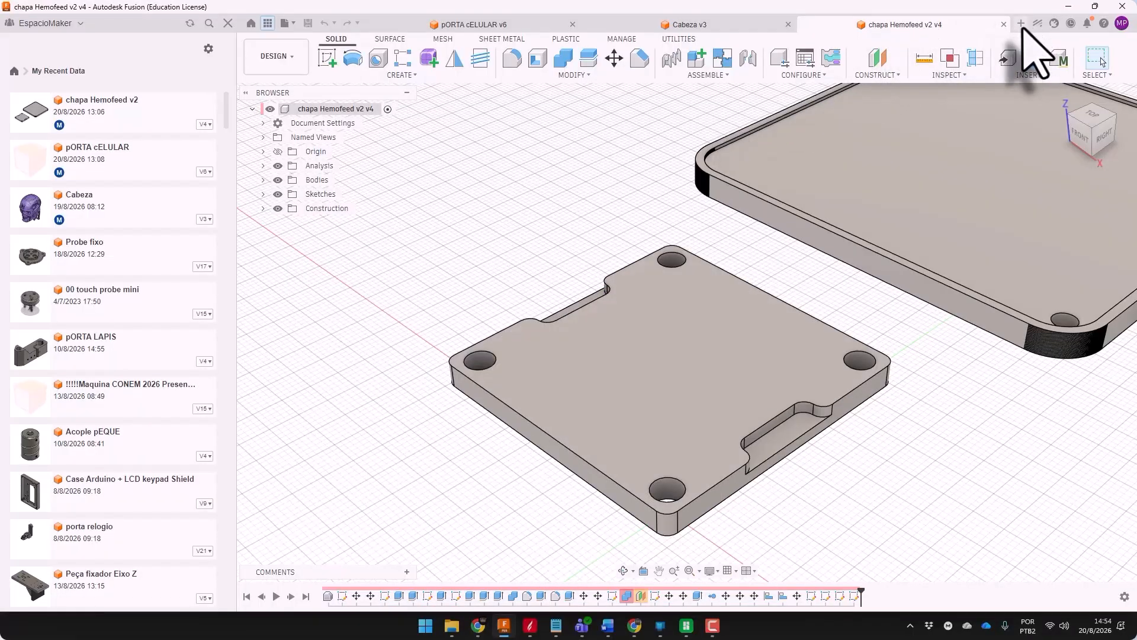
Create a new design and start a sketch on the horizontal origin plane
left_click(1021, 24)
left_click(773, 431)
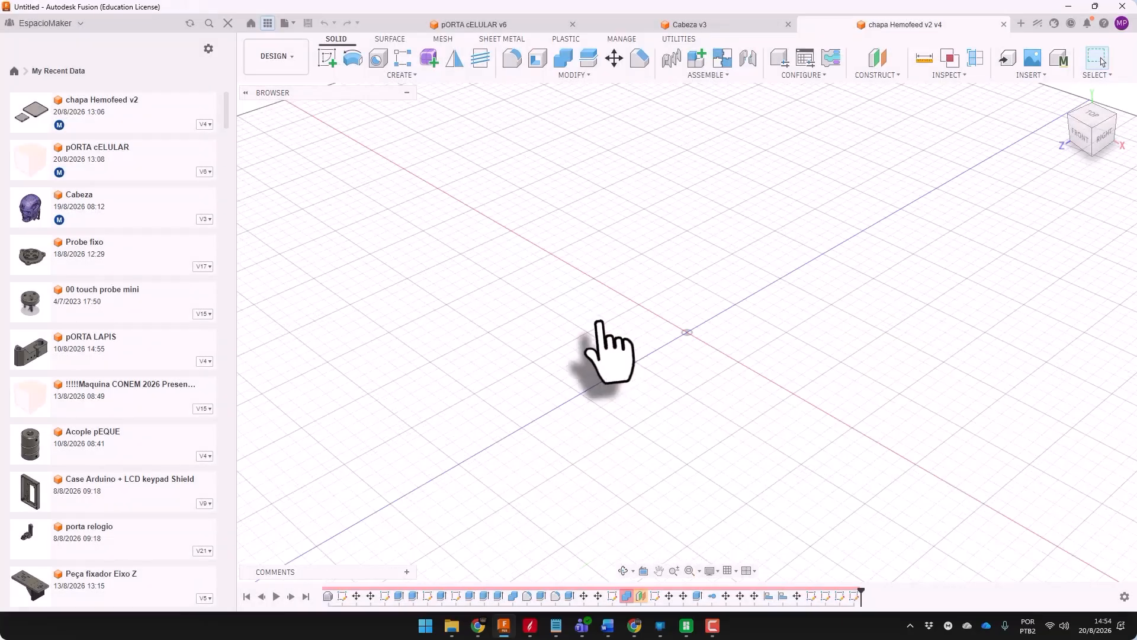
left_click(327, 57)
left_click(696, 354)
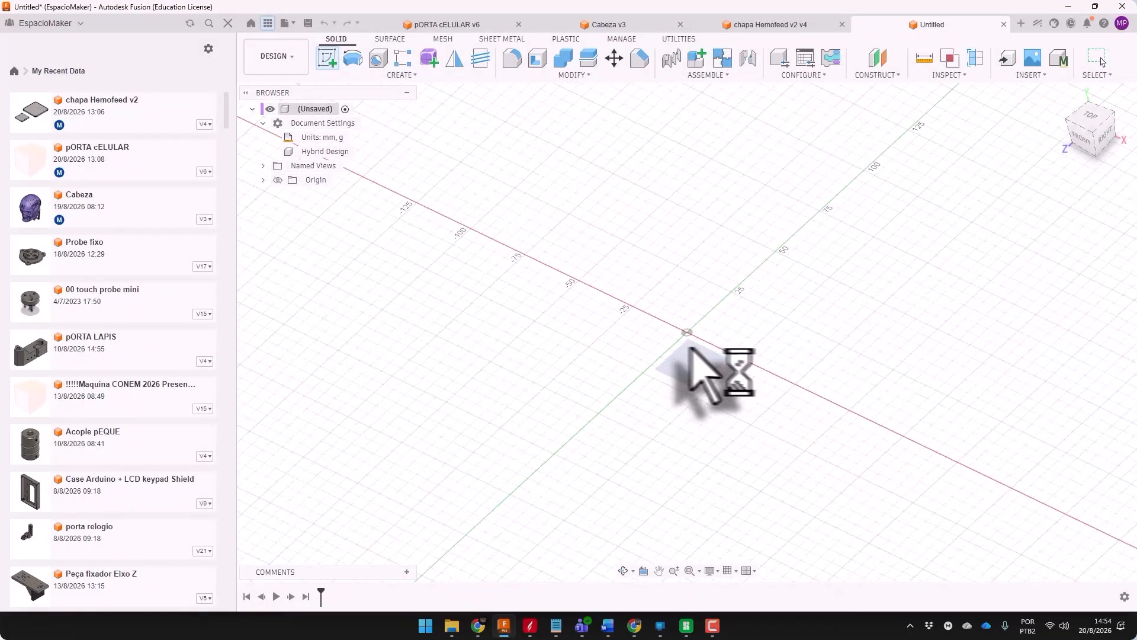
Draw a center rectangle on the origin, 150 mm wide and 100 mm high
left_click(352, 57)
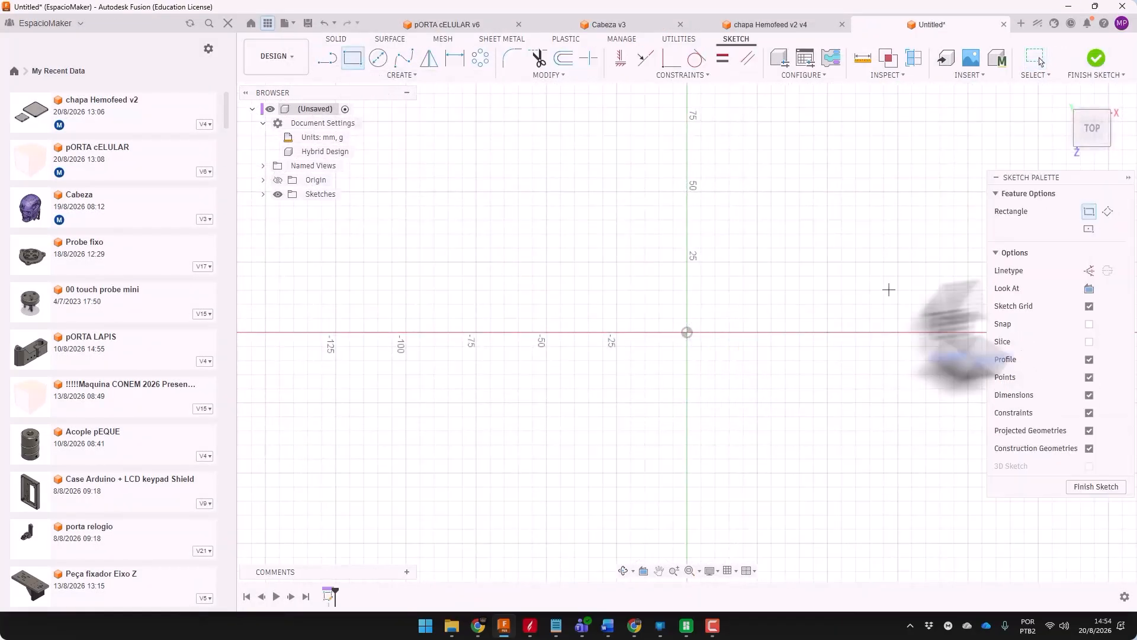
left_click(1089, 229)
left_click(686, 332)
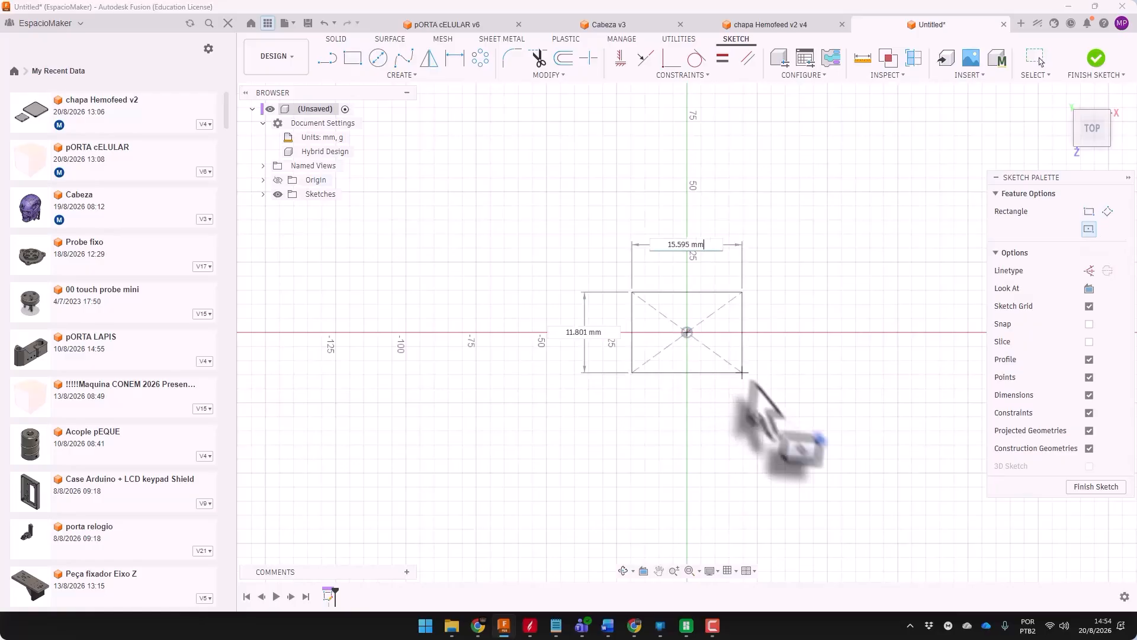
key("Tab")
type("100")
key("Tab")
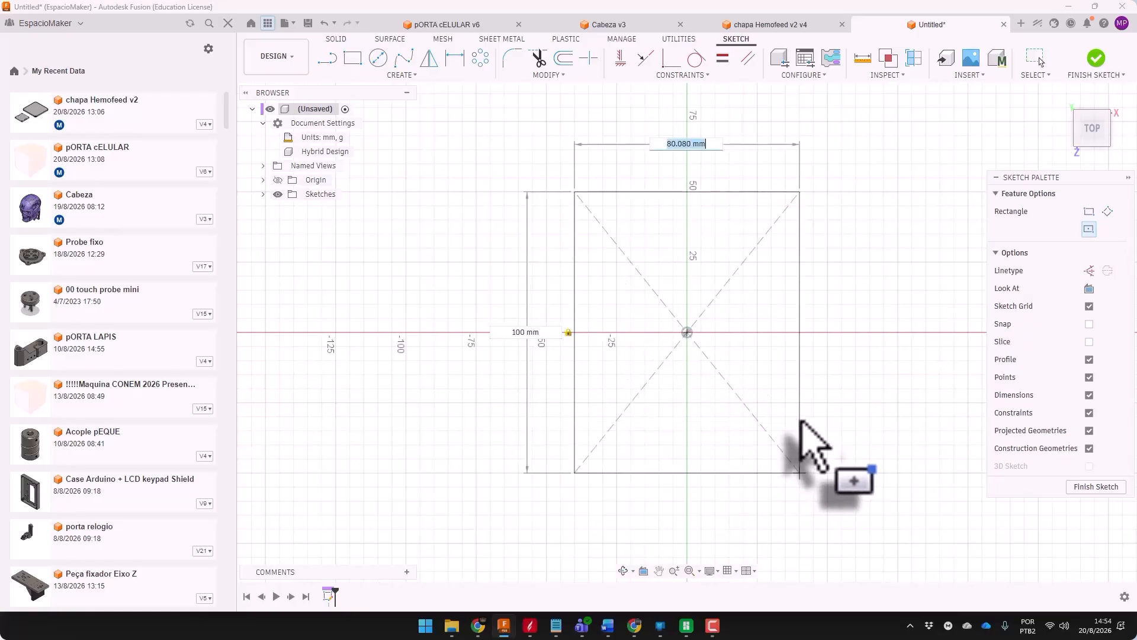
key("Return")
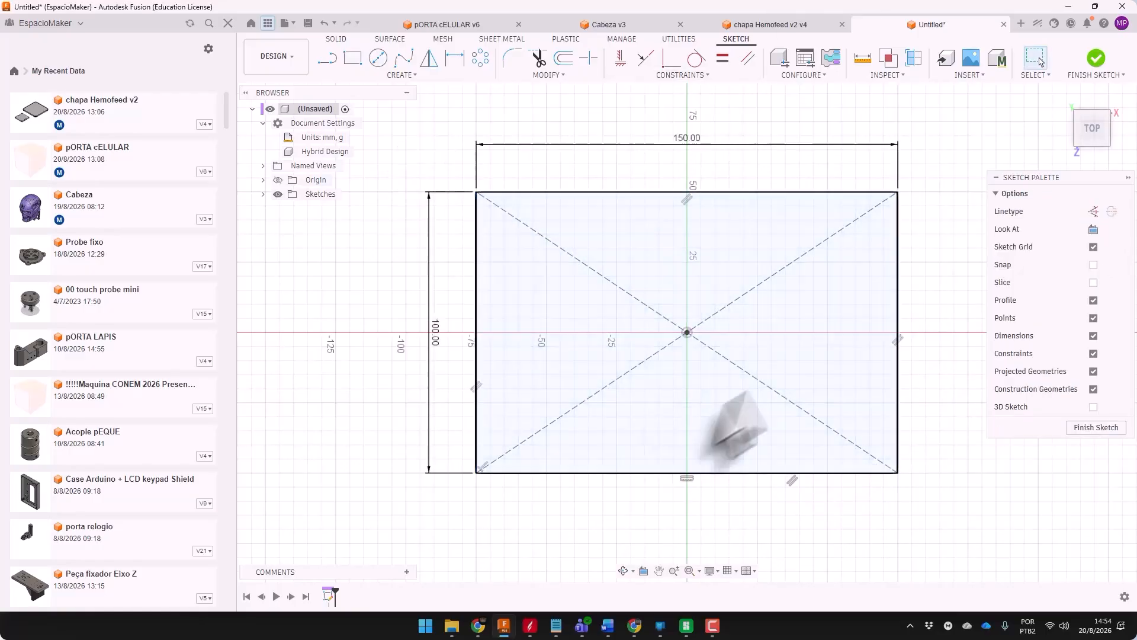
Extrude the rectangle profile upward as a new body to form a thick plate
left_click(578, 332)
middle_click_drag(556, 374, 588, 261, "shift")
type("e")
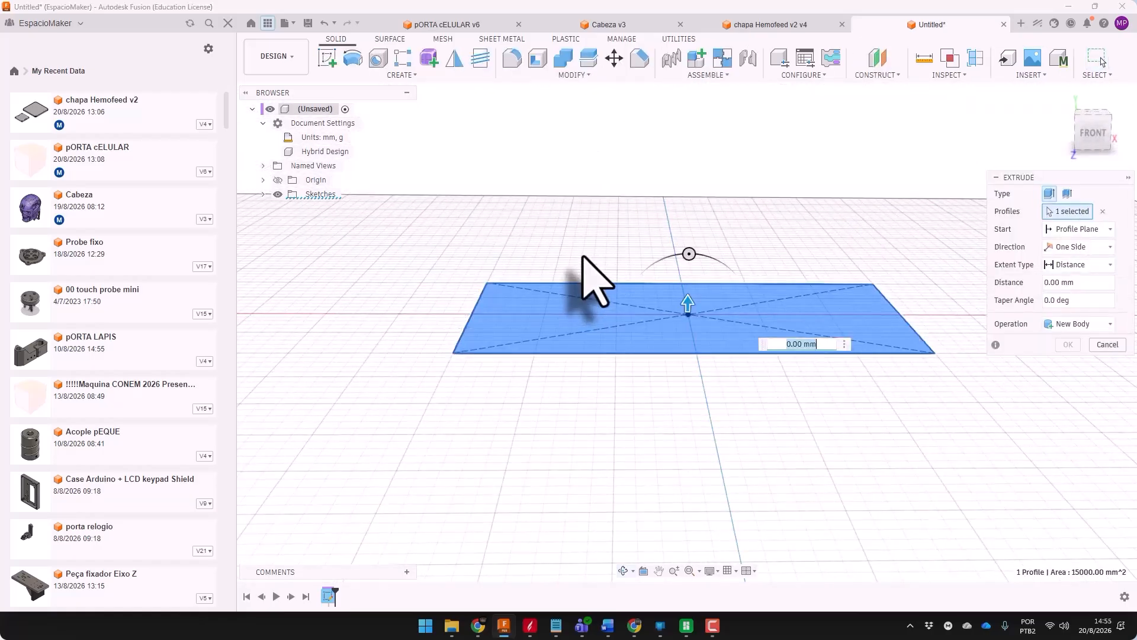
type("14")
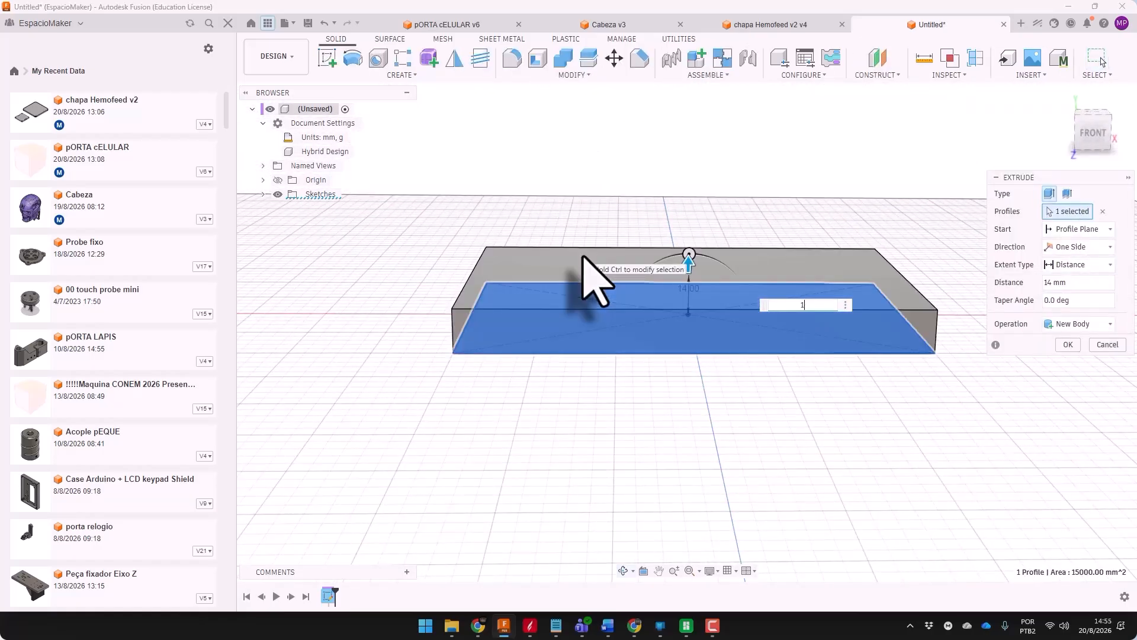
key("Return")
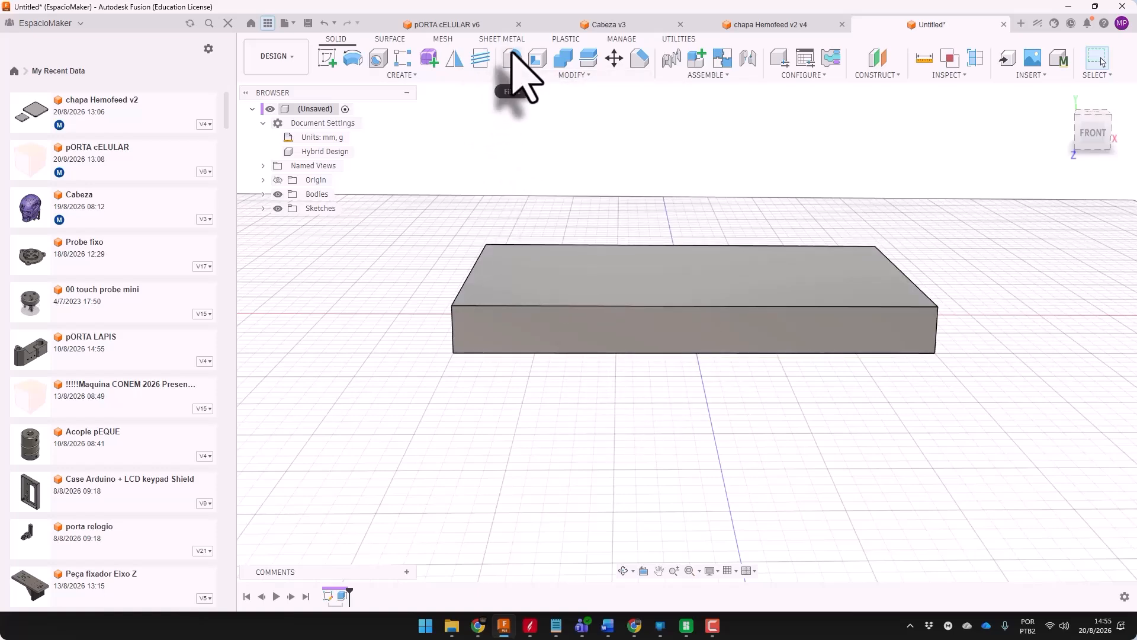
Rename the plate body as Base de Madeira and create a component from it
middle_click_drag(726, 325, 699, 308, "shift")
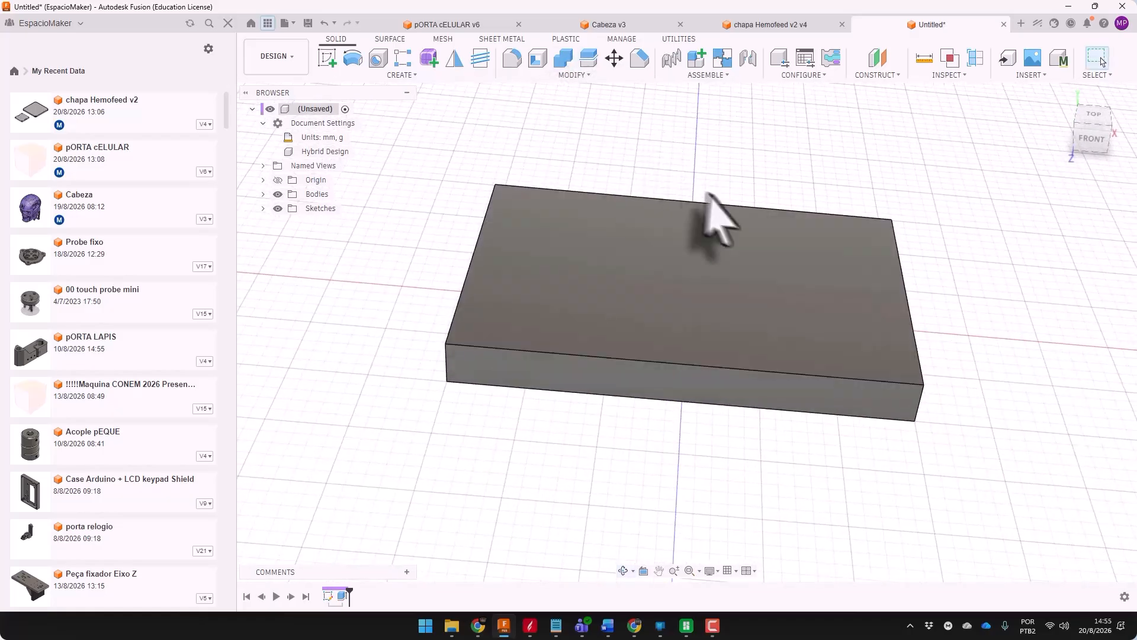
left_click(326, 209)
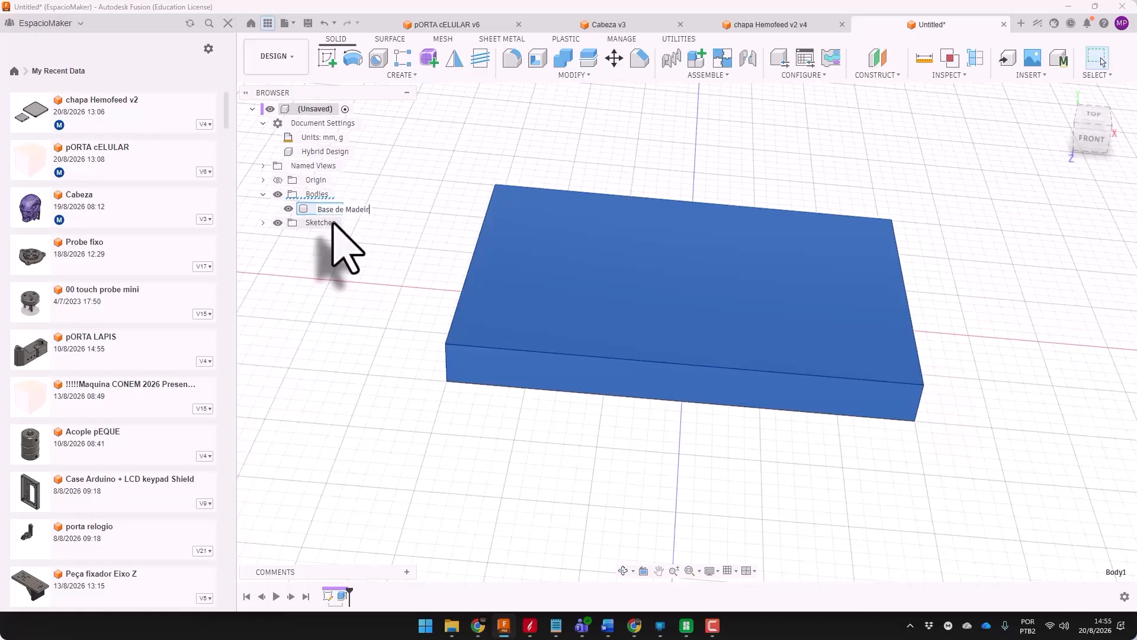
right_click(370, 209)
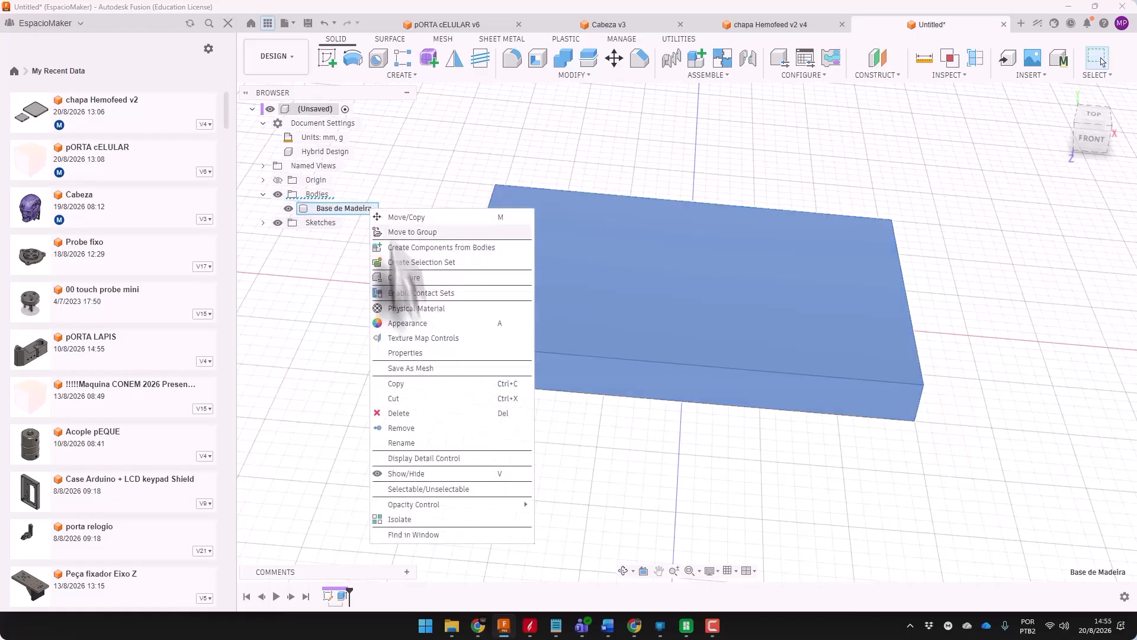
left_click(414, 247)
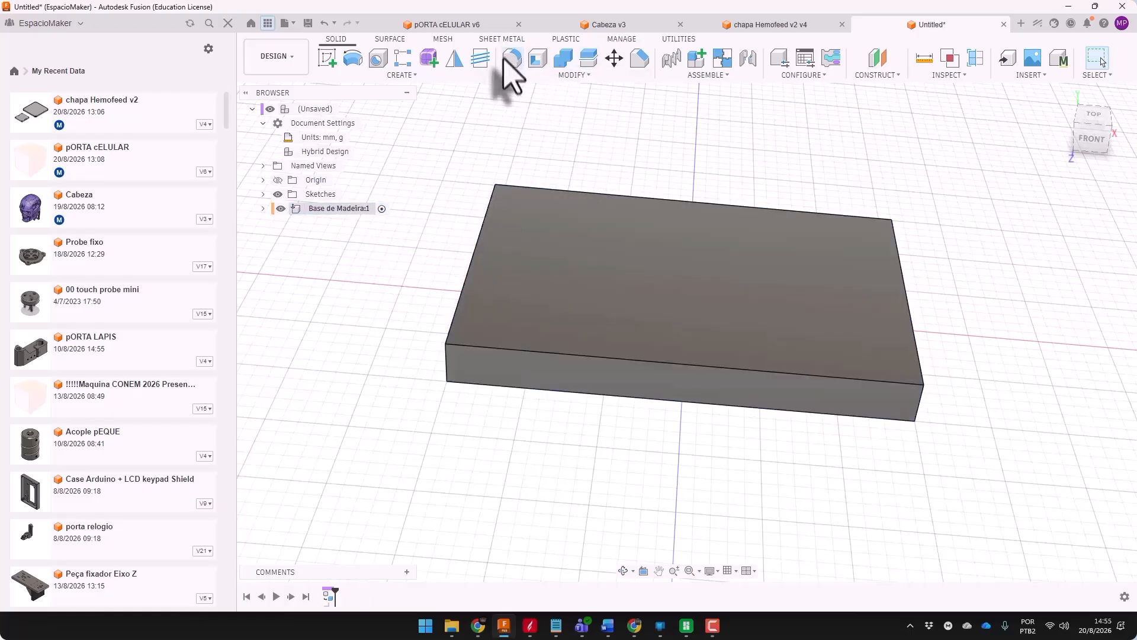
left_click(509, 58)
left_click(578, 205)
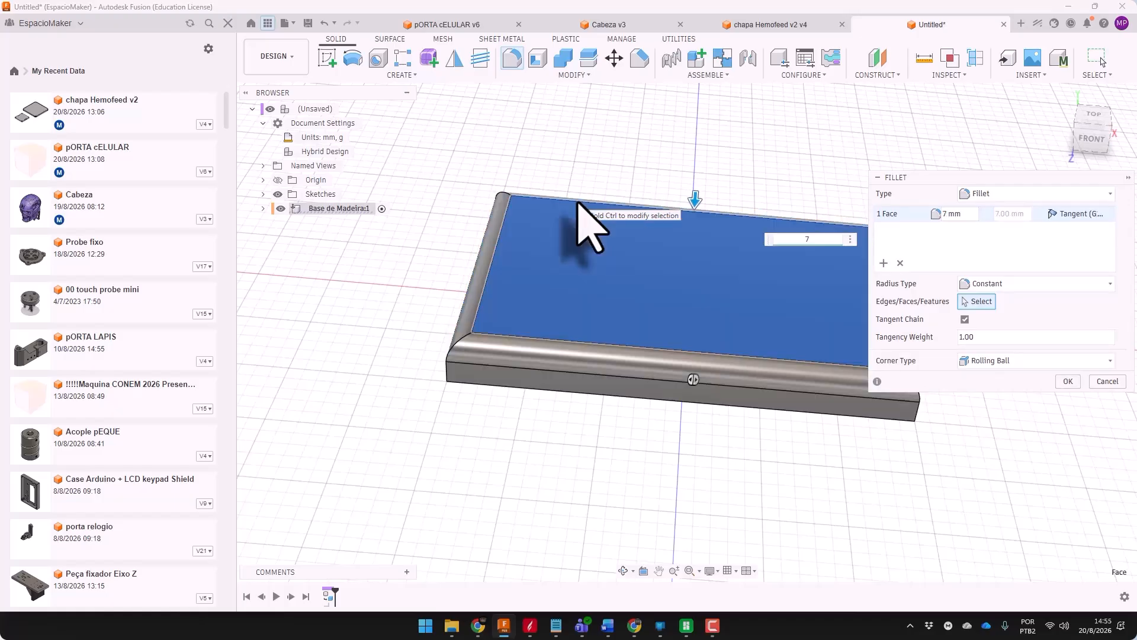
middle_click_drag(534, 241, 517, 286, "shift")
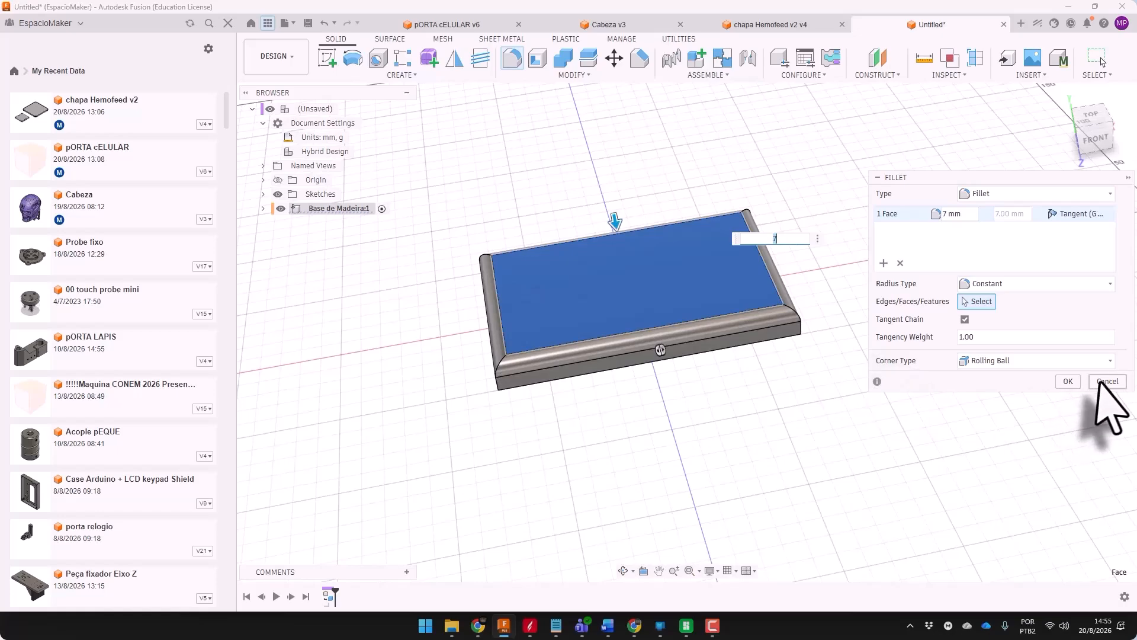
left_click(1106, 381)
Try a Full Round Fillet on the plate's top face, and then the Rule Fillet type
middle_click_drag(681, 355, 684, 380, "shift")
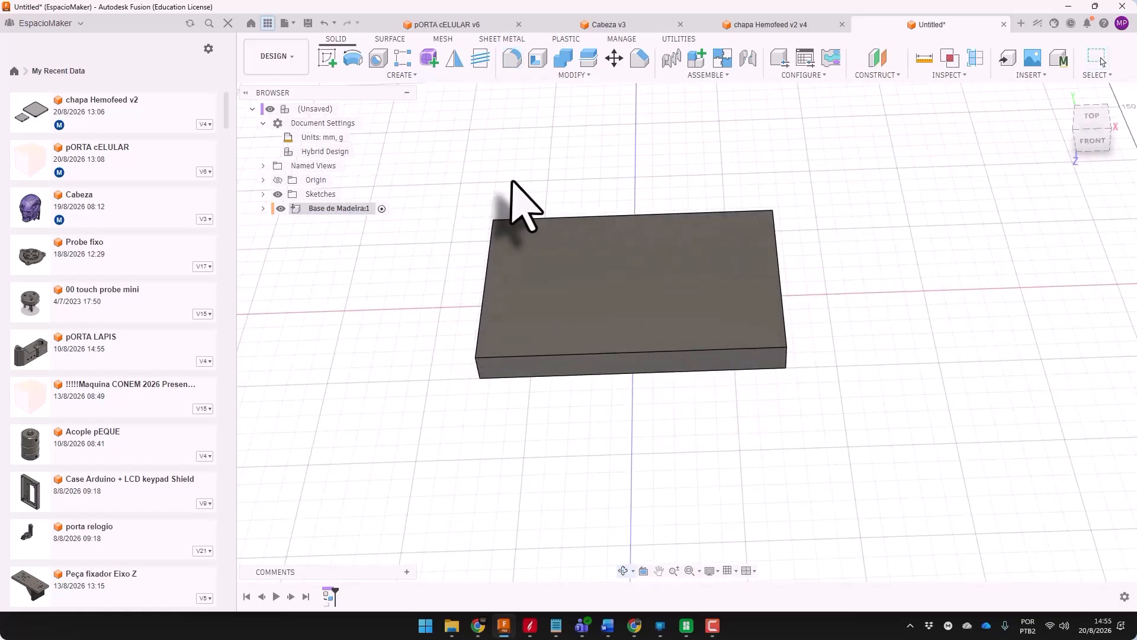
mouse_move(516, 197)
middle_mouse_down("shift")
mouse_move(474, 172)
mouse_move(450, 190)
mouse_move(515, 184)
middle_mouse_up("shift")
key("f")
left_click(655, 330)
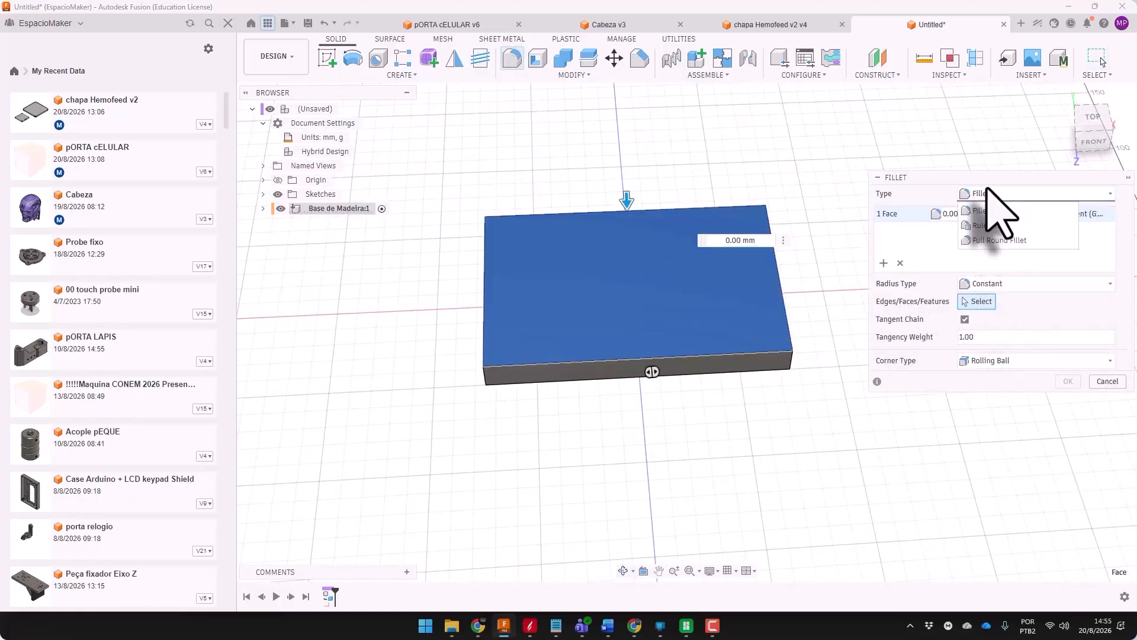
left_click(995, 240)
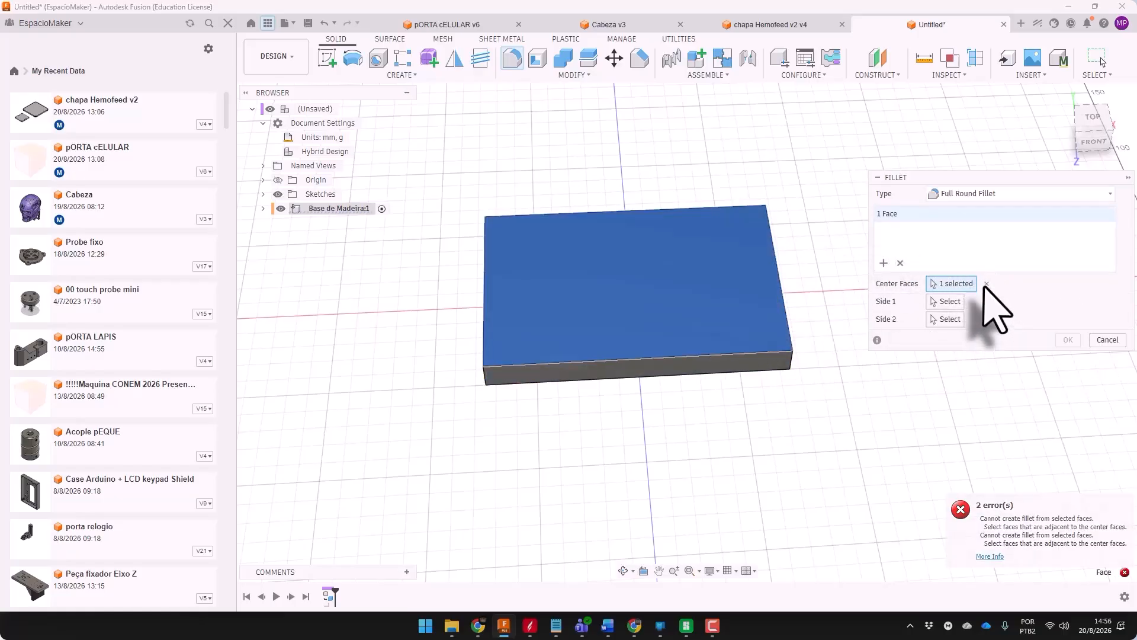
left_click(987, 283)
left_click(983, 193)
left_click(949, 240)
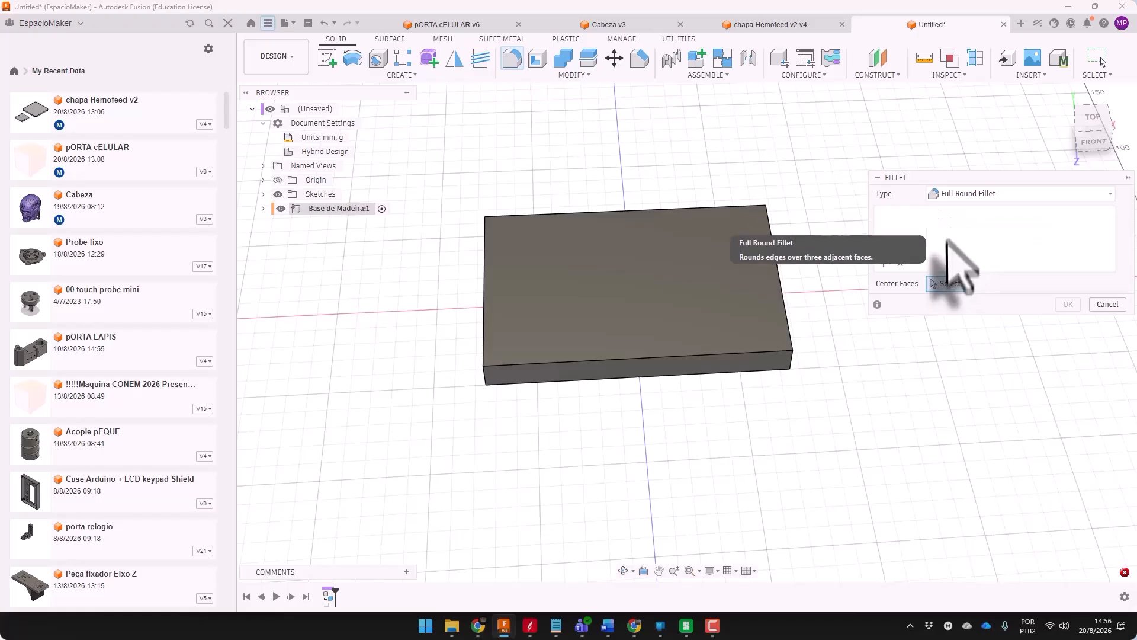
left_click(952, 195)
left_click(954, 225)
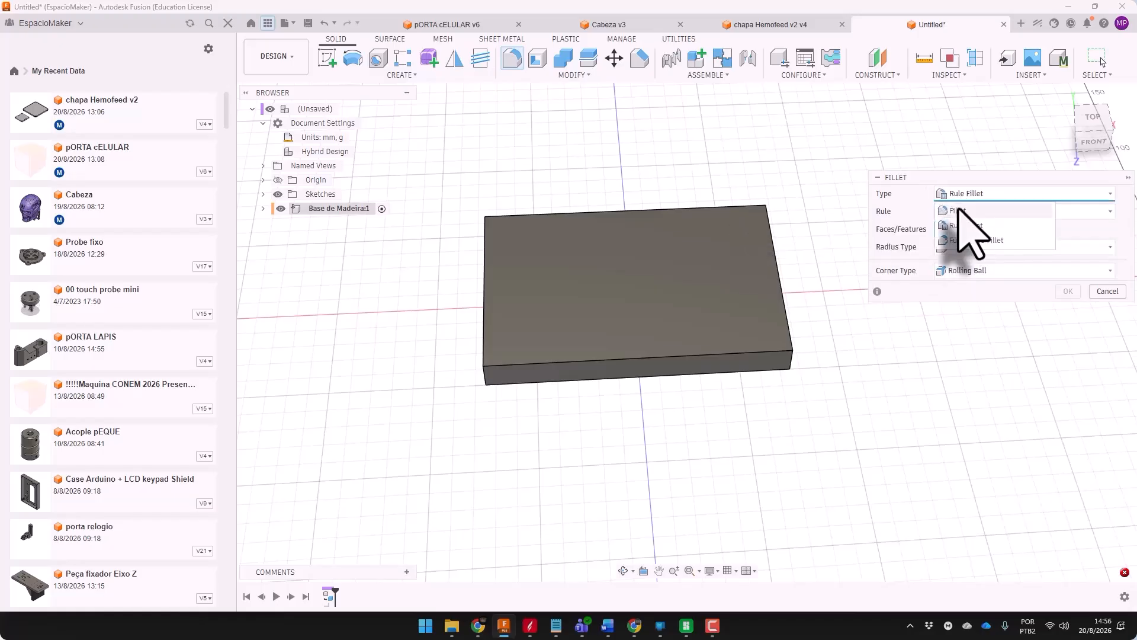
Try a constant 8 mm fillet on the plate's top face
left_click(958, 210)
left_click(709, 258)
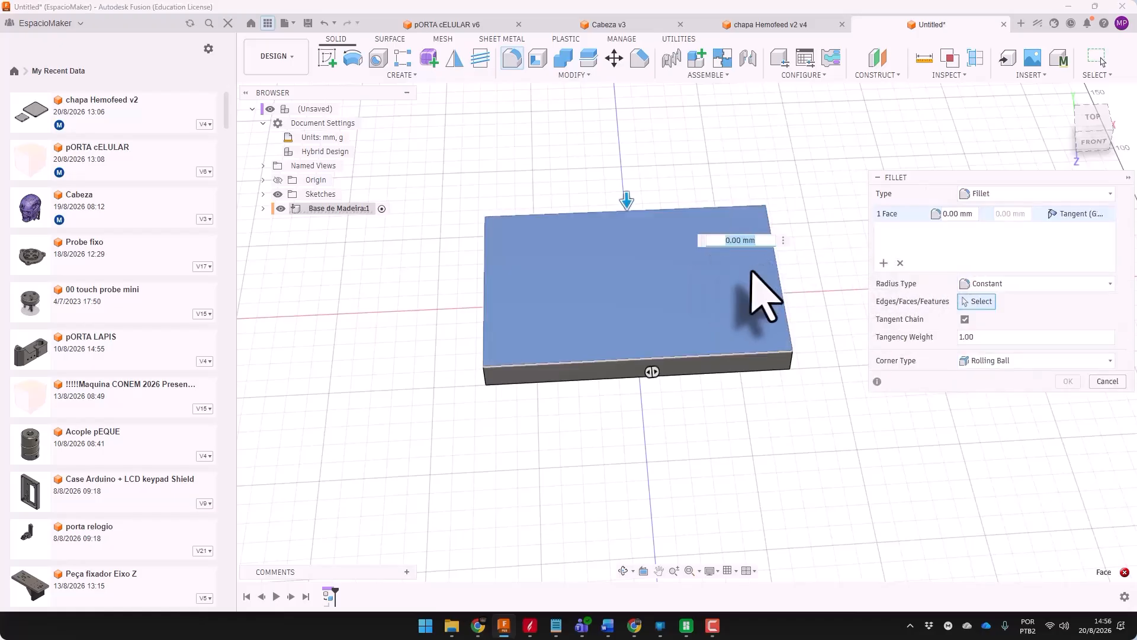
middle_click_drag(493, 405, 500, 358, "shift")
scroll(494, 296, "up", 3)
middle_click_drag(486, 293, 526, 367, "shift")
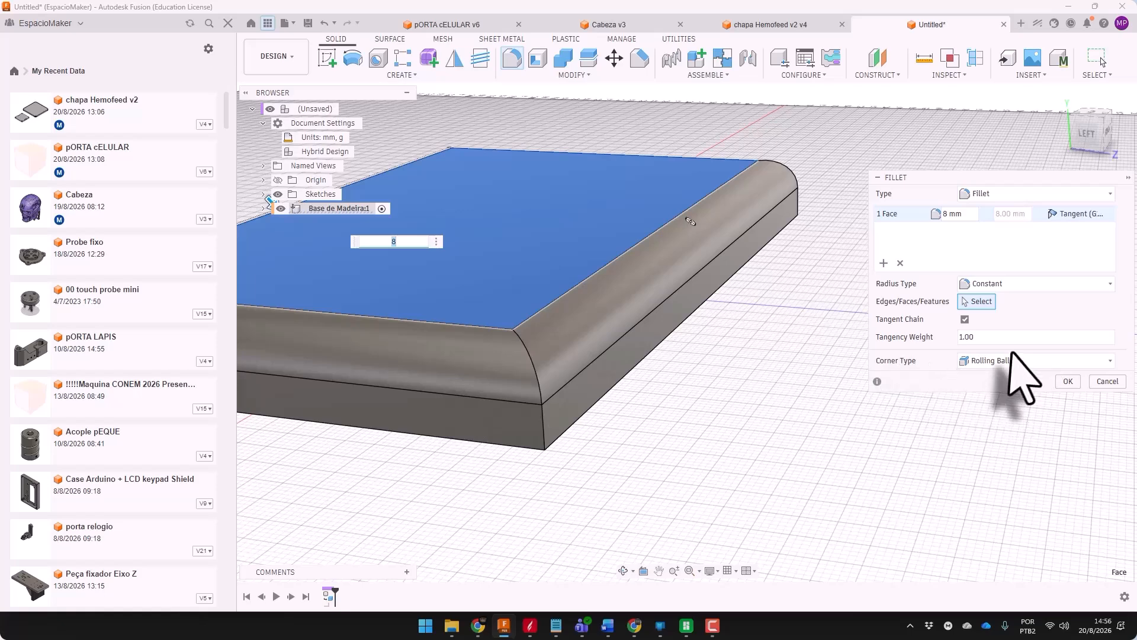
Set the fillet's corner type to Setback and remove the top face selection
left_click(980, 392)
scroll(658, 376, "down", 3)
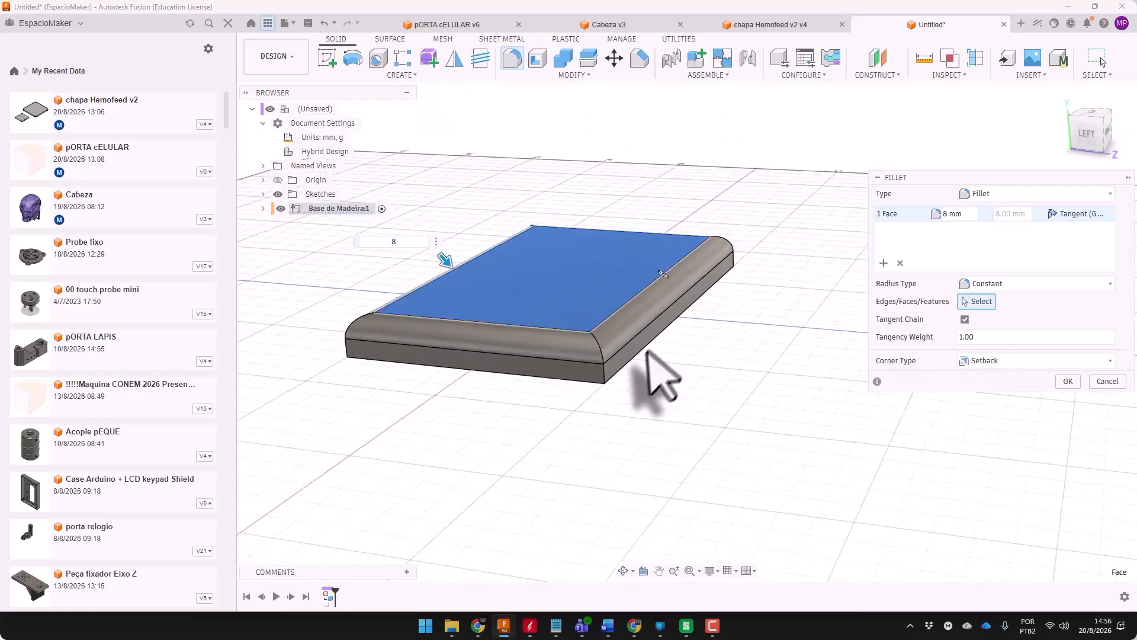
left_click(901, 263)
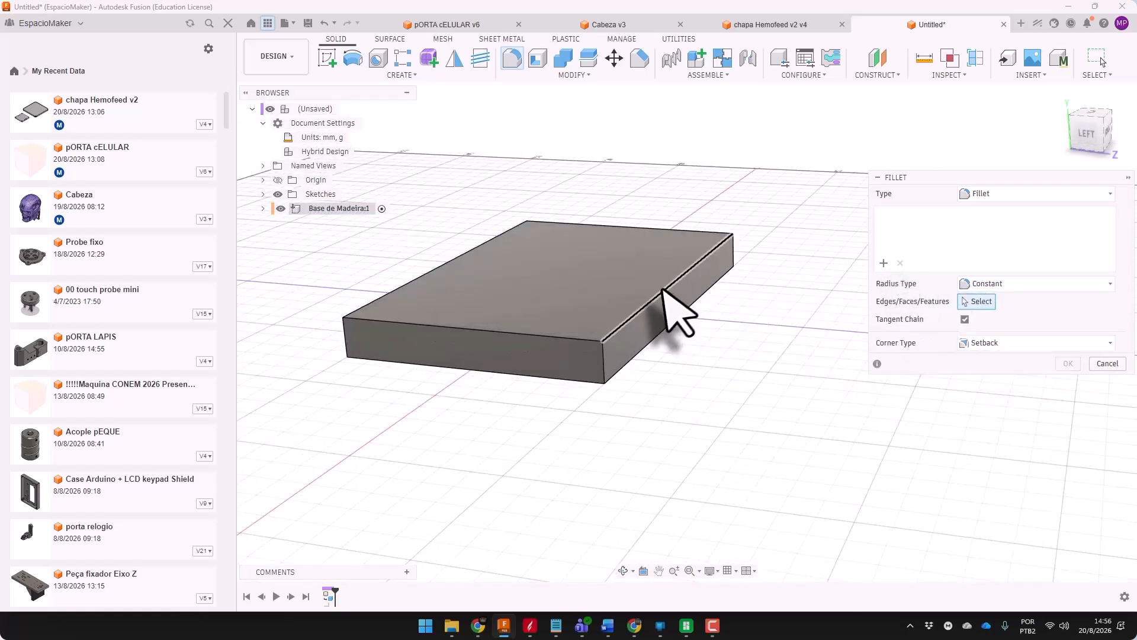
Select the two top edges and the vertical edge meeting at one plate corner and set their fillet radius to 7 mm
left_click(632, 315)
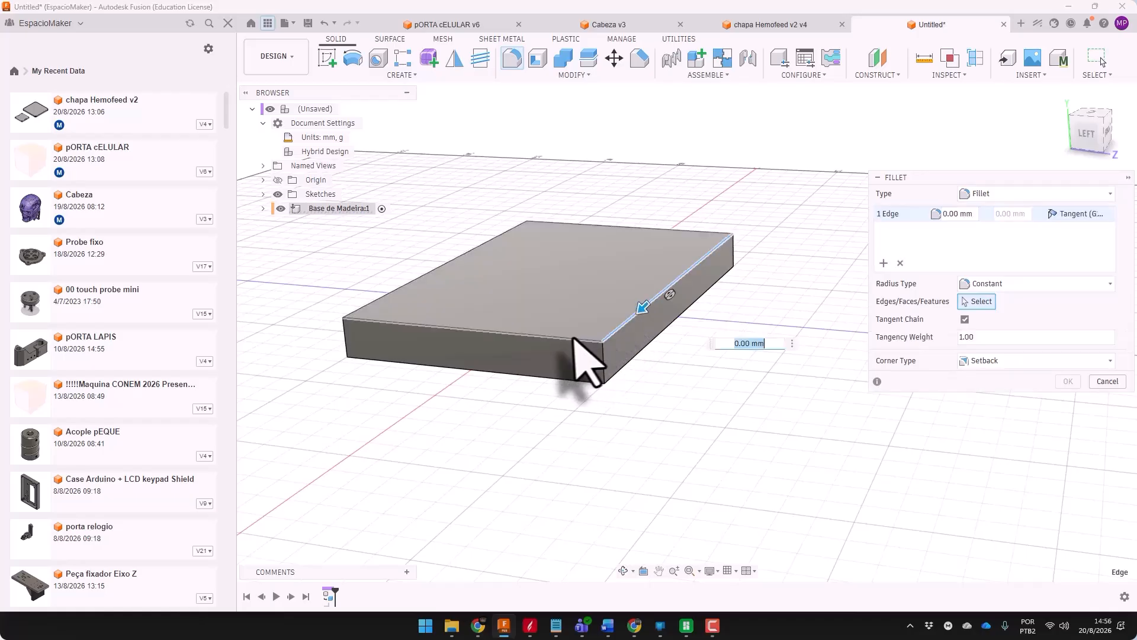
left_click(563, 338)
left_click(604, 355)
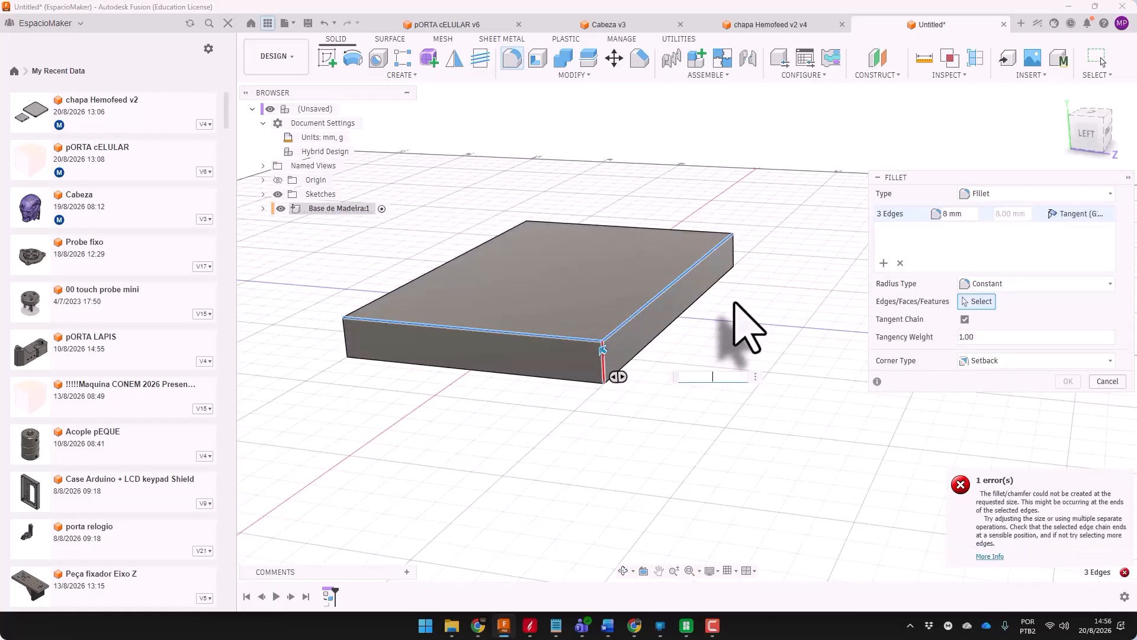
type("7")
middle_click_drag(634, 341, 699, 331, "shift")
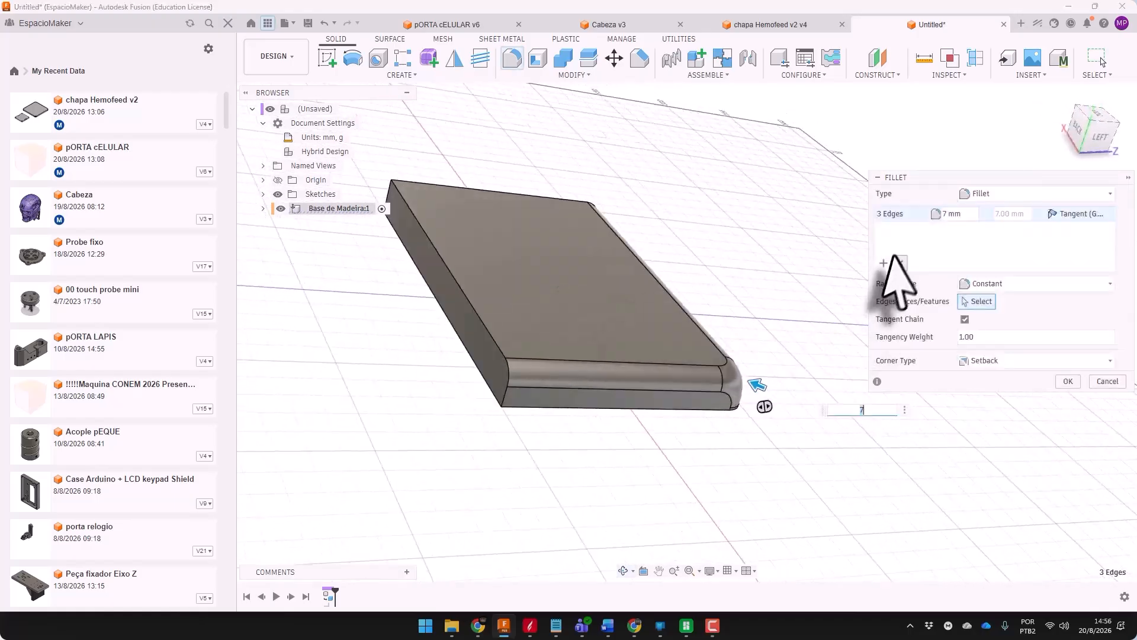
Set the fillet radius to 0 mm and add the plate's remaining top and vertical corner edges to the selection
type("0")
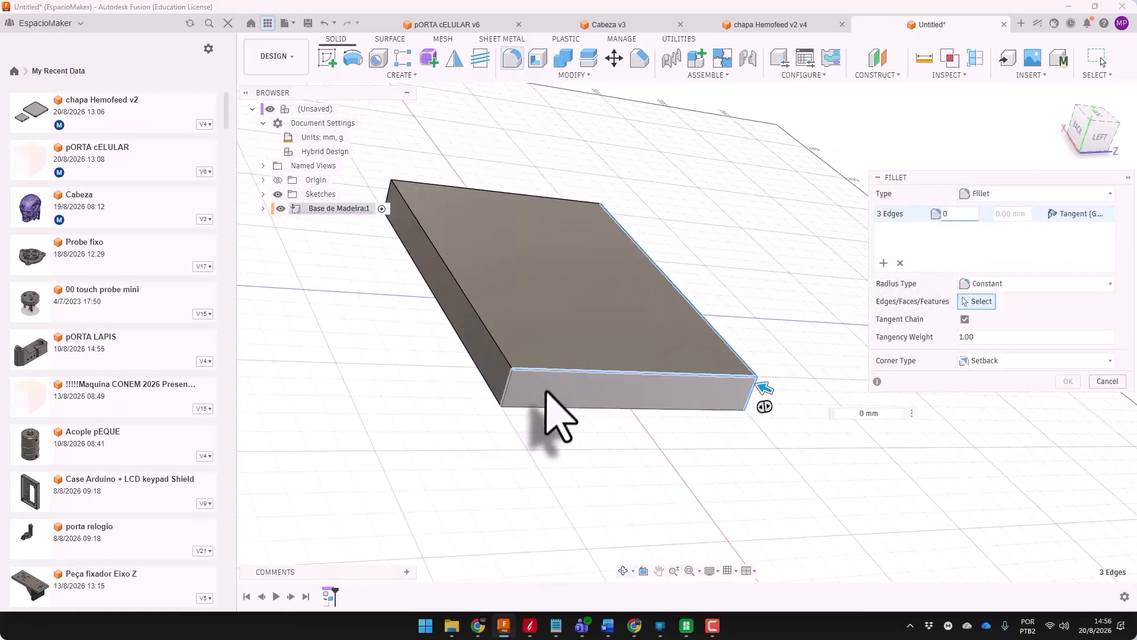
left_click(502, 357)
left_click(503, 356)
scroll(856, 533, "down", 3)
middle_click_drag(412, 177, 507, 308, "shift")
left_click(561, 413)
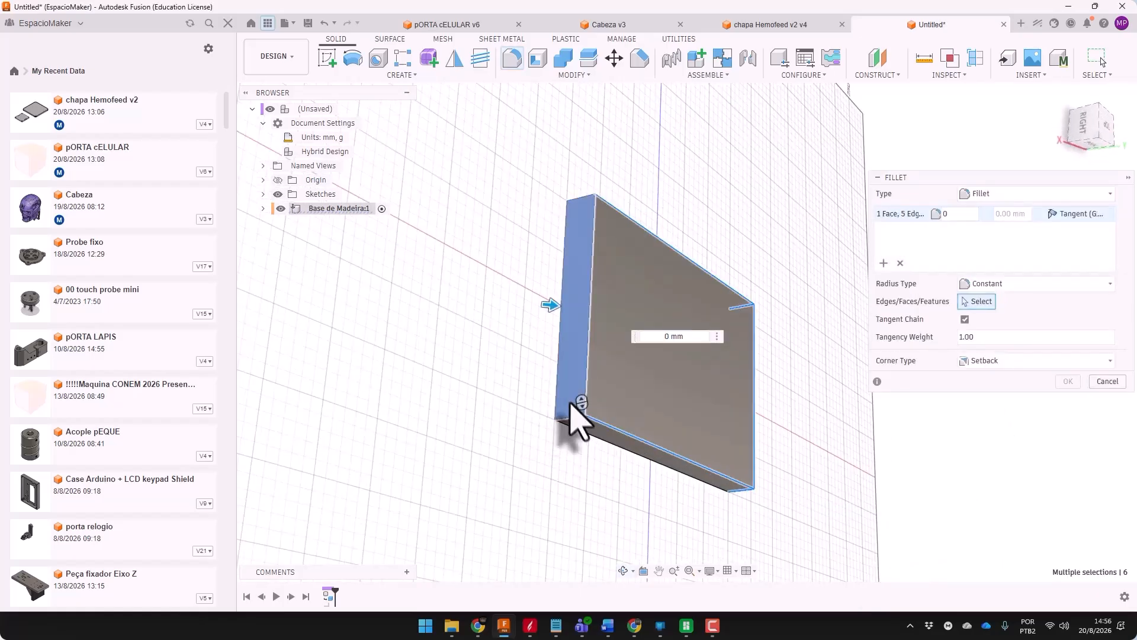
left_click(569, 404)
left_click(569, 417)
left_click(587, 391)
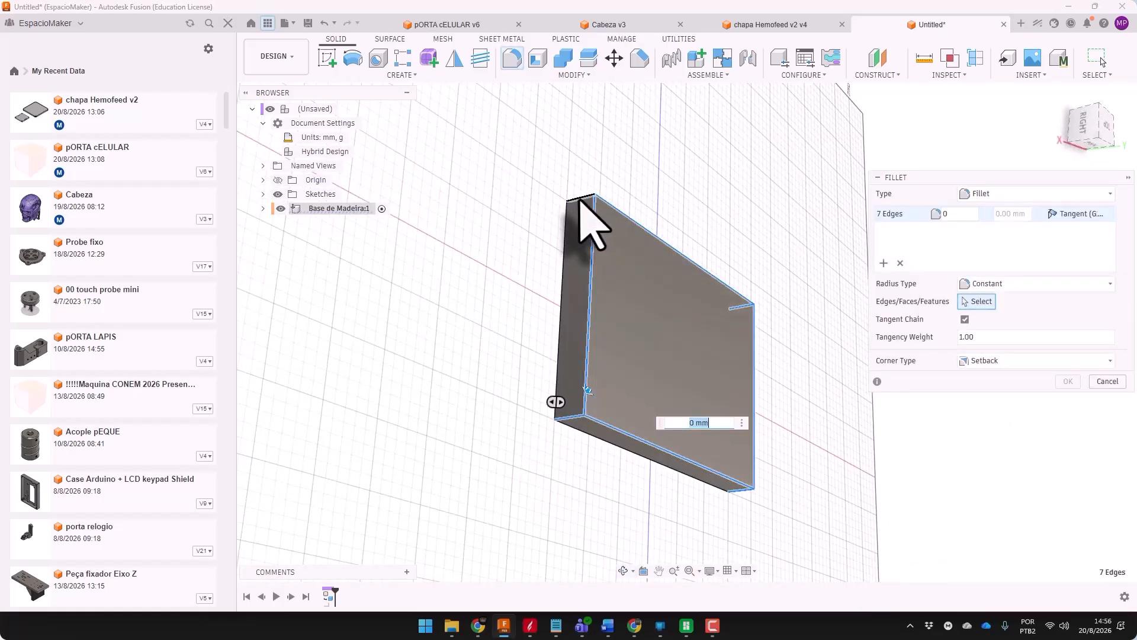
left_click(580, 199)
Set the fillet radius to 7 mm for all eight selected edges and apply the fillet
type("7")
key("Return")
middle_click_drag(863, 274, 601, 227, "shift")
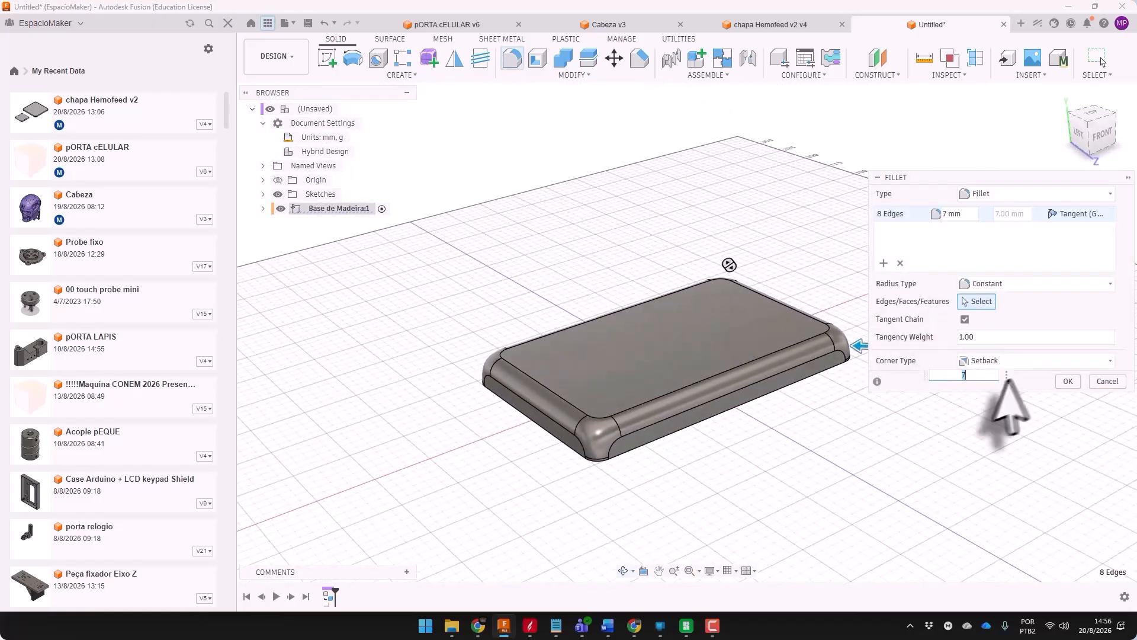
left_click(1066, 382)
middle_click_drag(936, 468, 948, 438, "shift")
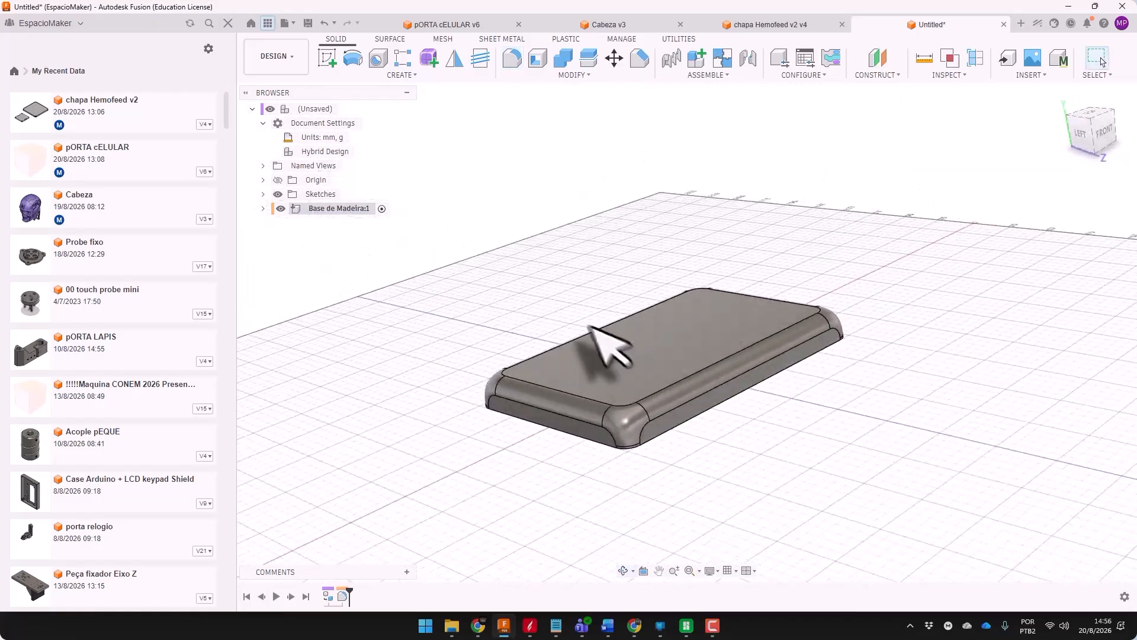
Create a new component named Baso inside the Base de Madeira component
left_click(679, 355)
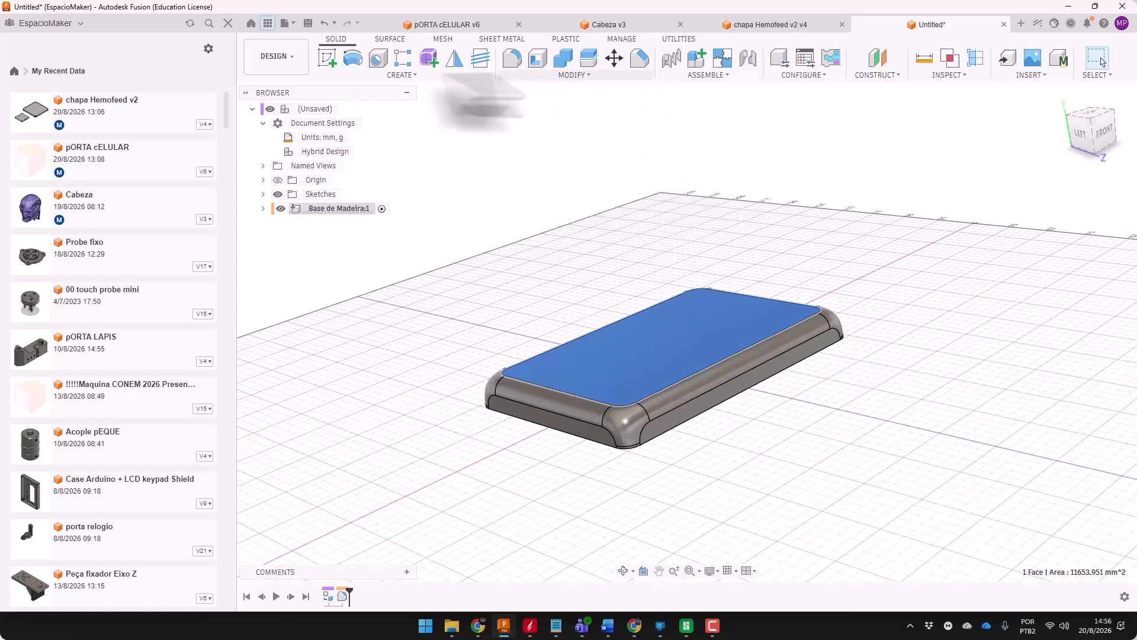
left_click(696, 57)
type("Baso")
key("Return")
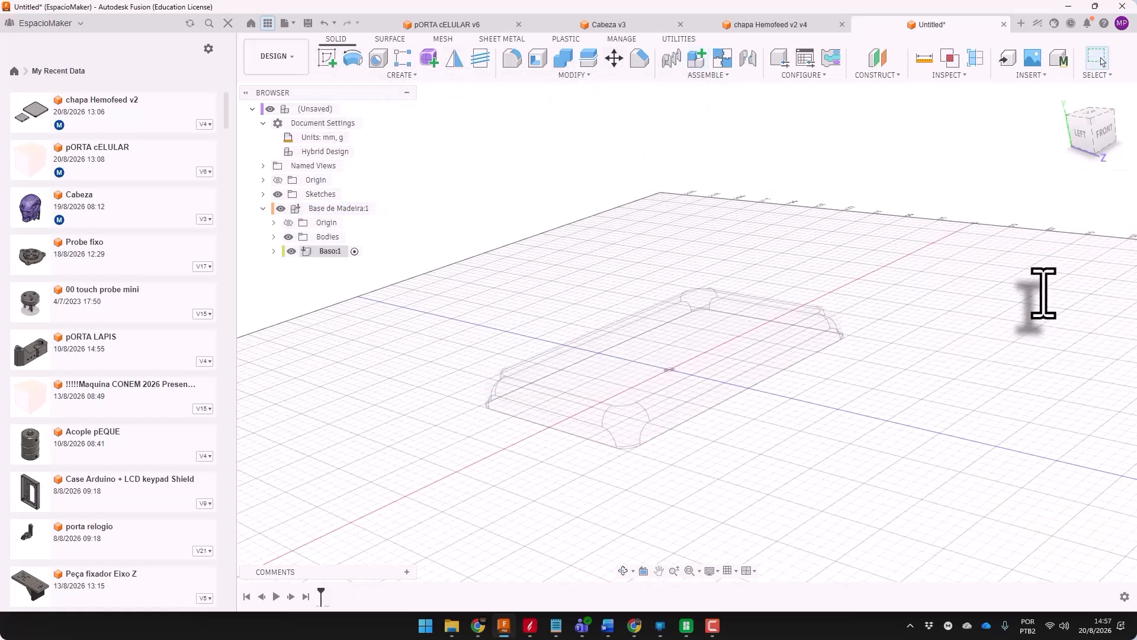
Sketch an 82 mm diameter circle centred on the origin on the base plate's top face
left_click(324, 57)
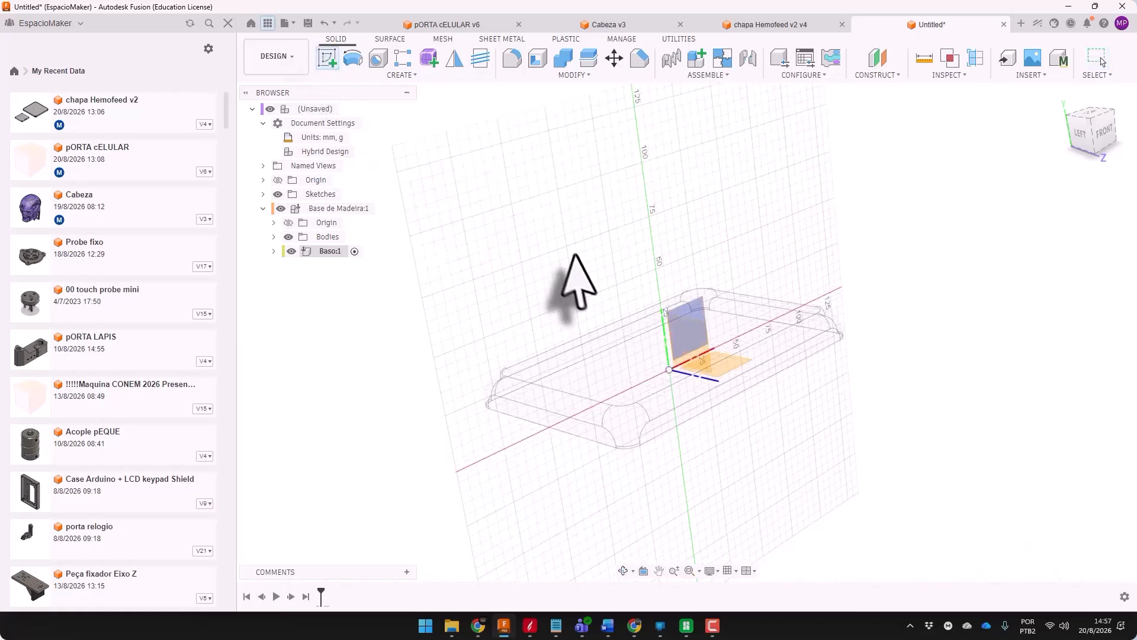
left_click(607, 362)
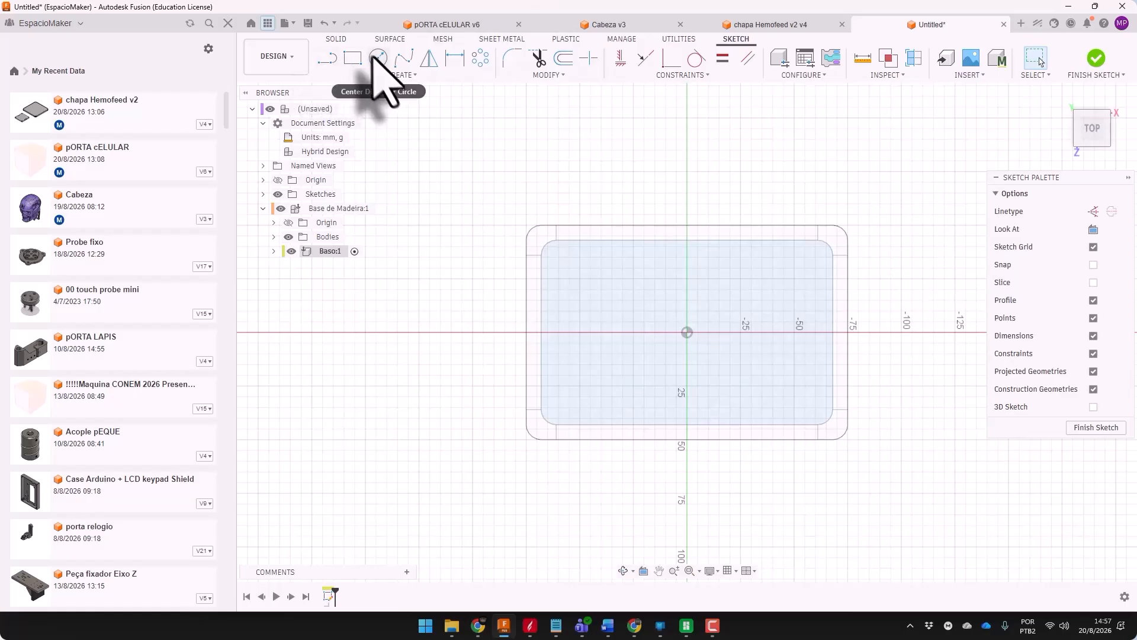
left_click(379, 59)
left_click(687, 332)
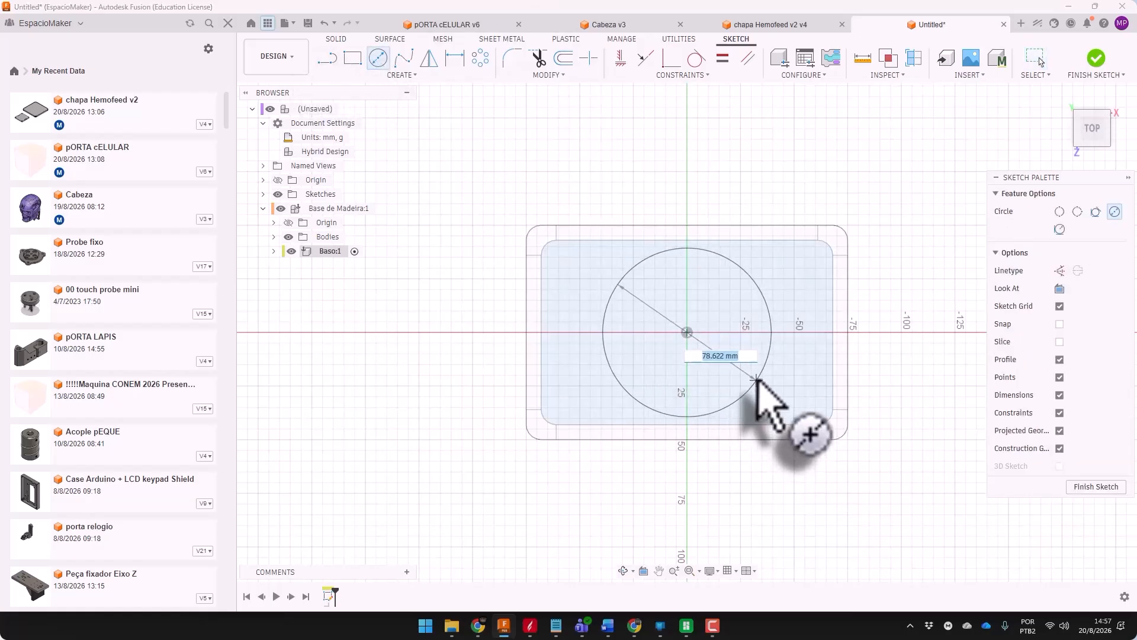
type("8")
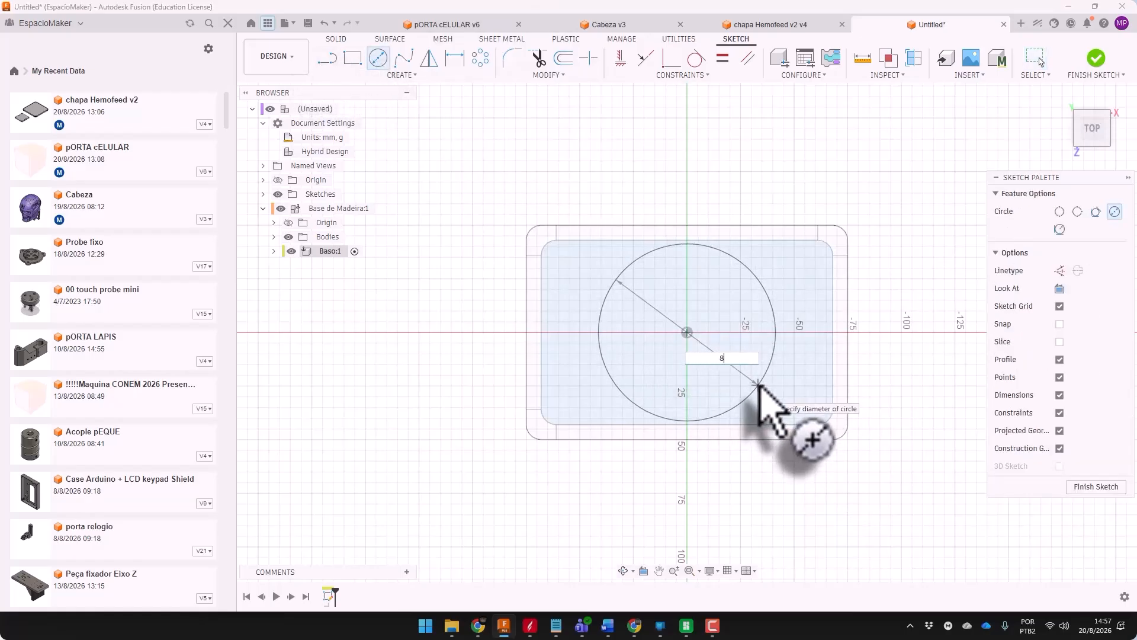
type("2")
key("Return")
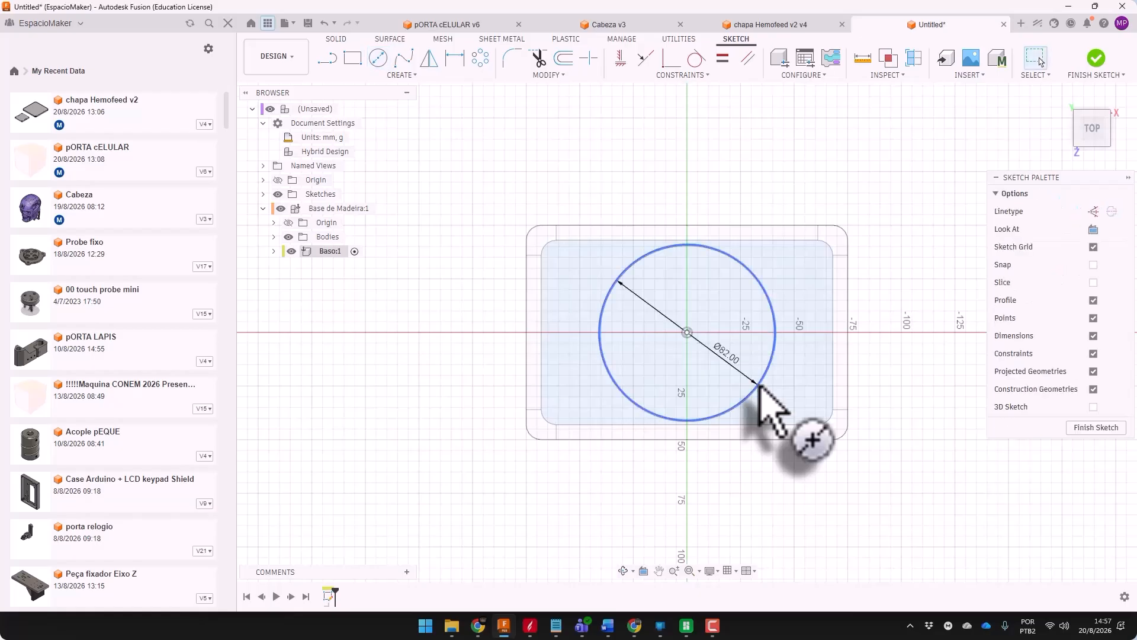
Extrude the circle profile 5 mm upward as a new body
middle_click_drag(762, 414, 653, 324, "shift")
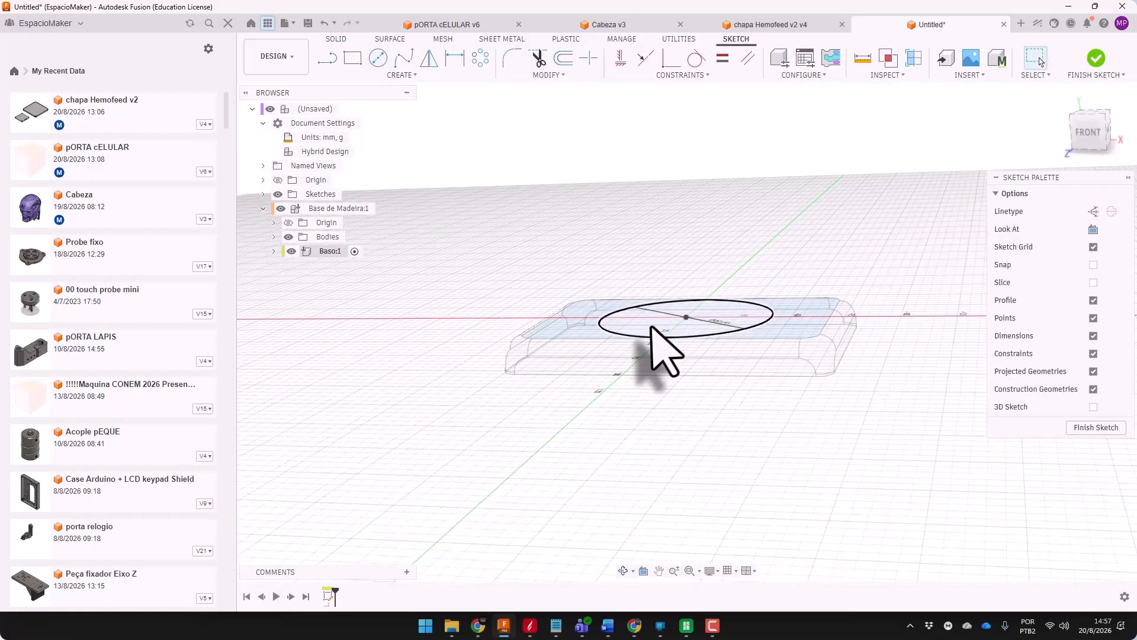
left_click(645, 321)
type("e")
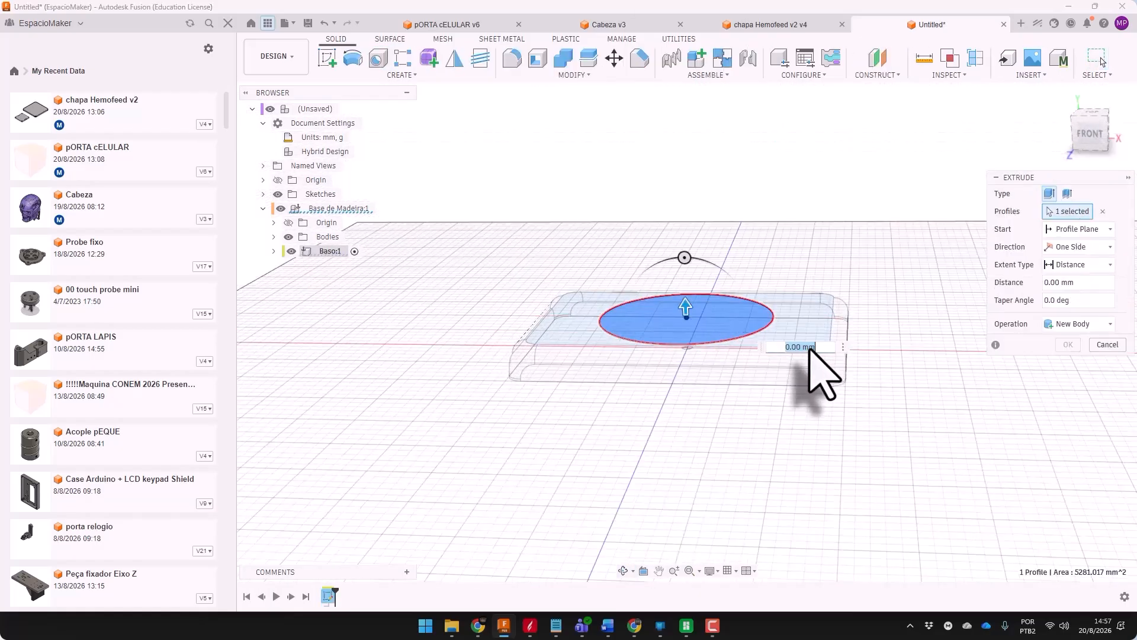
type("5")
key("Return")
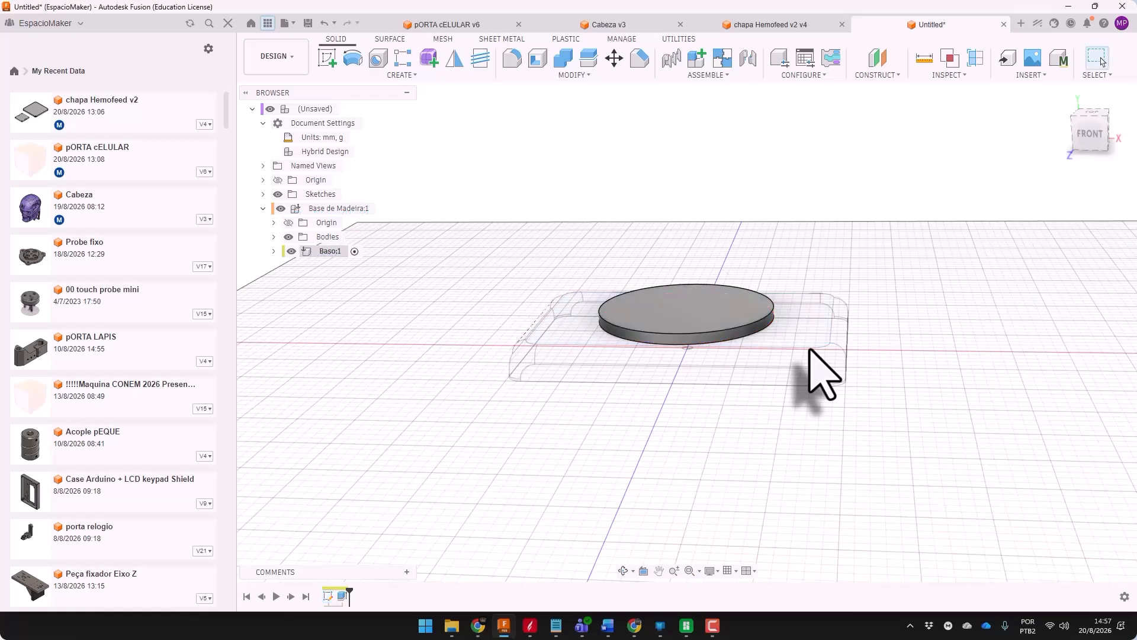
Start a sketch on the vertical front origin plane and draw a vertical centerline upward from the origin
left_click(329, 59)
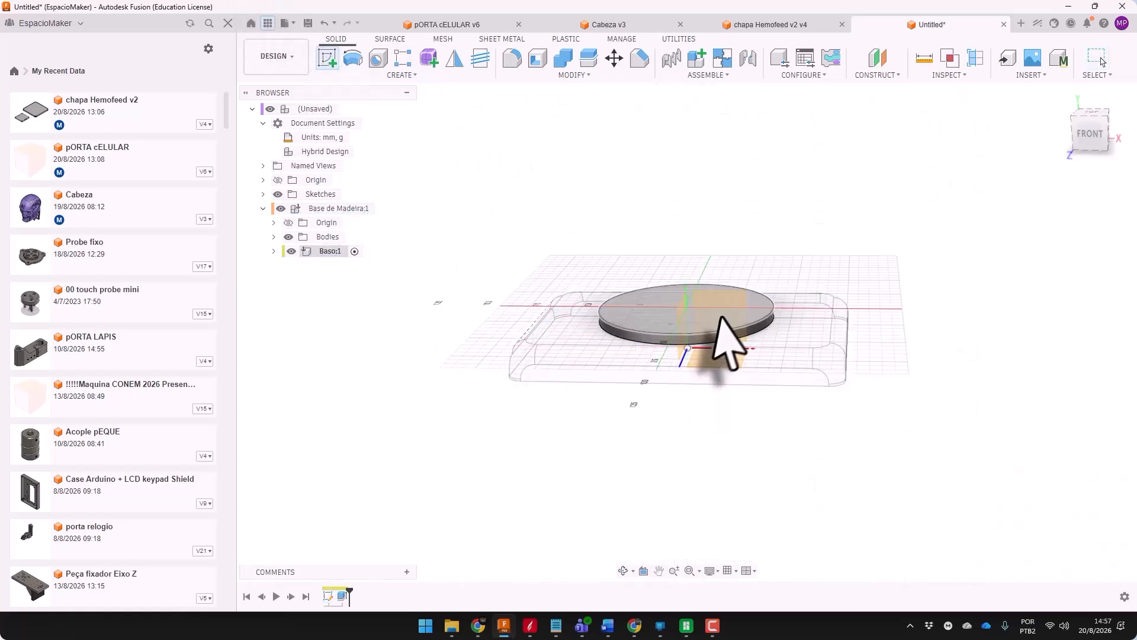
left_click(735, 296)
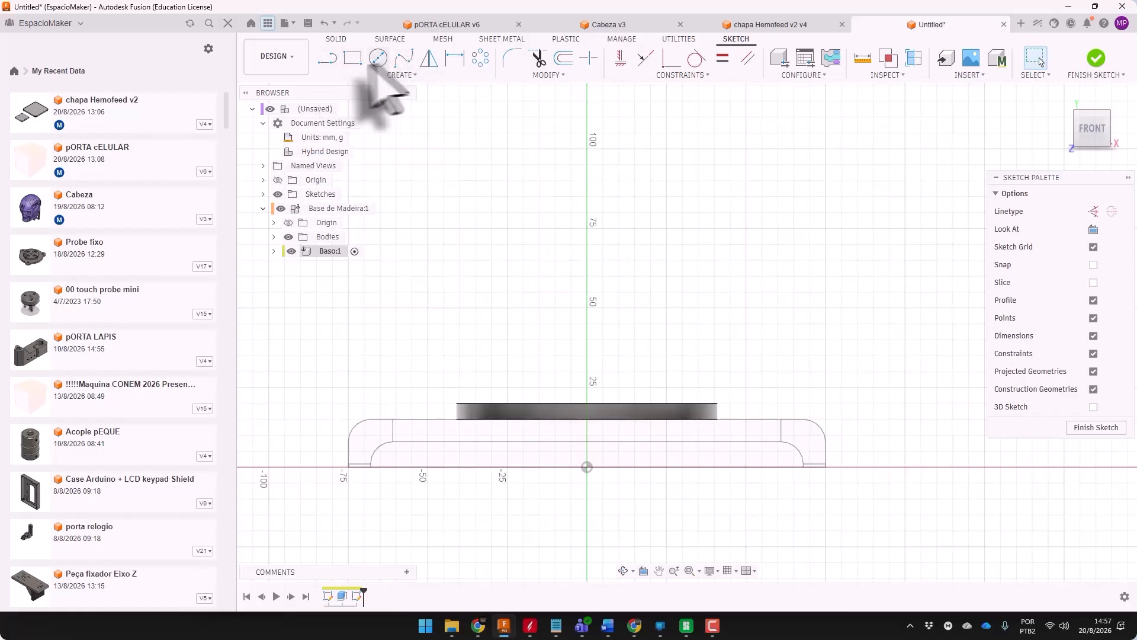
scroll(897, 453, "down", 2)
left_click(327, 58)
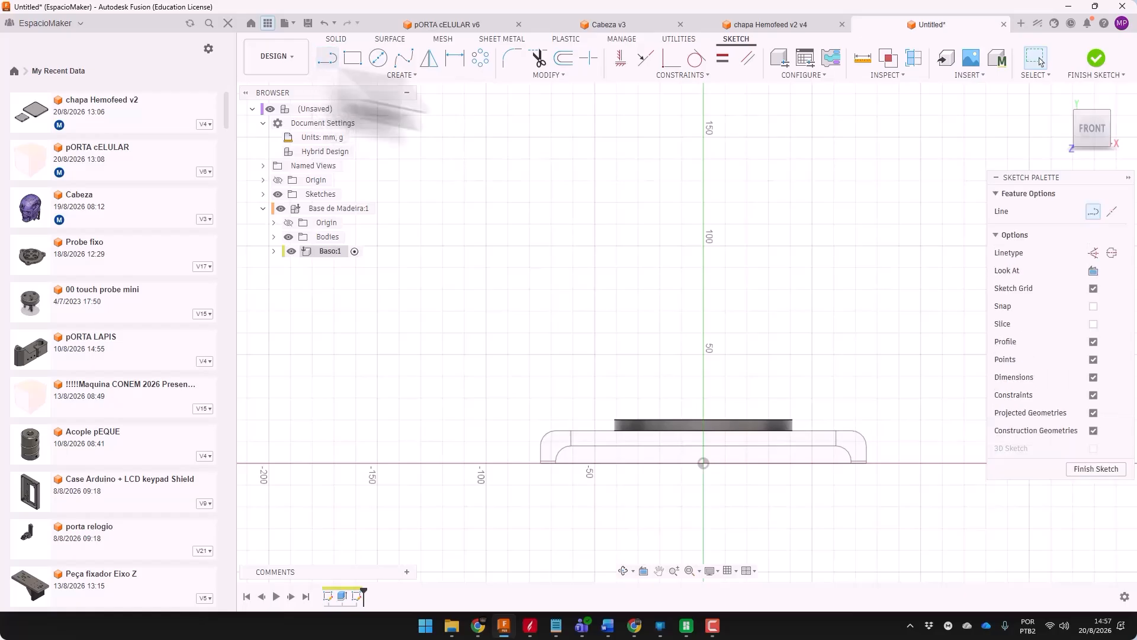
left_click(1112, 253)
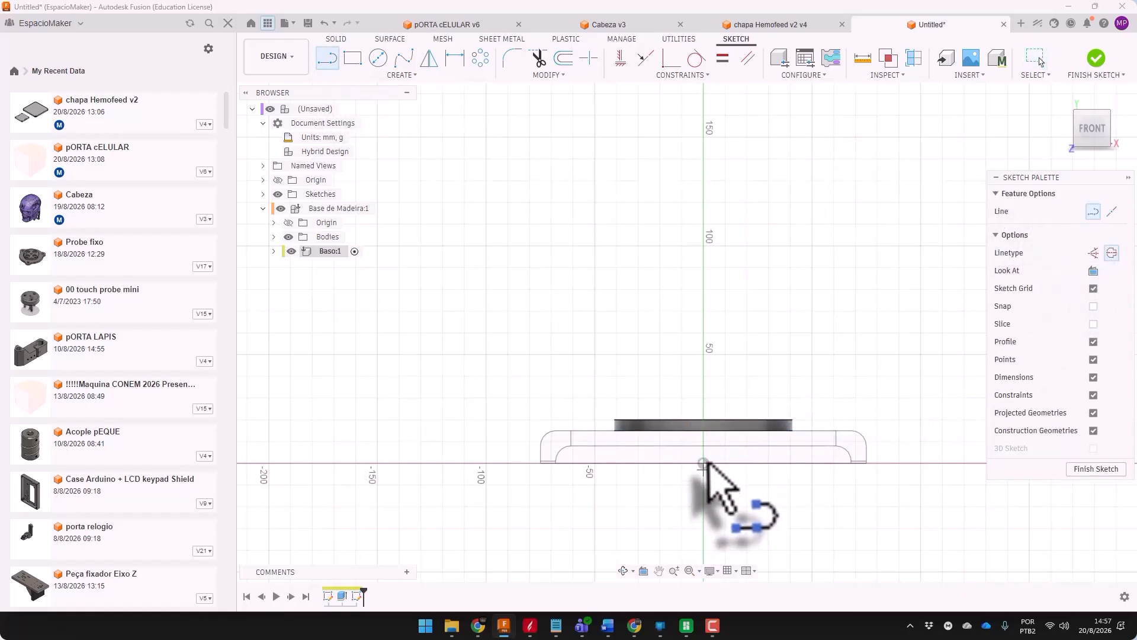
left_click(703, 462)
left_click(703, 193)
key("Escape")
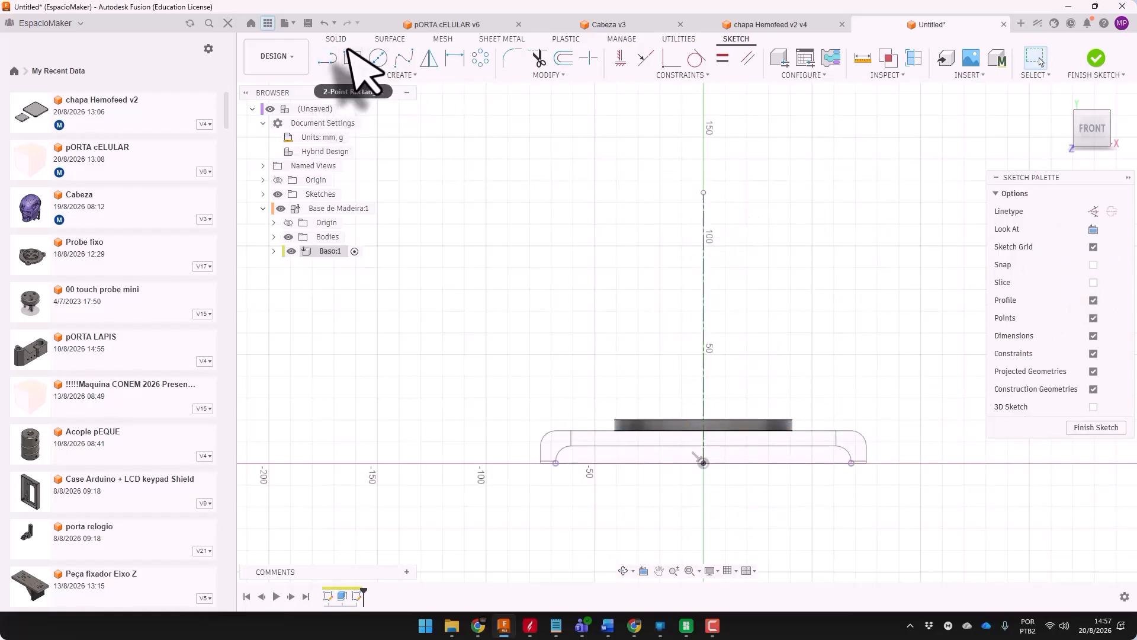
Dimension the height from the disc's top edge to the centerline's upper end as 100 mm
left_click(455, 58)
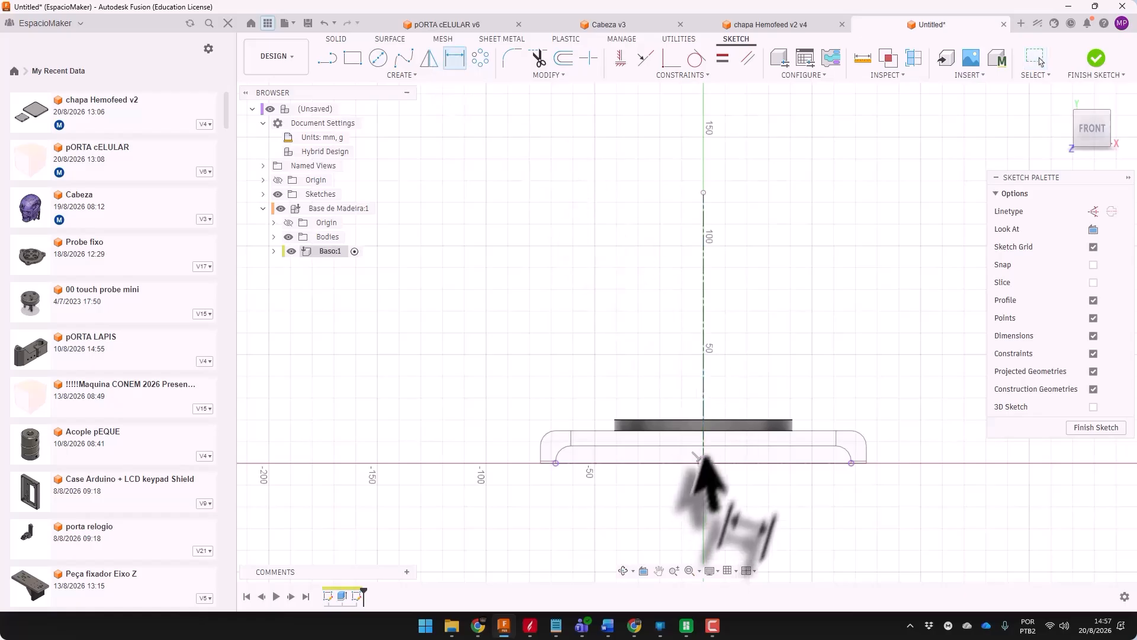
left_click(729, 421)
left_click(703, 193)
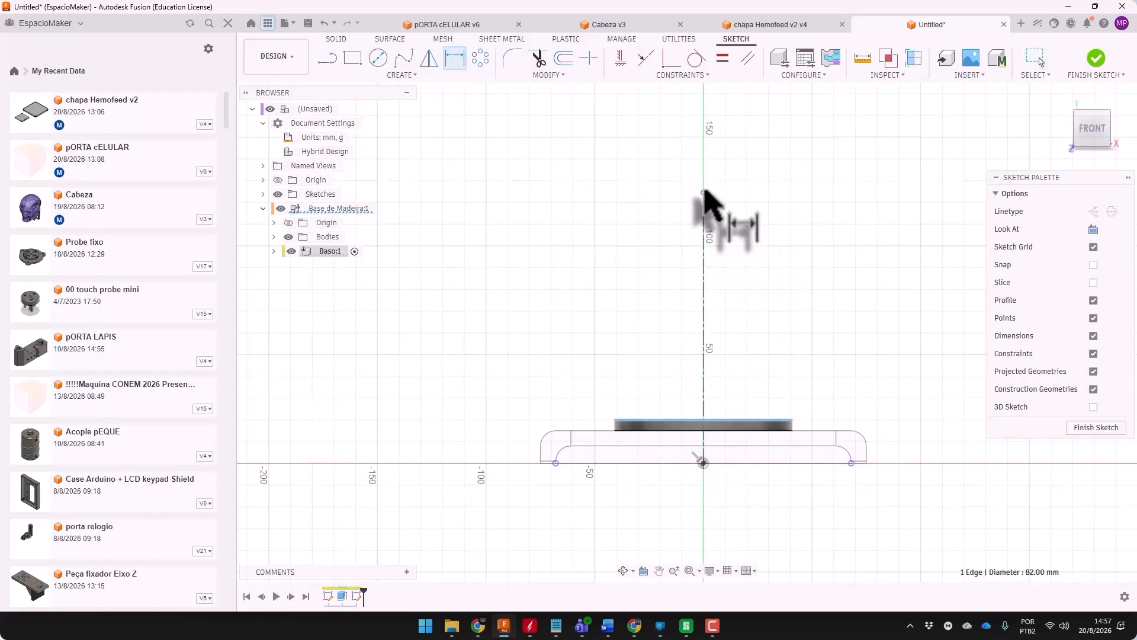
left_click(902, 275)
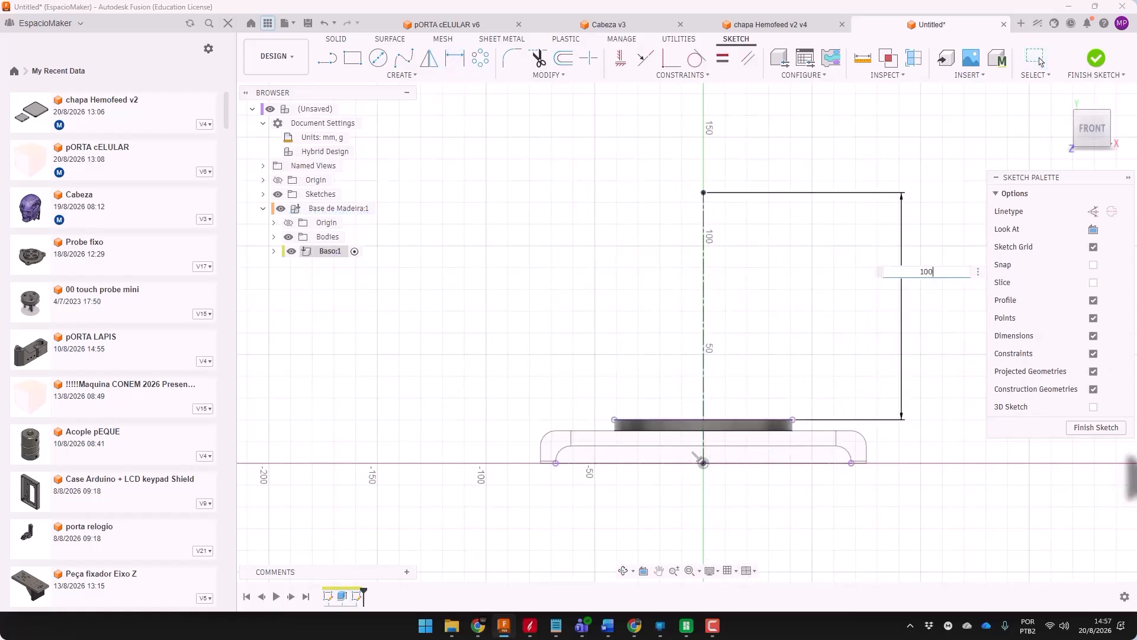
Draw a horizontal line outward from the centerline's upper end and dimension its length as 68 mm
left_click(327, 57)
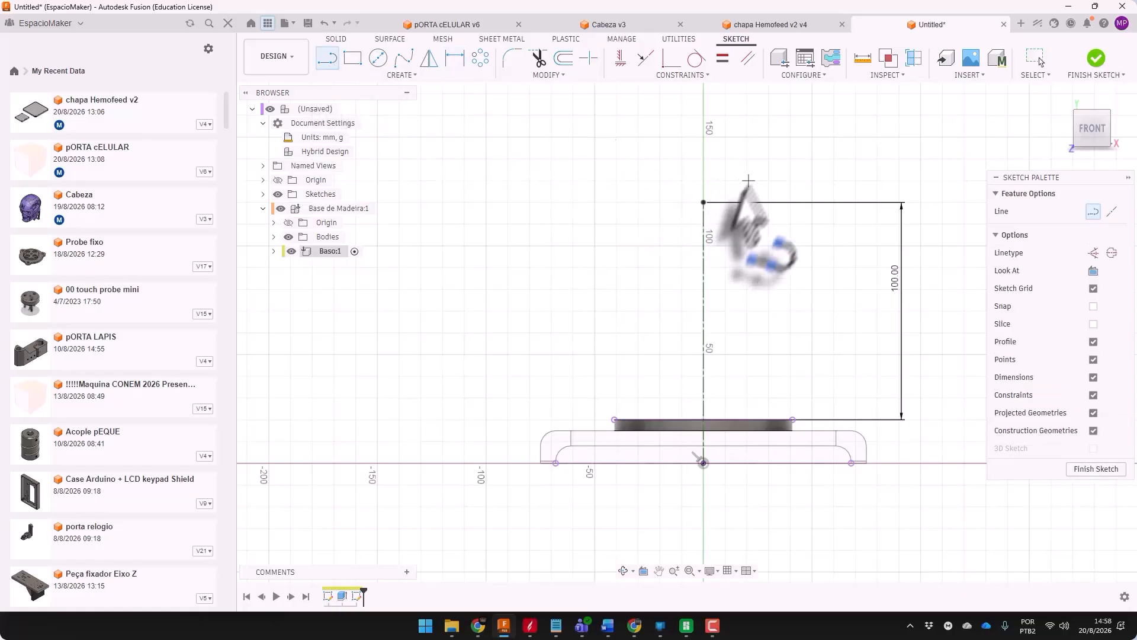
left_click(703, 202)
left_click(853, 202)
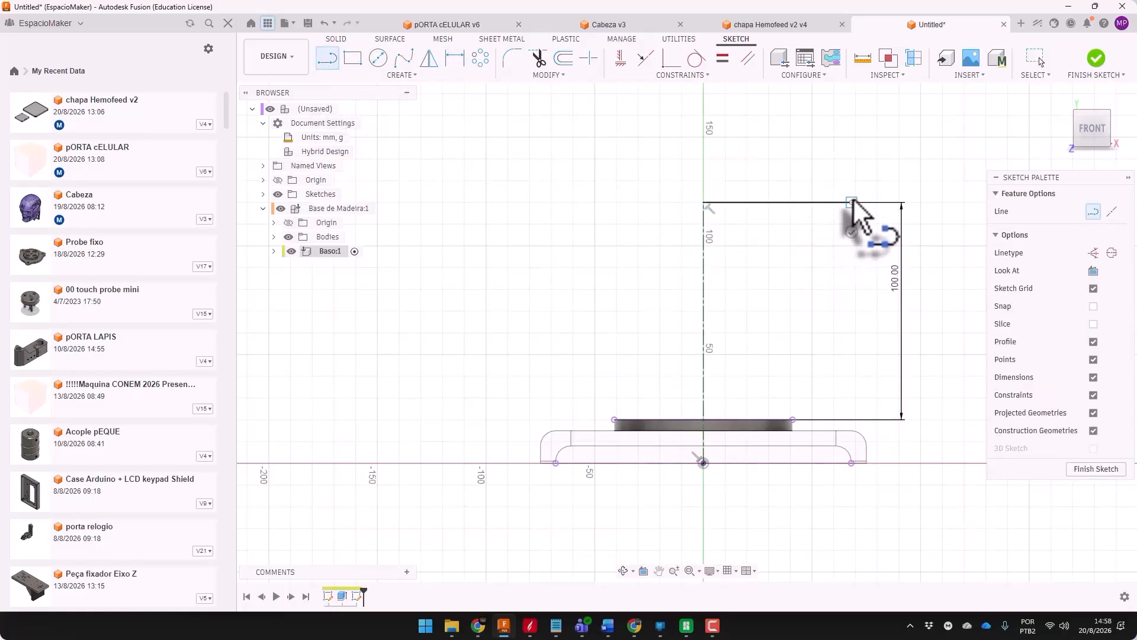
key("Escape")
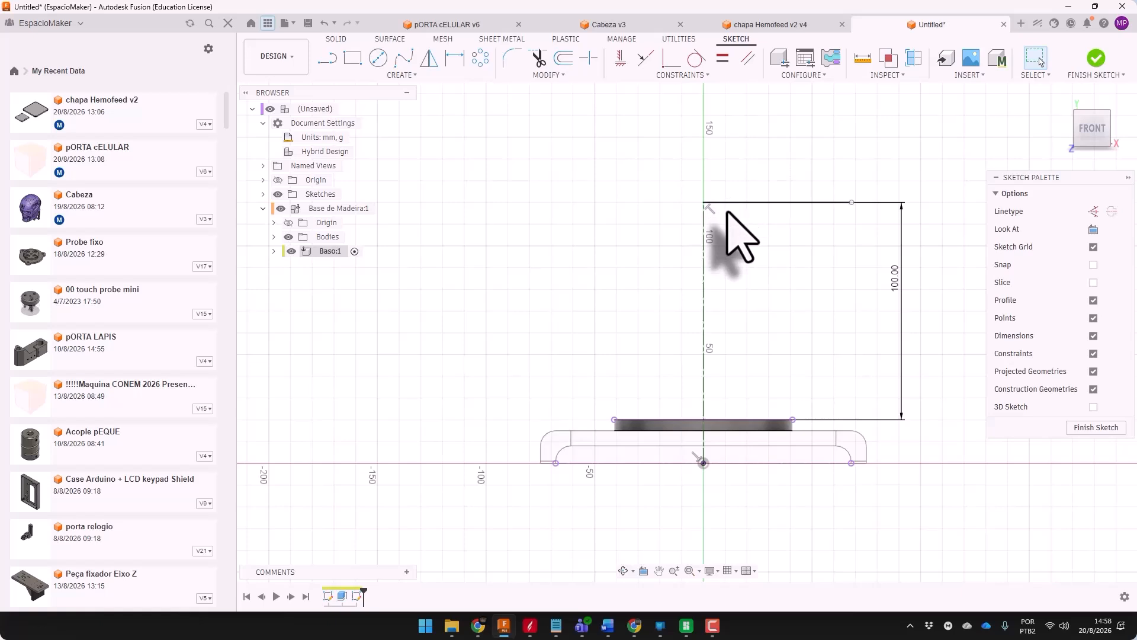
left_click(784, 178)
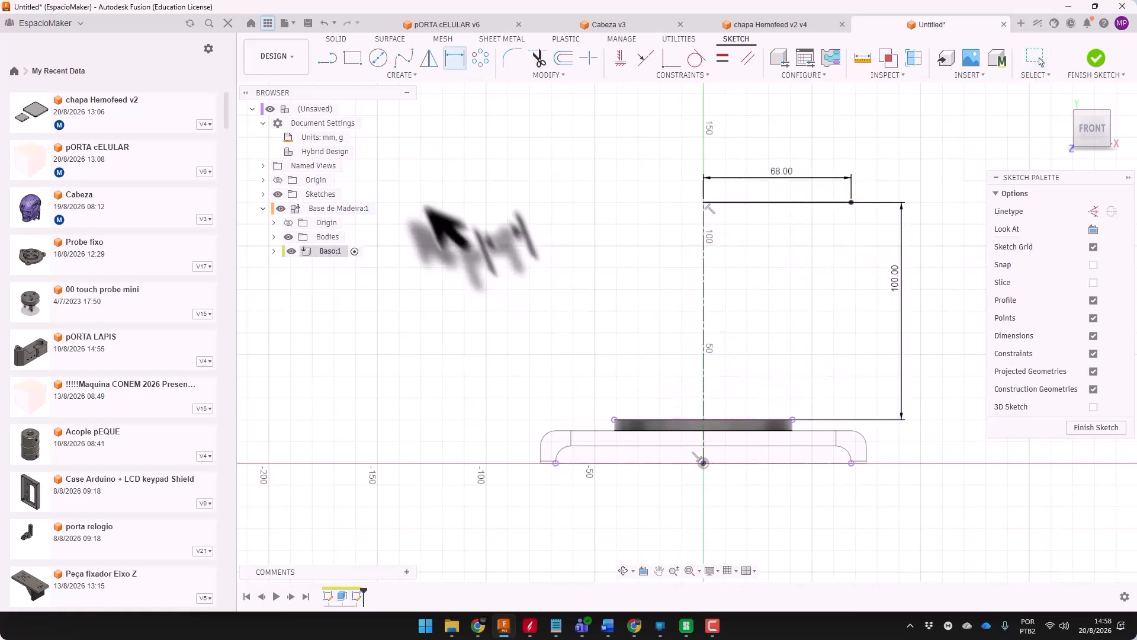
Draw a fit point spline from the horizontal line's outer end through two intermediate points to the disc's upper outer corner
left_click(403, 58)
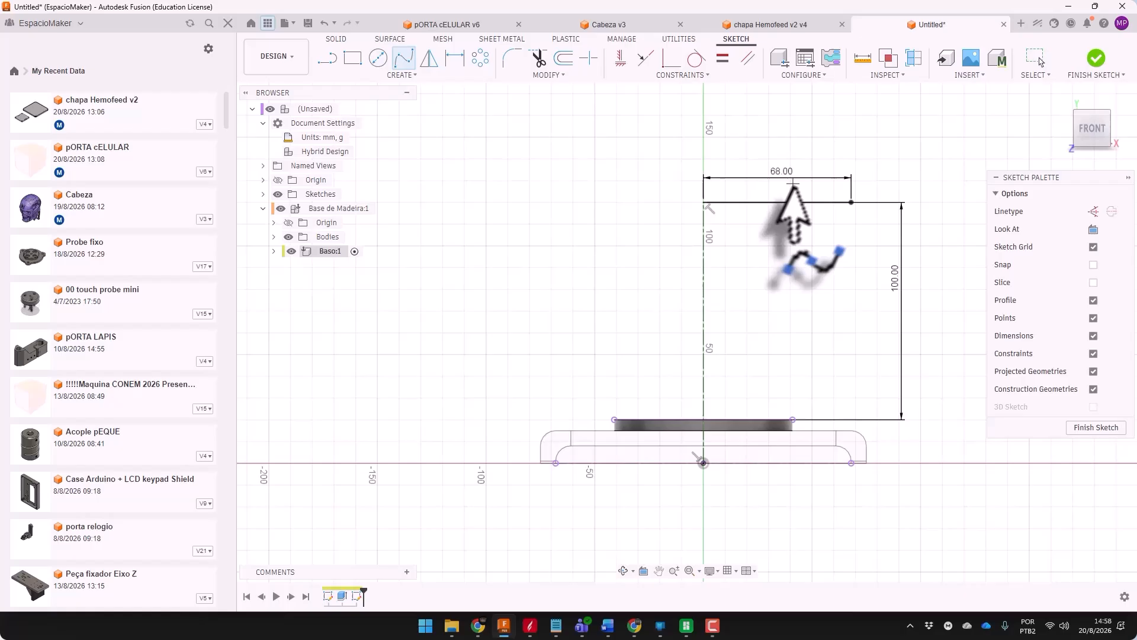
left_click(851, 202)
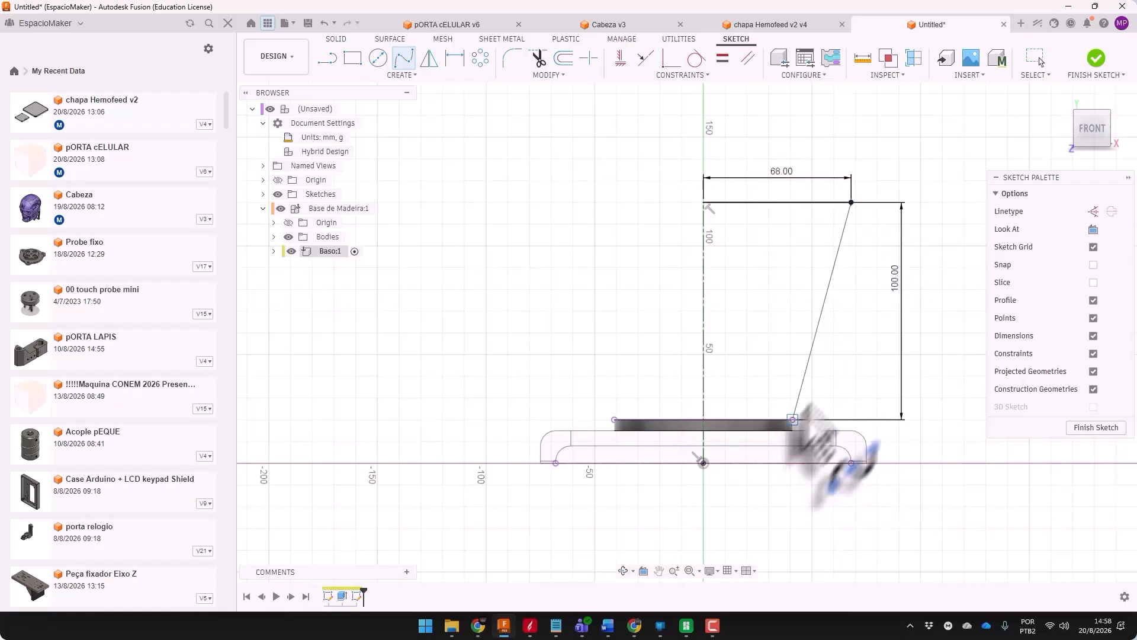
left_click(845, 288)
left_click(818, 377)
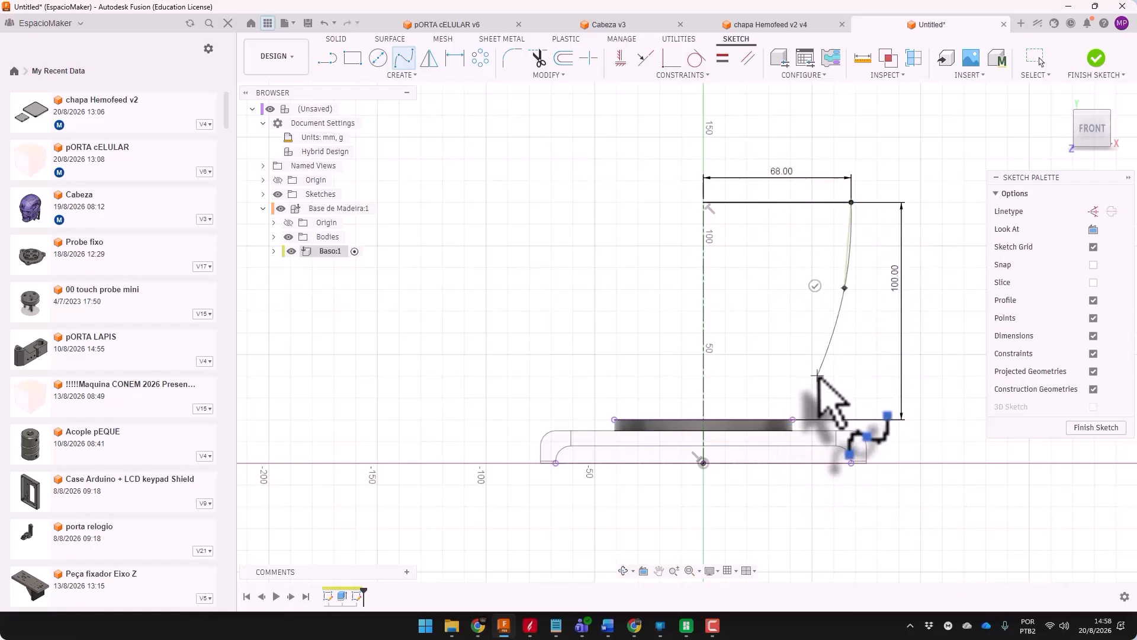
left_click(793, 418)
left_click(769, 400)
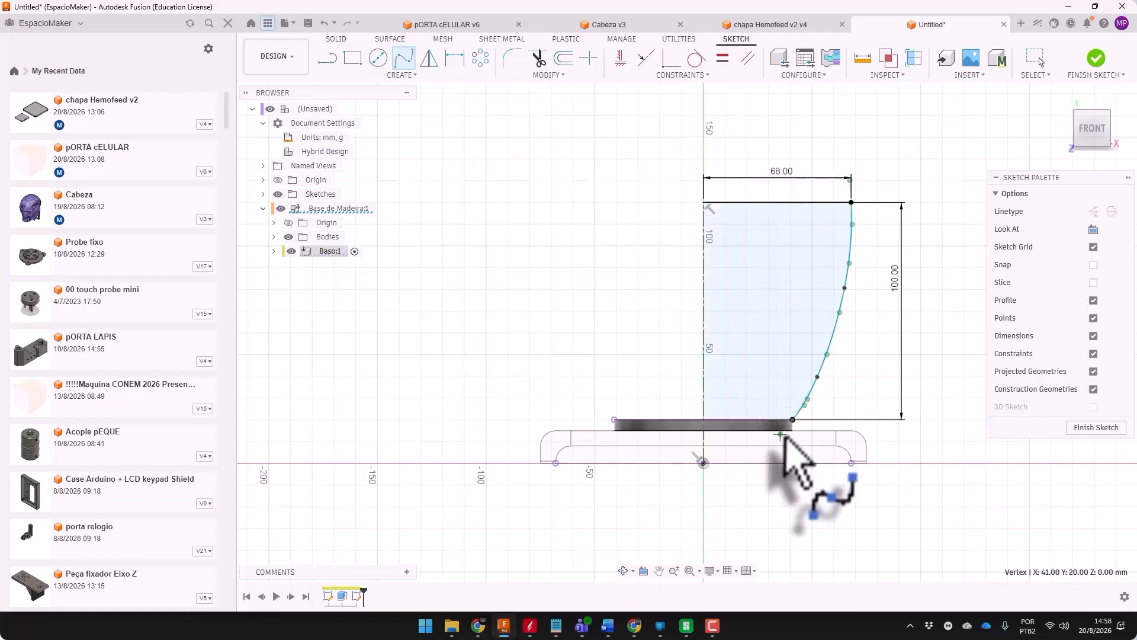
scroll(799, 414, "up", 5)
key("Escape")
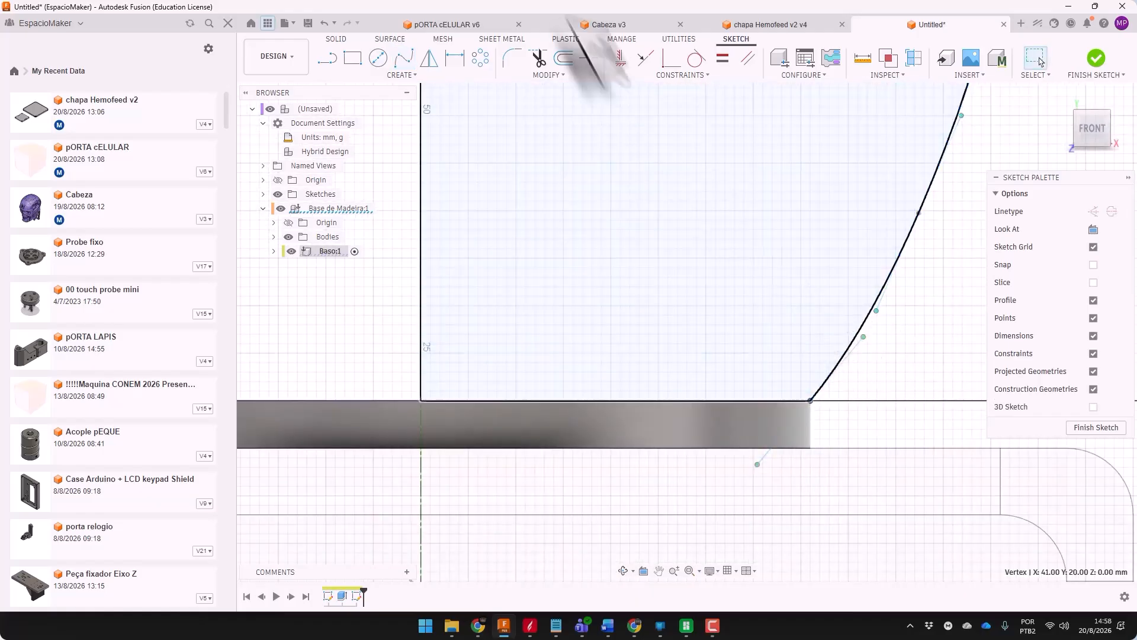
Adjust the spline's lower tangent handle slightly and constrain its upper tangent handle to vertical
left_click(860, 339)
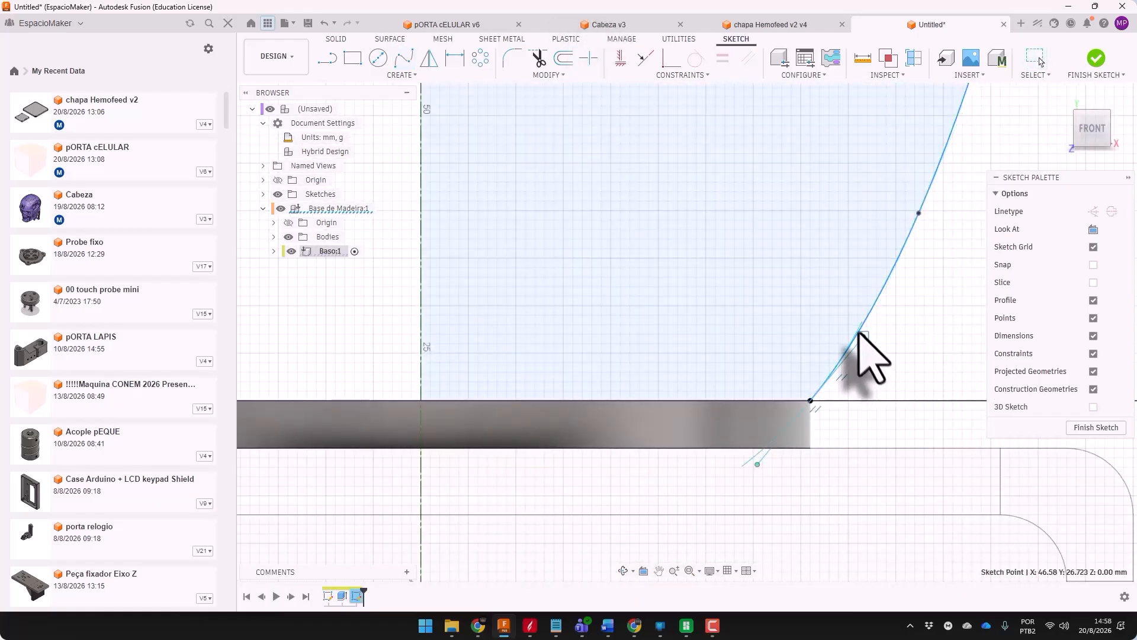
scroll(829, 414, "down", 8)
scroll(818, 237, "up", 5)
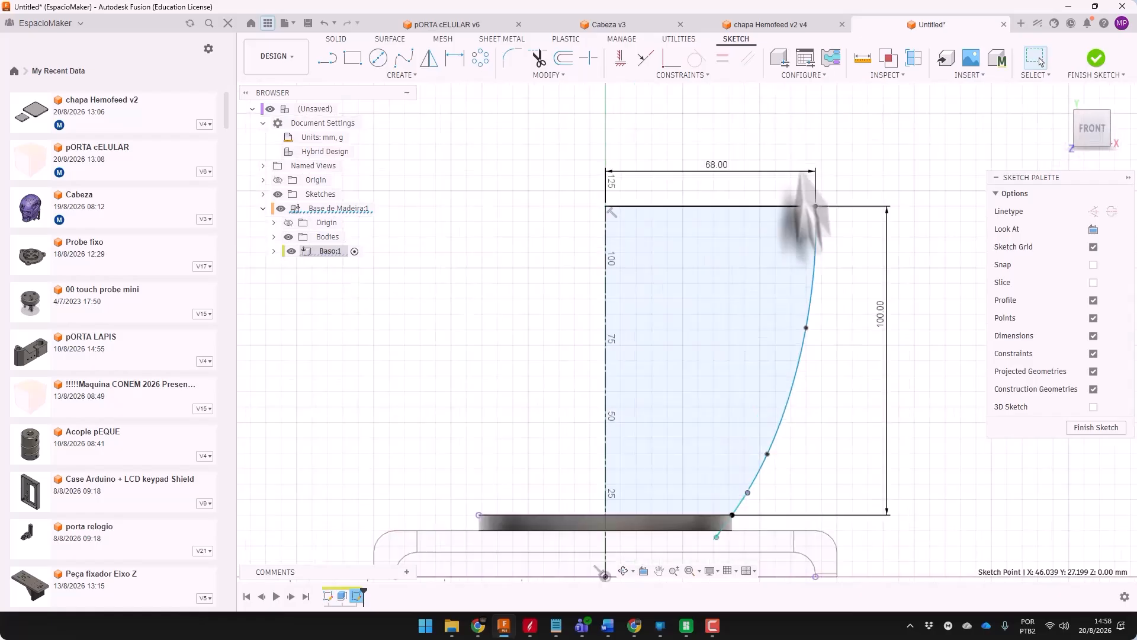
left_click(828, 234)
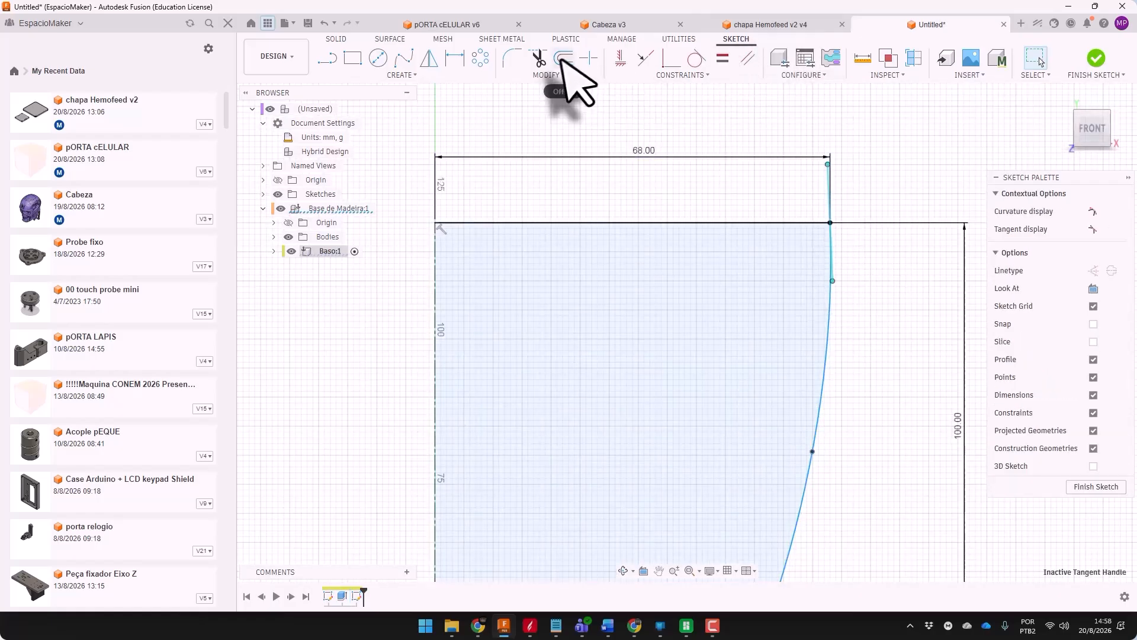
left_click(621, 58)
scroll(876, 178, "down", 3)
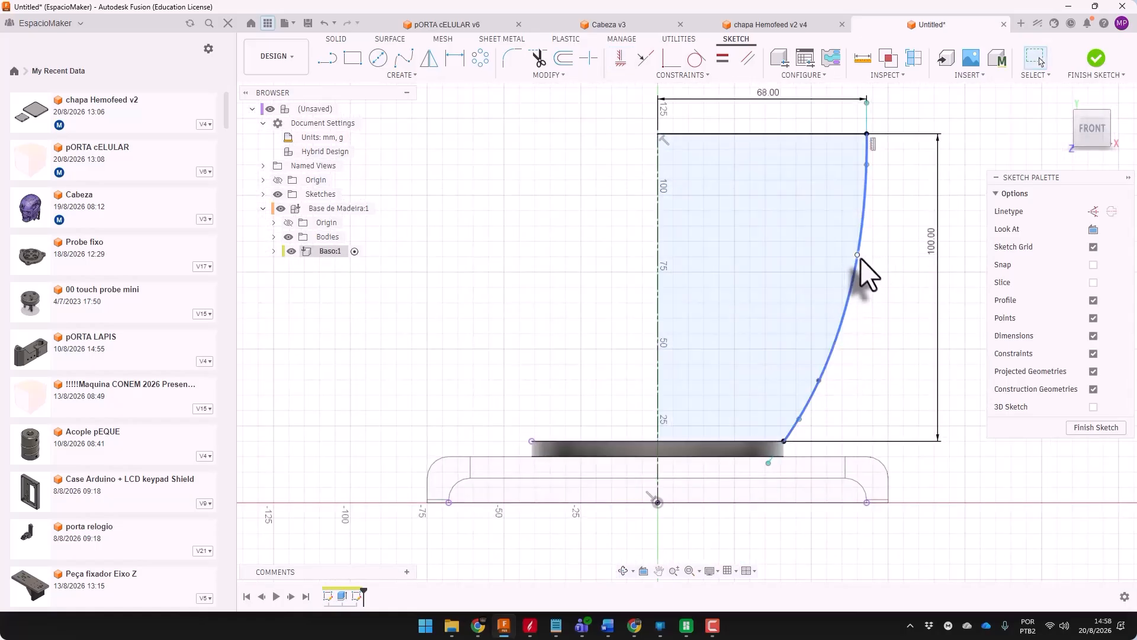
Move the spline's two intermediate fit points outward and steepen its lower tangent handle to shape a curved cup side
left_click_drag(857, 255, 864, 263)
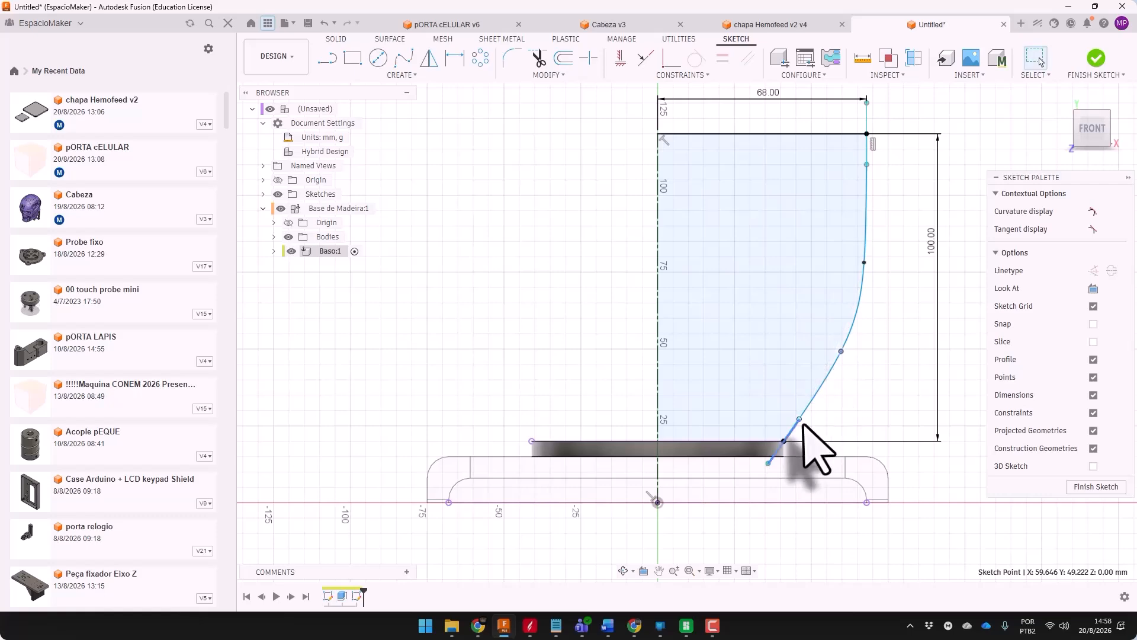
left_click_drag(799, 418, 795, 409)
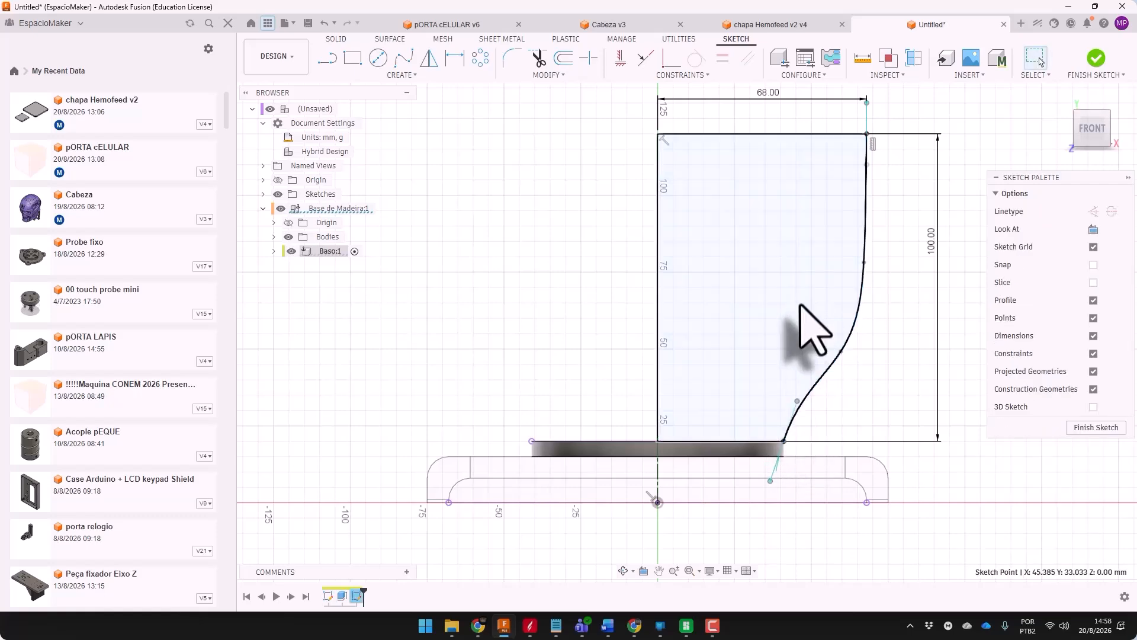
scroll(785, 323, "down", 5)
scroll(796, 273, "up", 4)
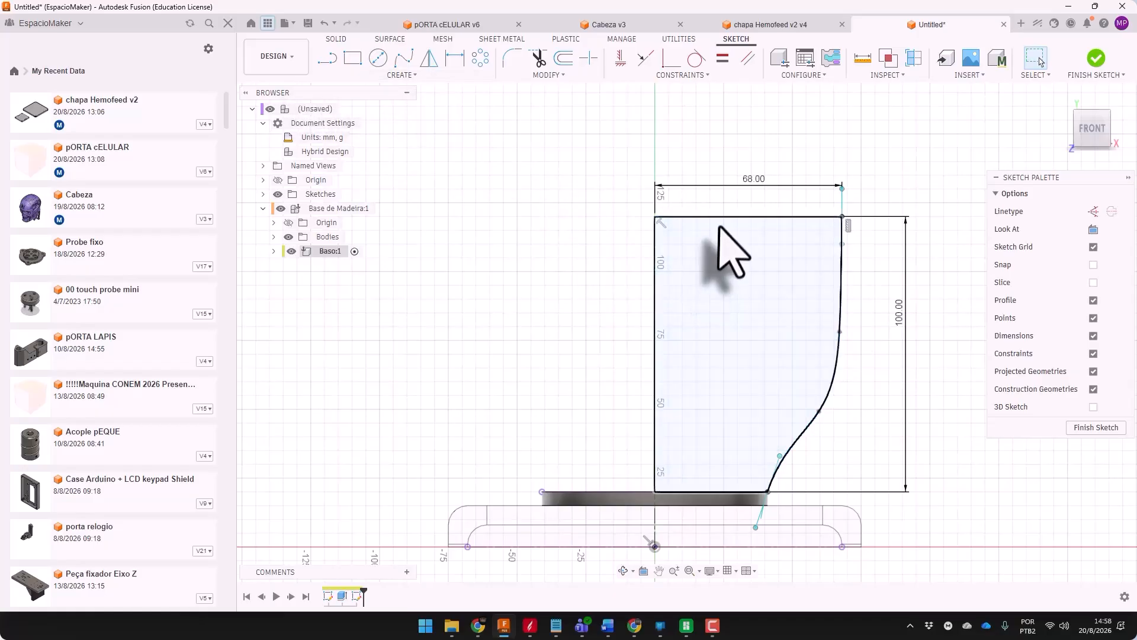
Revolve the curved cup profile a full 360 degrees about its vertical centerline, joining it to the disc
left_click(750, 320)
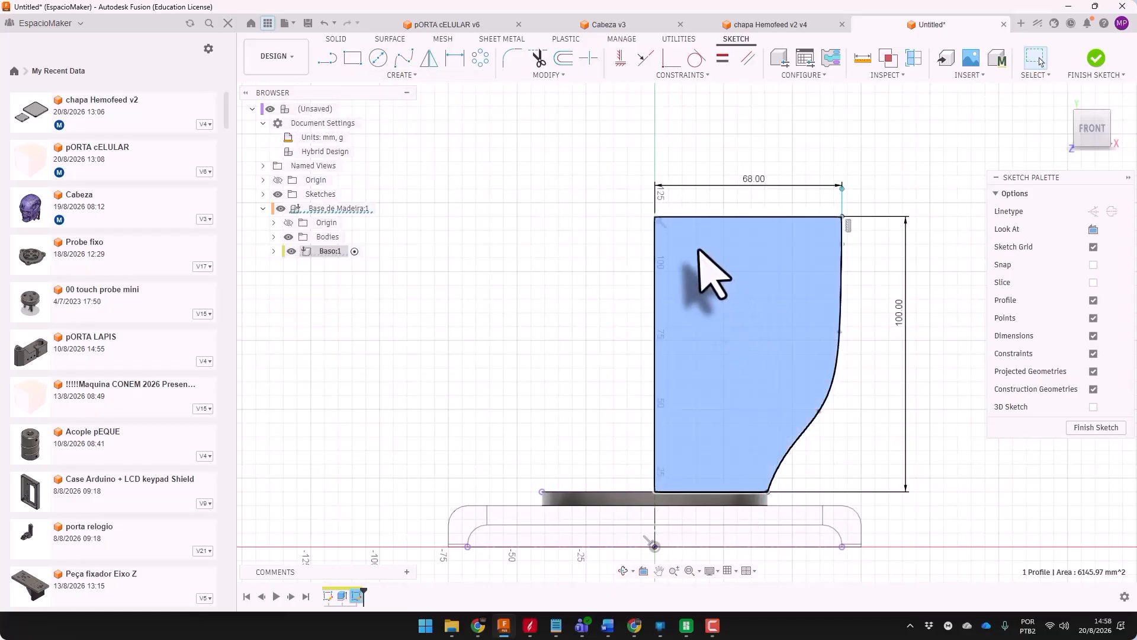
mouse_move(711, 274)
middle_mouse_down("shift")
mouse_move(752, 299)
mouse_move(728, 279)
middle_mouse_up("shift")
left_click(335, 22)
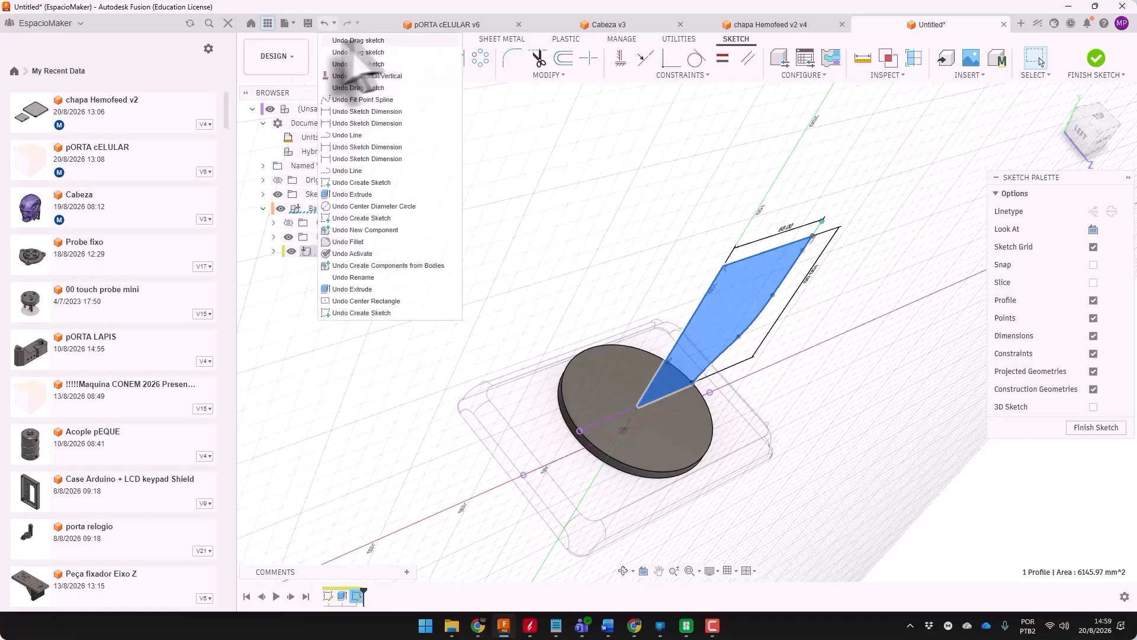
left_click(542, 131)
left_click(750, 291)
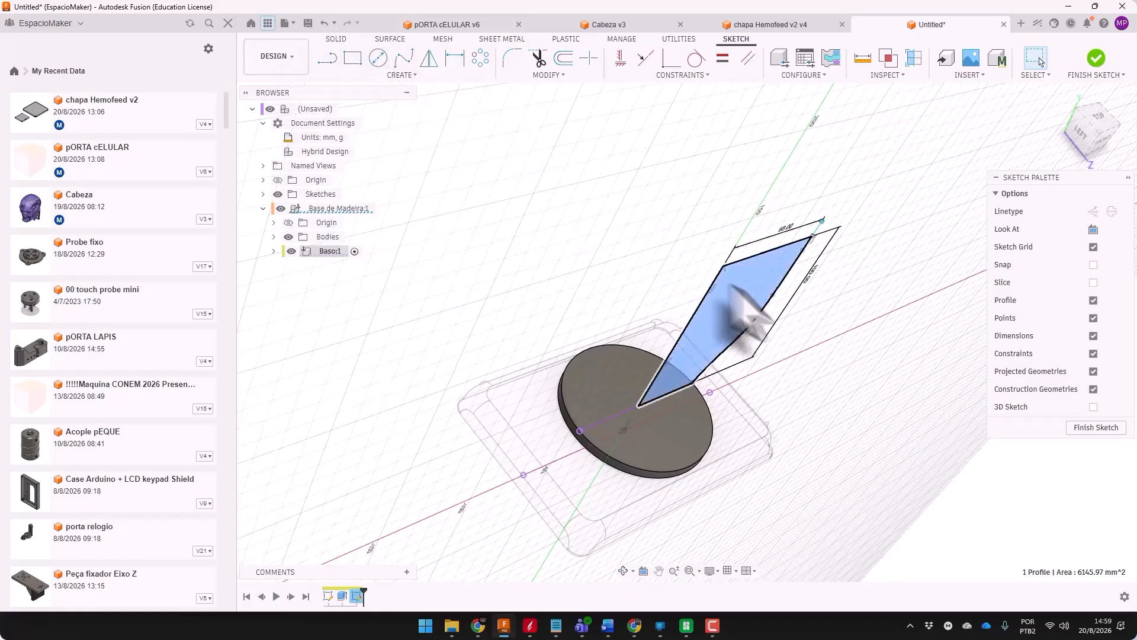
left_click(336, 39)
left_click(353, 58)
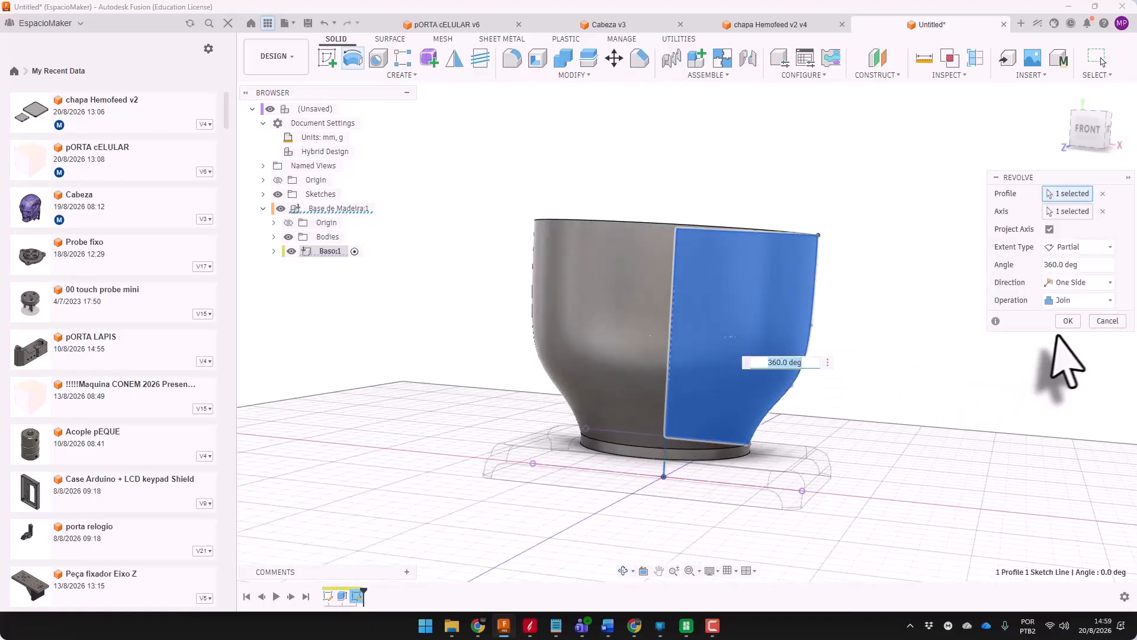
left_click(1068, 321)
middle_click_drag(887, 373, 853, 320, "shift")
mouse_move(474, 622)
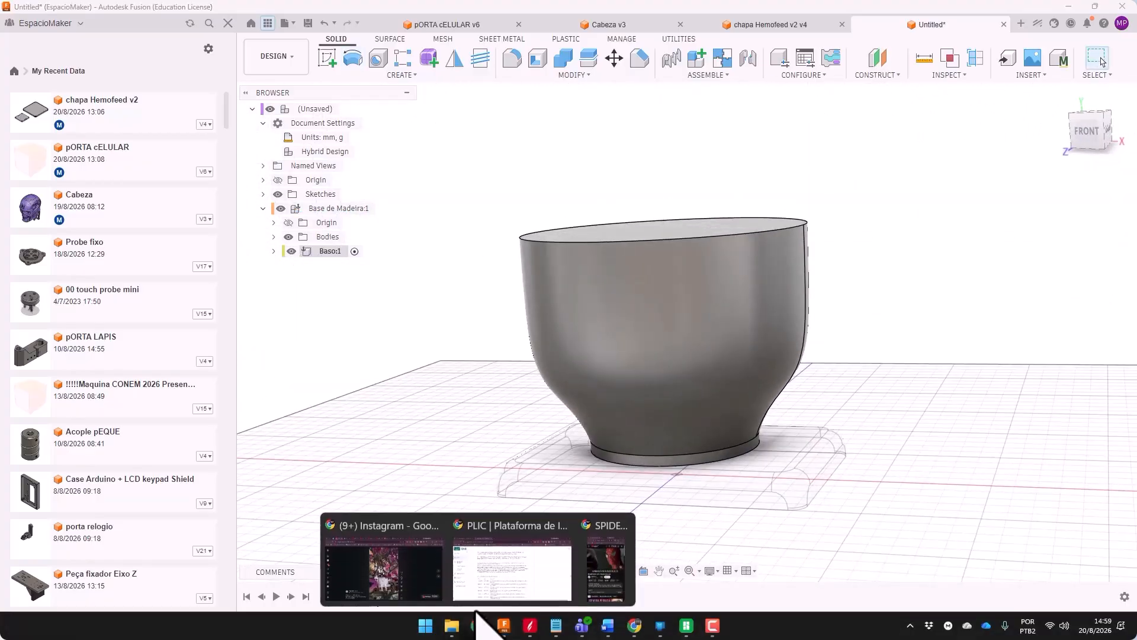
Reopen the cup profile sketch, move the spline's upper intermediate fit point outward, and tilt its upper tangent handle inward toward the centerline
mouse_move(372, 578)
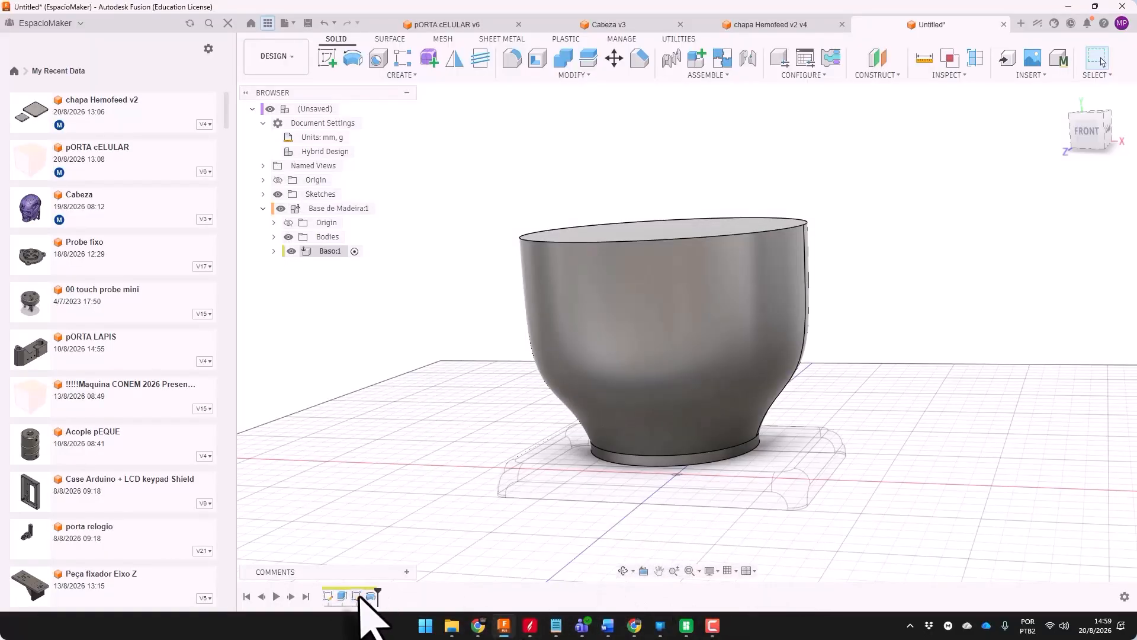
double_click(356, 596)
left_click_drag(796, 381, 802, 329)
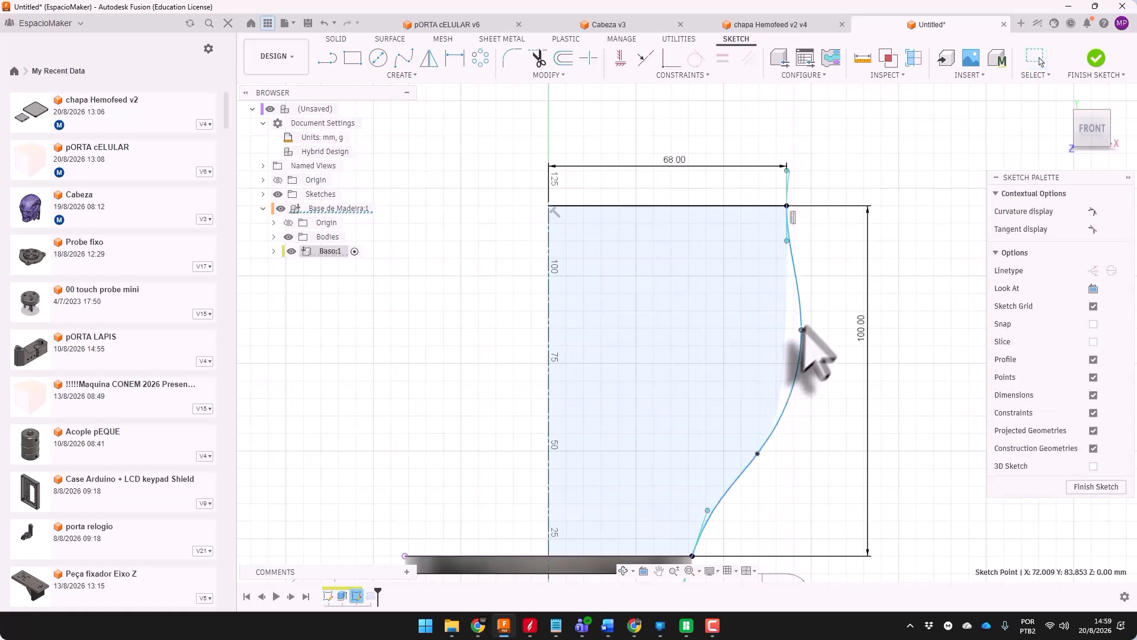
scroll(787, 188, "up", 2)
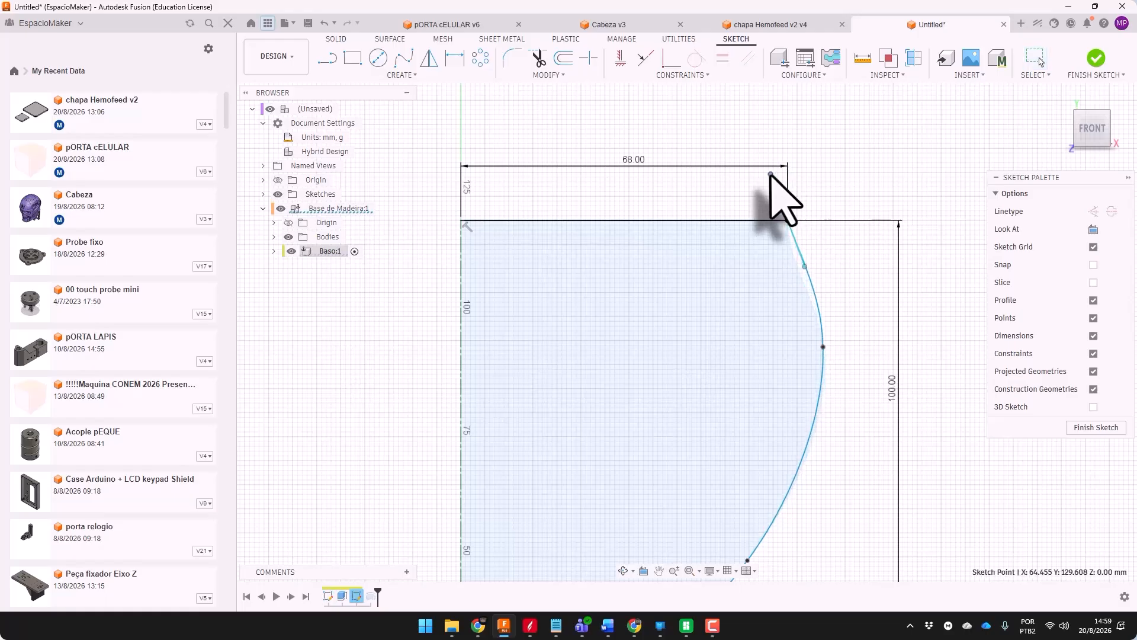
scroll(862, 151, "down", 3)
scroll(765, 460, "up", 2)
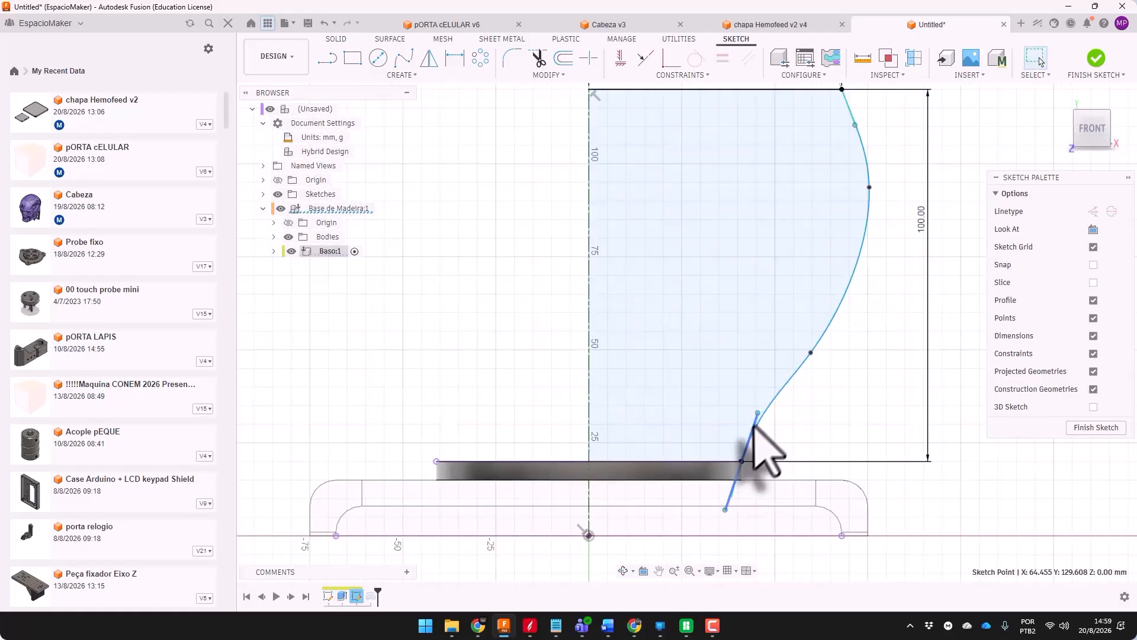
Flatten the spline's lower tangent handle outward, move its lower intermediate fit point outward to round the cup side, and finish the sketch
left_click_drag(754, 426, 772, 424)
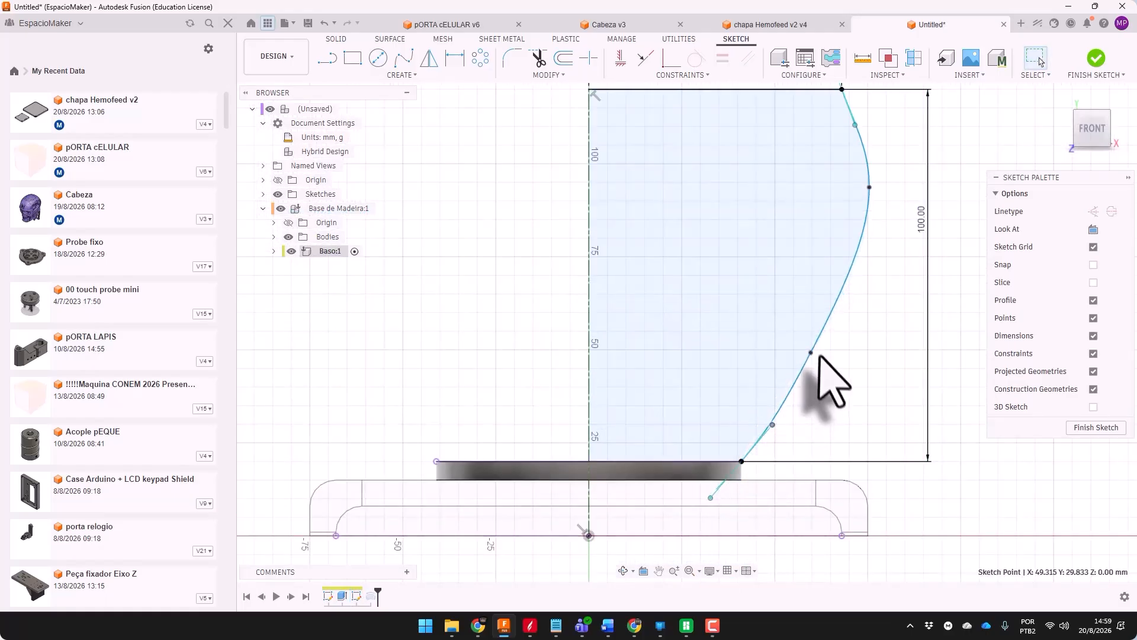
left_click_drag(816, 355, 827, 361)
scroll(833, 244, "down", 3)
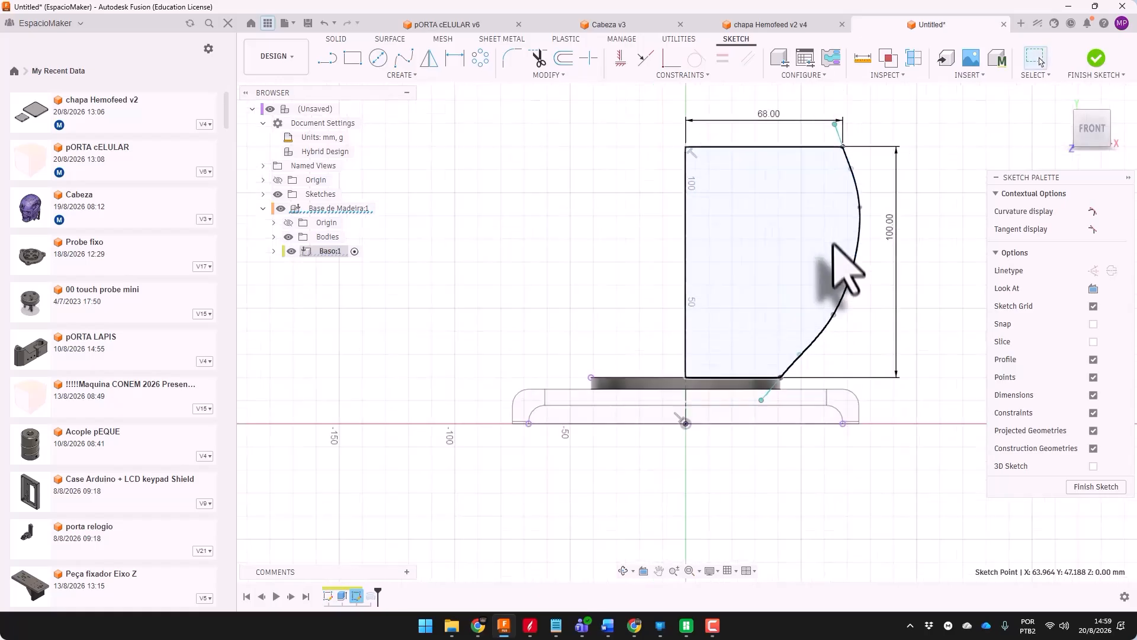
scroll(811, 358, "up", 5)
left_click_drag(785, 354, 790, 355)
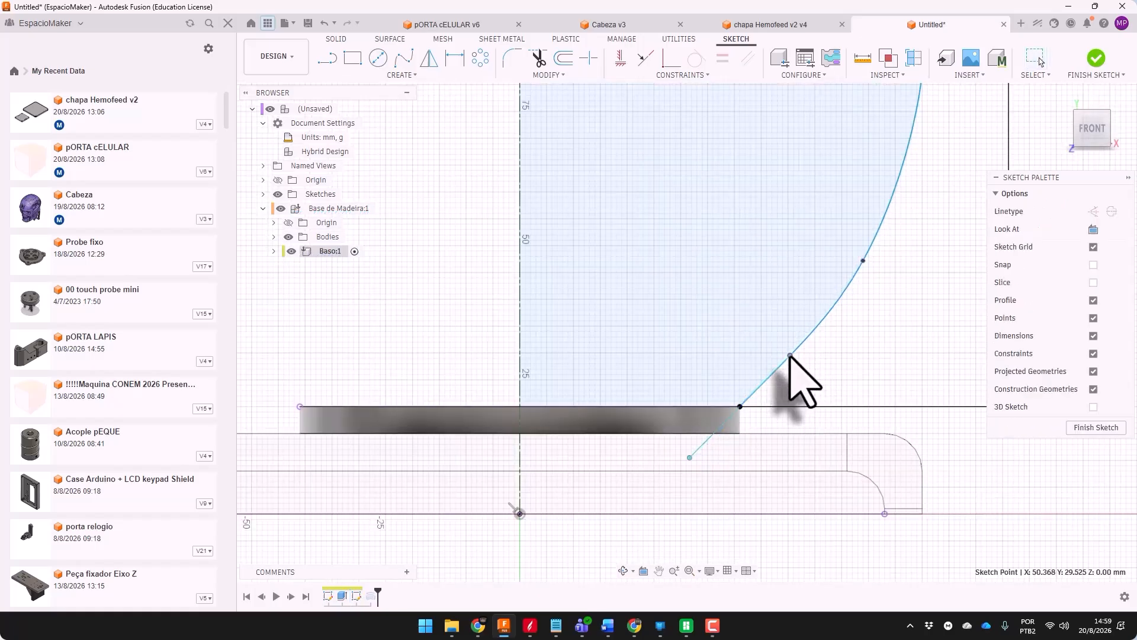
scroll(665, 381, "down", 5)
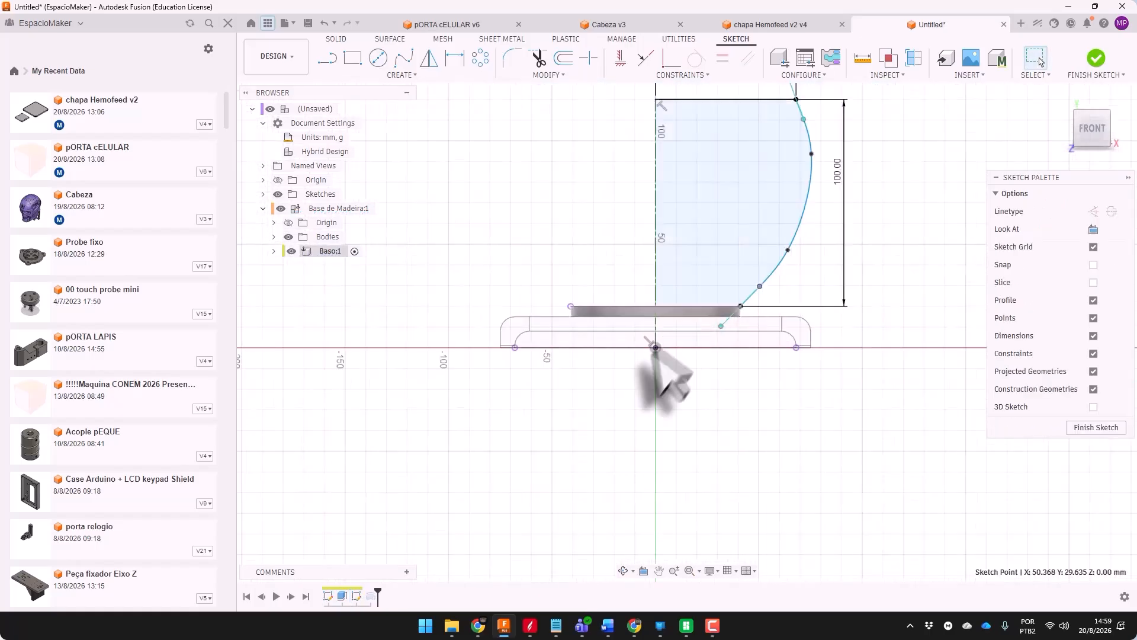
left_click(1096, 427)
Shell the cup with its top face removed, using a 4 mm inside thickness
middle_click_drag(941, 287, 942, 295, "shift")
scroll(858, 216, "down", 3)
middle_click_drag(858, 216, 545, 98, "shift")
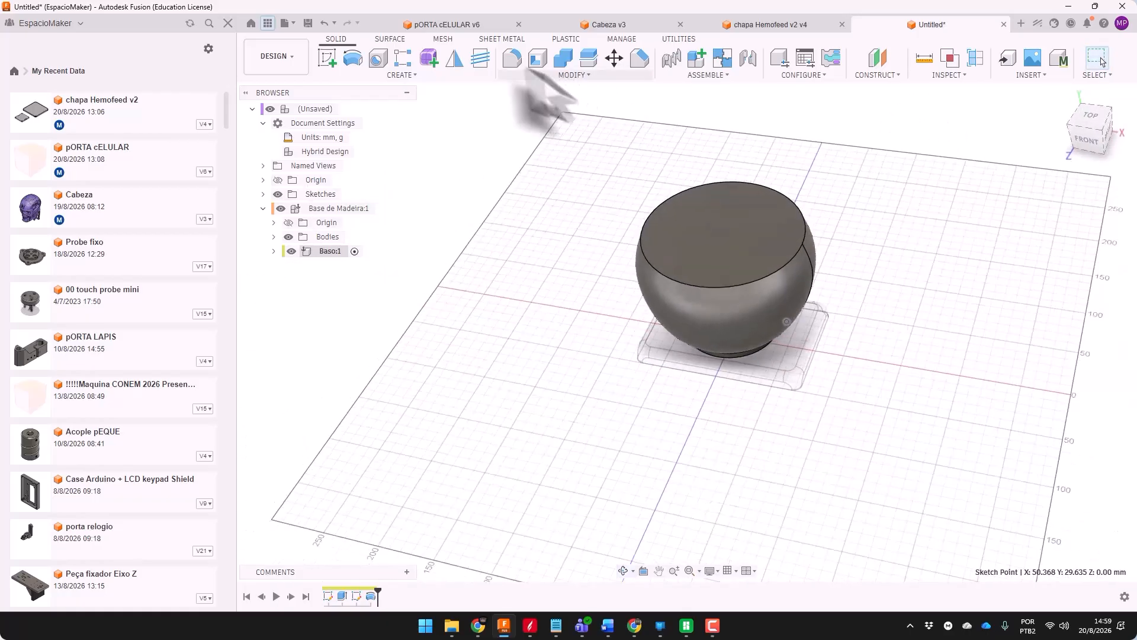
left_click(537, 57)
left_click(782, 246)
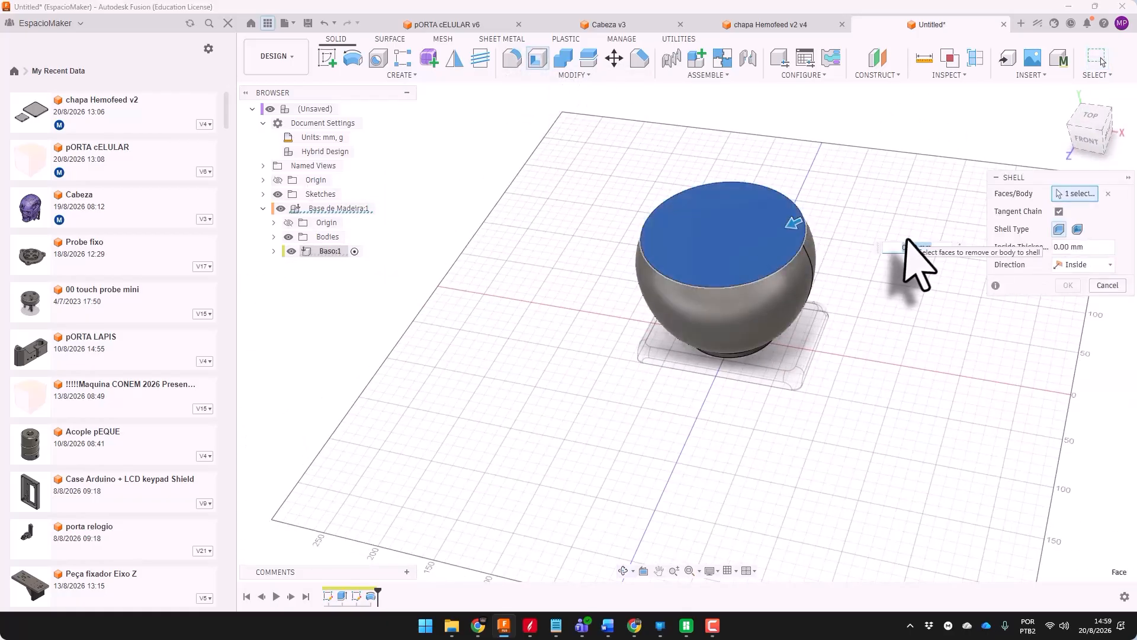
type("4")
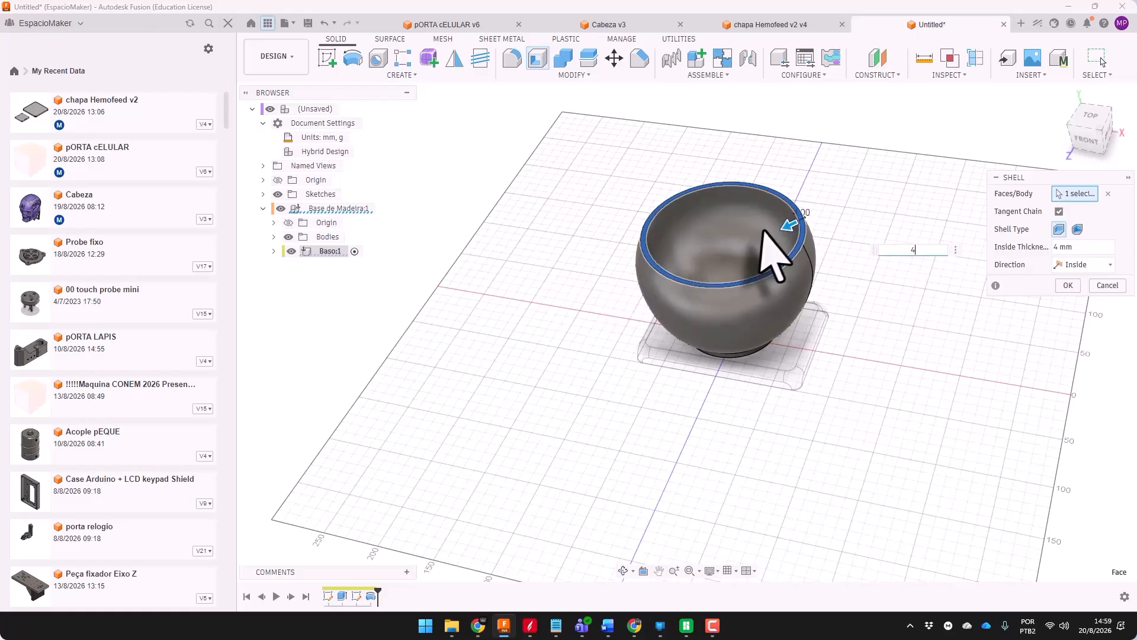
middle_click_drag(762, 231, 871, 320, "shift")
left_click(1072, 287)
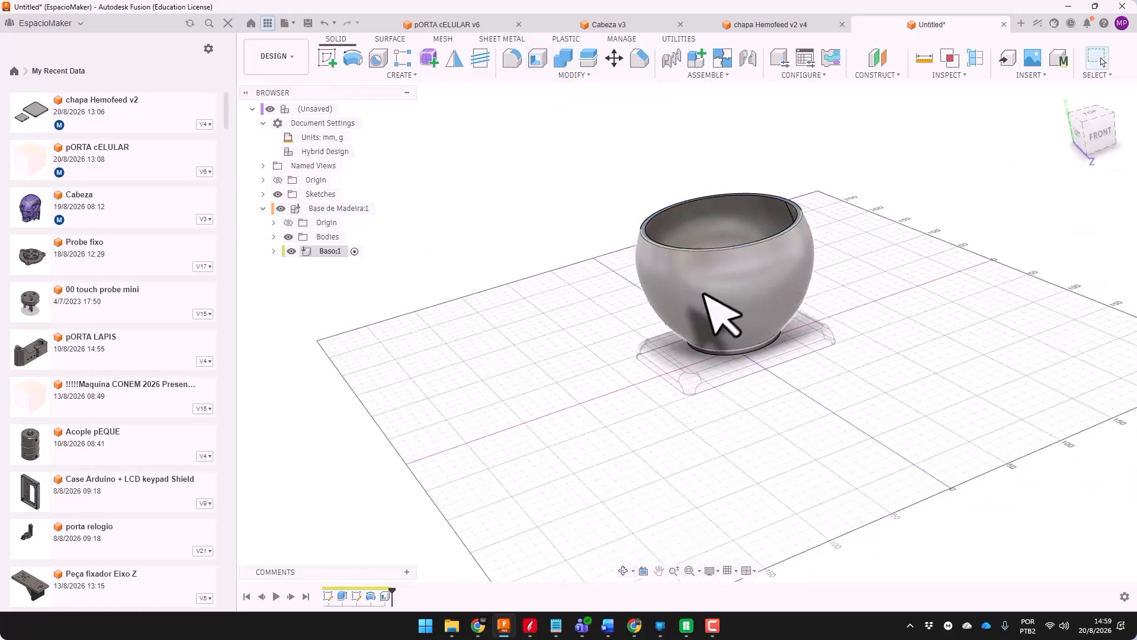
On the vertical plane facing the left view, sketch a spout path: a horizontal line, a tangent arc about 12 mm in radius, and a vertical line down
middle_click_drag(844, 267, 859, 305, "shift")
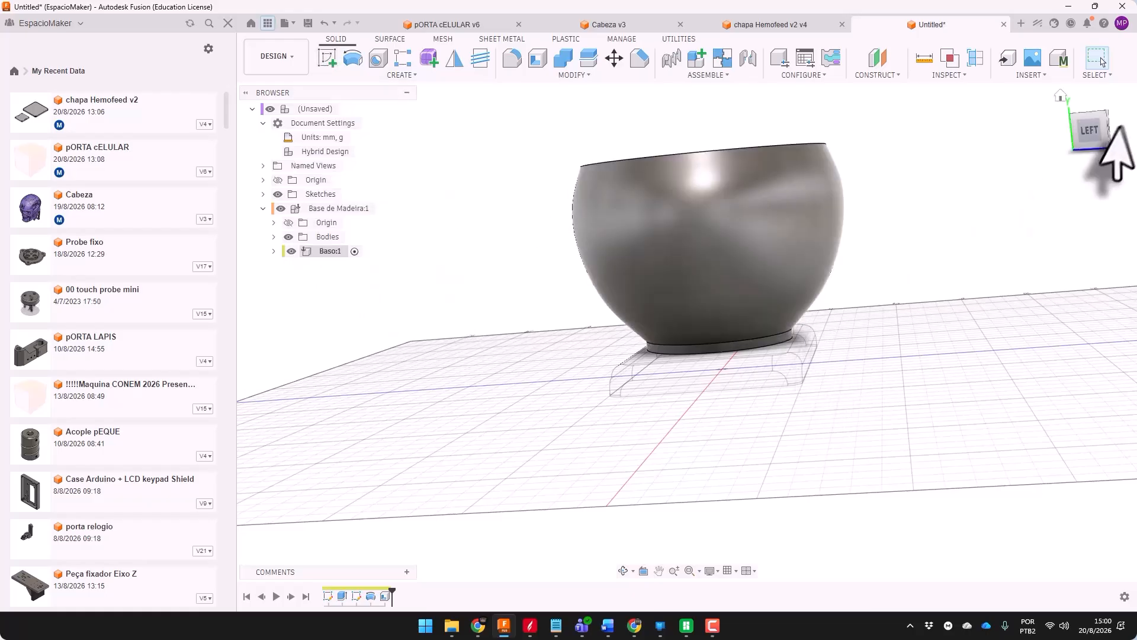
left_click(1095, 132)
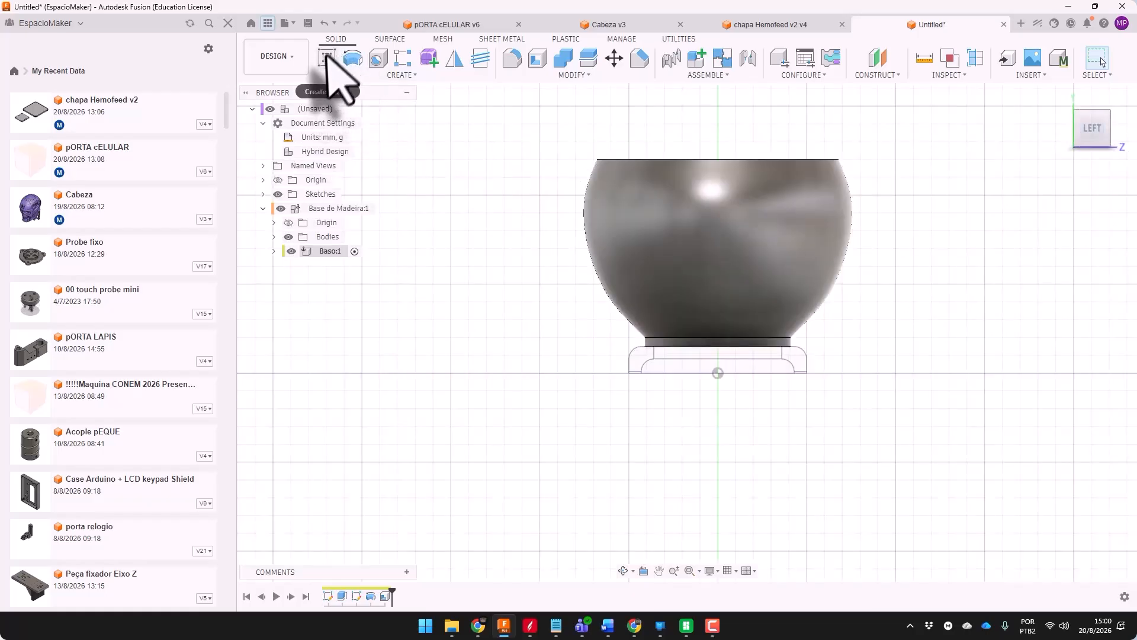
left_click(326, 58)
left_click(755, 358)
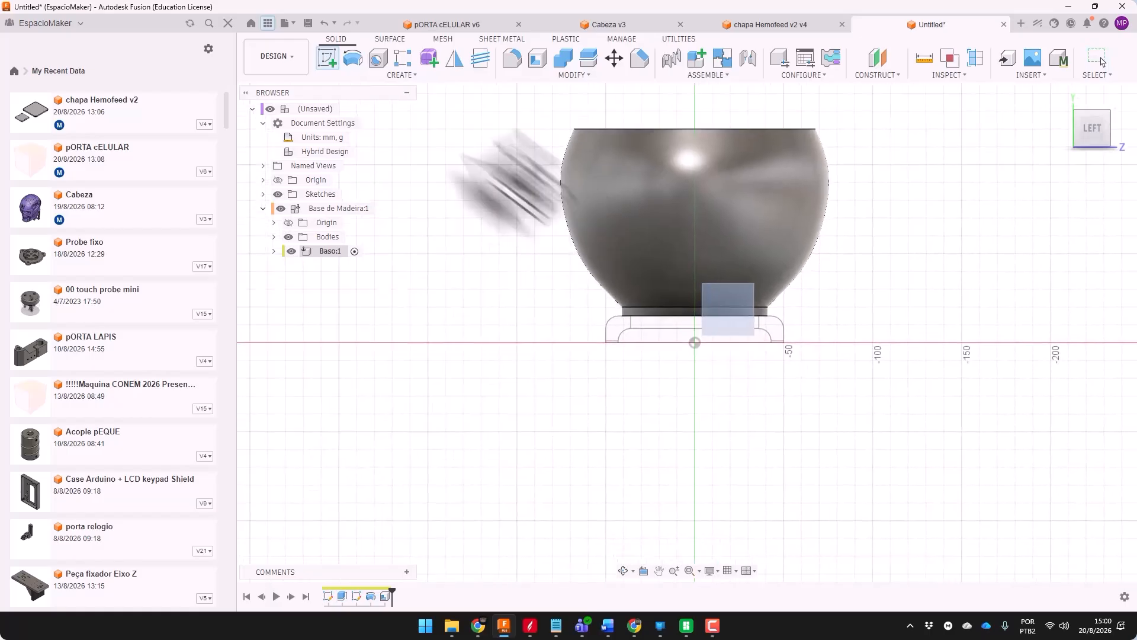
left_click(329, 58)
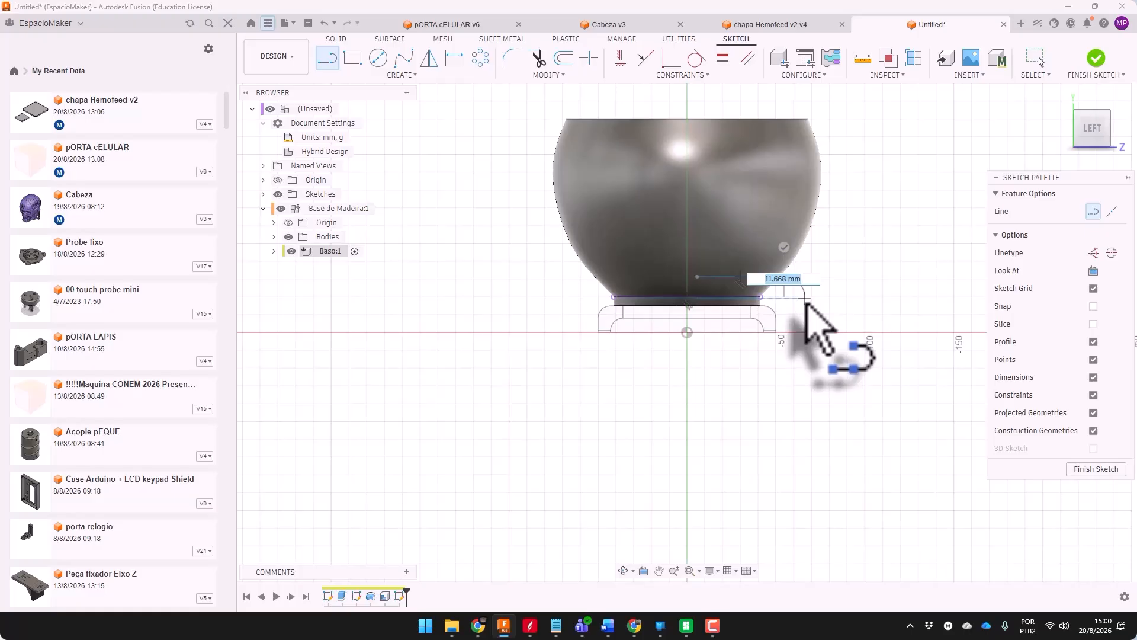
left_click(805, 299)
left_click(805, 368)
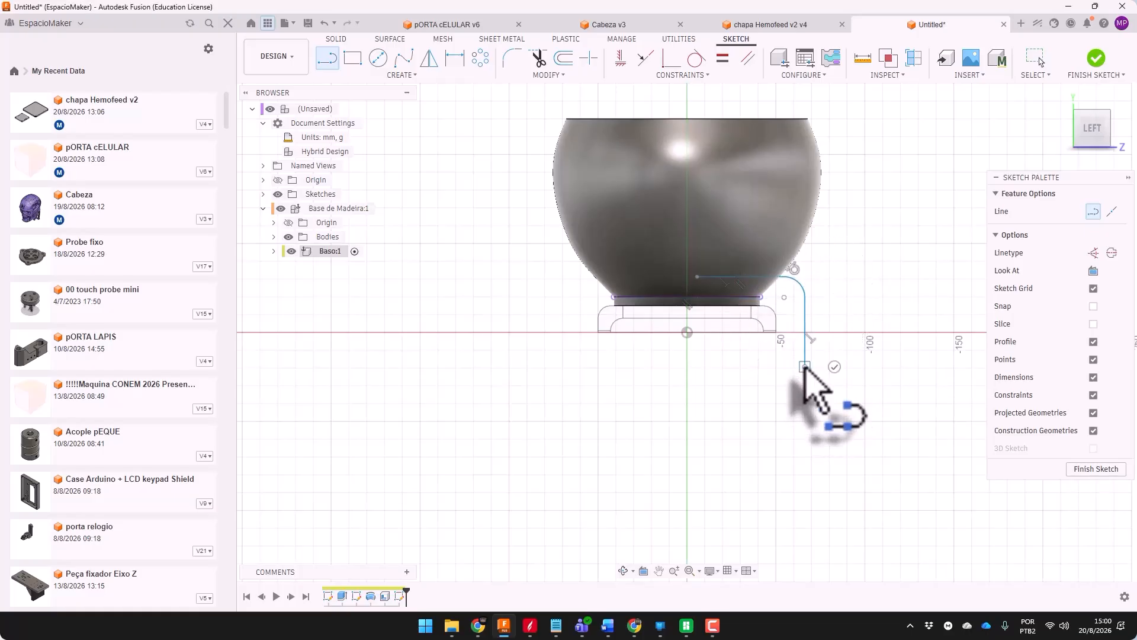
left_click(834, 366)
Dimension the spout path's arc with a radius of 15 mm and finish the sketch
scroll(832, 270, "up", 4)
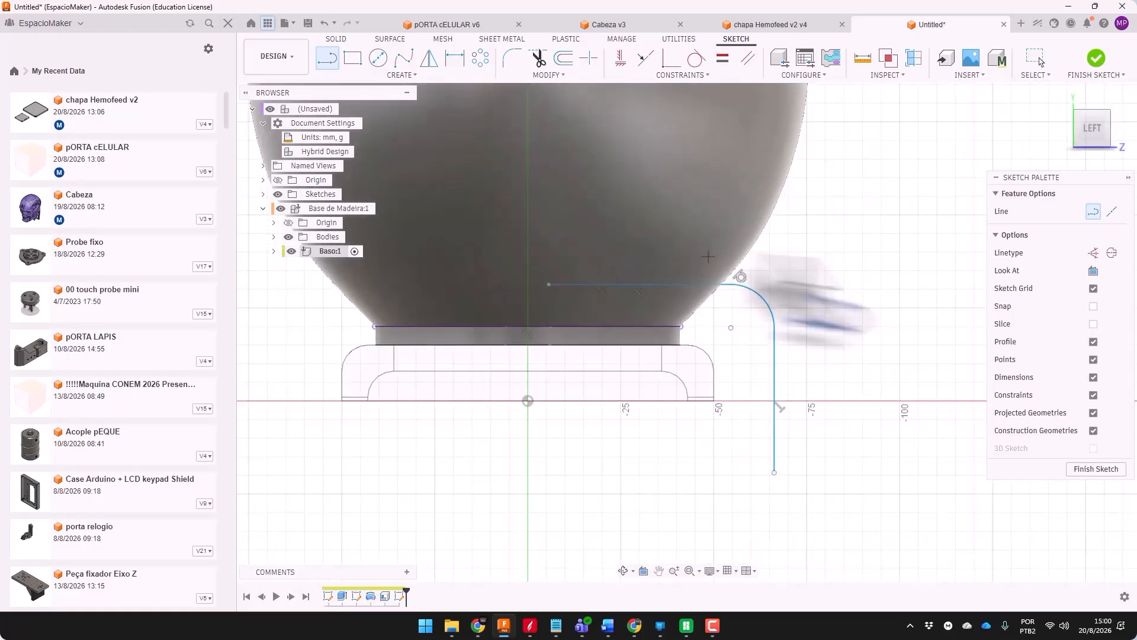
scroll(799, 273, "down", 2)
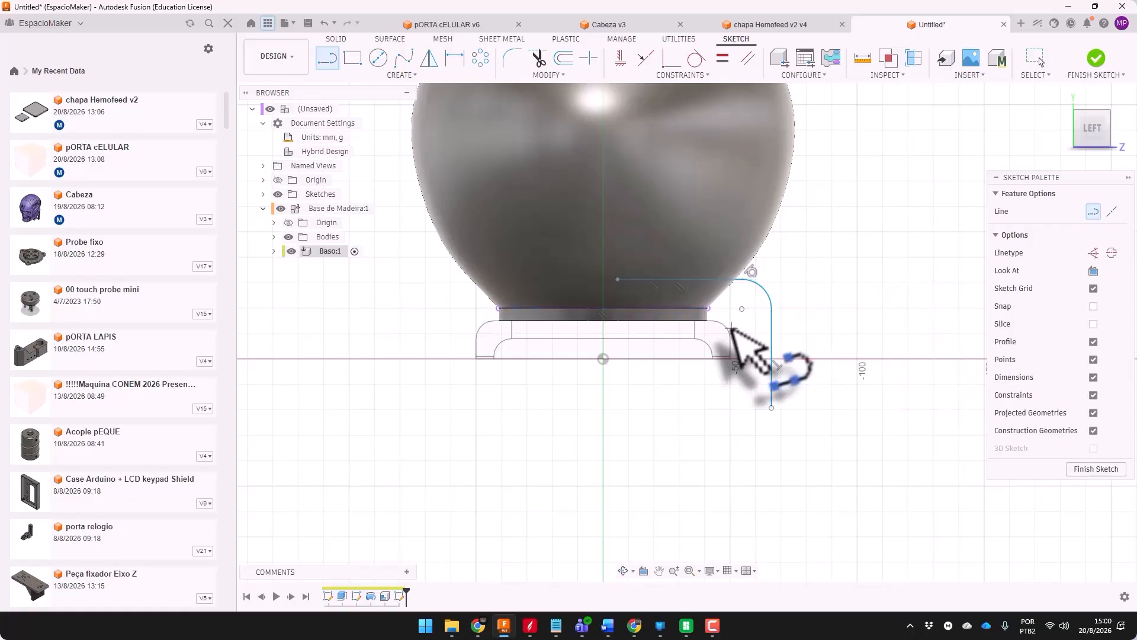
scroll(746, 308, "up", 2)
key("Escape")
key("d")
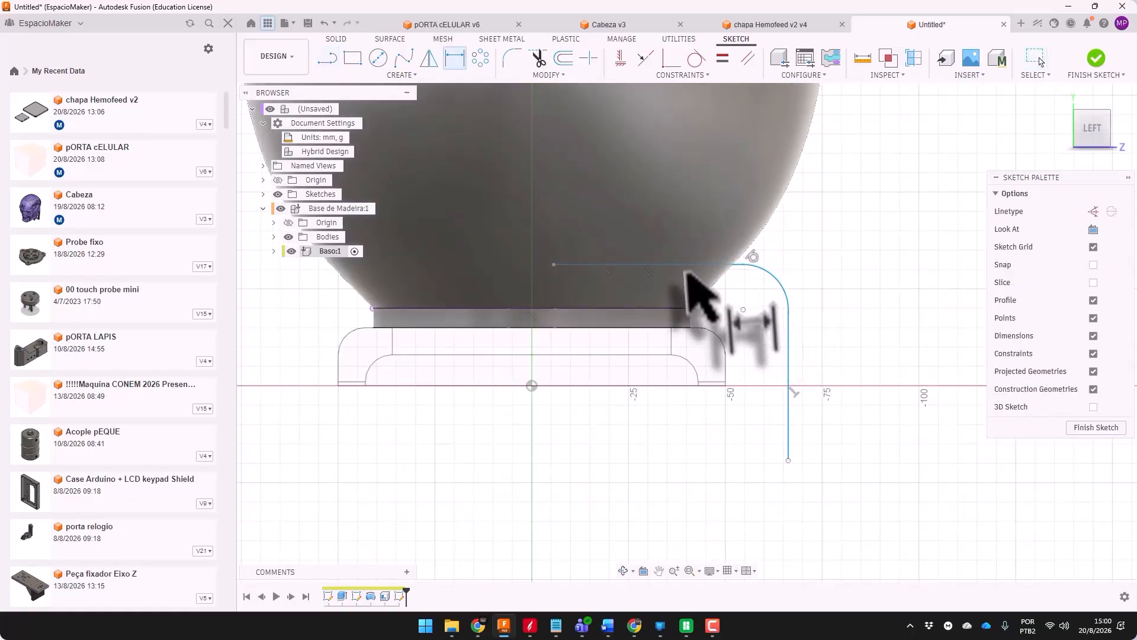
left_click(781, 277)
left_click(809, 256)
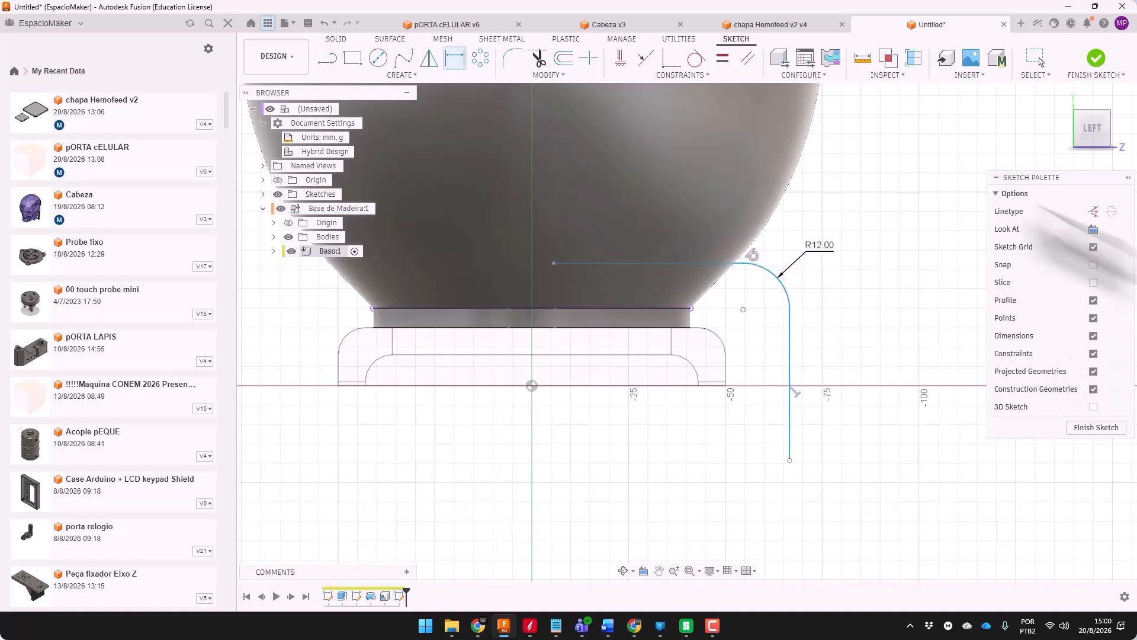
double_click(820, 246)
type("15")
key("Return")
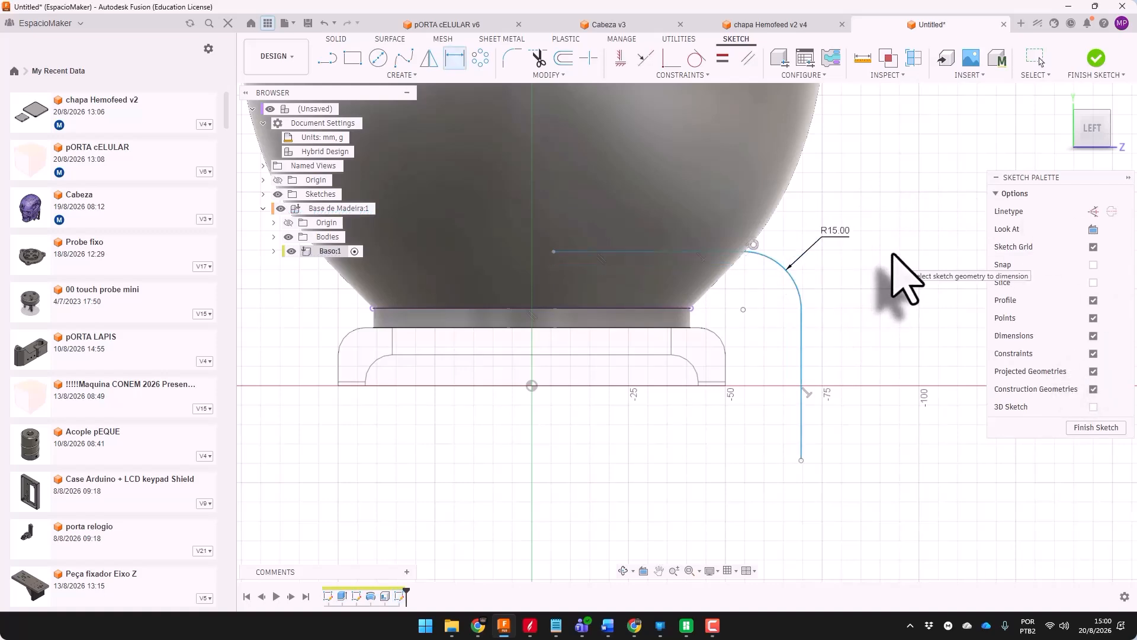
scroll(797, 261, "down", 3)
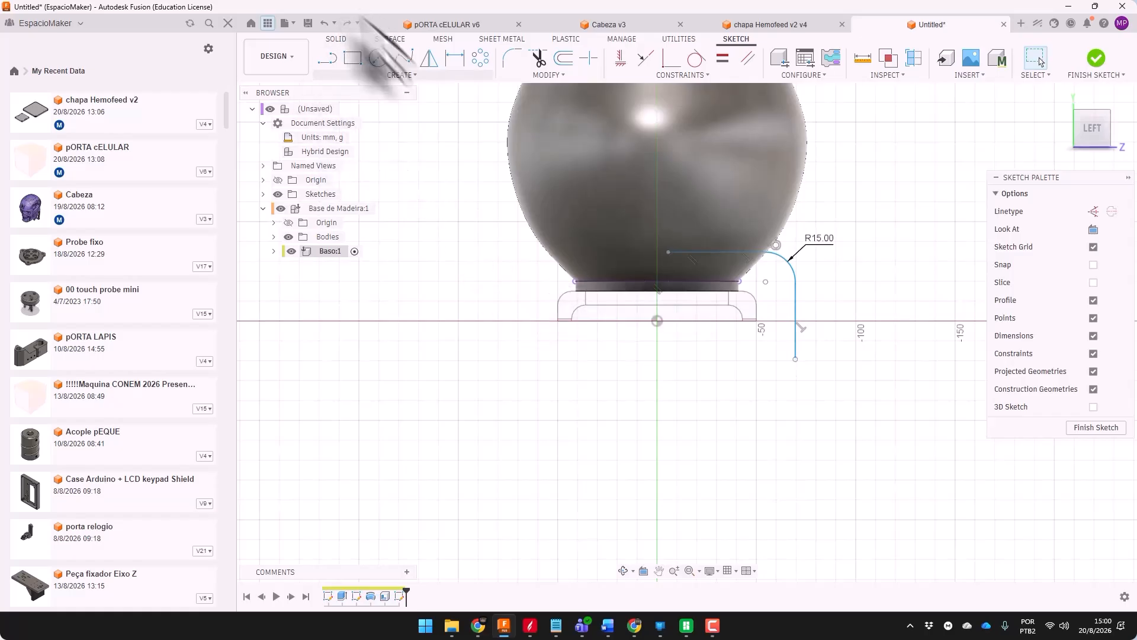
left_click(1096, 427)
Create a solid Pipe along the spout path with a 15 mm square section, as a new component
left_click(401, 75)
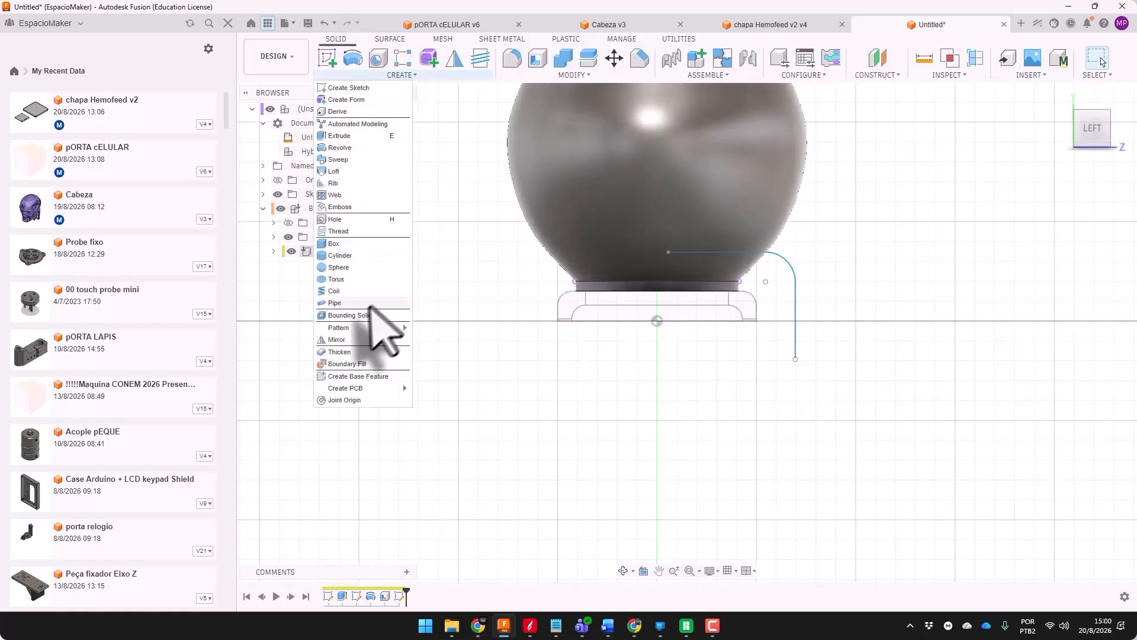
left_click(360, 313)
left_click(792, 323)
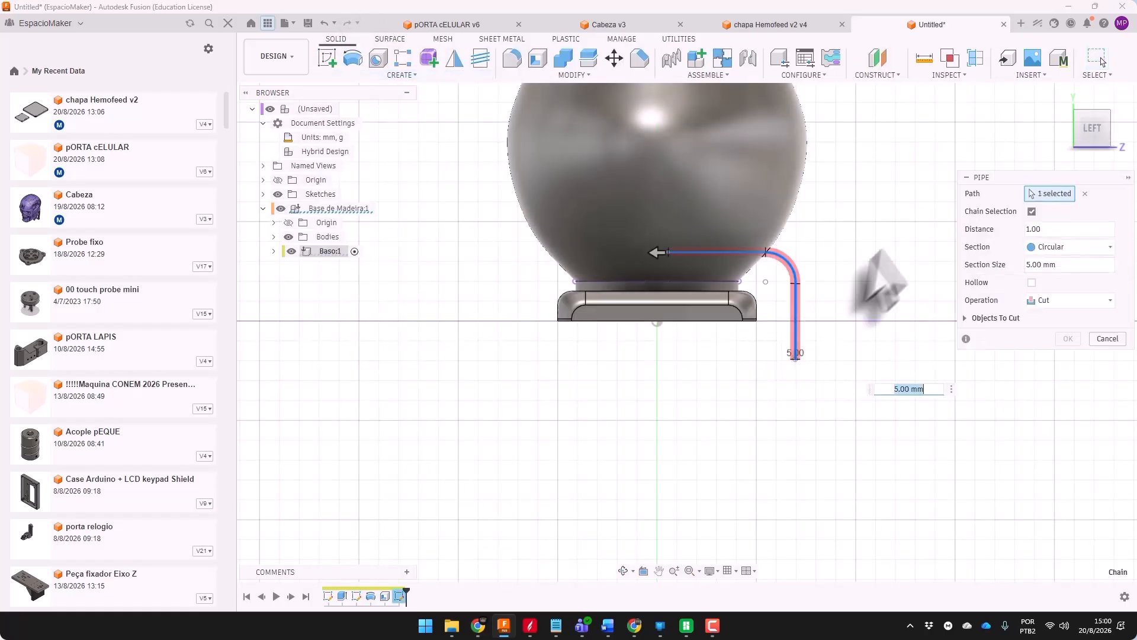
middle_click_drag(875, 330, 863, 246, "shift")
left_click(1069, 300)
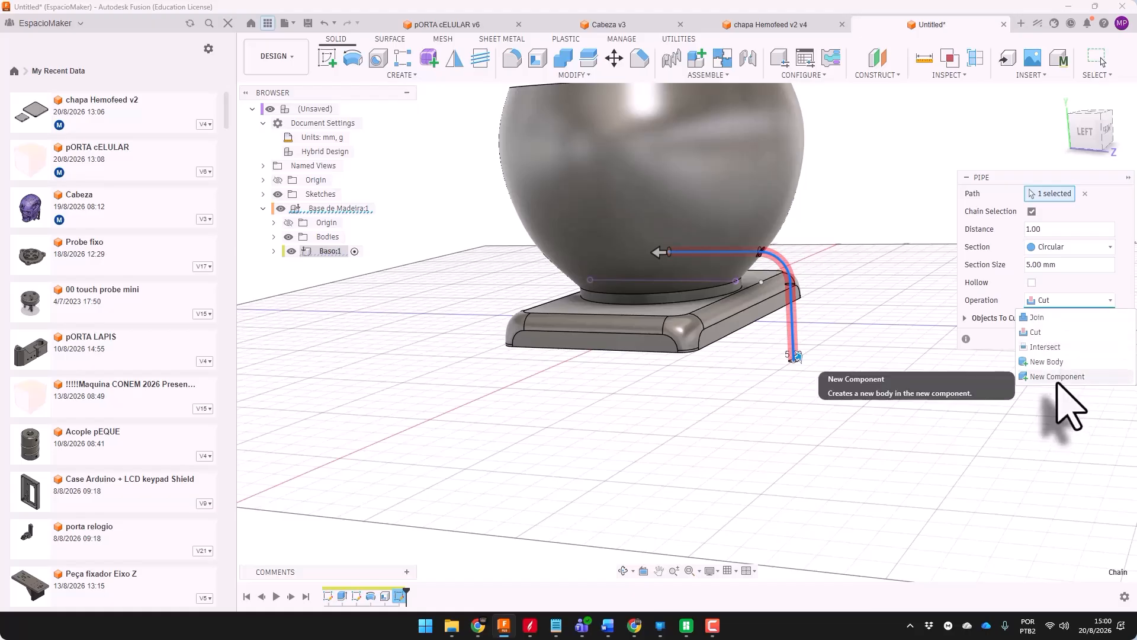
left_click(1057, 377)
left_click(1042, 278)
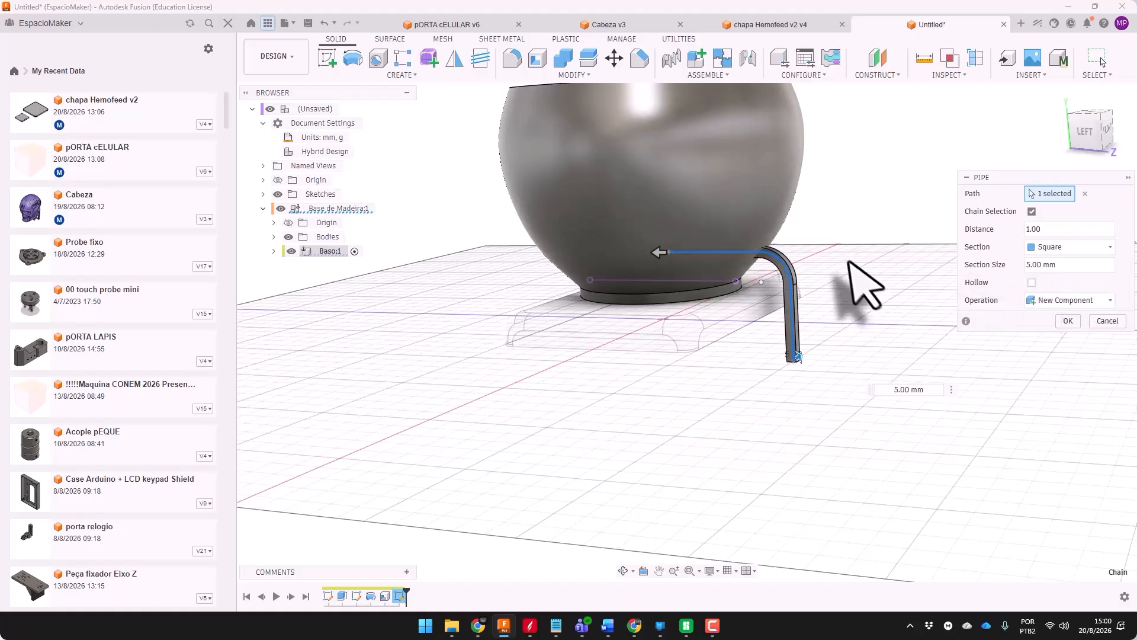
middle_click_drag(864, 285, 900, 332, "shift")
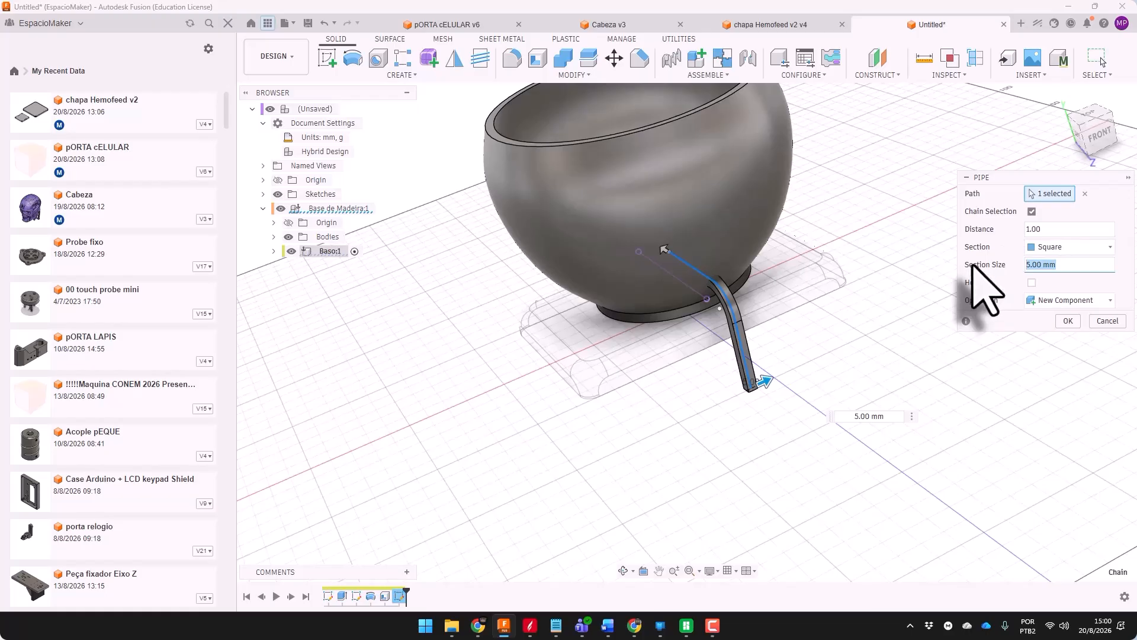
type("15")
middle_click_drag(776, 408, 858, 322, "shift")
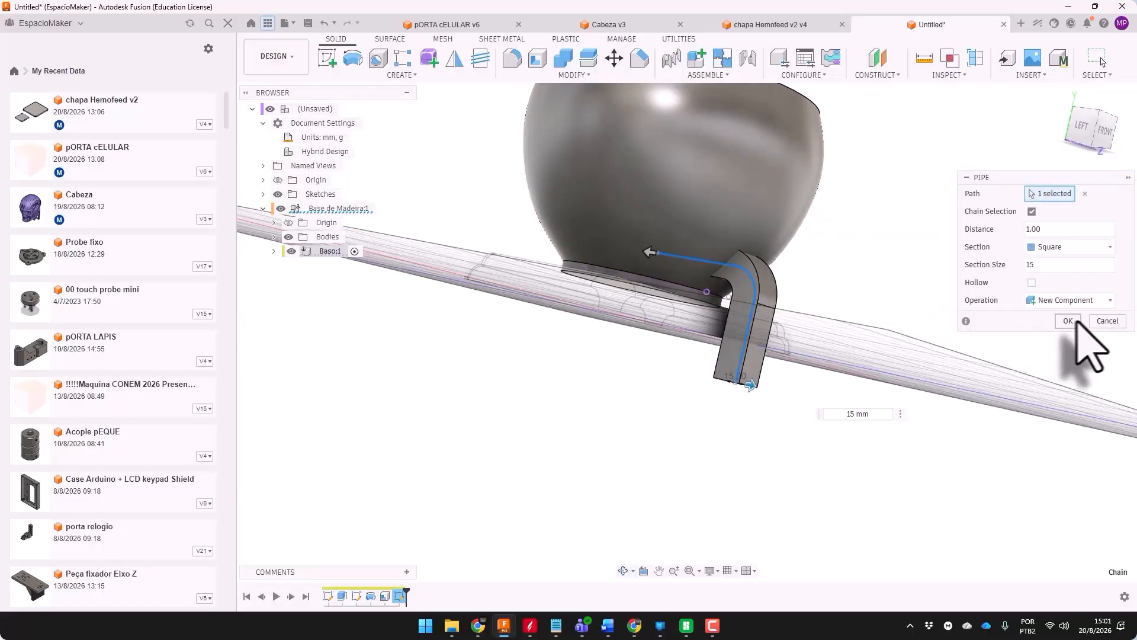
left_click(1068, 320)
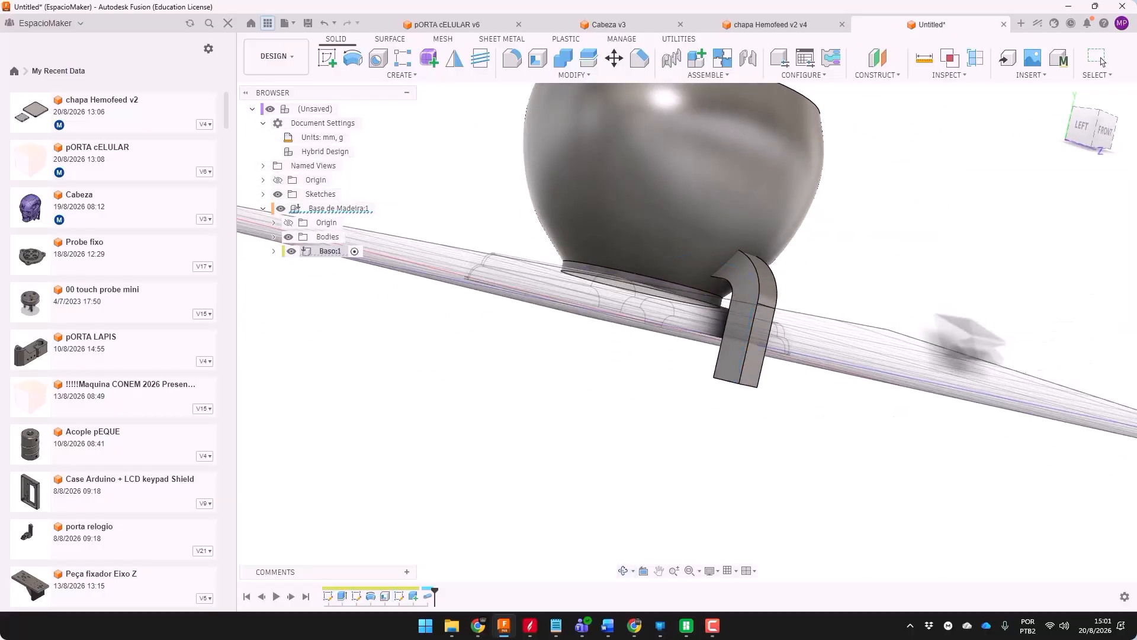
Move the Baso component out of Base de Madeira to the top level and unground it from its parent
middle_click_drag(960, 540, 972, 215, "shift")
left_click(1084, 122)
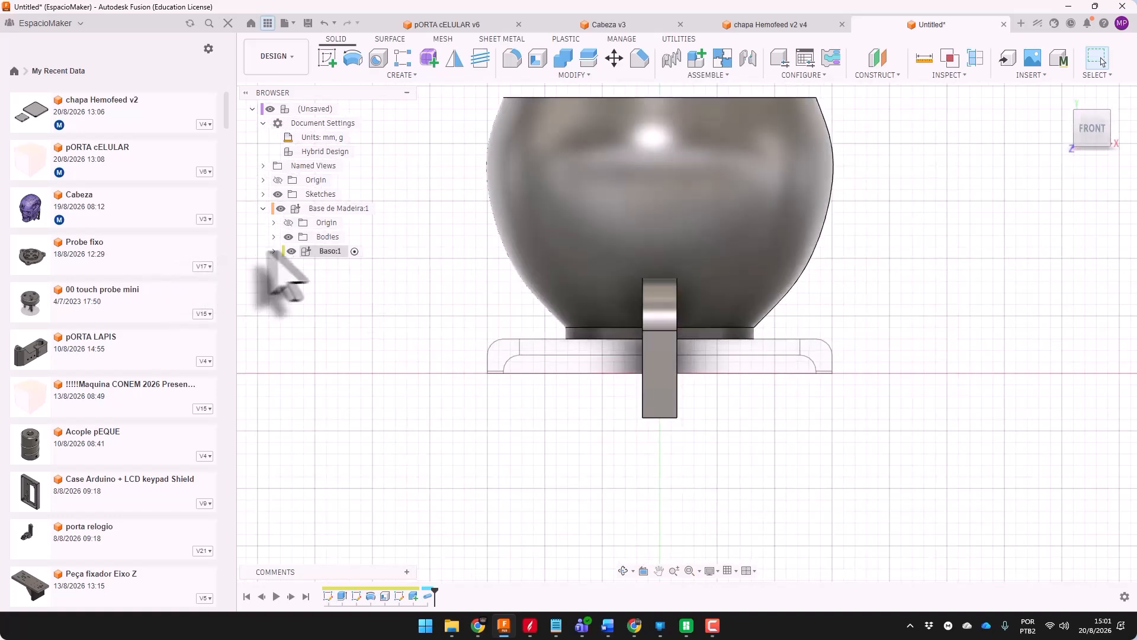
left_click_drag(324, 251, 325, 113)
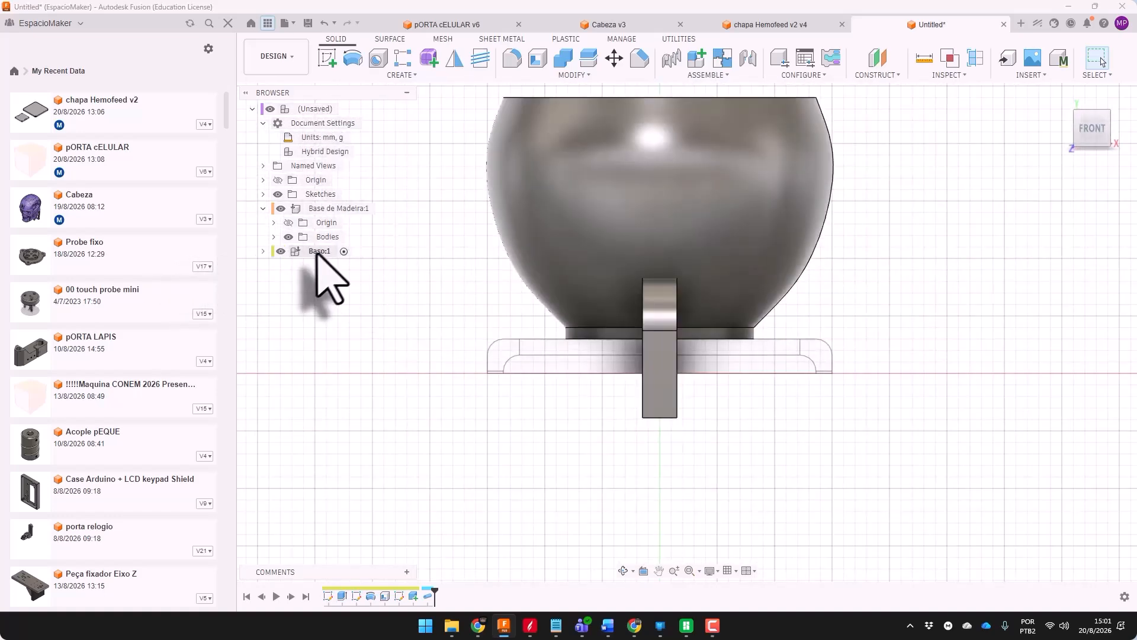
right_click(320, 251)
left_click(349, 25)
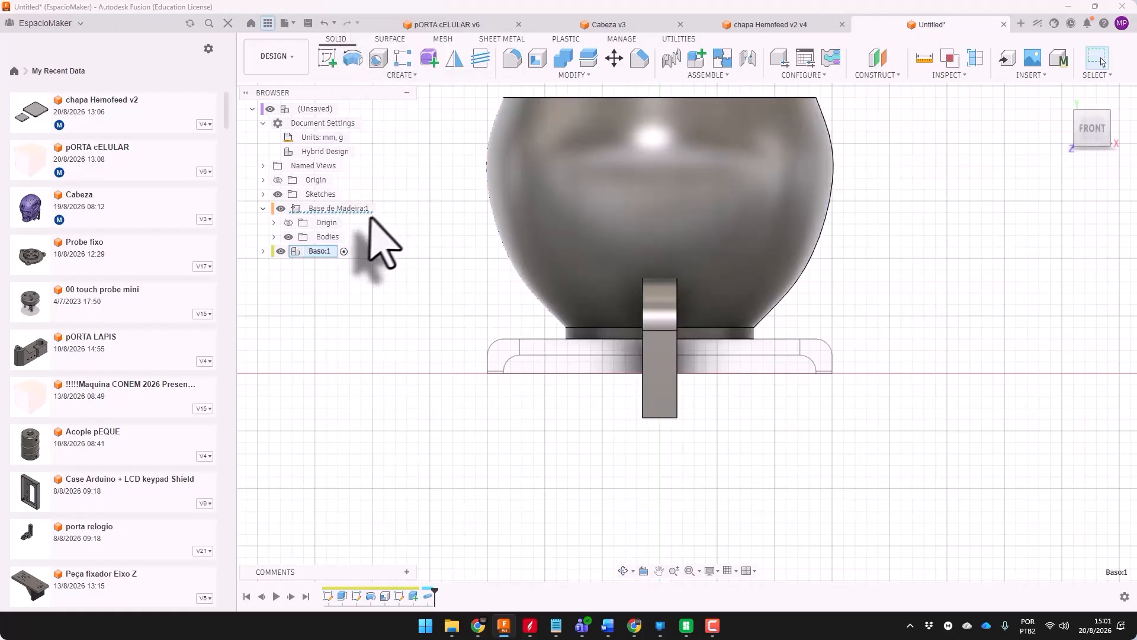
left_click(263, 208)
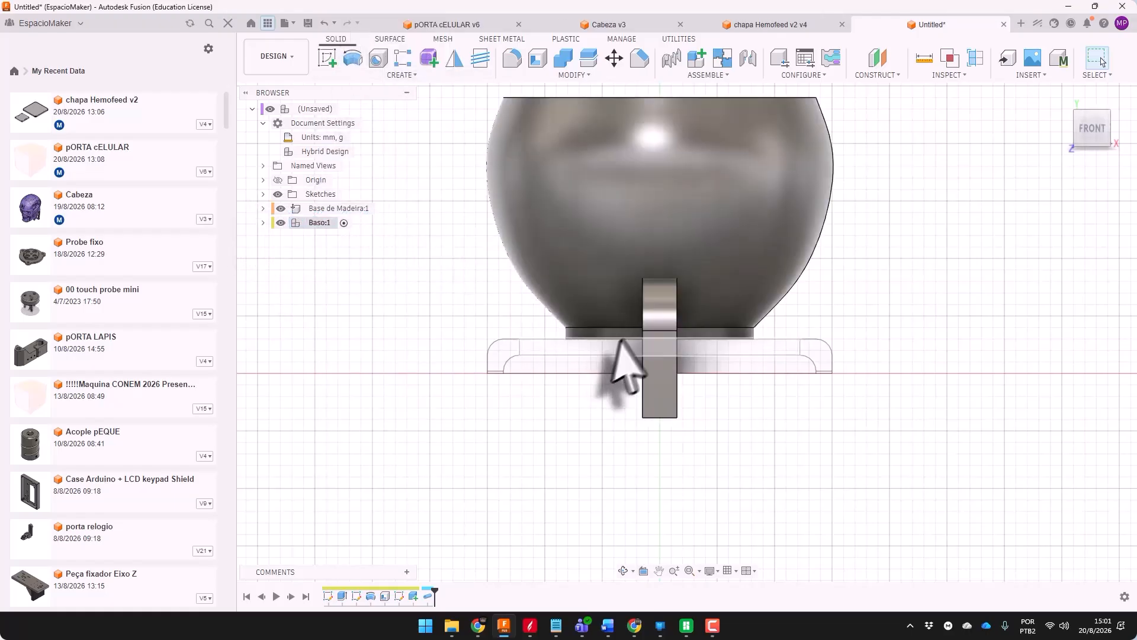
Hide the wooden base and the cup body, and move the pipe component out of Baso to the top level
left_click(281, 208)
left_click(318, 223)
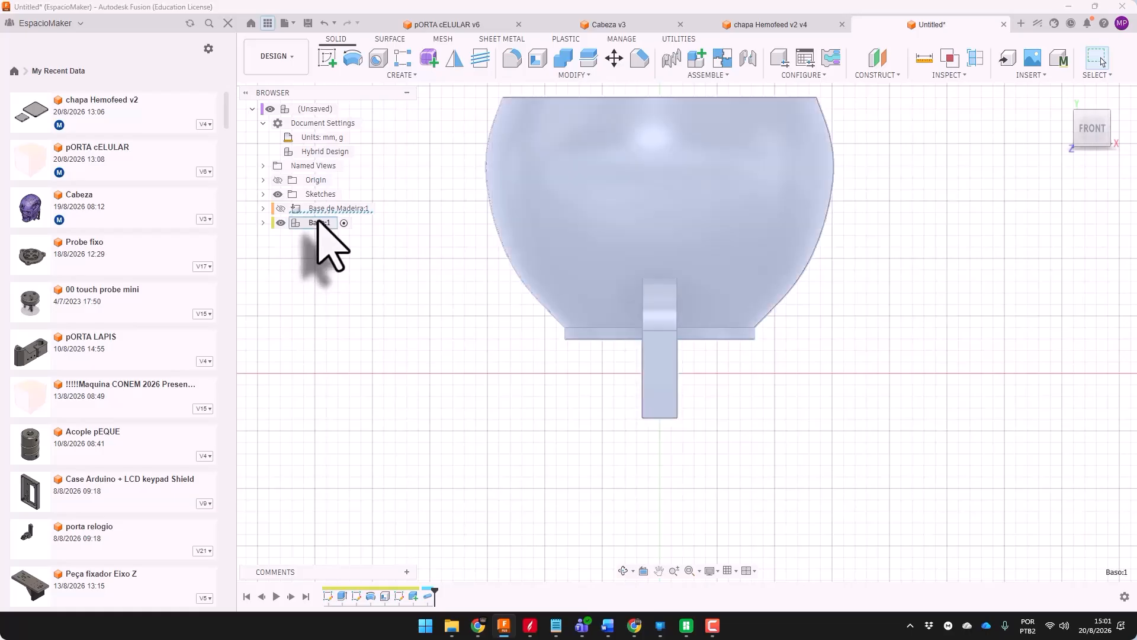
scroll(451, 330, "down", 3)
middle_click_drag(395, 258, 609, 452, "shift")
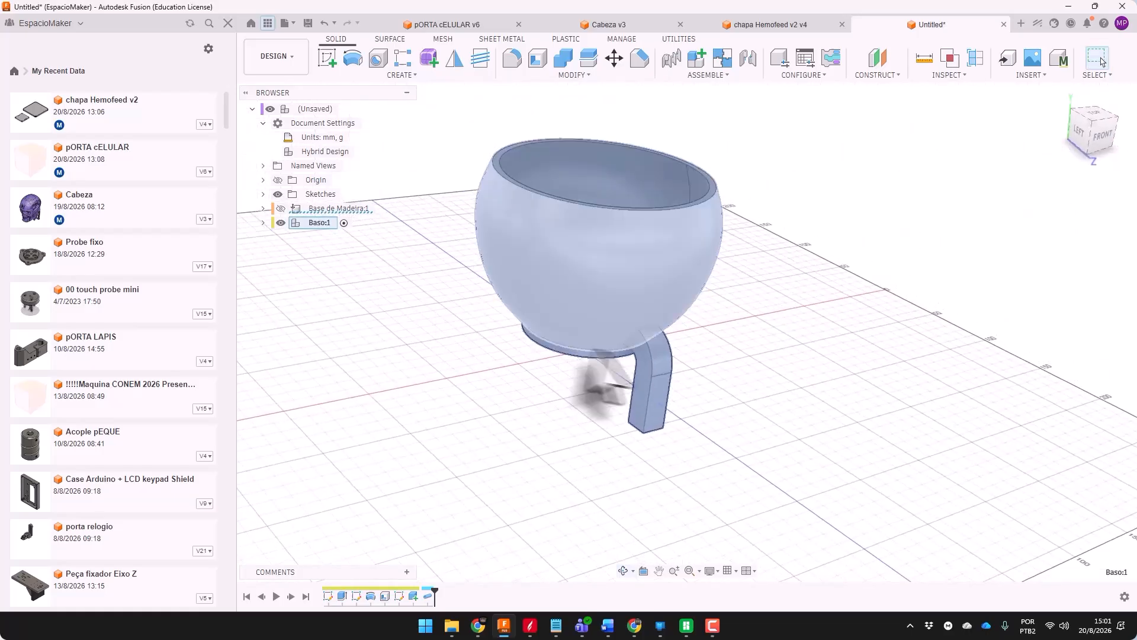
left_click(614, 261)
left_click(652, 355)
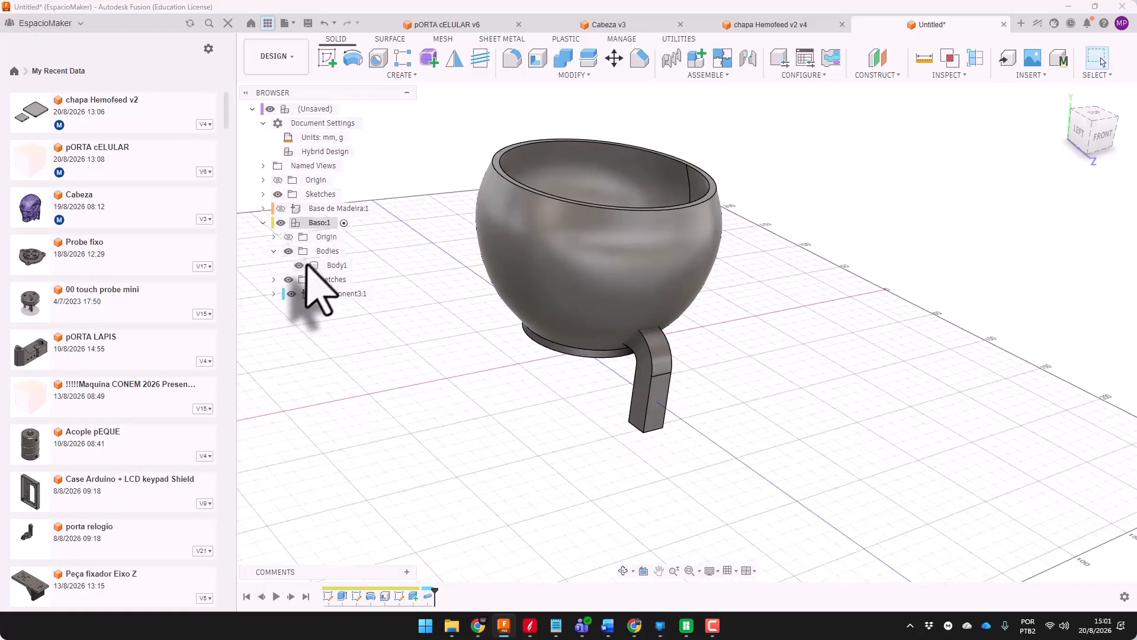
left_click(298, 265)
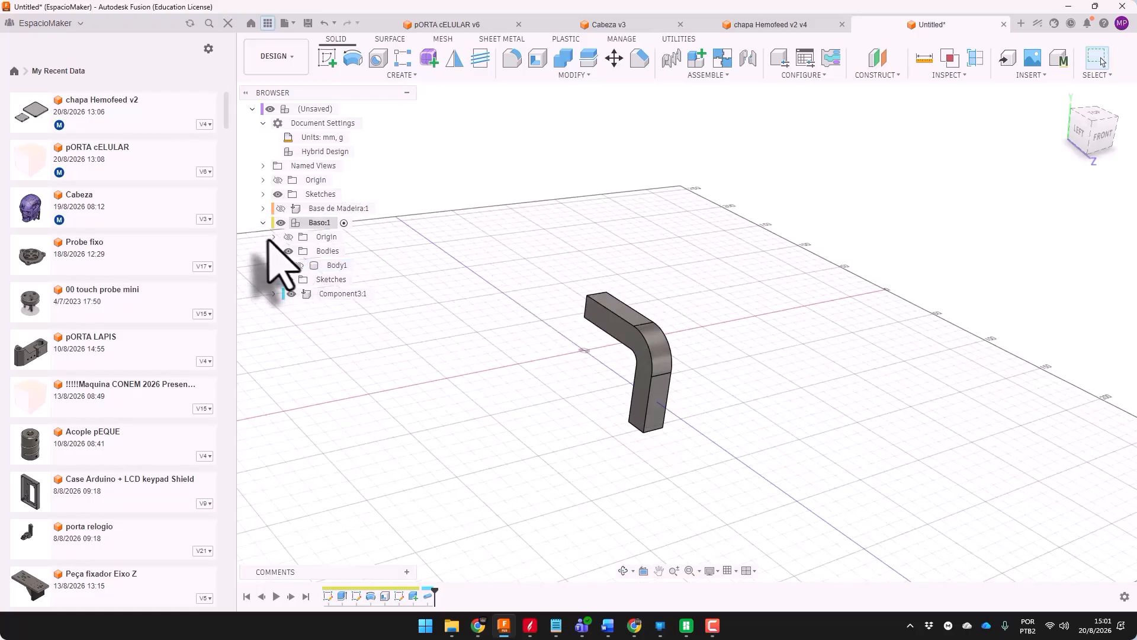
left_click(264, 223)
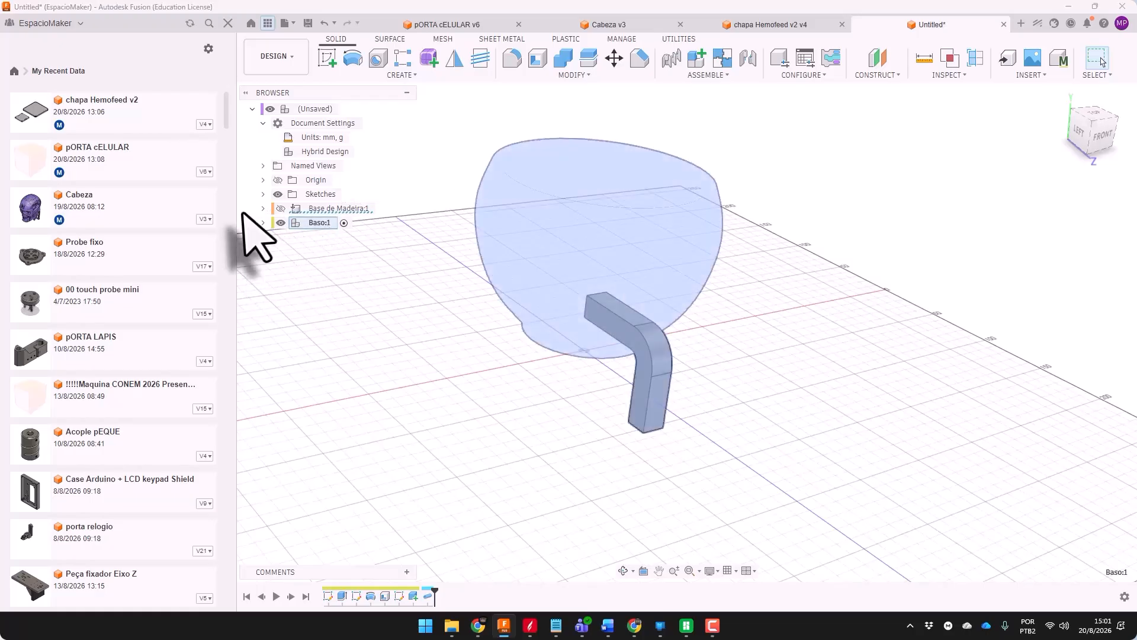
left_click_drag(344, 295, 311, 109)
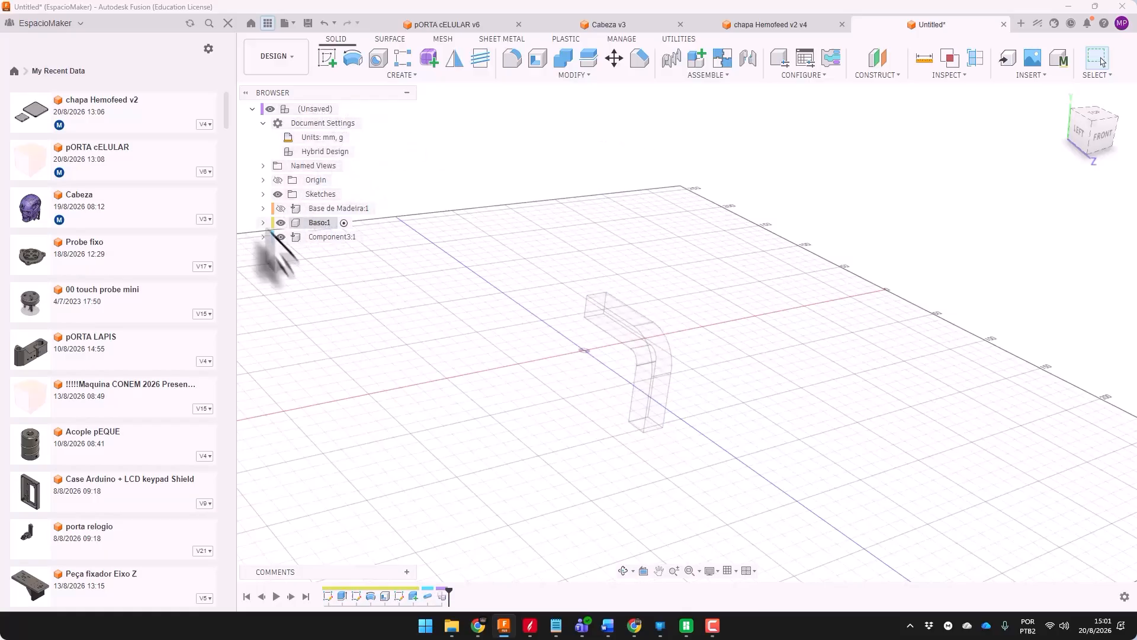
Rename the pipe component as Perna and unground it from its parent
double_click(330, 237)
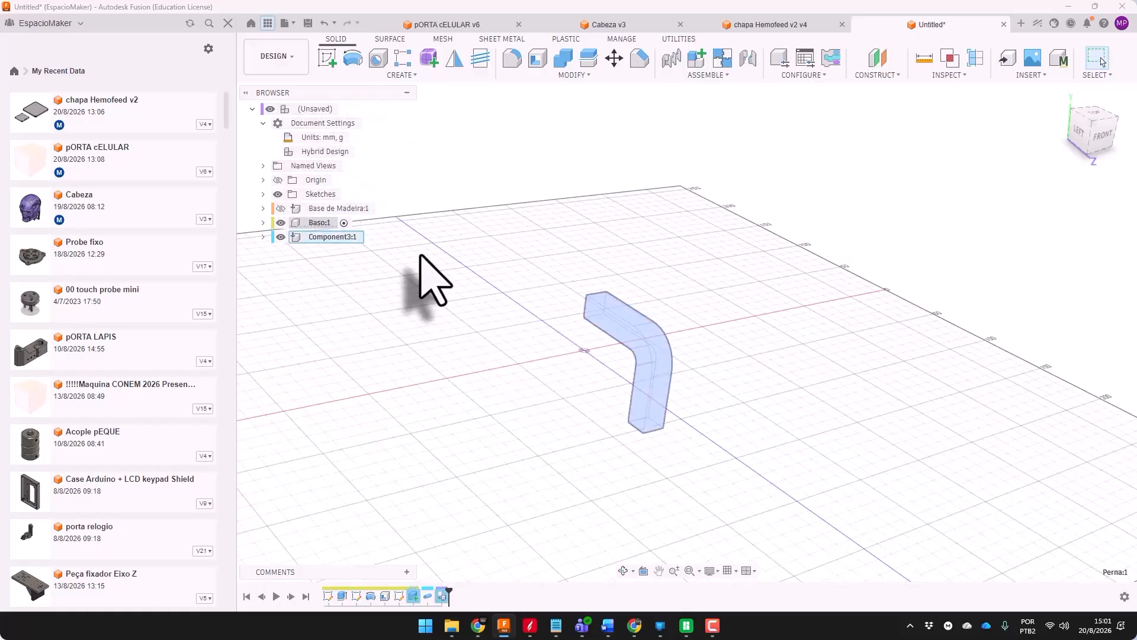
right_click(312, 237)
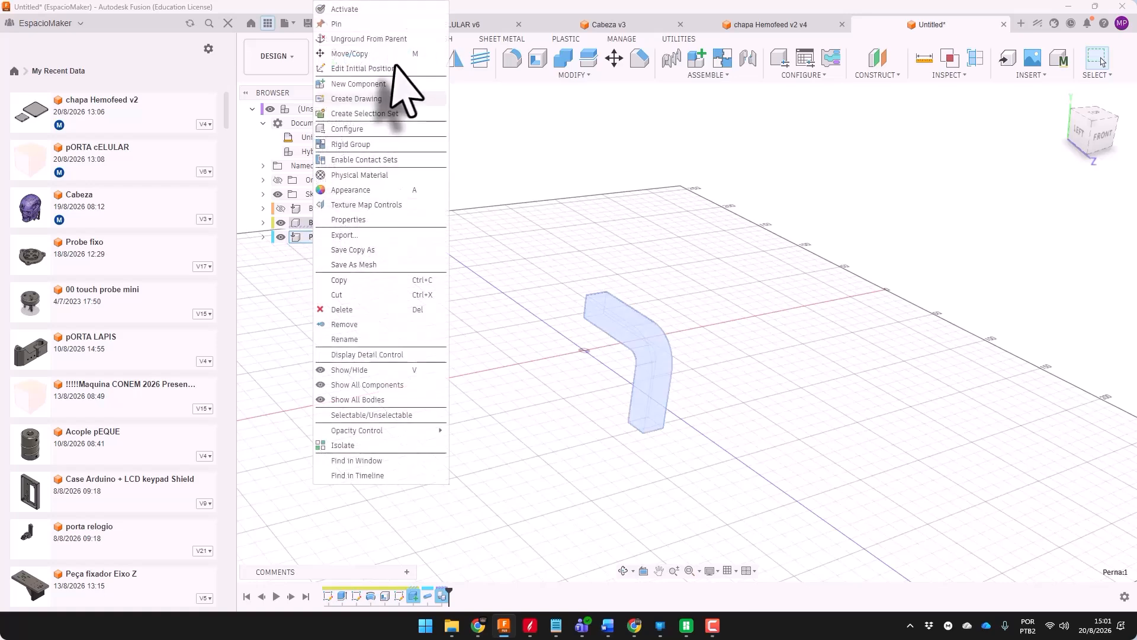
left_click(380, 40)
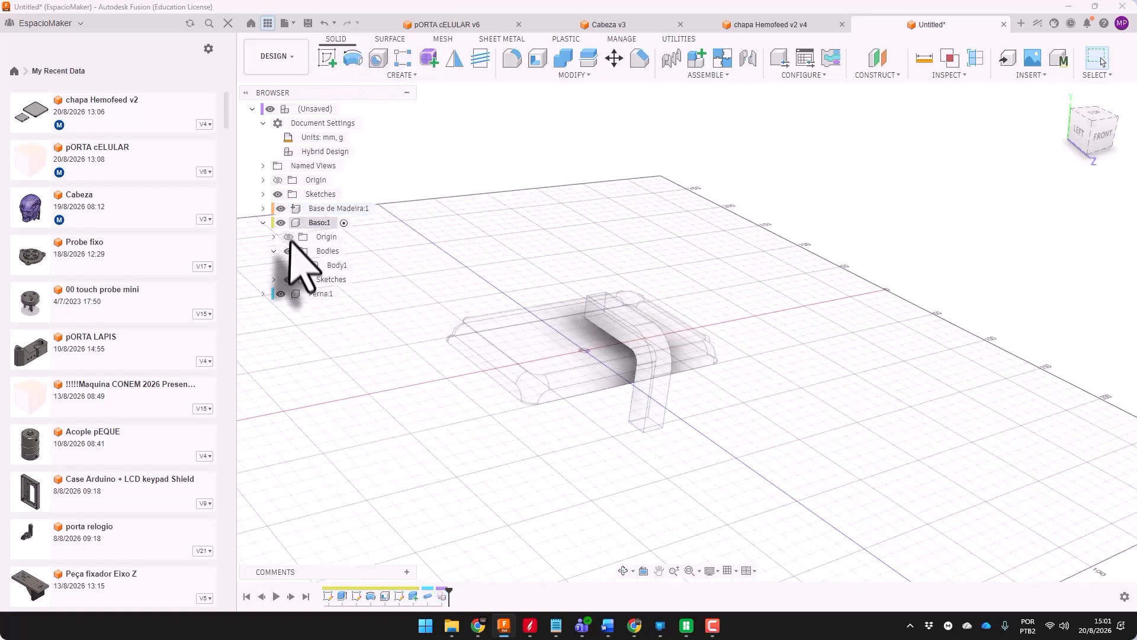
Show the cup body inside Baso again and close the recent data list to enlarge the modelling area
left_click(299, 265)
double_click(335, 266)
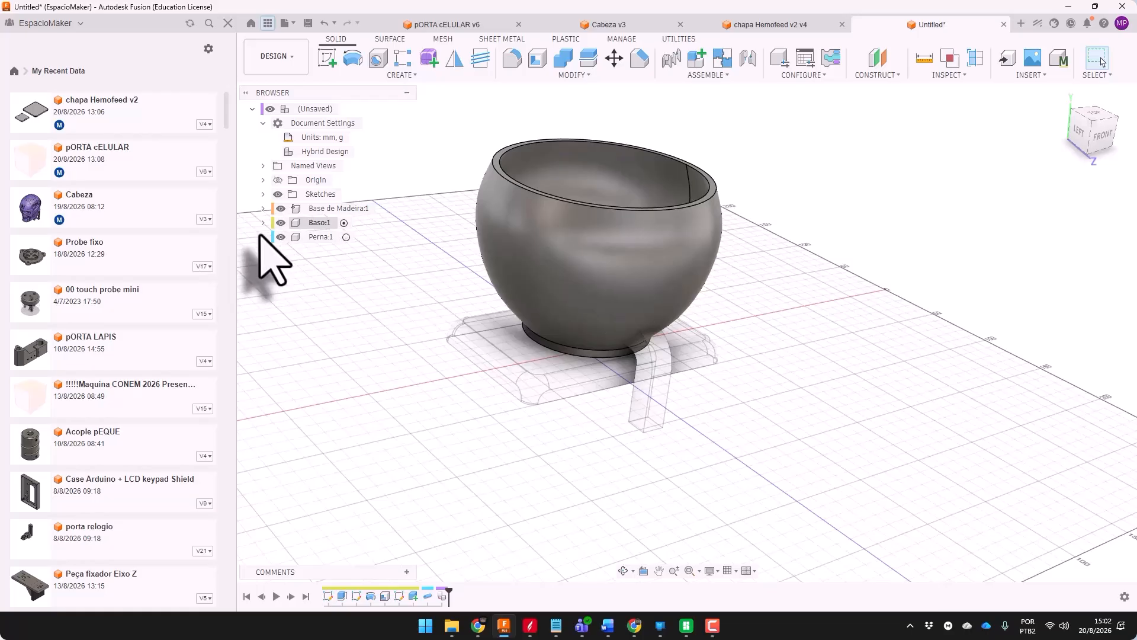
left_click(270, 24)
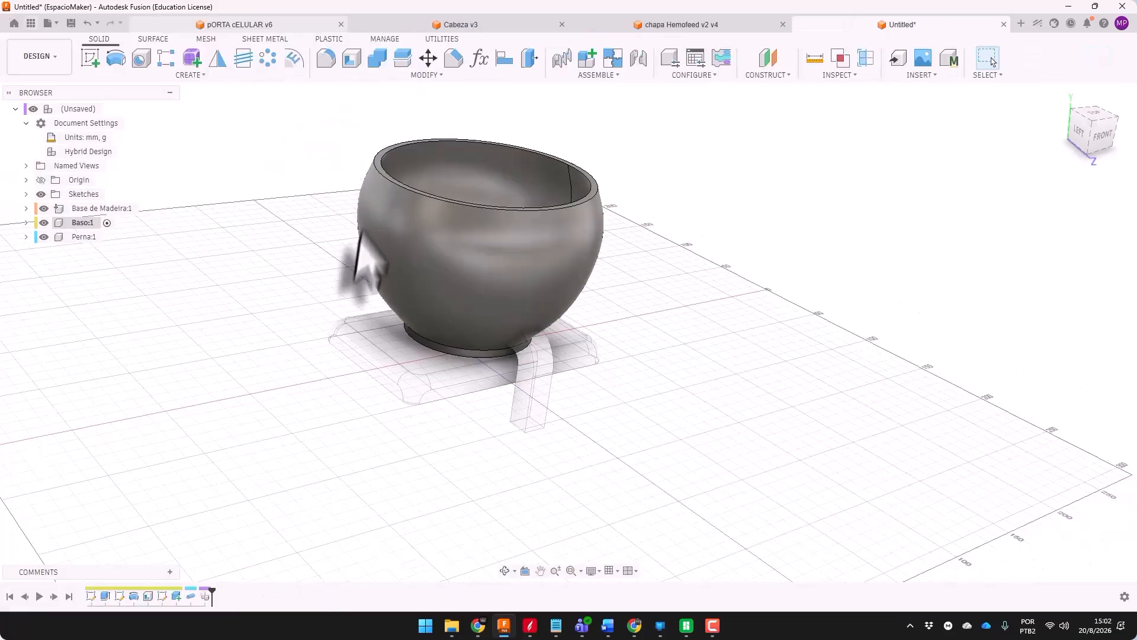
Activate the Perna component and move it about -29 mm along X, toward one side of the base
left_click(109, 237)
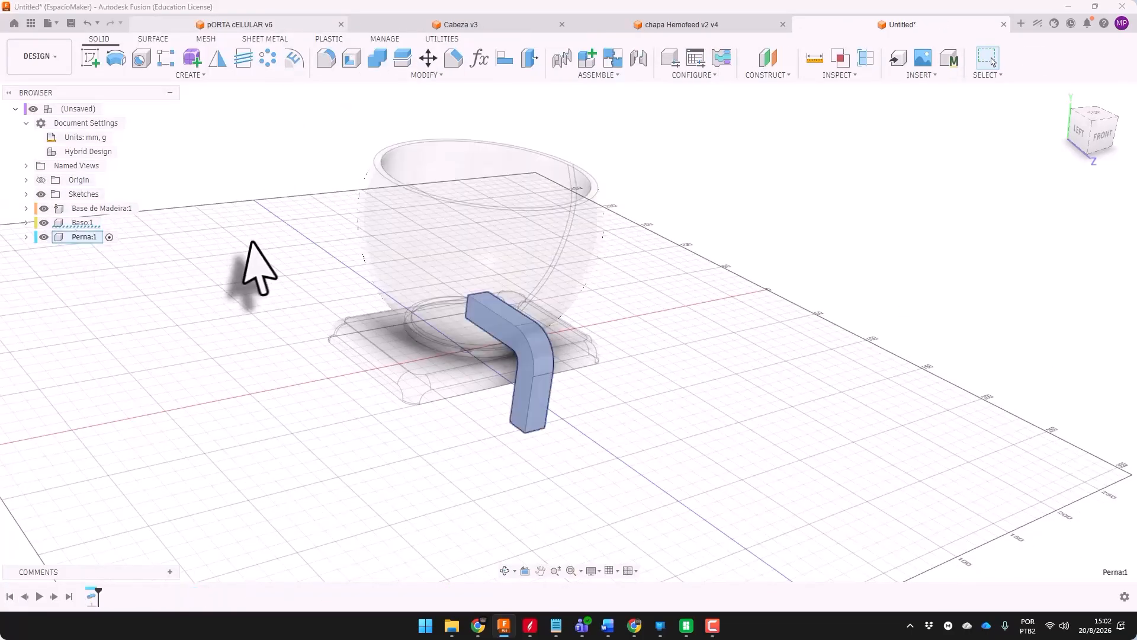
left_click(428, 58)
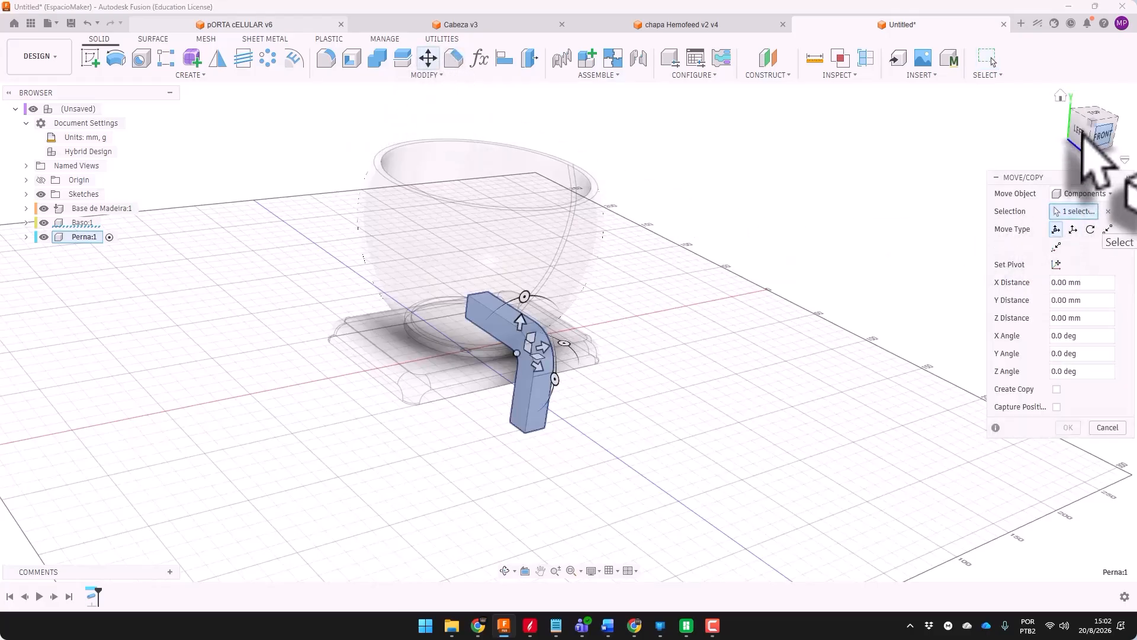
left_click(1096, 139)
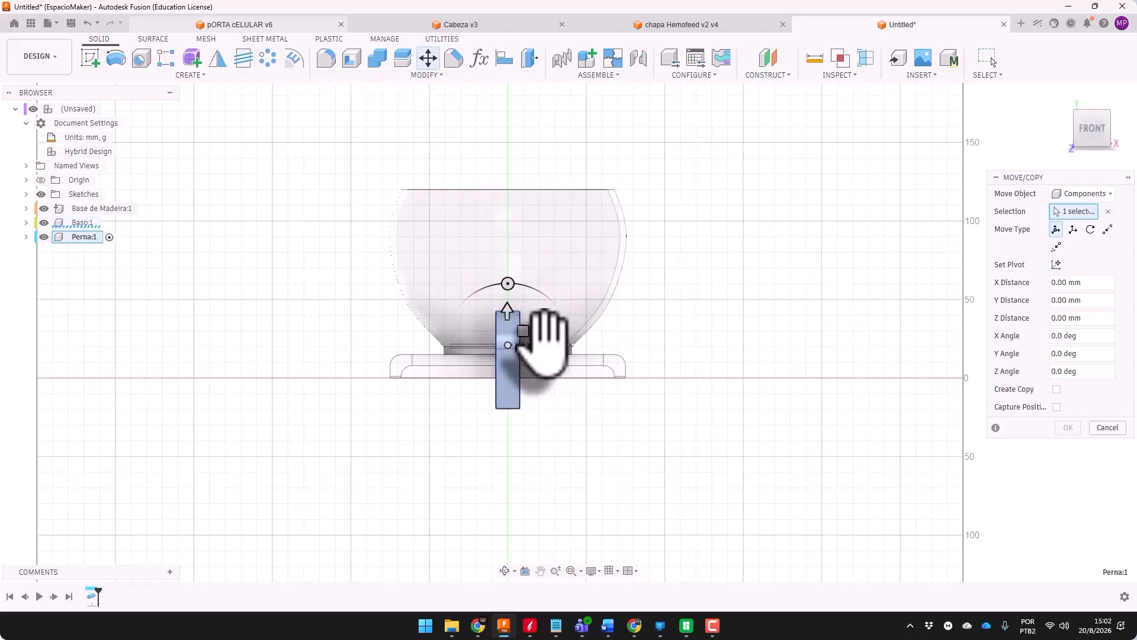
left_click_drag(499, 359, 501, 359)
middle_click_drag(453, 357, 536, 354, "shift")
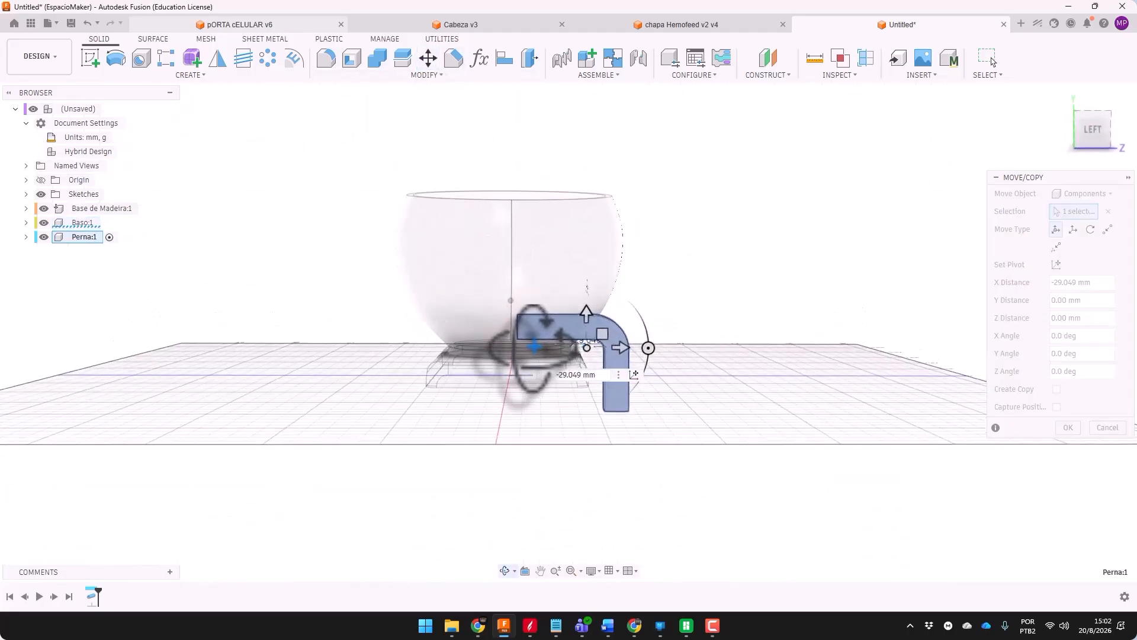
Lower Perna about 11.9 mm so the underside of its horizontal arm rests on the wooden base's top face
scroll(618, 355, "up", 5)
left_click_drag(584, 320, 592, 355)
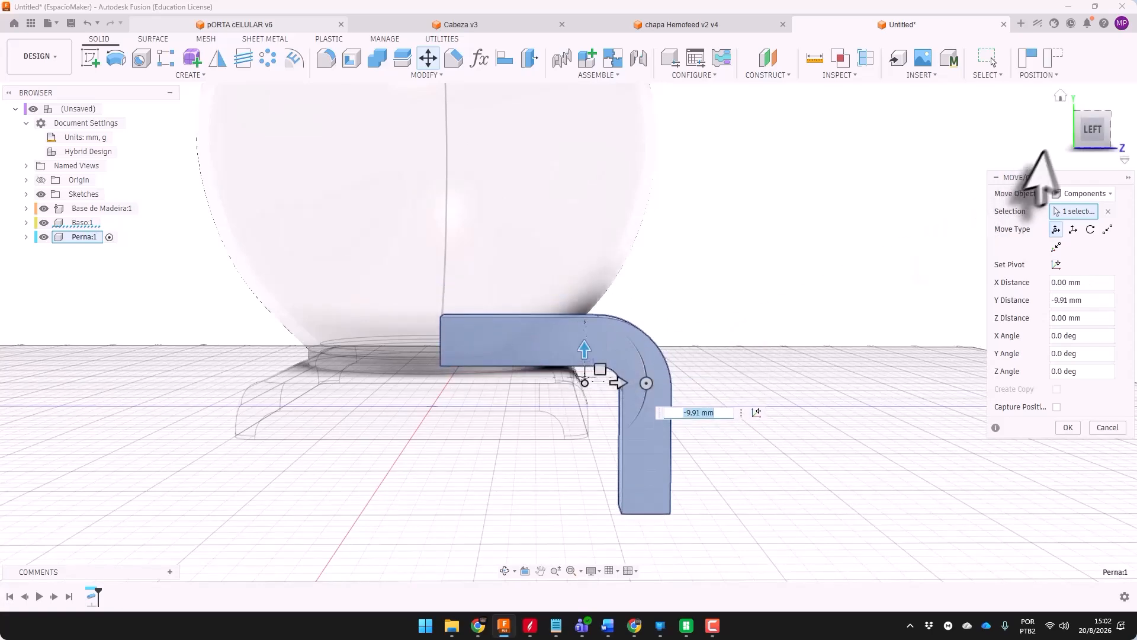
left_click(1082, 130)
scroll(546, 379, "up", 4)
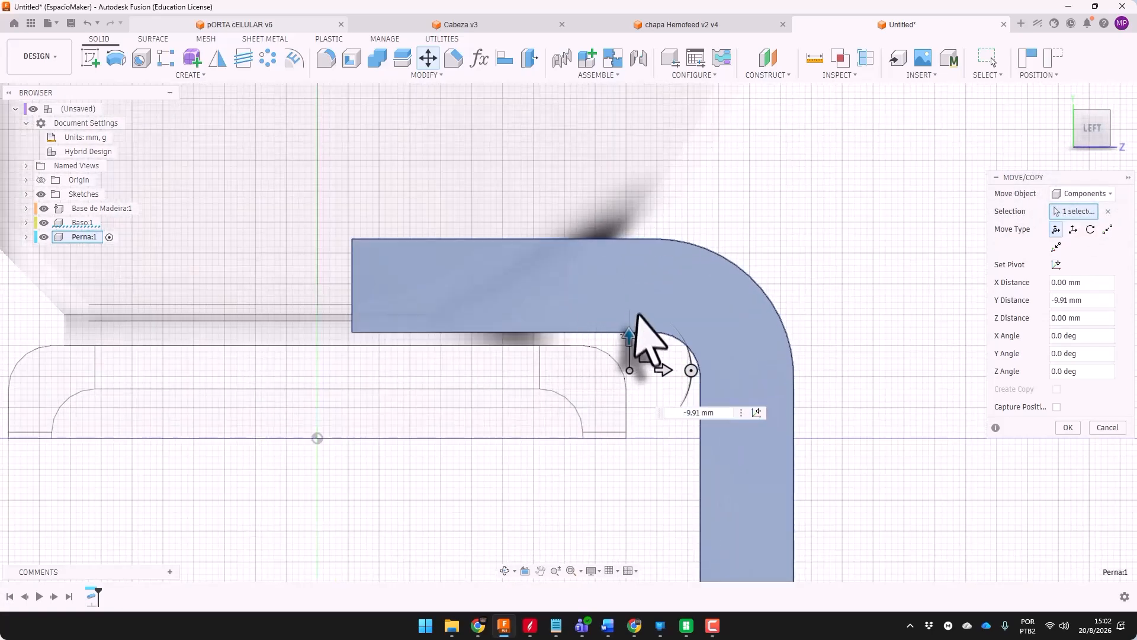
left_click_drag(631, 329, 648, 350)
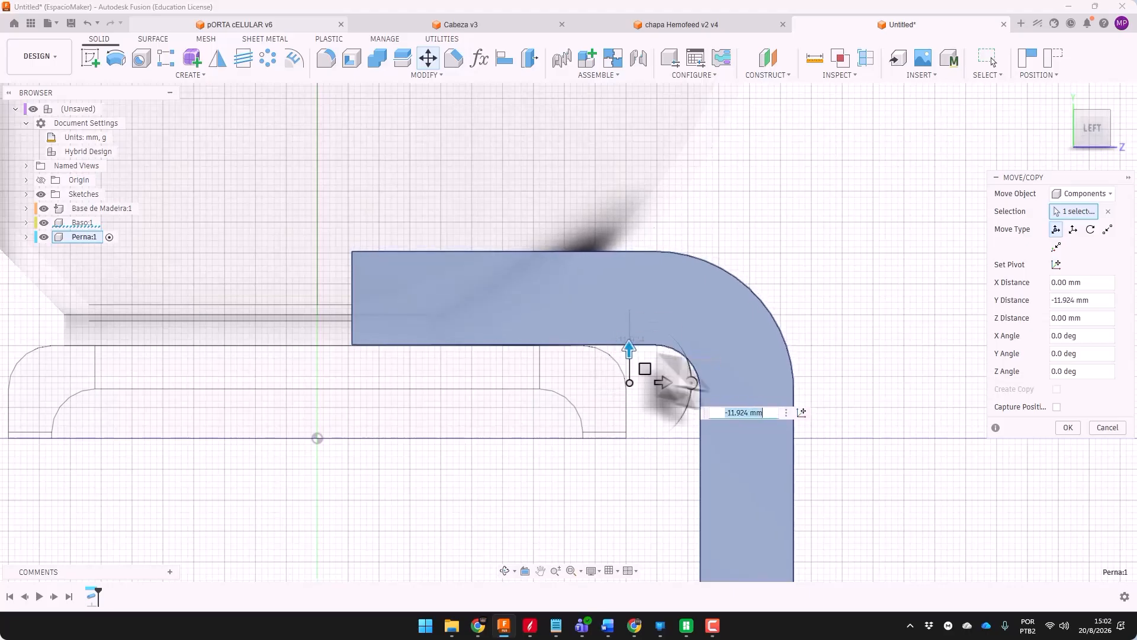
left_click(1067, 427)
Fillet the long edges on all sides of the Perna leg, including its bend, with a constant 5 mm radius
middle_click_drag(711, 223, 655, 273, "shift")
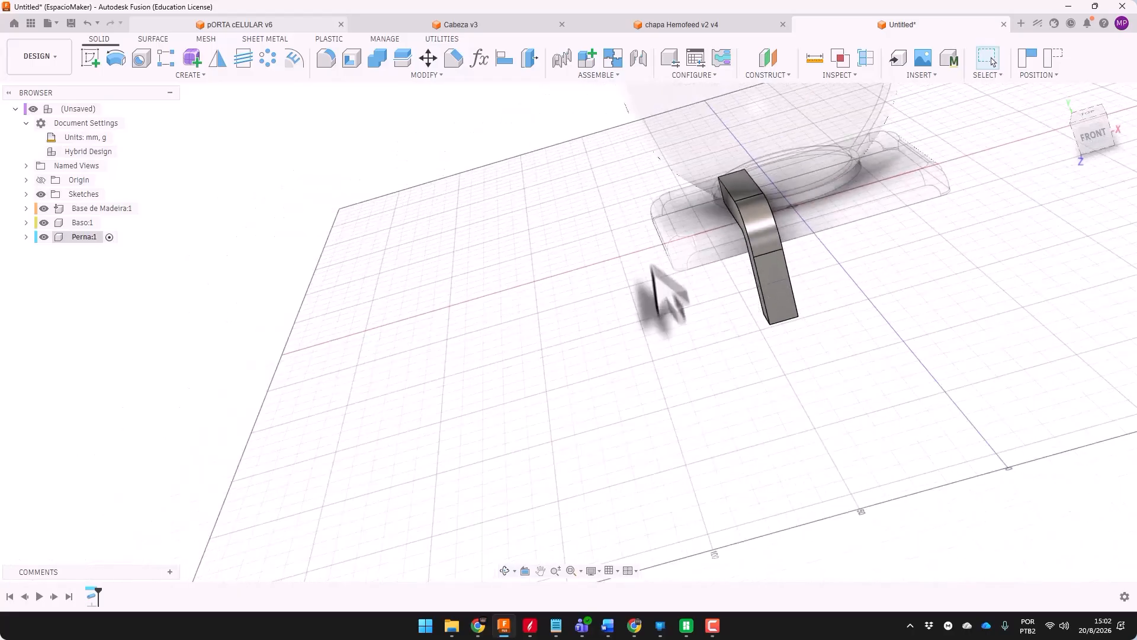
left_click(327, 59)
middle_click_drag(740, 249, 728, 198, "shift")
left_click(711, 188)
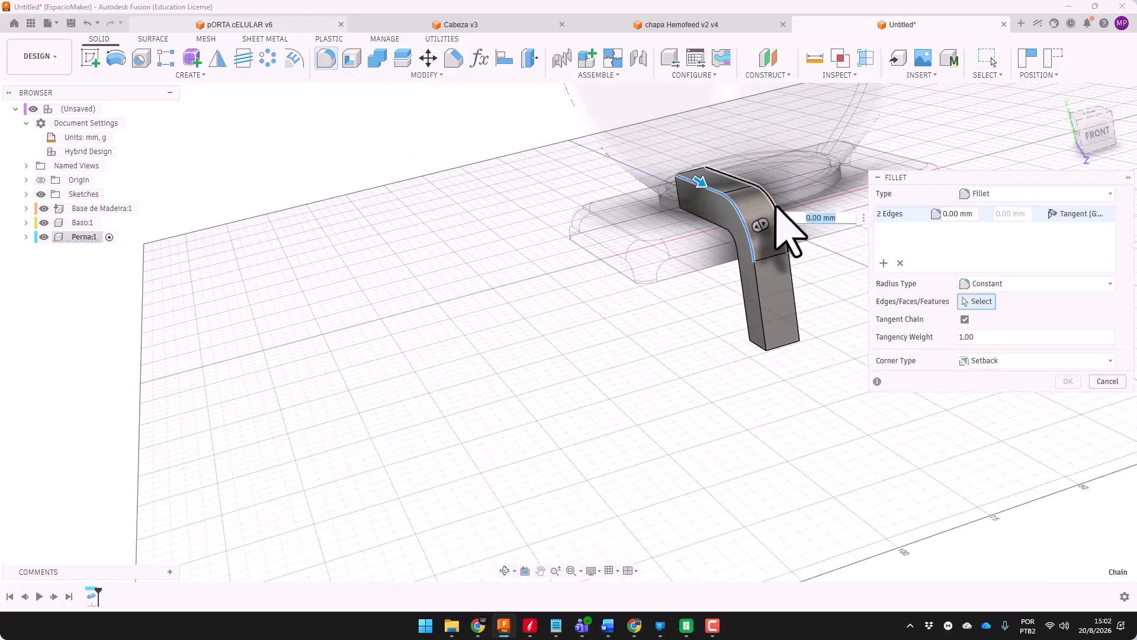
left_click(737, 240)
middle_click_drag(742, 252, 713, 270, "shift")
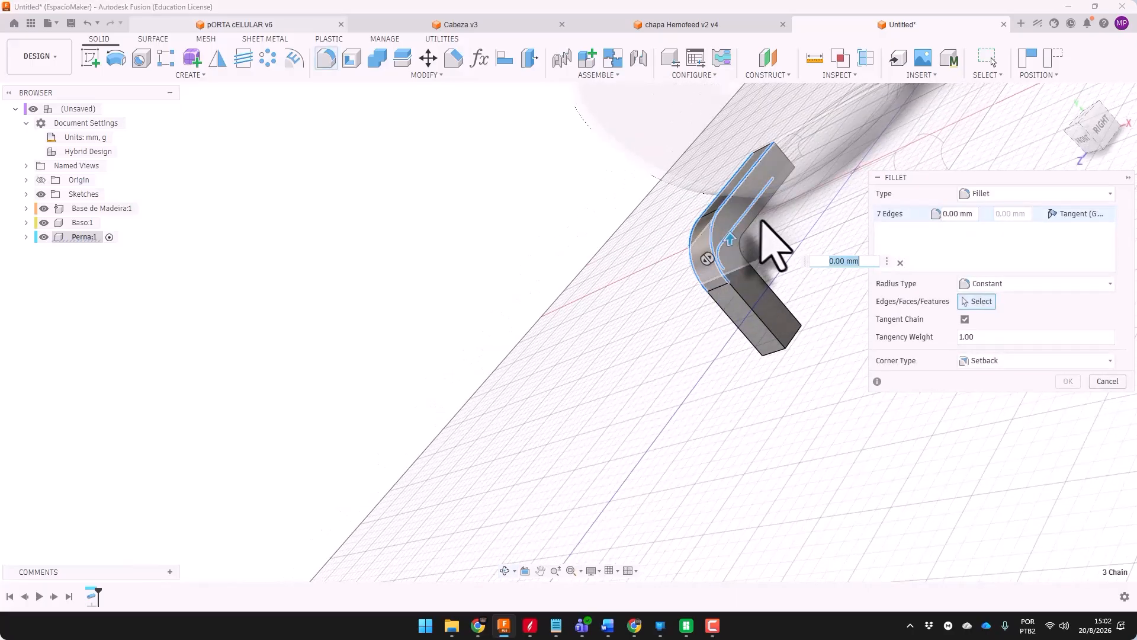
left_click(756, 217)
left_click(764, 282)
left_click(763, 302)
middle_click_drag(655, 356, 659, 305, "shift")
left_click(680, 335)
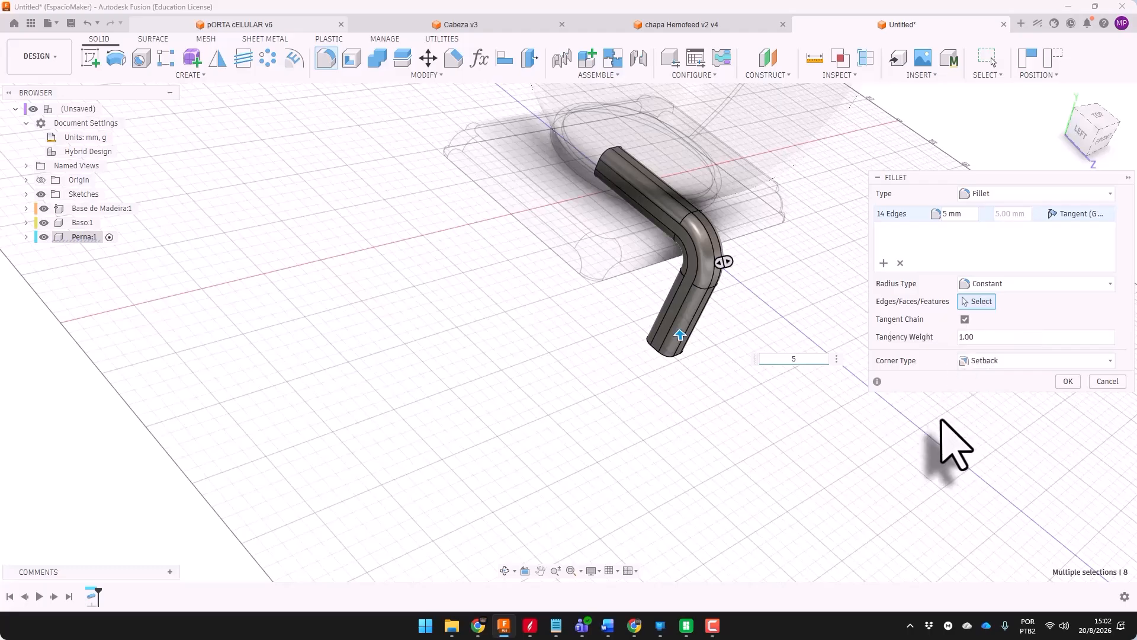
mouse_move(770, 435)
middle_mouse_down("shift")
mouse_move(665, 414)
mouse_move(776, 444)
middle_mouse_up("shift")
left_click(1068, 381)
Capture the leg's moved position and mirror the Perna component across the vertical centre plane between the base's two sides
scroll(634, 356, "down", 3)
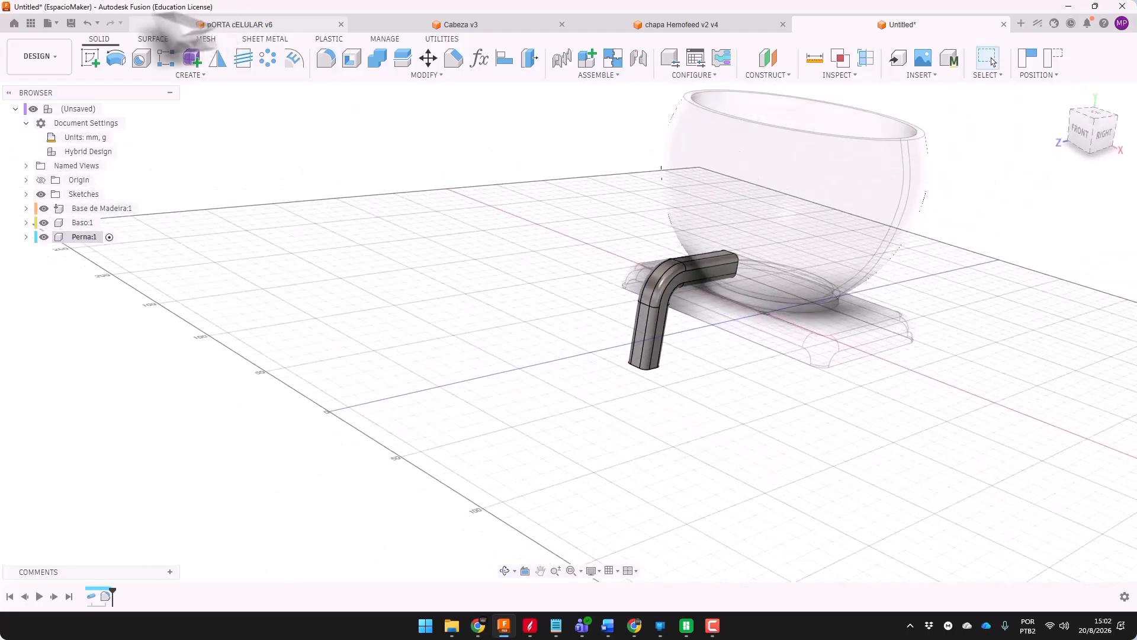
left_click(224, 62)
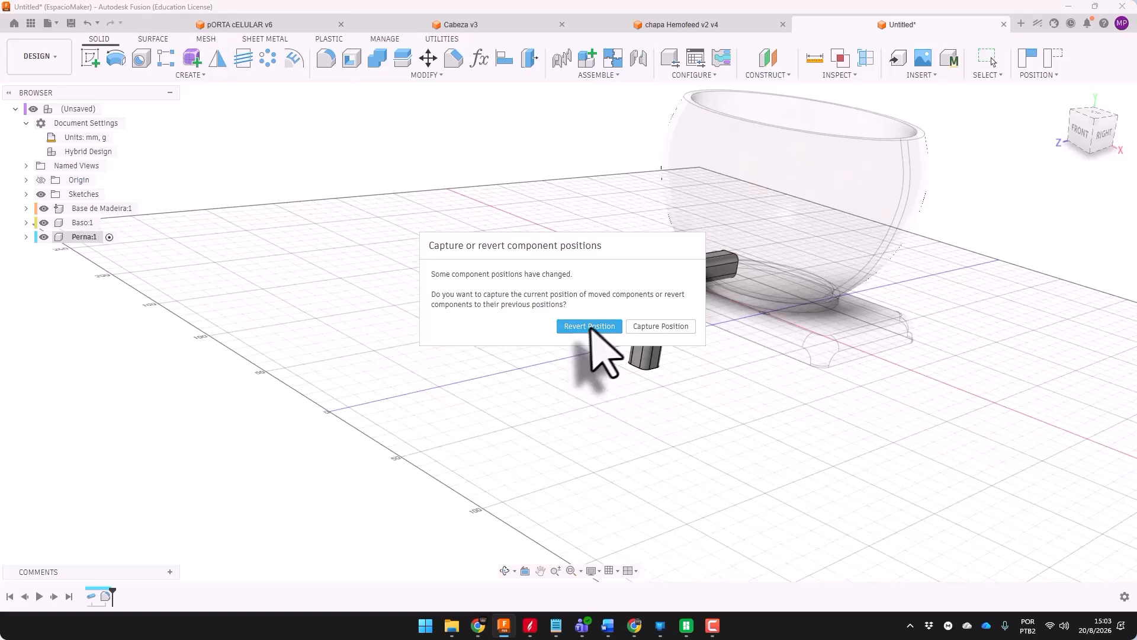
left_click(659, 326)
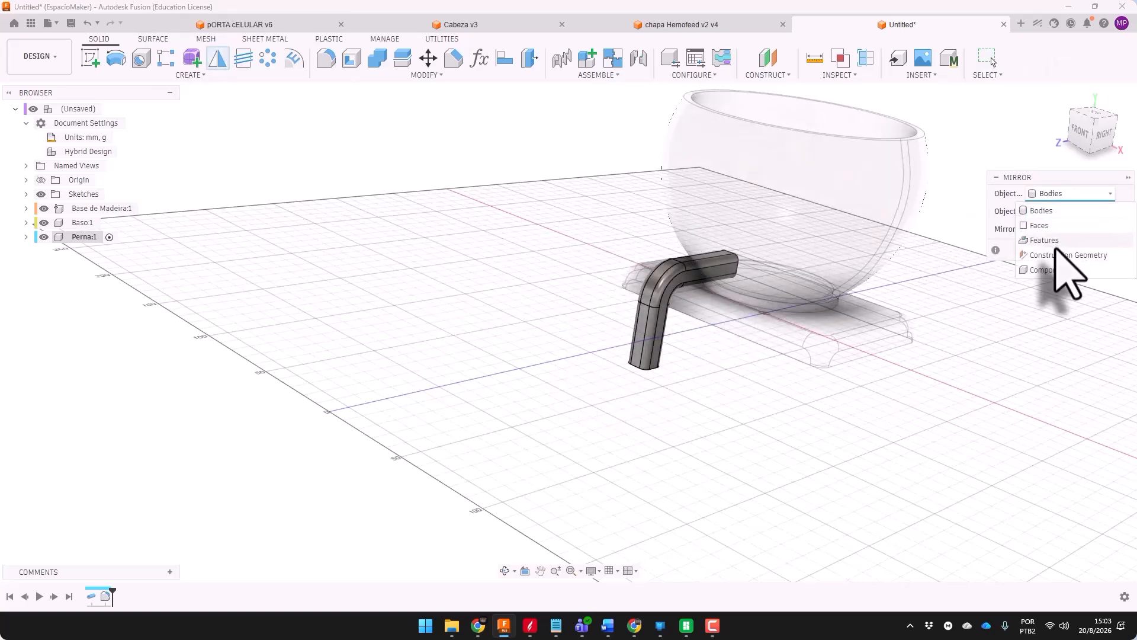
left_click(1048, 270)
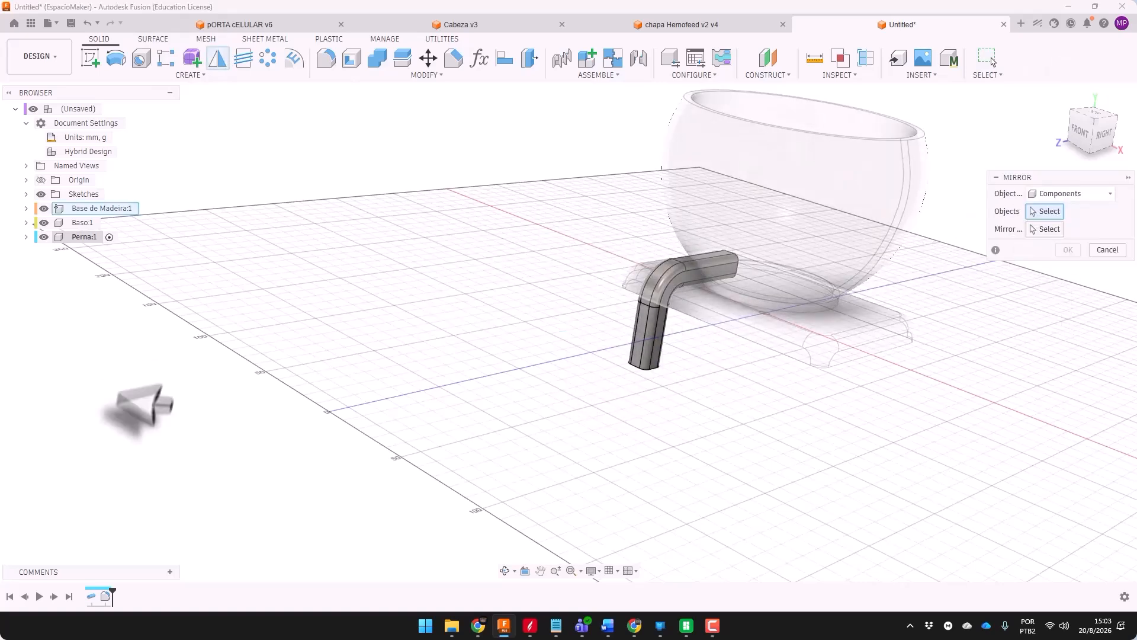
left_click(84, 238)
scroll(678, 348, "down", 3)
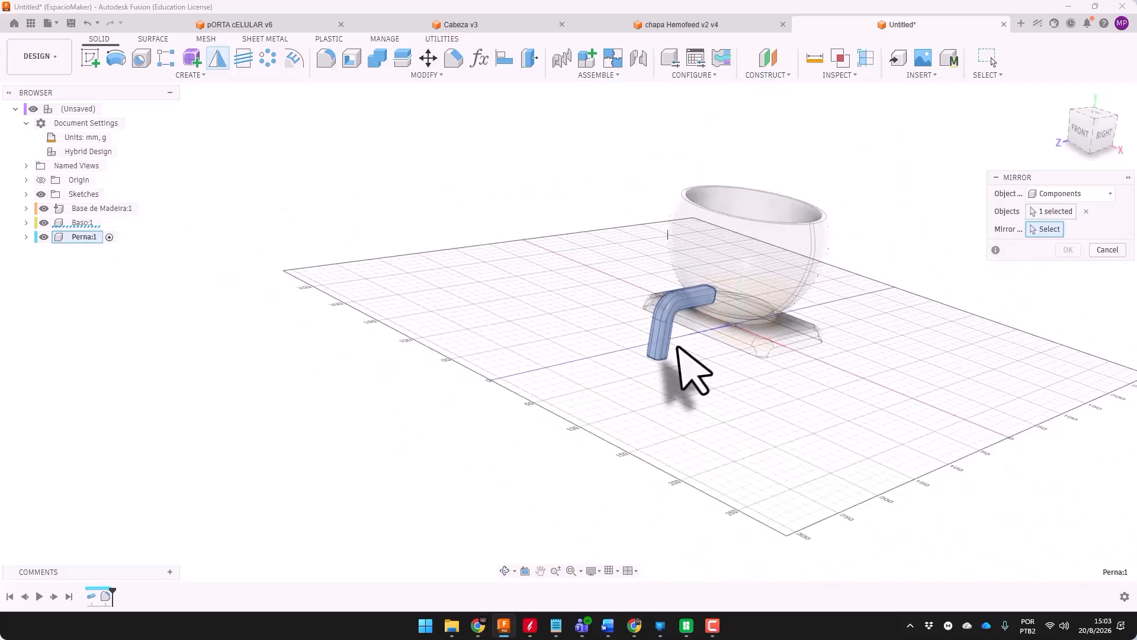
scroll(684, 376, "down", 3)
left_click(681, 329)
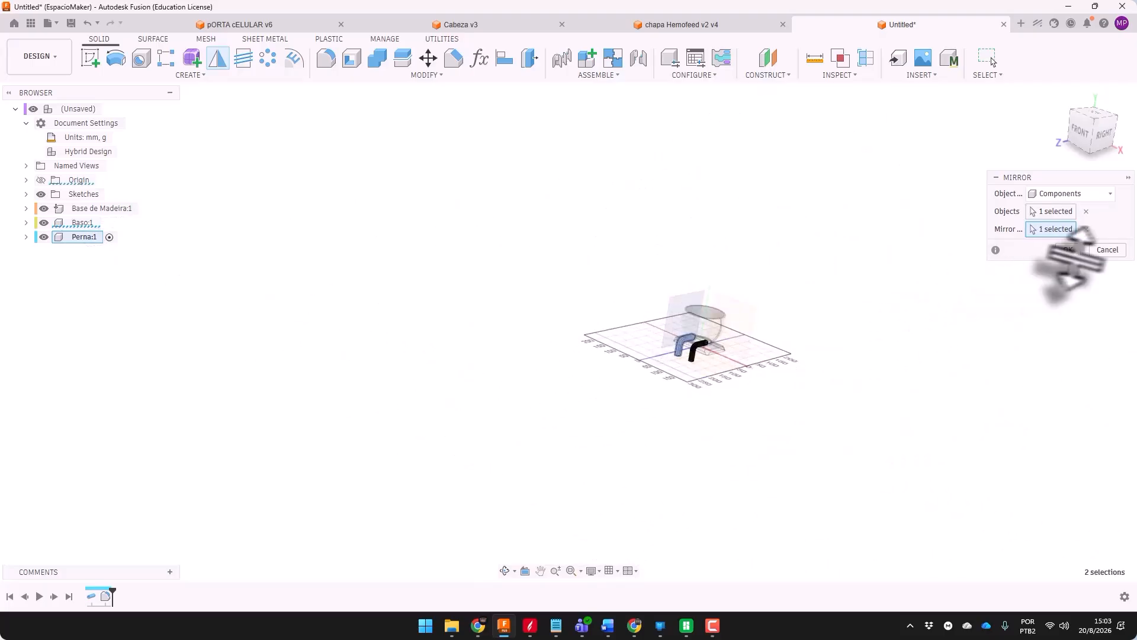
left_click(1076, 253)
scroll(545, 400, "up", 5)
middle_click_drag(865, 312, 777, 246, "shift")
left_click(1095, 133)
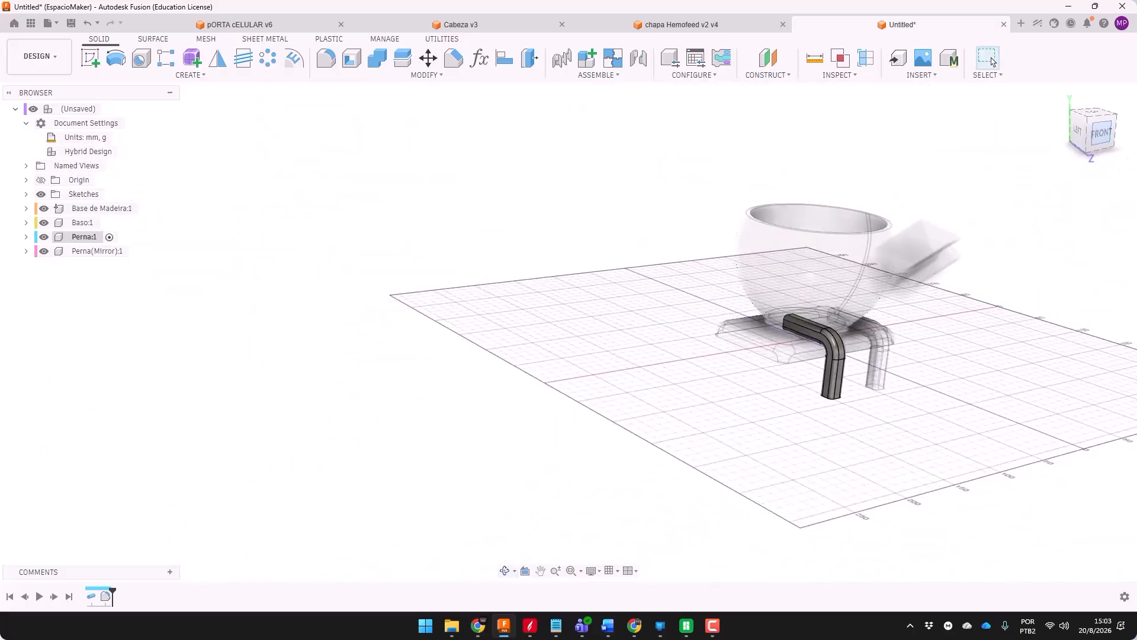
scroll(882, 234, "up", 3)
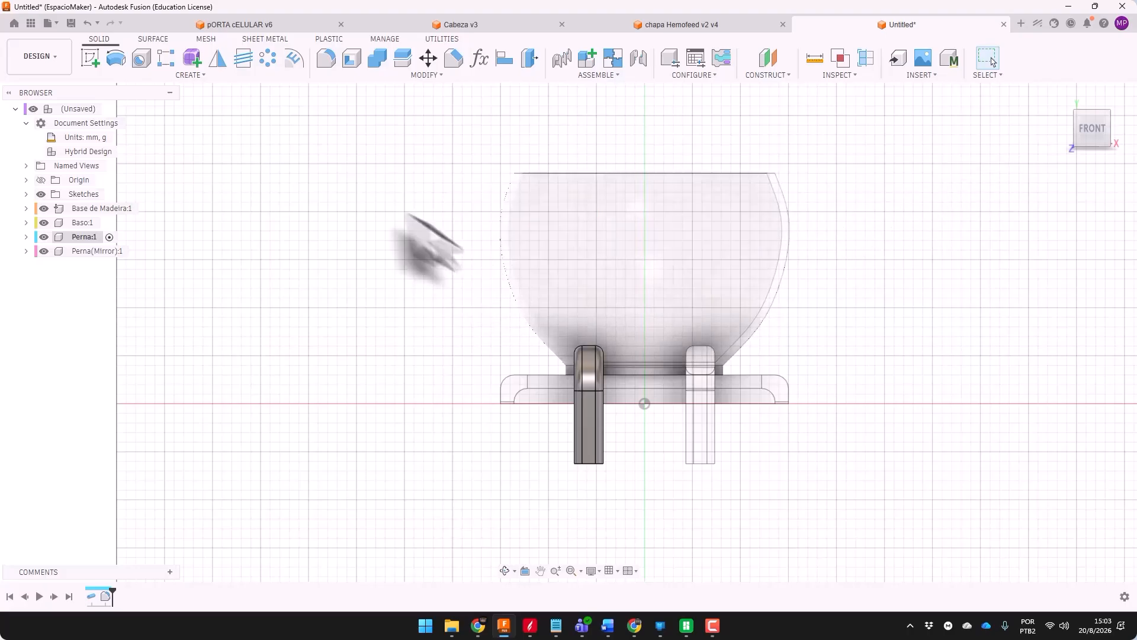
left_click(89, 60)
left_click(619, 398)
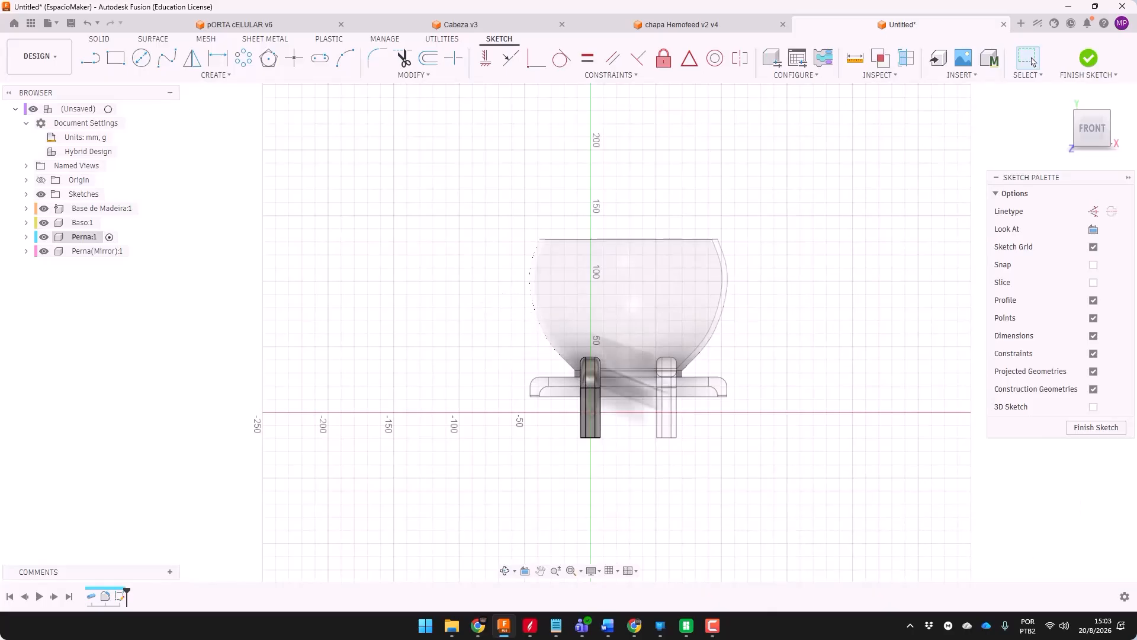
scroll(619, 403, "up", 4)
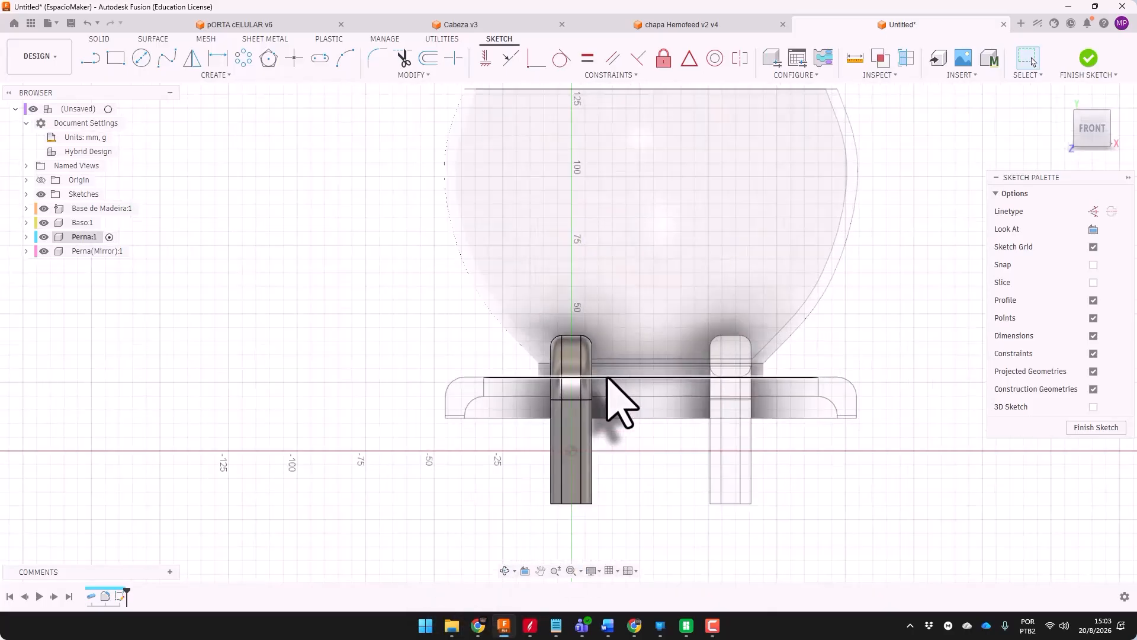
scroll(542, 269, "down", 2)
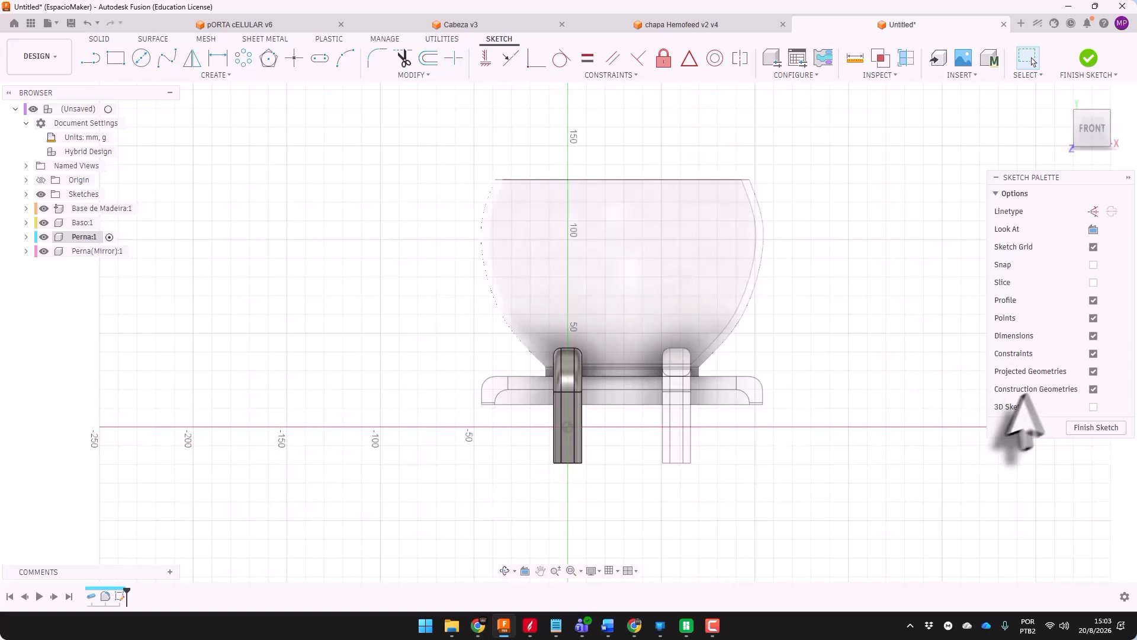
left_click(1095, 427)
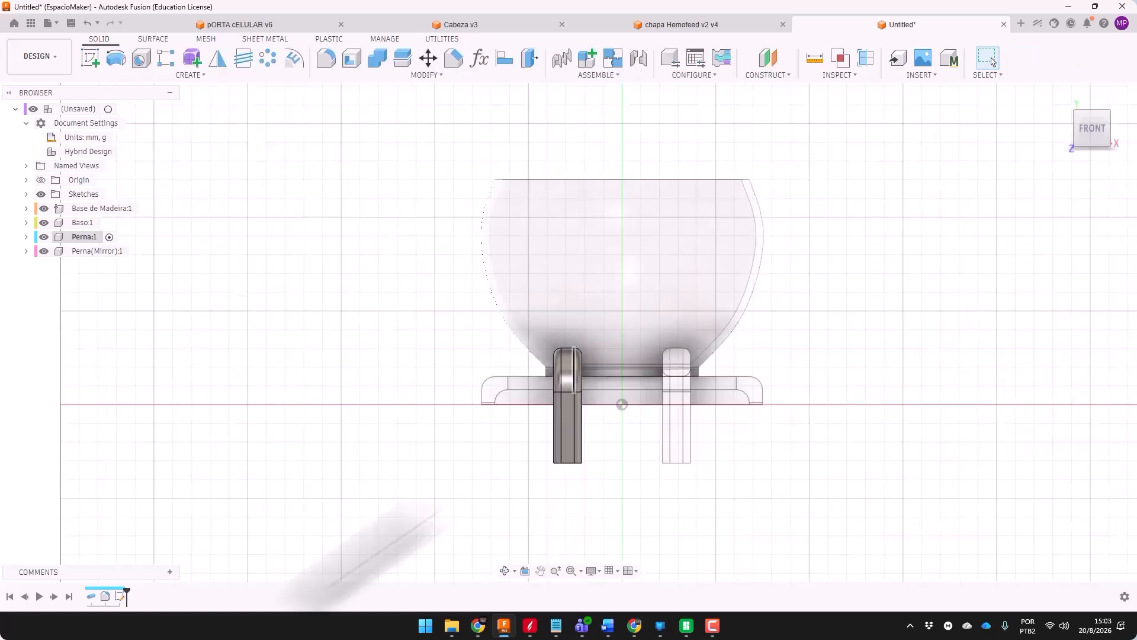
Activate the top-level assembly and delete the empty Perna sketch from the design history
left_click(107, 109)
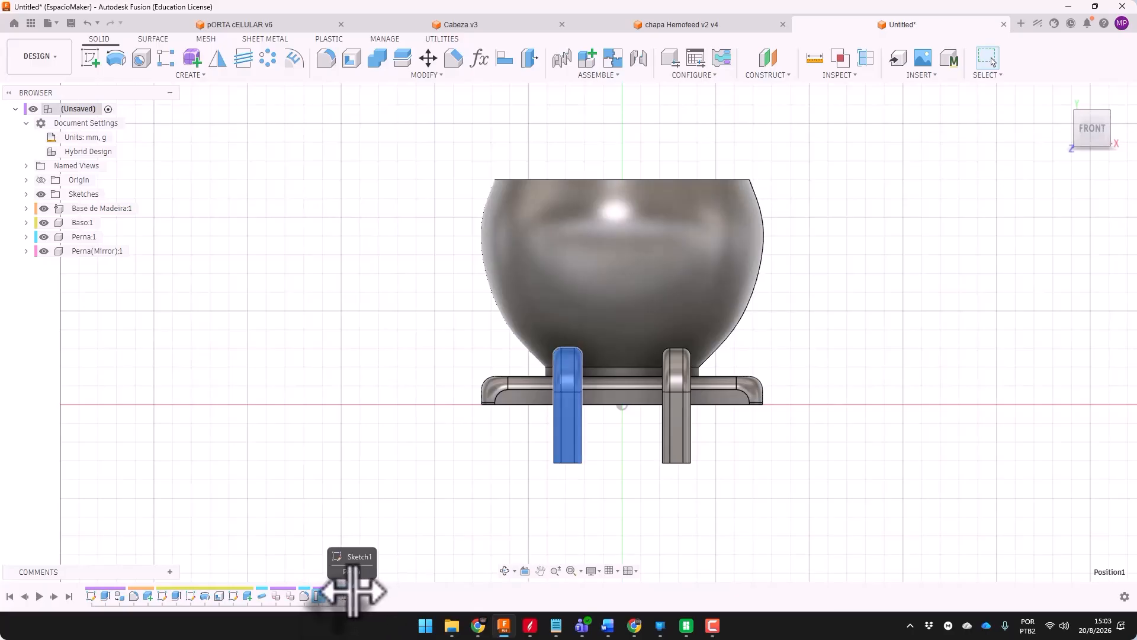
left_click_drag(331, 589, 349, 591)
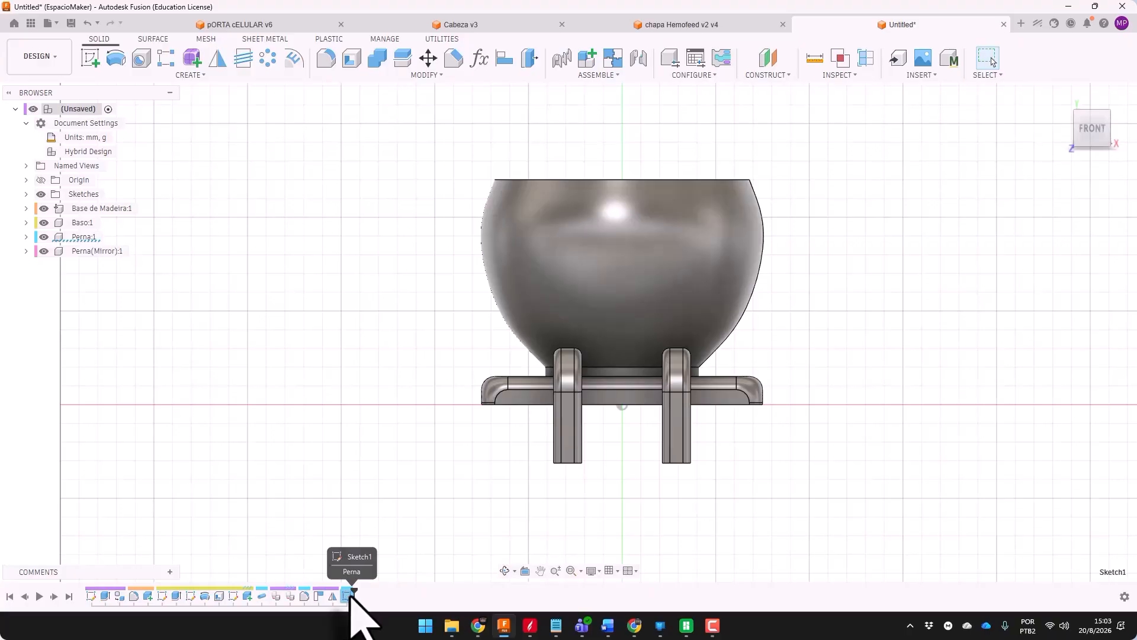
Save the design as Basinho in the New CNC - Home Made location
left_click(71, 23)
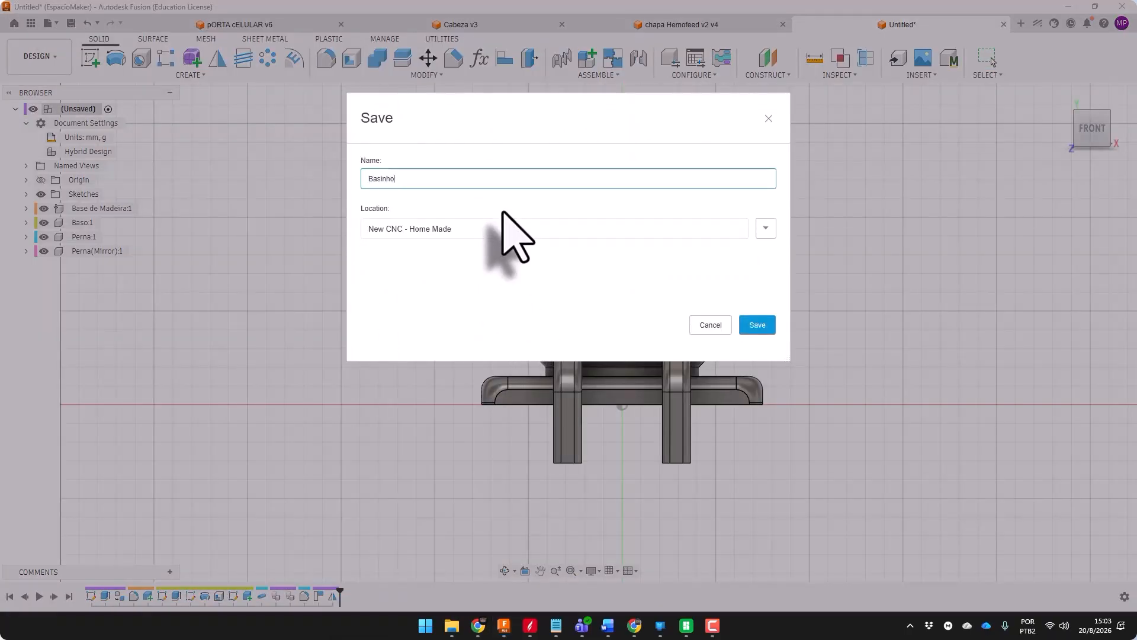
key("Return")
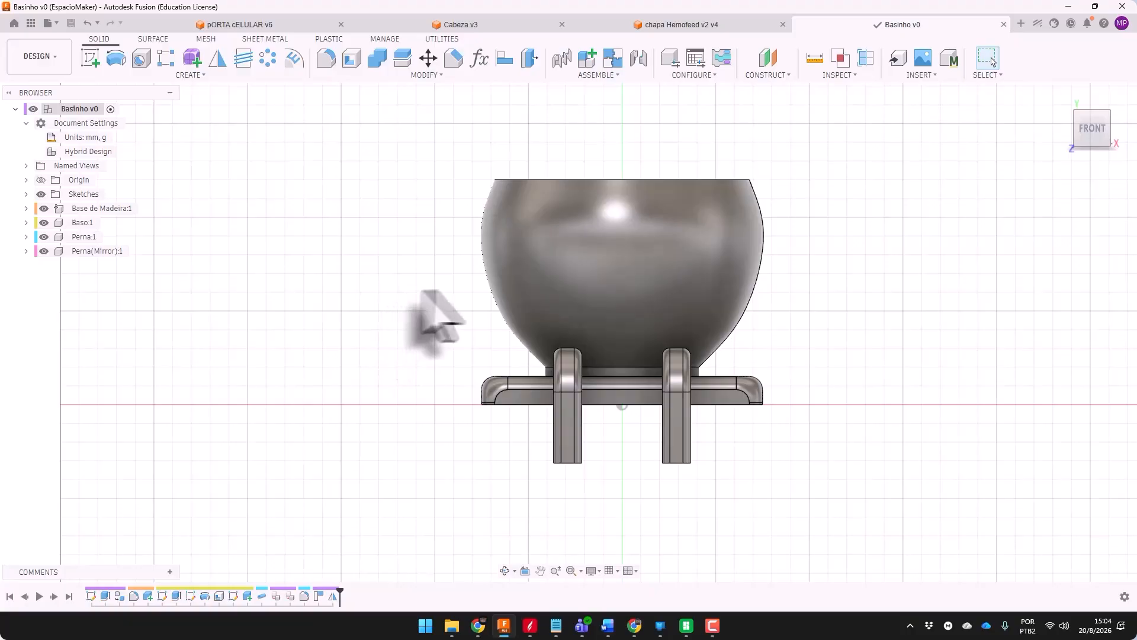
On the front vertical plane, sketch a short, slightly sloping line from inside the cup's side wall outward, rising toward its free end
left_click(91, 58)
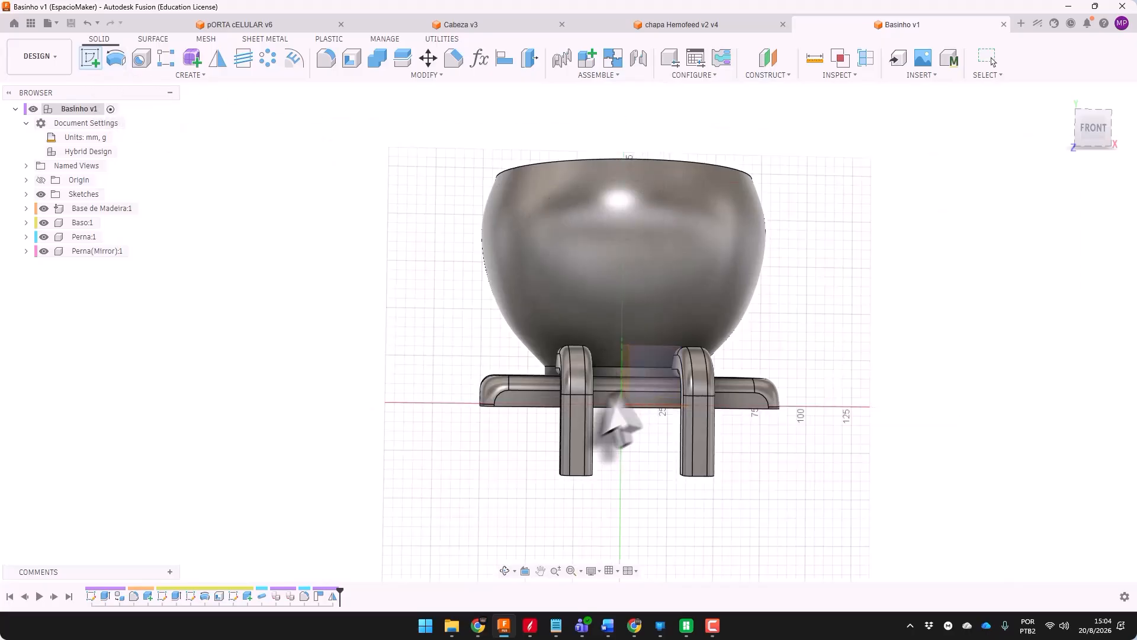
left_click(652, 356)
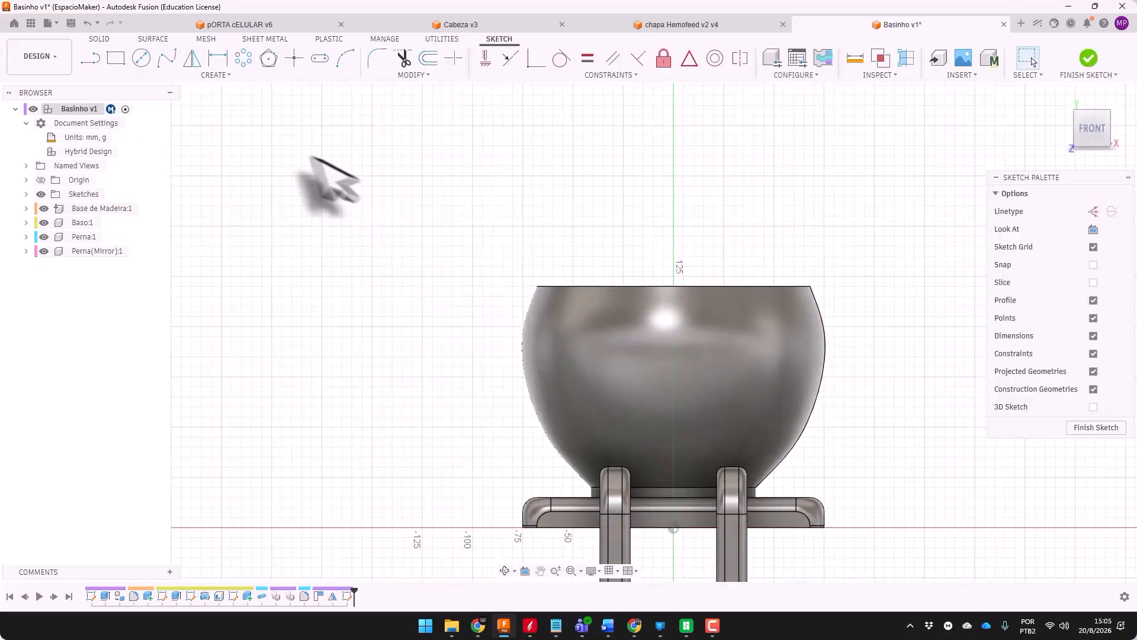
left_click(90, 58)
left_click(546, 372)
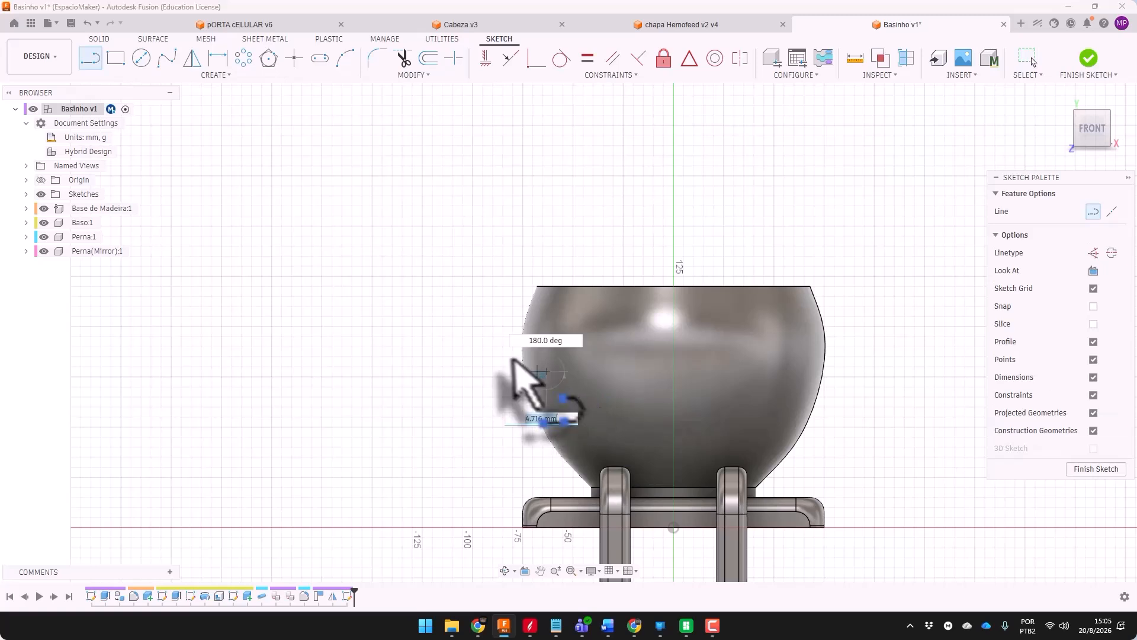
left_click(474, 359)
key("Escape")
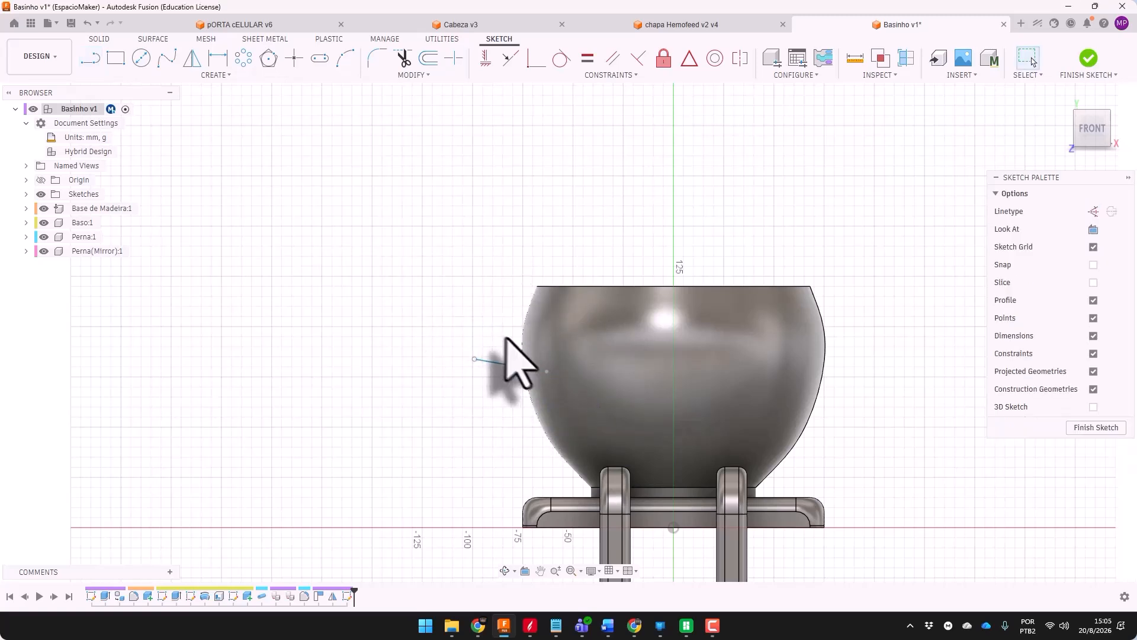
Create a solid square-section pipe along the sloping line beside the cup as a new component
left_click(181, 76)
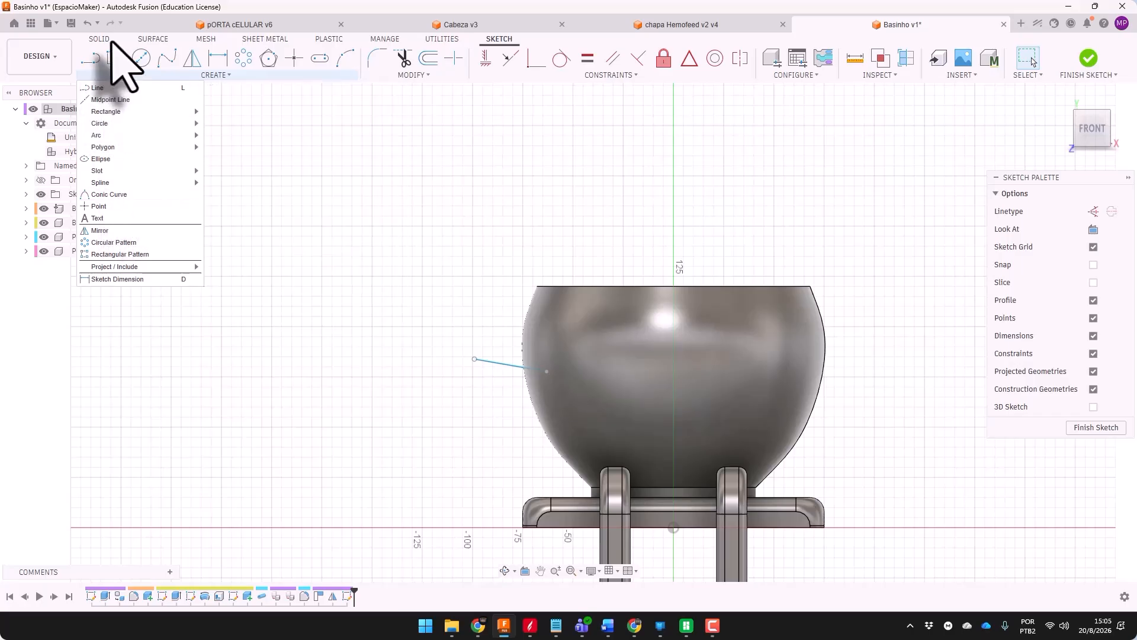
left_click(113, 40)
left_click(188, 75)
left_click(102, 300)
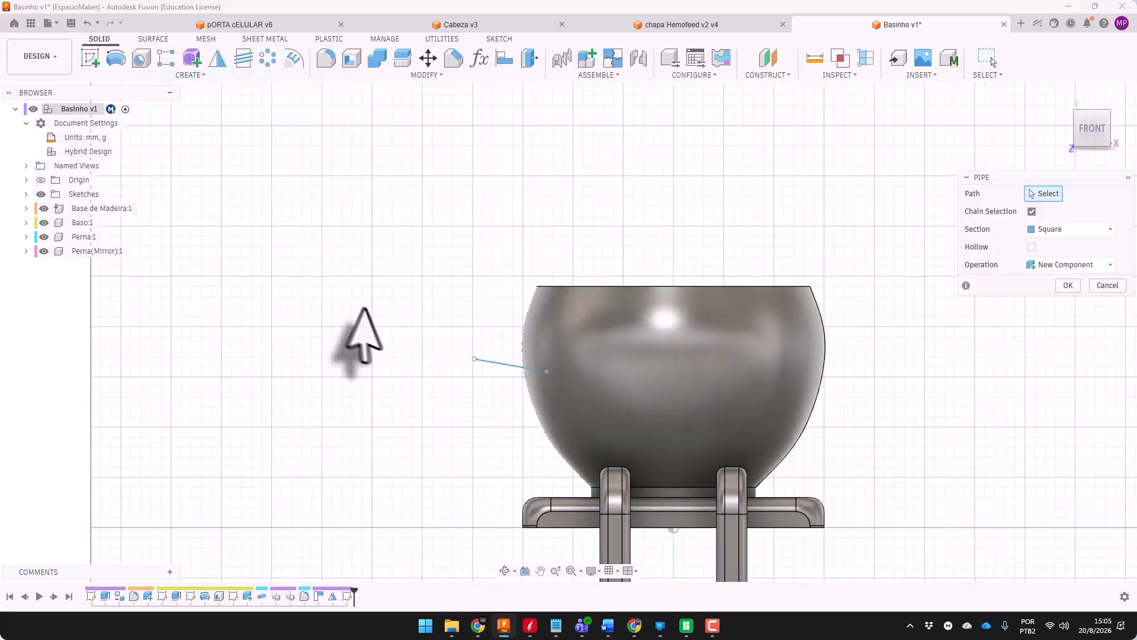
left_click(500, 363)
mouse_move(515, 284)
middle_mouse_down("shift")
mouse_move(520, 325)
mouse_move(521, 299)
middle_mouse_up("shift")
left_click(1062, 323)
middle_click_drag(963, 290, 871, 252, "shift")
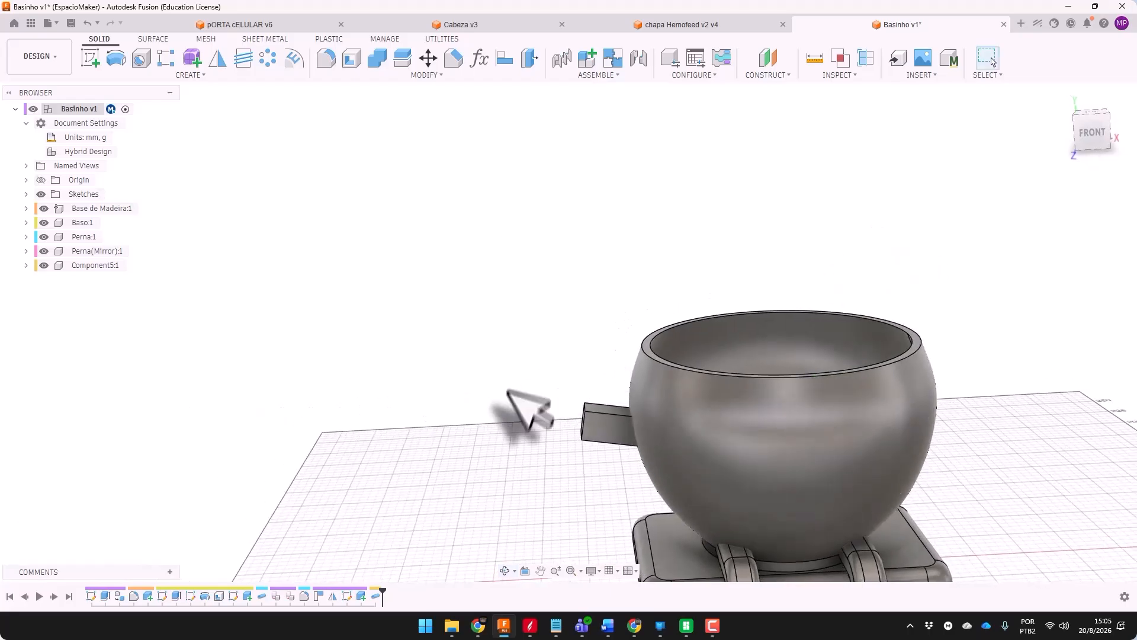
Fillet the four long edges of the square pipe beside the cup with a constant 4 mm radius
scroll(521, 391, "up", 3)
middle_click_drag(619, 432, 613, 424, "shift")
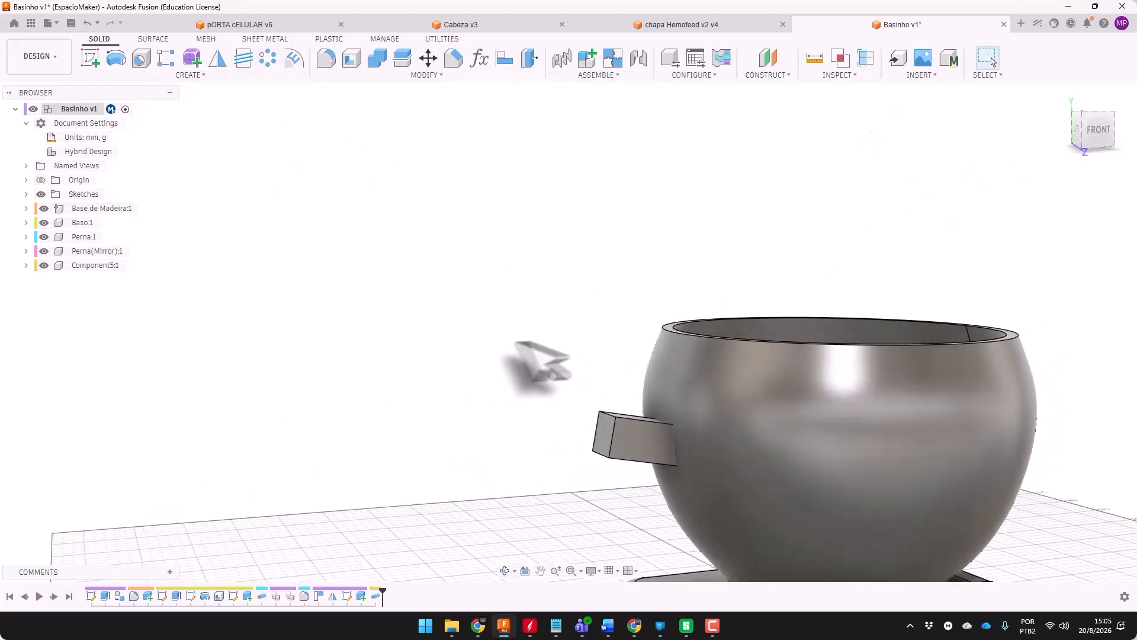
left_click(325, 58)
middle_click_drag(491, 279, 524, 338, "shift")
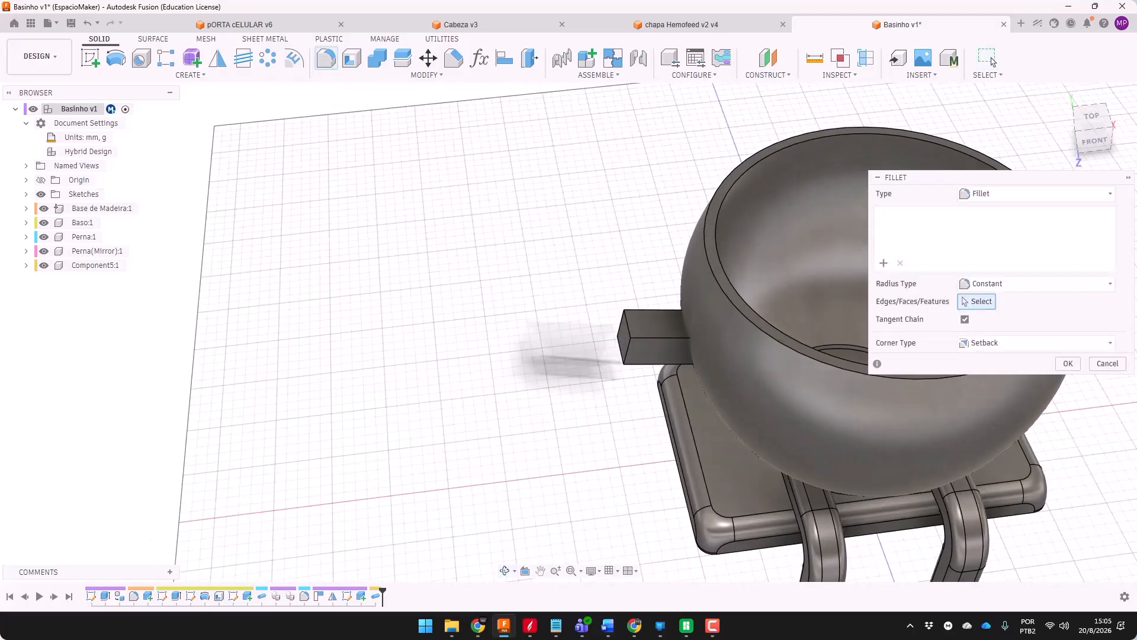
scroll(610, 322, "up", 3)
left_click(614, 307)
left_click(624, 345)
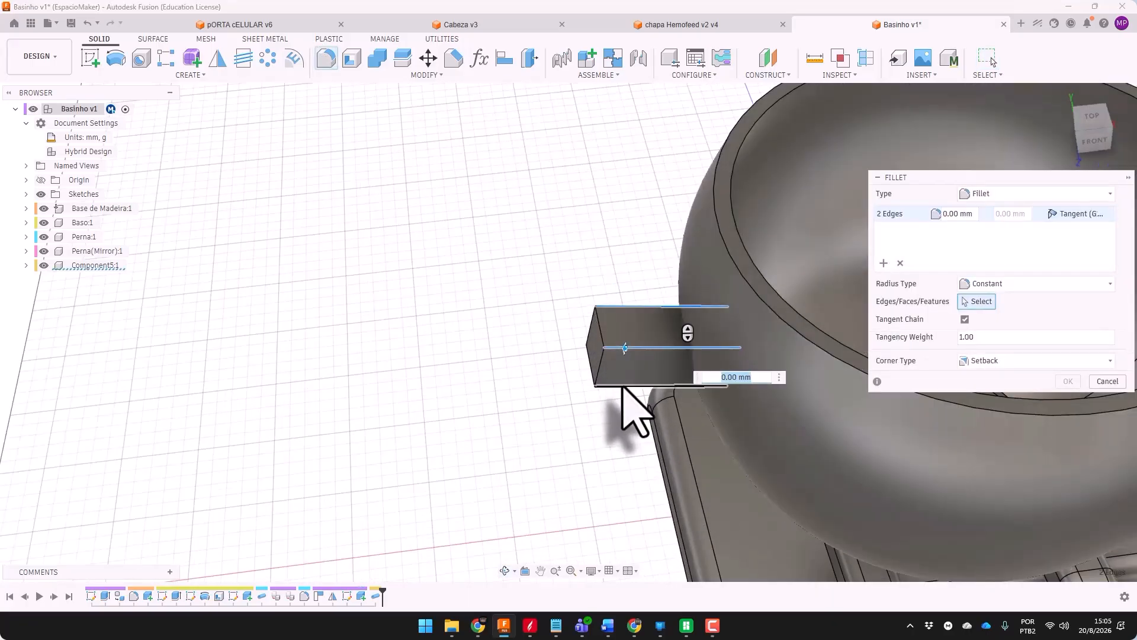
left_click(596, 345)
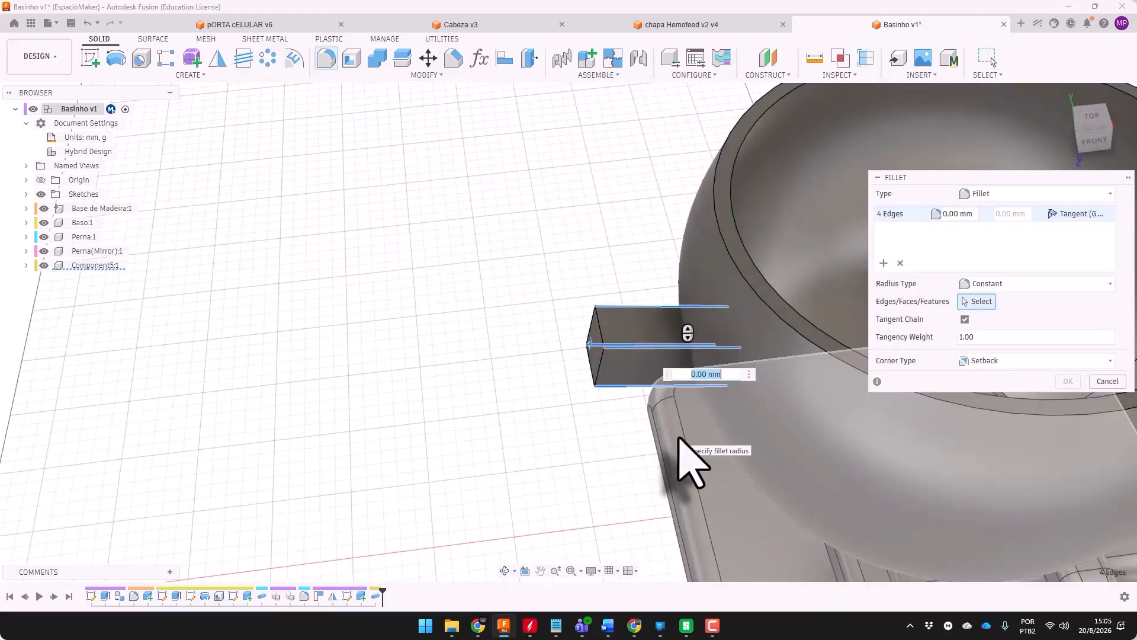
type("5")
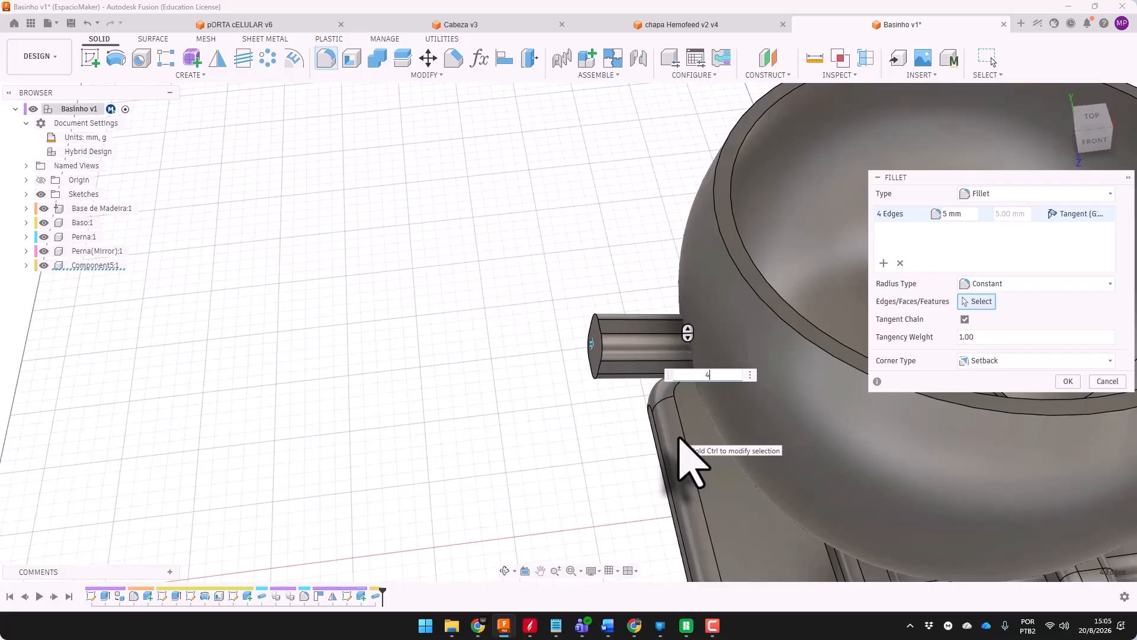
key("Return")
middle_click_drag(685, 464, 830, 171, "shift")
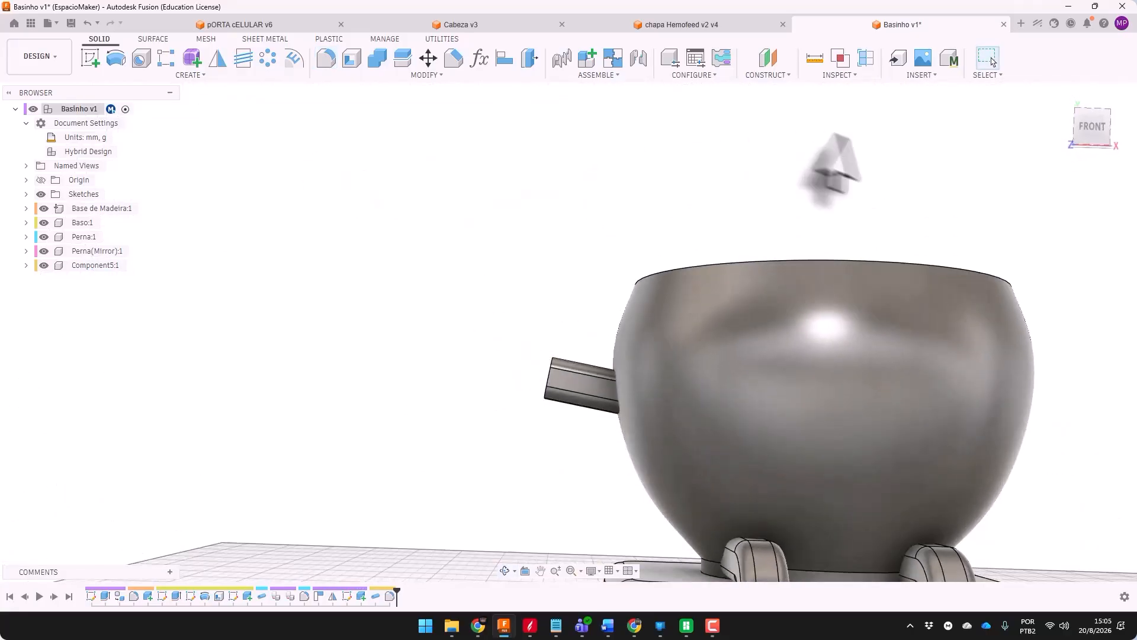
Create a 30 mm diameter sphere as a new body at the outer end of the pipe beside the cup
left_click(1093, 126)
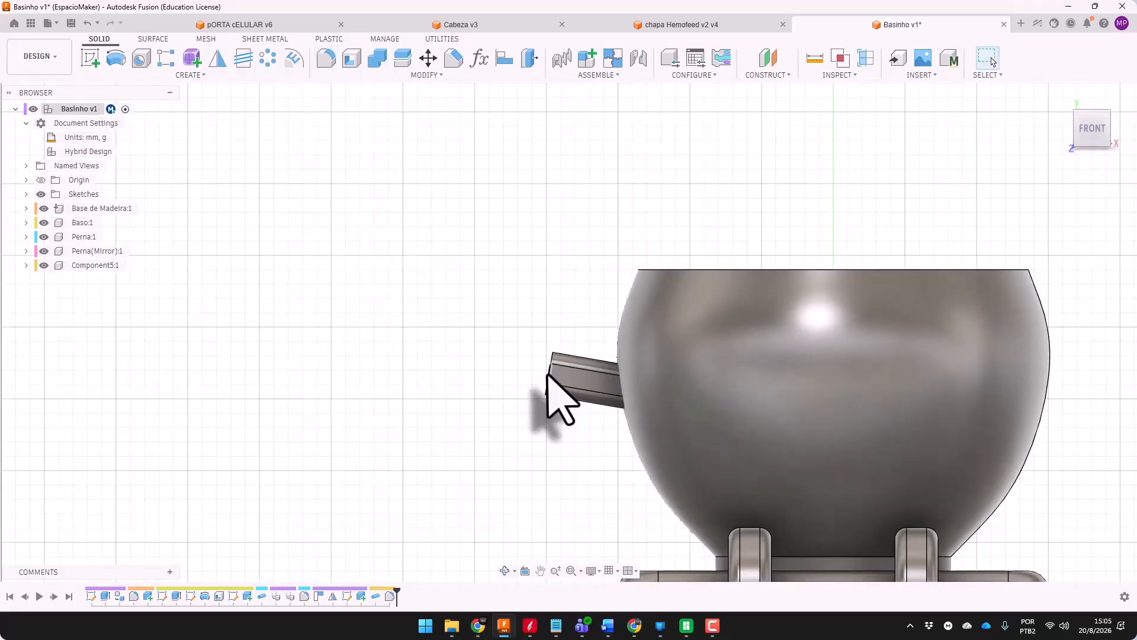
left_click(188, 74)
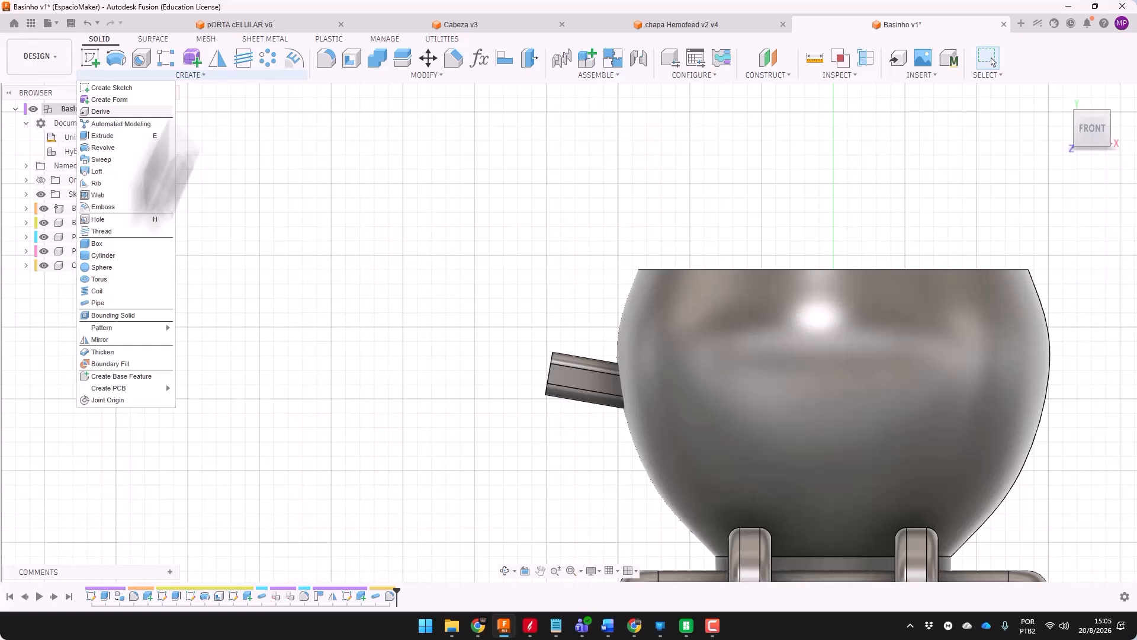
left_click(122, 268)
scroll(655, 323, "down", 3)
scroll(592, 326, "up", 3)
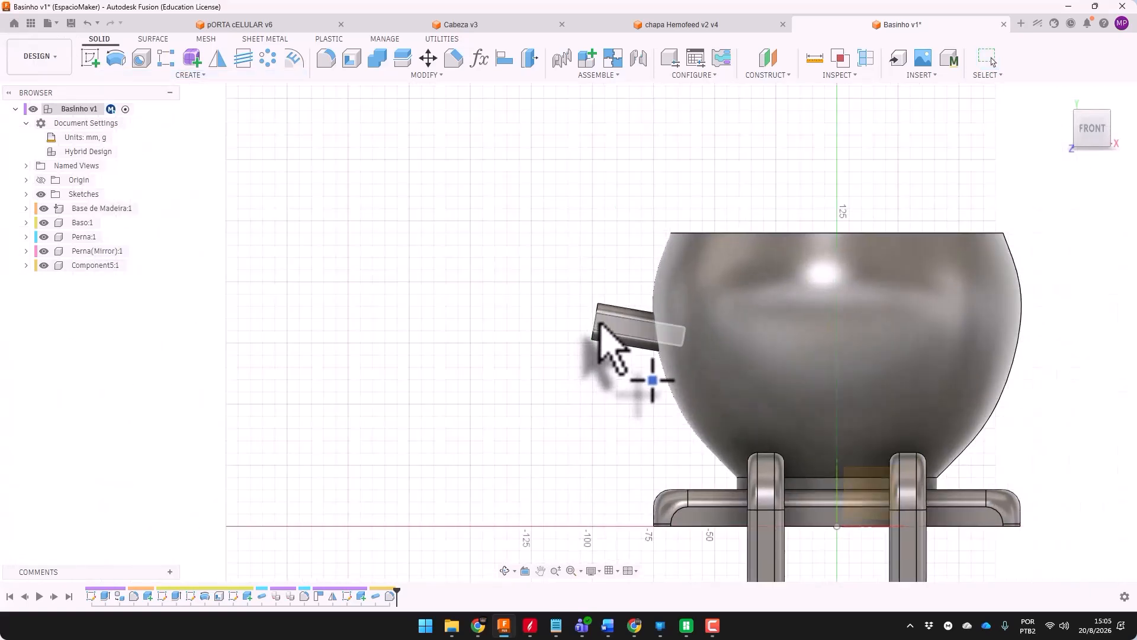
left_click(600, 322)
left_click(595, 321)
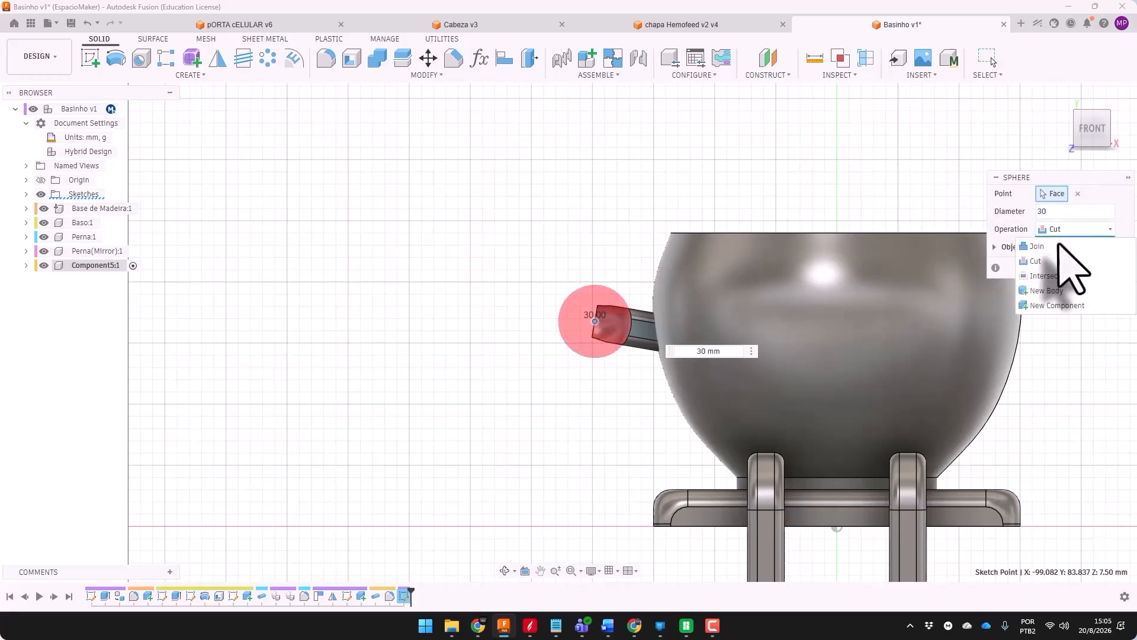
left_click(1046, 290)
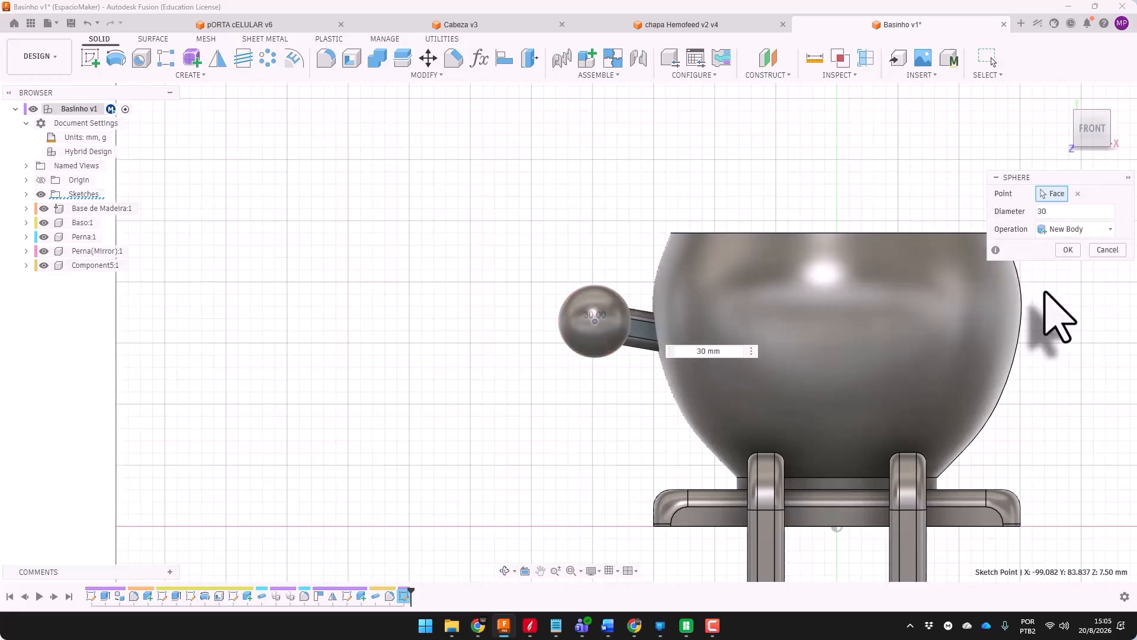
left_click(1068, 253)
Move the sphere's face -7.5 mm along Z so the sphere is centred on the pipe's axis
middle_click_drag(515, 254, 681, 258, "shift")
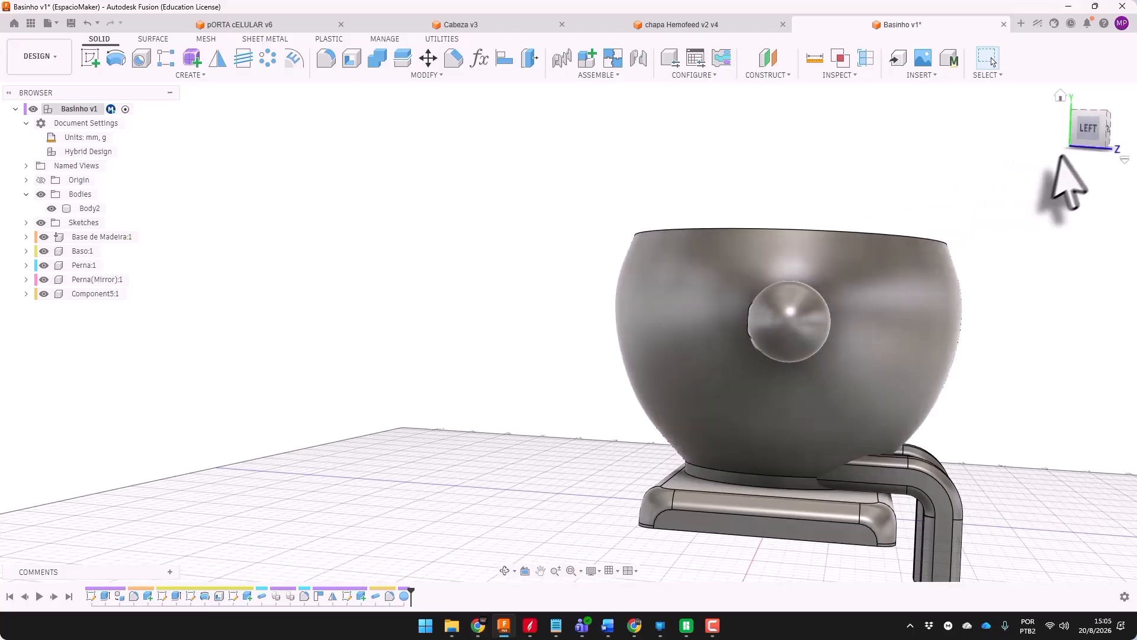
left_click(1088, 128)
left_click(800, 314)
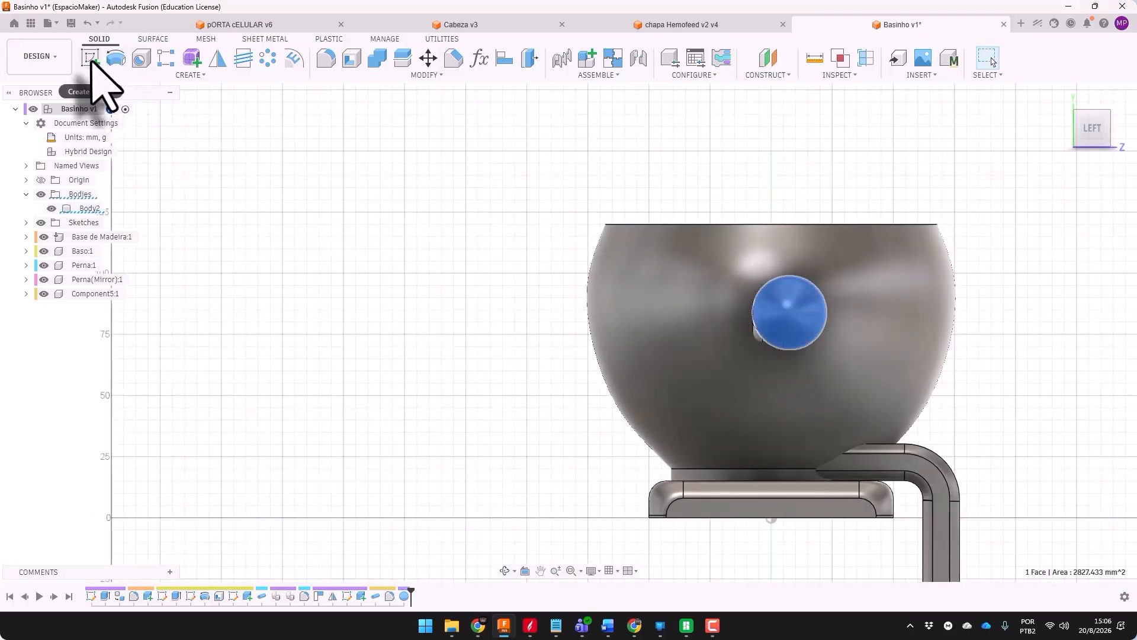
left_click(428, 58)
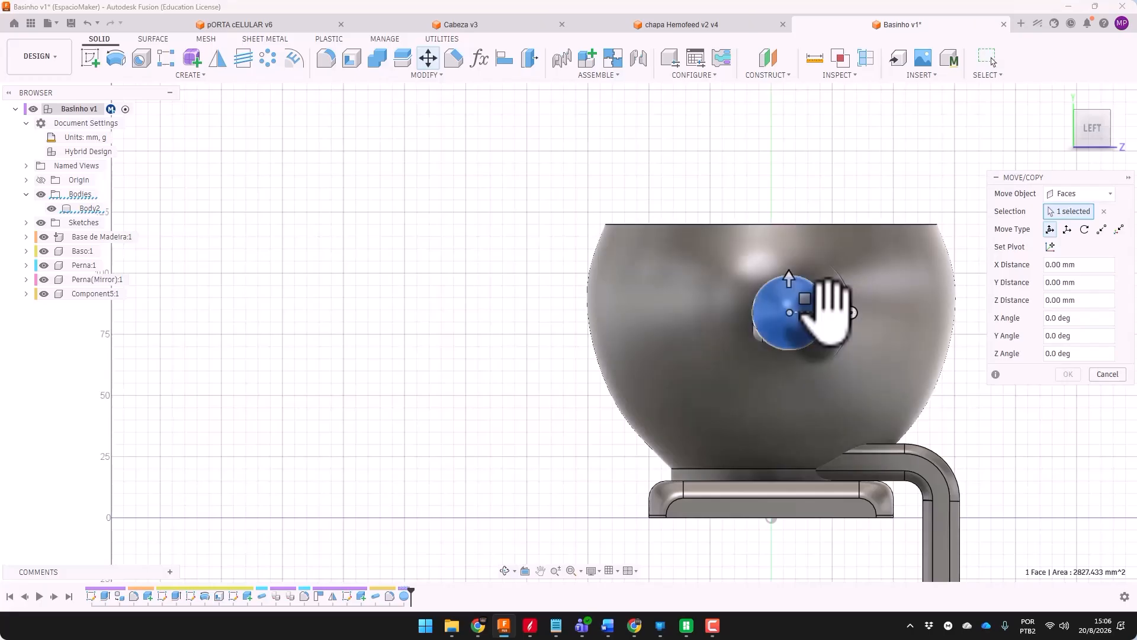
left_click_drag(825, 312, 815, 313)
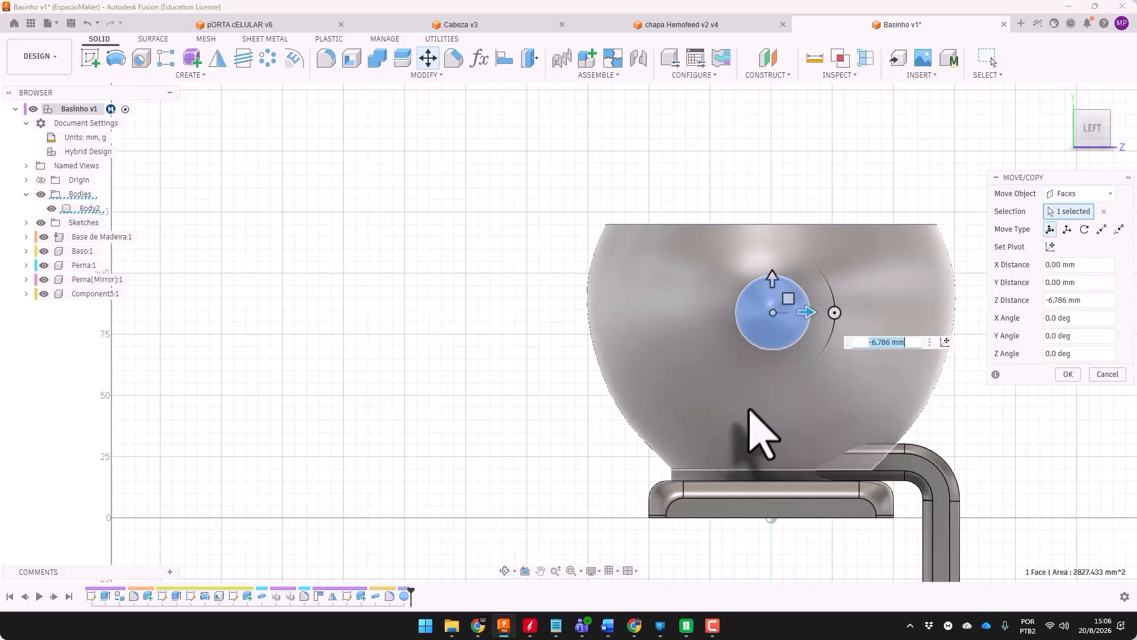
middle_click_drag(749, 409, 762, 285, "shift")
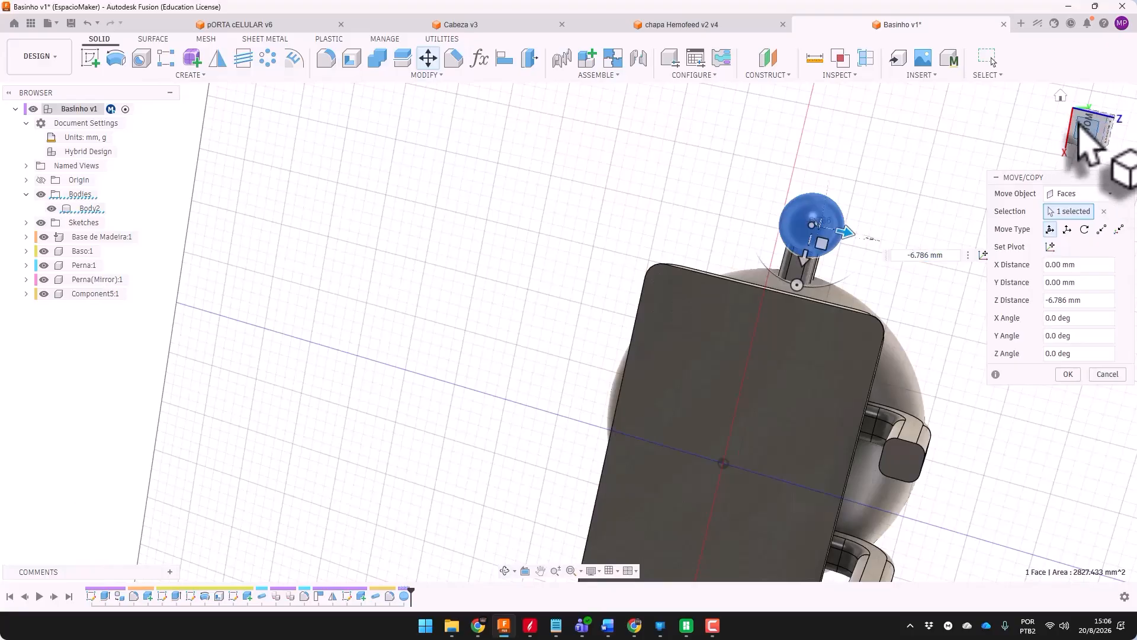
left_click(1083, 125)
scroll(838, 177, "up", 5)
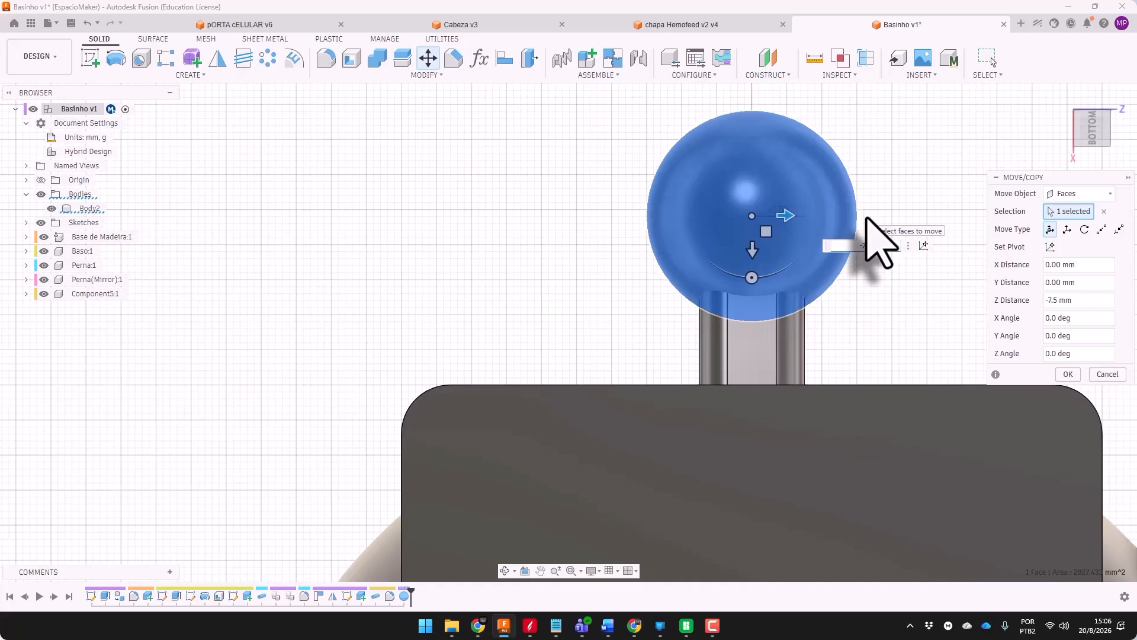
key("Return")
scroll(829, 231, "down", 3)
middle_click_drag(794, 215, 841, 151, "shift")
scroll(818, 393, "down", 3)
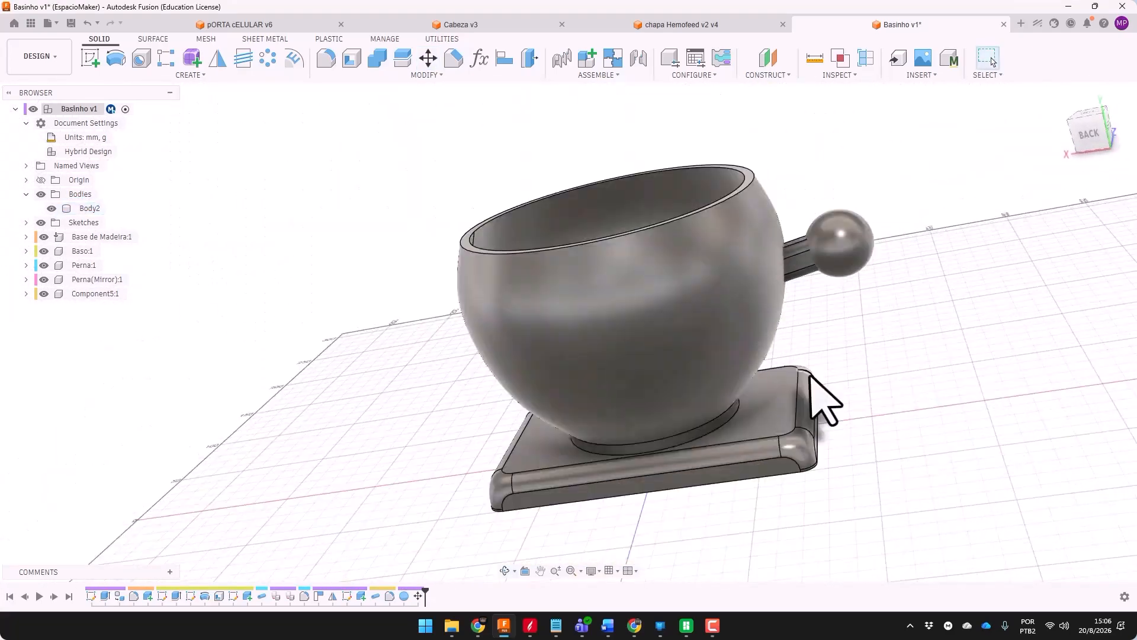
Mirror the arm's pipe body to the opposite side of the cup across the vertical origin plane, as a new body
middle_click_drag(817, 393, 879, 331, "shift")
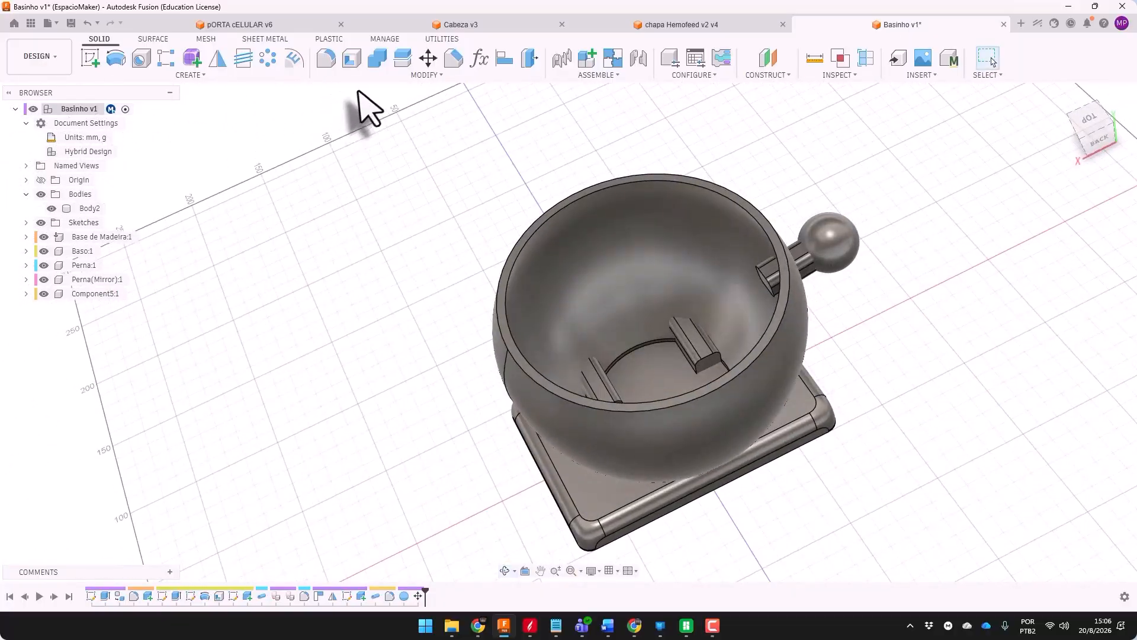
left_click(218, 58)
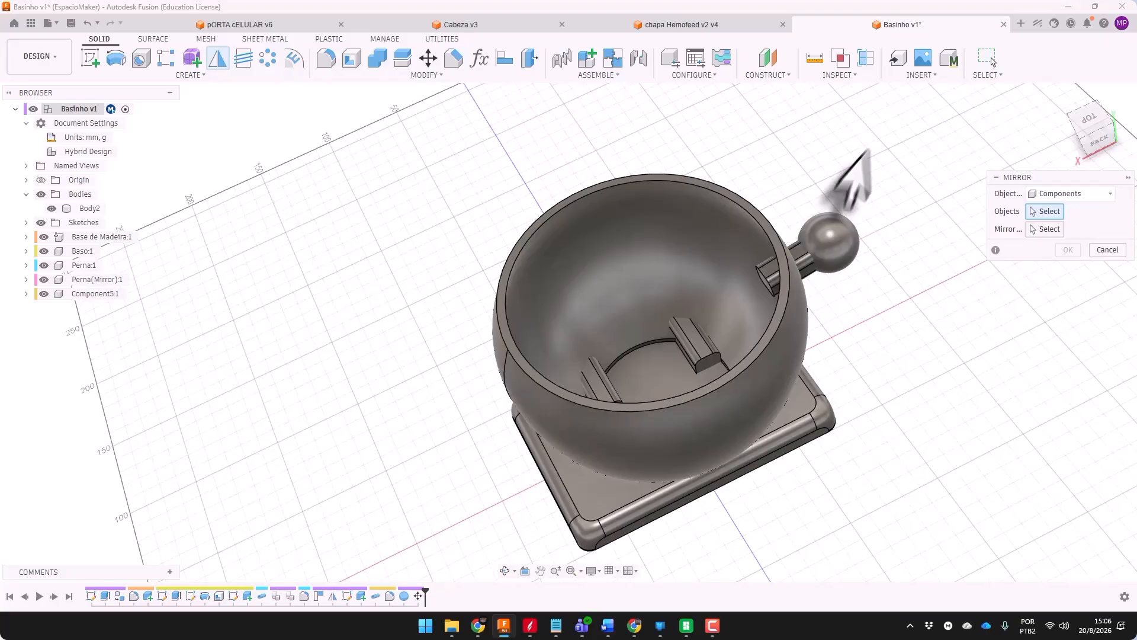
left_click(1043, 211)
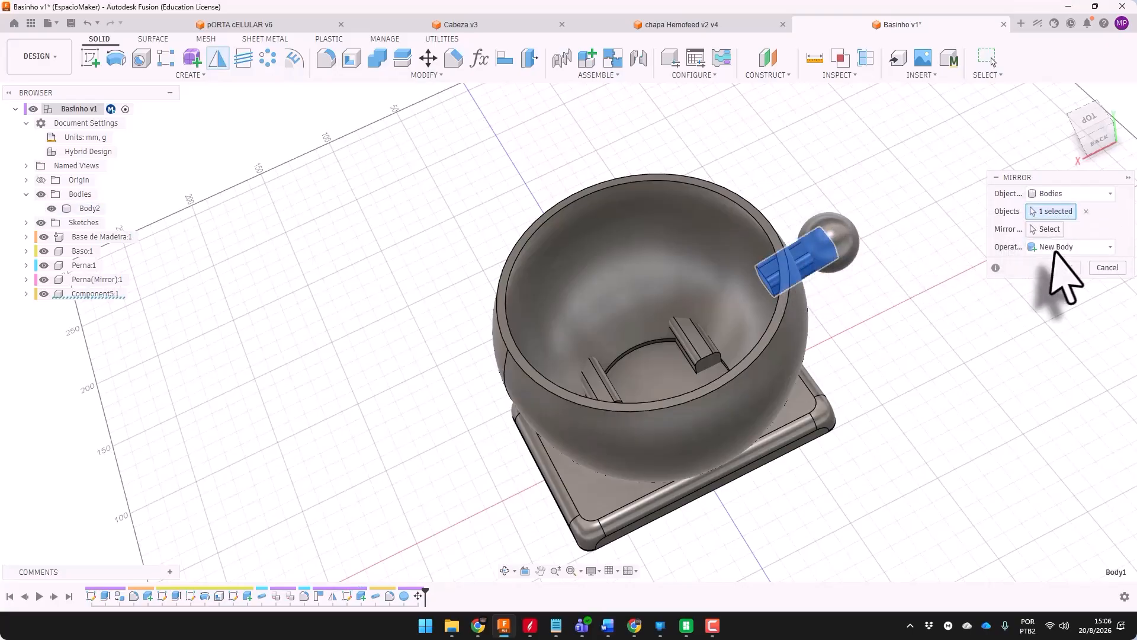
left_click(665, 386)
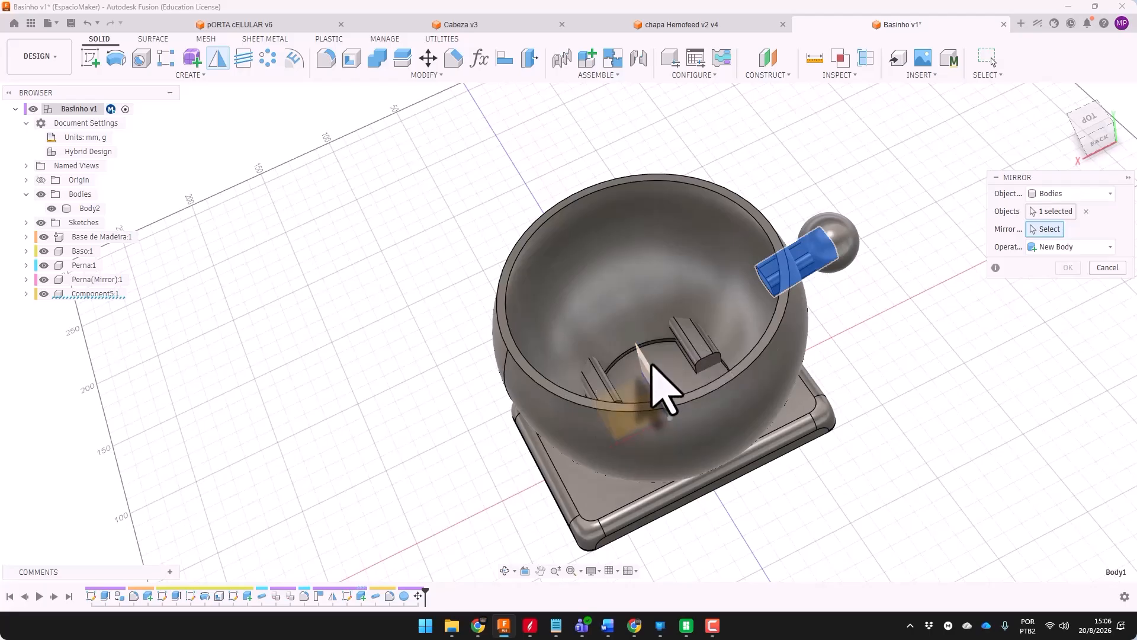
left_click(1068, 268)
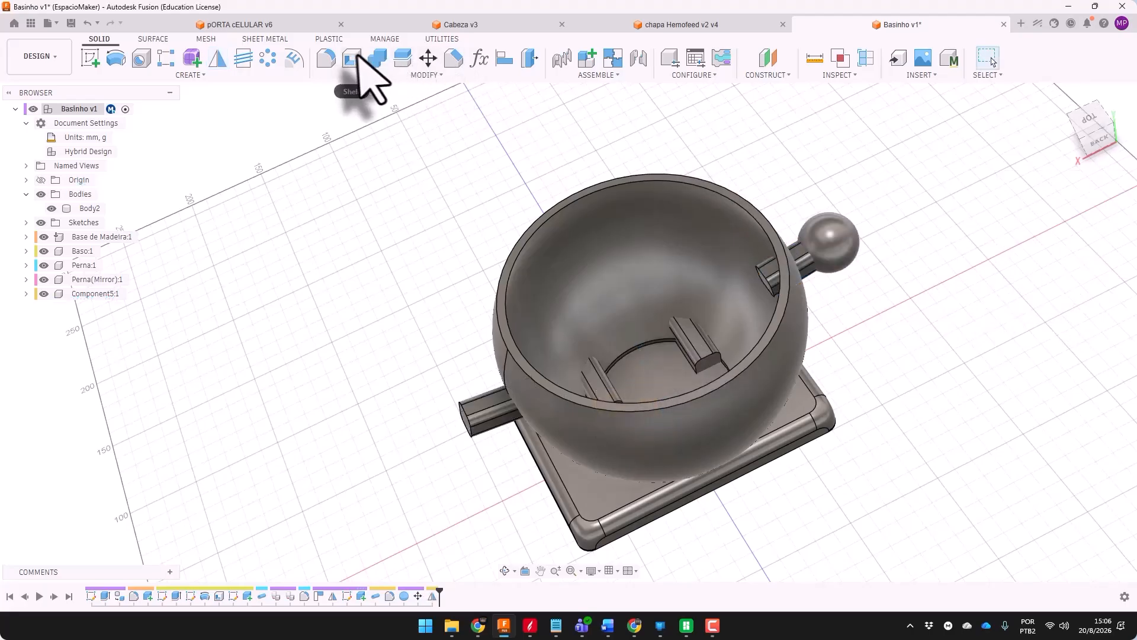
Mirror the spherical hand across the same vertical origin plane as a new body, onto the mirrored arm pipe
left_click(220, 59)
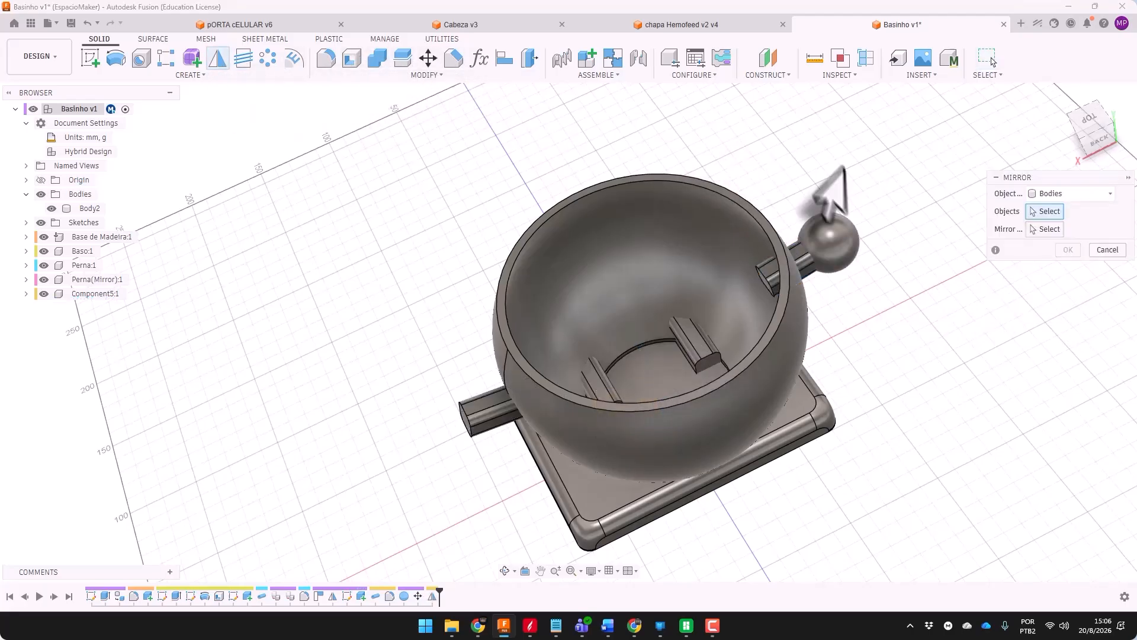
left_click(839, 235)
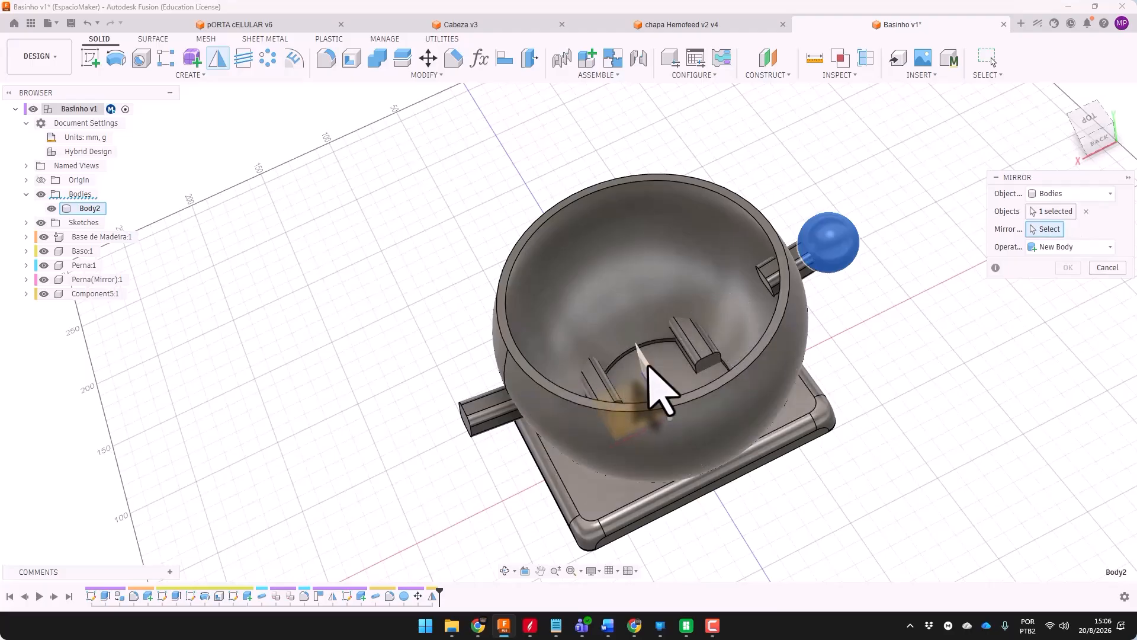
left_click(655, 393)
left_click(1068, 268)
Combine both arm pipes and both spherical hands with a Join operation, using the original arm pipe as the target body
middle_click_drag(1006, 284, 748, 300, "shift")
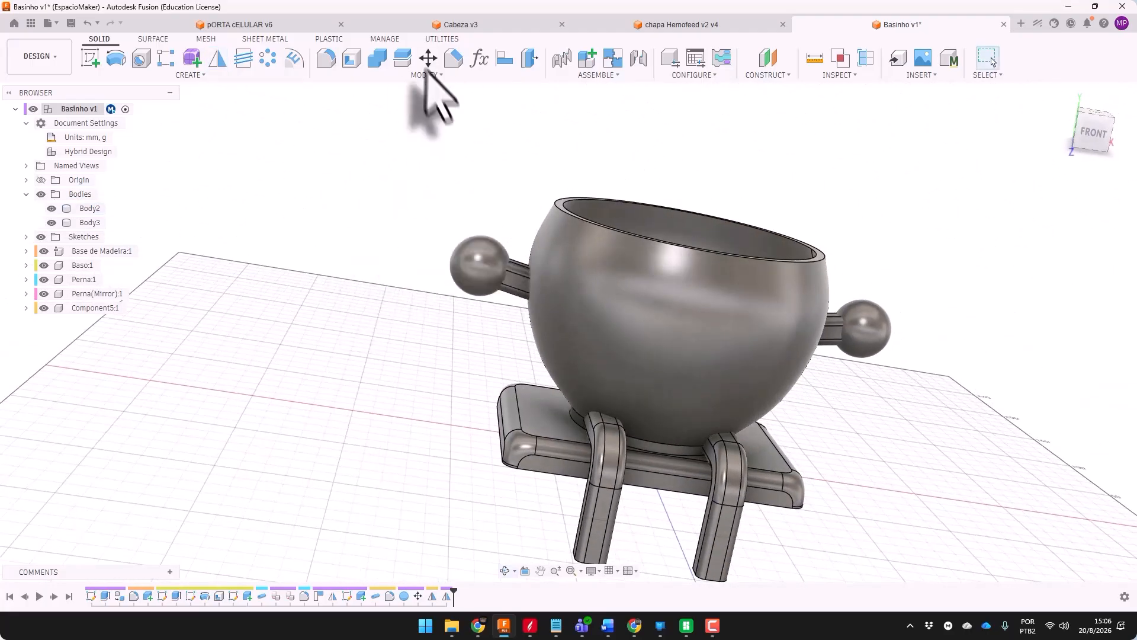
left_click(372, 55)
left_click(523, 292)
left_click(487, 267)
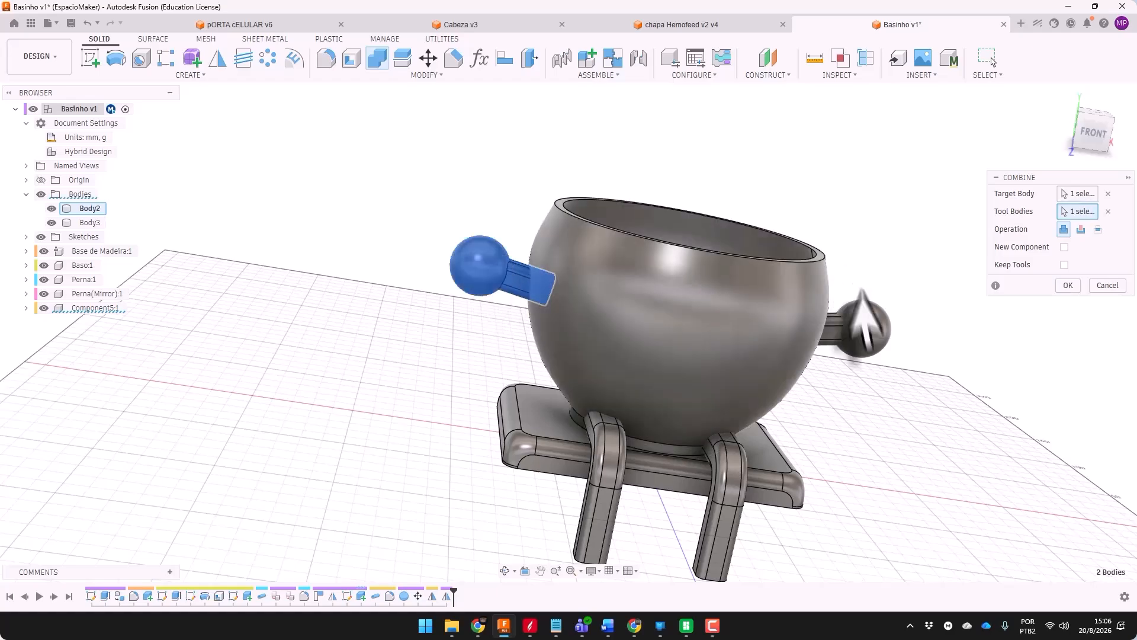
left_click(866, 324)
left_click(812, 327)
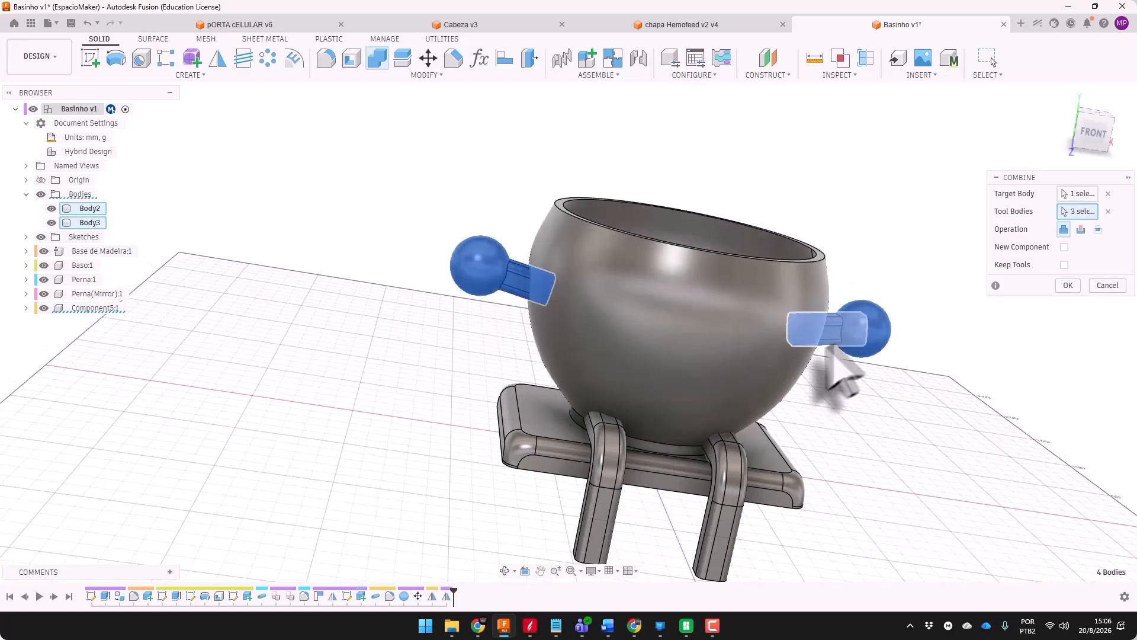
left_click(1068, 285)
Cut the original leg with the cup as the tool body using Combine, keeping the tool
middle_click_drag(940, 376, 962, 341, "shift")
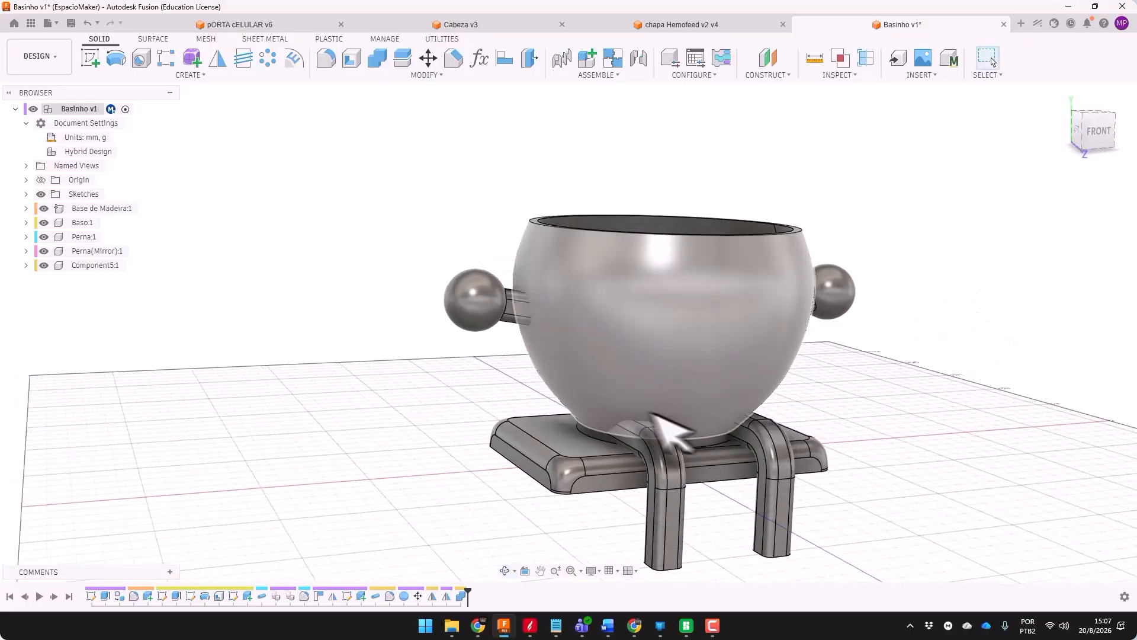
left_click(378, 57)
middle_click_drag(459, 127, 569, 267, "shift")
left_click(689, 527)
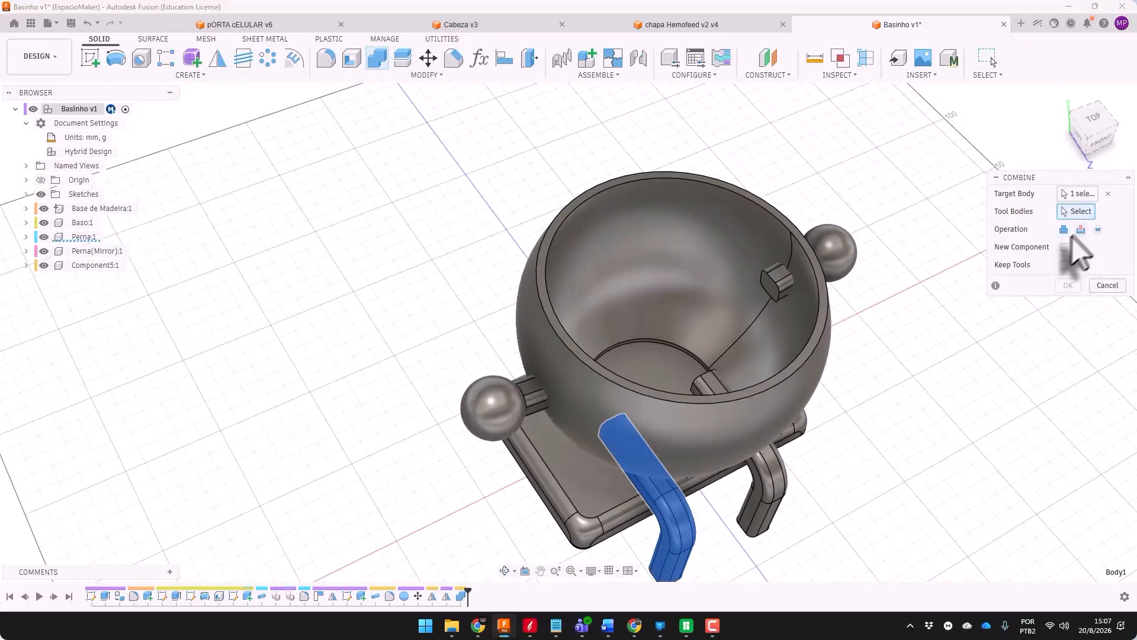
left_click(760, 380)
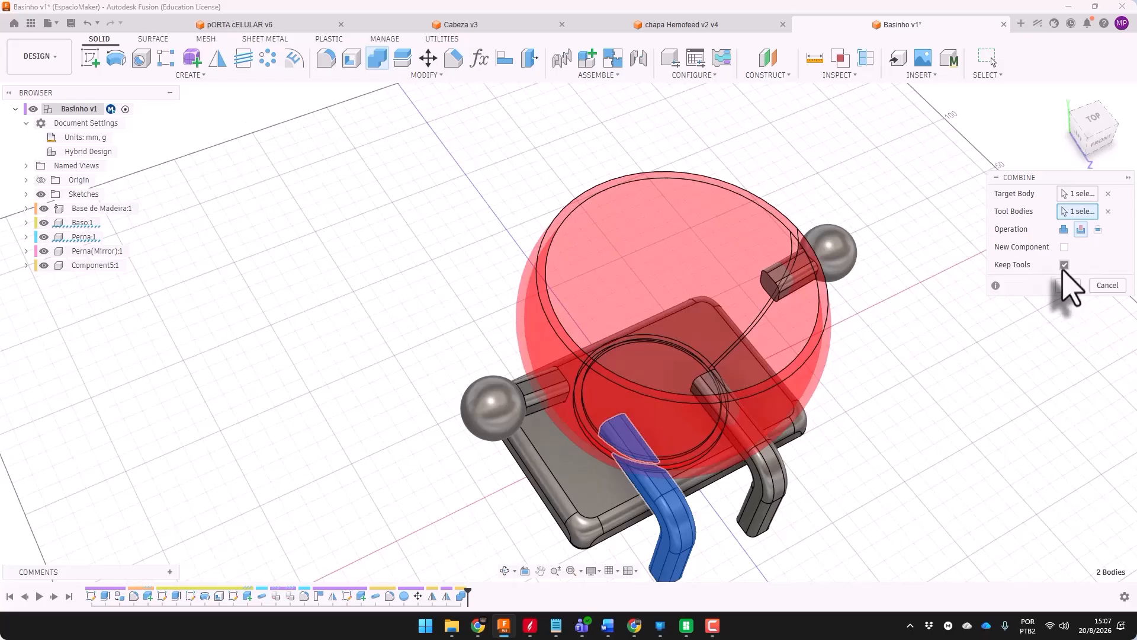
left_click(1067, 285)
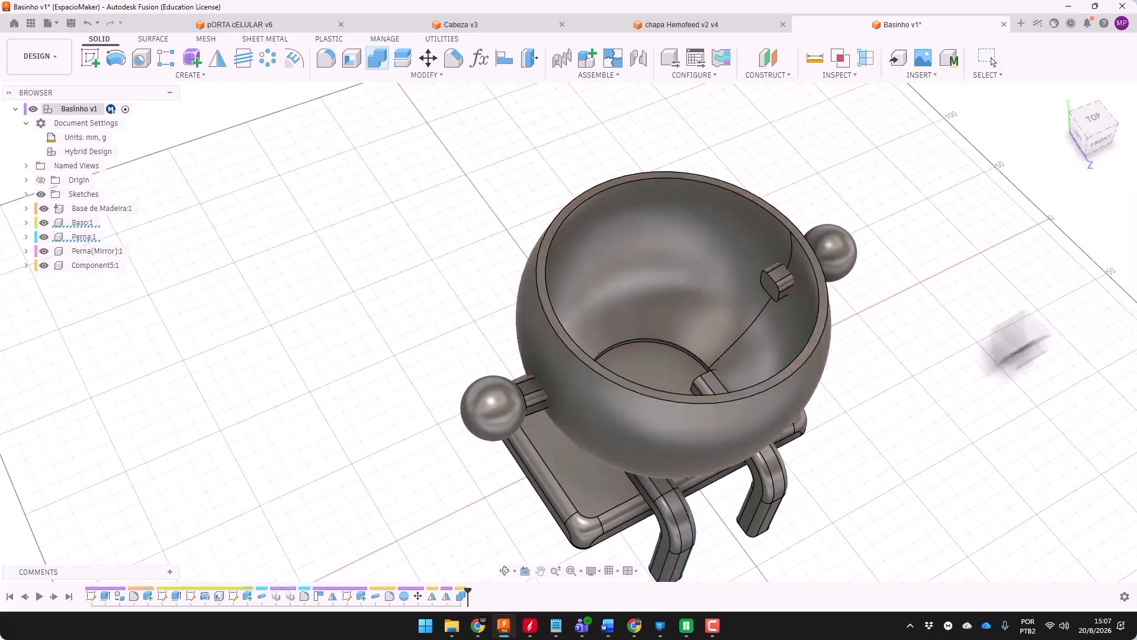
Cut the mirrored leg with the cup as the tool body using Combine, with Keep Tools enabled
middle_click_drag(812, 470, 770, 489, "shift")
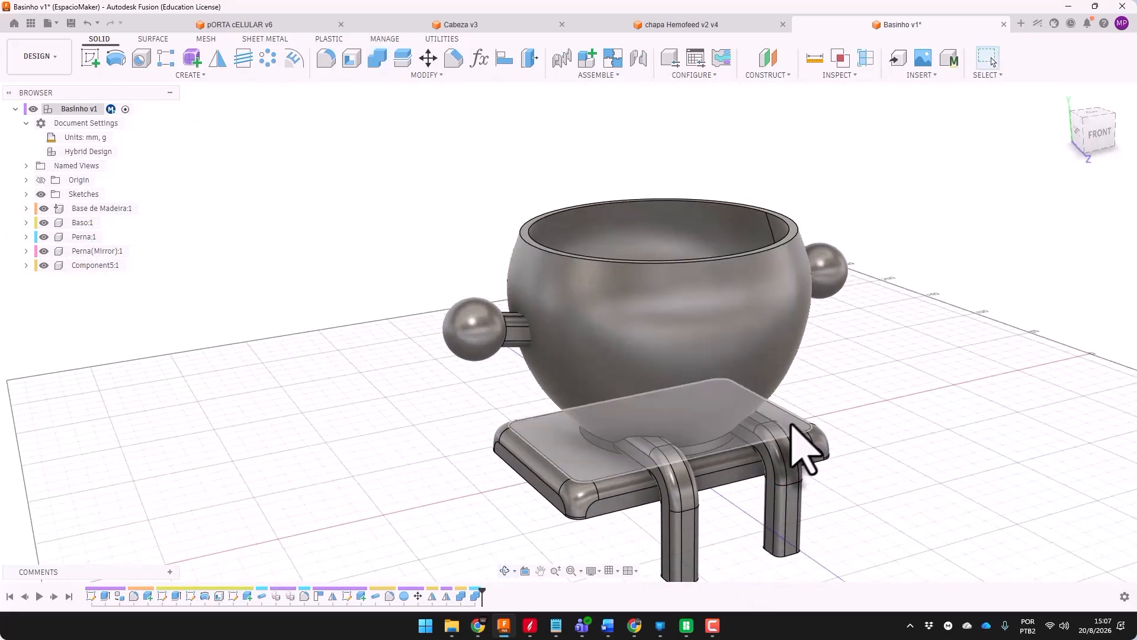
left_click(378, 59)
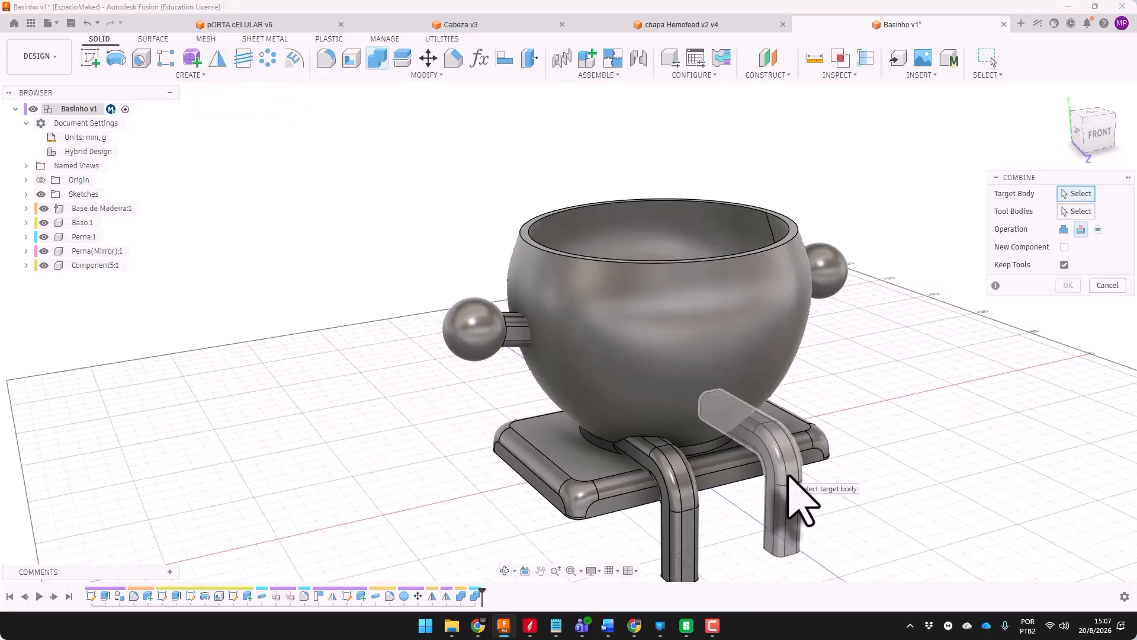
left_click(791, 478)
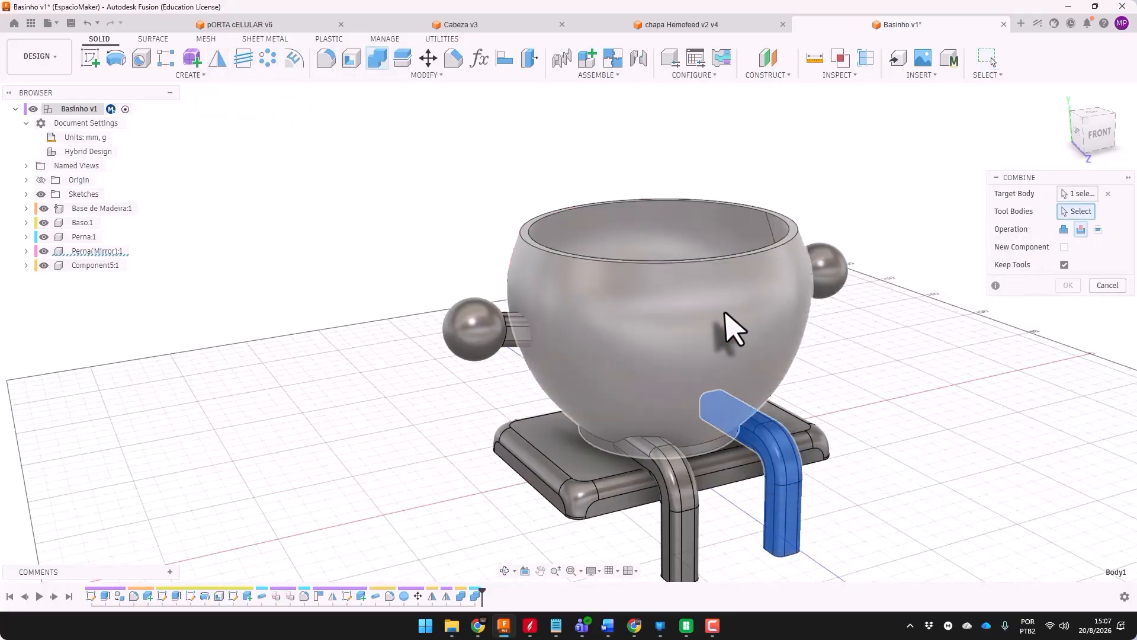
left_click(733, 328)
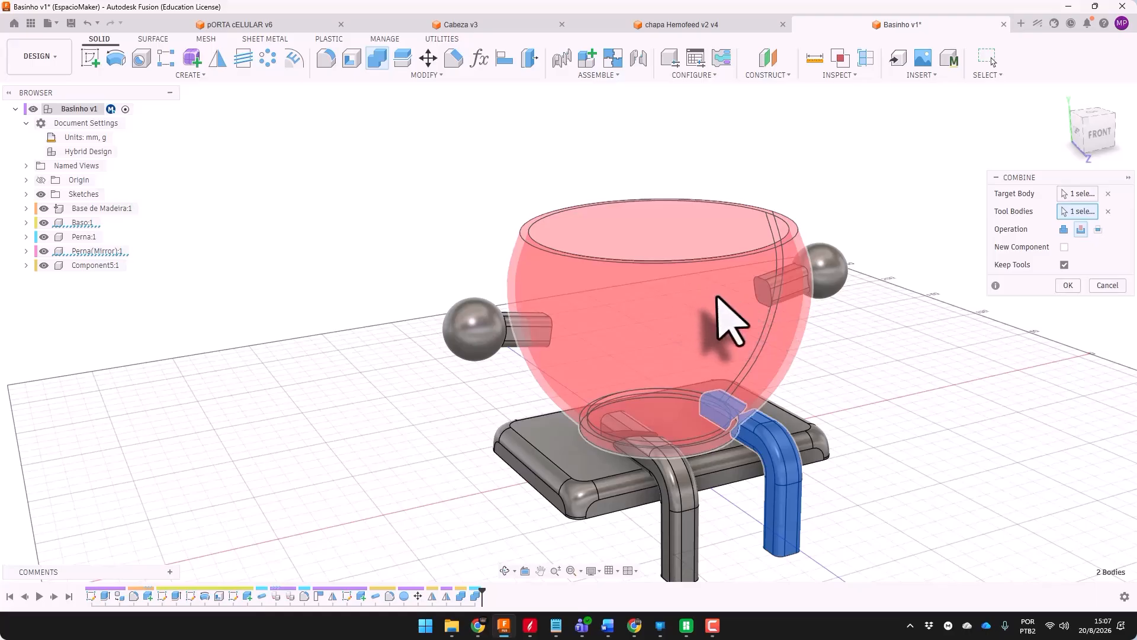
left_click(1067, 285)
Find the two leg pieces inside the cup in the browser and hide Body1 of both Perna and Perna(Mirror)
middle_click_drag(894, 393, 888, 447, "shift")
right_click(724, 398)
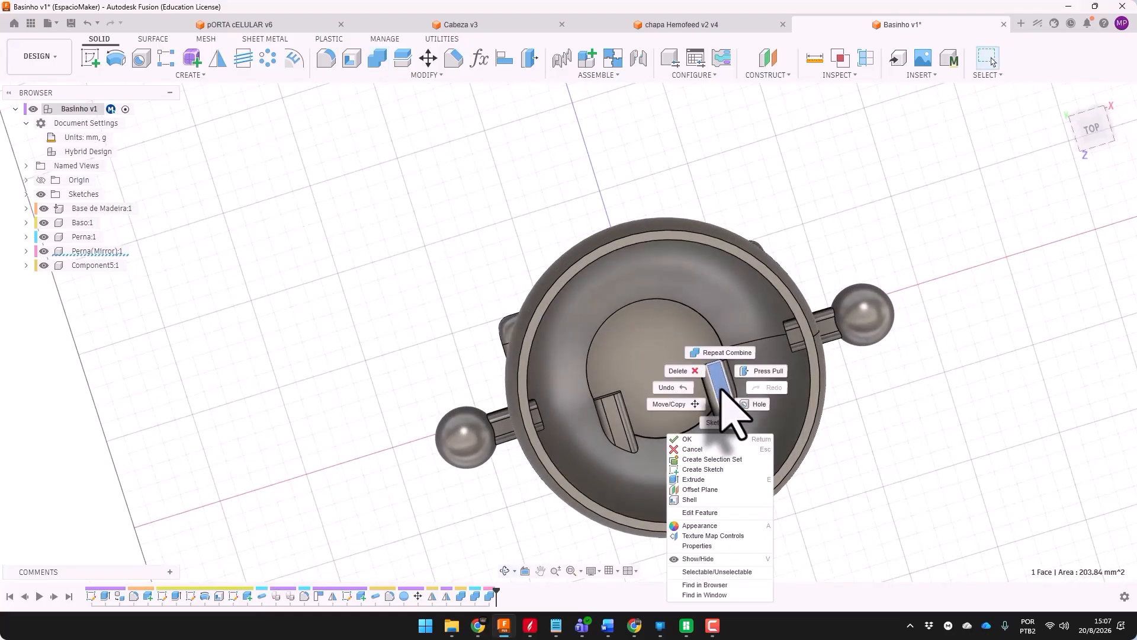
left_click(708, 585)
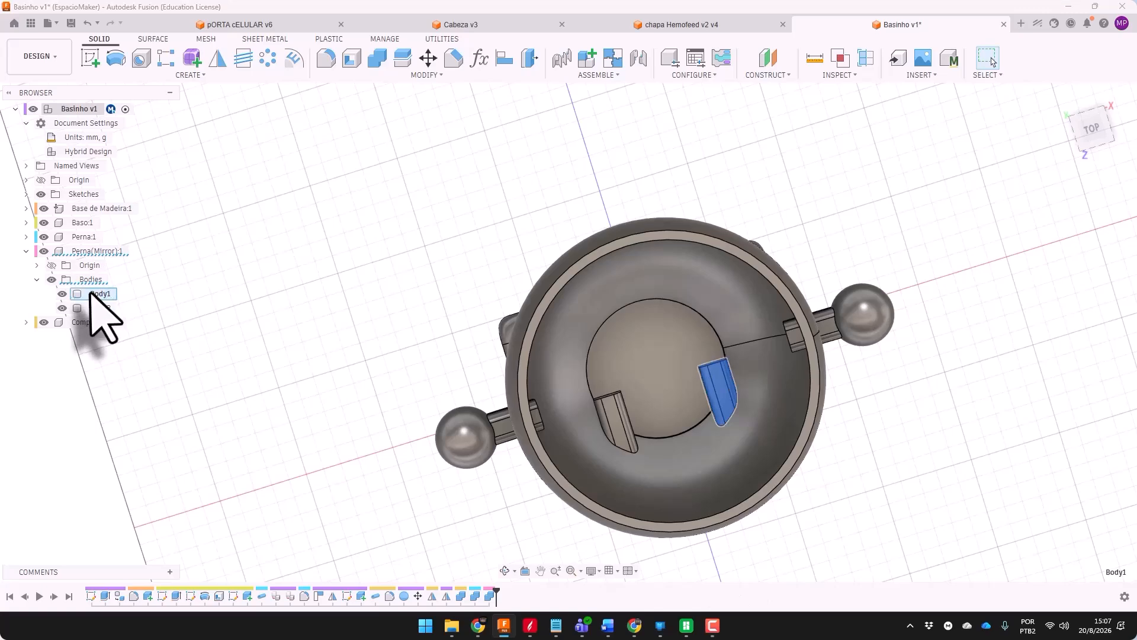
left_click(63, 294)
middle_click_drag(284, 372, 300, 350, "shift")
left_click(300, 350)
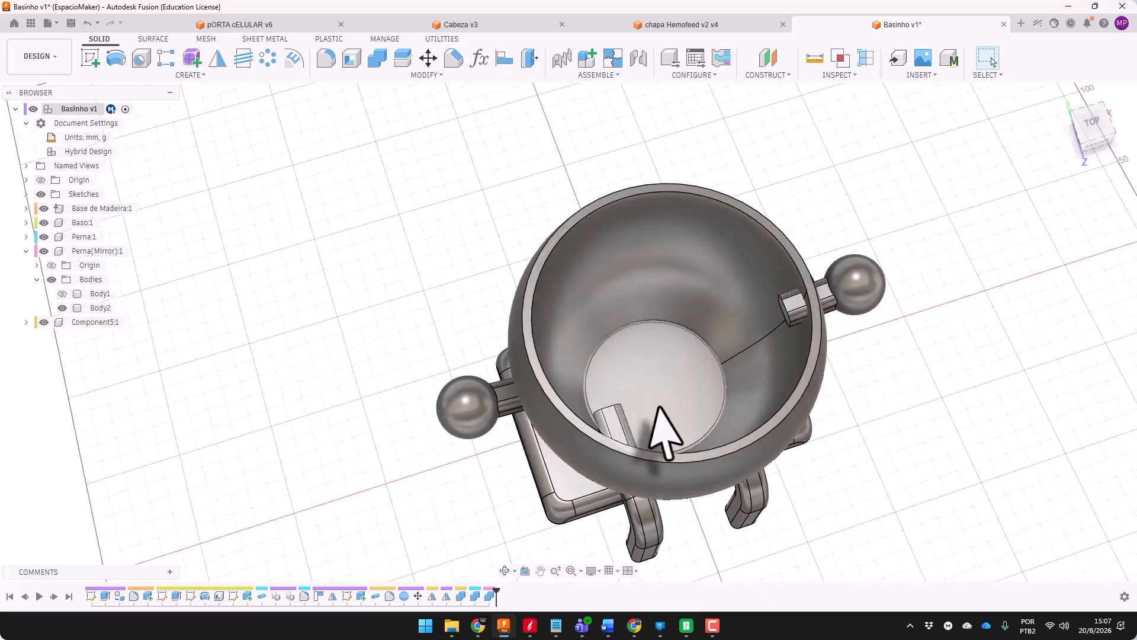
right_click(617, 420)
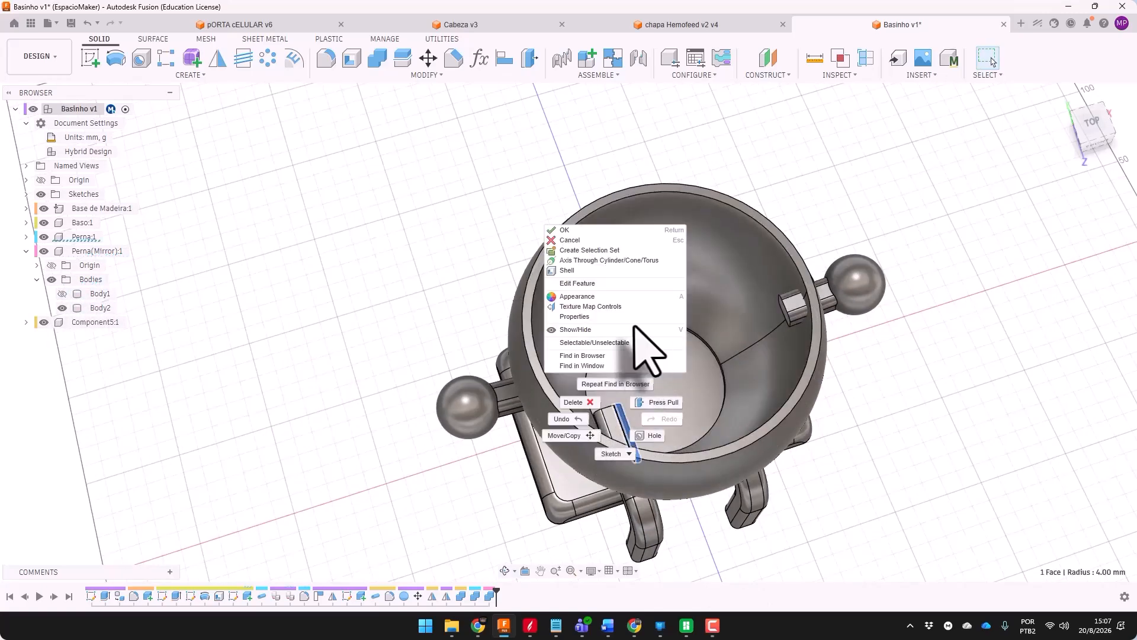
left_click(606, 356)
left_click(62, 279)
middle_click_drag(292, 317, 432, 325, "shift")
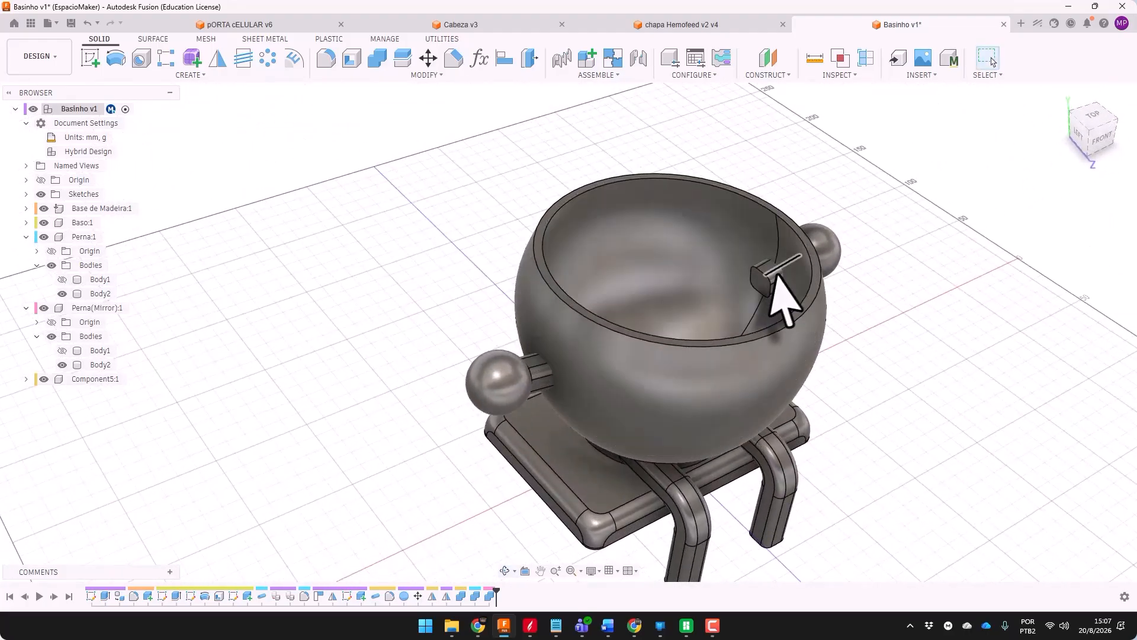
Cut the mirrored arm with the cup as the tool body using Combine, keeping the tool
left_click(377, 59)
middle_click_drag(865, 273, 781, 260, "shift")
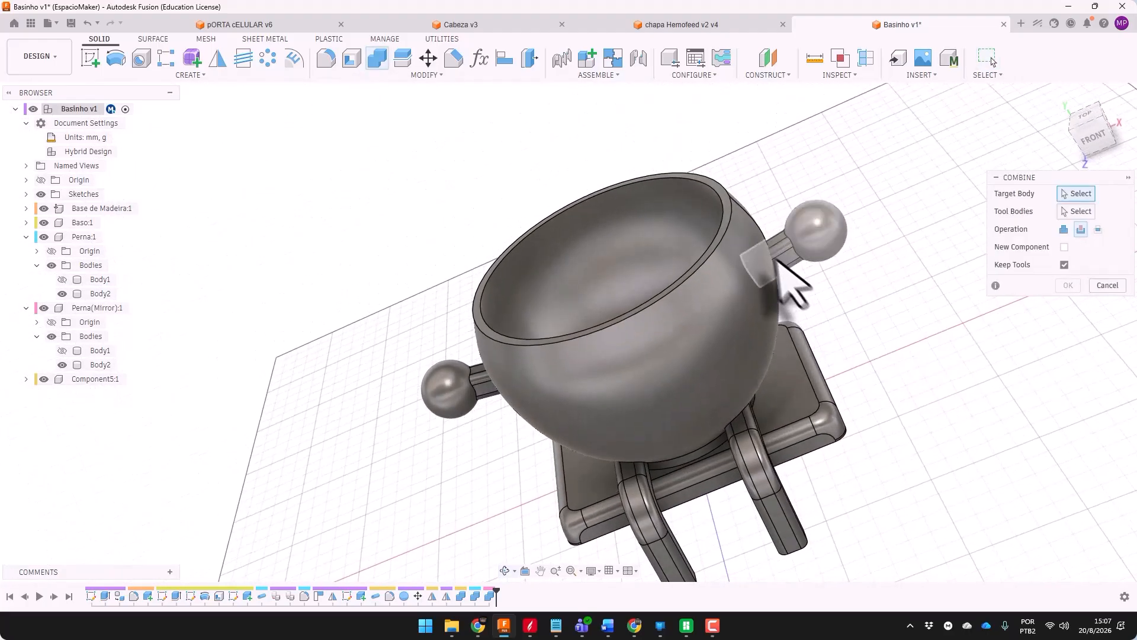
left_click(776, 256)
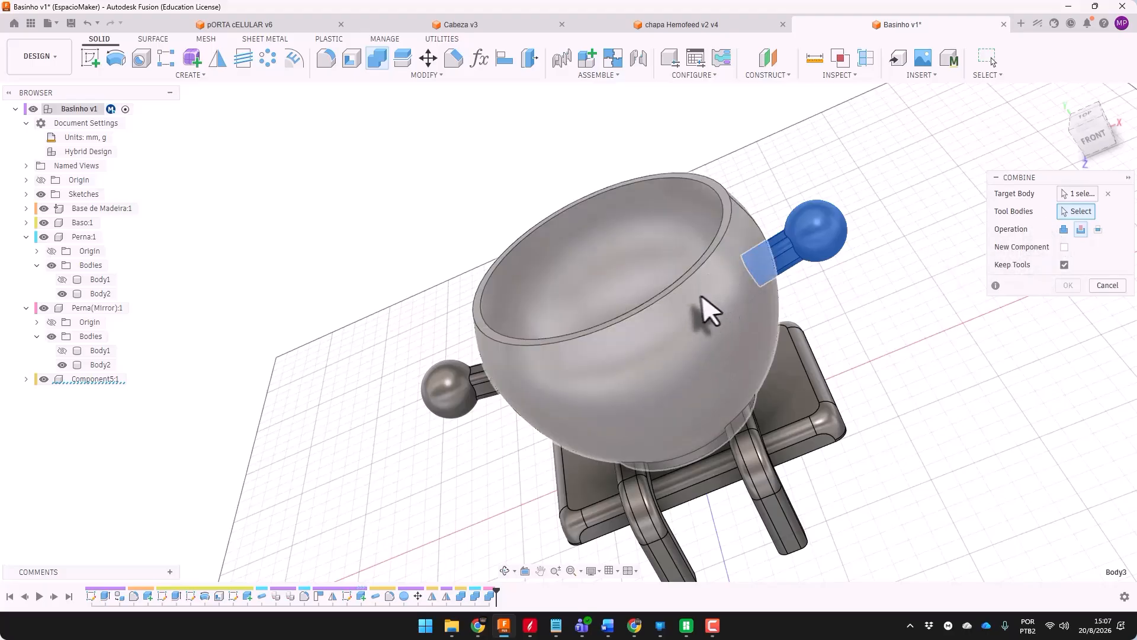
left_click(706, 304)
left_click(1067, 285)
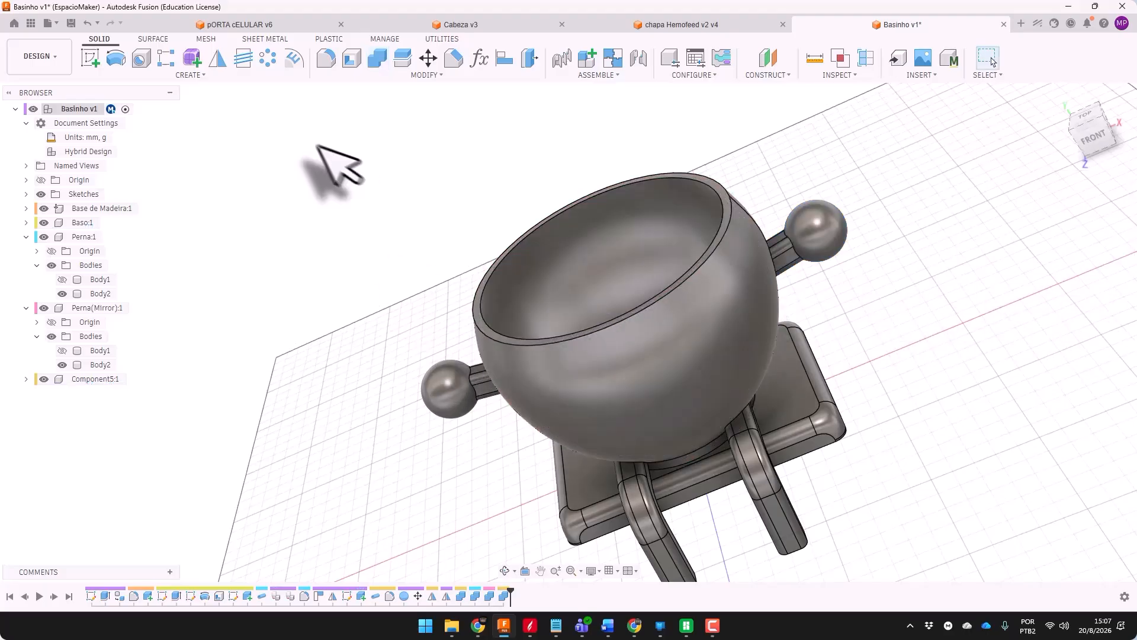
Cut the original arm with the cup as the tool body using Combine, with Keep Tools enabled
left_click(377, 59)
left_click(468, 385)
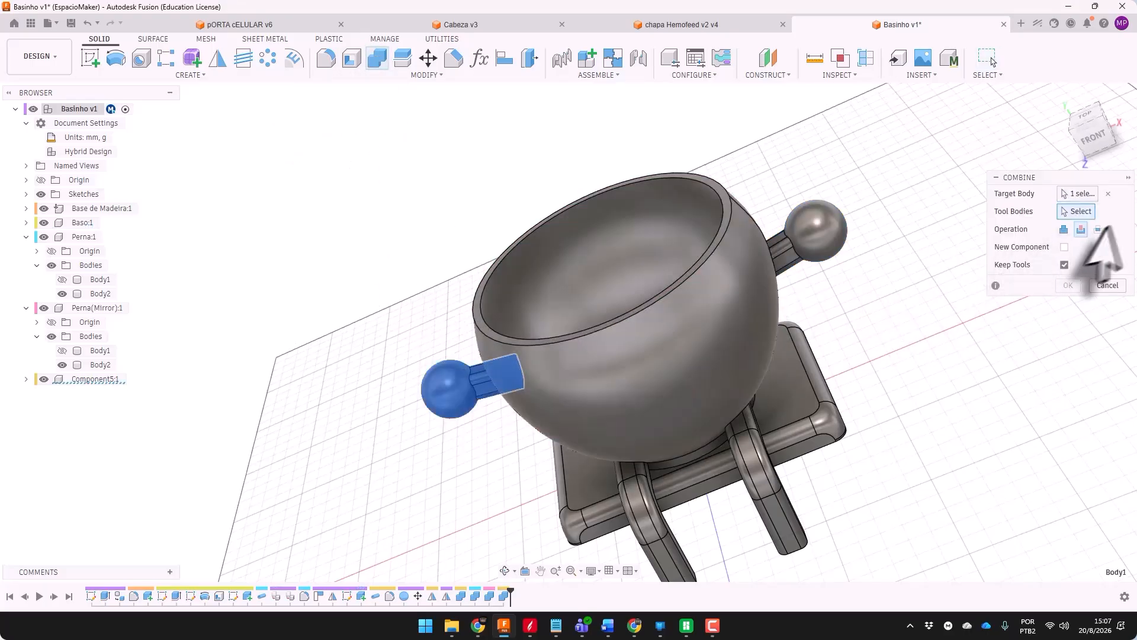
left_click(664, 335)
left_click(1068, 285)
Locate the arm pieces inside the cup in the browser and hide Body1 and Body3 of Component5
middle_click_drag(924, 313, 791, 290, "shift")
right_click(794, 290)
left_click(802, 491)
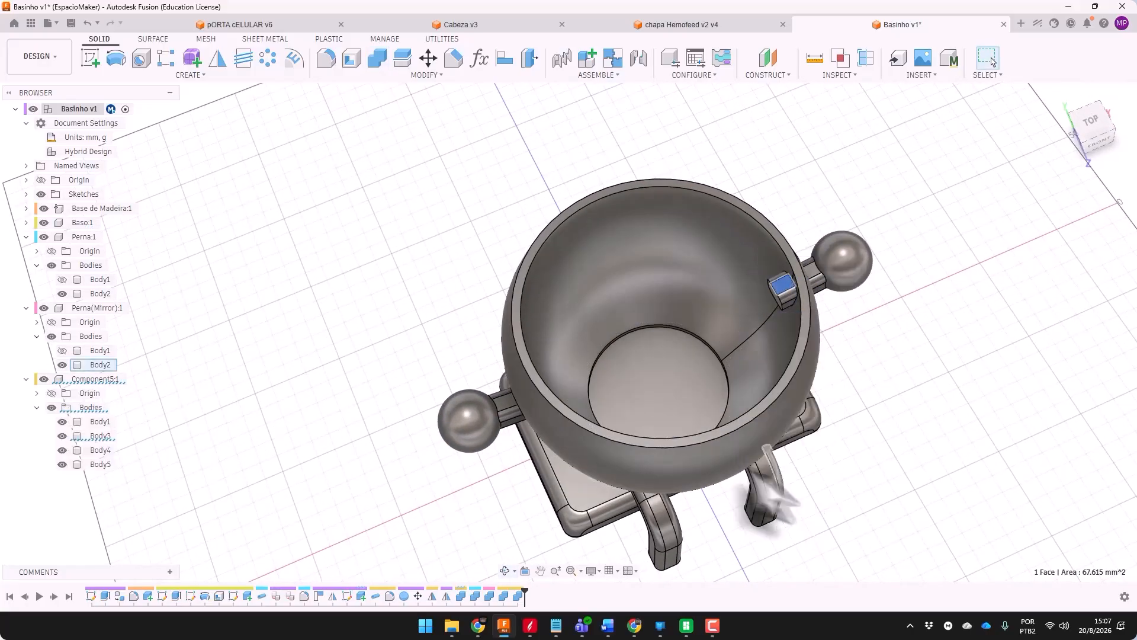
middle_click_drag(299, 426, 511, 418, "shift")
left_click(62, 422)
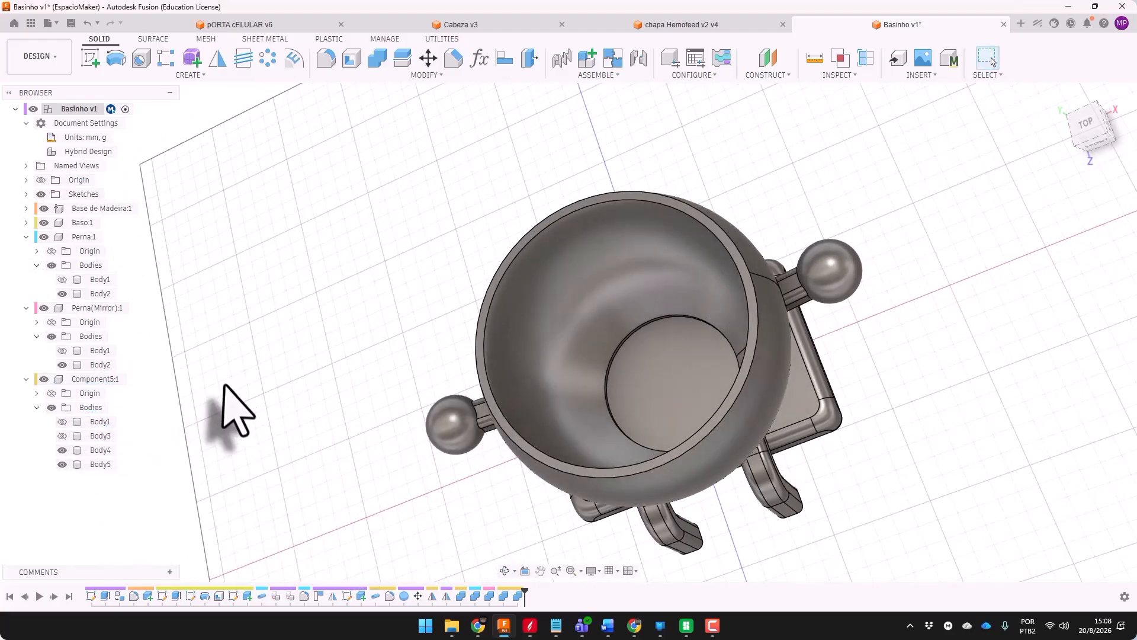
middle_click_drag(278, 420, 178, 385, "shift")
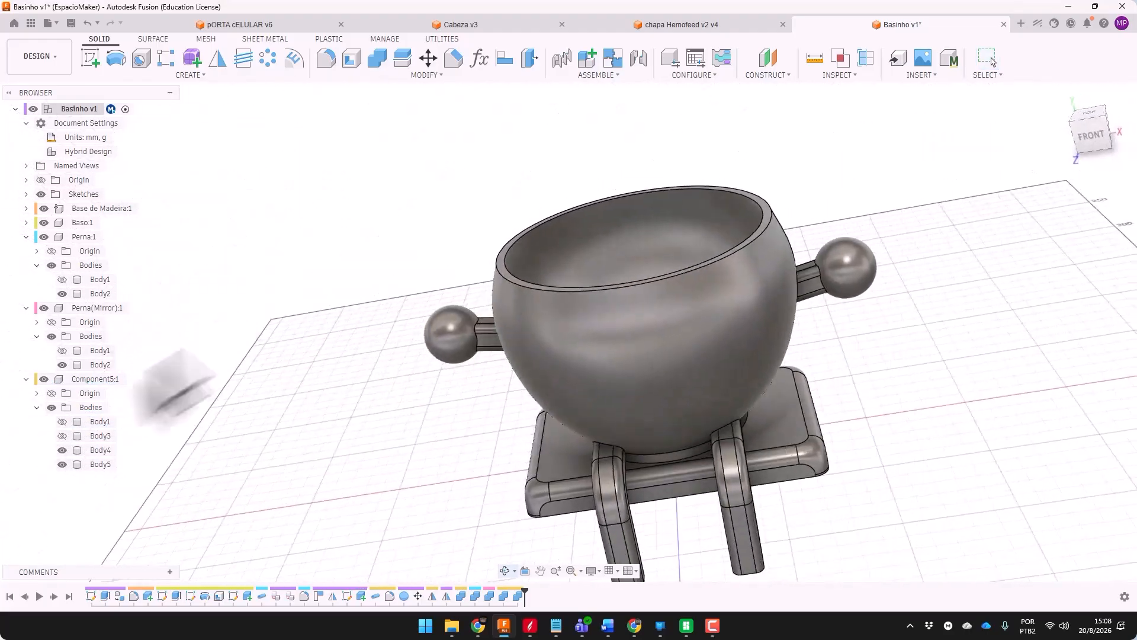
Remove the hidden inner pieces of the arms and legs: Body1 and Body3 in Component5, and Body1 in Perna and Perna(Mirror)
right_click(101, 436)
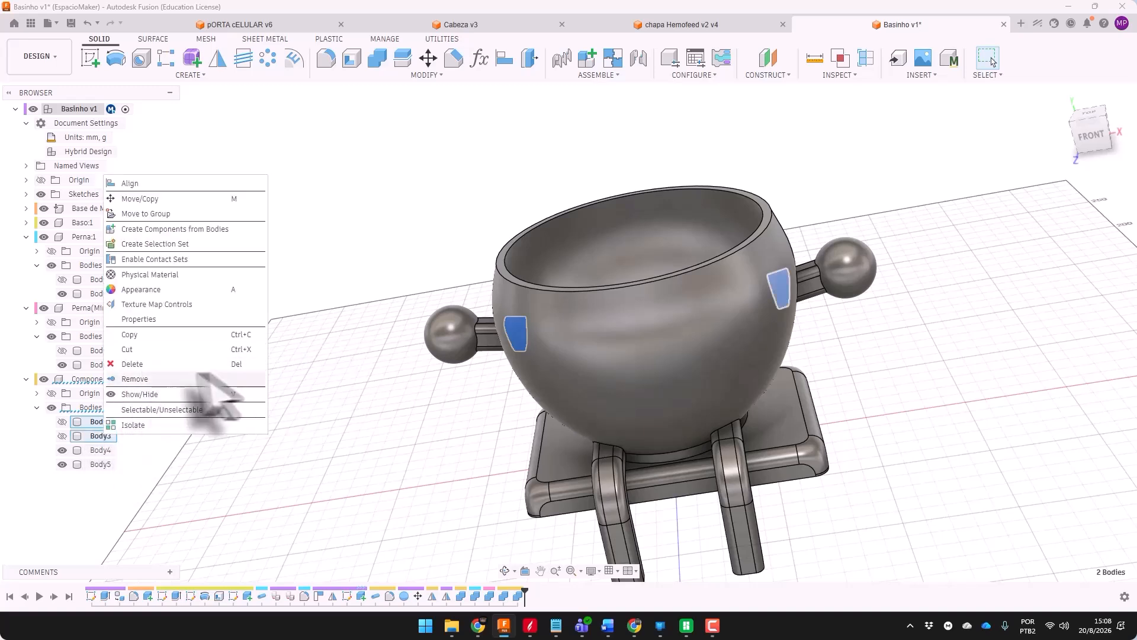
left_click(153, 380)
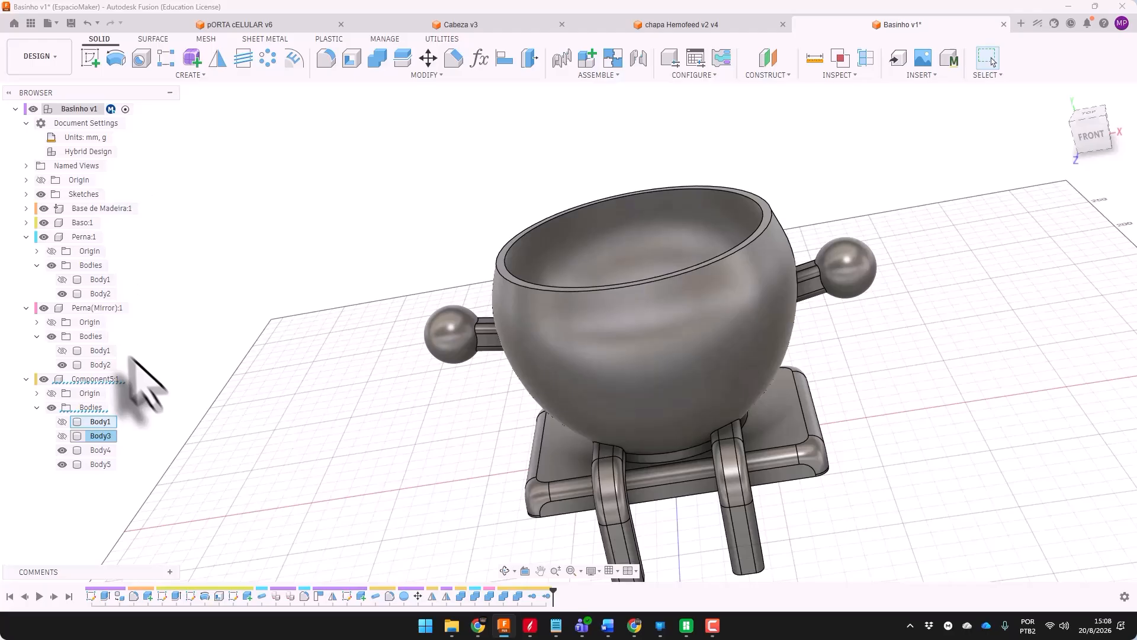
right_click(94, 279)
left_click(145, 497)
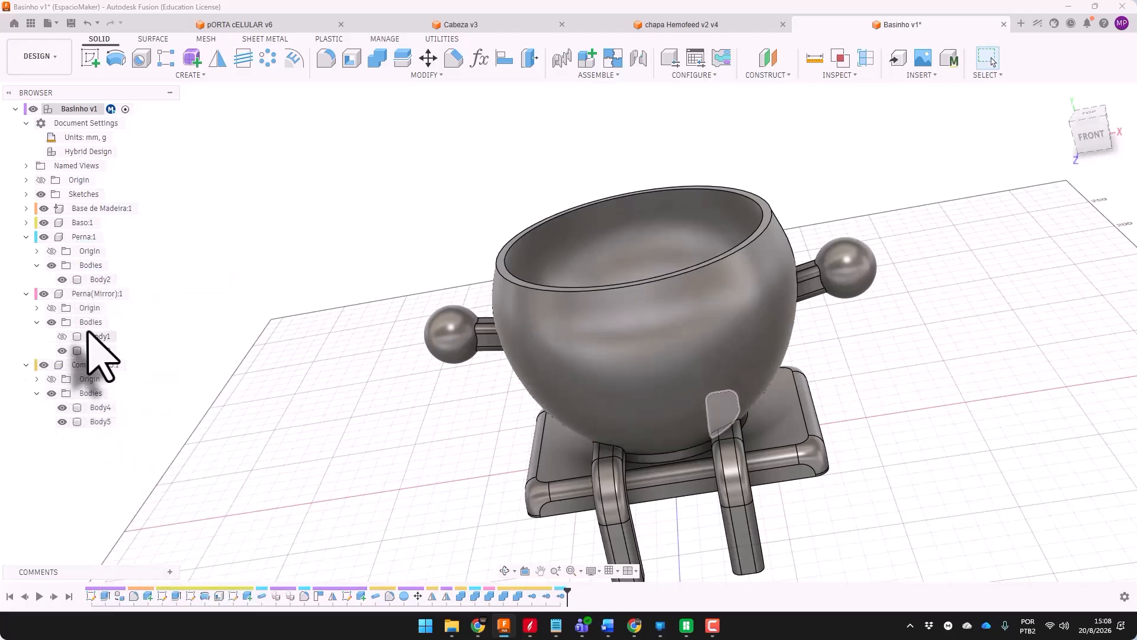
right_click(93, 336)
left_click(144, 222)
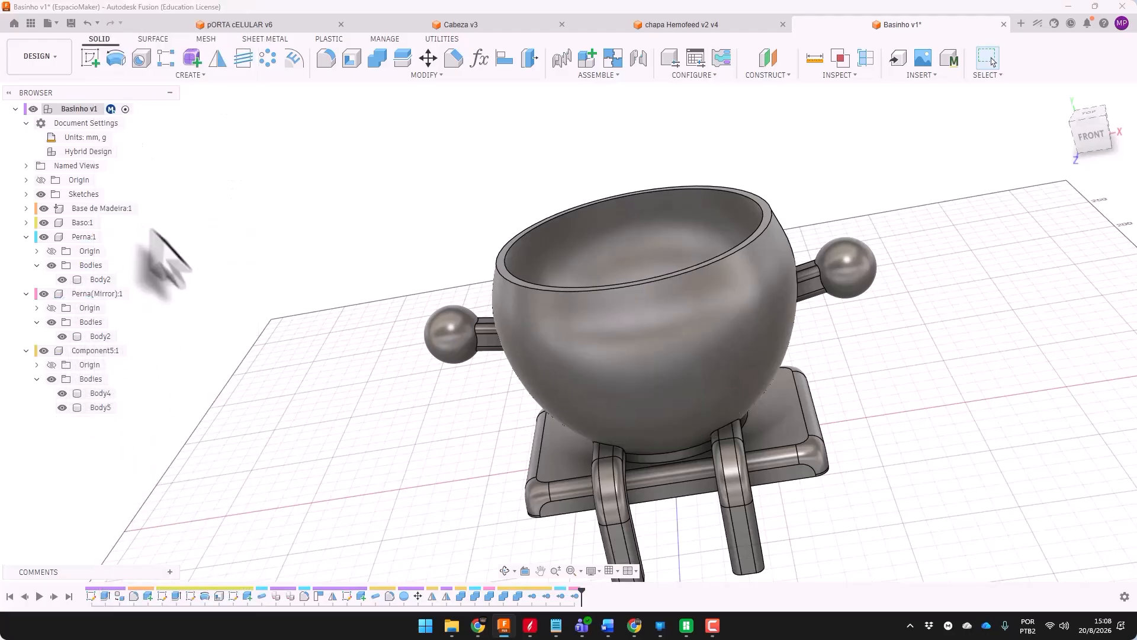
left_click(26, 236)
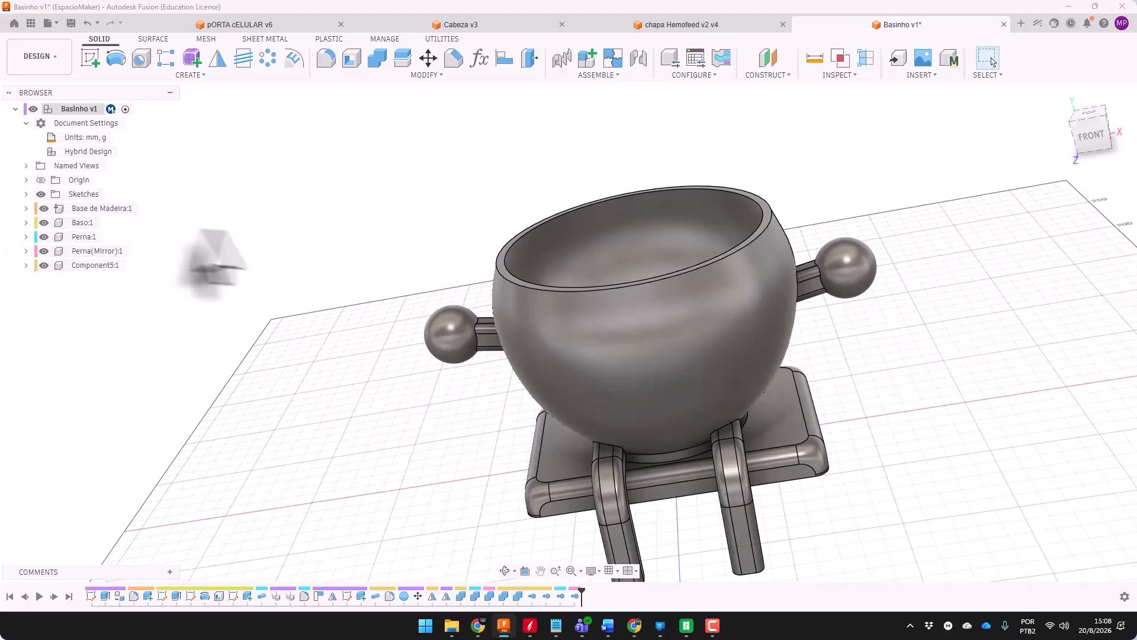
Fillet the inner and outer edges of the cup's rim
middle_click_drag(300, 343, 279, 315, "shift")
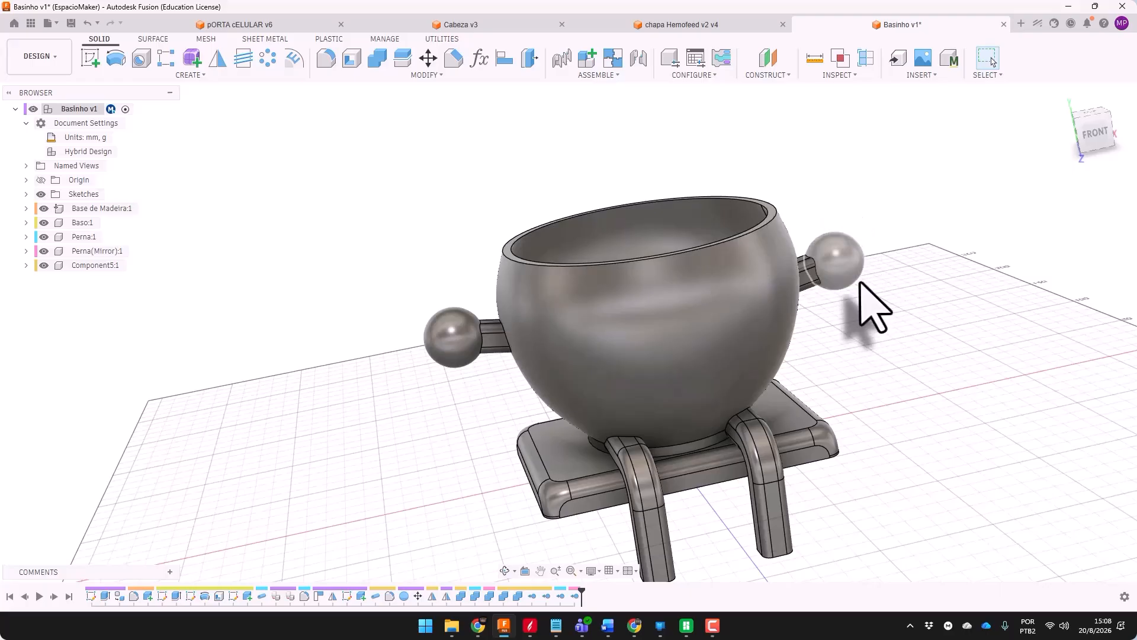
middle_click_drag(860, 283, 521, 121, "shift")
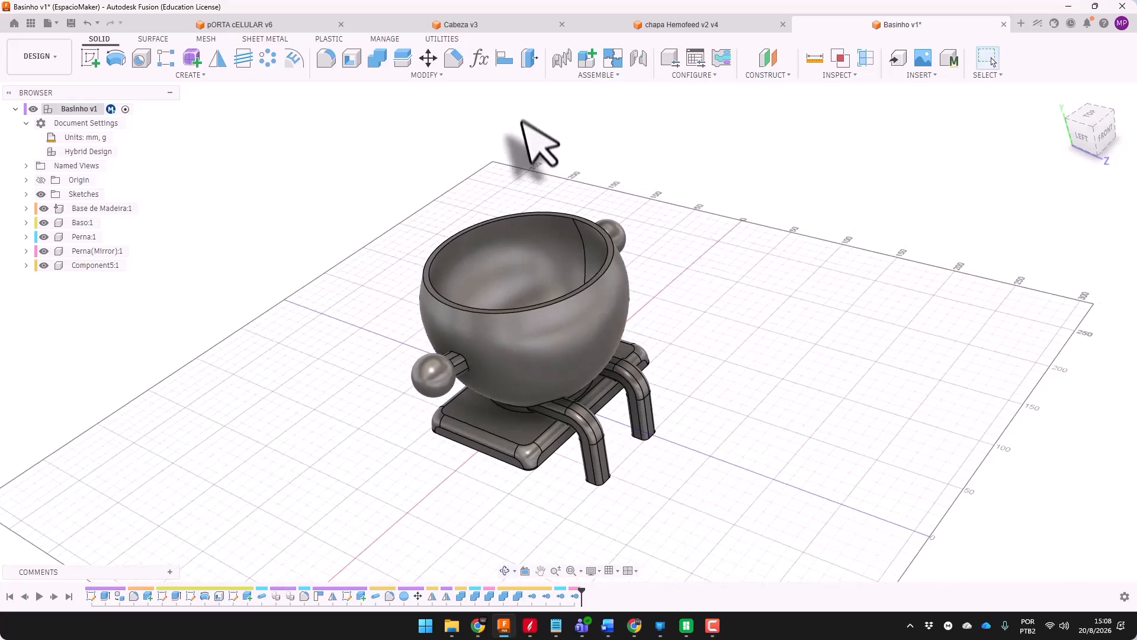
left_click(325, 58)
scroll(520, 228, "up", 3)
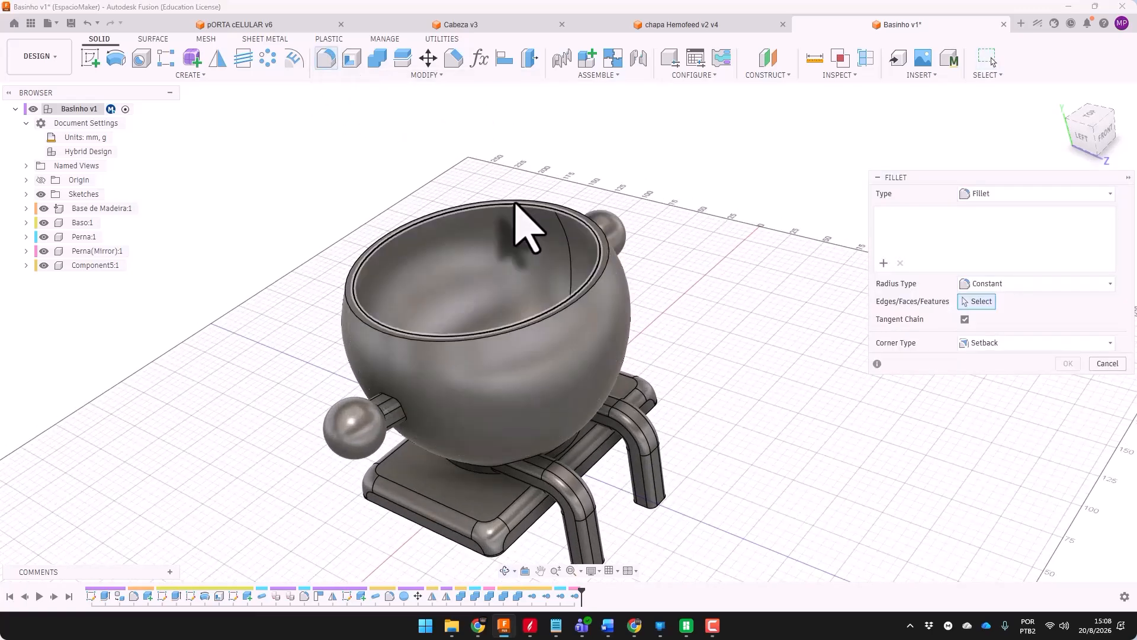
left_click(515, 203)
left_click(546, 204)
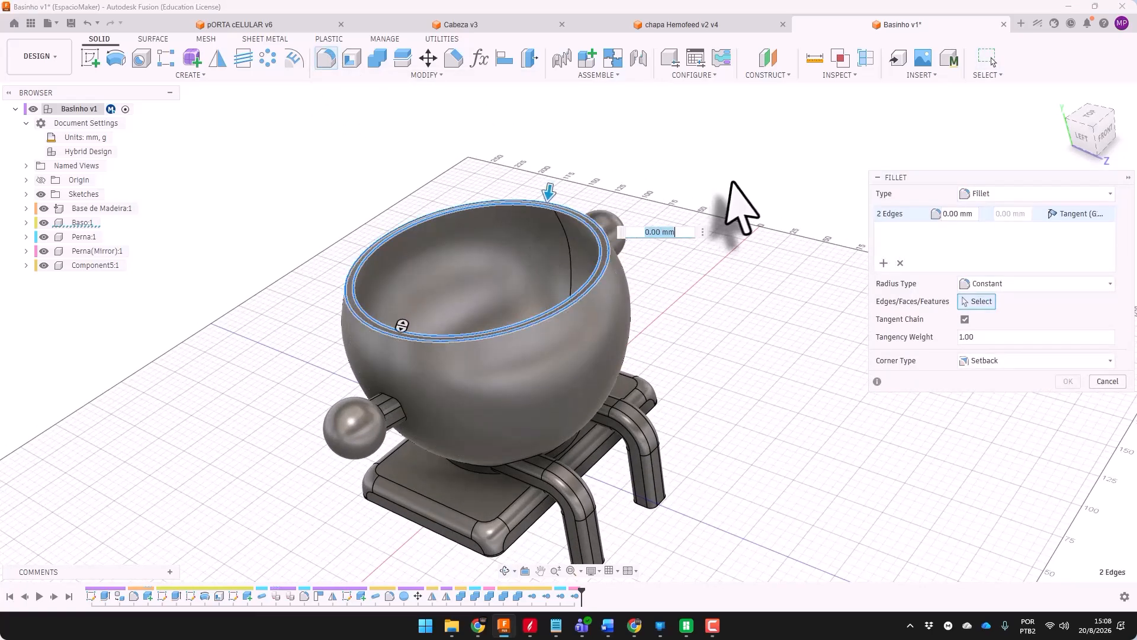
key("Return")
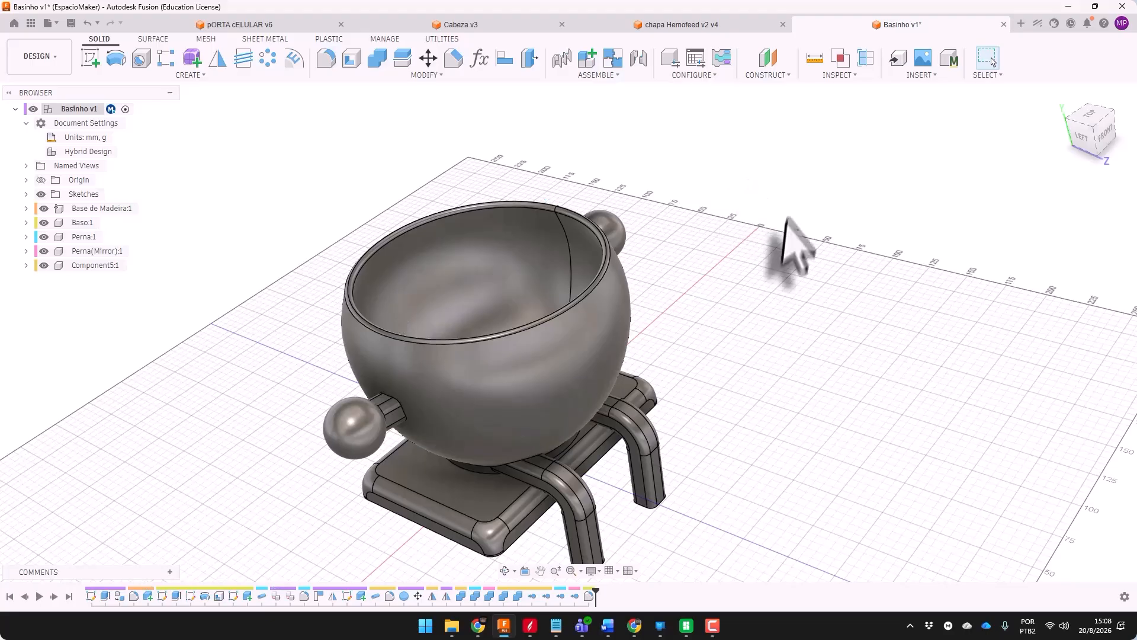
middle_click_drag(784, 218, 781, 254, "shift")
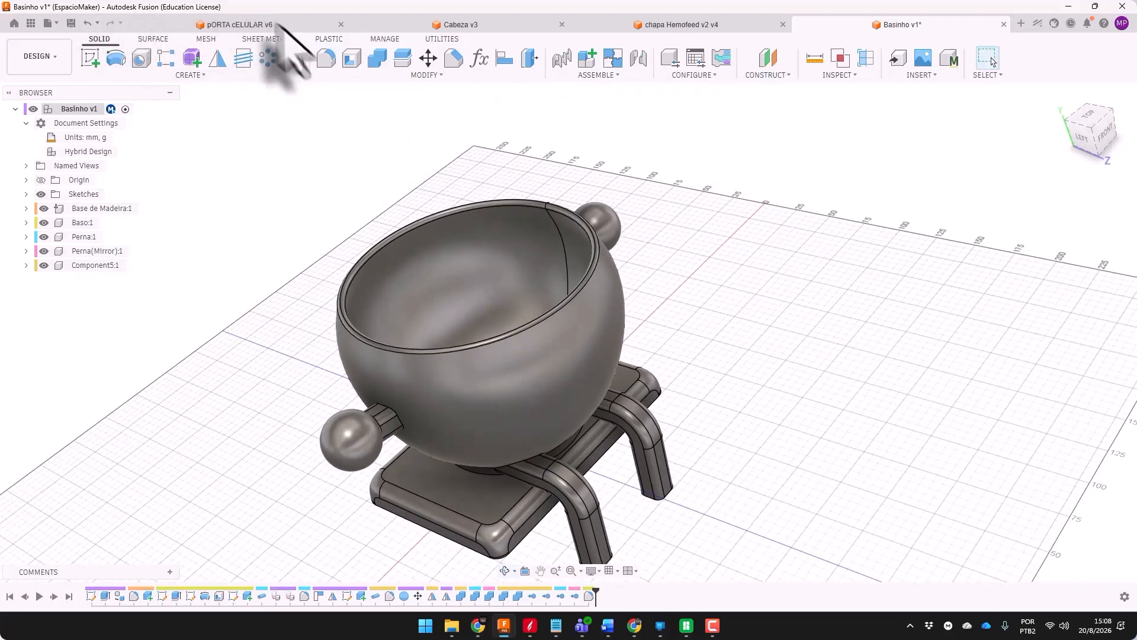
left_click(384, 62)
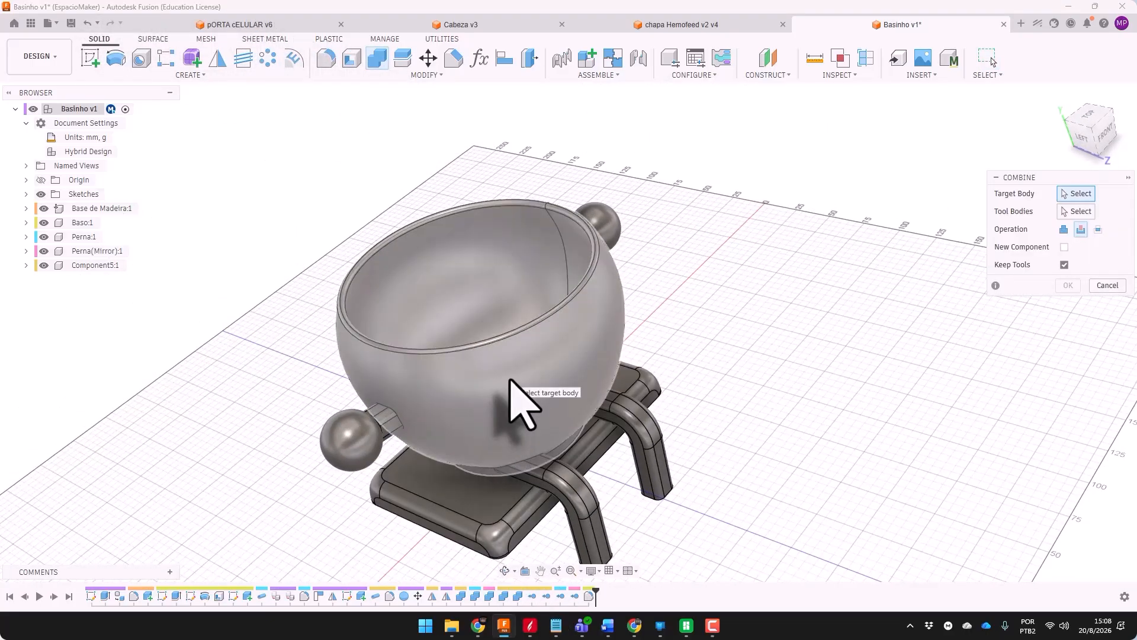
left_click(610, 288)
middle_click_drag(610, 287, 649, 287, "shift")
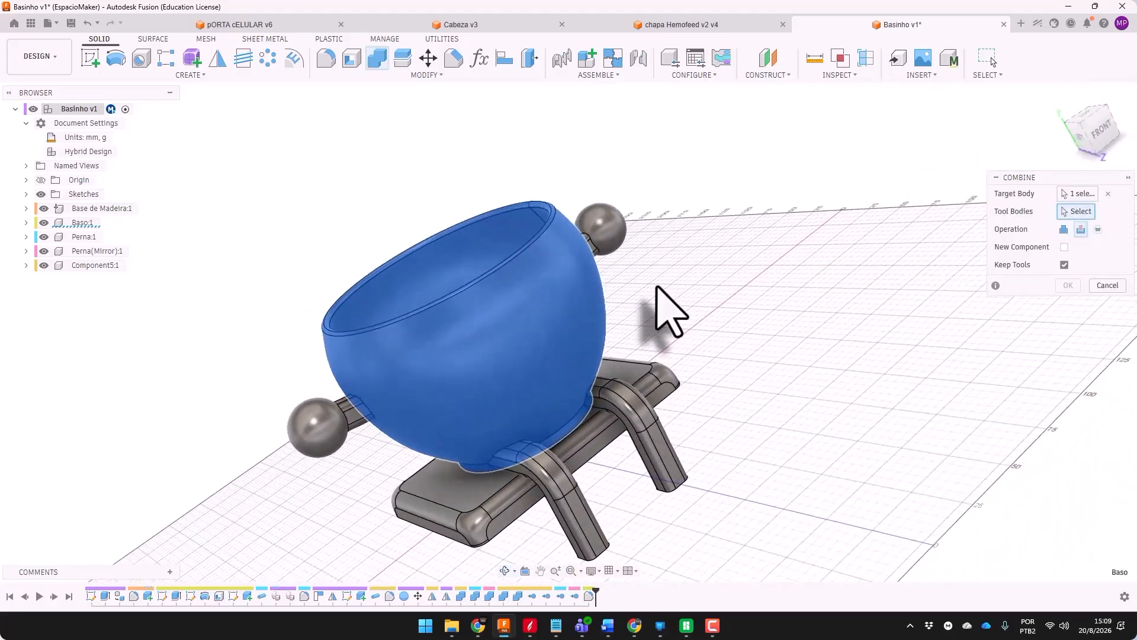
key("Escape")
Start a sketch on the leg's outer side face and draw a 3 mm diameter circle in the knee bend
middle_click_drag(719, 330, 782, 325, "shift")
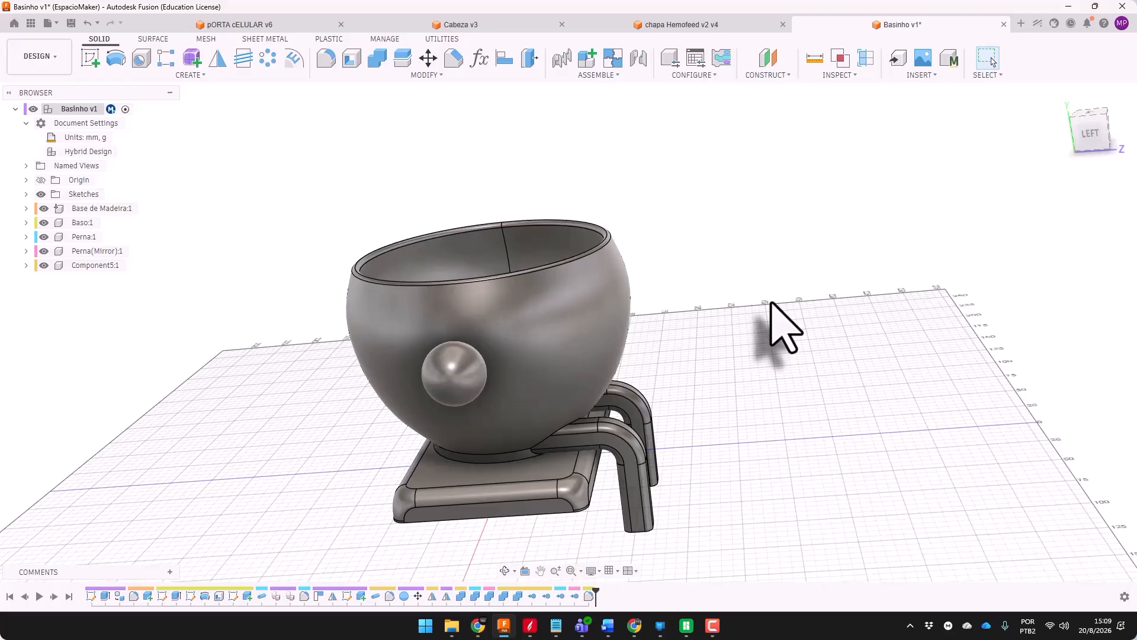
middle_click_drag(835, 367, 670, 310, "shift")
middle_click_drag(562, 329, 654, 298, "shift")
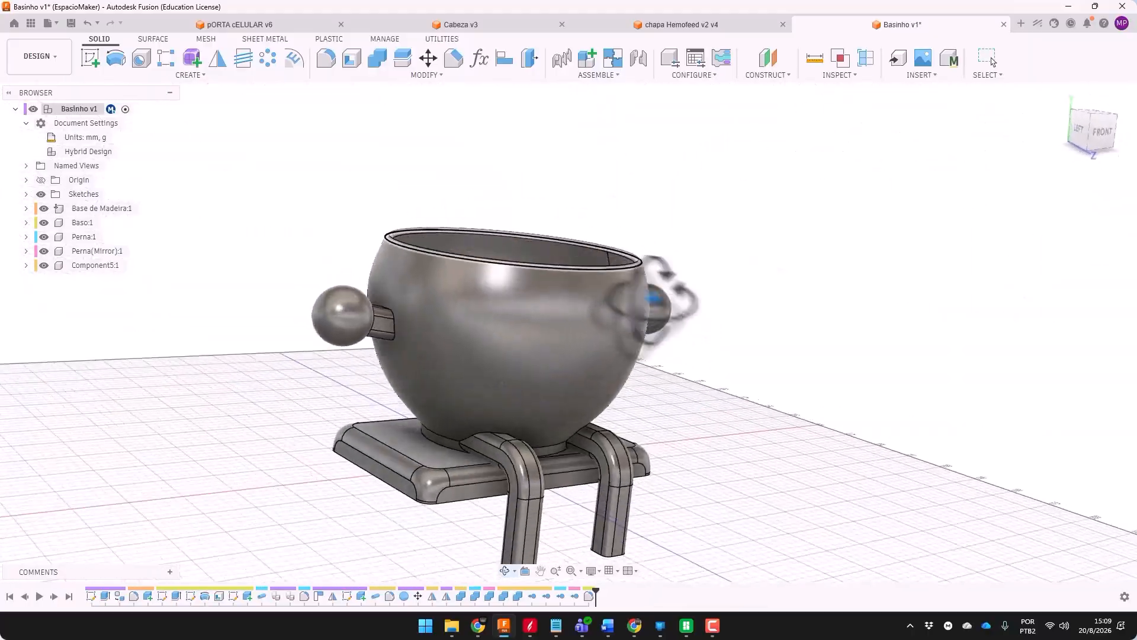
scroll(602, 465, "up", 5)
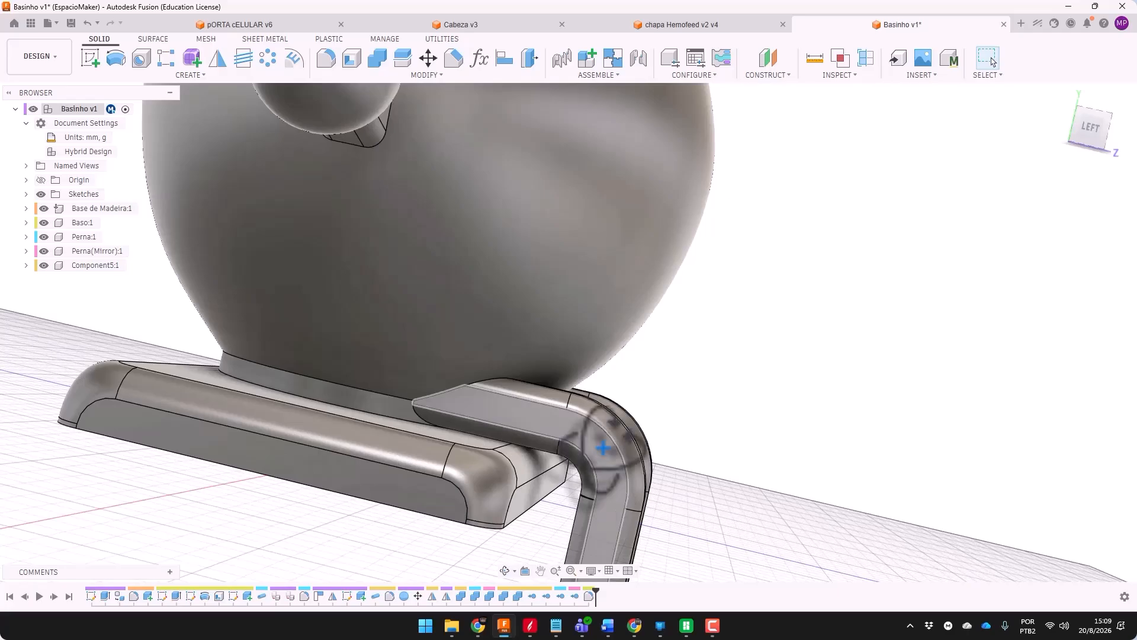
mouse_move(602, 447)
middle_mouse_down("shift")
mouse_move(546, 462)
mouse_move(541, 533)
mouse_move(541, 464)
mouse_move(624, 458)
mouse_move(629, 521)
mouse_move(598, 406)
mouse_move(589, 464)
mouse_move(599, 472)
mouse_move(579, 470)
mouse_move(616, 452)
mouse_move(604, 452)
middle_mouse_up("shift")
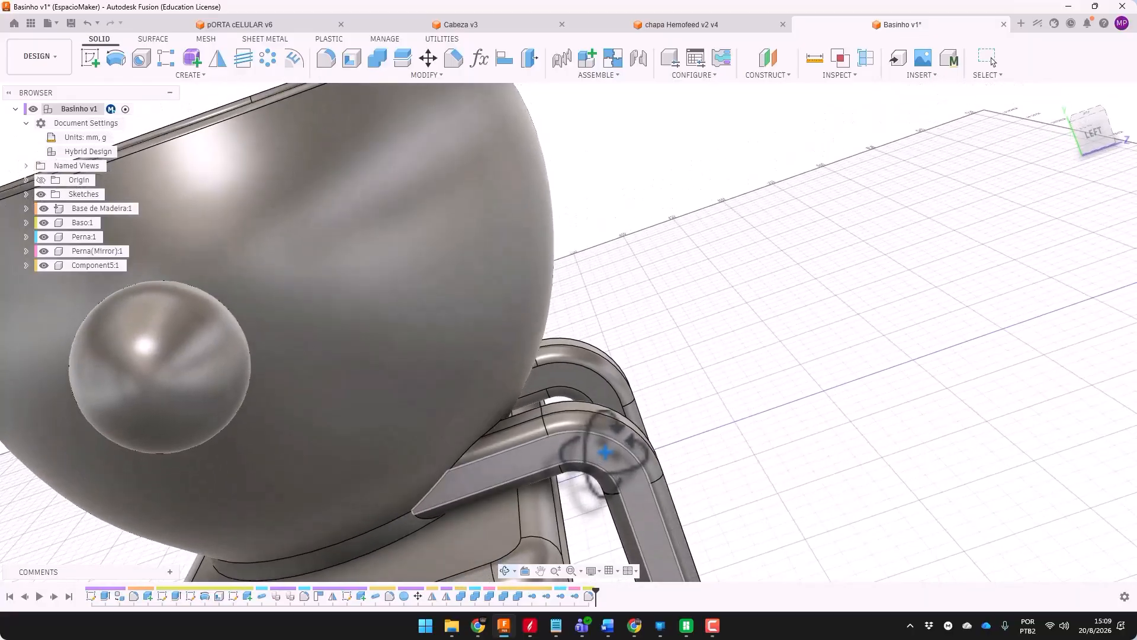
left_click(89, 58)
scroll(774, 299, "up", 5)
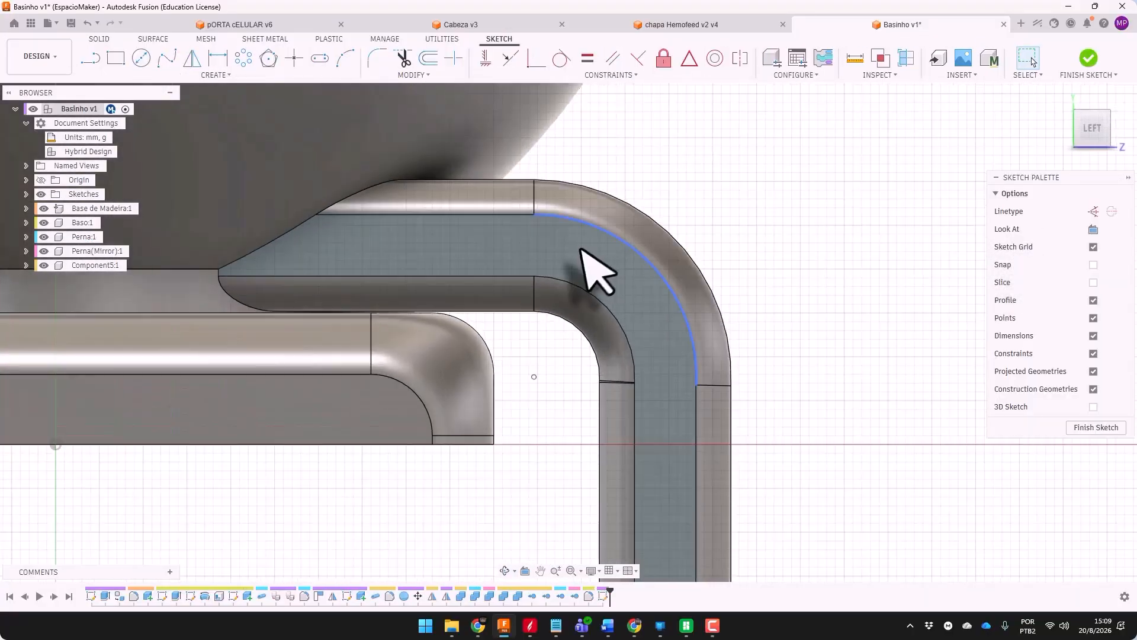
left_click(141, 57)
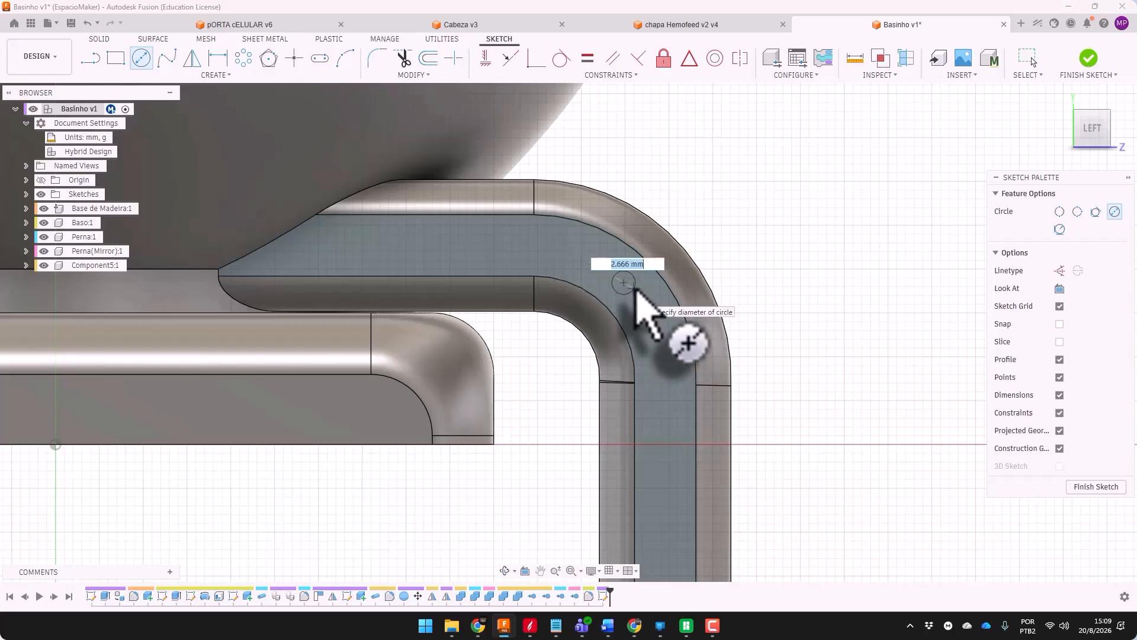
key("Return")
key("Escape")
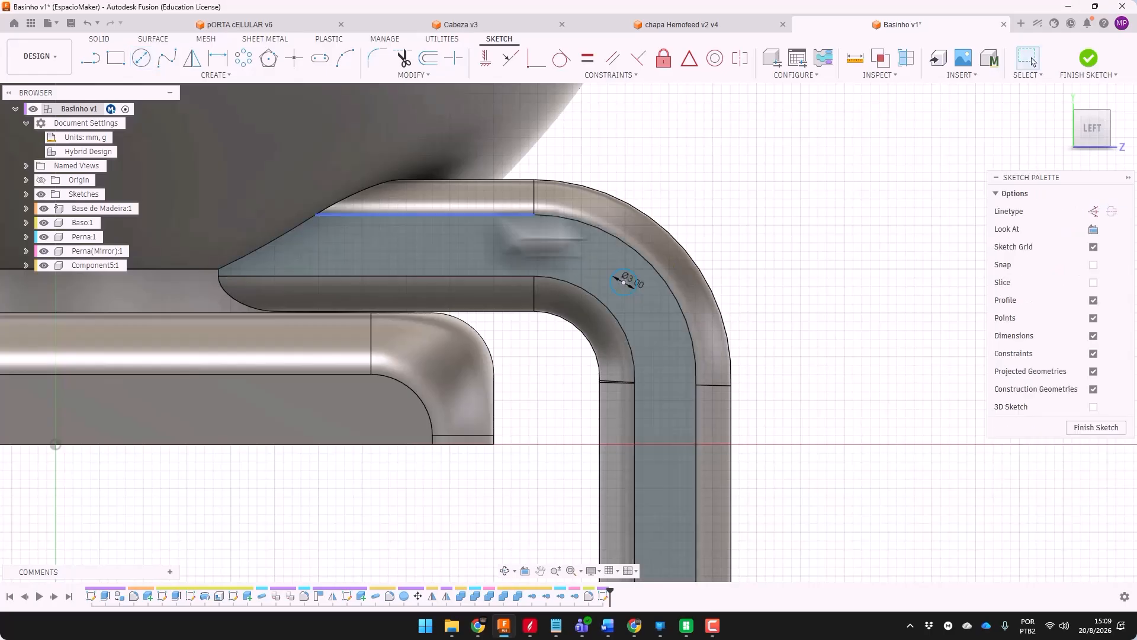
Draw a line across the leg at the start of its bend and offset the outer bend arc 3.5 mm inward
left_click(89, 57)
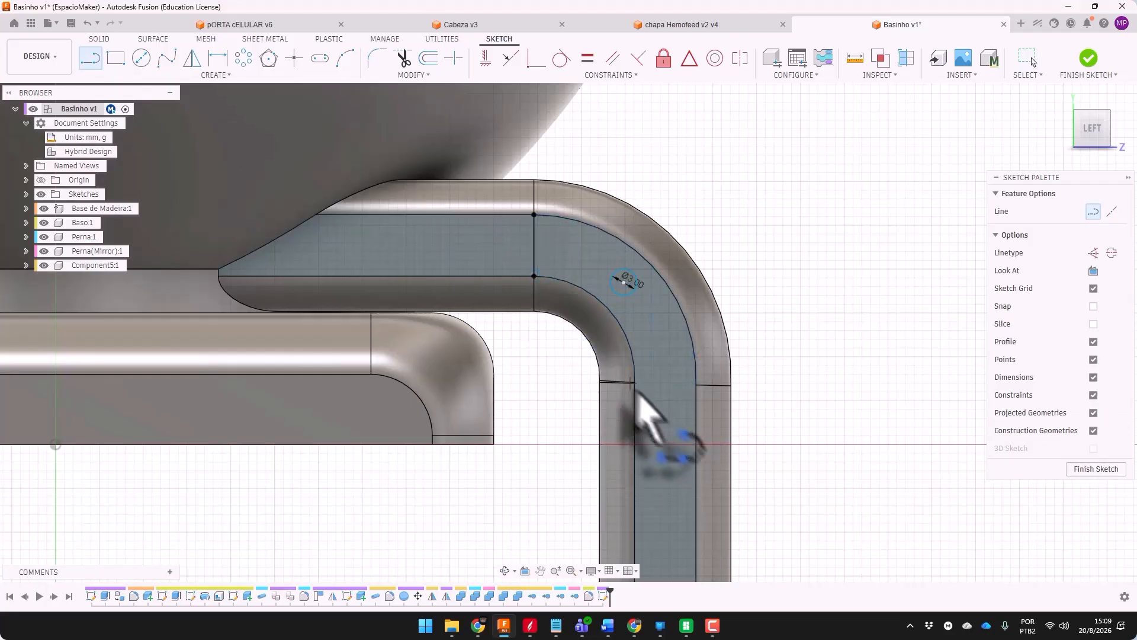
scroll(616, 270, "up", 2)
key("Escape")
left_click(584, 224)
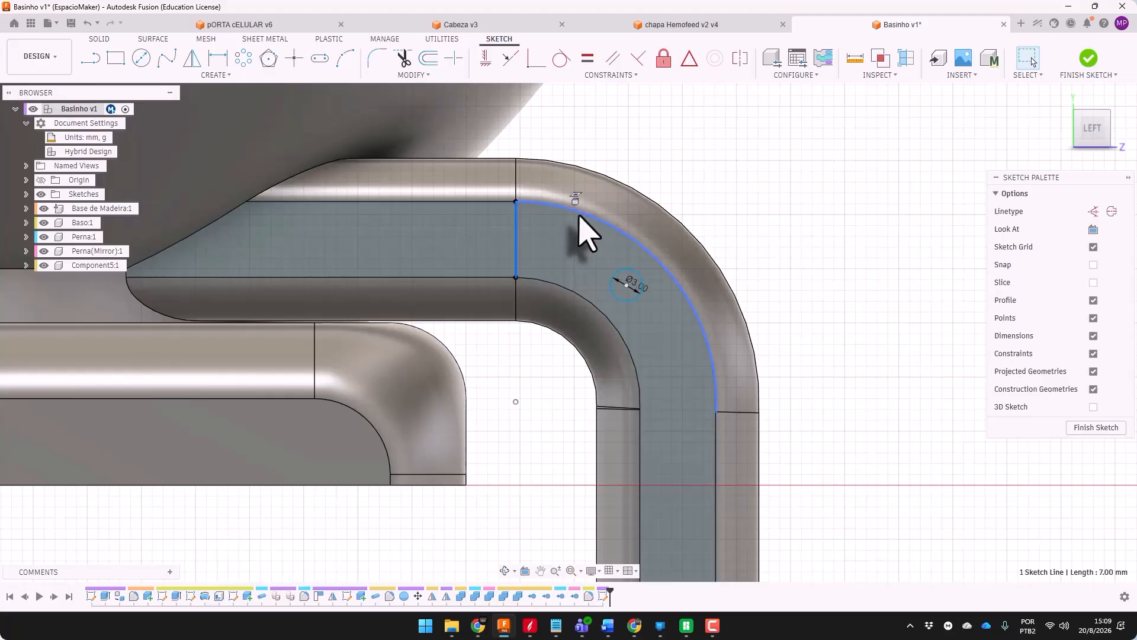
key("o")
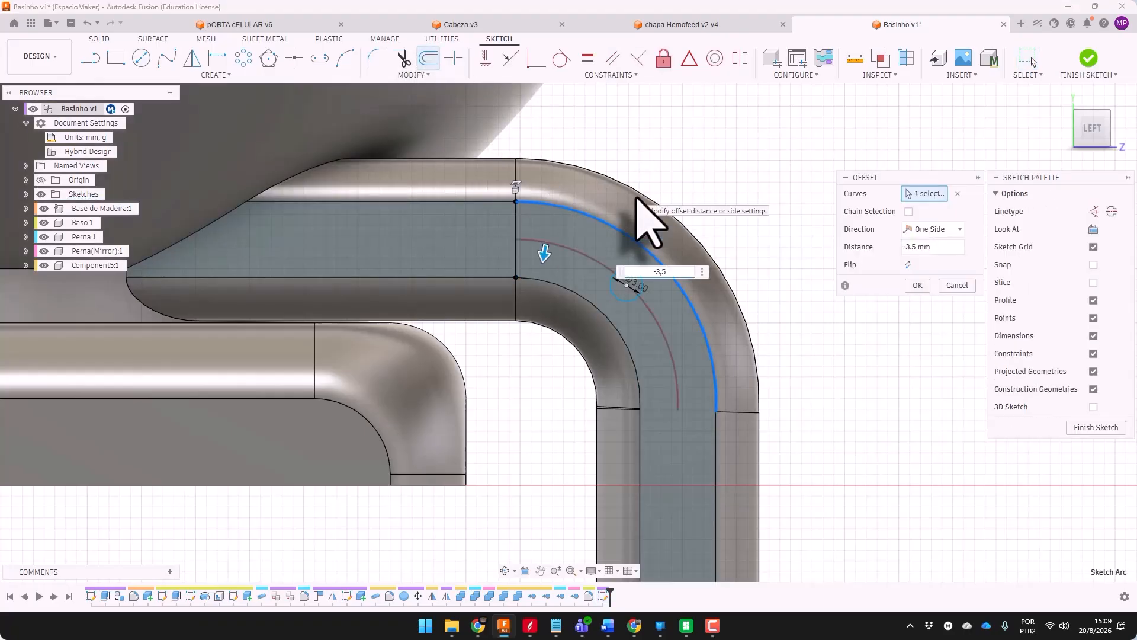
key("Return")
scroll(628, 299, "up", 5)
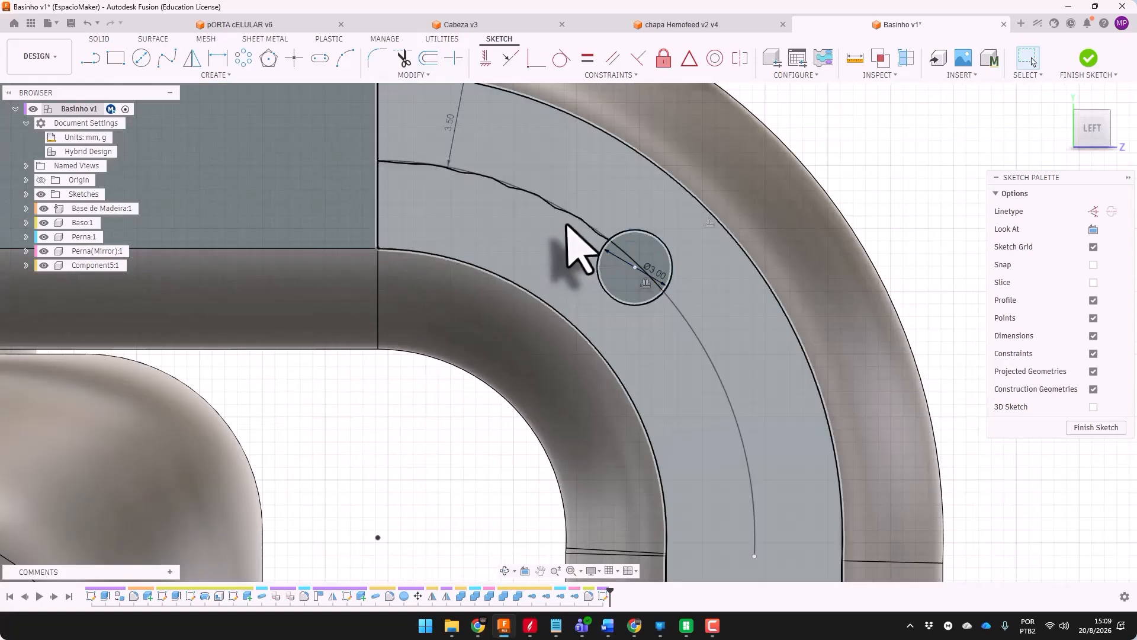
Convert the offset arc to construction geometry and place the 3 mm circle's centre on it
left_click(574, 220)
key("x")
scroll(594, 231, "down", 3)
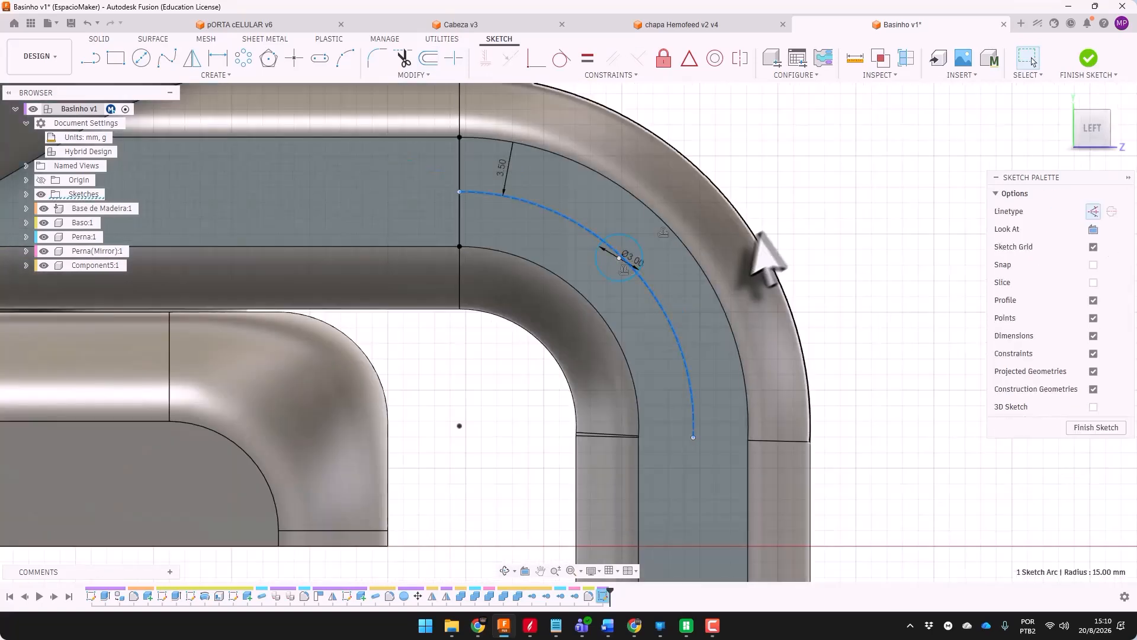
left_click(816, 178)
scroll(636, 223, "up", 3)
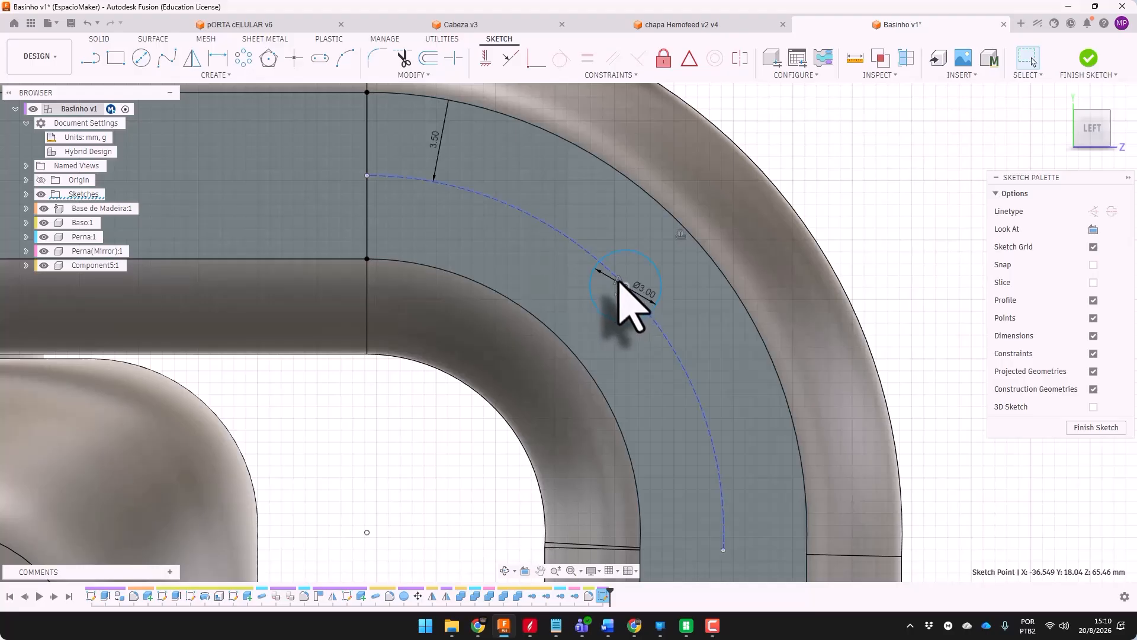
scroll(666, 311, "down", 3)
scroll(622, 290, "up", 3)
key("Escape")
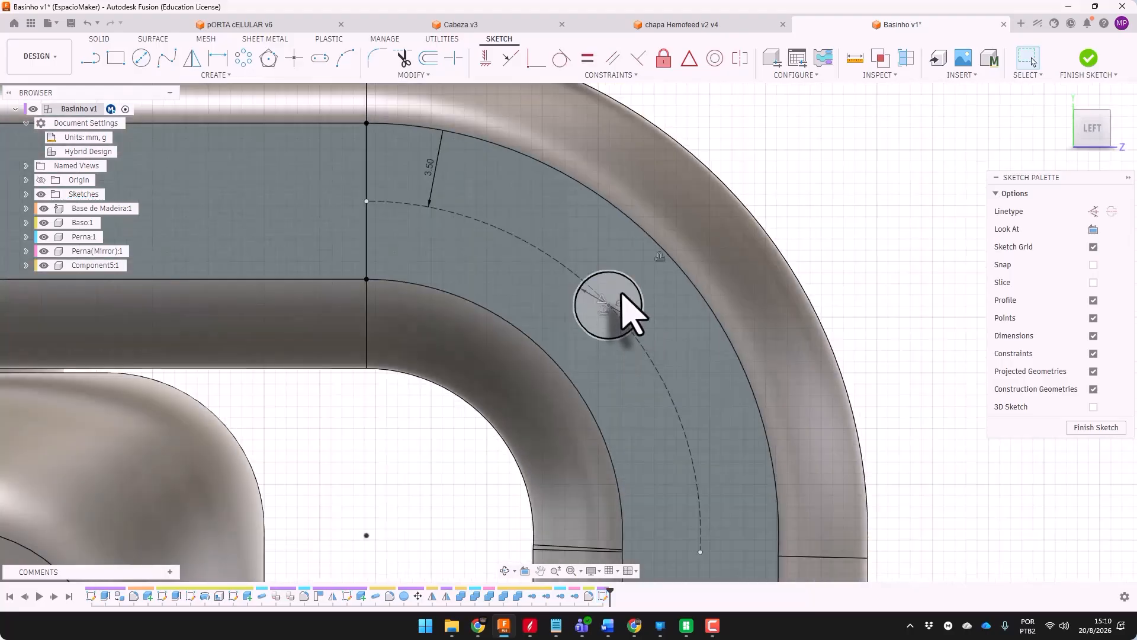
Extrude the 3 mm circle as a cut about 85 mm deep through both legs
left_click(622, 293)
scroll(482, 351, "down", 5)
middle_click_drag(755, 243, 677, 310, "shift")
scroll(551, 308, "down", 1)
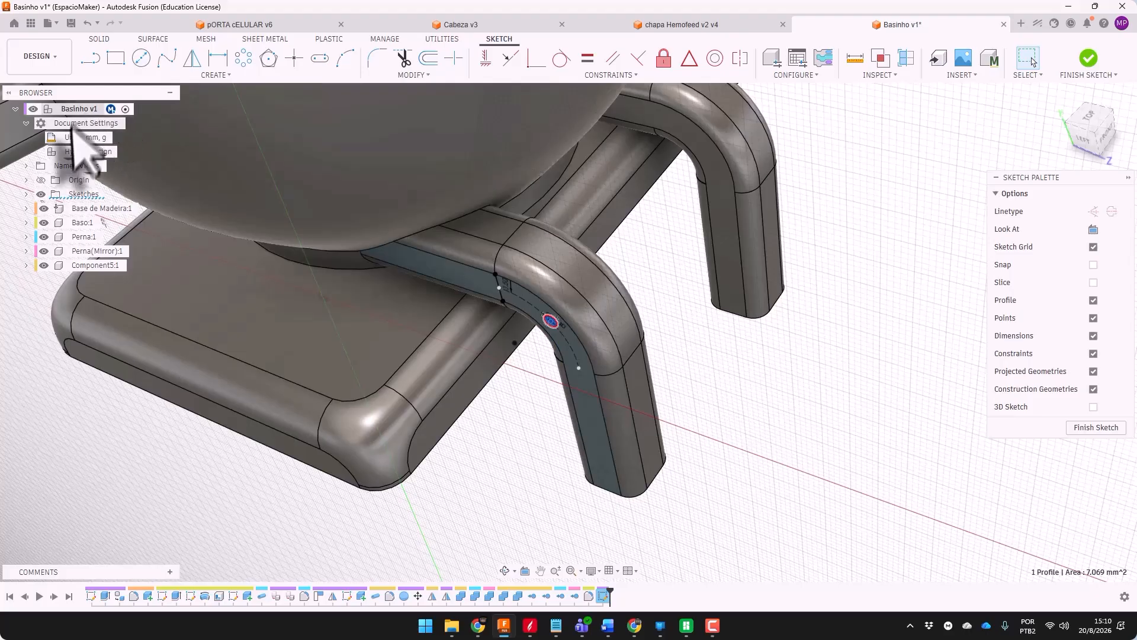
key("e")
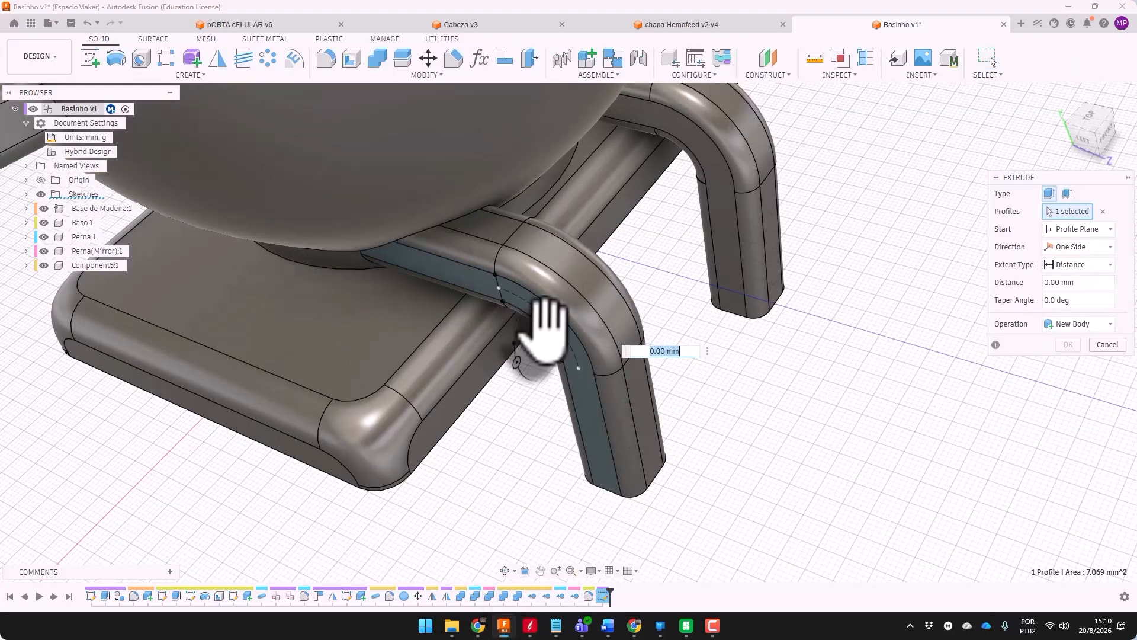
left_click_drag(542, 328, 783, 111)
scroll(728, 338, "down", 3)
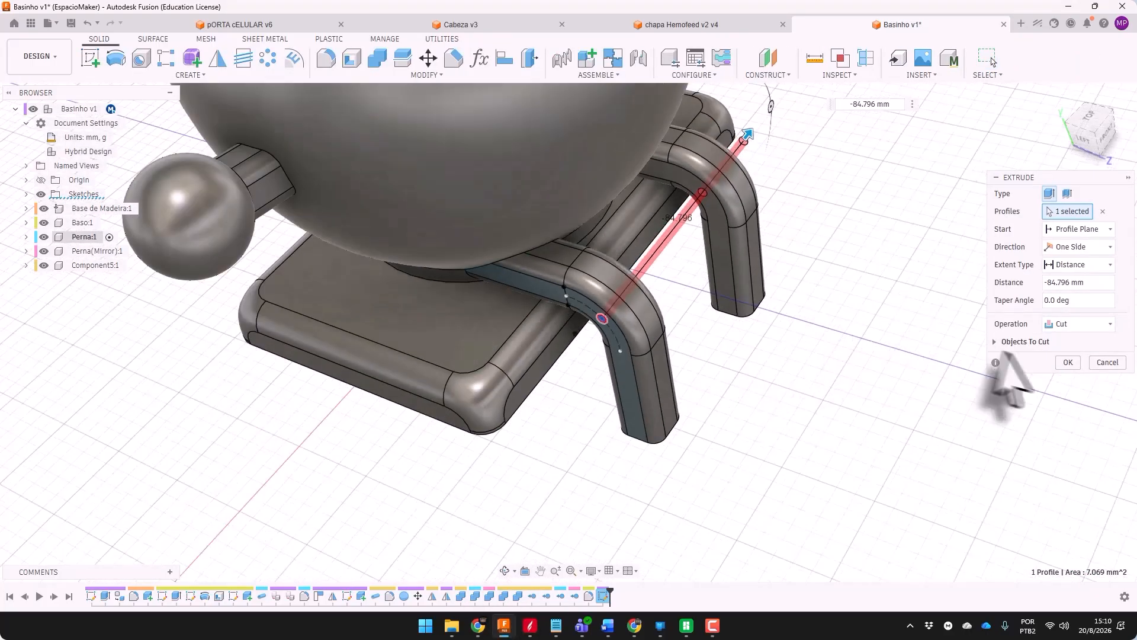
left_click(1068, 362)
Sketch a 15 mm diameter circle on the leg's outer side face, centred on the 3 mm hole, and return to the solid modelling tools
middle_click_drag(930, 323, 862, 341, "shift")
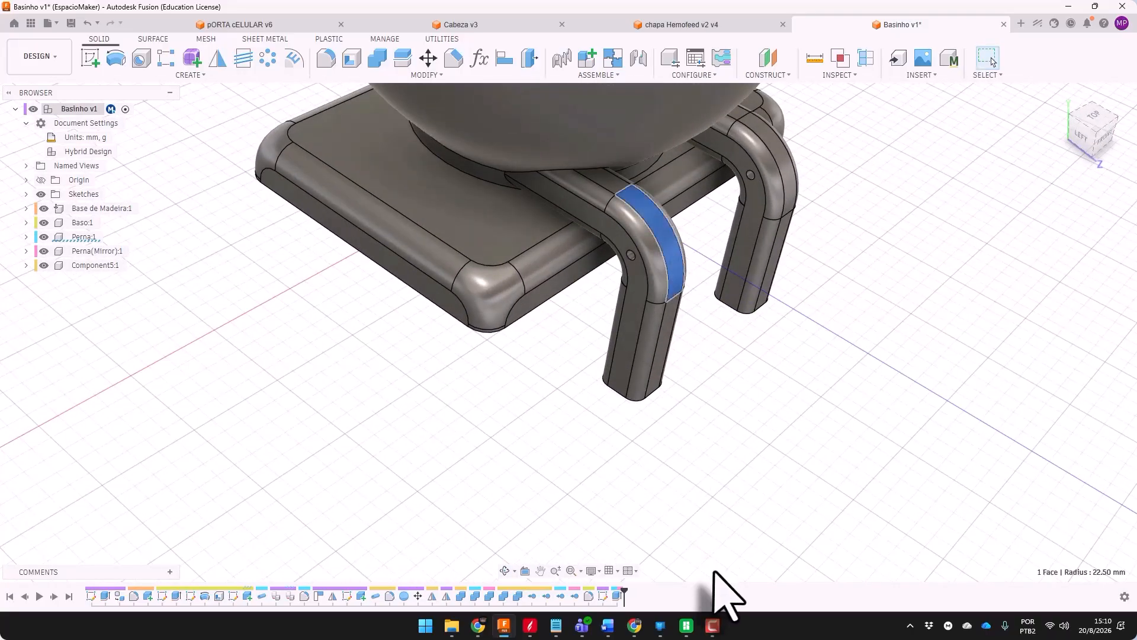
middle_click_drag(730, 536, 791, 399, "shift")
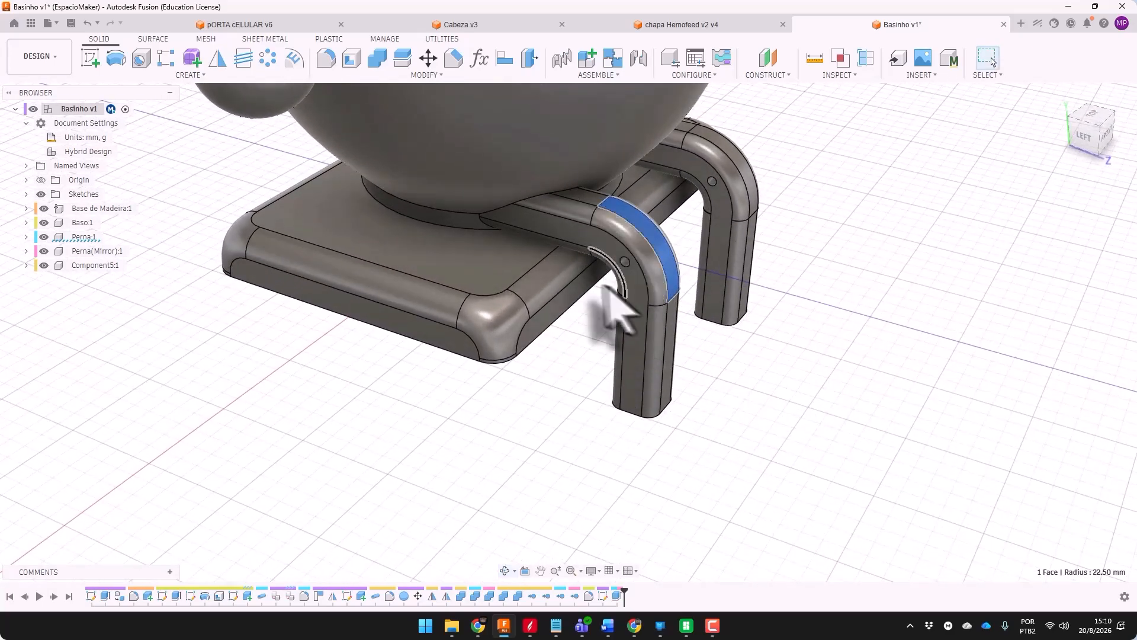
left_click(1084, 135)
scroll(693, 279, "up", 5)
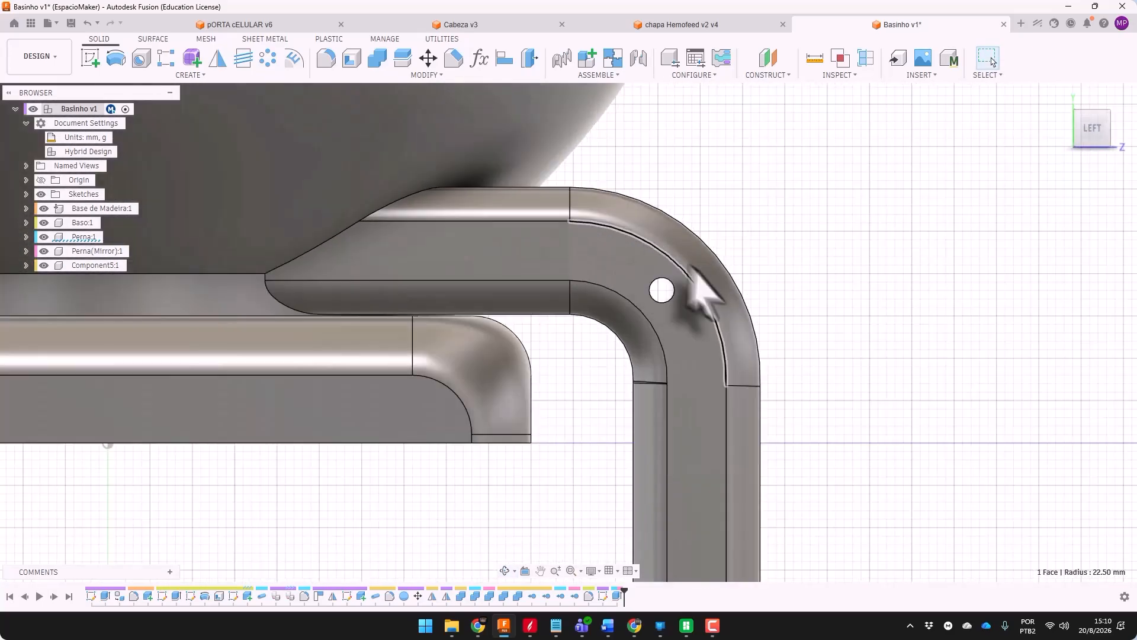
left_click(610, 261)
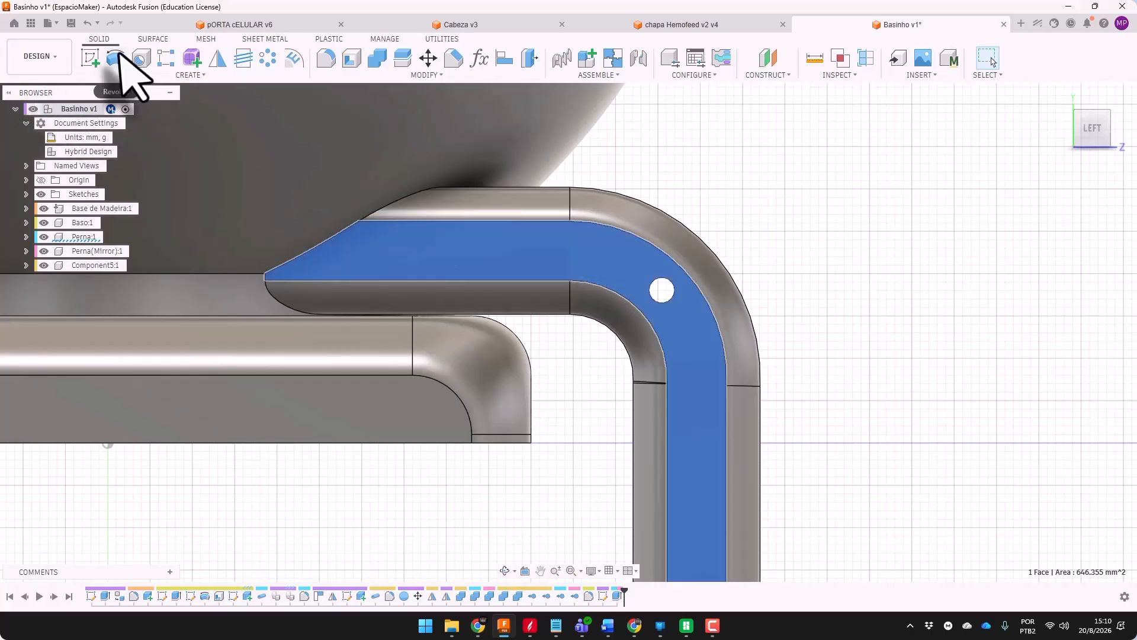
left_click(90, 58)
scroll(702, 332, "down", 4)
scroll(871, 273, "up", 5)
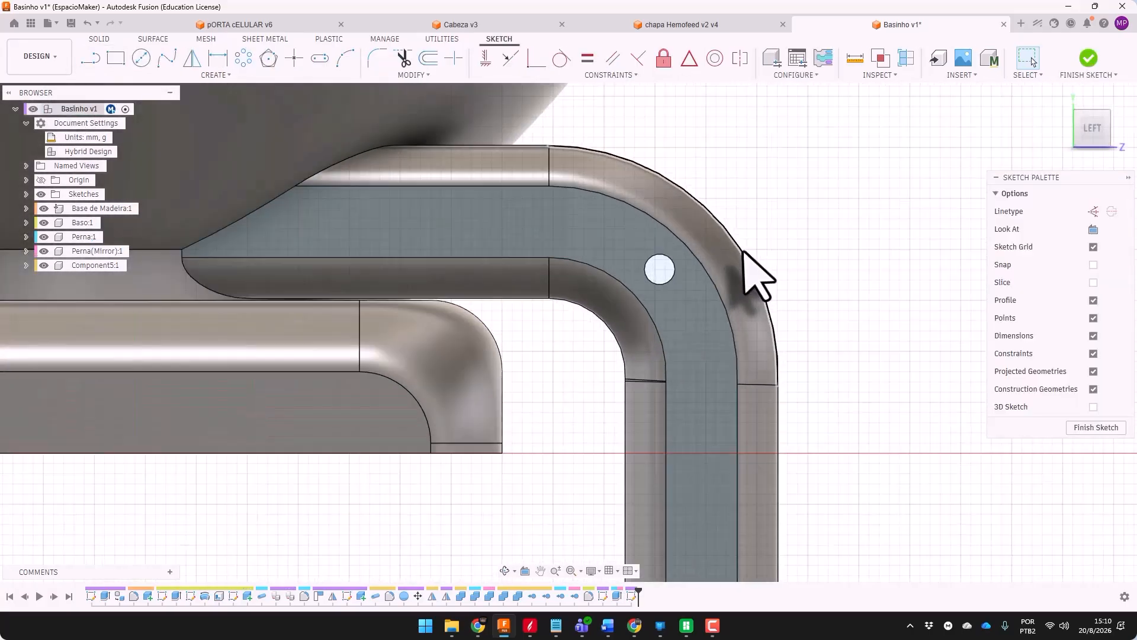
left_click(137, 56)
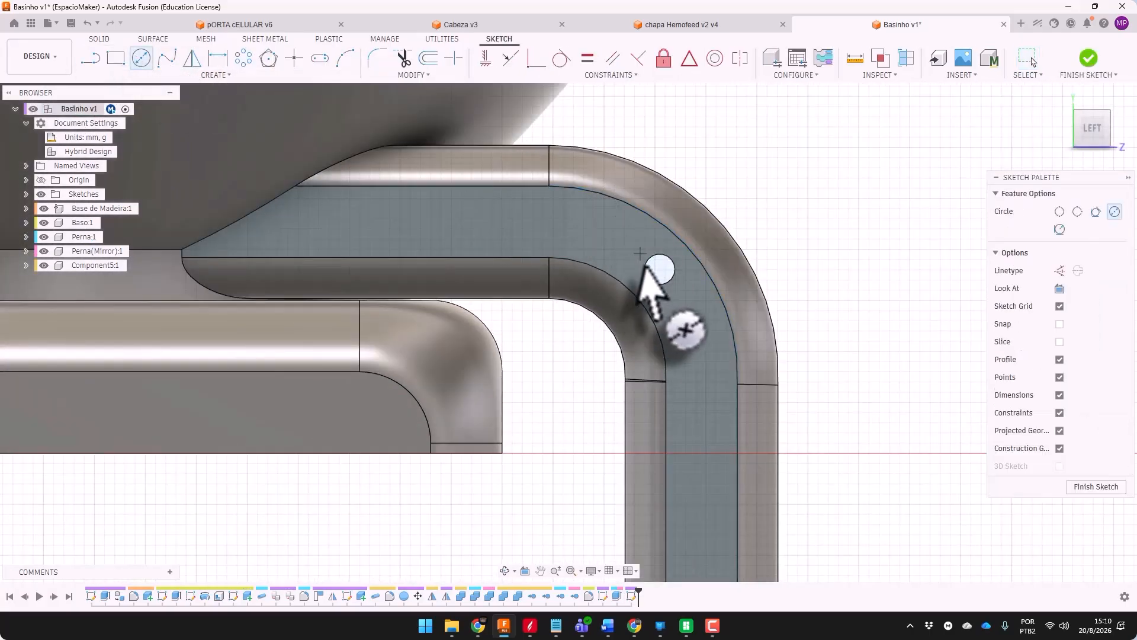
left_click(659, 270)
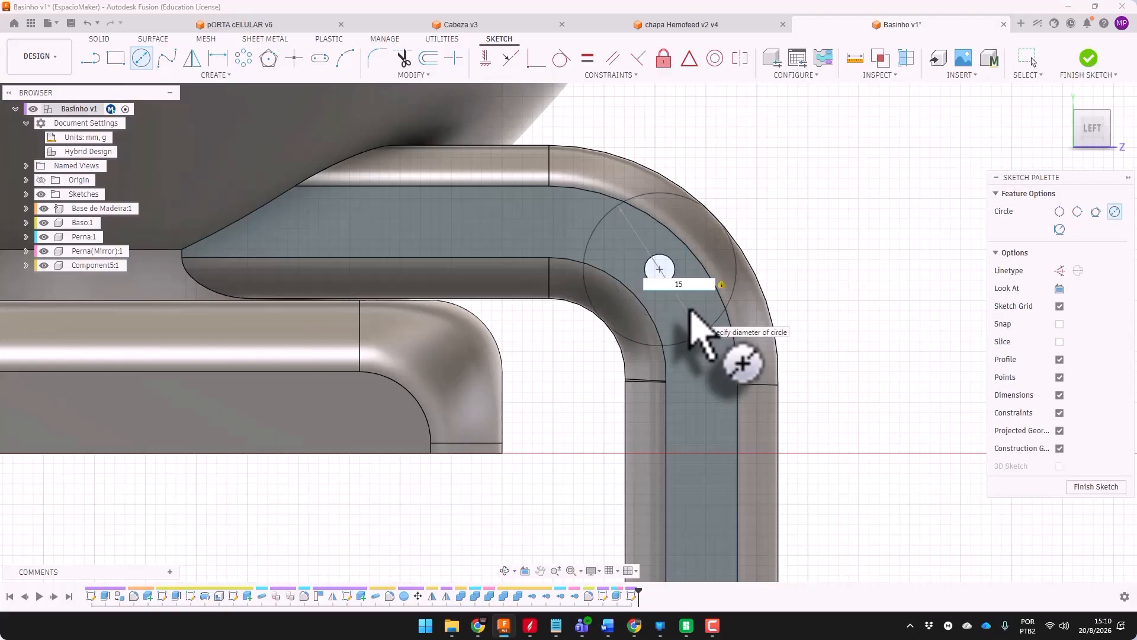
type("15")
key("Return")
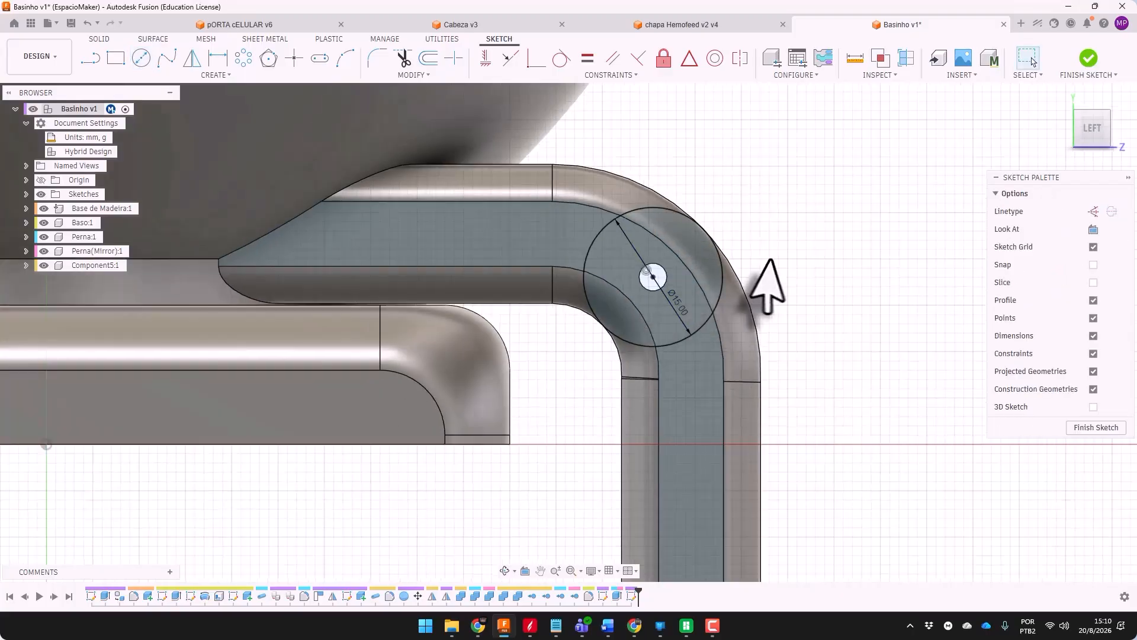
middle_click_drag(762, 284, 603, 359, "shift")
scroll(762, 318, "down", 5)
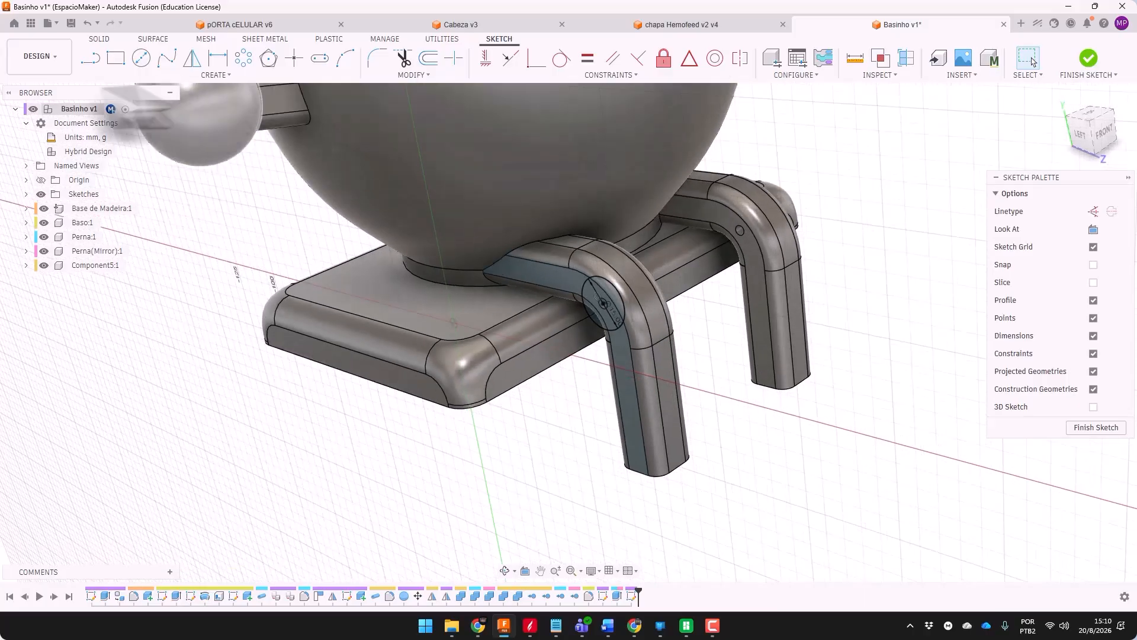
left_click(99, 39)
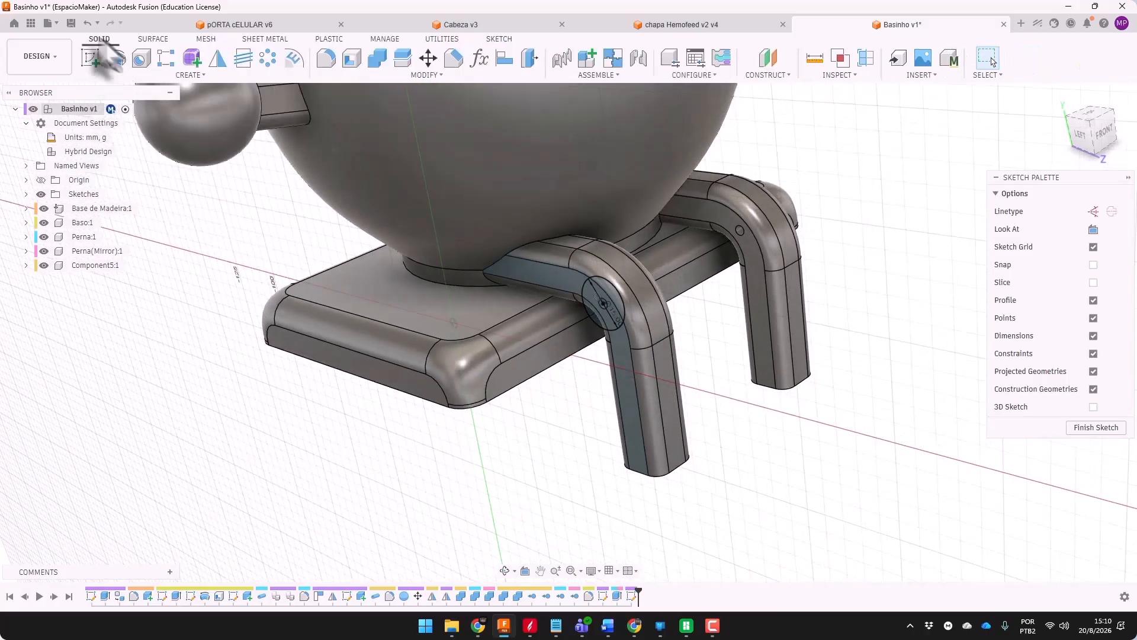
Split the near leg's body at the knee using the 15 mm circle as the splitting tool
left_click(405, 57)
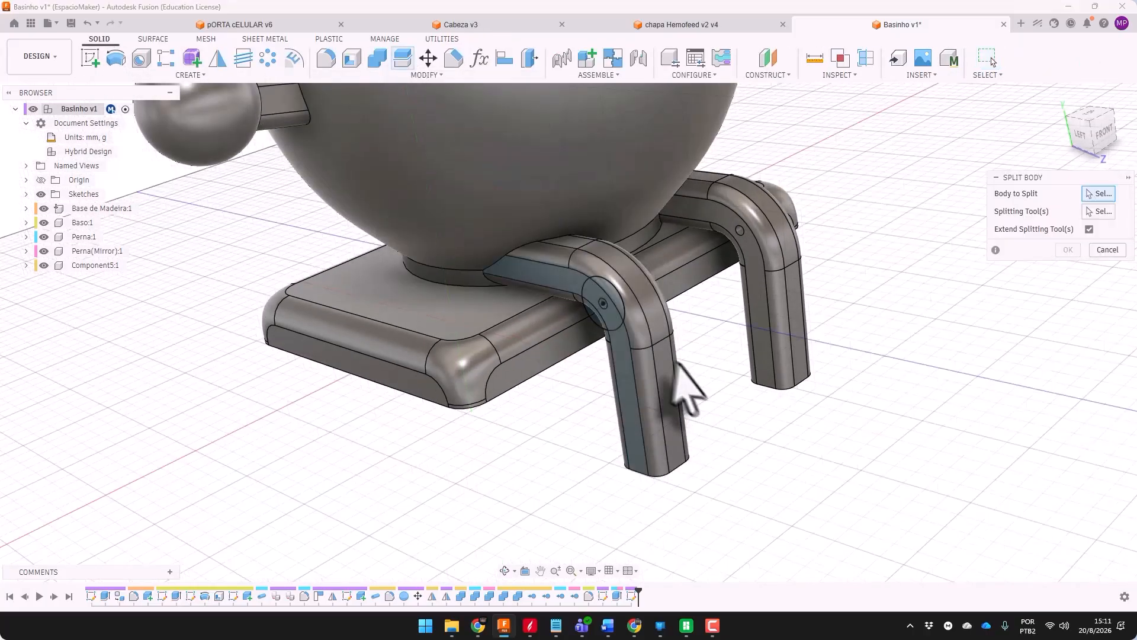
left_click(682, 402)
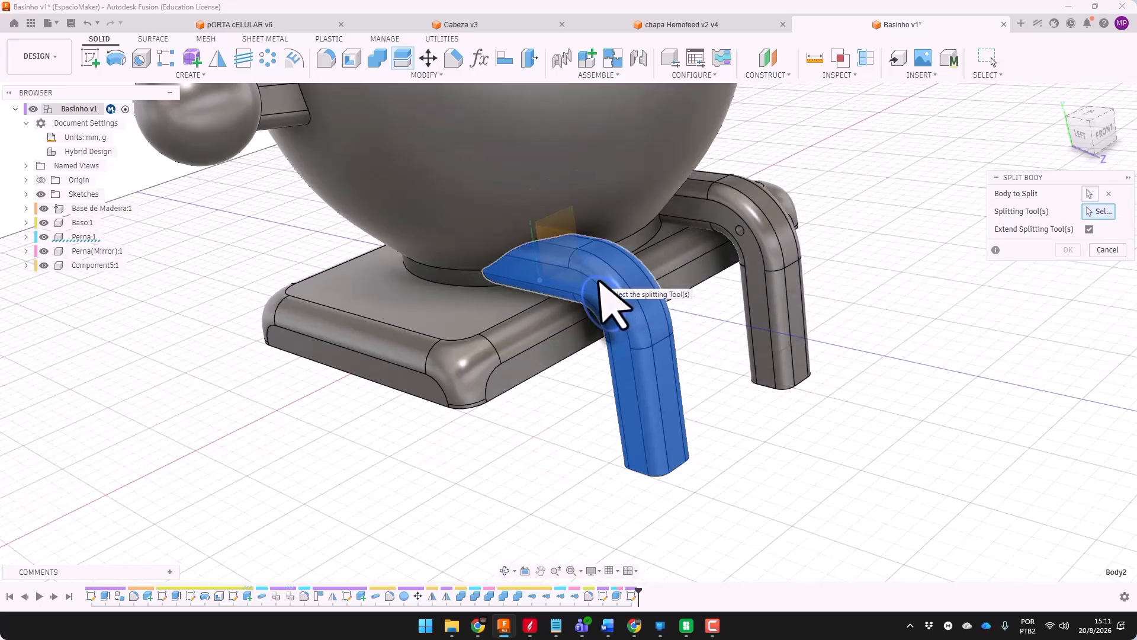
left_click(607, 302)
left_click(1067, 249)
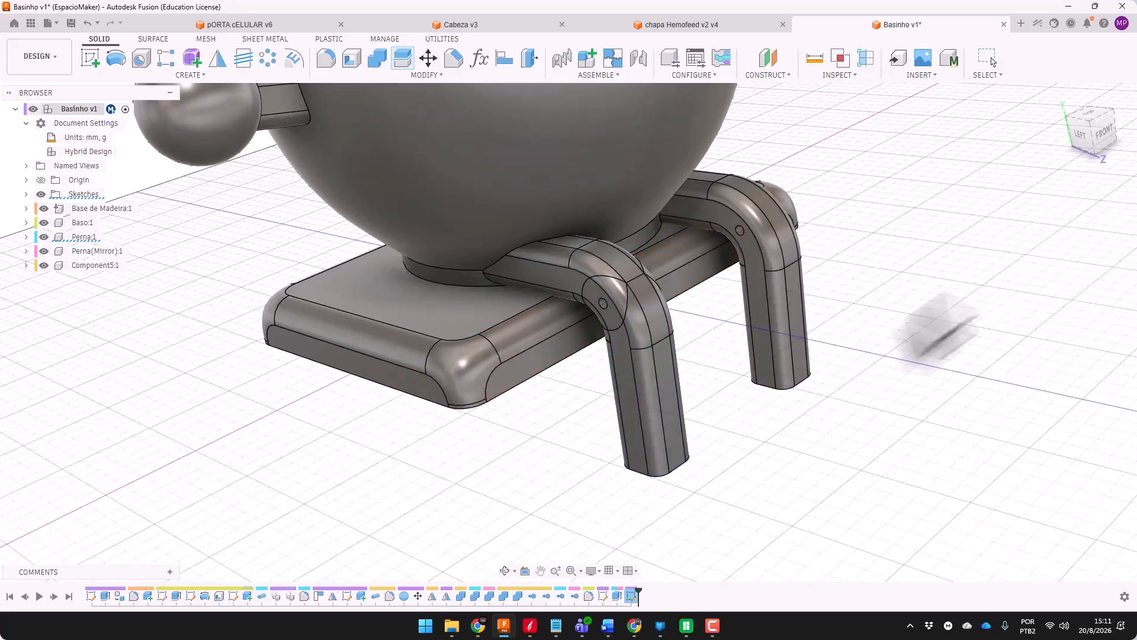
middle_click_drag(665, 330, 651, 285, "shift")
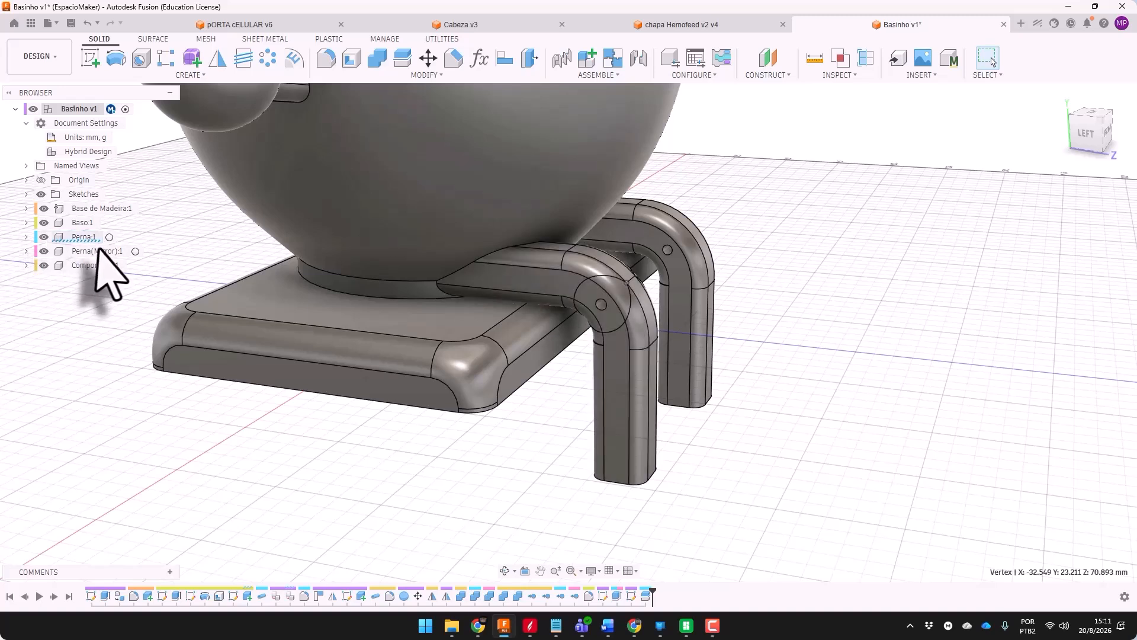
Hide the mirrored leg and inspect the two bodies of the split leg one at a time
left_click(43, 250)
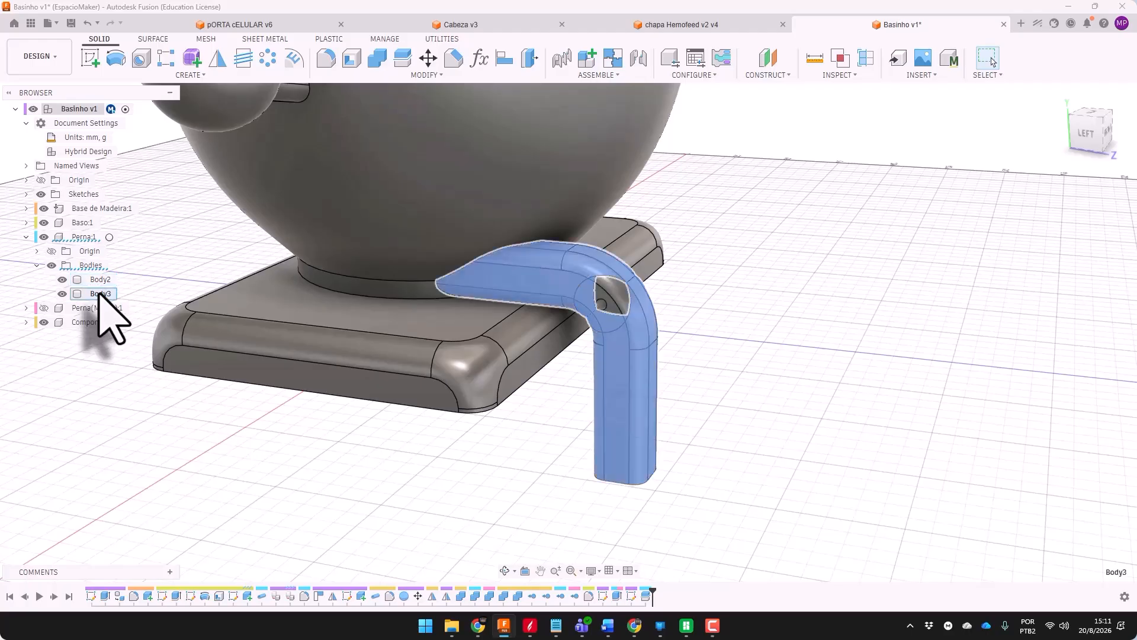
left_click(61, 279)
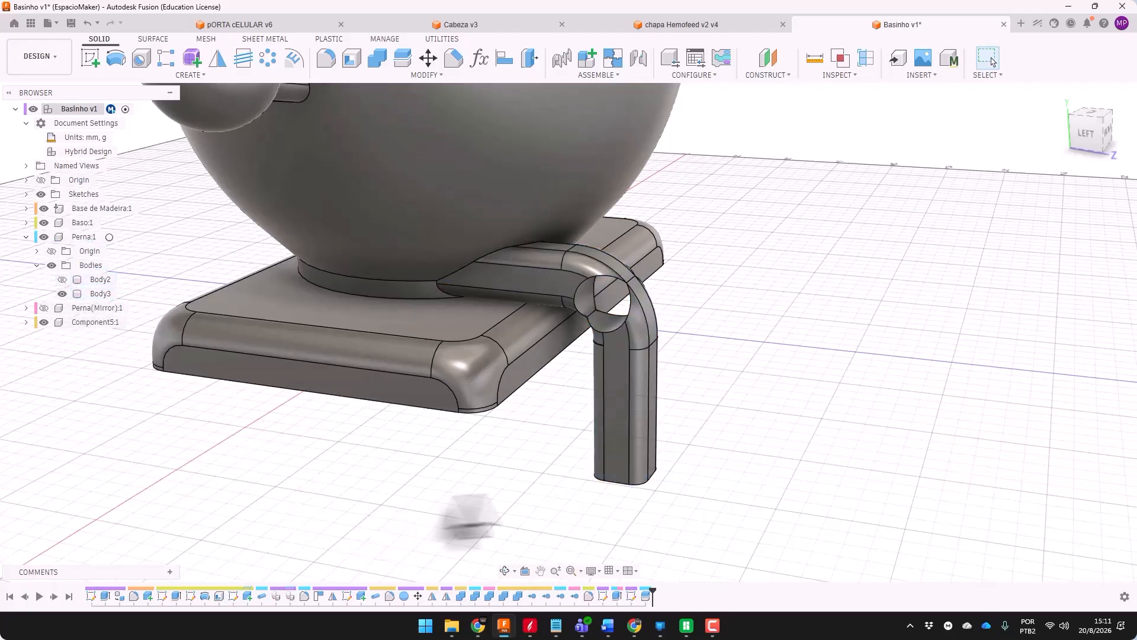
mouse_move(639, 468)
middle_mouse_down("shift")
mouse_move(668, 446)
mouse_move(579, 453)
mouse_move(625, 478)
mouse_move(643, 469)
middle_mouse_up("shift")
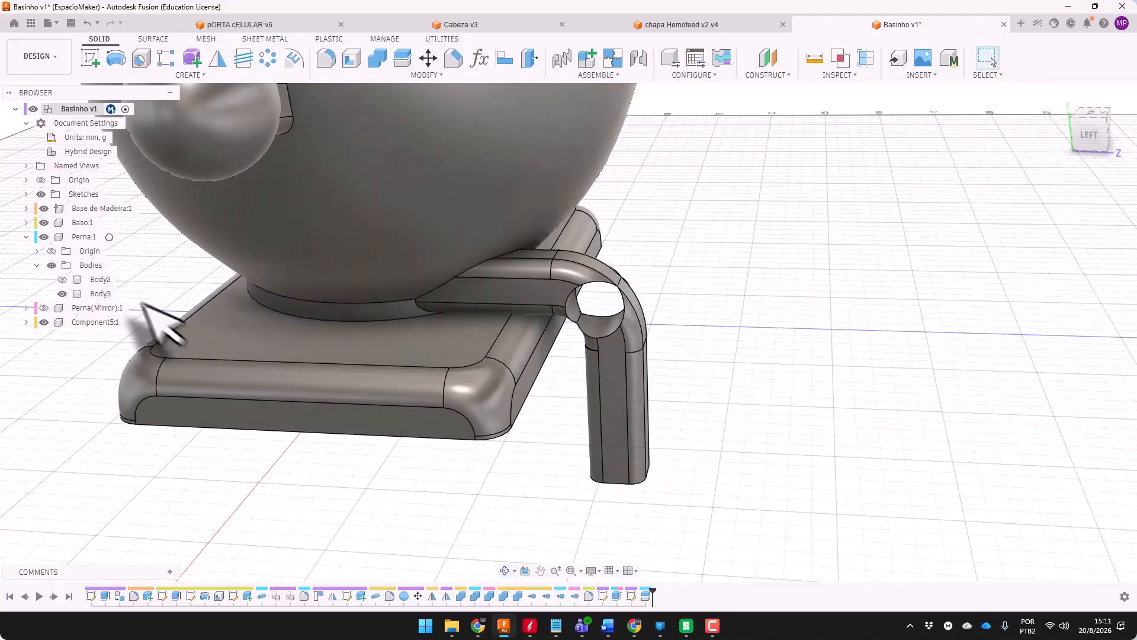
left_click(63, 294)
middle_click_drag(864, 363, 891, 346, "shift")
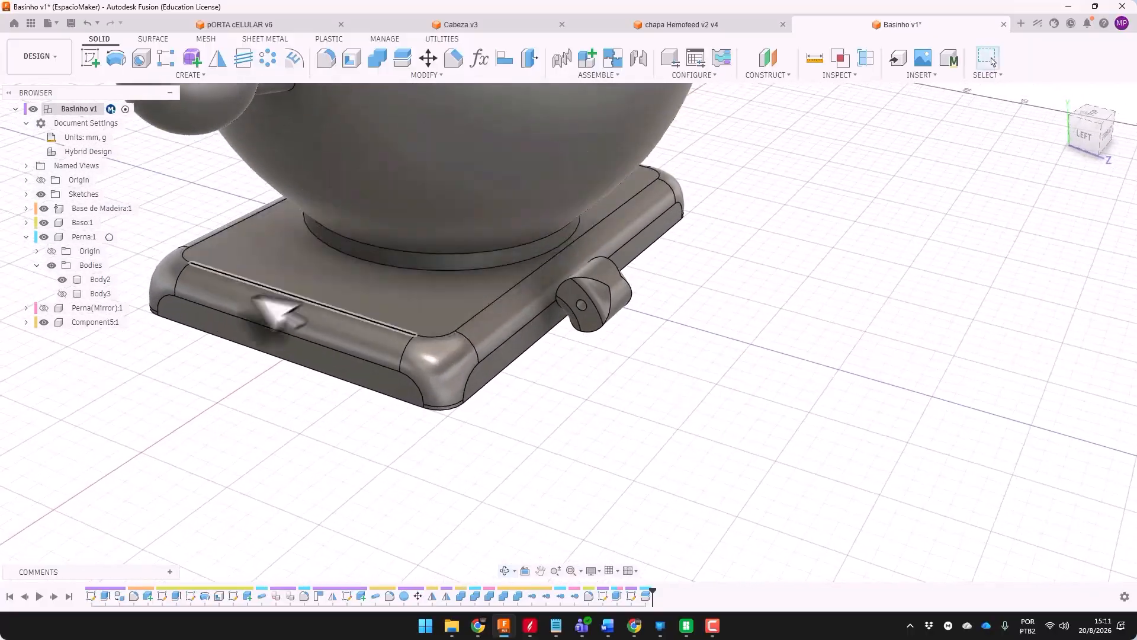
left_click(62, 293)
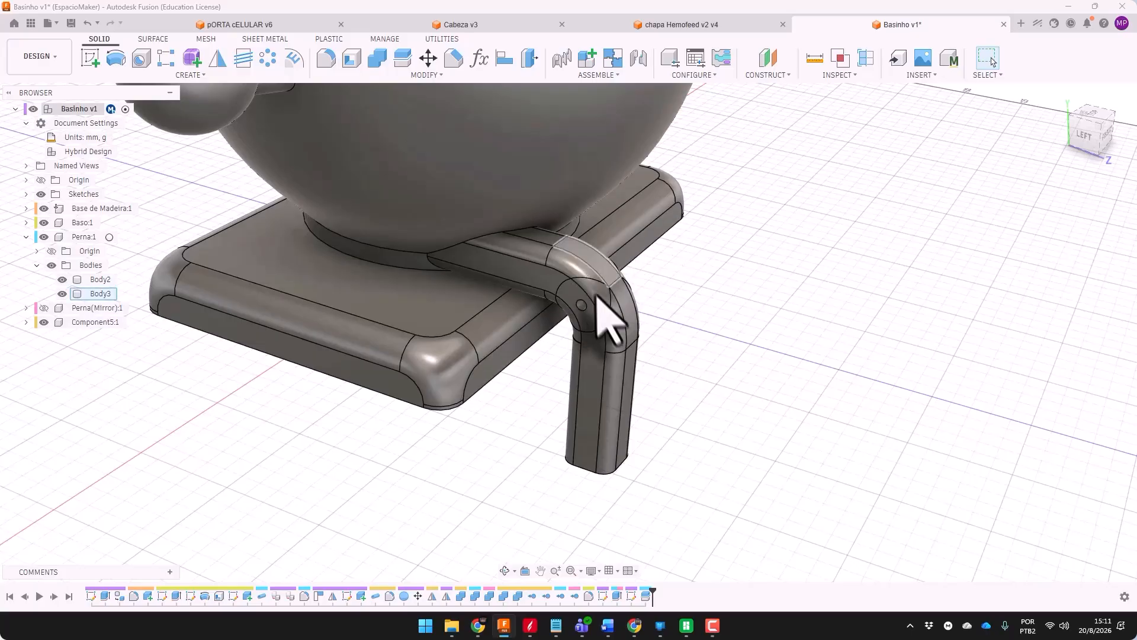
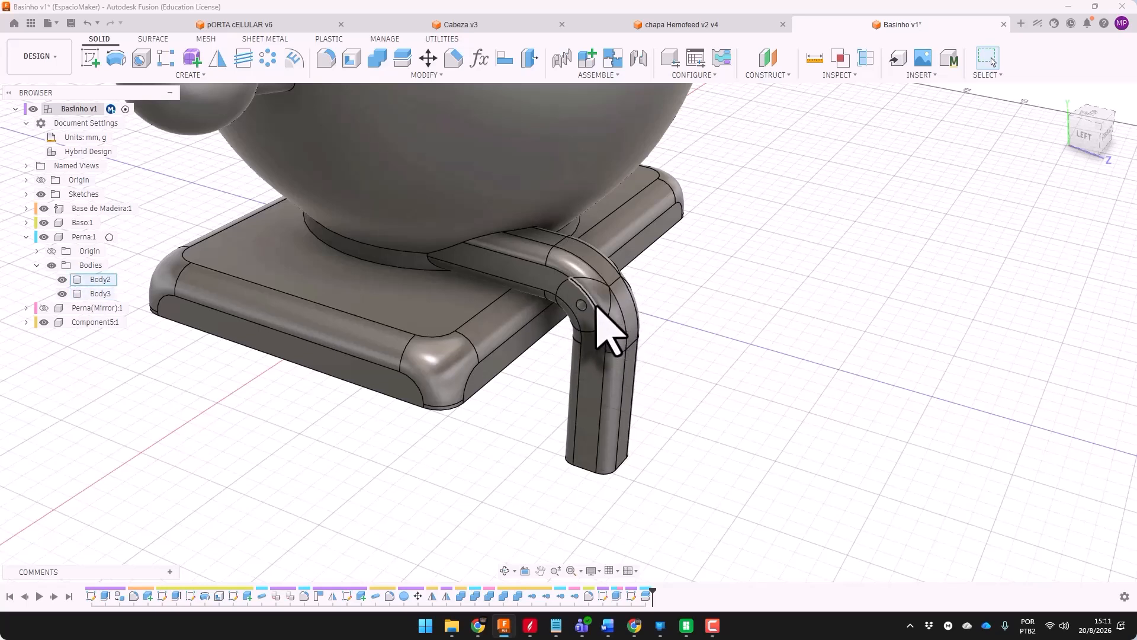
left_click(572, 268)
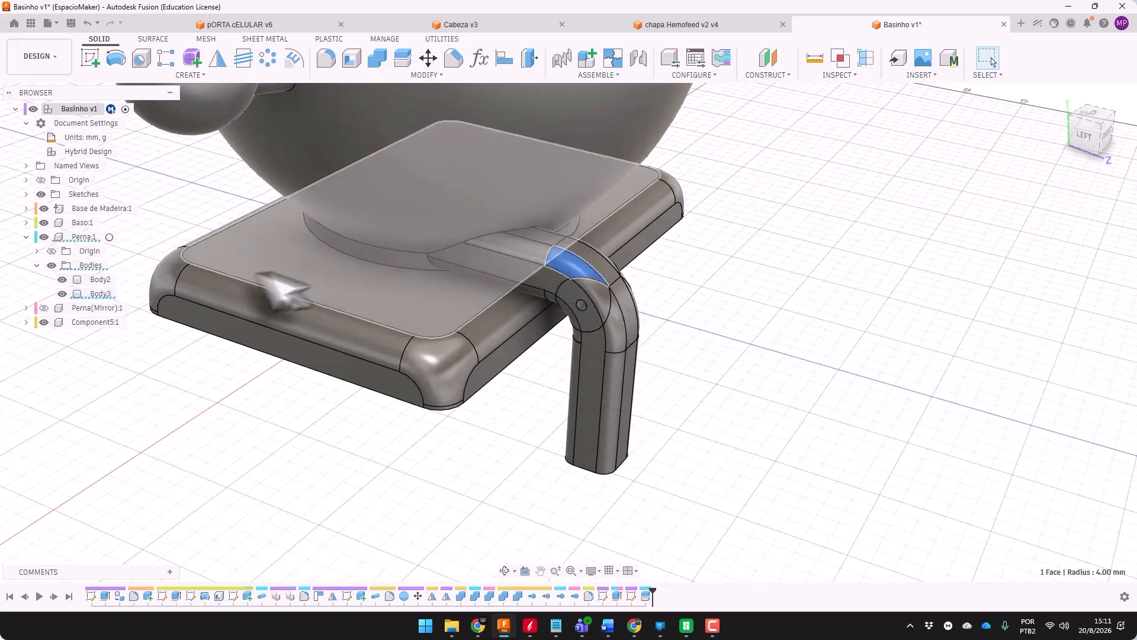
left_click(62, 279)
left_click(692, 373)
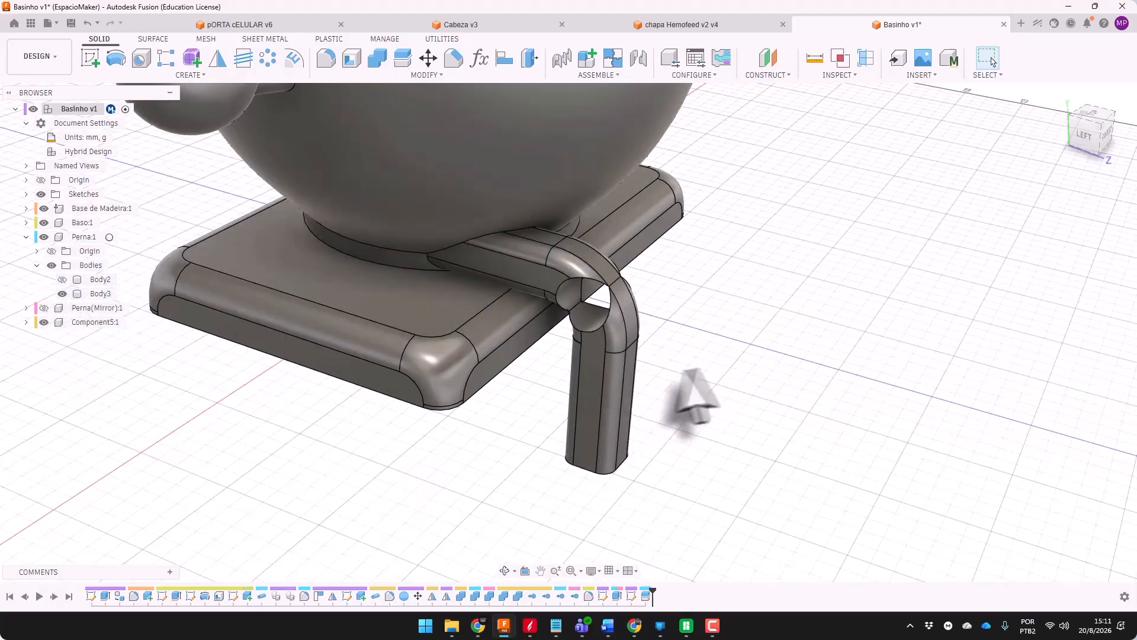
left_click(592, 379)
left_click(90, 58)
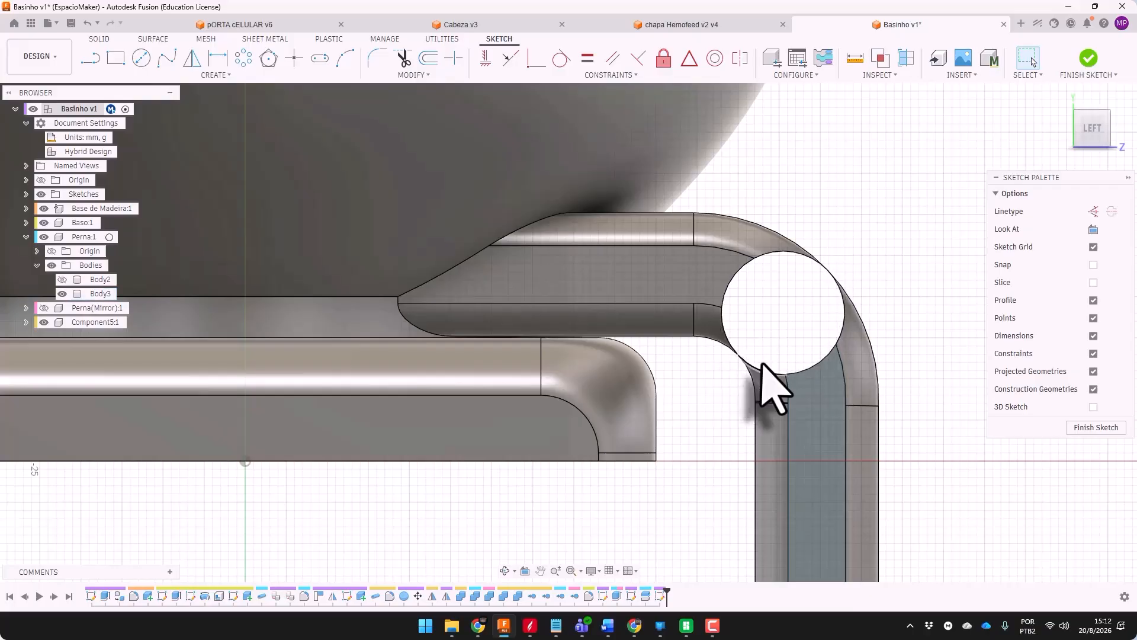
key("ctrl+z")
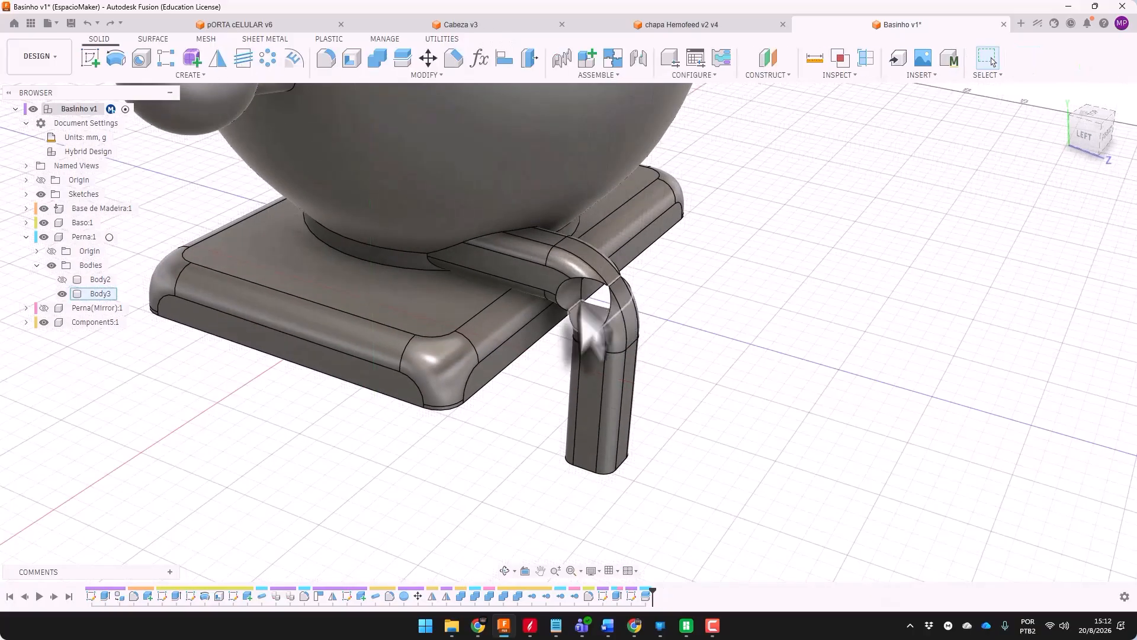
Set the knee circle's diameter to 15.4 mm in the splitting sketch and show the knee body again
double_click(631, 596)
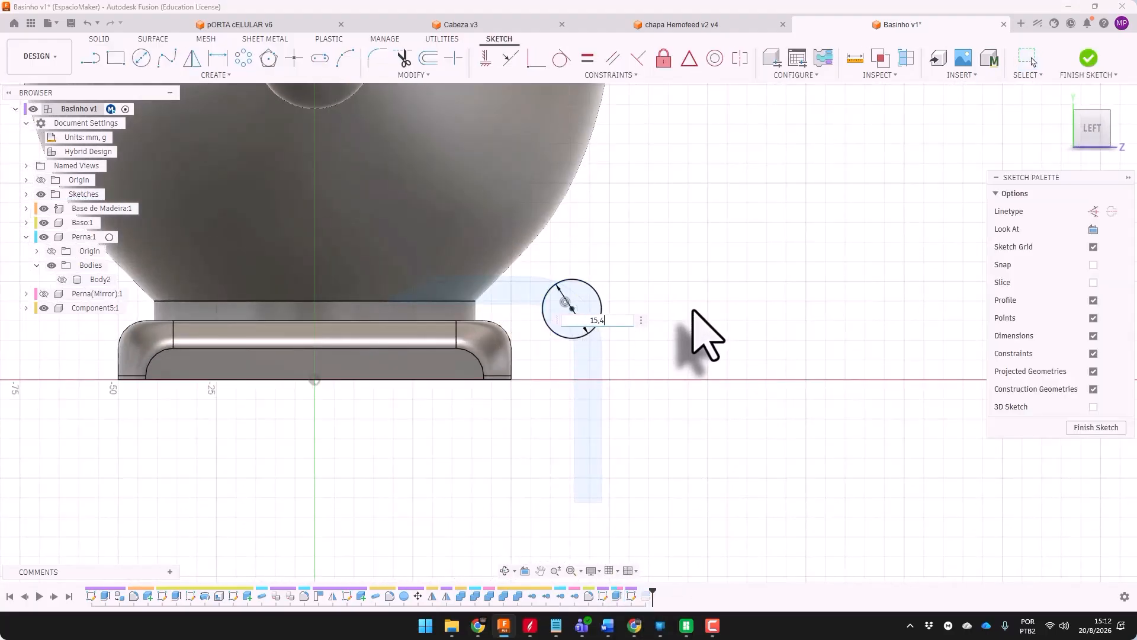
left_click(1087, 429)
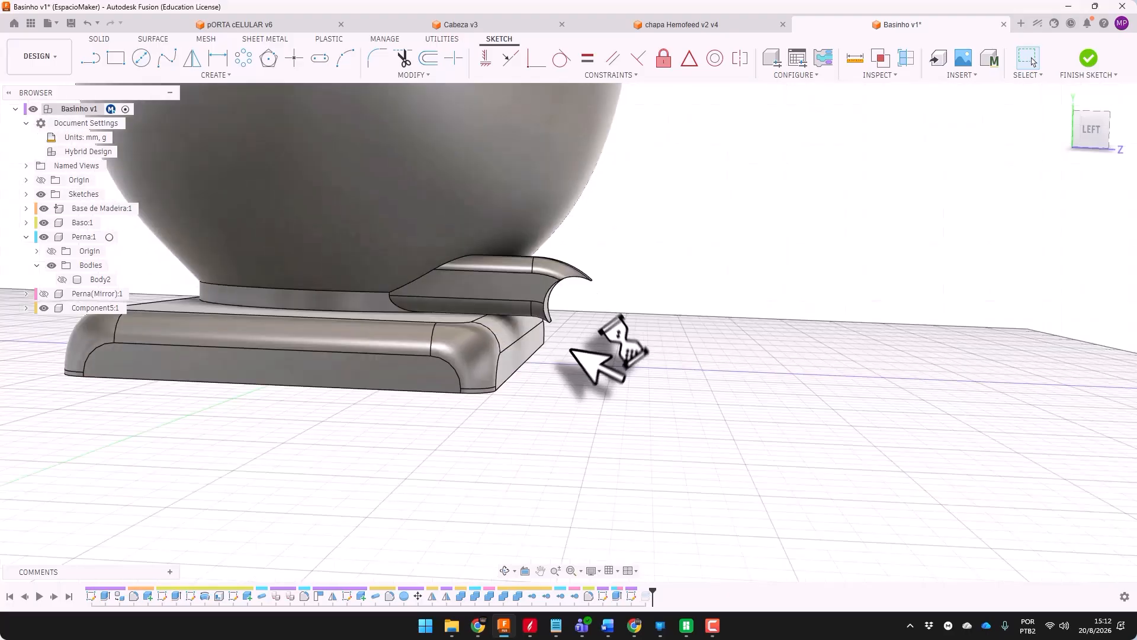
left_click(62, 280)
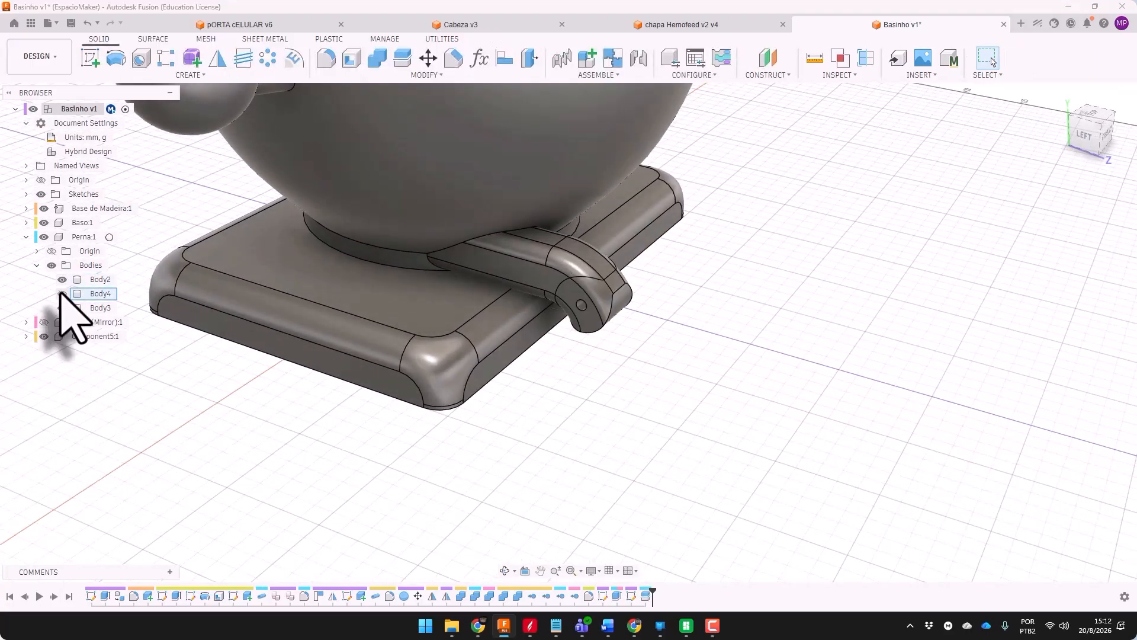
Examine how the leg is divided by hiding and showing its upper, knee and lower bodies
left_click(62, 294)
left_click(63, 294)
left_click(64, 281)
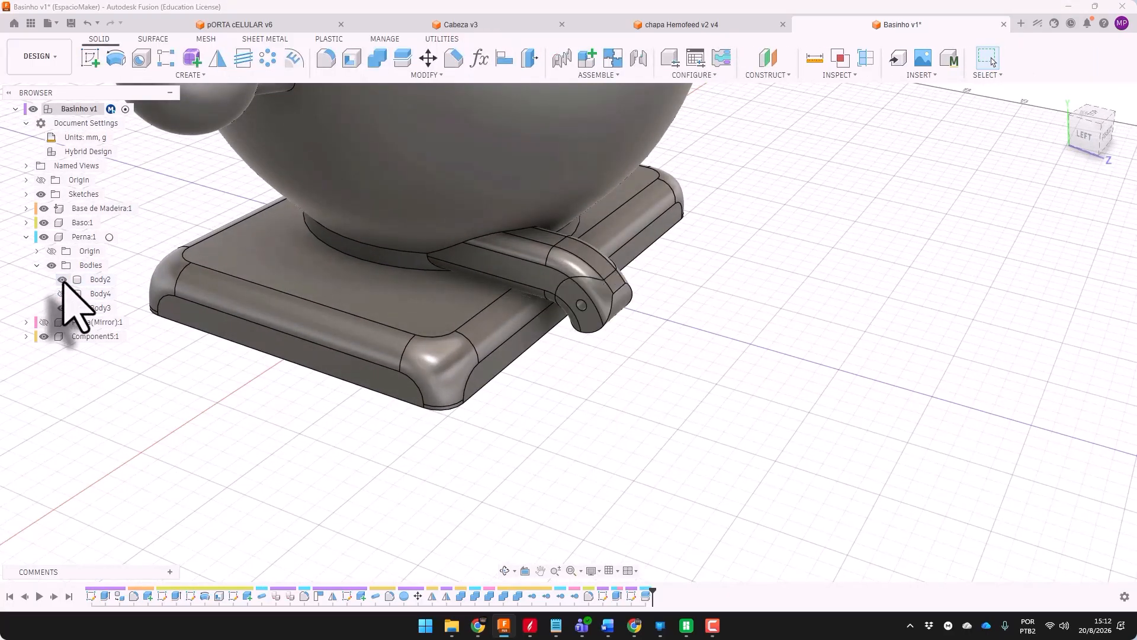
middle_click_drag(622, 343, 533, 296, "shift")
left_click(62, 294)
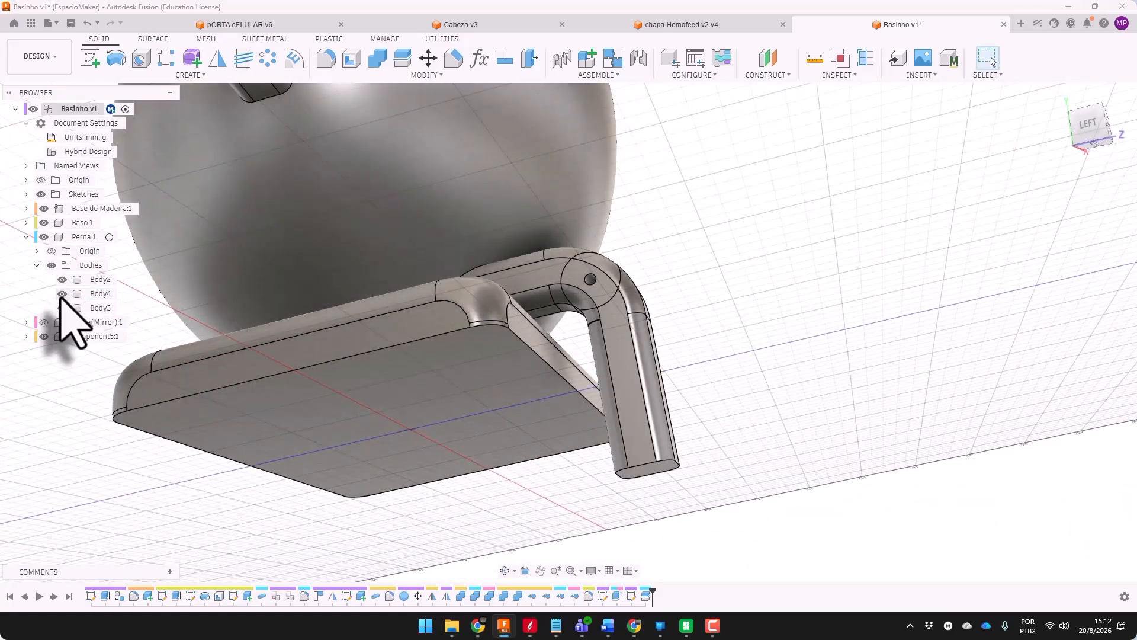
left_click(63, 280)
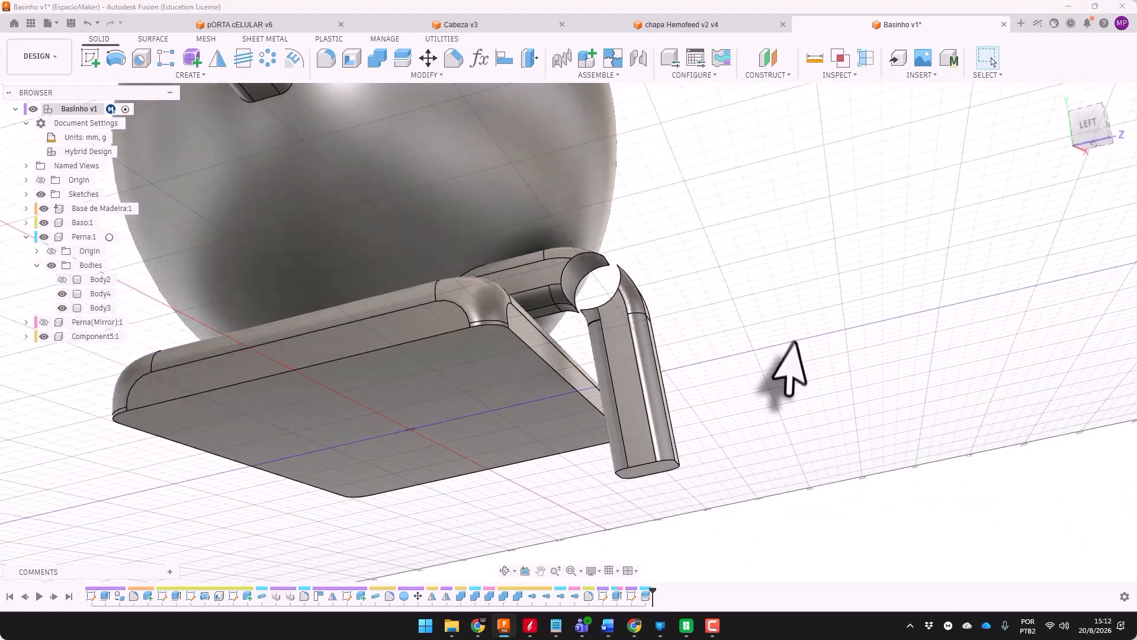
left_click(62, 280)
middle_click_drag(853, 355, 866, 415, "shift")
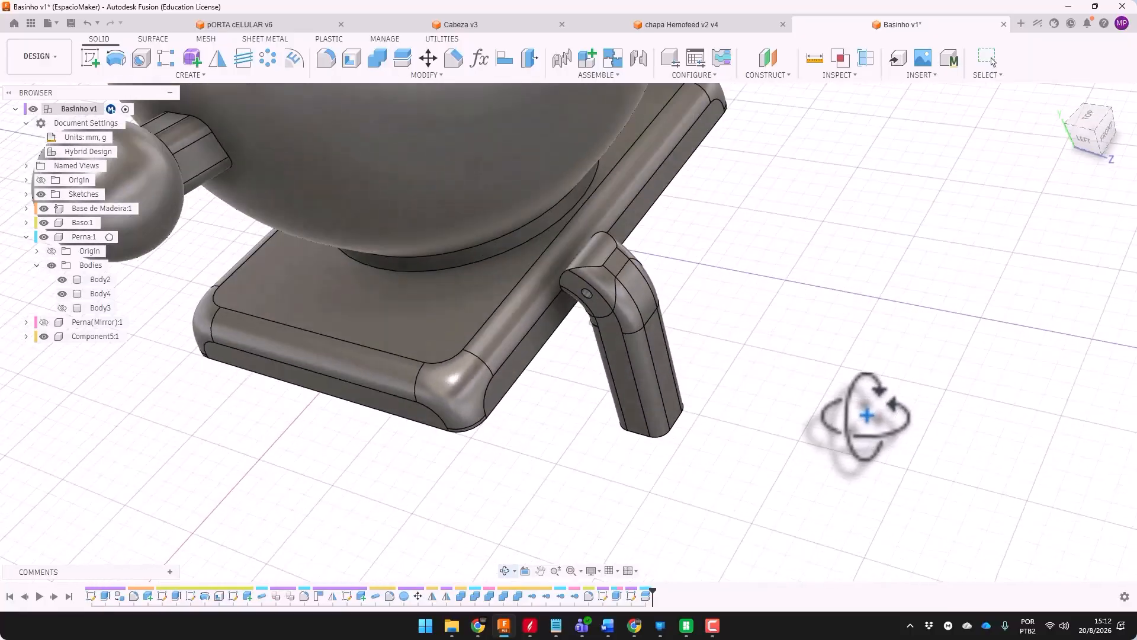
Hide the lower leg body, leaving only the leg's knee piece displayed
scroll(621, 315, "up", 5)
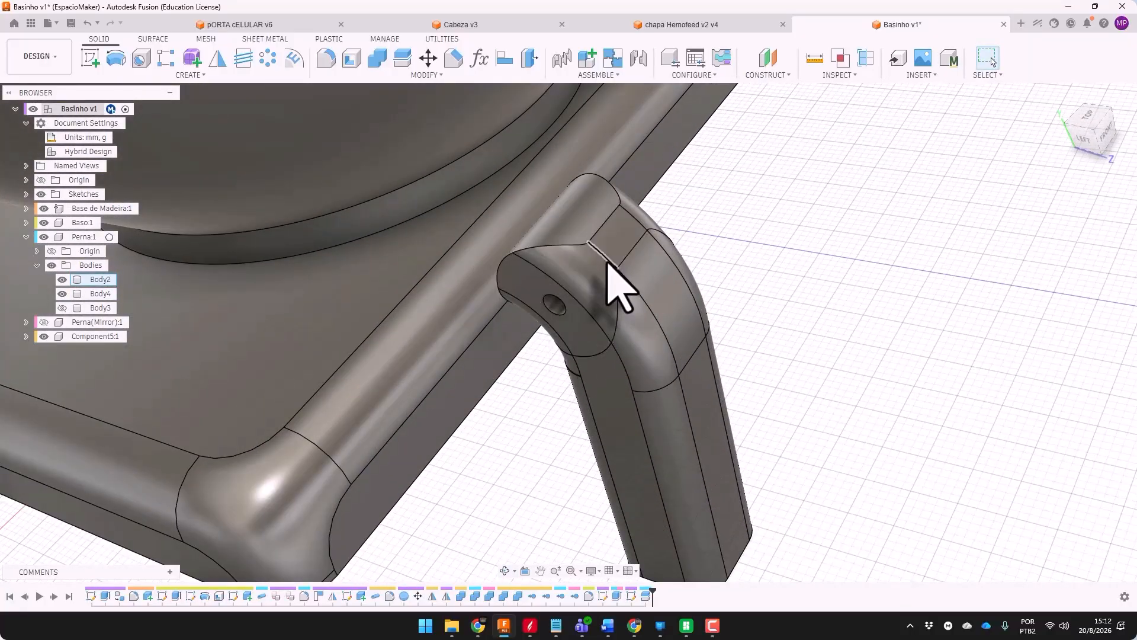
left_click(606, 261)
left_click(762, 325)
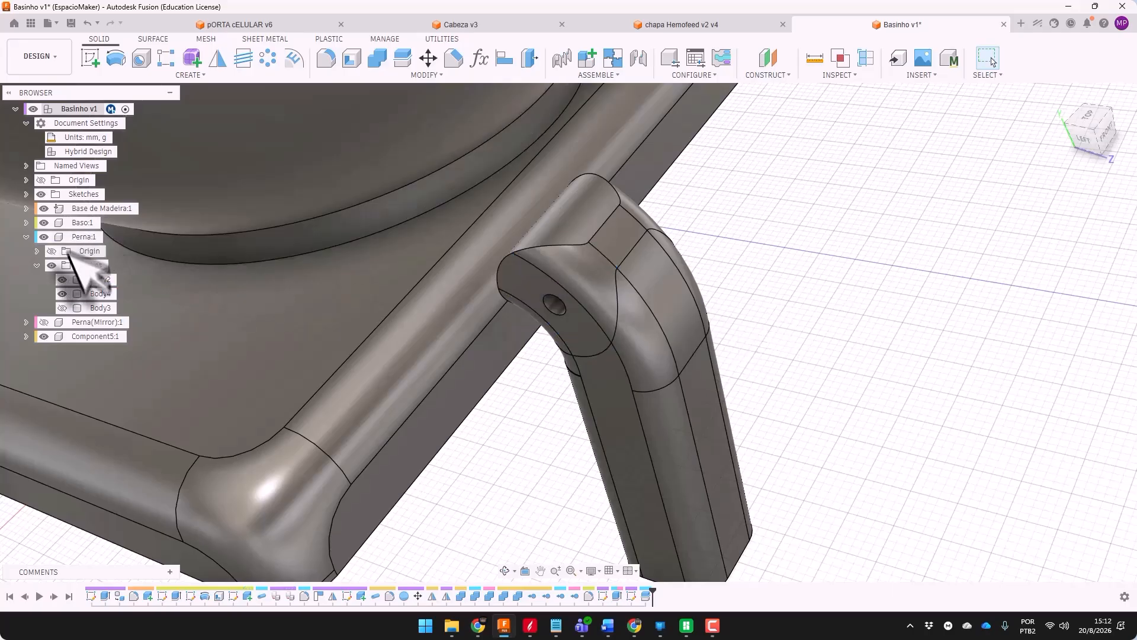
left_click(62, 279)
left_click(63, 279)
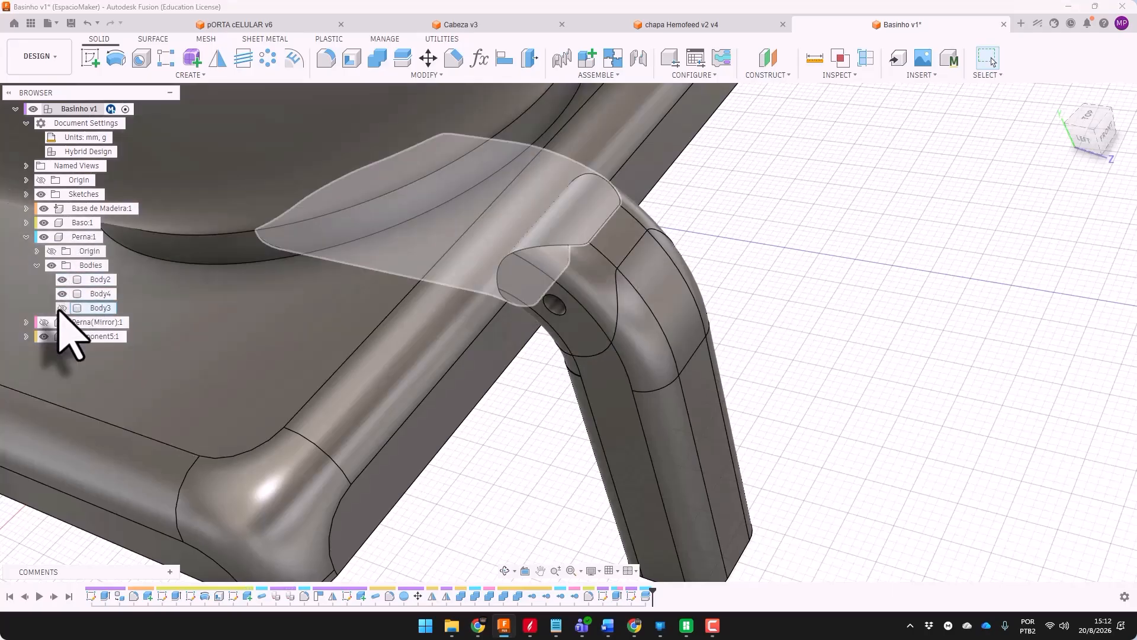
left_click(62, 293)
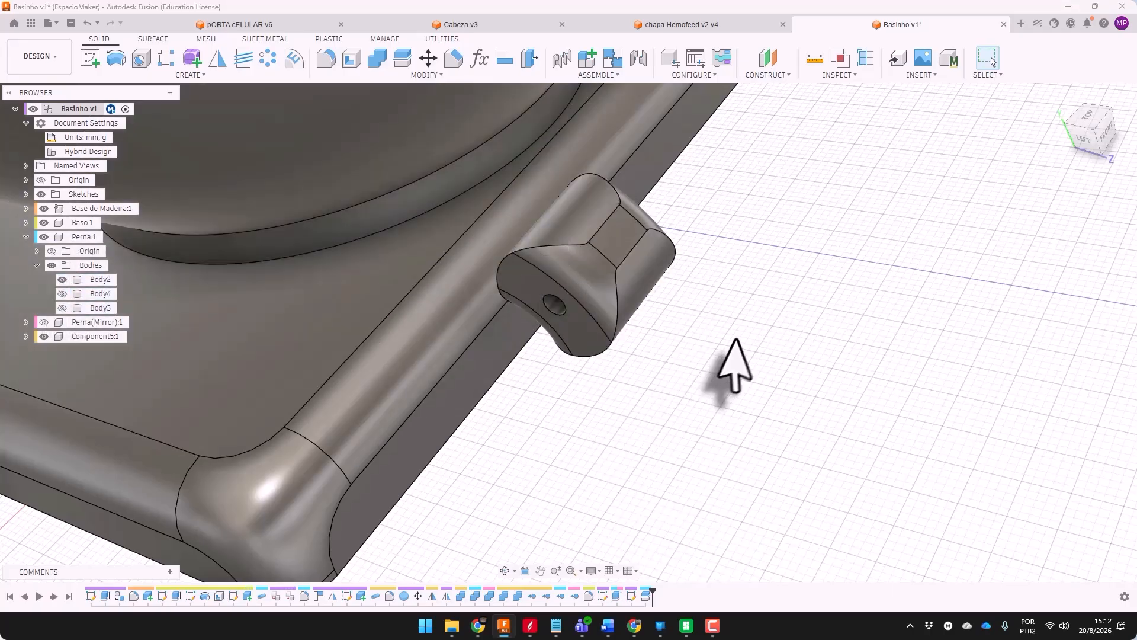
Sketch a circle about 21.6 mm in diameter on the knee piece's outer side face, centred on the pin hole
left_click(578, 349)
left_click(90, 57)
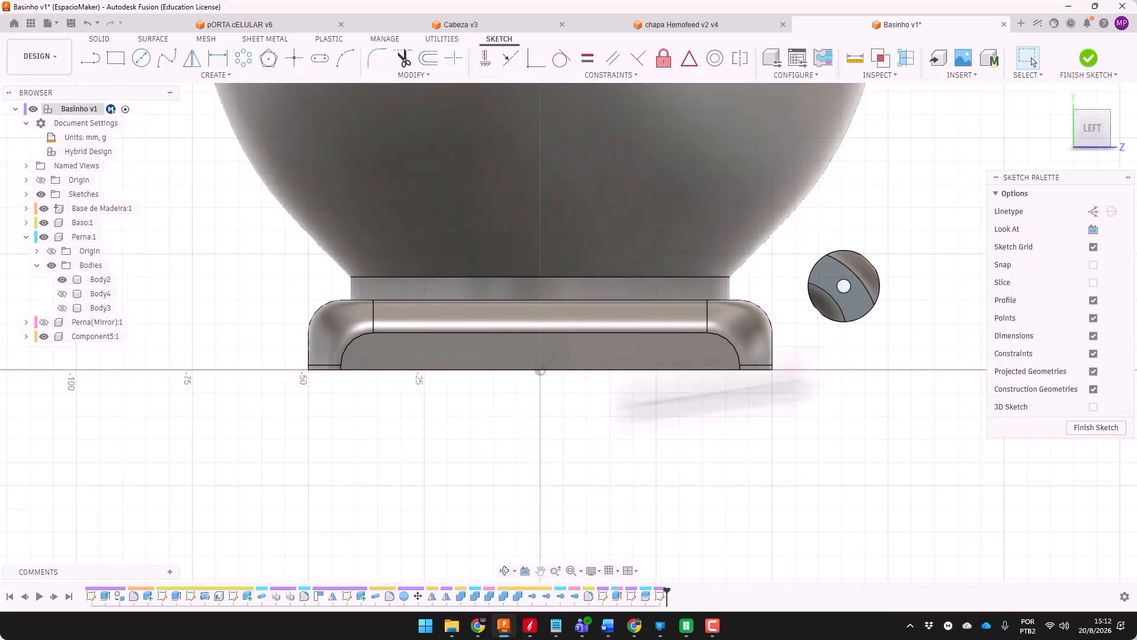
key("c")
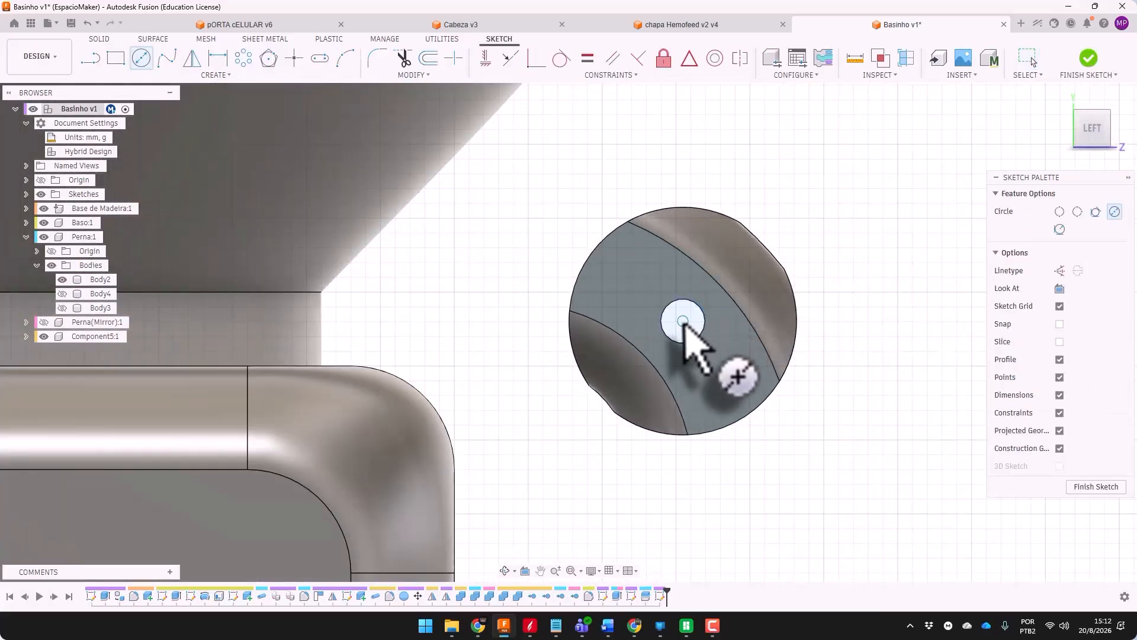
left_click(683, 320)
left_click(817, 406)
key("Escape")
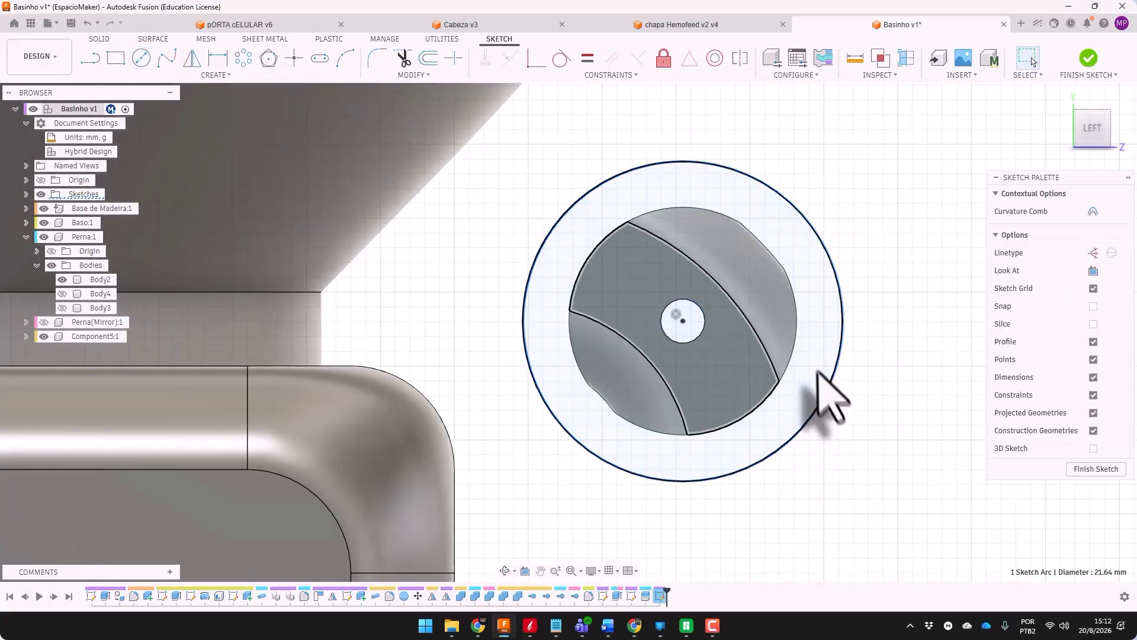
Convert the projected outline of the knee's side face to construction geometry
left_click(795, 380)
double_click(767, 403)
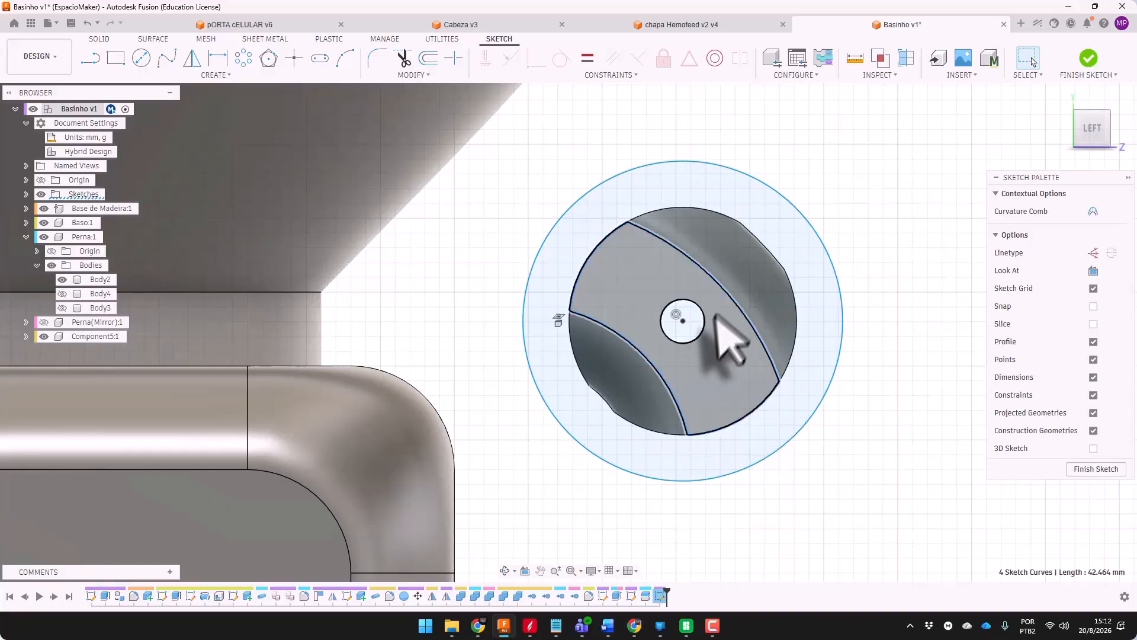
key("x")
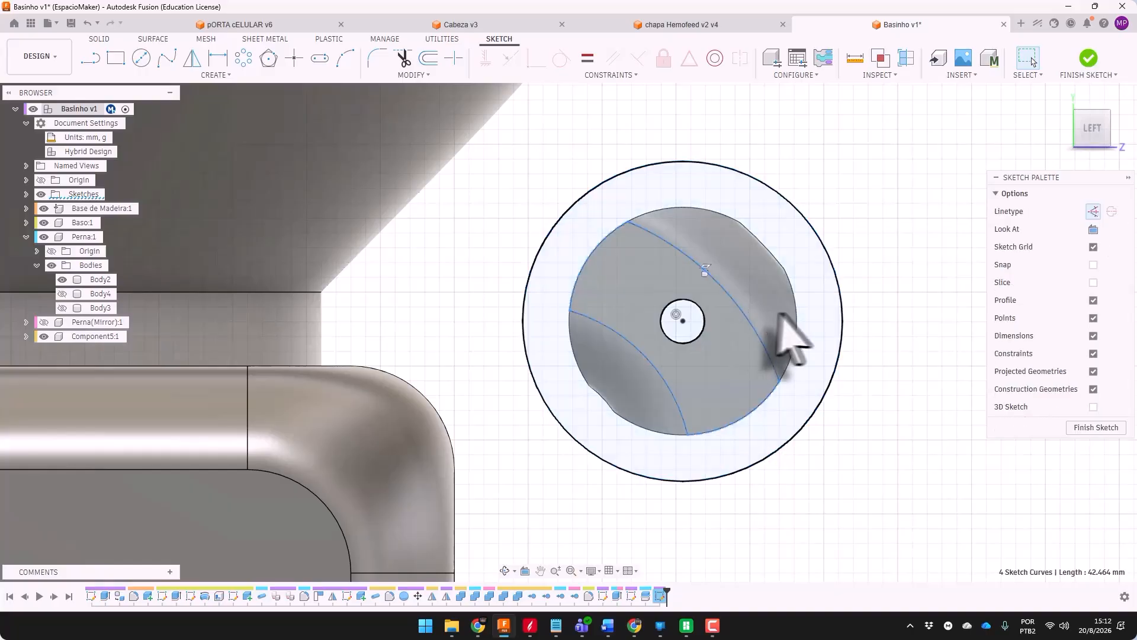
Extrude the ring profile around the pin hole by -4.2 mm to cut back the knee piece's outer side
left_click(793, 346)
middle_click_drag(723, 367, 901, 406, "shift")
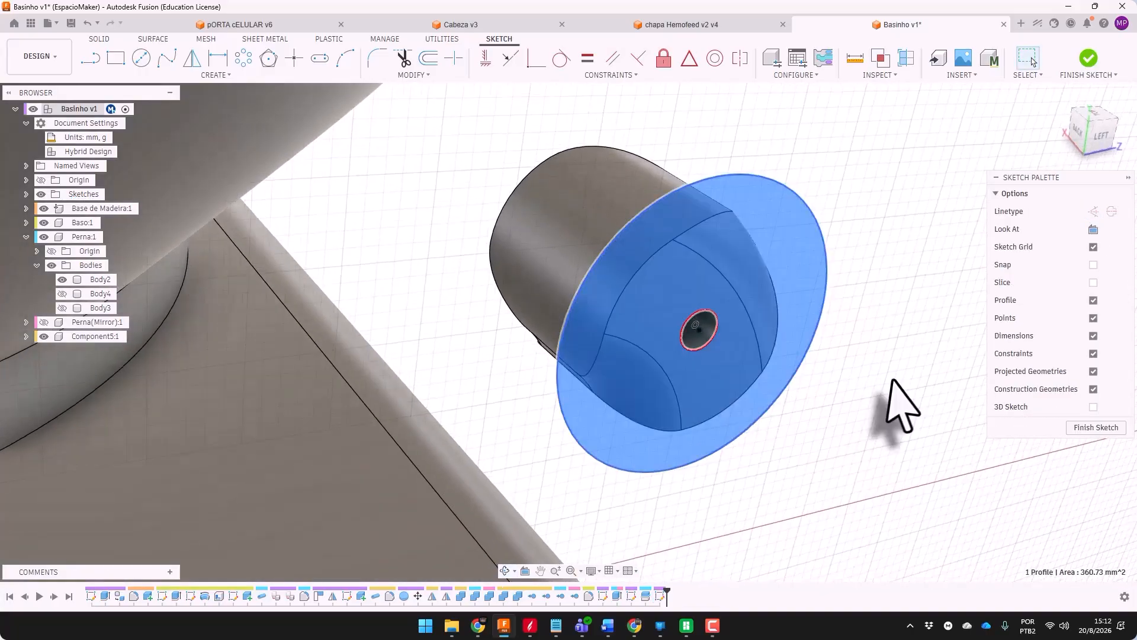
key("e")
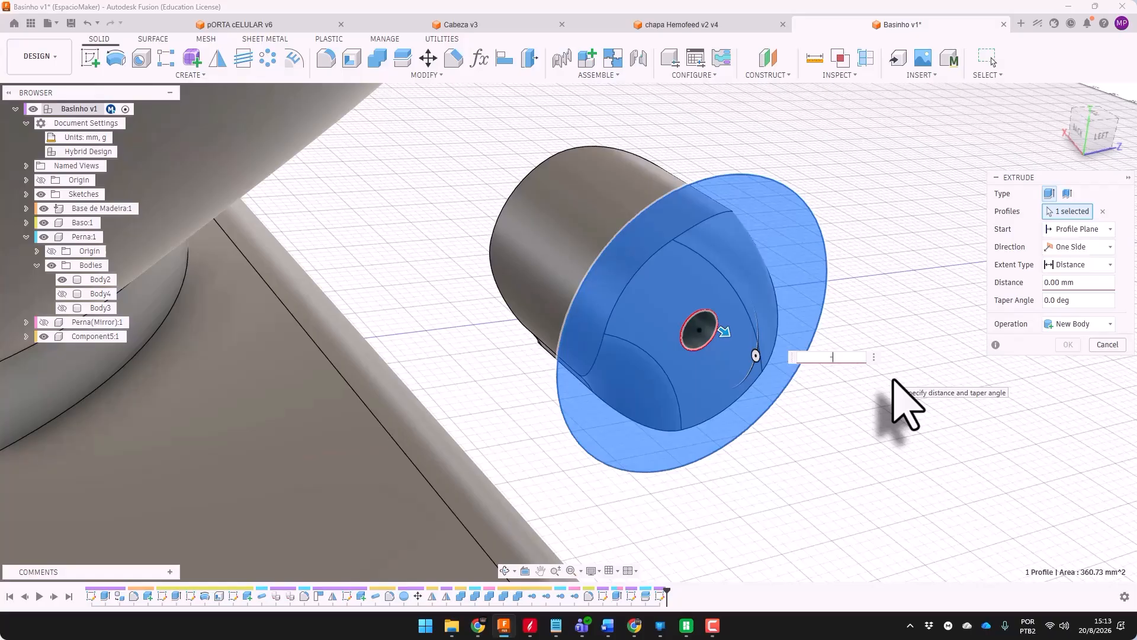
type("-4,2")
key("Return")
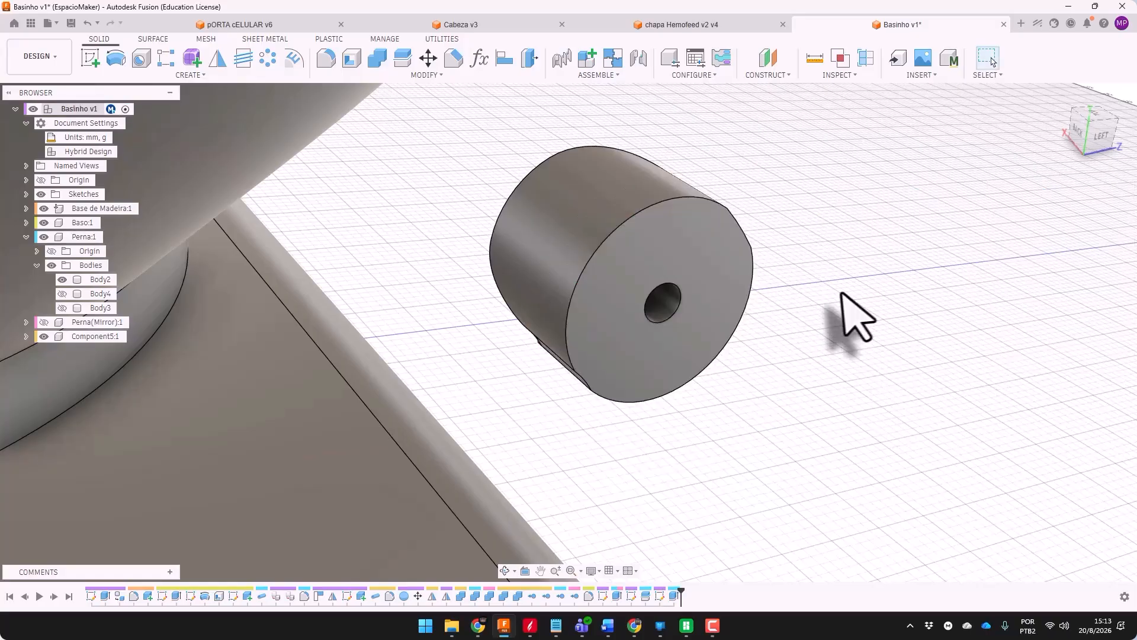
Roll the design history back to just before the extrude that cuts back the knee piece's outer side
middle_click_drag(850, 314, 617, 432, "shift")
left_click(794, 368)
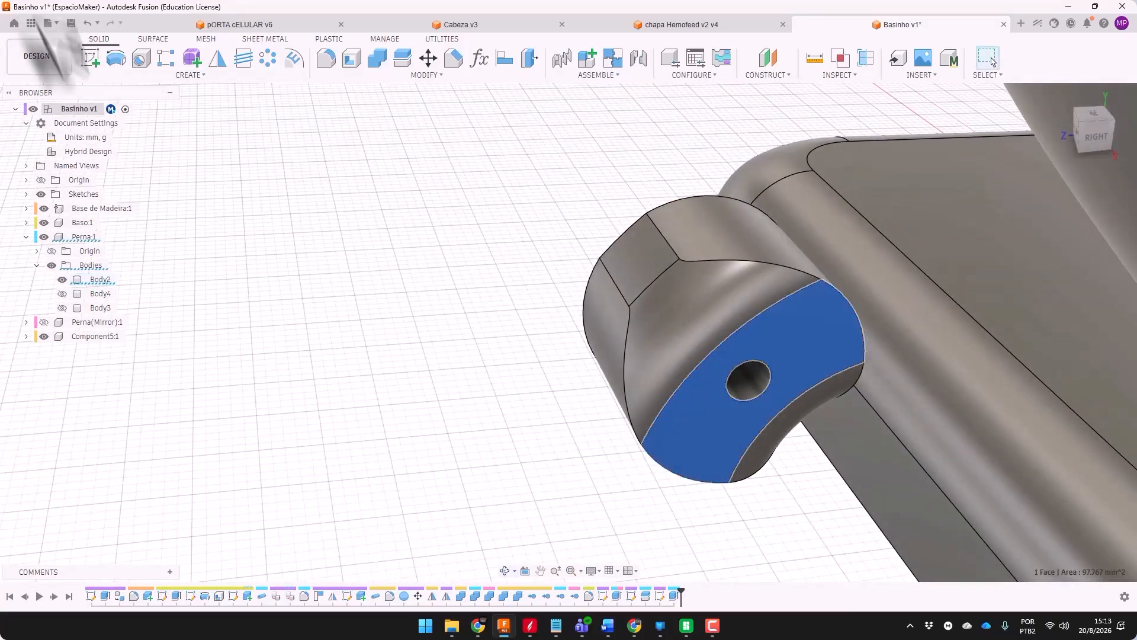
middle_click_drag(414, 249, 714, 571, "shift")
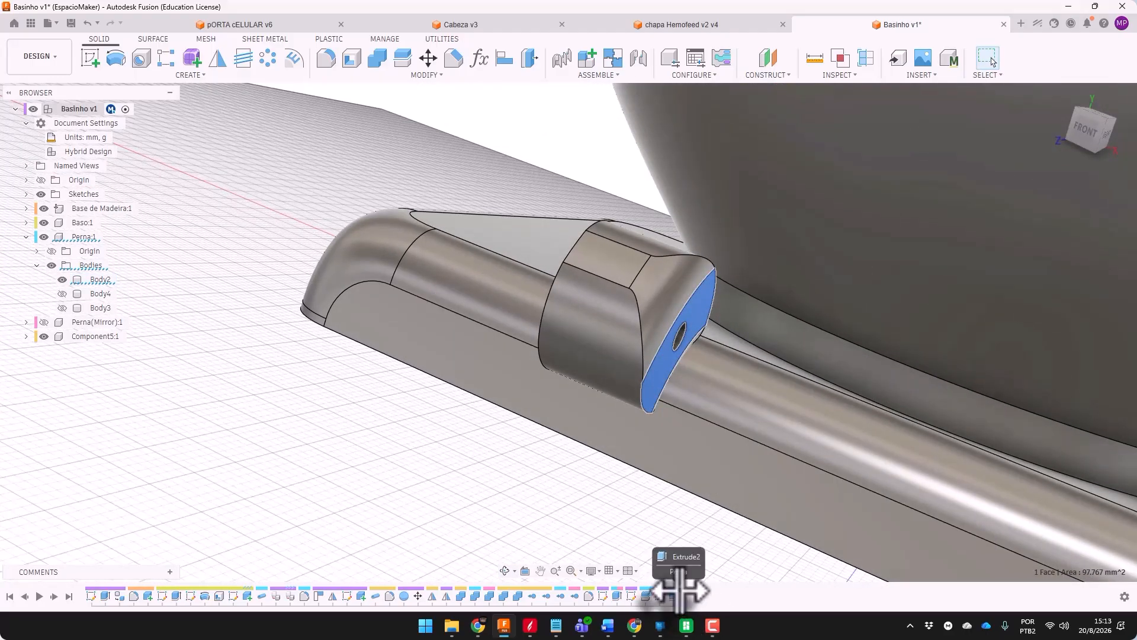
left_click_drag(656, 590, 652, 591)
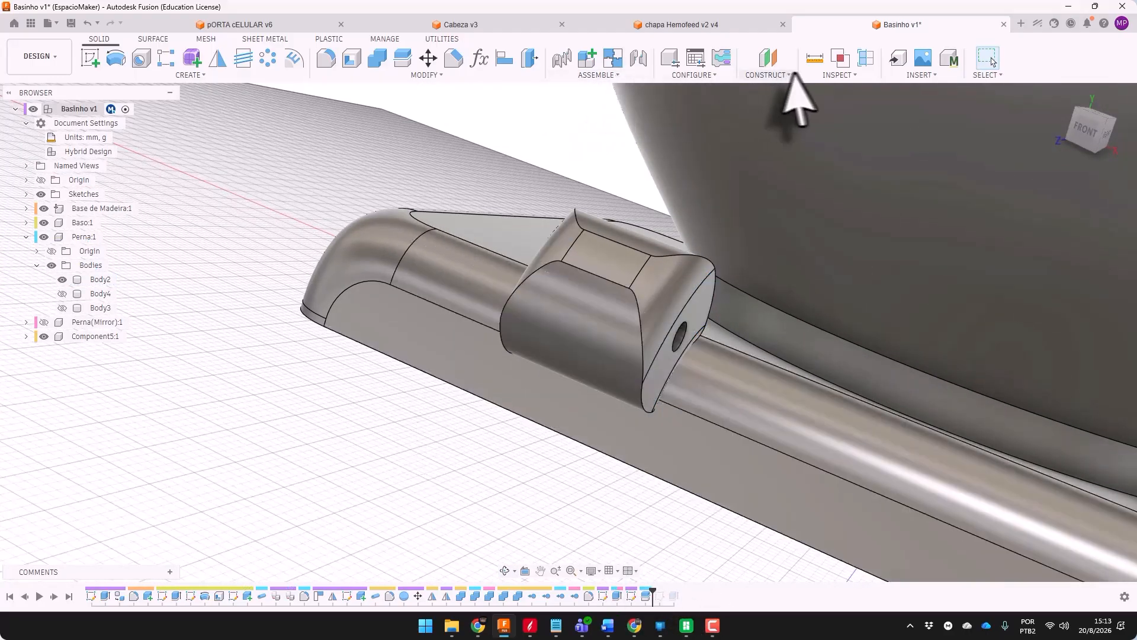
Create a midplane between the knee piece's two opposite pin-hole side faces, and roll the design history forward to its end
left_click(770, 89)
left_click(768, 74)
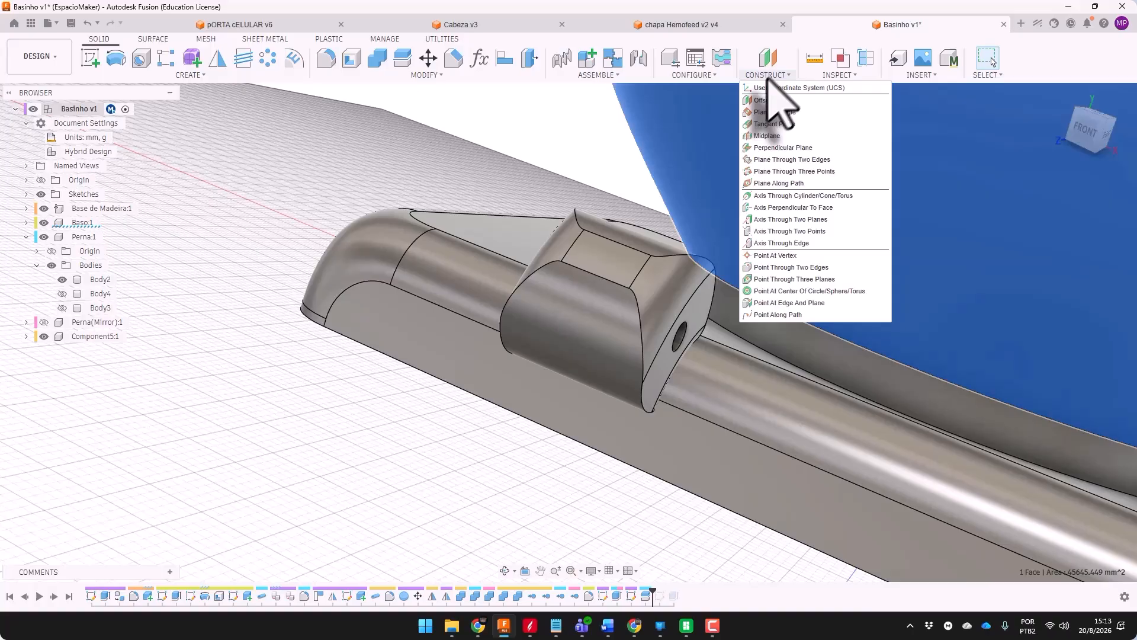
left_click(762, 138)
mouse_move(490, 148)
middle_mouse_down("shift")
mouse_move(470, 158)
mouse_move(483, 157)
middle_mouse_up("shift")
left_click(674, 352)
middle_click_drag(601, 320, 740, 266, "shift")
left_click(486, 284)
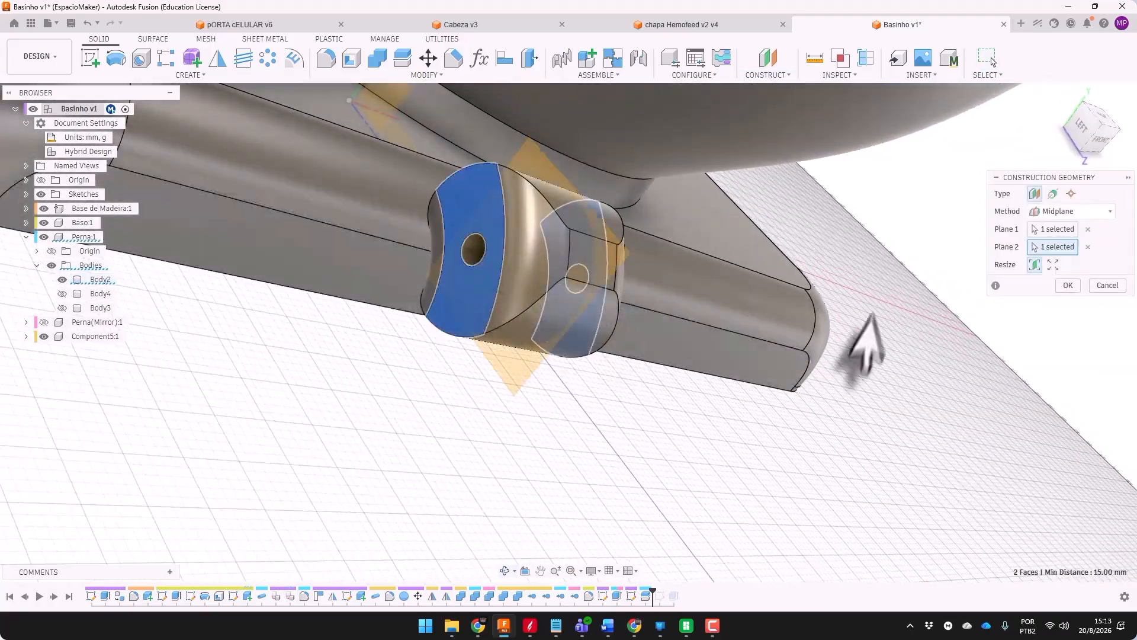
left_click(1068, 285)
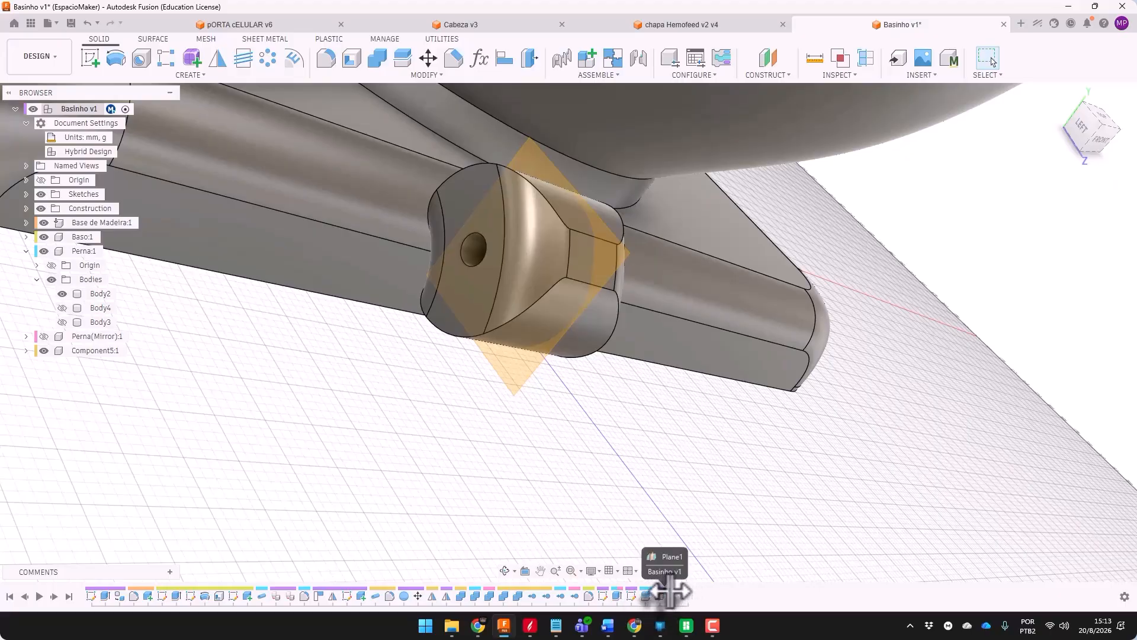
left_click_drag(669, 592, 696, 593)
Mirror the extrude feature that cuts back the knee piece's side across the new midplane
middle_click_drag(515, 317, 329, 54, "shift")
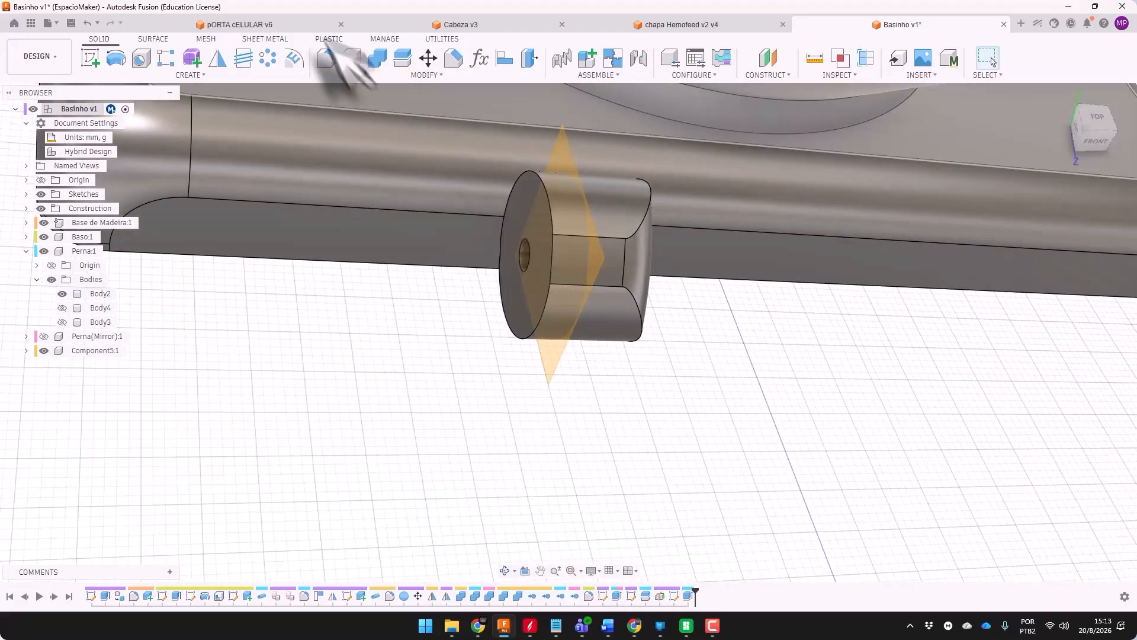
left_click(218, 58)
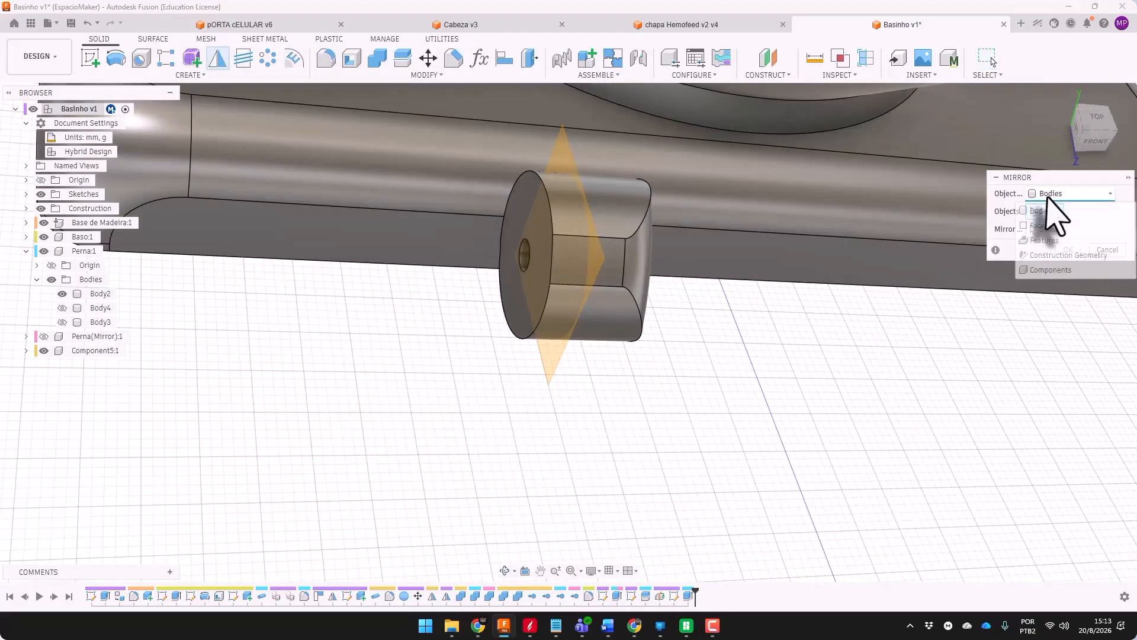
left_click(1044, 239)
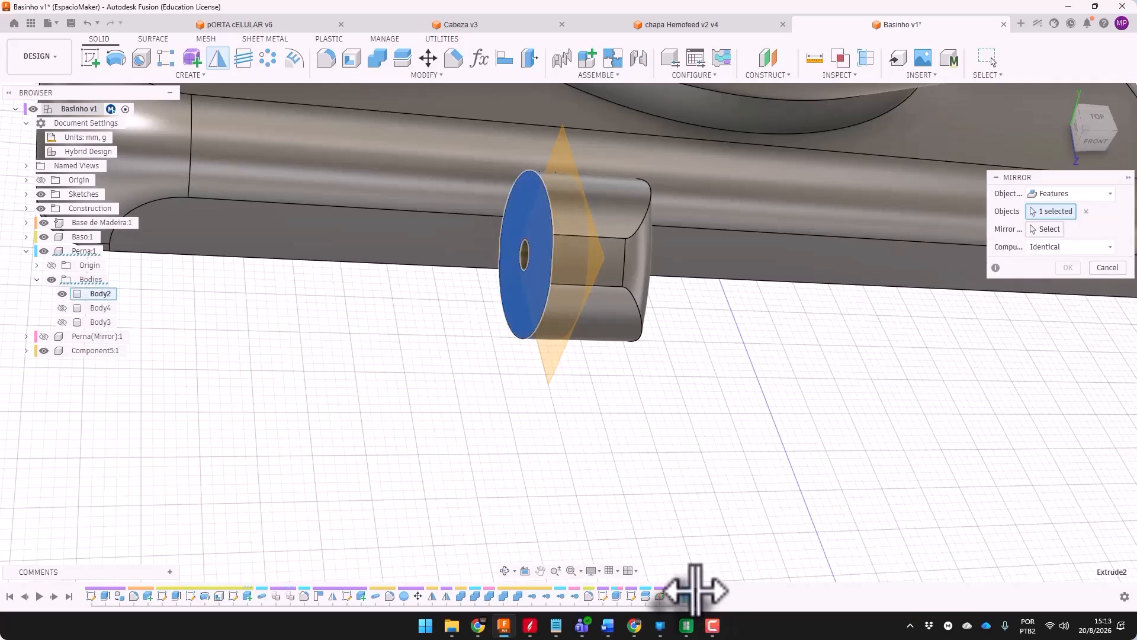
left_click(1045, 228)
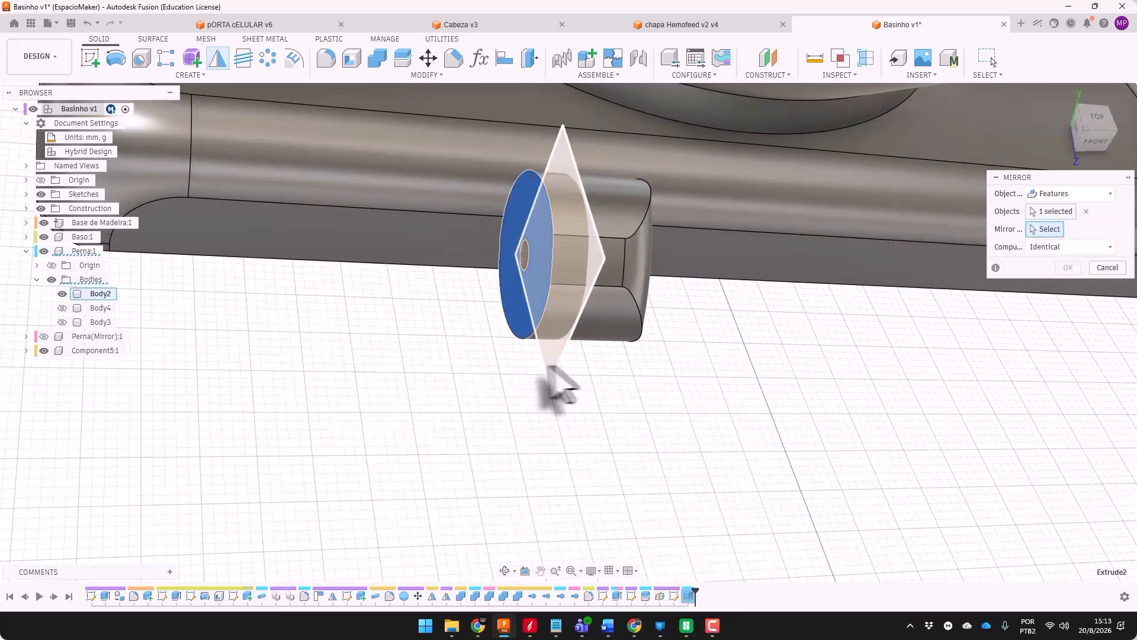
left_click(552, 370)
left_click(1066, 267)
mouse_move(954, 337)
middle_mouse_down("shift")
mouse_move(901, 355)
mouse_move(927, 337)
mouse_move(942, 344)
middle_mouse_up("shift")
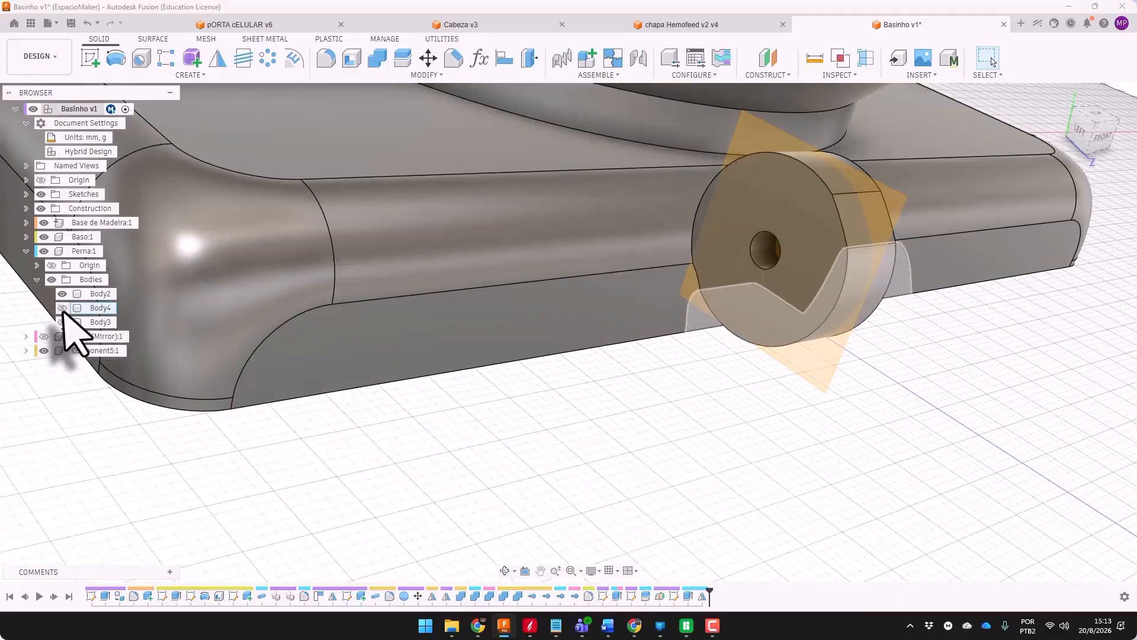
Show the lower leg body again beneath the knee piece and hide the midplane
left_click(62, 308)
scroll(414, 290, "down", 2)
middle_click_drag(435, 296, 721, 320, "shift")
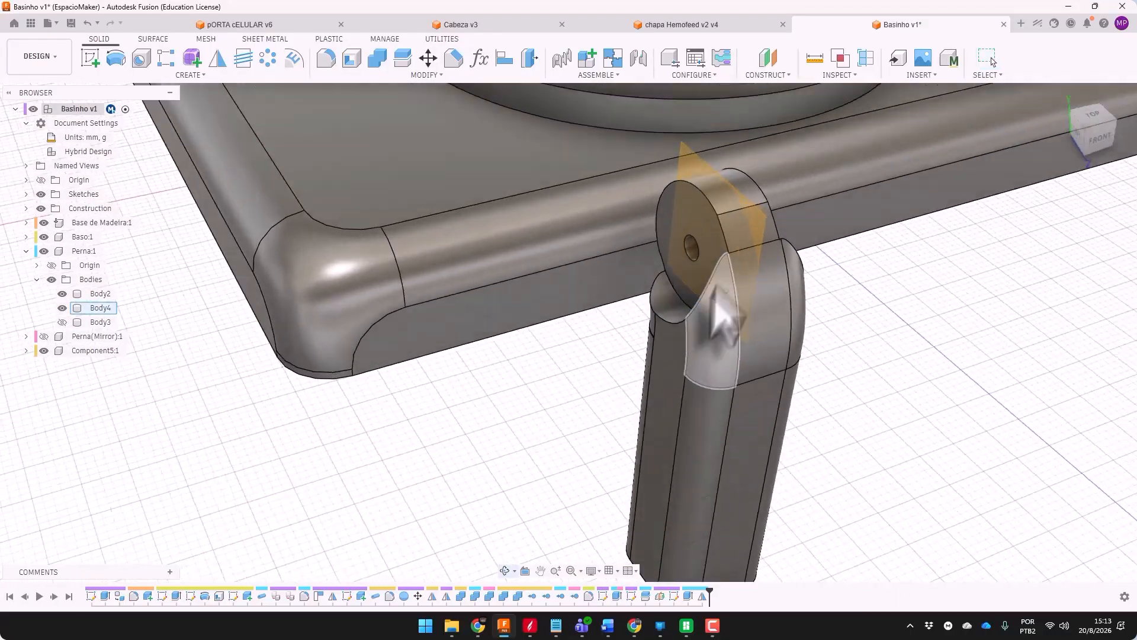
left_click(756, 228)
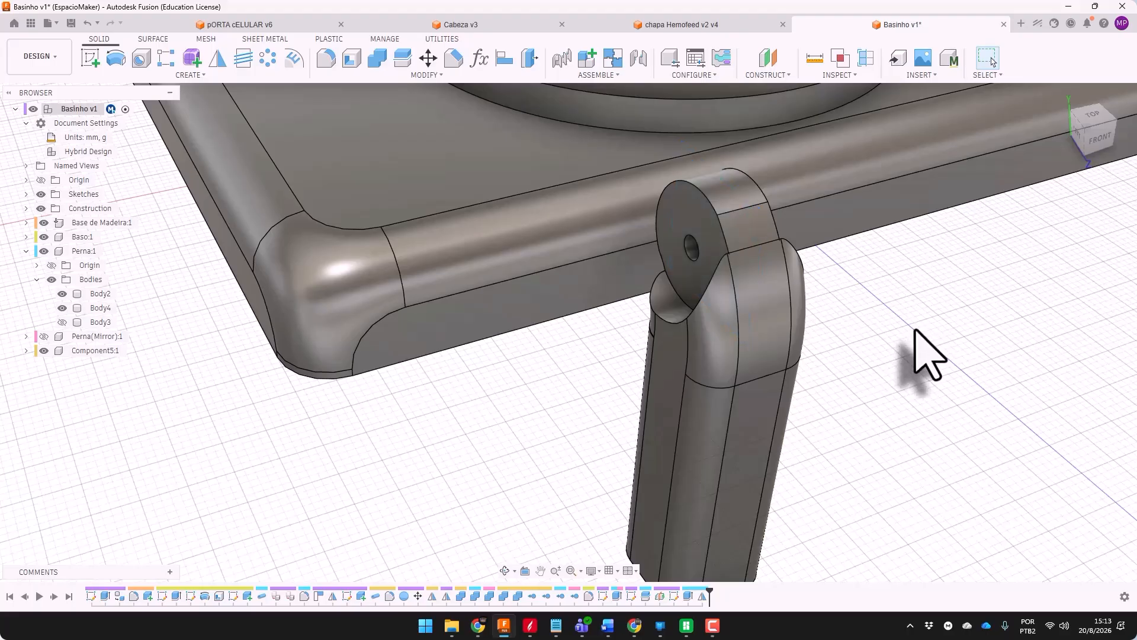
middle_click_drag(915, 330, 915, 296, "shift")
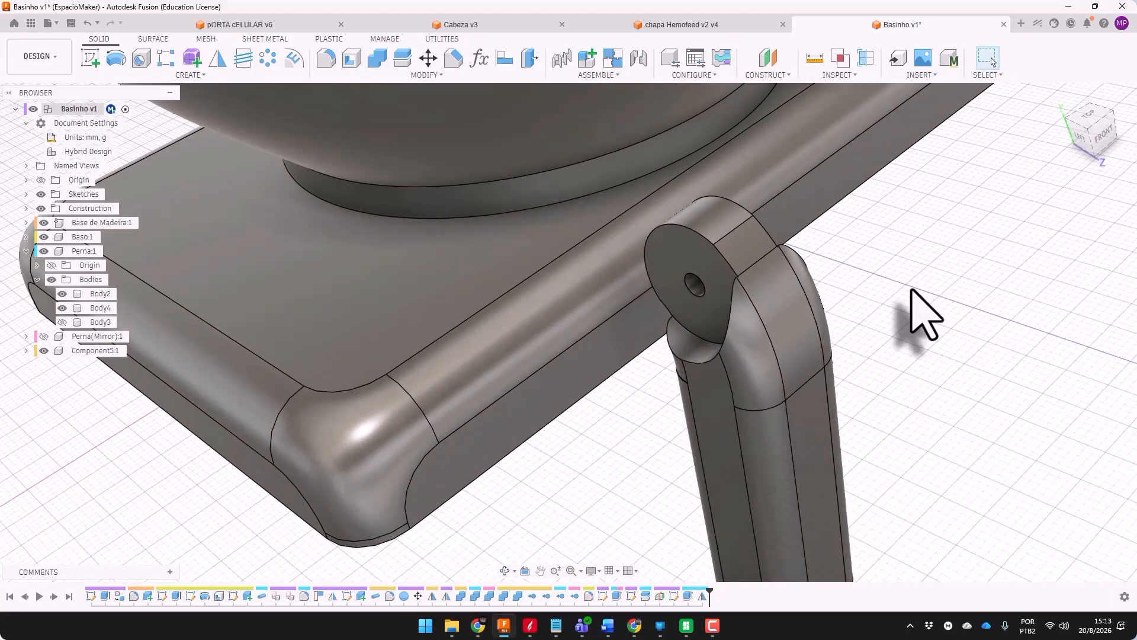
Join the leg body Body4 to the hinge body Body2 with Combine, without keeping the tool body
left_click(384, 60)
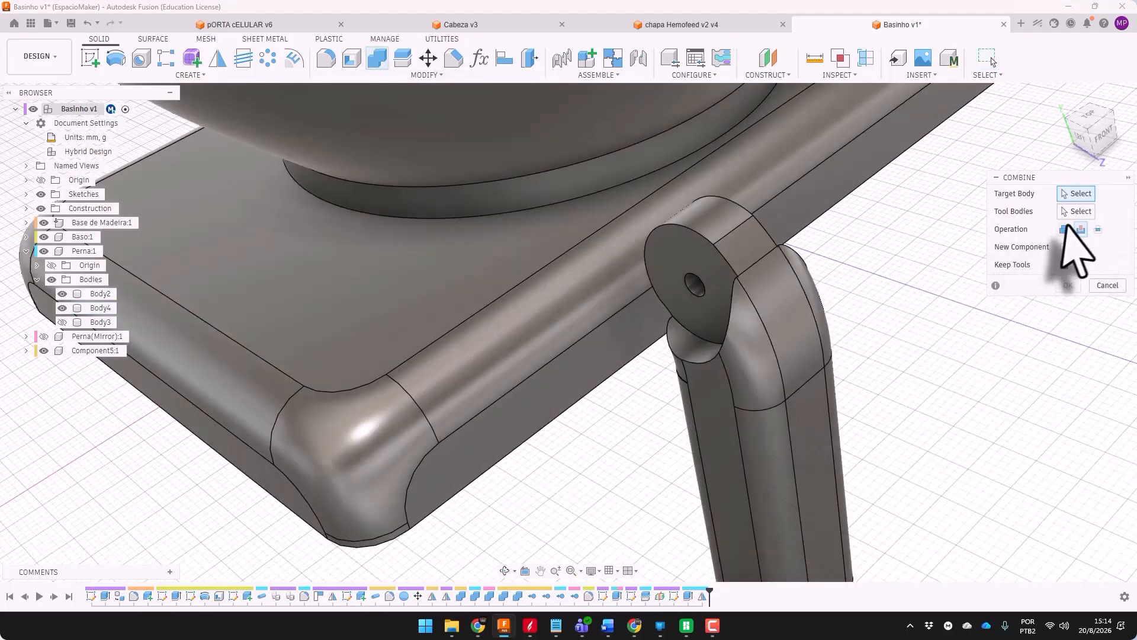
left_click(1064, 265)
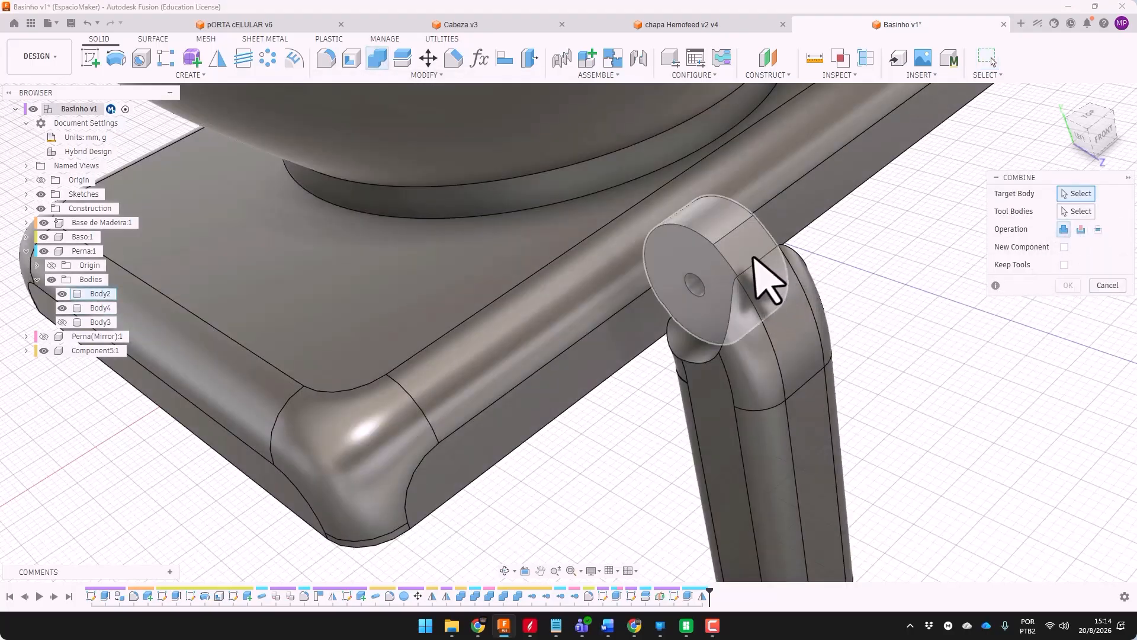
left_click(762, 274)
left_click(787, 318)
left_click(1068, 285)
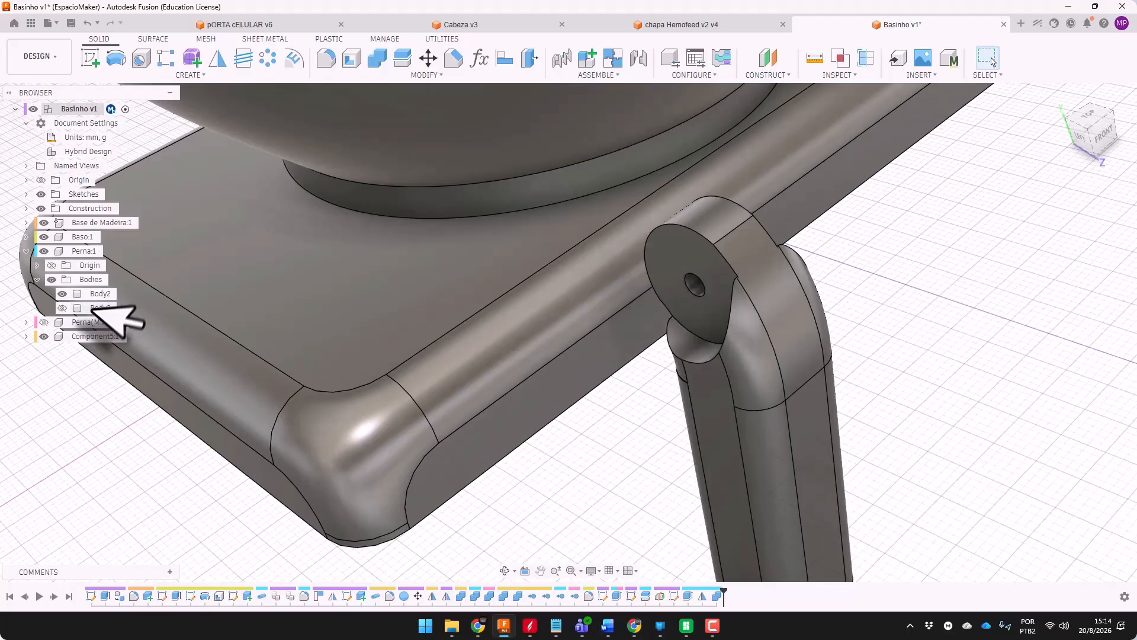
Show Body3 and roll the timeline back to before the leg and hinge were combined
left_click(62, 307)
mouse_move(853, 296)
middle_mouse_down("shift")
mouse_move(863, 267)
mouse_move(901, 287)
mouse_move(876, 259)
mouse_move(876, 318)
mouse_move(849, 255)
mouse_move(852, 296)
middle_mouse_up("shift")
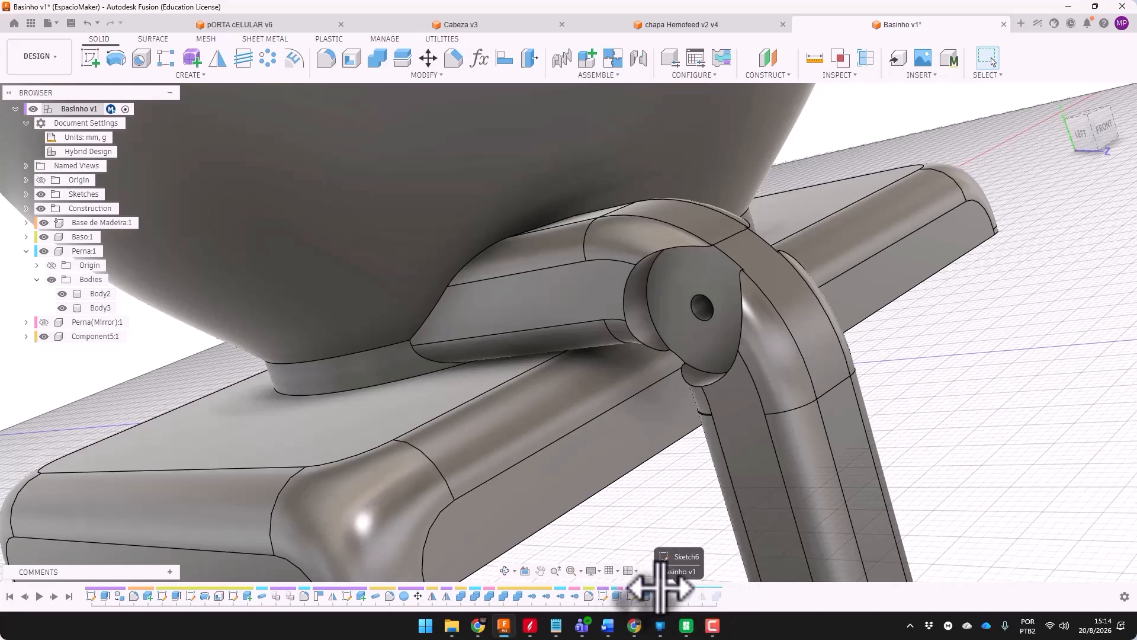
left_click_drag(661, 586, 668, 560)
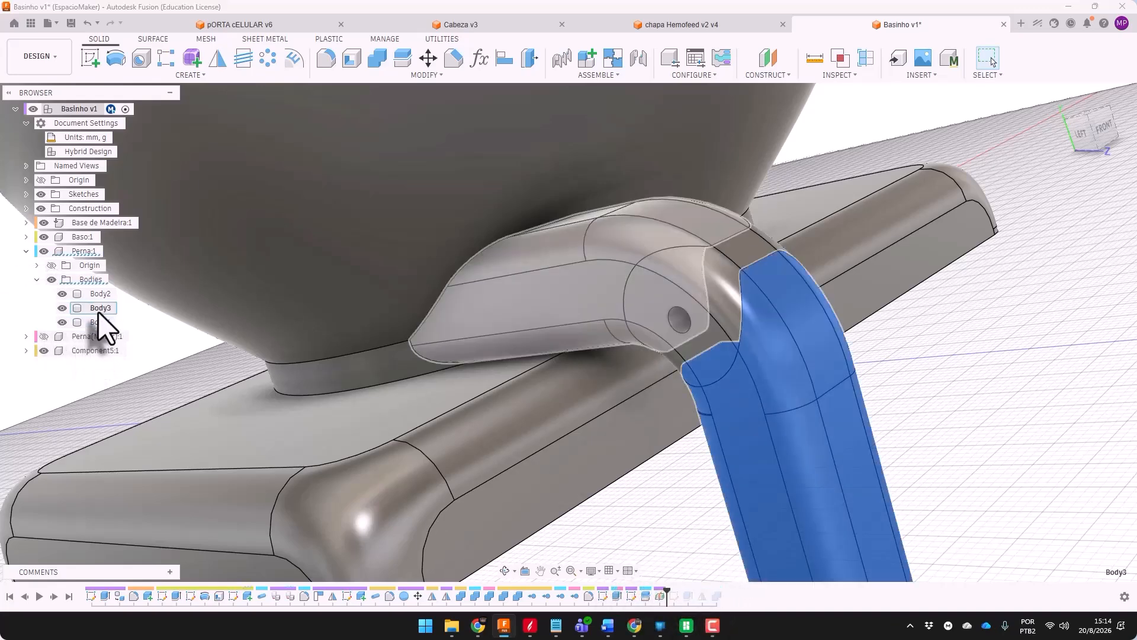
Paste a copy of hinge body Body2 in place among Perna's bodies and return the timeline to its end
right_click(105, 294)
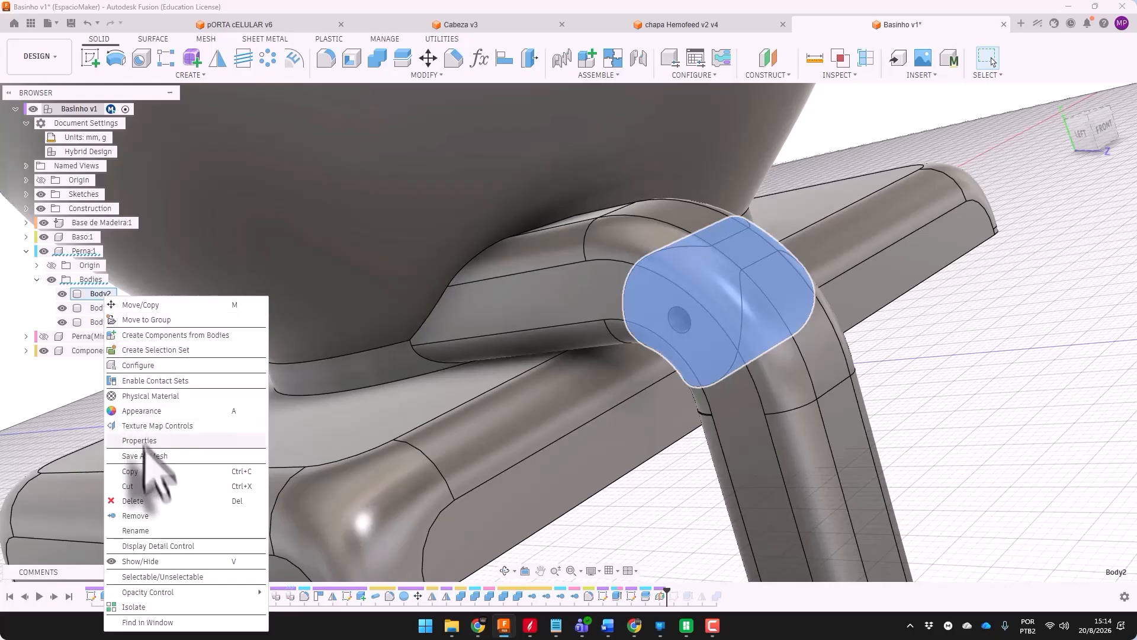
left_click(148, 472)
right_click(94, 280)
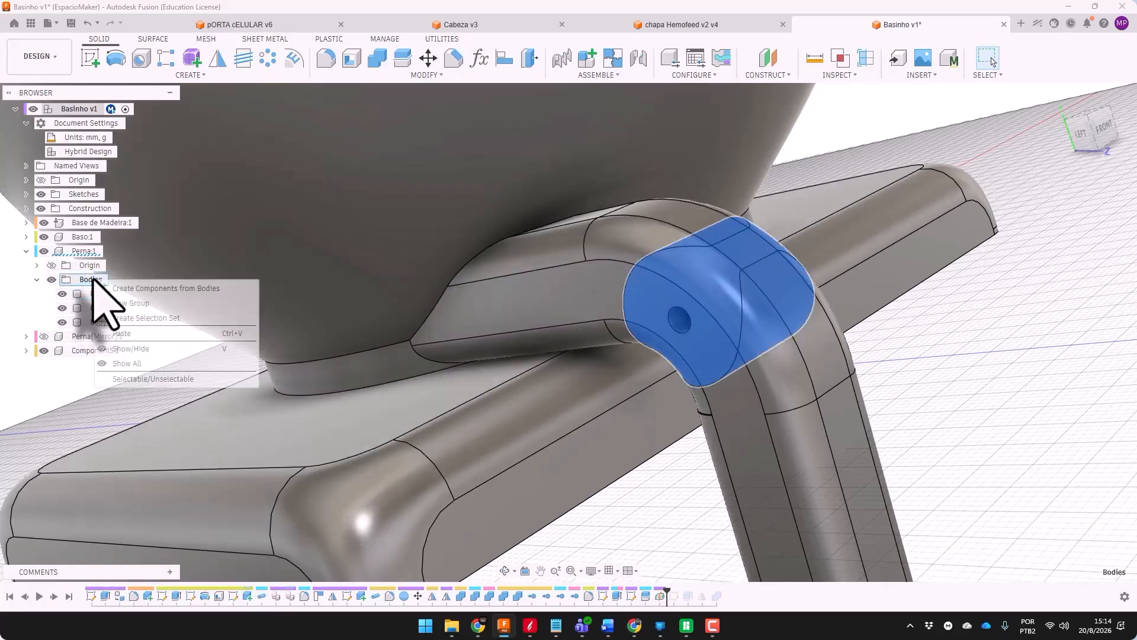
left_click(118, 333)
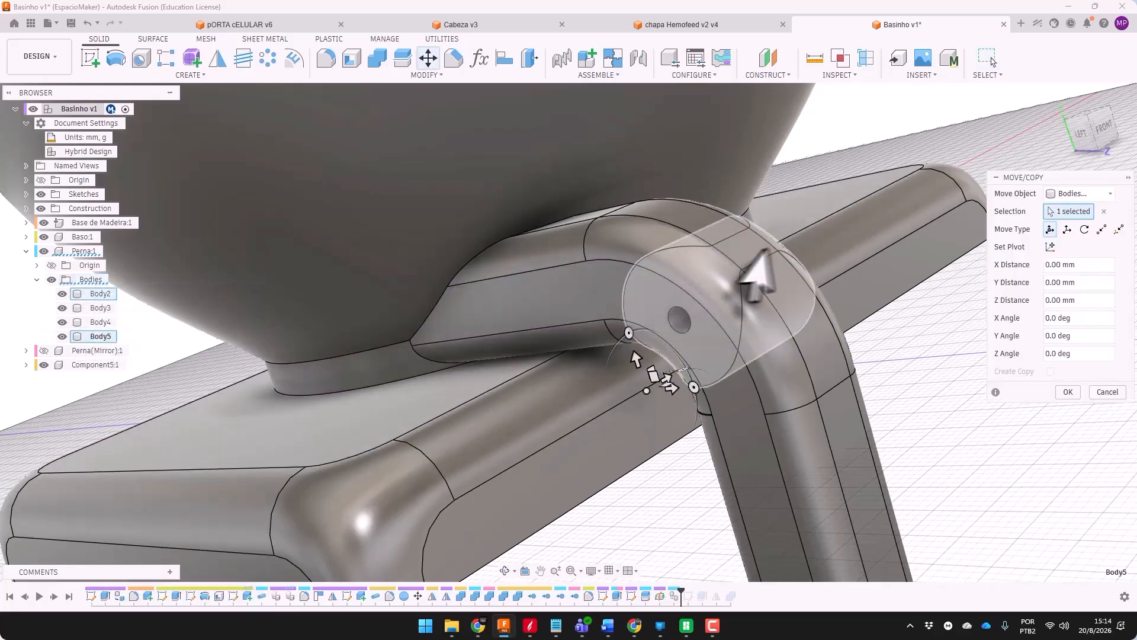
left_click(1070, 394)
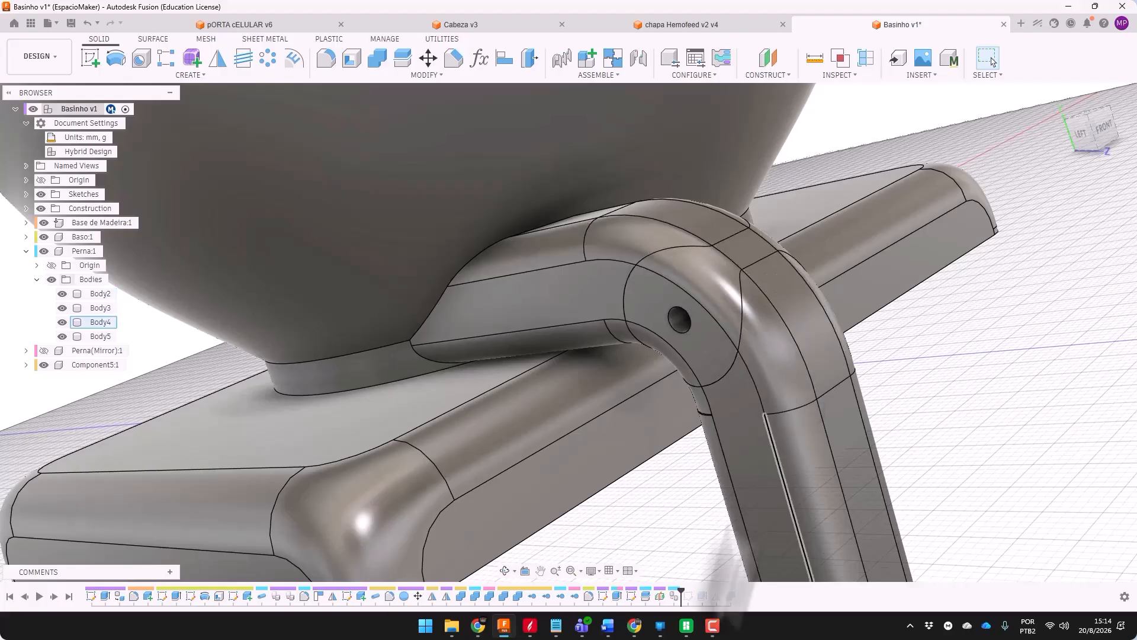
left_click_drag(682, 596, 751, 587)
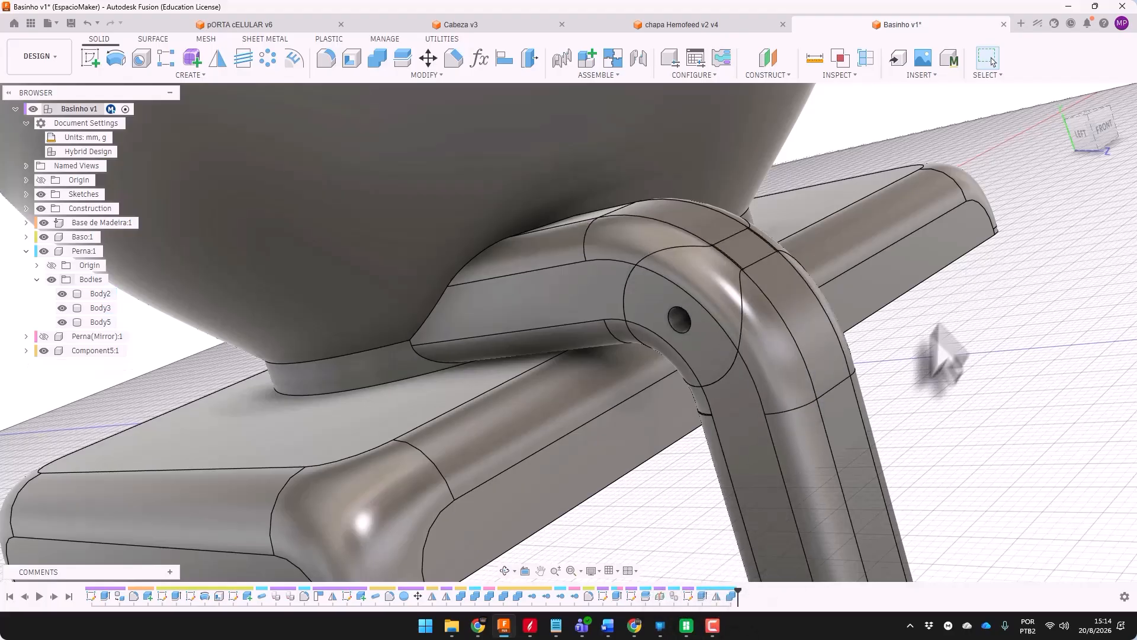
Hide Body2 and join the copied hinge body to the upper arm Body3 with Combine
left_click(63, 294)
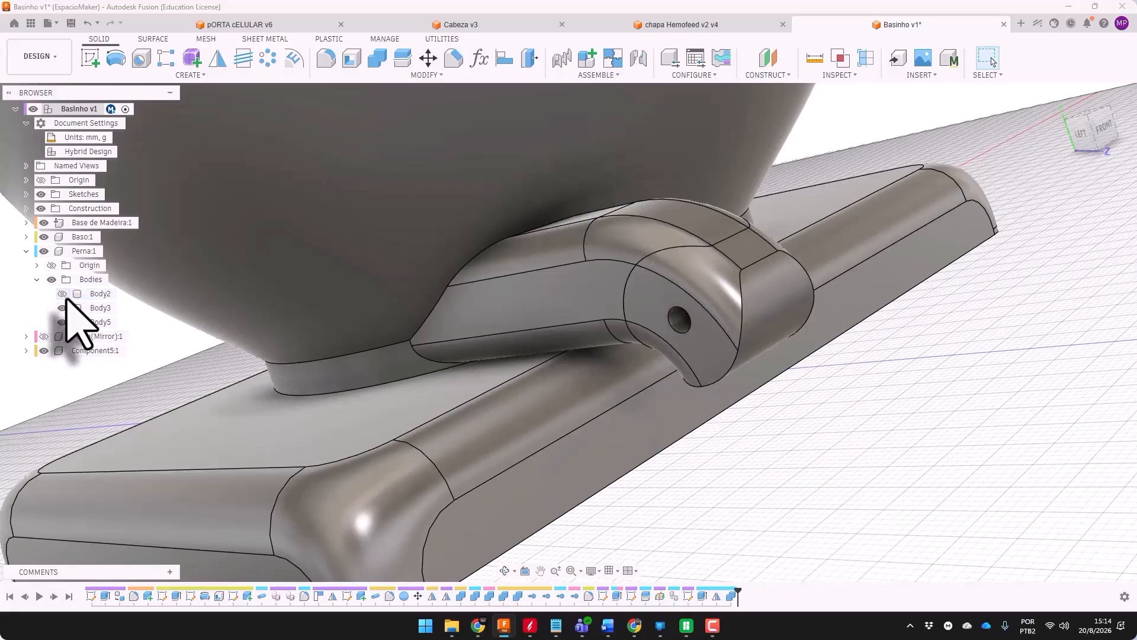
left_click(378, 57)
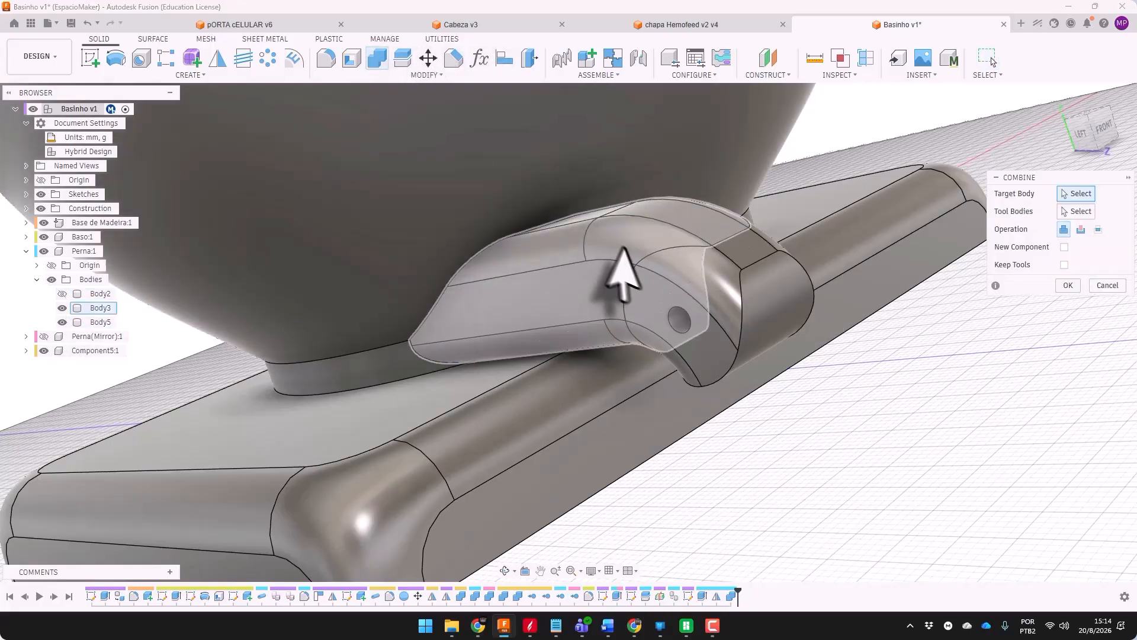
left_click(619, 268)
left_click(730, 296)
left_click(1070, 287)
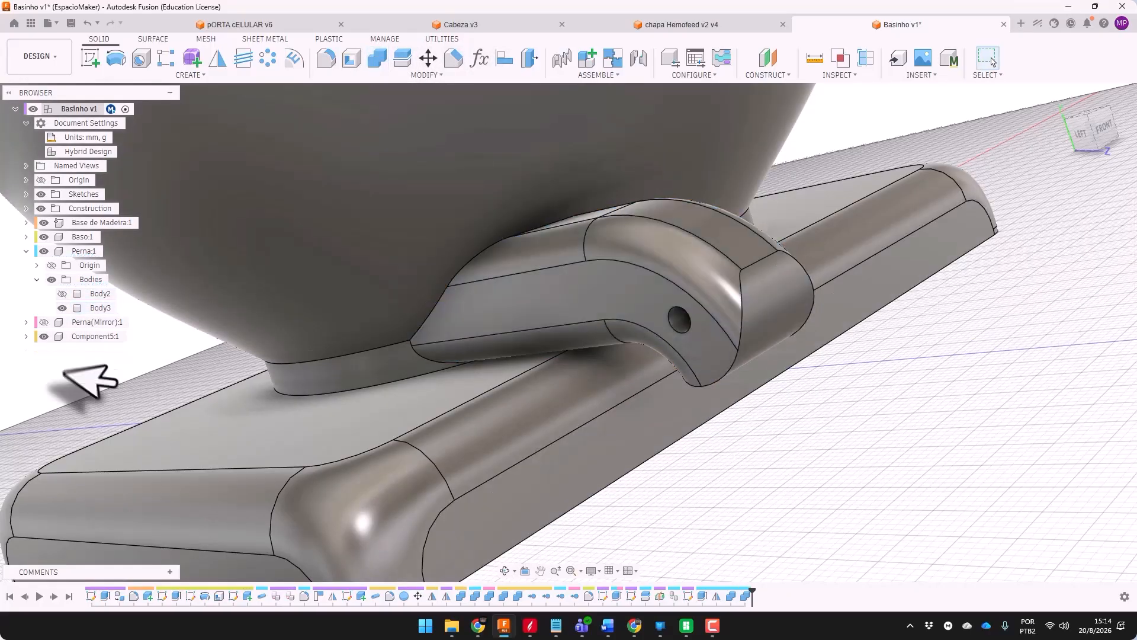
Show Body2 and cut it out of the upper arm Body3 with Combine, keeping the tool body
left_click(63, 294)
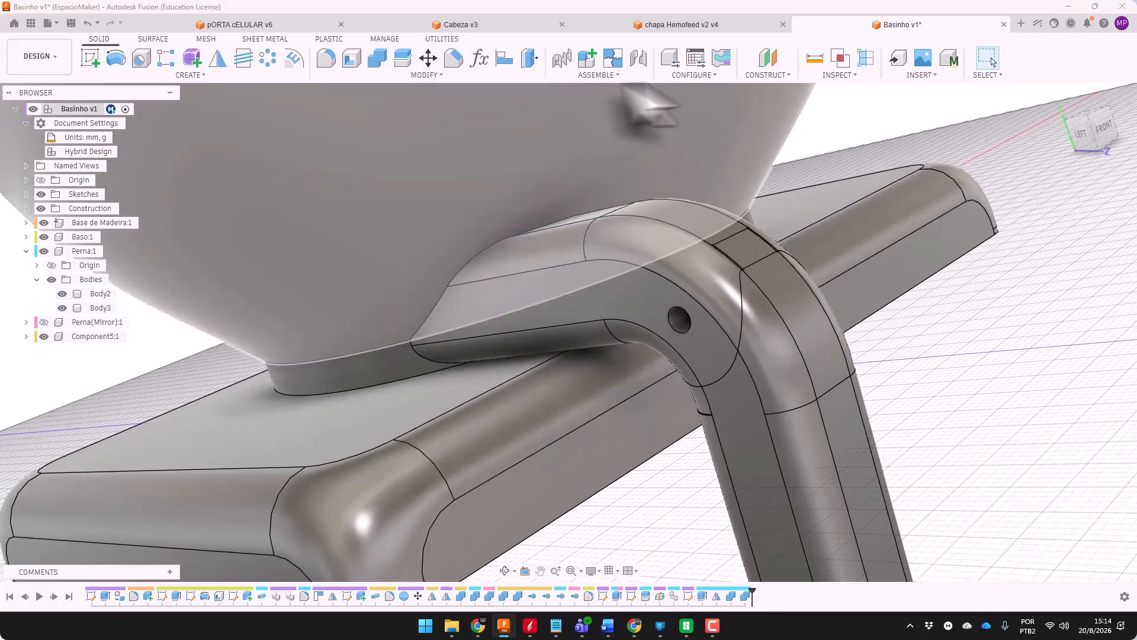
left_click(379, 57)
left_click(617, 292)
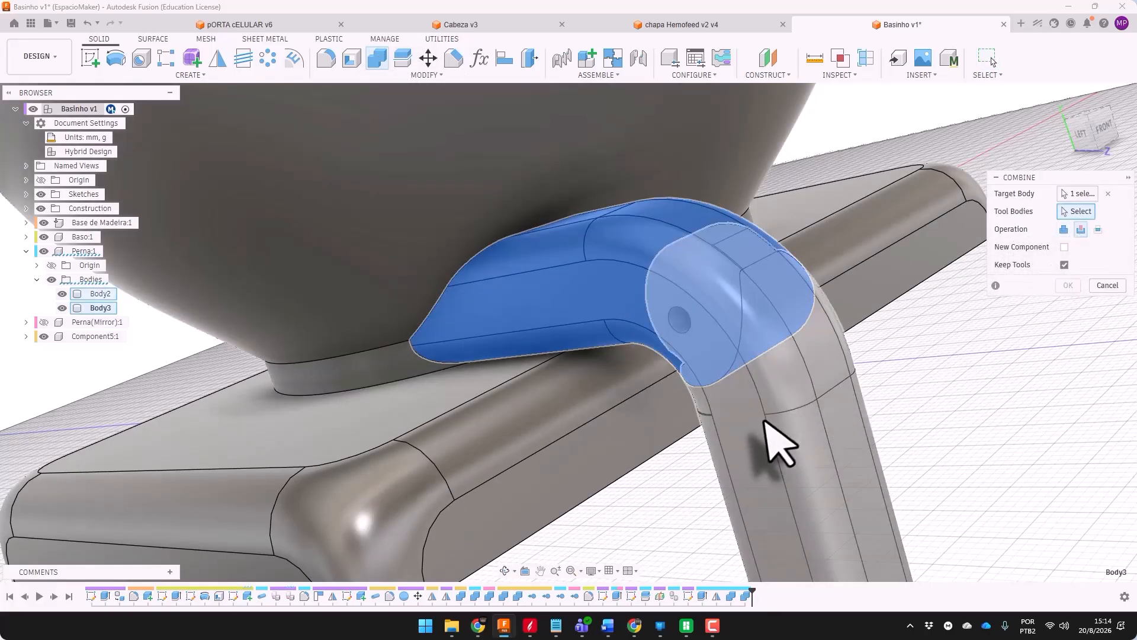
left_click(774, 437)
left_click(1067, 285)
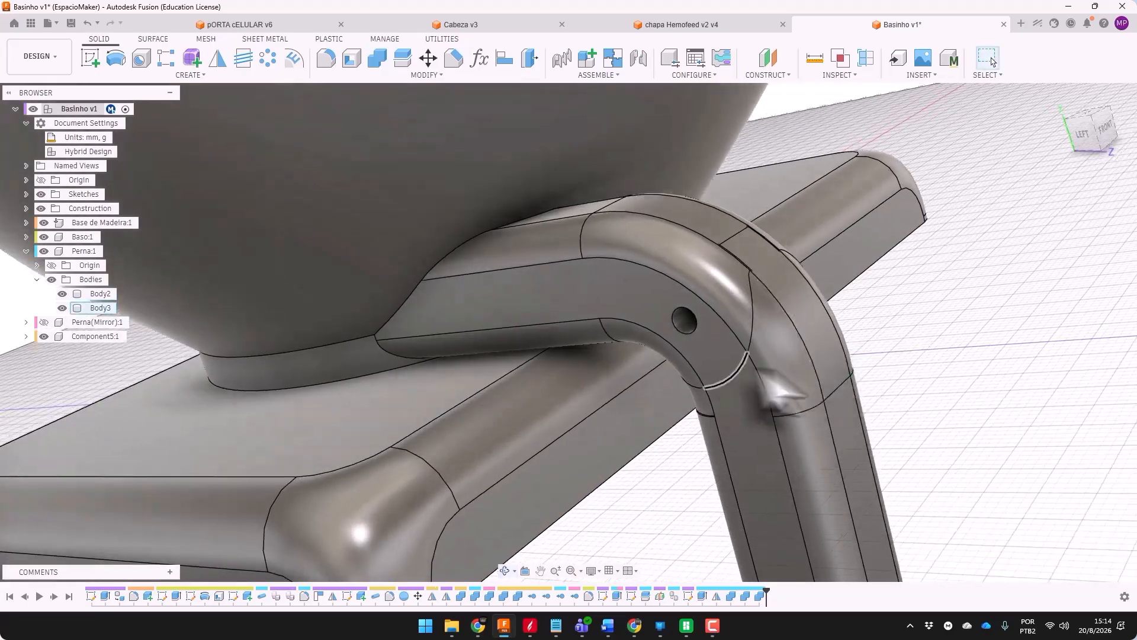
Inspect the hinge slot in the upper arm with Body2 hidden and the fit of the joint with Body2 shown
left_click(62, 294)
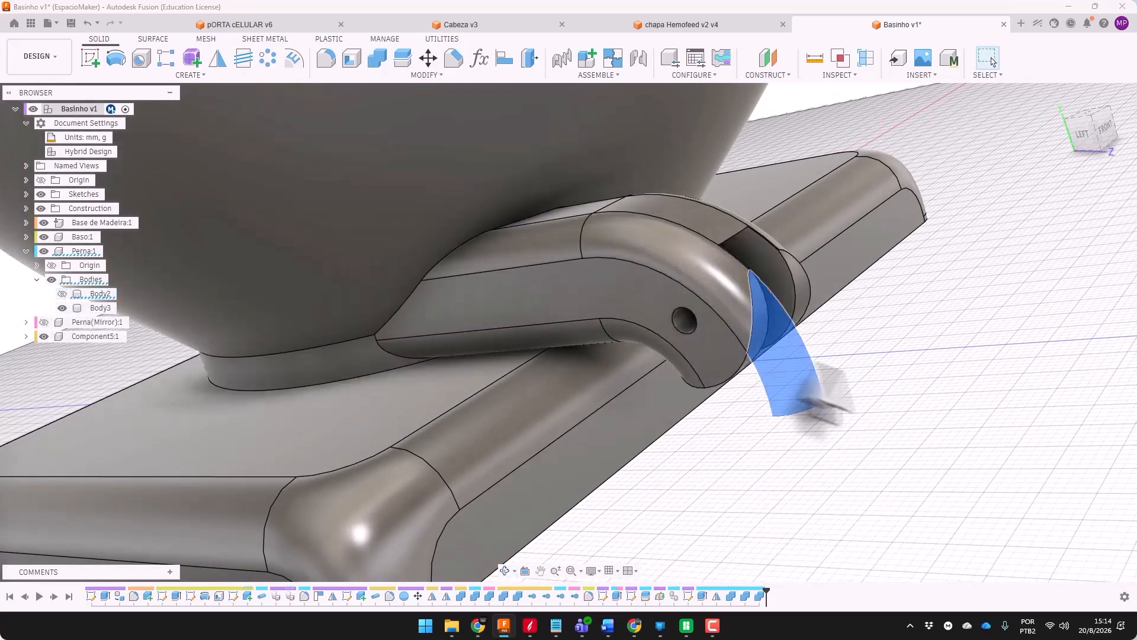
middle_click_drag(895, 376, 924, 297, "shift")
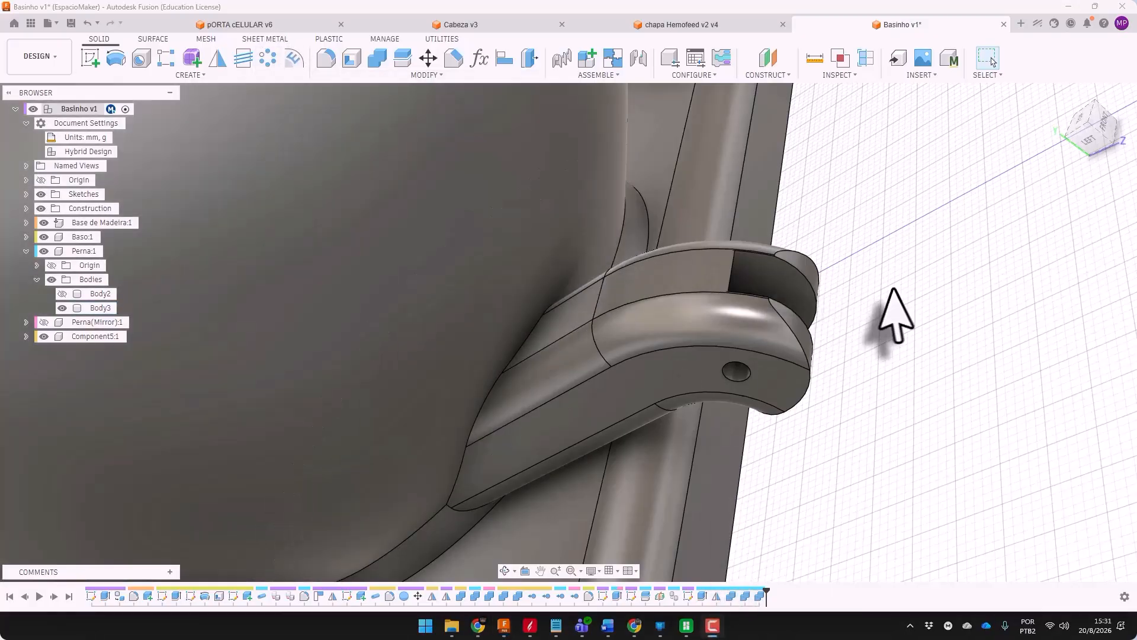
middle_click_drag(853, 294, 807, 371, "shift")
scroll(809, 350, "up", 3)
left_click(62, 294)
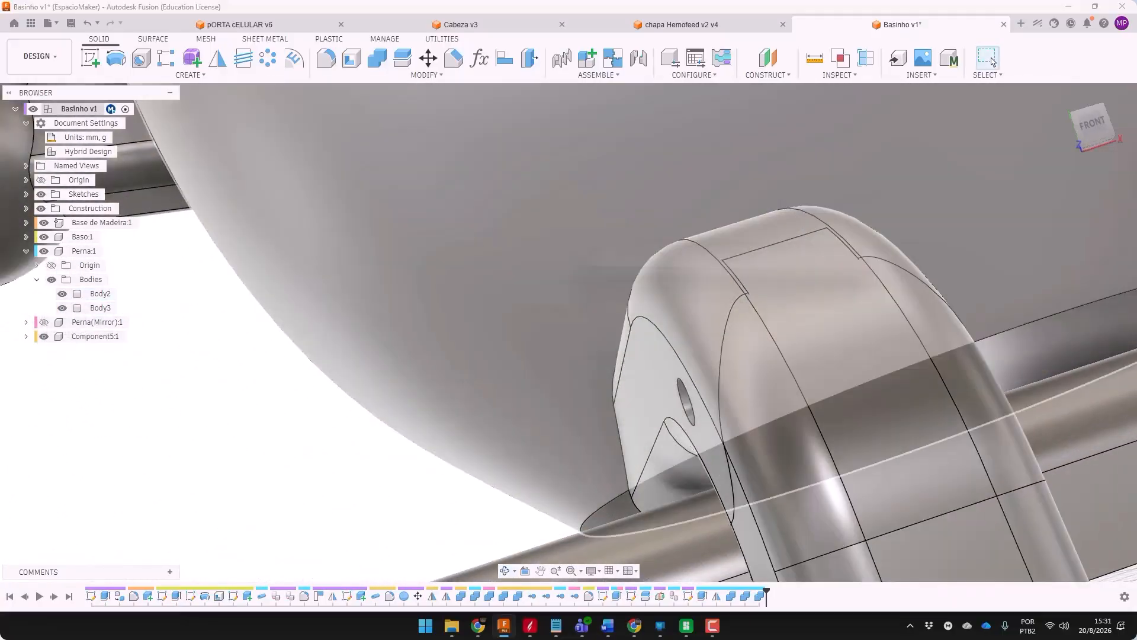
scroll(836, 284, "up", 3)
scroll(794, 284, "down", 5)
mouse_move(782, 279)
middle_mouse_down("shift")
mouse_move(873, 244)
mouse_move(904, 203)
mouse_move(863, 250)
mouse_move(802, 270)
middle_mouse_up("shift")
scroll(764, 271, "down", 4)
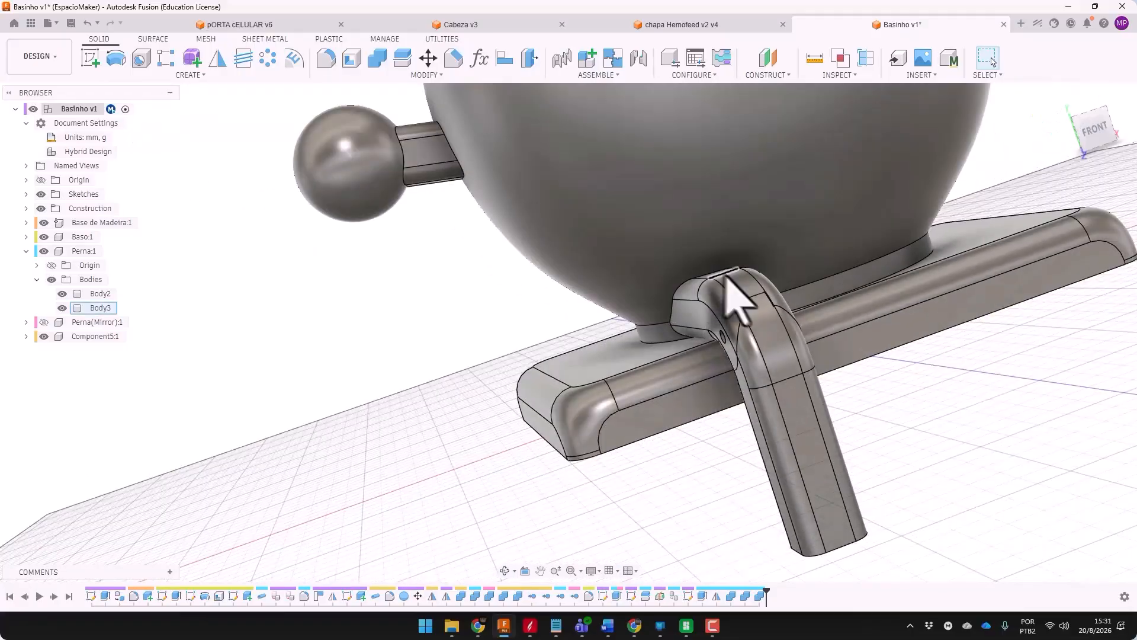
scroll(761, 320, "up", 5)
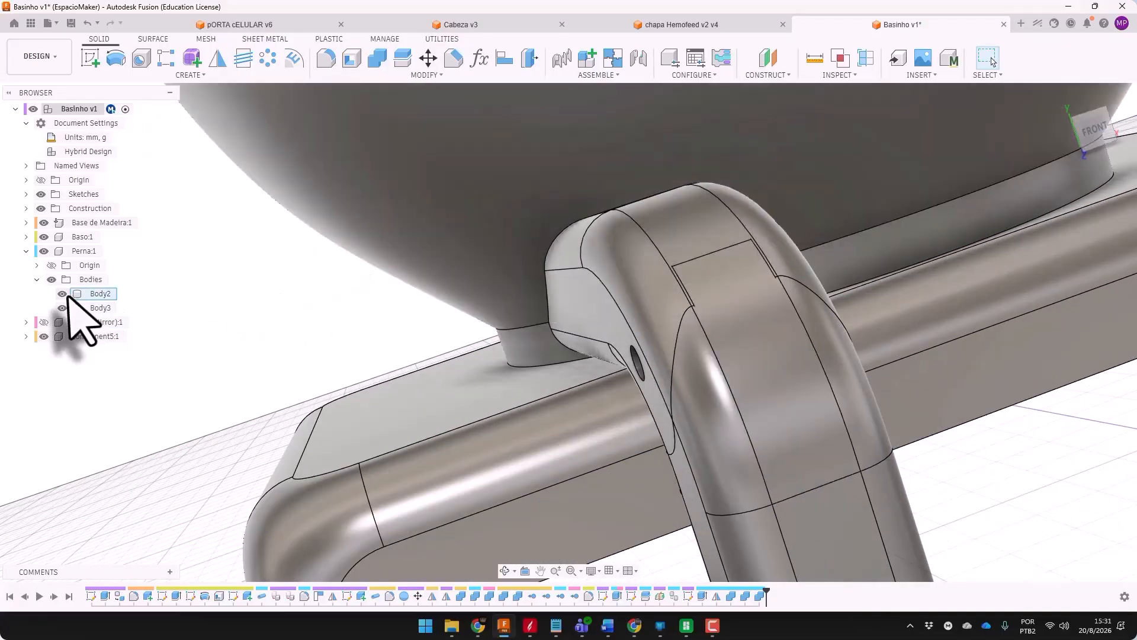
Paste an in-place copy of the leg body Body2 into the top-level design
left_click(96, 293)
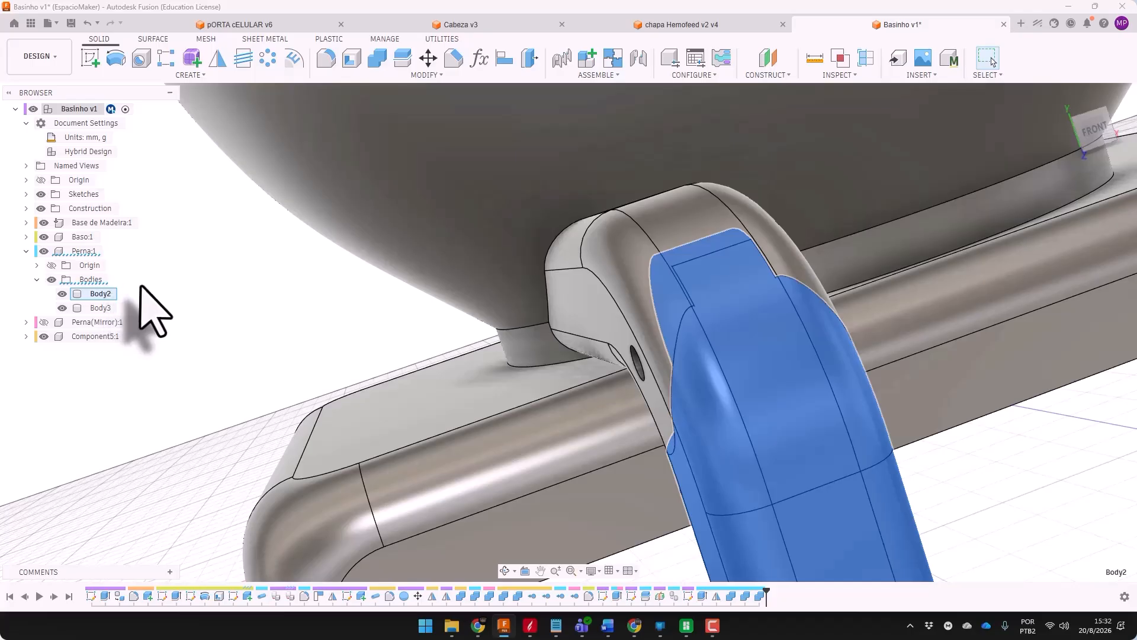
key("ctrl+v")
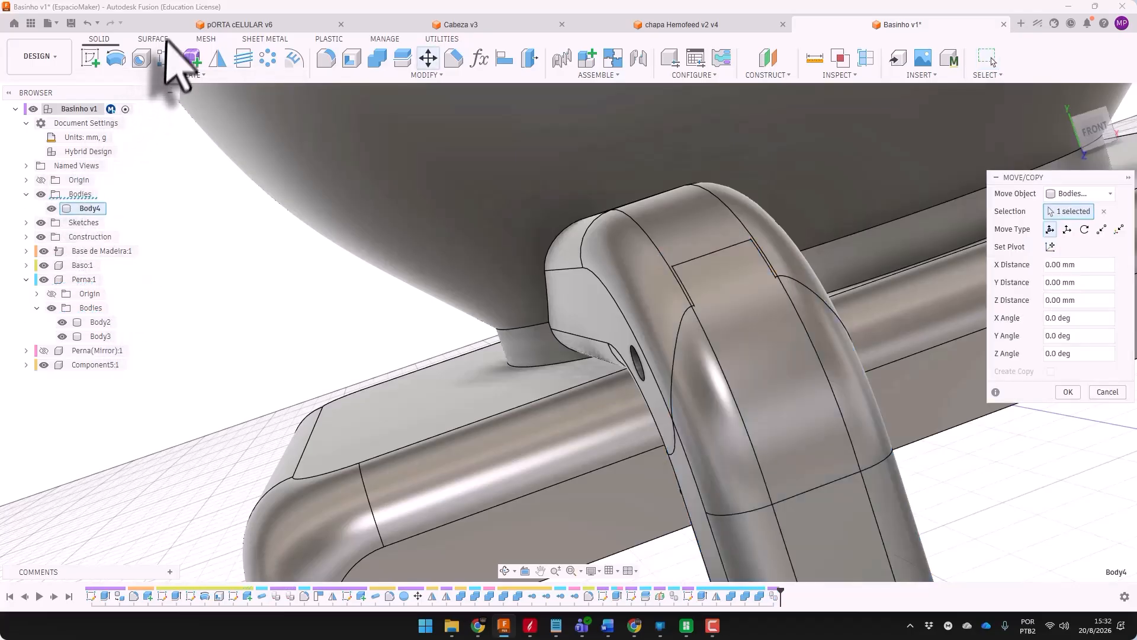
left_click(1067, 391)
Try to shell the copied leg body to the outside with a thickness of 0.25 mm
left_click(92, 208)
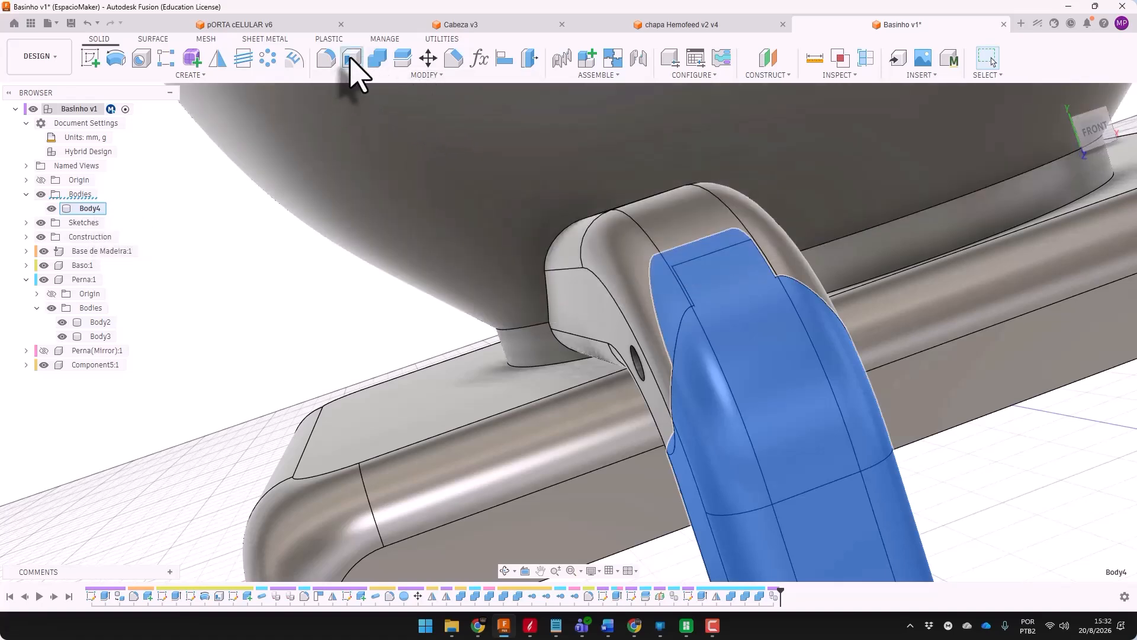
left_click(352, 59)
left_click(1093, 265)
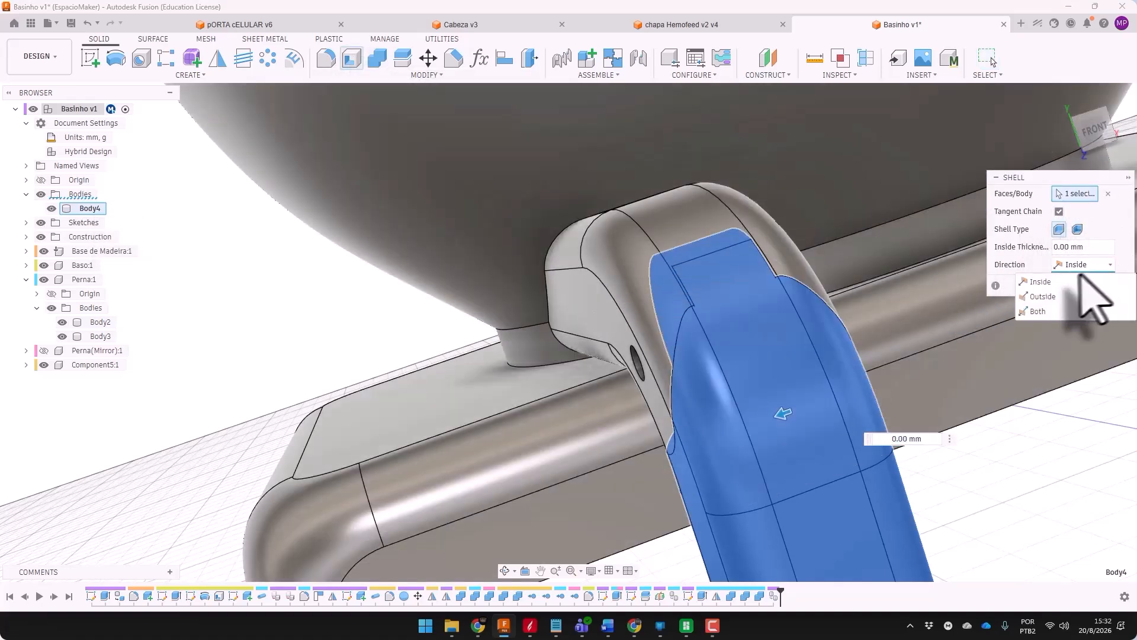
left_click(1044, 297)
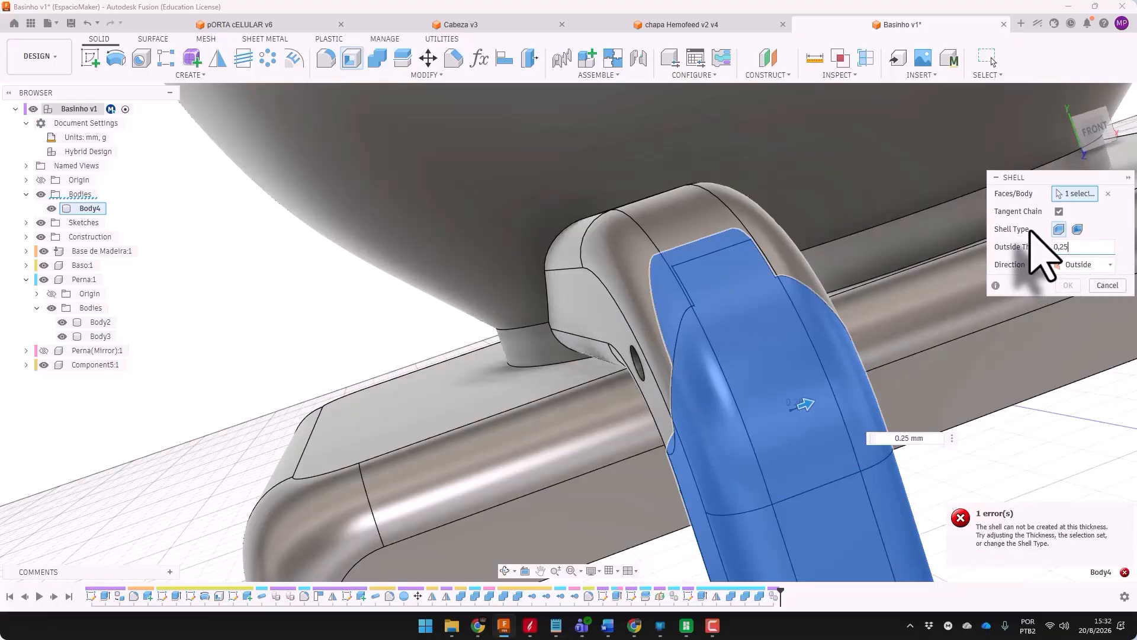
left_click(1106, 285)
left_click(89, 209)
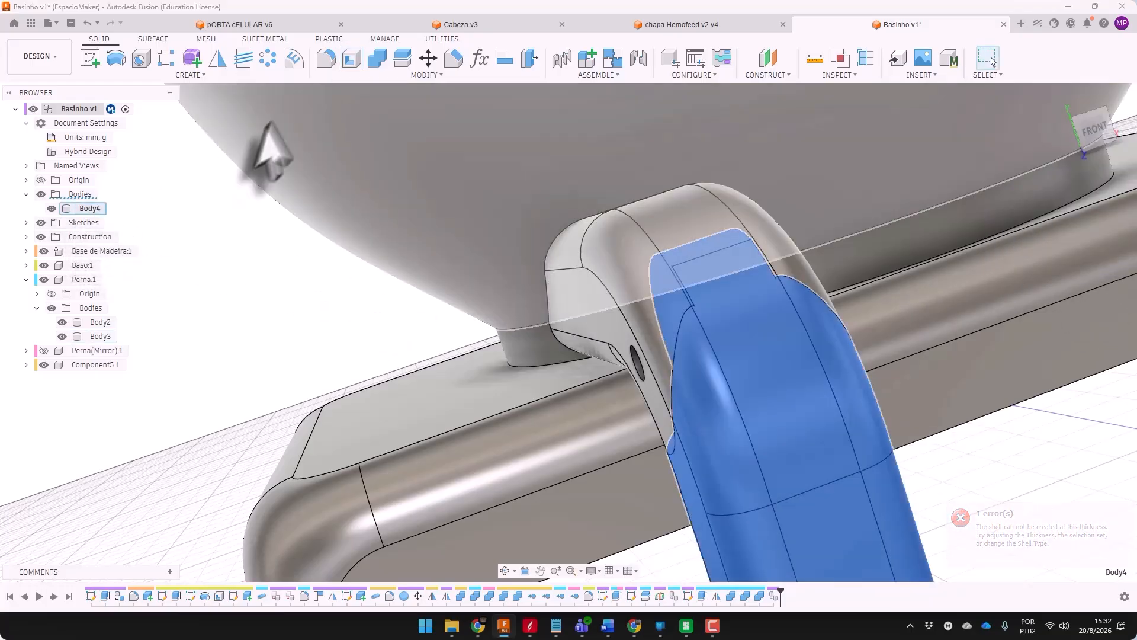
left_click(427, 75)
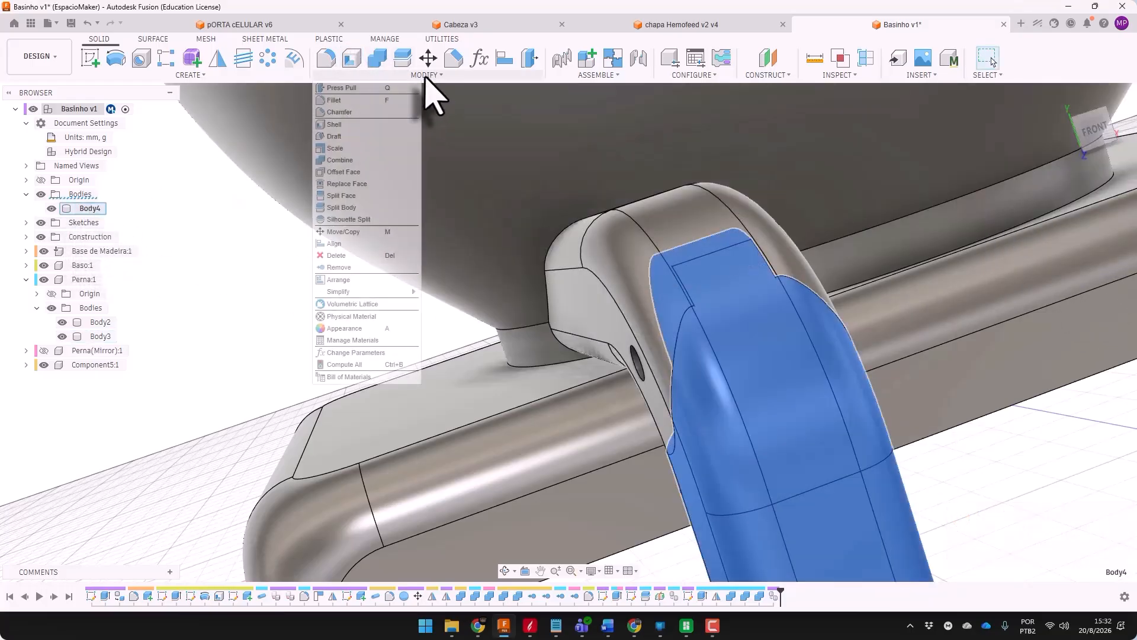
left_click(347, 160)
key("Escape")
Scale the copied leg body uniformly by a factor of 1.025
left_click(365, 75)
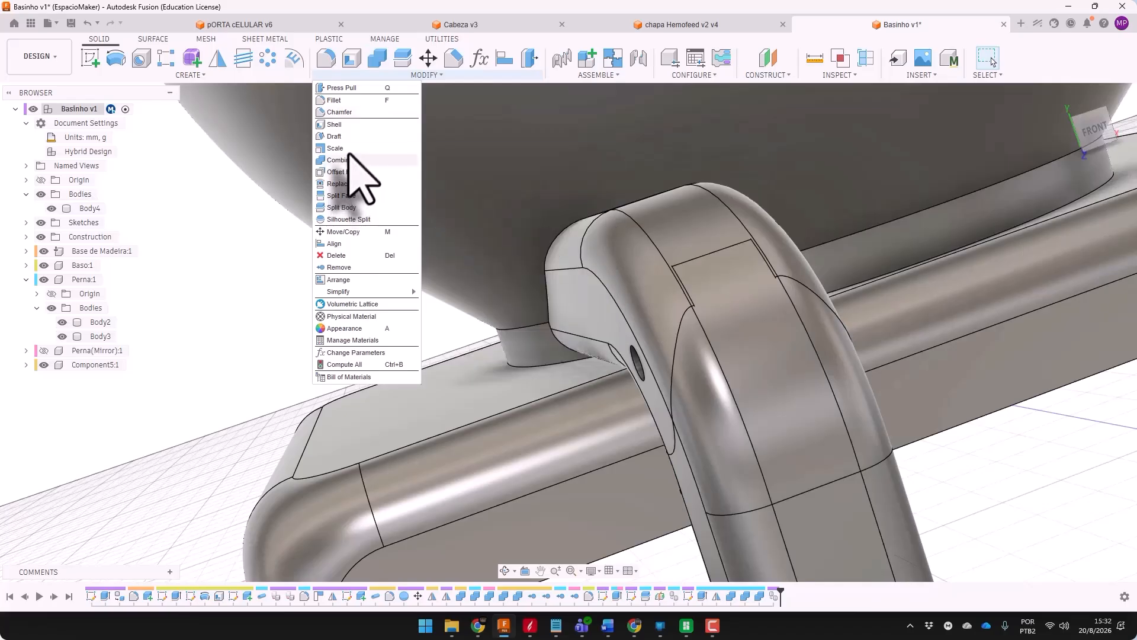
left_click(335, 148)
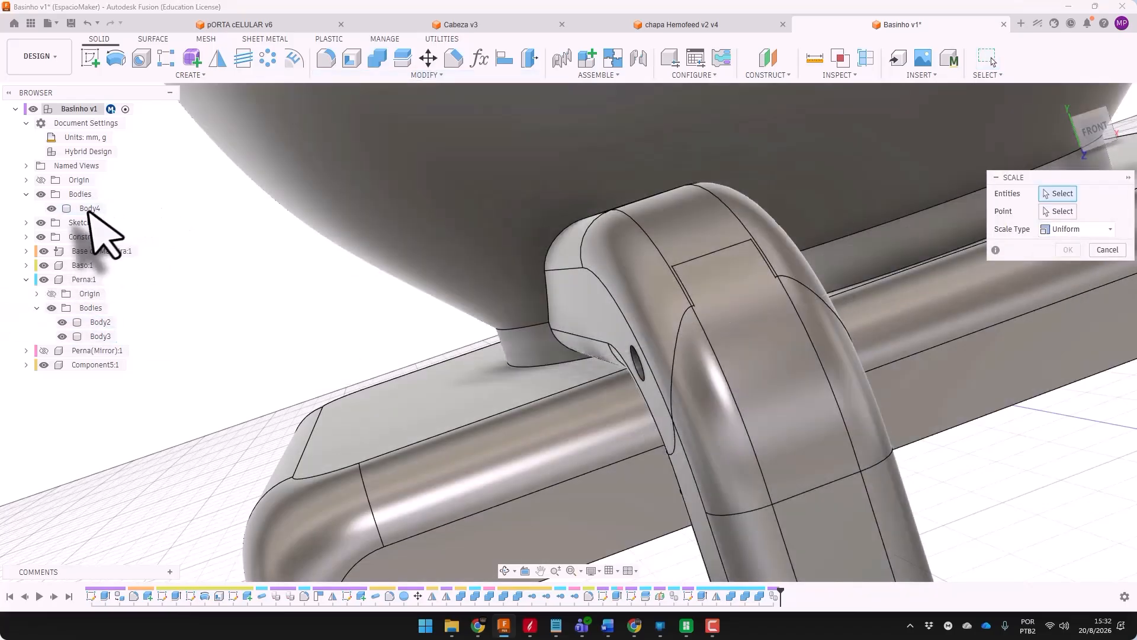
left_click(102, 208)
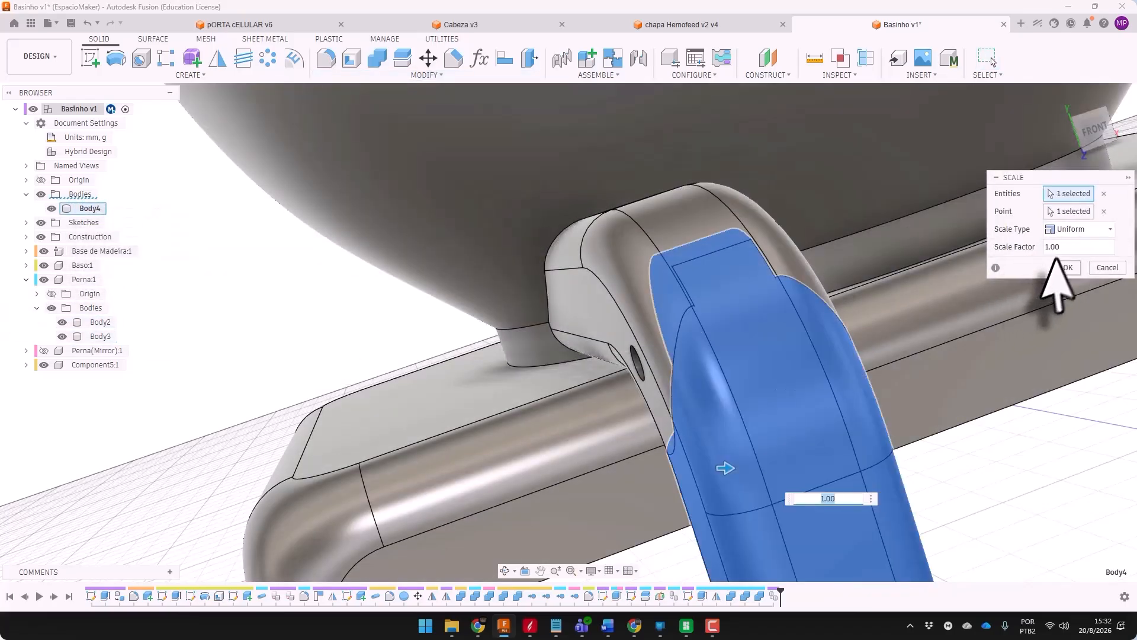
left_click(838, 499)
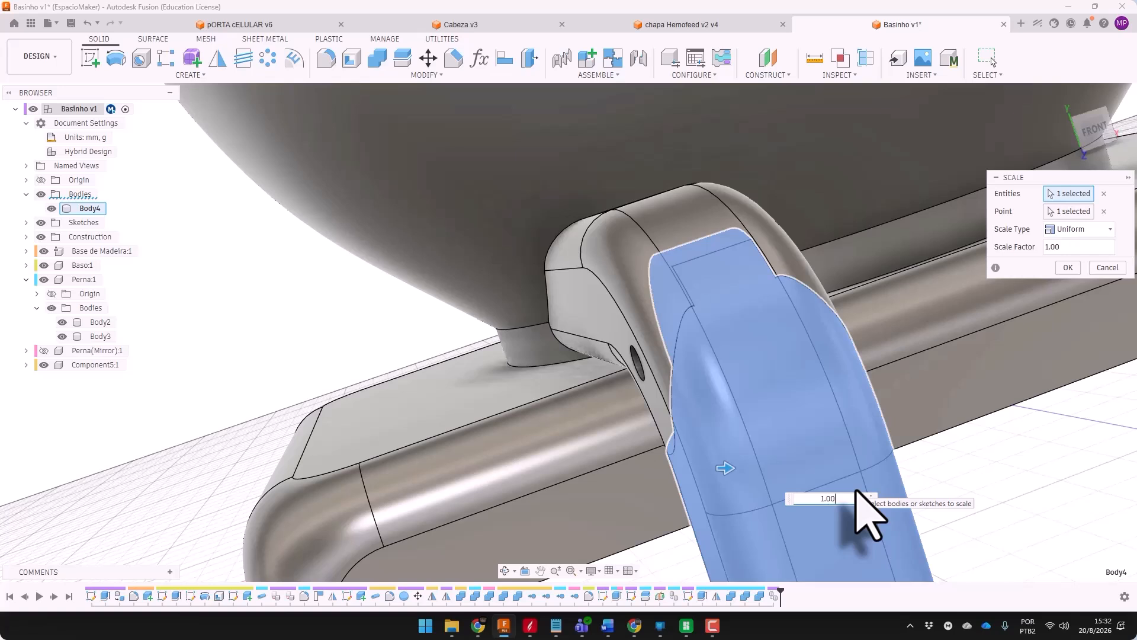
key("Return")
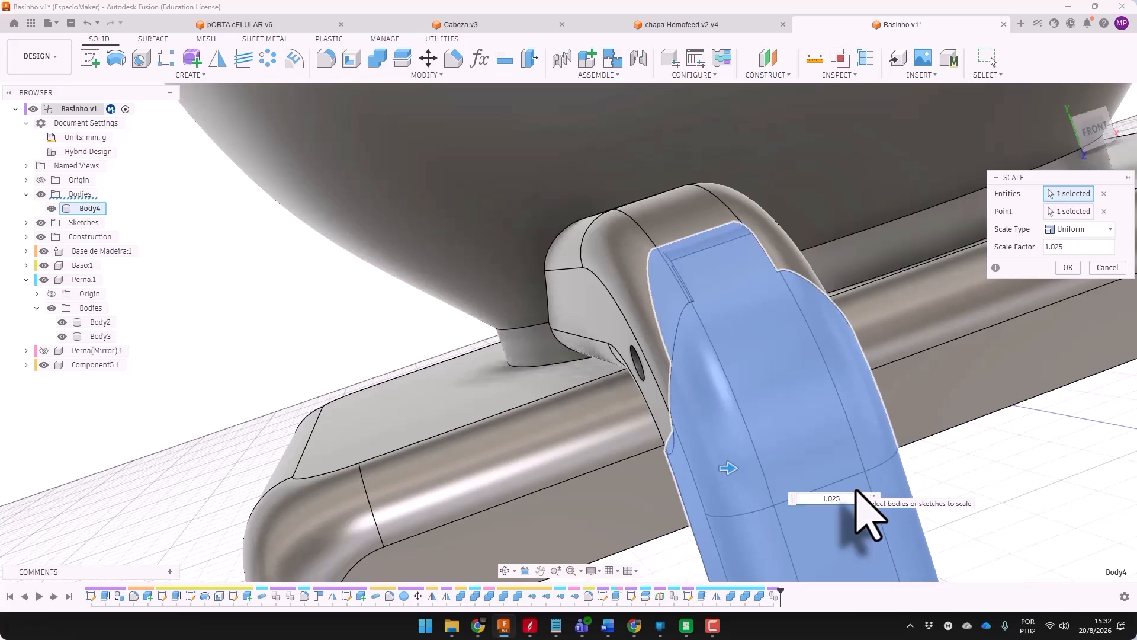
left_click(1067, 268)
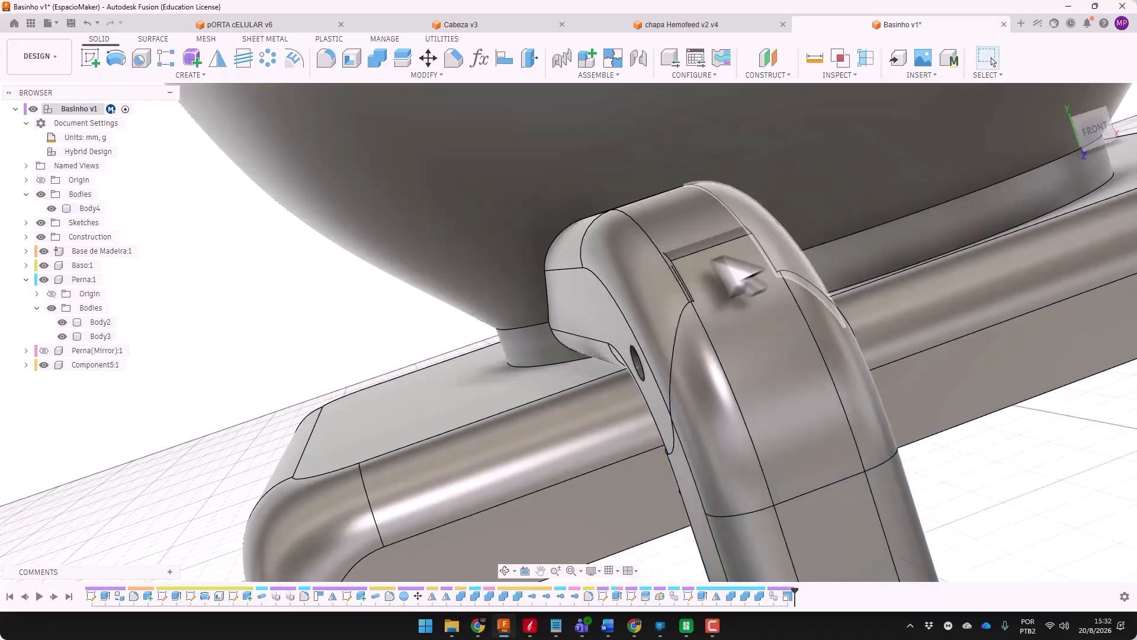
middle_click_drag(740, 255, 762, 198, "shift")
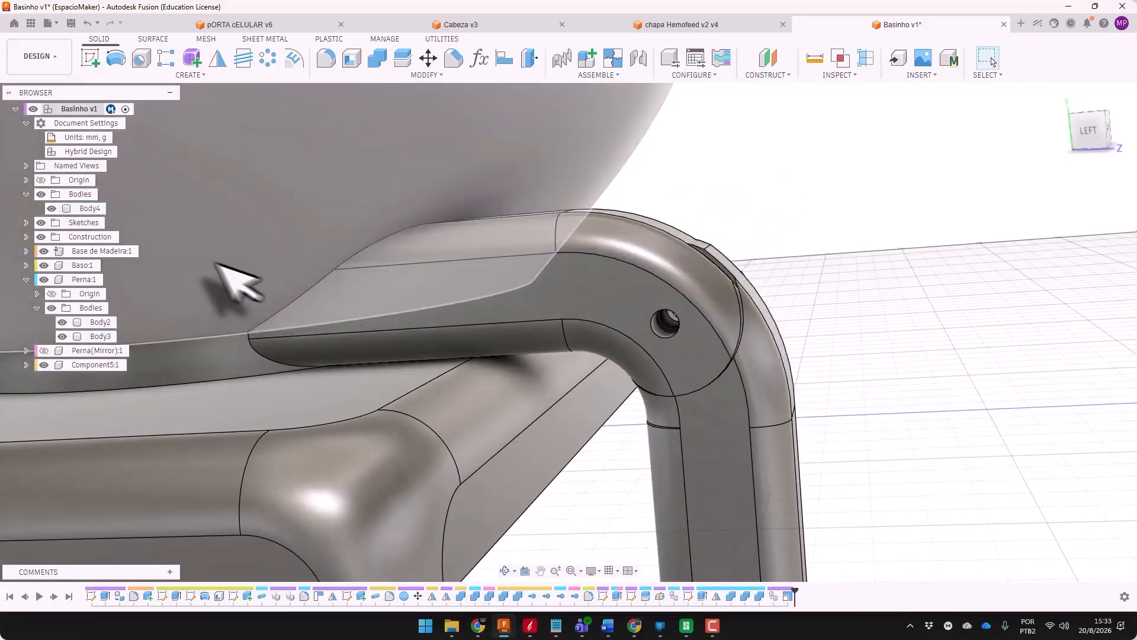
Undo the scaling of the copied leg body Body4 and hide the upper arm body Body3
key("ctrl+z")
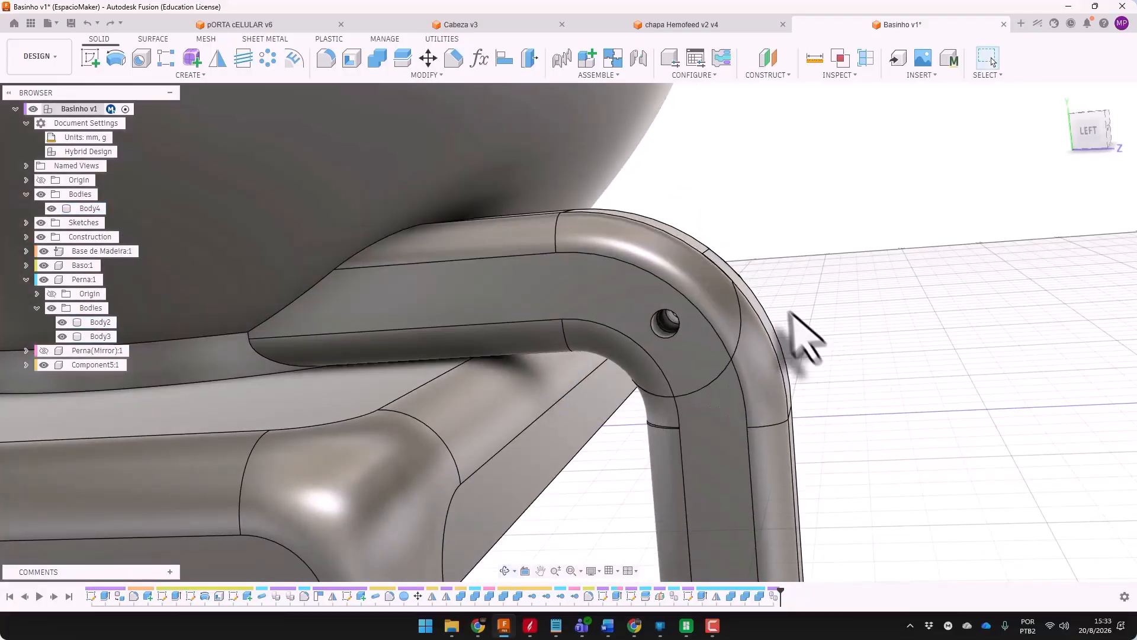
scroll(791, 309, "down", 3)
mouse_move(756, 326)
middle_mouse_down("shift")
mouse_move(685, 382)
mouse_move(758, 341)
middle_mouse_up("shift")
left_click(761, 349)
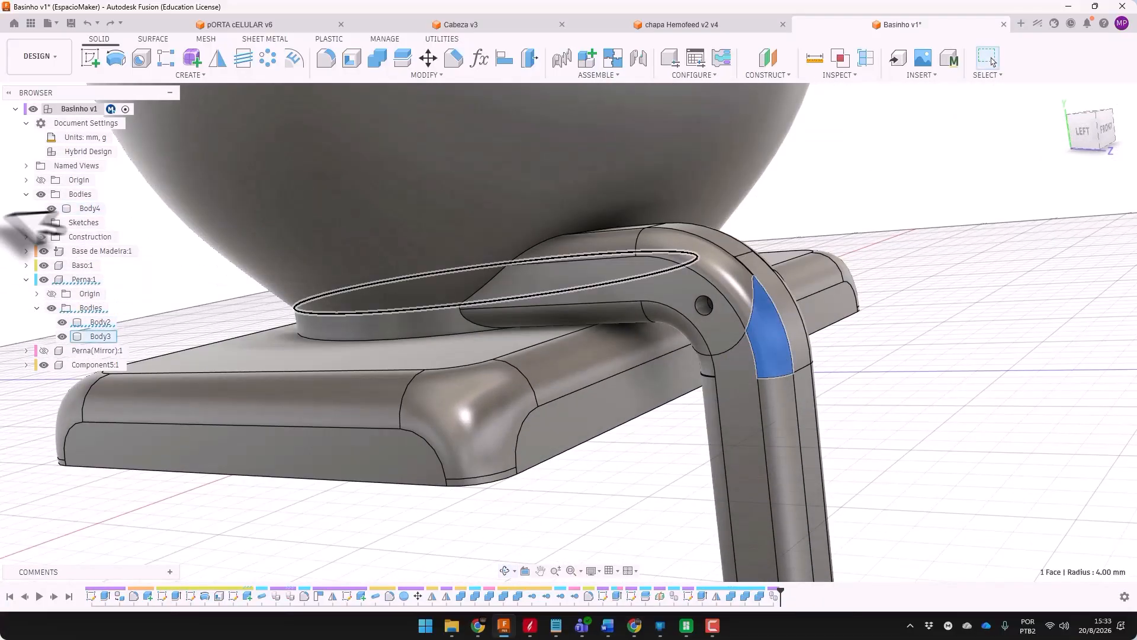
left_click(61, 335)
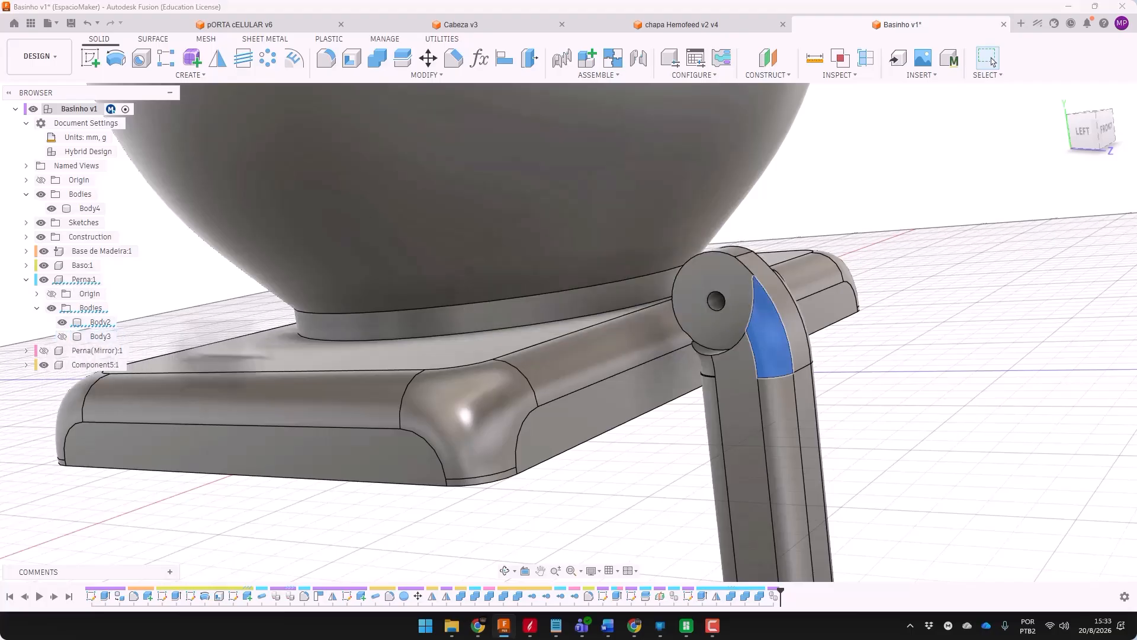
scroll(761, 299, "up", 5)
middle_click_drag(748, 274, 787, 325, "shift")
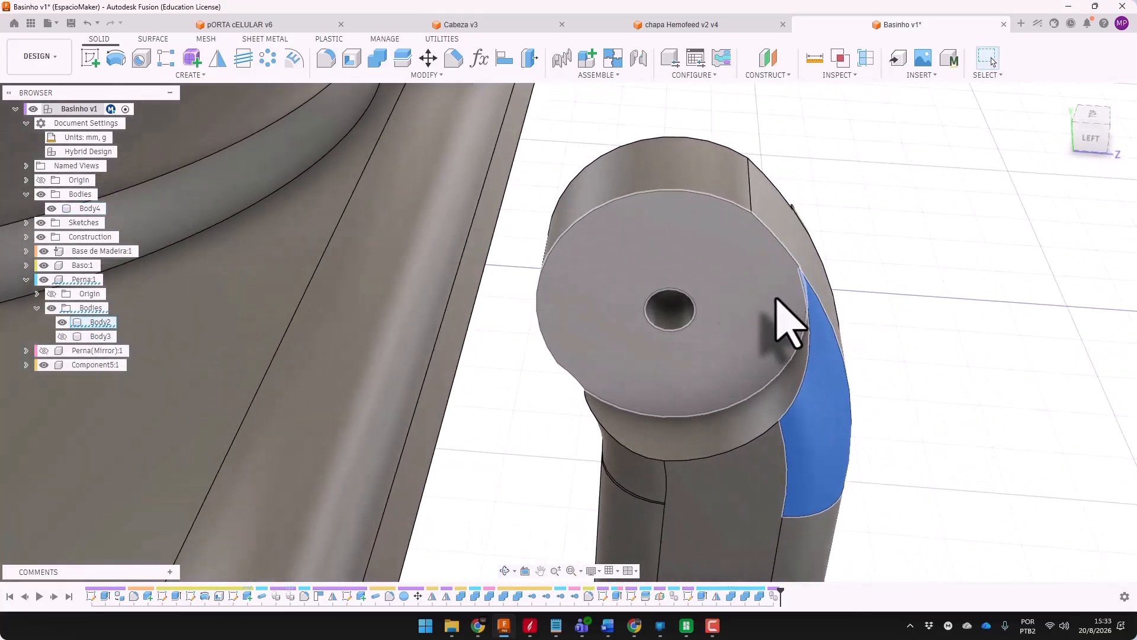
left_click(765, 377)
middle_click_drag(755, 414, 737, 393, "shift")
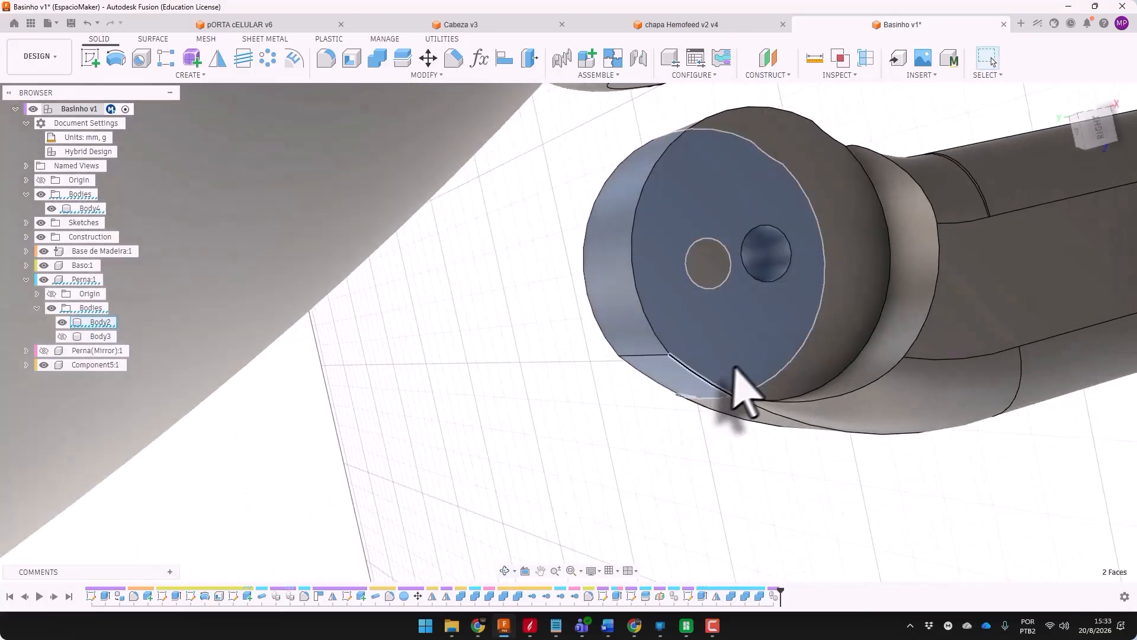
left_click(894, 342)
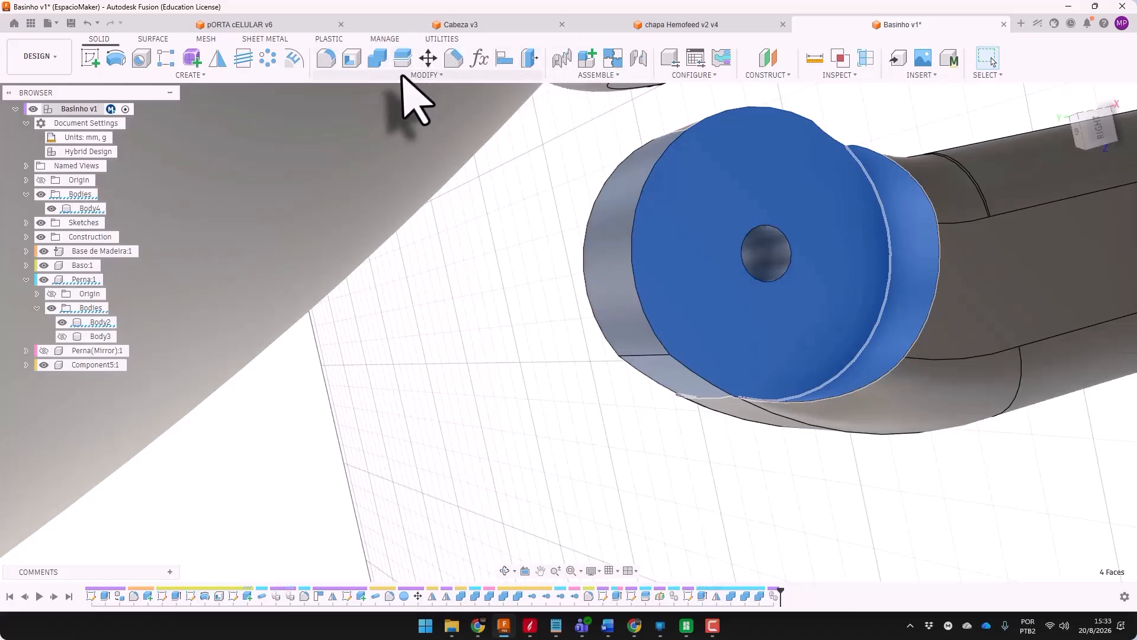
left_click(414, 75)
left_click(348, 88)
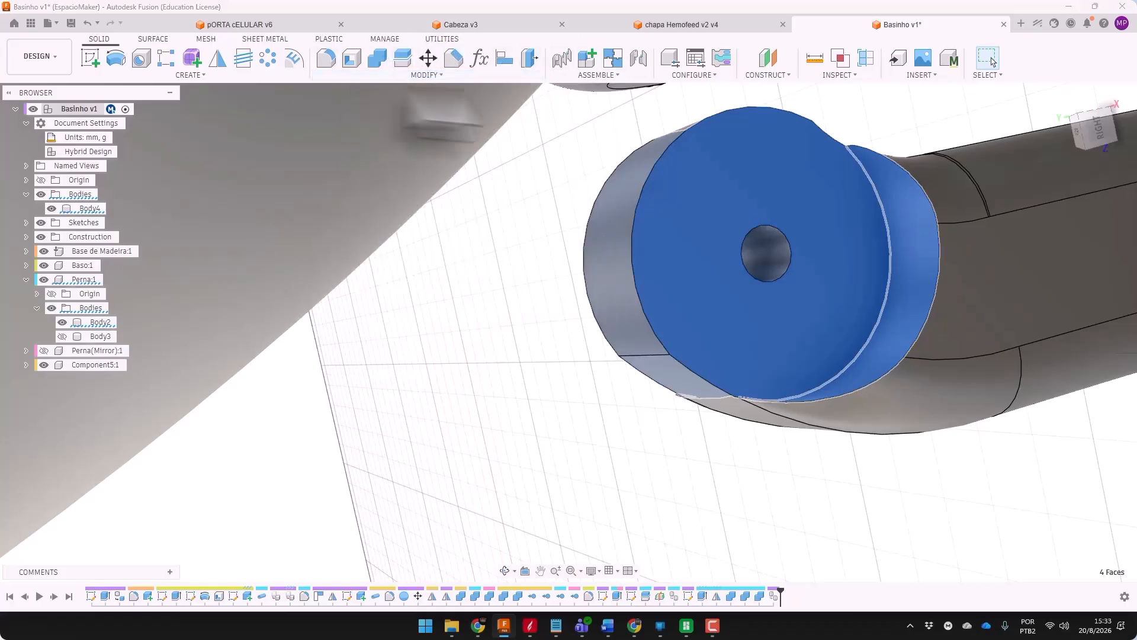
middle_click_drag(876, 284, 1015, 221, "shift")
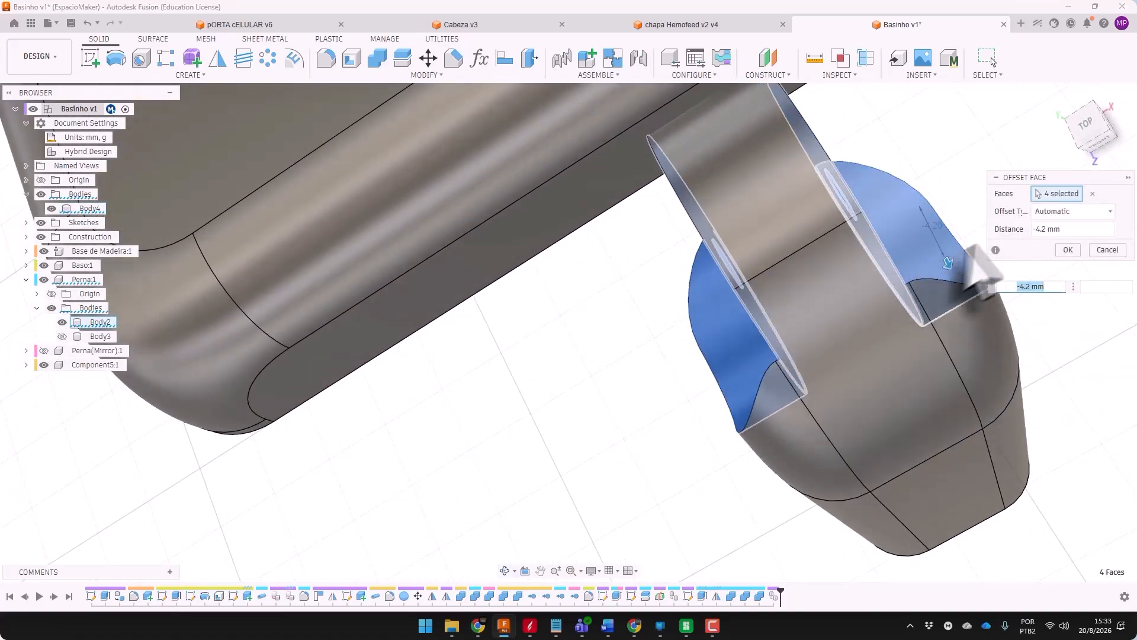
left_click(1105, 249)
middle_click_drag(838, 393, 697, 335, "shift")
left_click(739, 336)
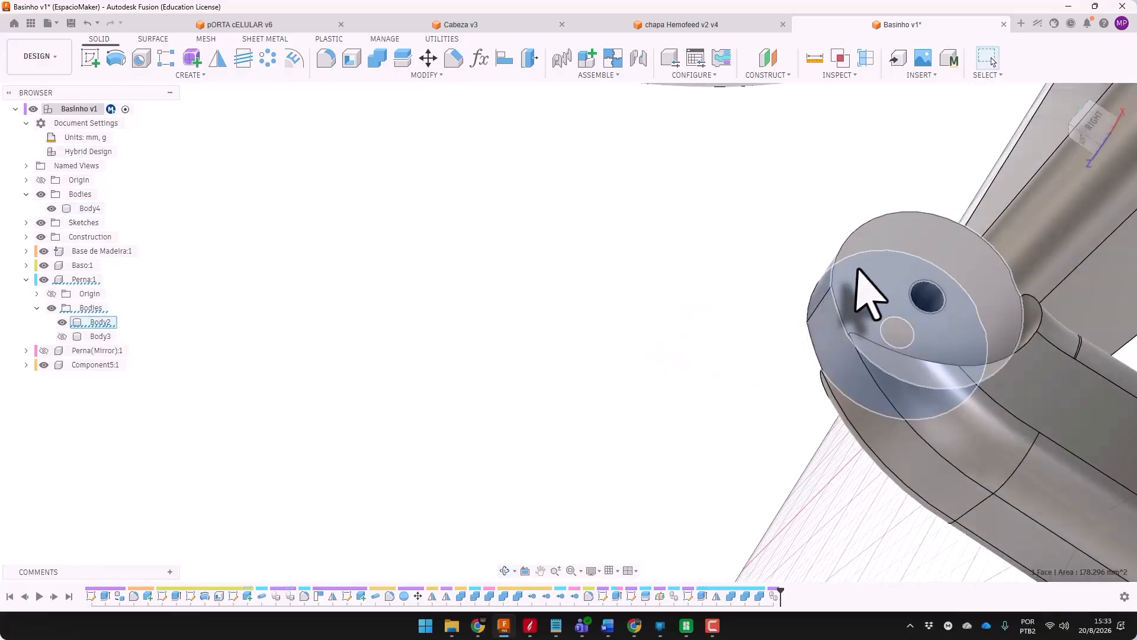
left_click(858, 267, "shift")
middle_click_drag(859, 268, 846, 278, "shift")
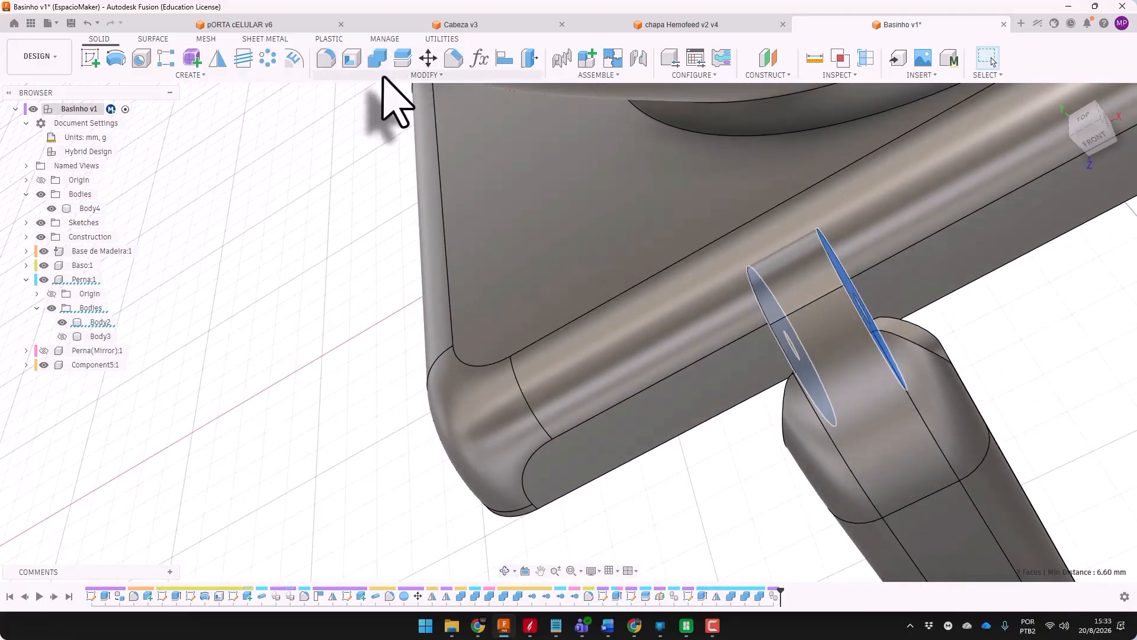
key("q")
key("Escape")
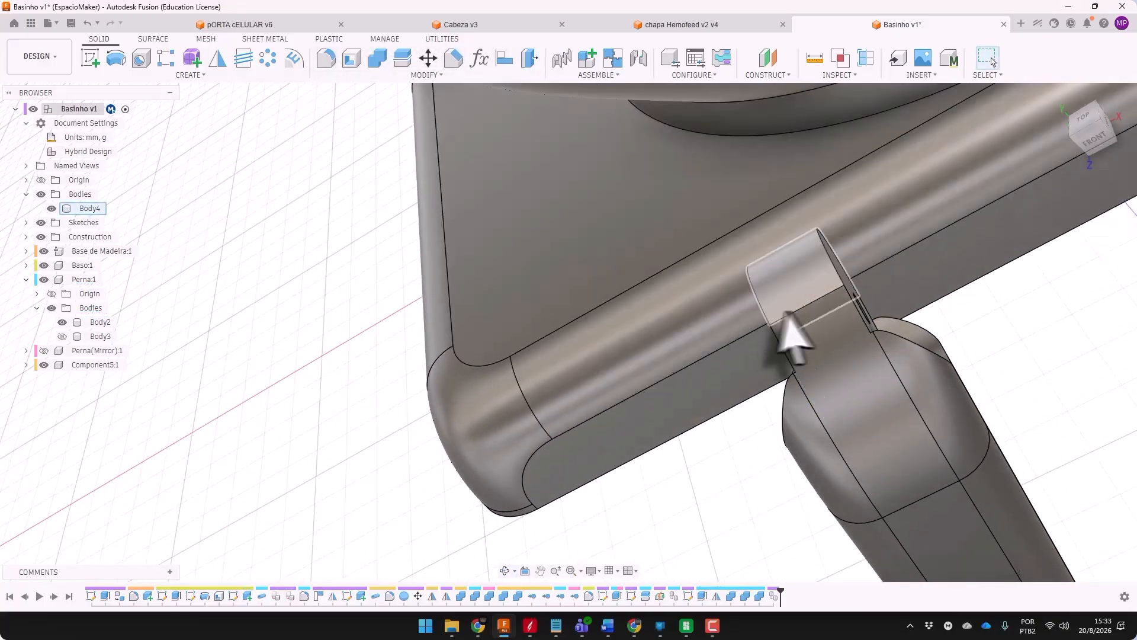
Try to offset one flat side face of the hinge disc on Body4 inward
middle_click_drag(787, 329, 748, 355, "shift")
left_click(744, 350)
key("q")
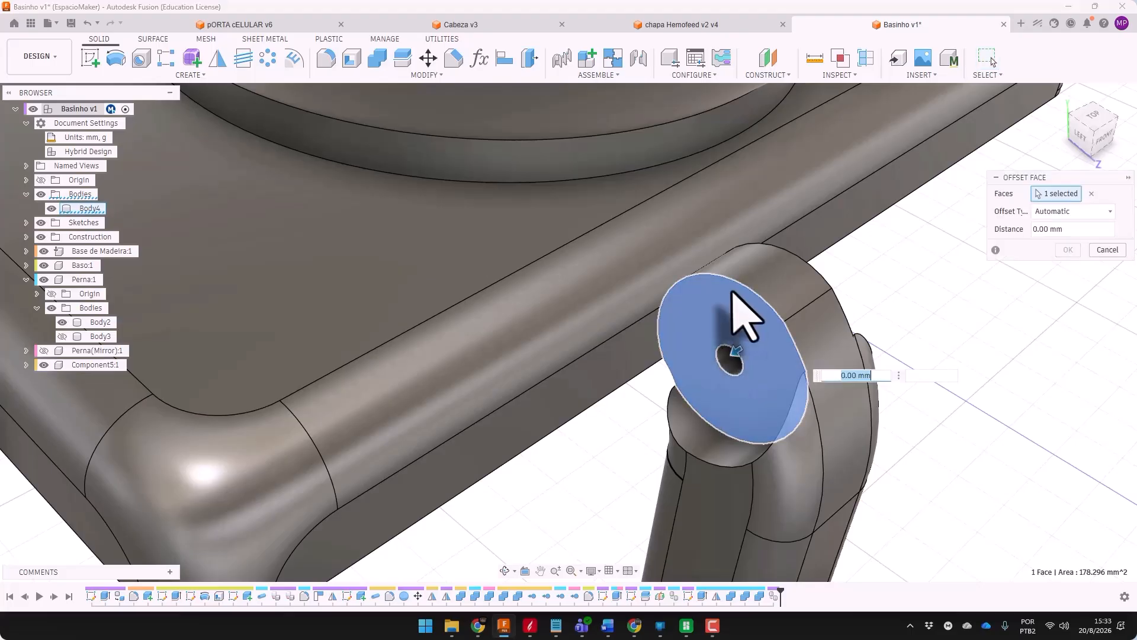
key("Return")
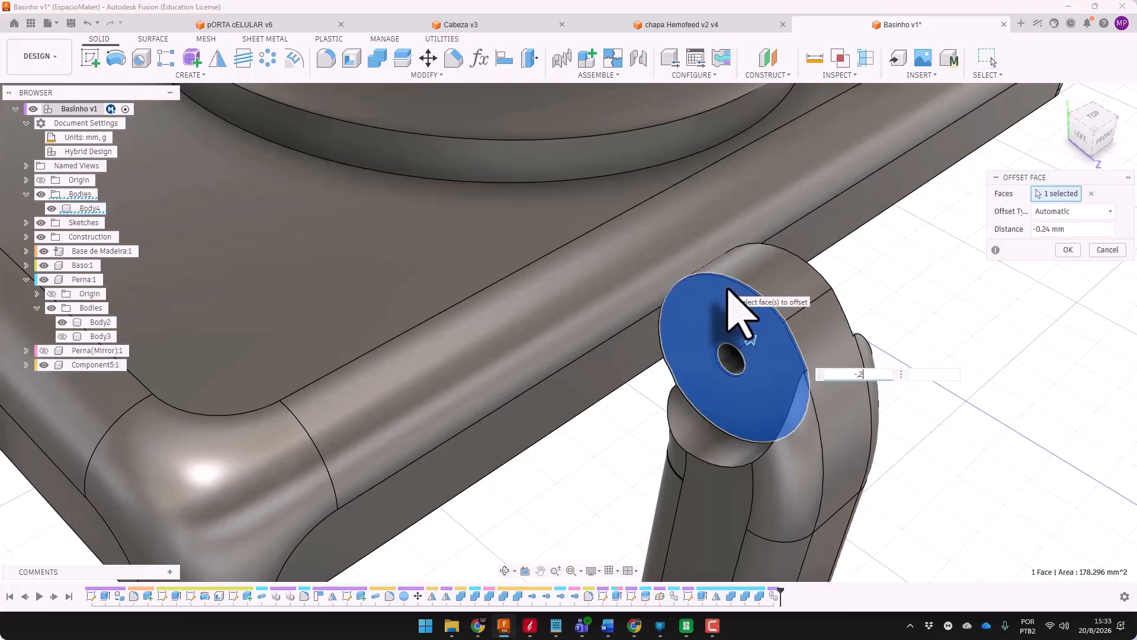
key("Return")
middle_click_drag(719, 343, 652, 328, "shift")
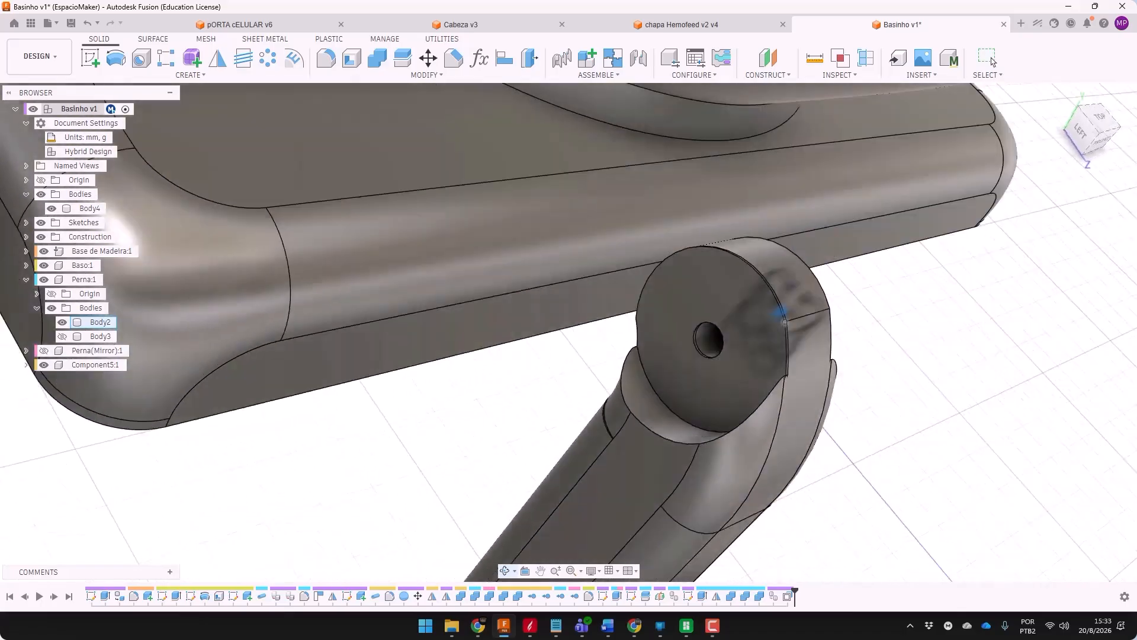
middle_click_drag(780, 313, 757, 325, "shift")
scroll(788, 311, "up", 4)
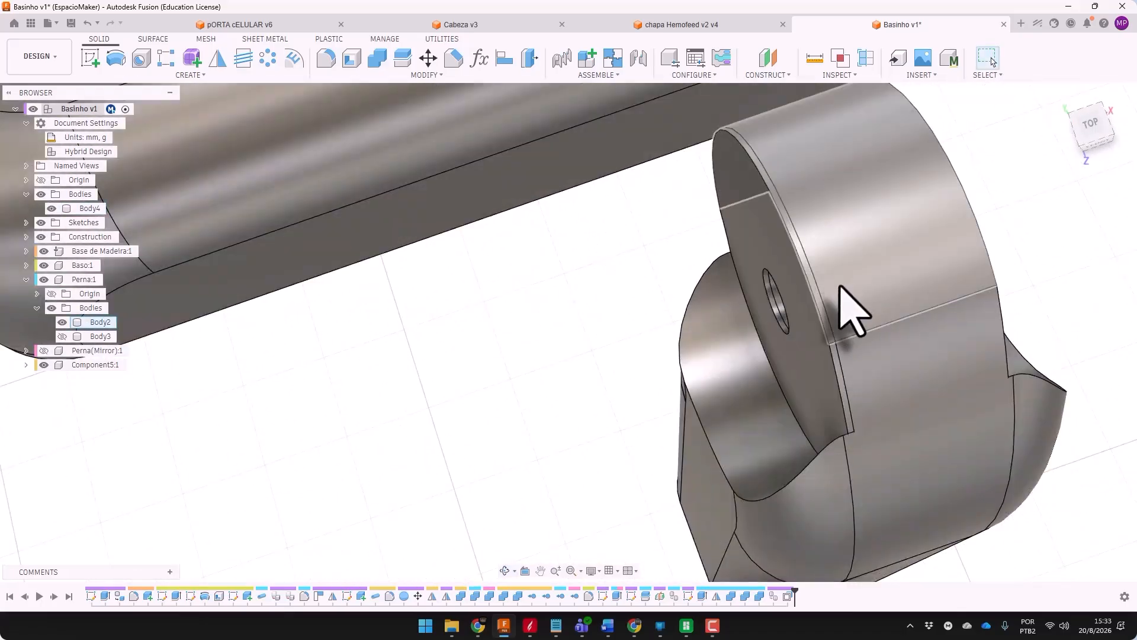
Undo the single-face offset, then hide the original leg body Body2 and keep the copy Body4 shown
left_click(52, 208)
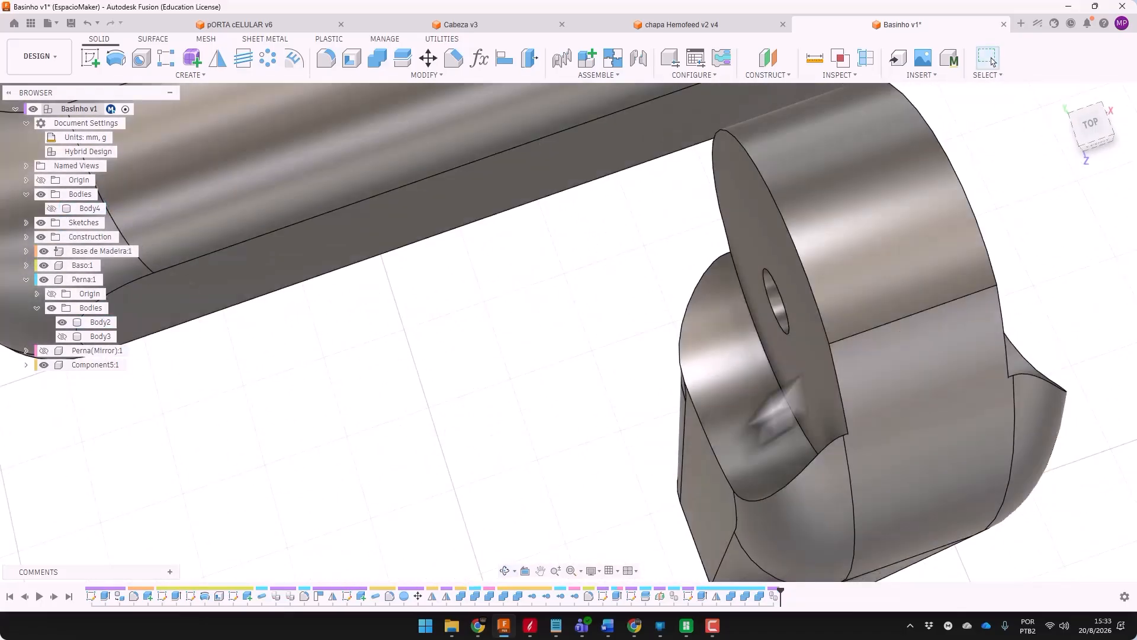
left_click(809, 290)
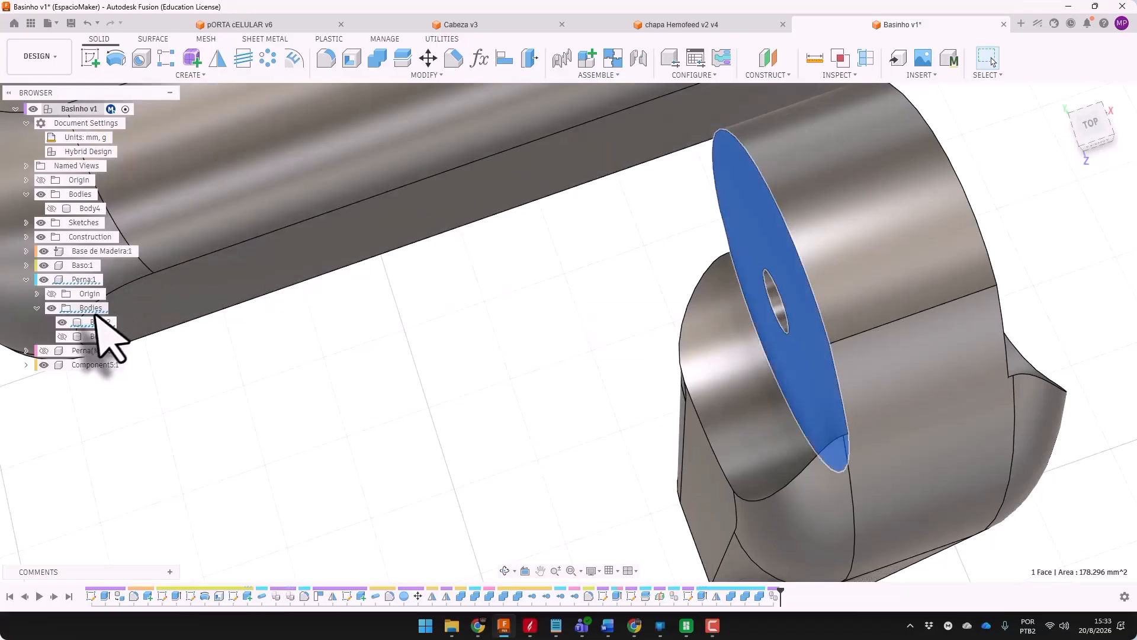
left_click(62, 322)
left_click(52, 208)
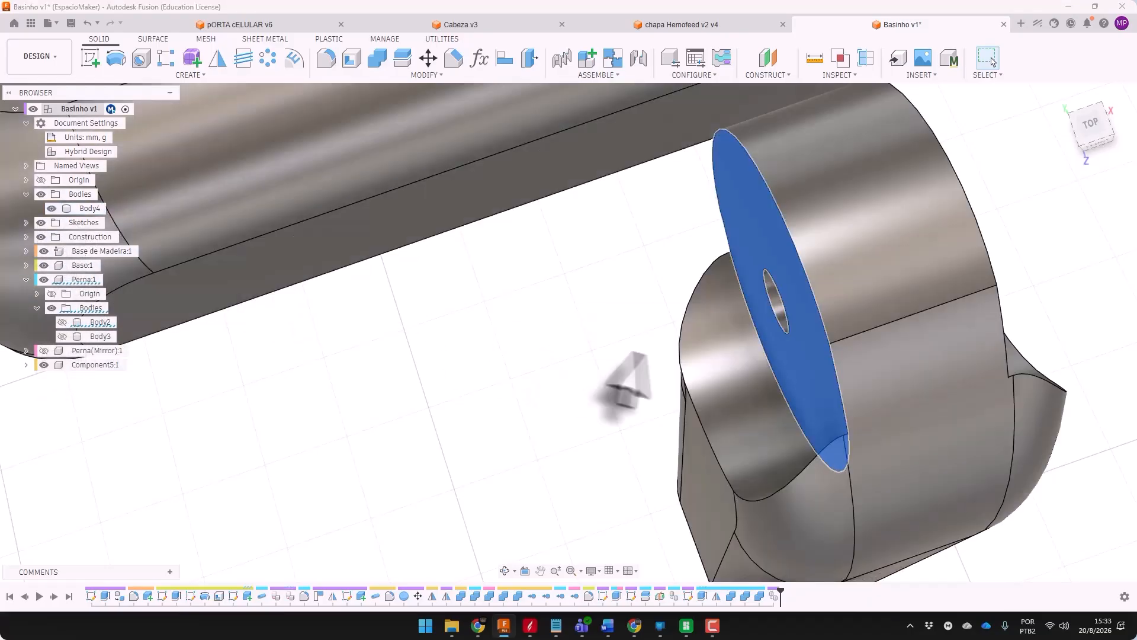
left_click(652, 327)
Offset both flat side faces of the hinge disc on Body4 inward
left_click(737, 228)
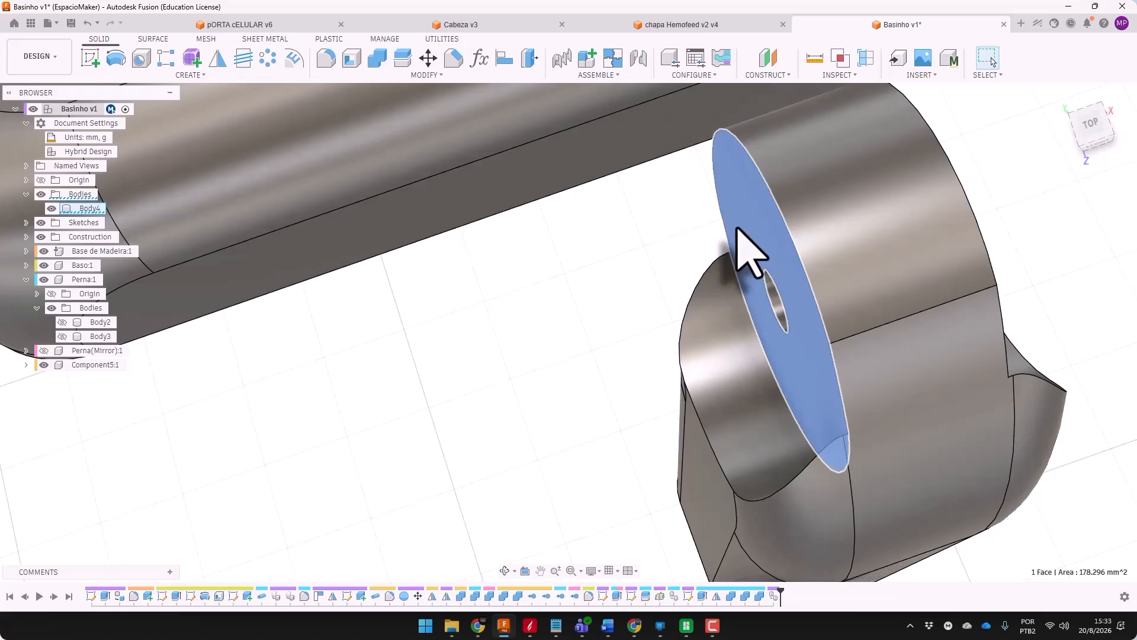
middle_click_drag(738, 228, 1015, 254, "shift")
left_click(1063, 278, "ctrl")
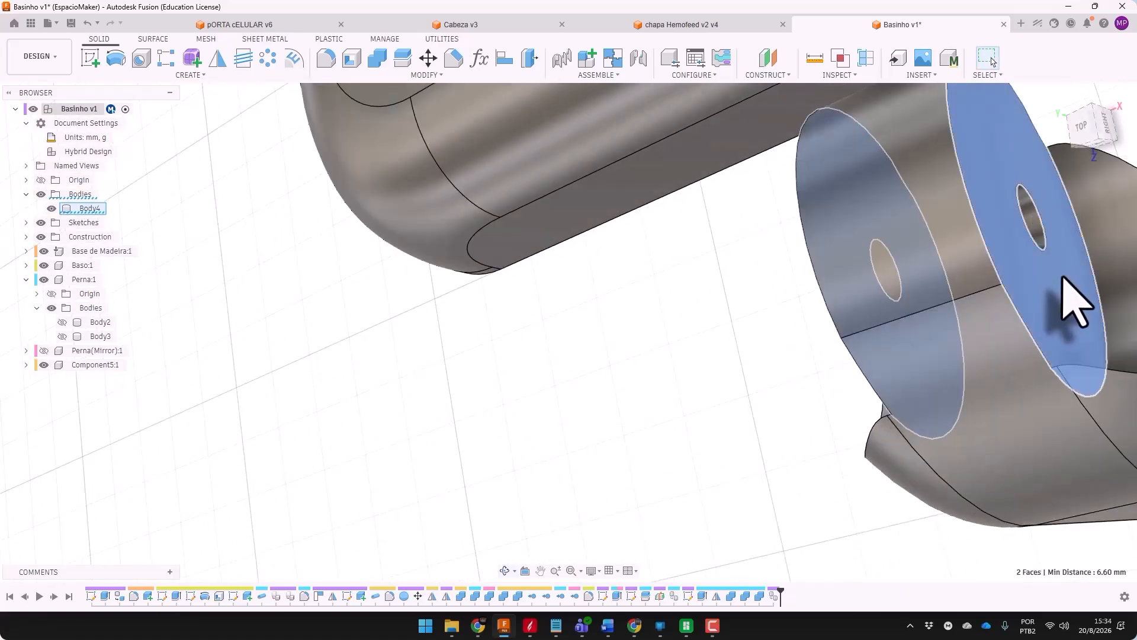
key("q")
scroll(592, 397, "down", 3)
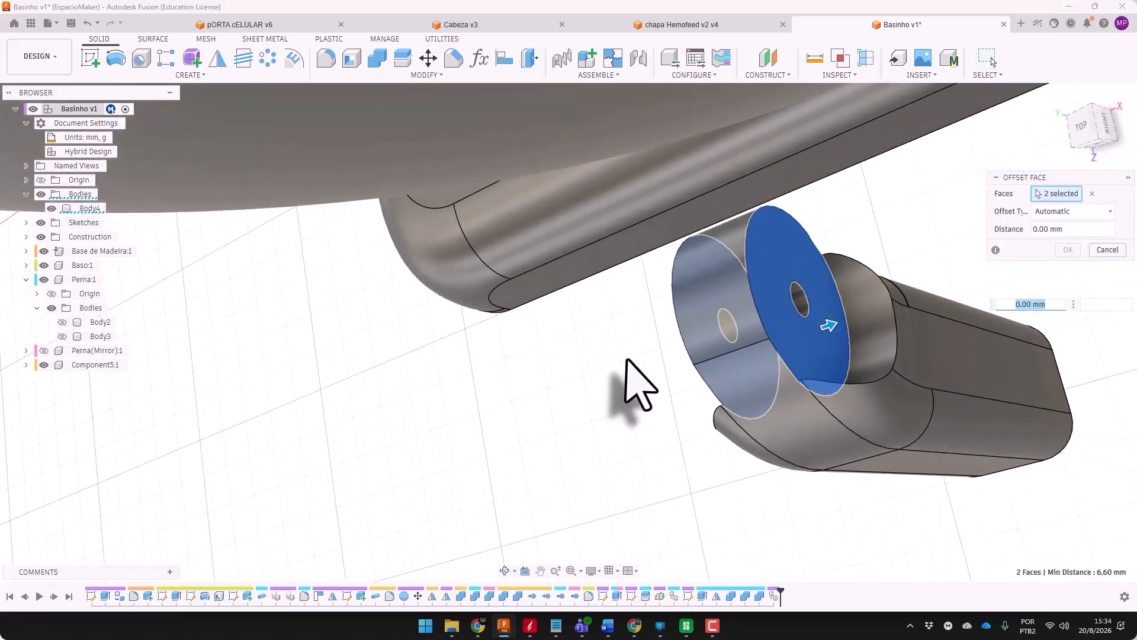
key("Return")
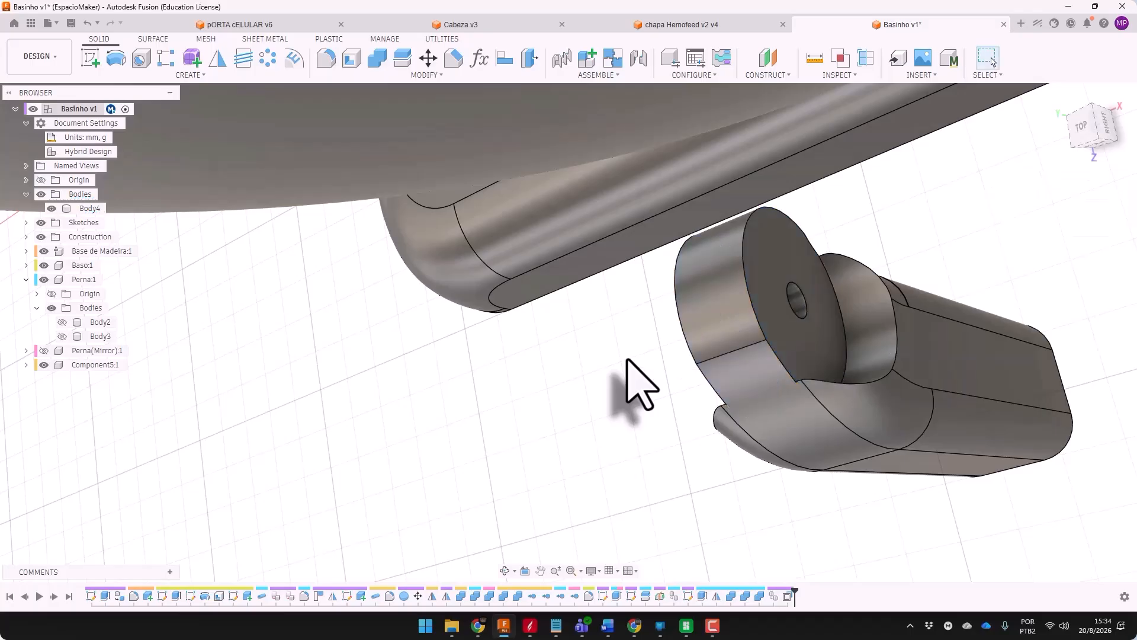
Offset the two curved shoulder faces beside the hinge disc on Body4 by -0.25 mm
mouse_move(854, 382)
middle_mouse_down("shift")
mouse_move(866, 390)
mouse_move(850, 384)
middle_mouse_up("shift")
scroll(765, 247, "down", 6)
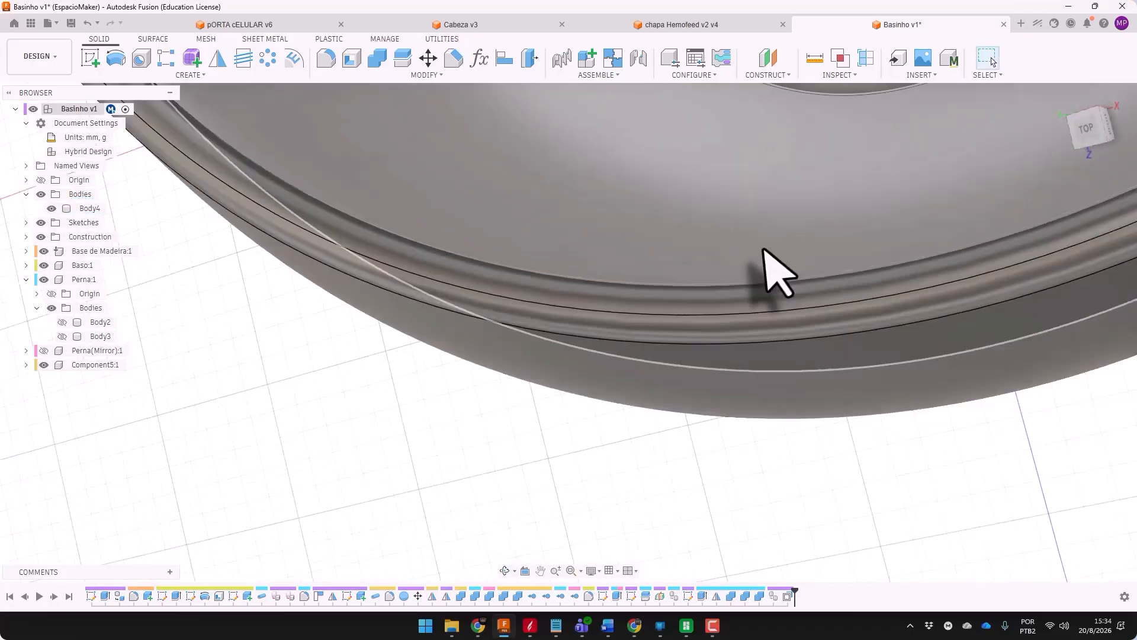
middle_click_drag(754, 453, 851, 210, "shift")
scroll(723, 558, "up", 10)
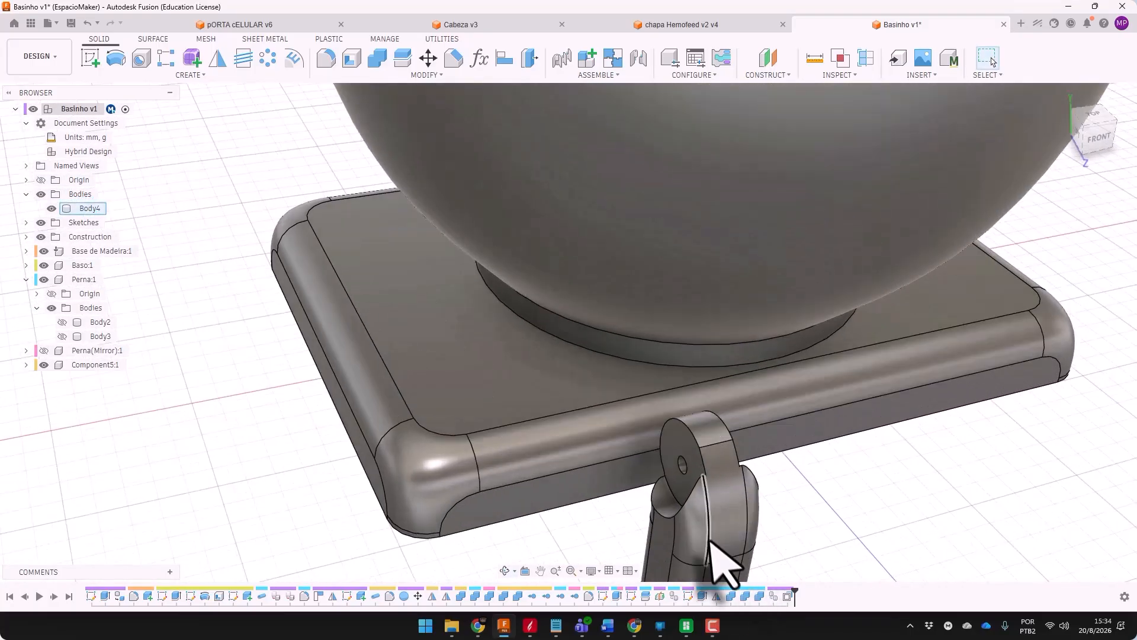
left_click(676, 459)
middle_click_drag(675, 459, 906, 462, "shift")
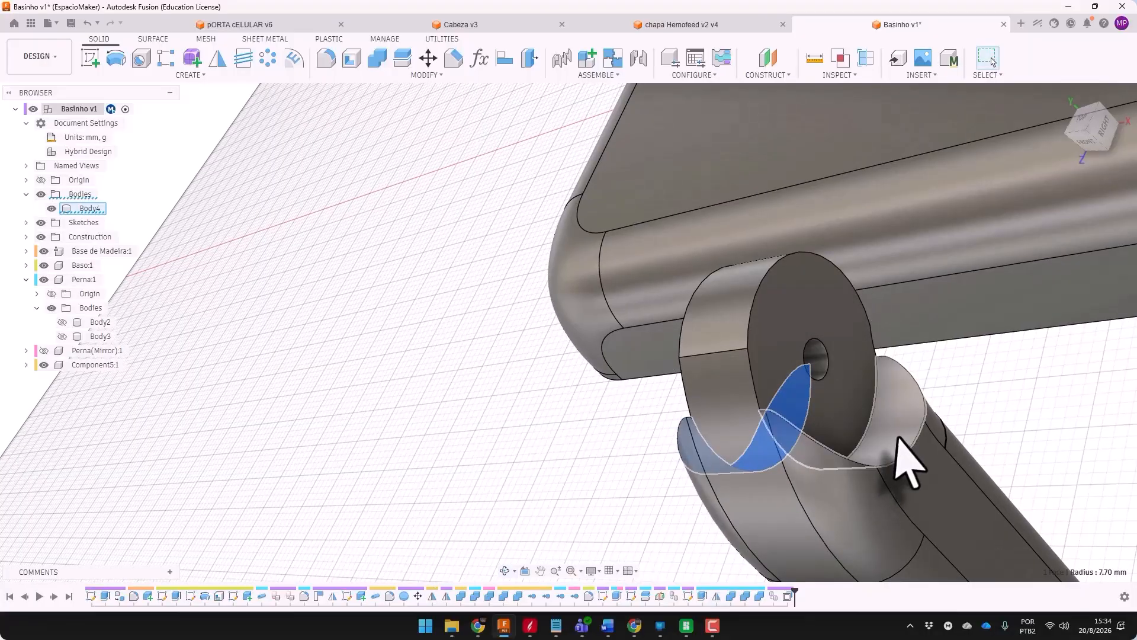
key("q")
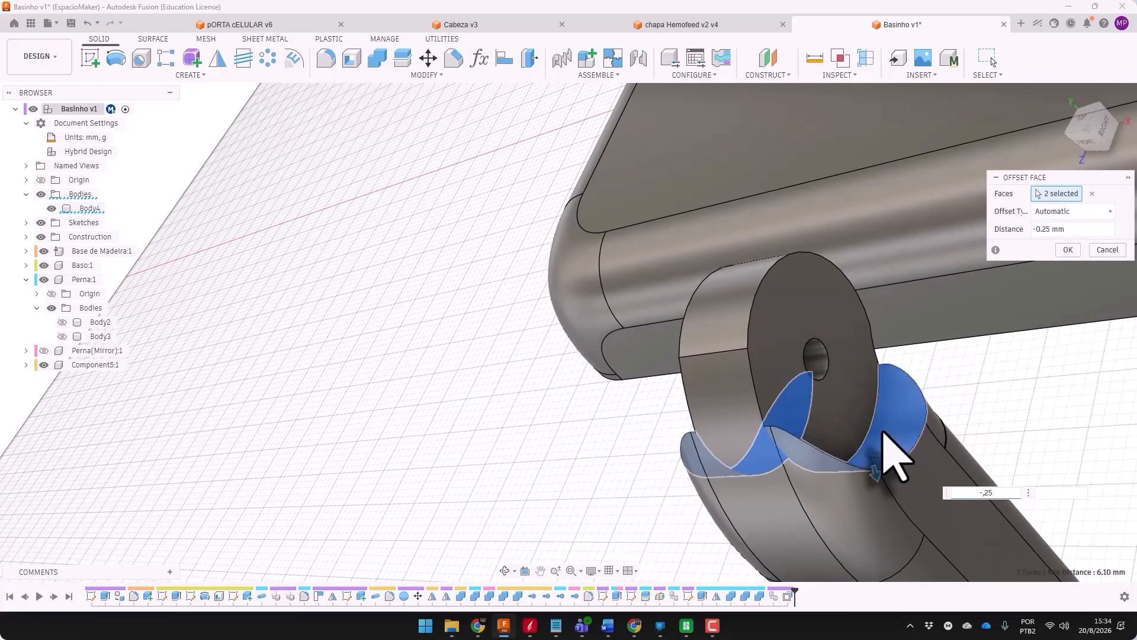
key("Return")
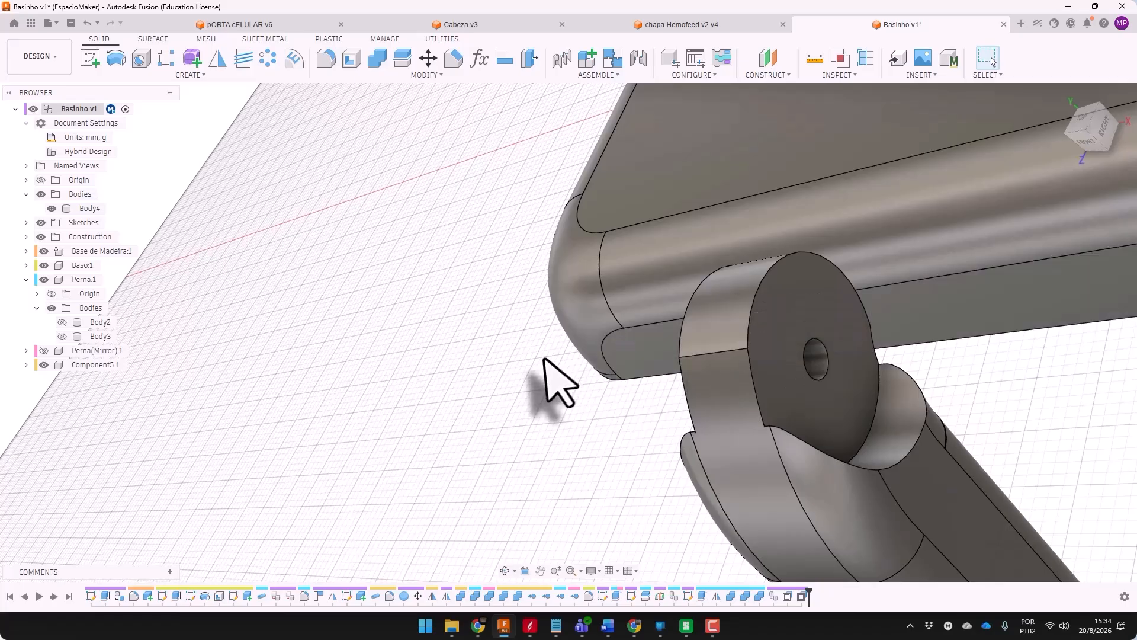
Fillet the edge chains of both curved shoulders beside the hinge disc on Body4
key("f")
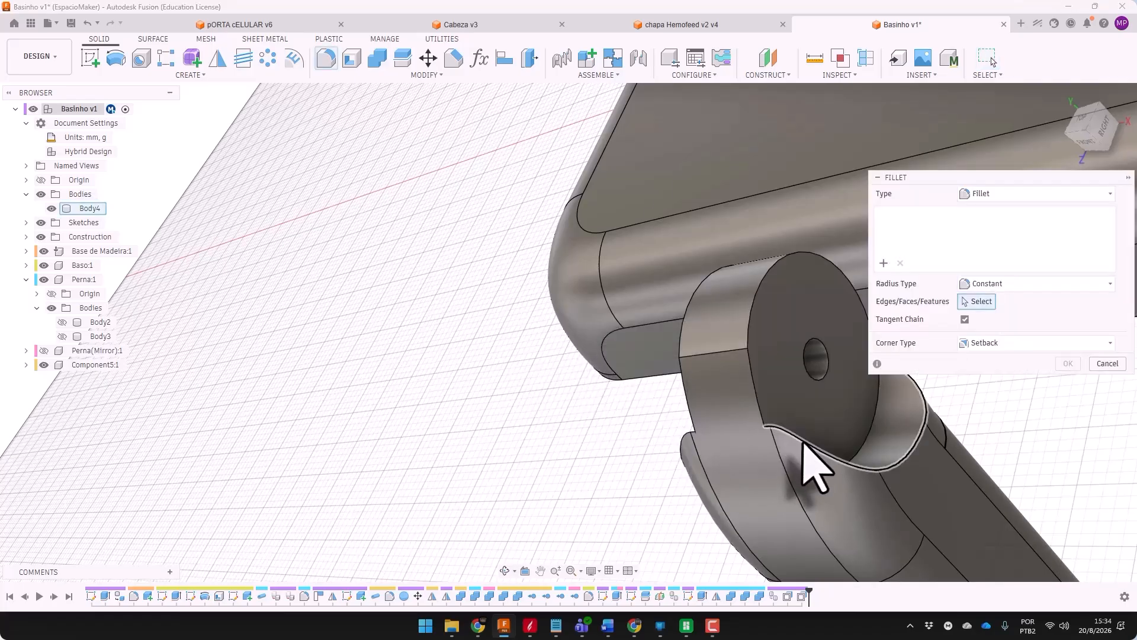
left_click(810, 449)
left_click(679, 450)
middle_click_drag(563, 445, 704, 429, "shift")
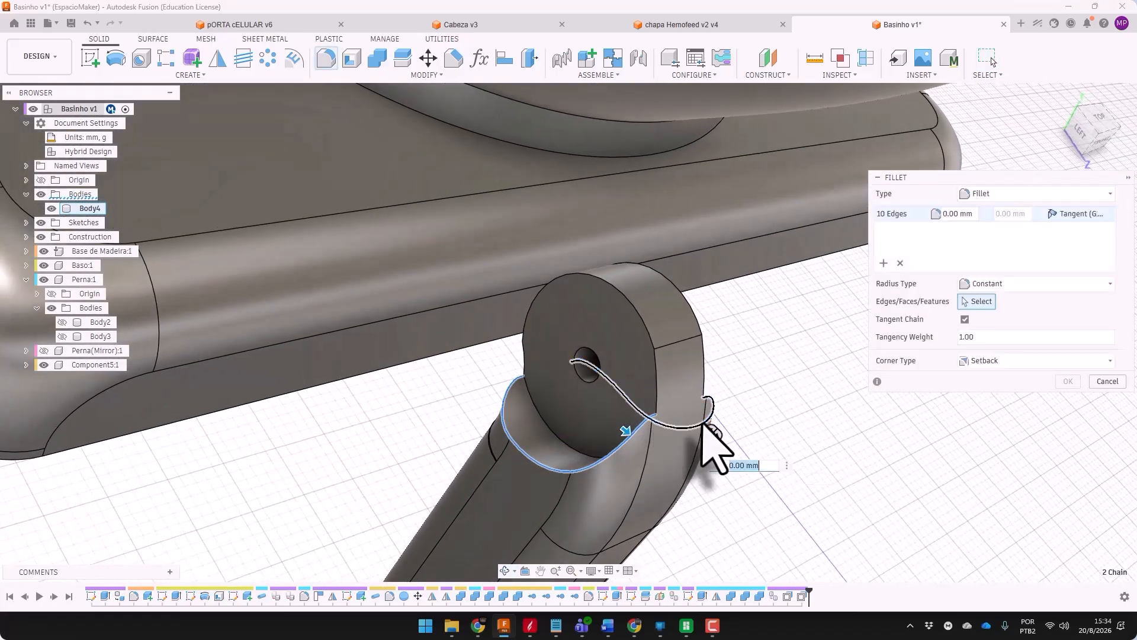
key("Return")
key("Return")
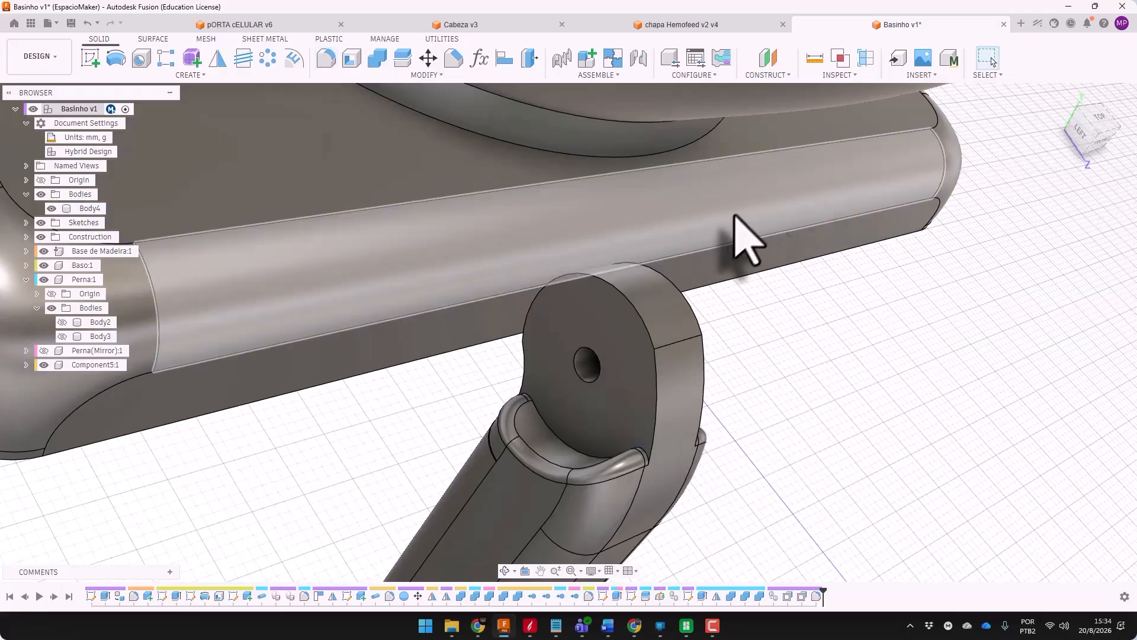
Fillet the outer edges on both sides of the hinge disc on Body4, including the edges running down to the shoulders
middle_click_drag(744, 241, 858, 391, "shift")
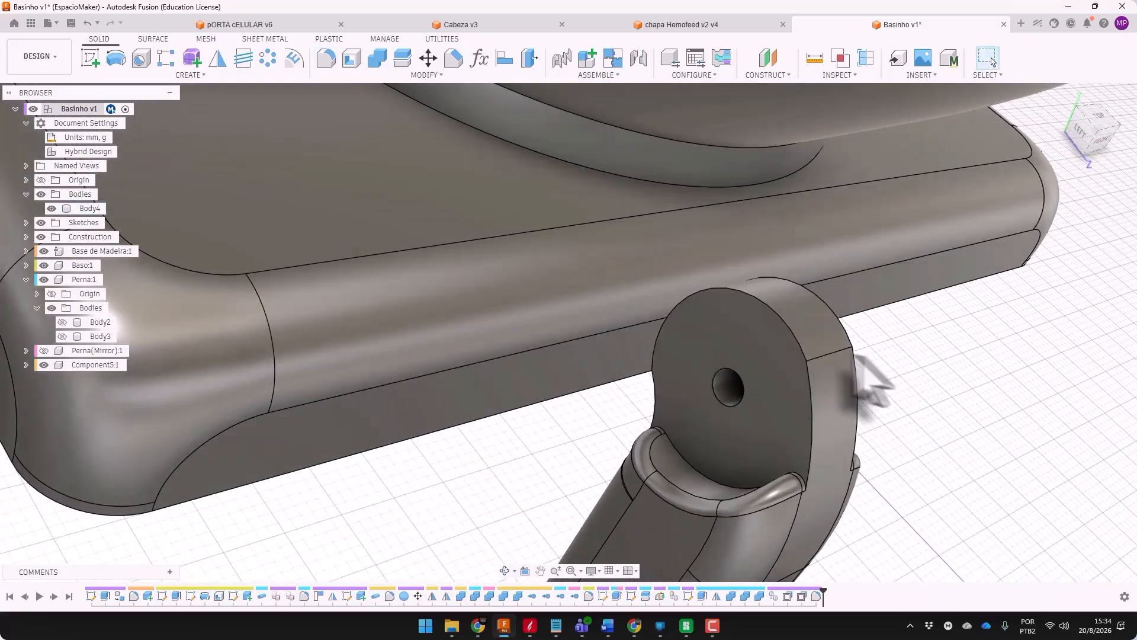
key("f")
left_click(813, 415)
left_click(659, 416)
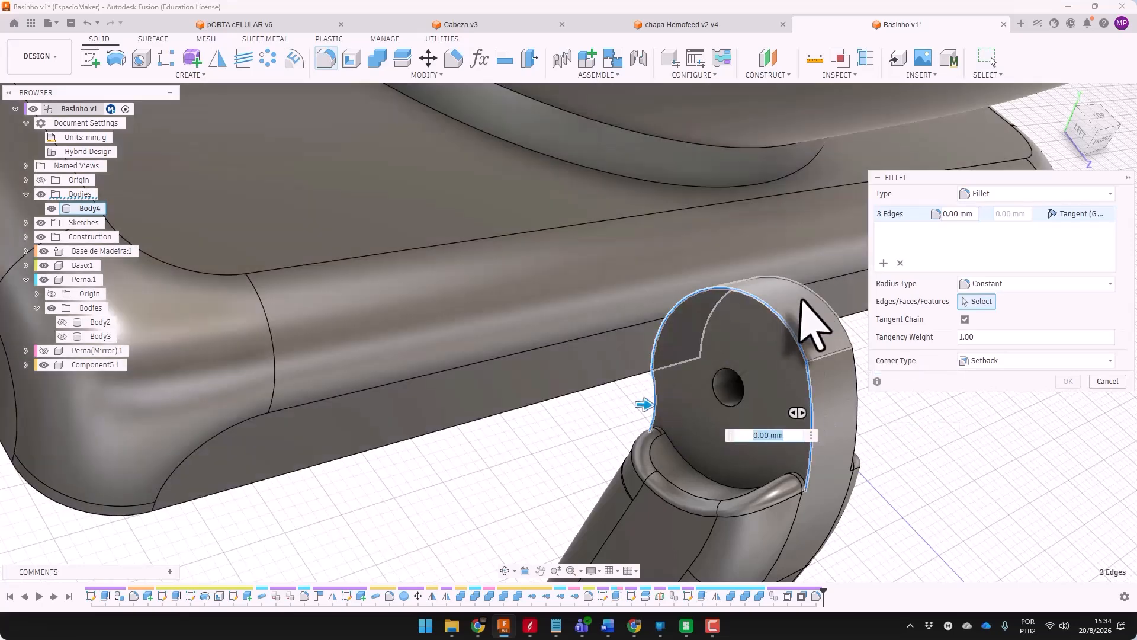
left_click(805, 291)
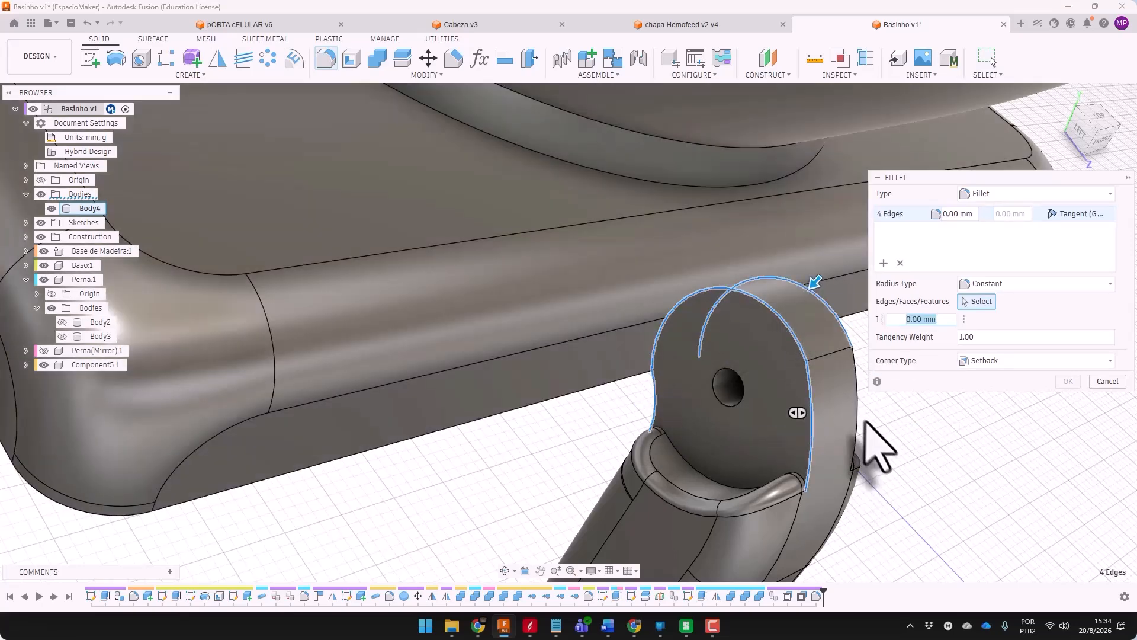
left_click(855, 420)
middle_click_drag(690, 435, 743, 385, "shift")
left_click(626, 414)
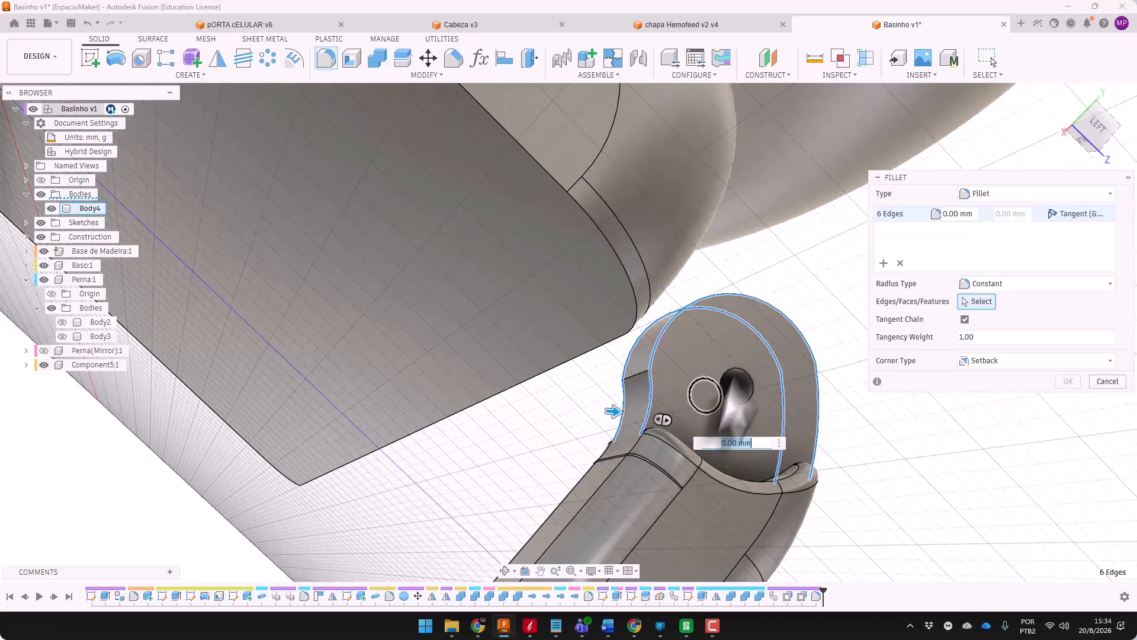
key("Return")
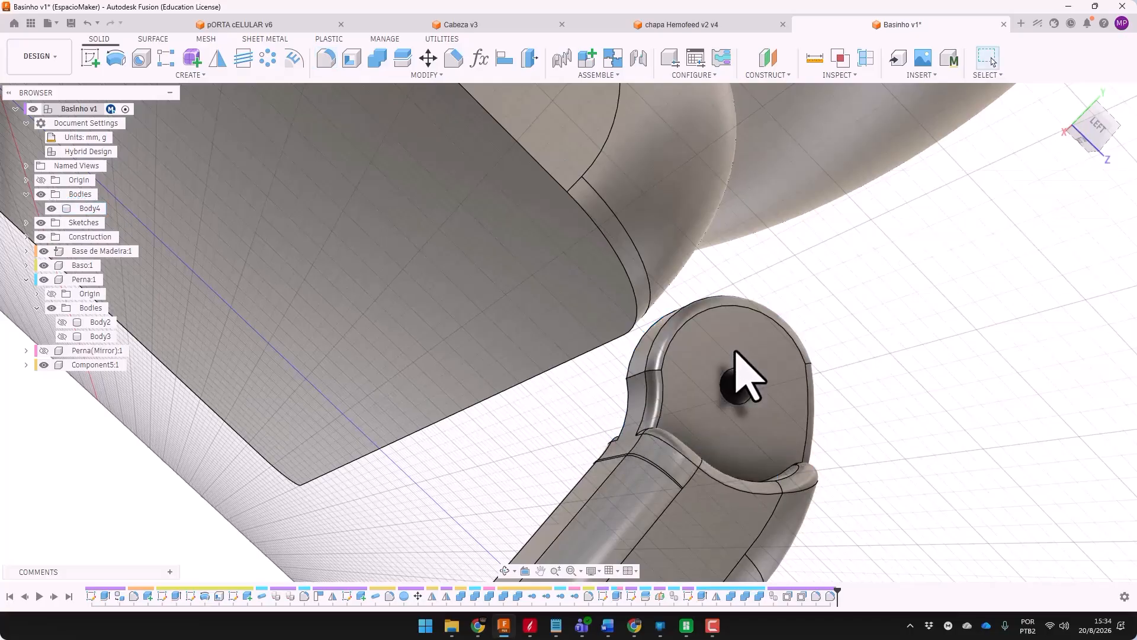
Save the design
key("ctrl+s")
scroll(950, 98, "down", 3)
scroll(746, 246, "down", 3)
middle_click_drag(755, 260, 799, 359, "shift")
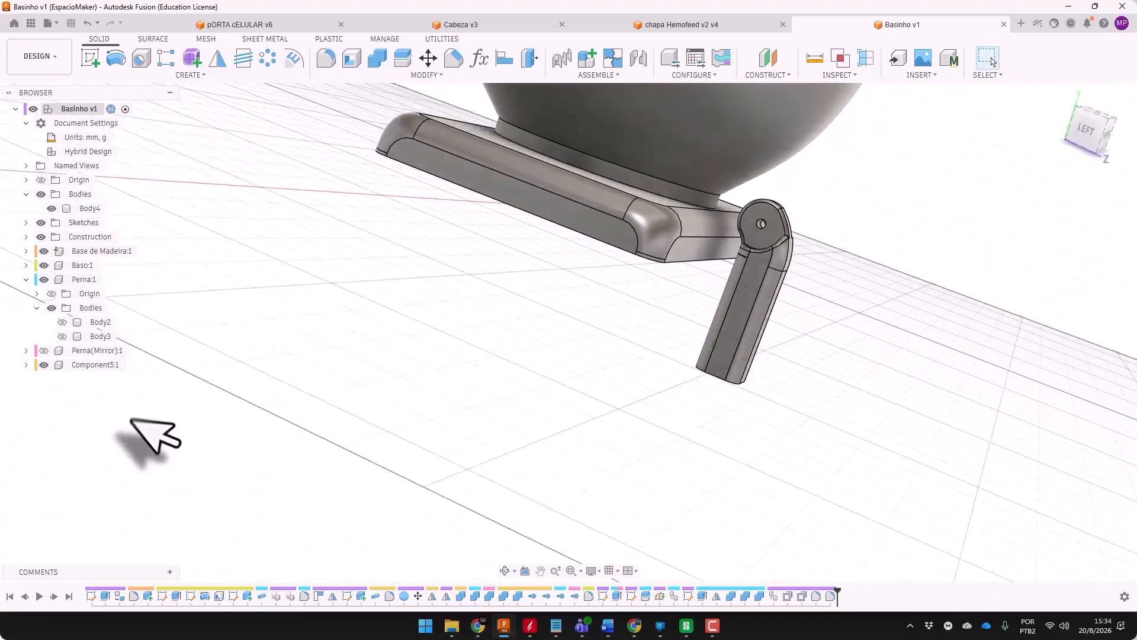
Show Body3 of the Perna component and hide Body4
left_click(61, 335)
middle_click_drag(670, 223, 832, 208, "shift")
scroll(835, 231, "up", 5)
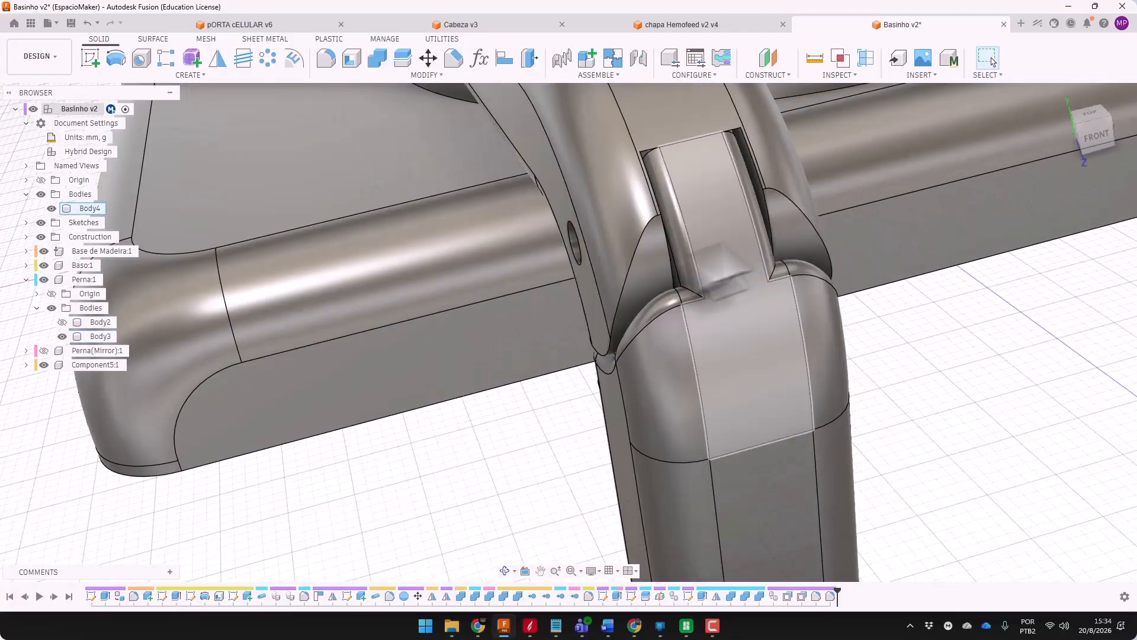
left_click(100, 336)
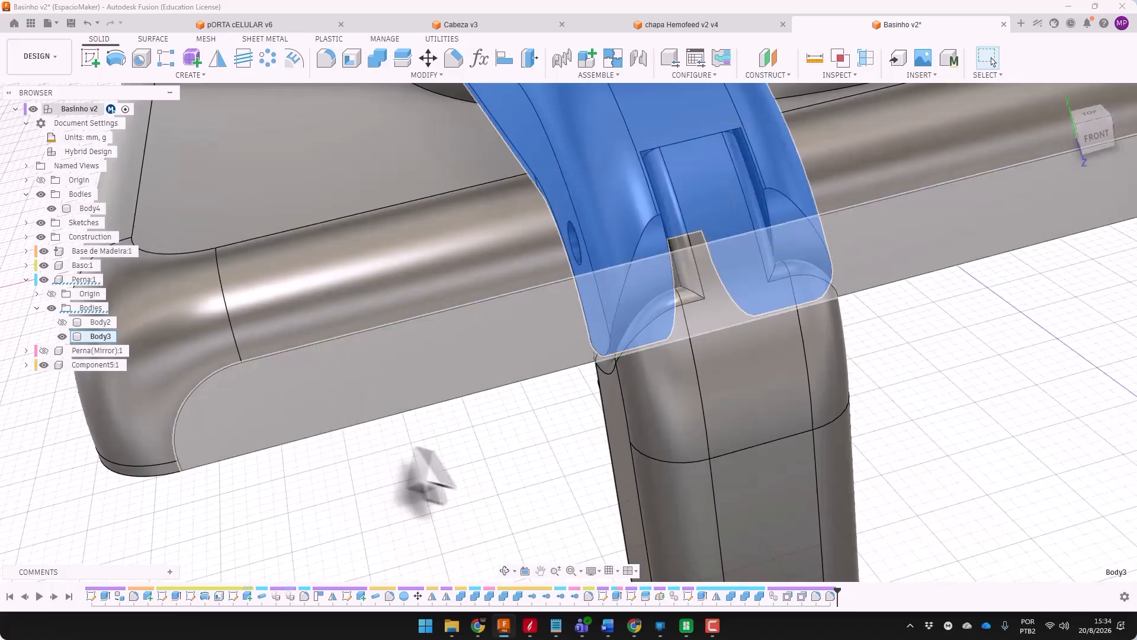
left_click(472, 449)
left_click(51, 209)
middle_click_drag(481, 502, 721, 305, "shift")
Copy Body3 of Perna in place into the top-level bodies and hide the original
left_click(101, 336)
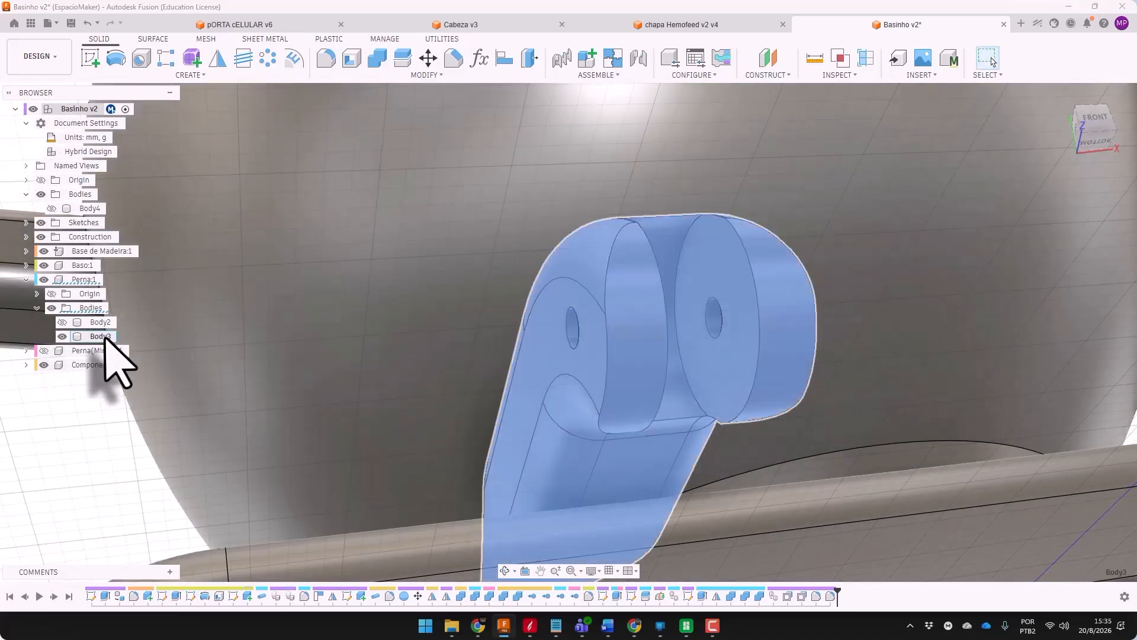
key("ctrl+c")
key("ctrl+v")
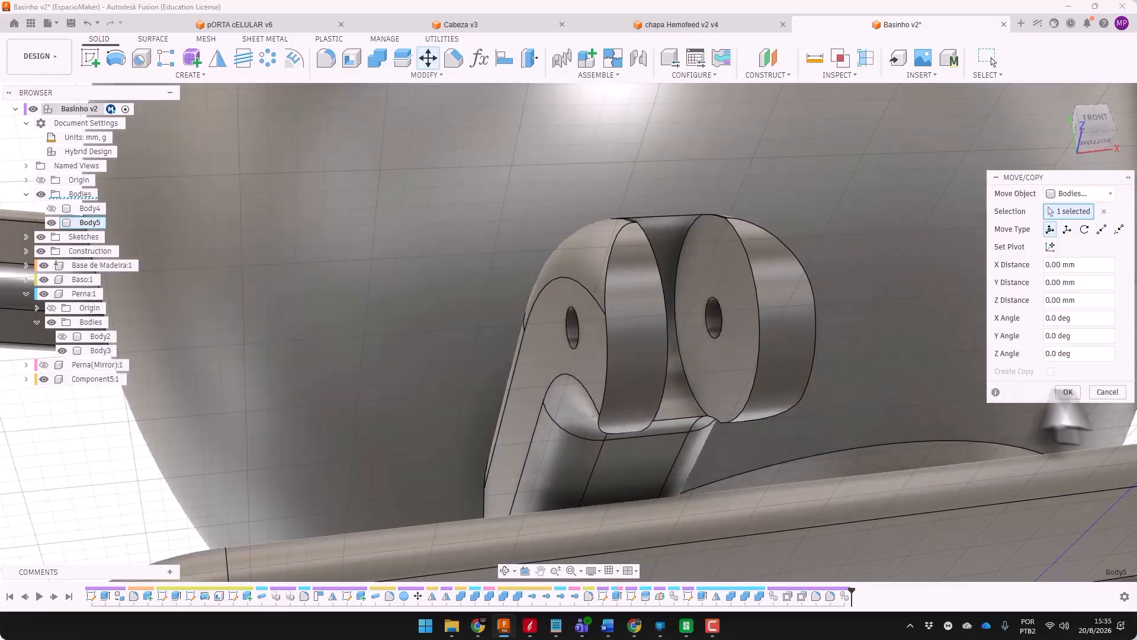
left_click(1067, 391)
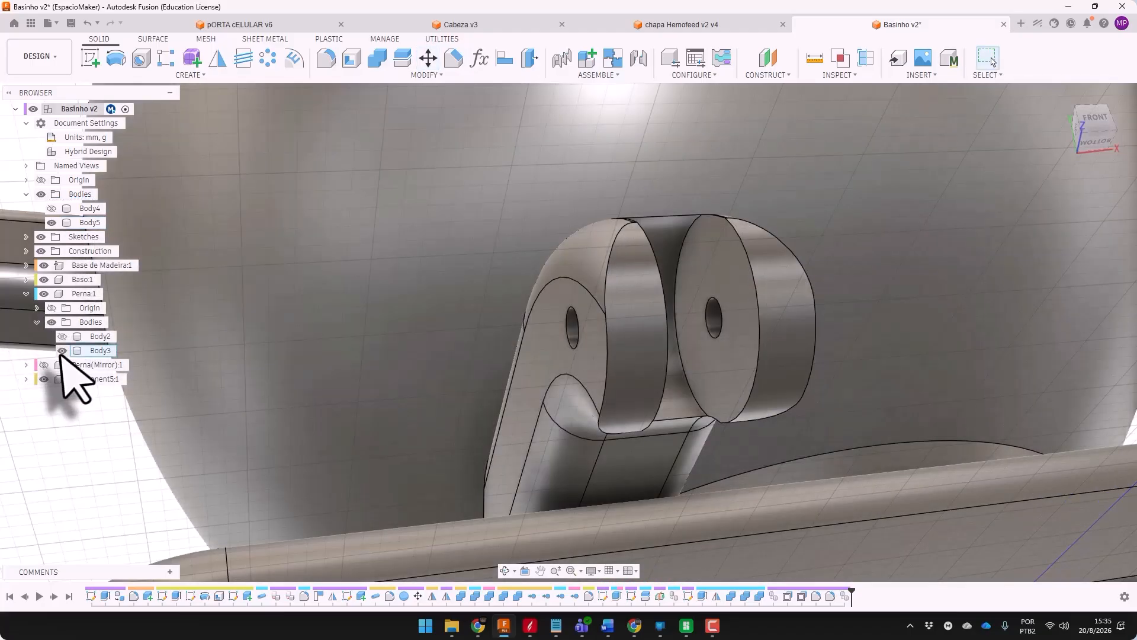
scroll(520, 254, "down", 4)
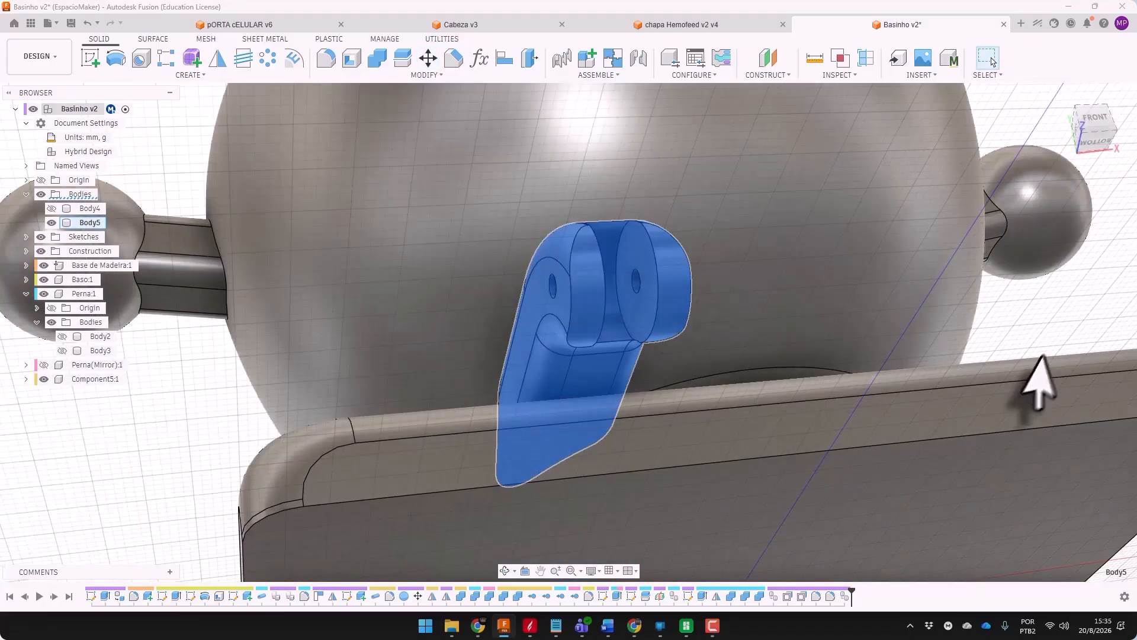
Offset the two facing flat faces of the hinge fork on Body5 by a negative distance, widening the slot
key("q")
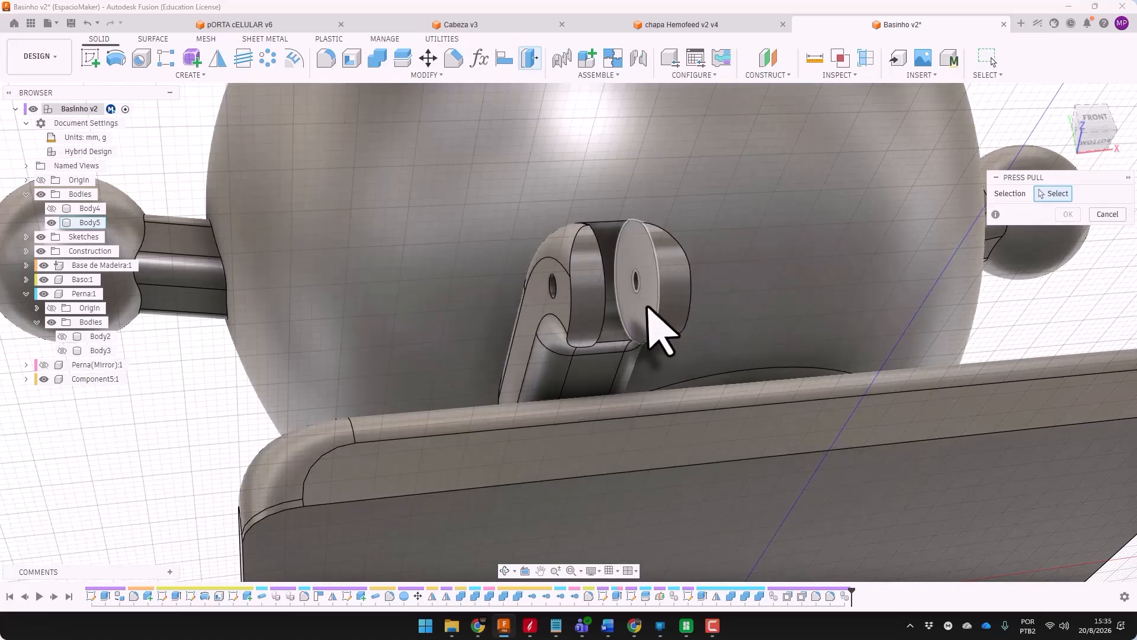
left_click(647, 307)
middle_click_drag(646, 307, 561, 328, "shift")
left_click(560, 330)
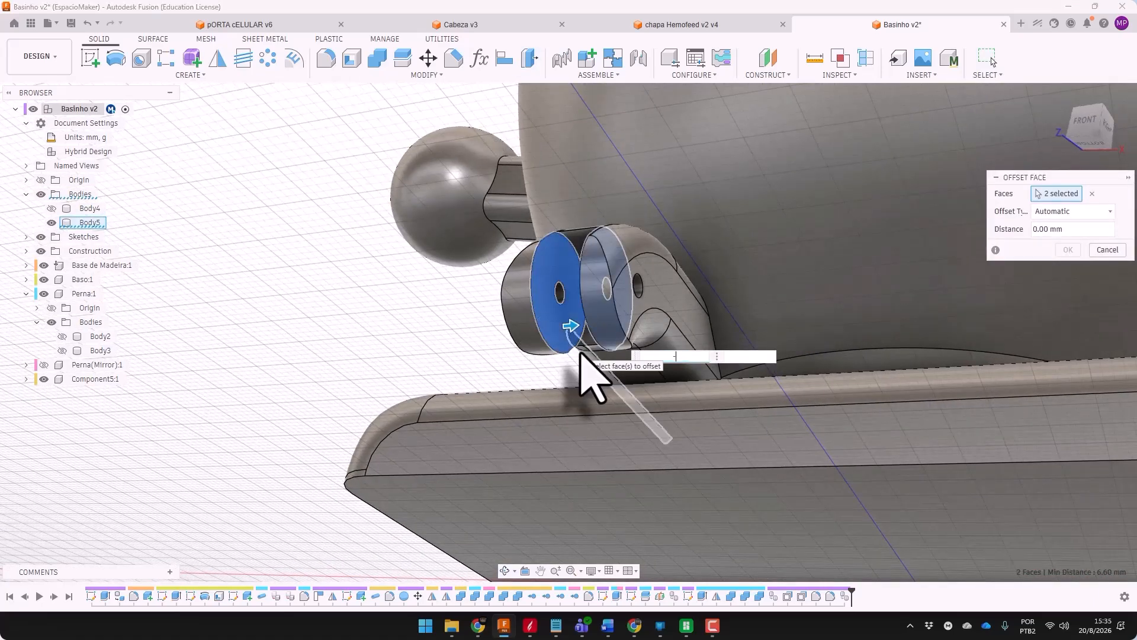
key("Return")
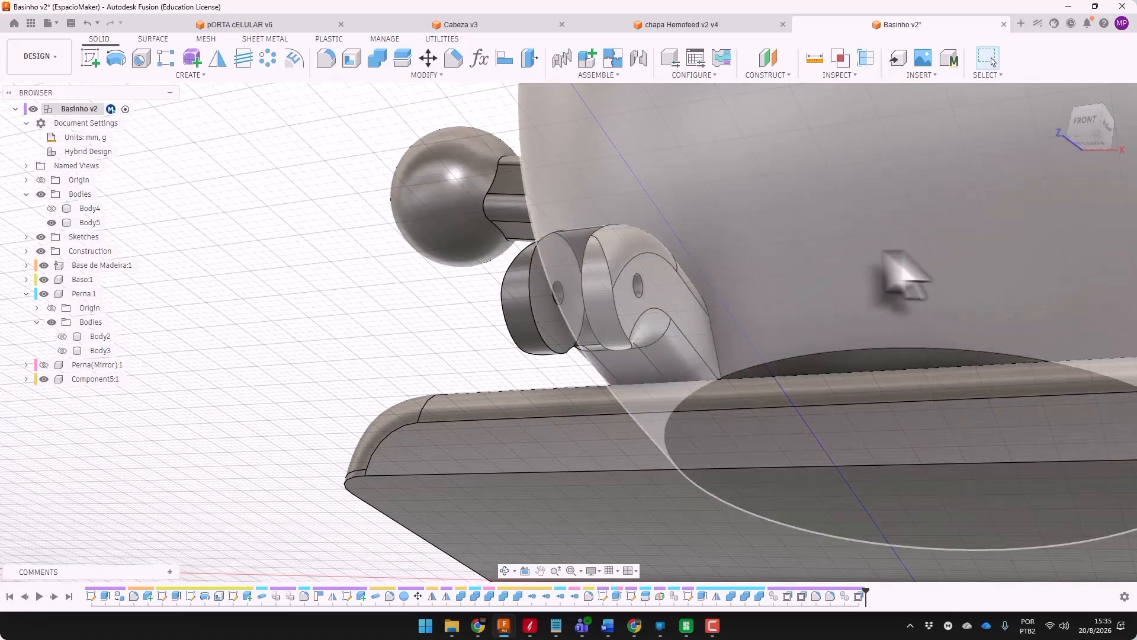
Offset the curved floor face of the hinge slot on Body5 by -0.25 mm
middle_click_drag(532, 298, 563, 291, "shift")
key("e")
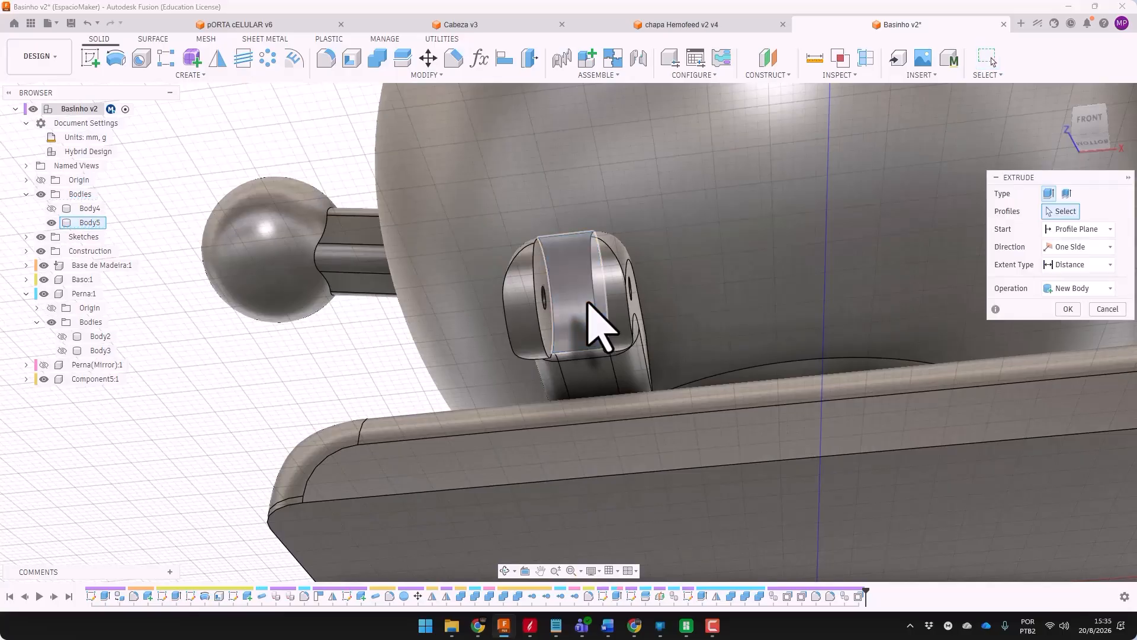
key("q")
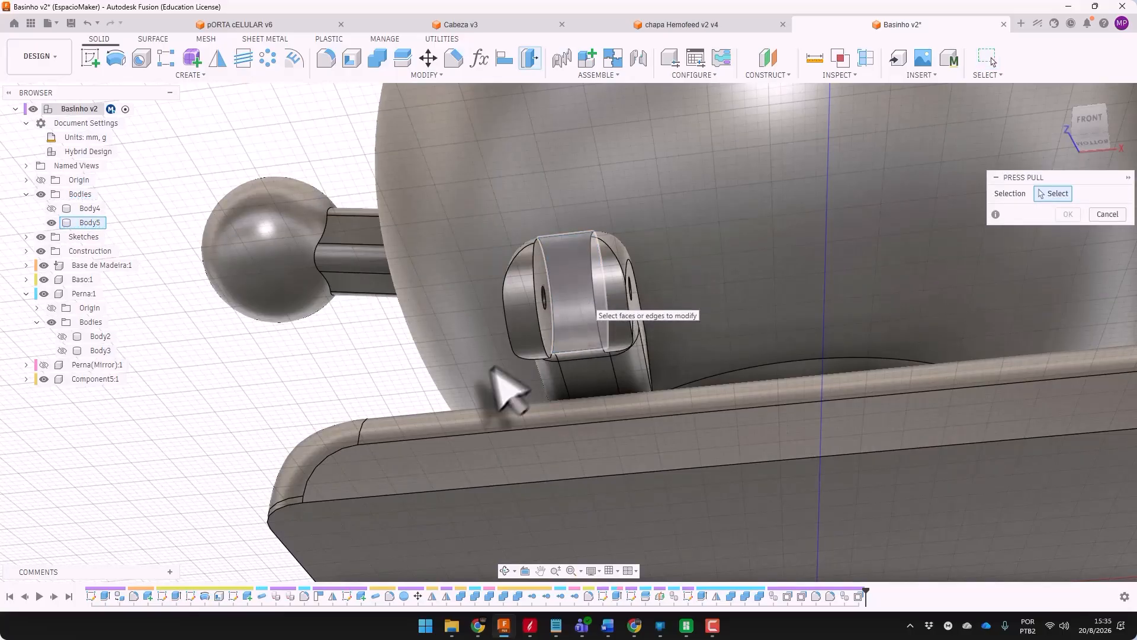
left_click(565, 286)
type("-.2")
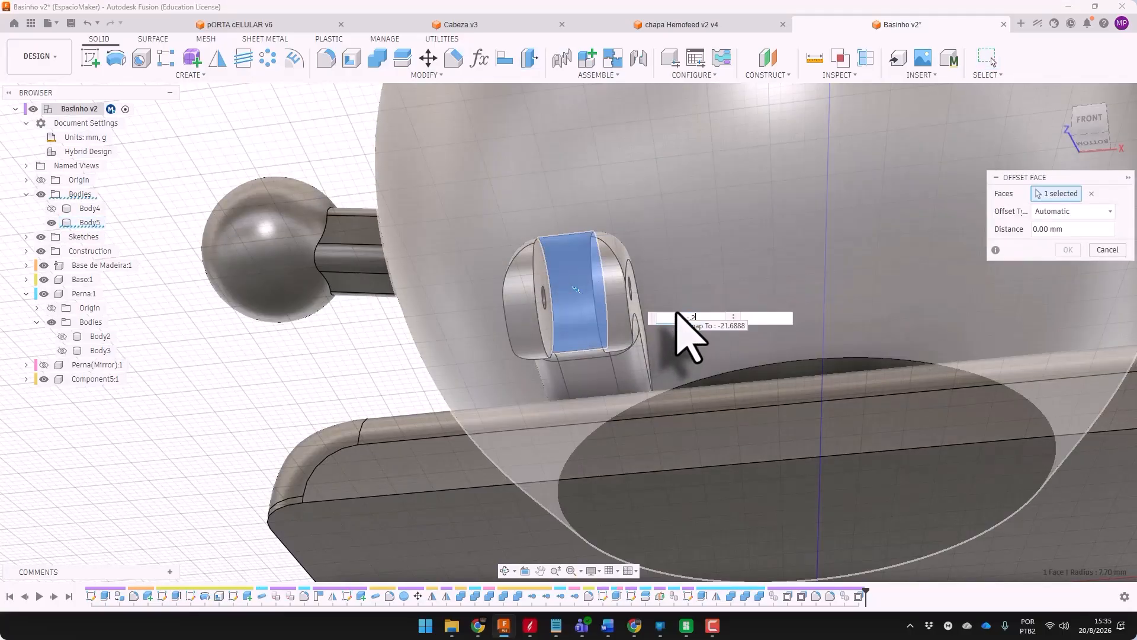
type("5")
key("Return")
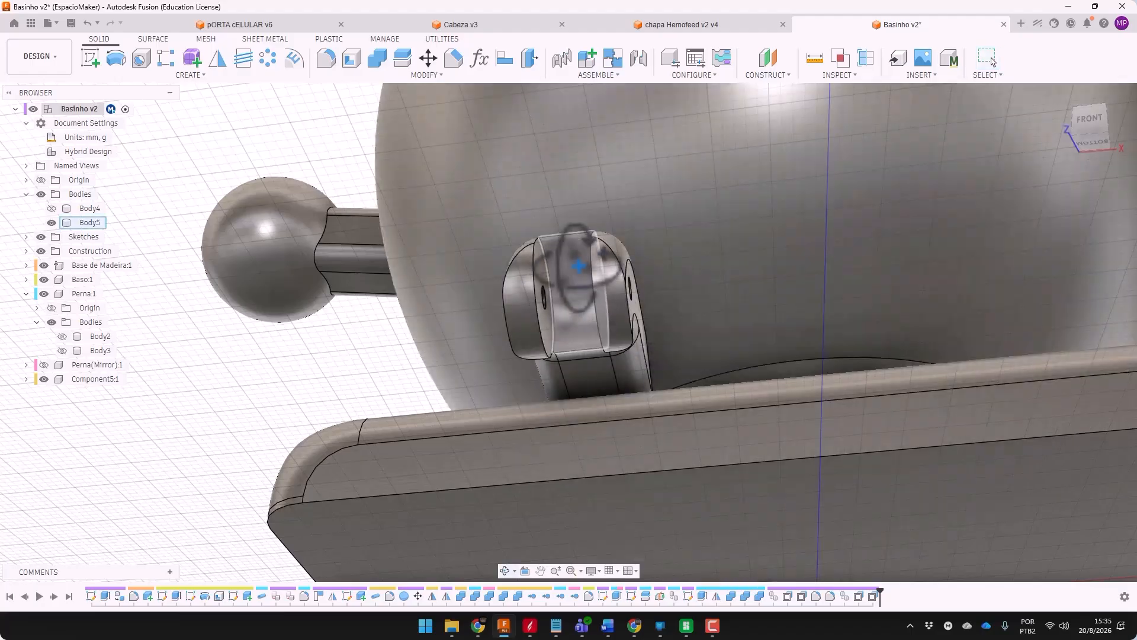
Fillet the edges around the hinge slot on Body5, including the curved inner edges of both fork arms
middle_click_drag(579, 266, 526, 296, "shift")
key("f")
left_click(584, 252)
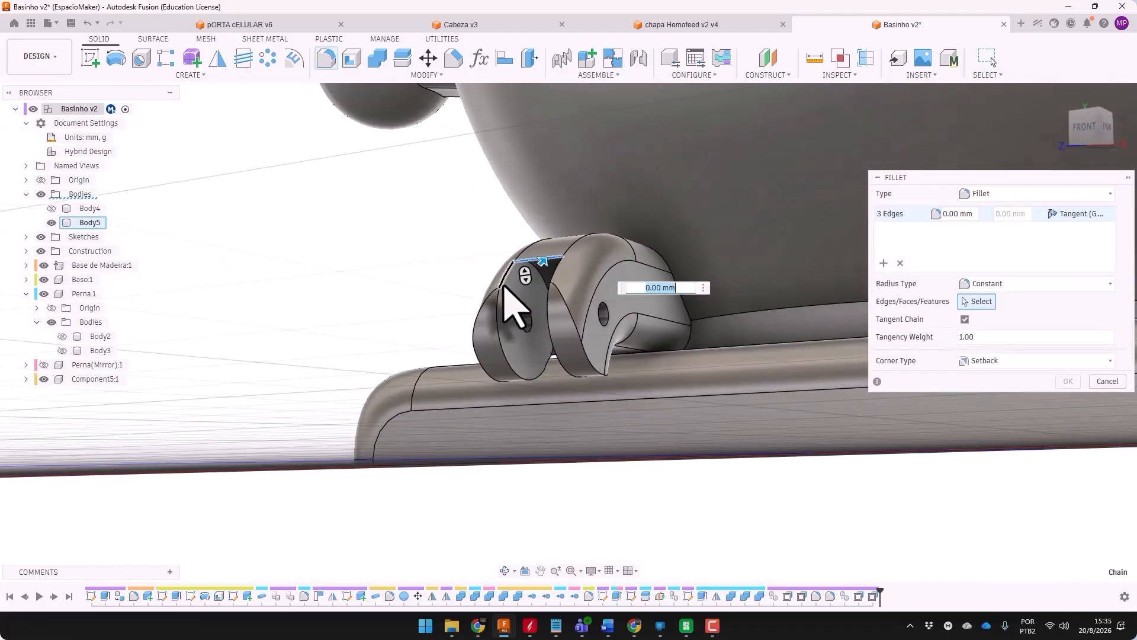
mouse_move(530, 358)
middle_mouse_down("shift")
mouse_move(551, 363)
mouse_move(534, 361)
middle_mouse_up("shift")
scroll(534, 361, "up", 5)
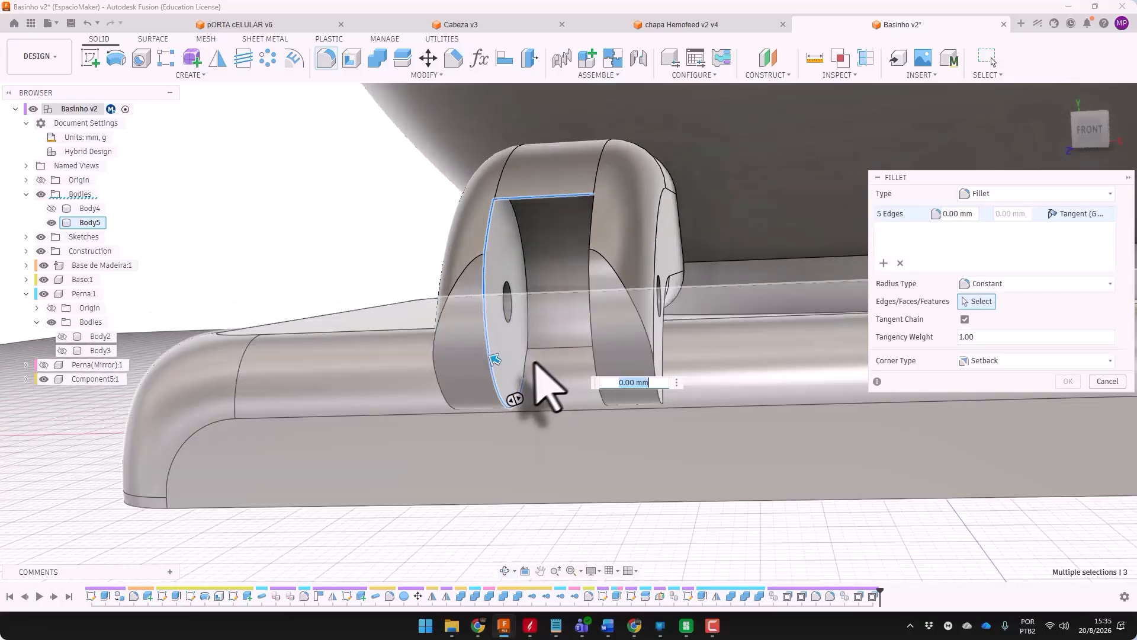
left_click(521, 365)
middle_click_drag(693, 328, 722, 333, "shift")
left_click(550, 361)
left_click(574, 436)
scroll(521, 569, "down", 5)
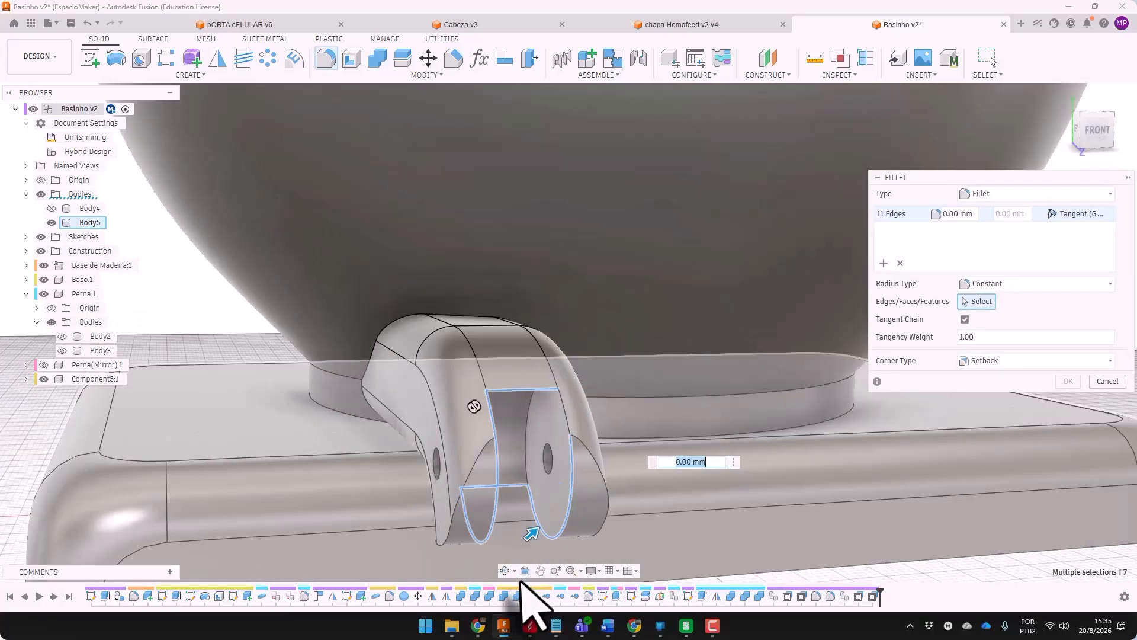
scroll(540, 491, "up", 3)
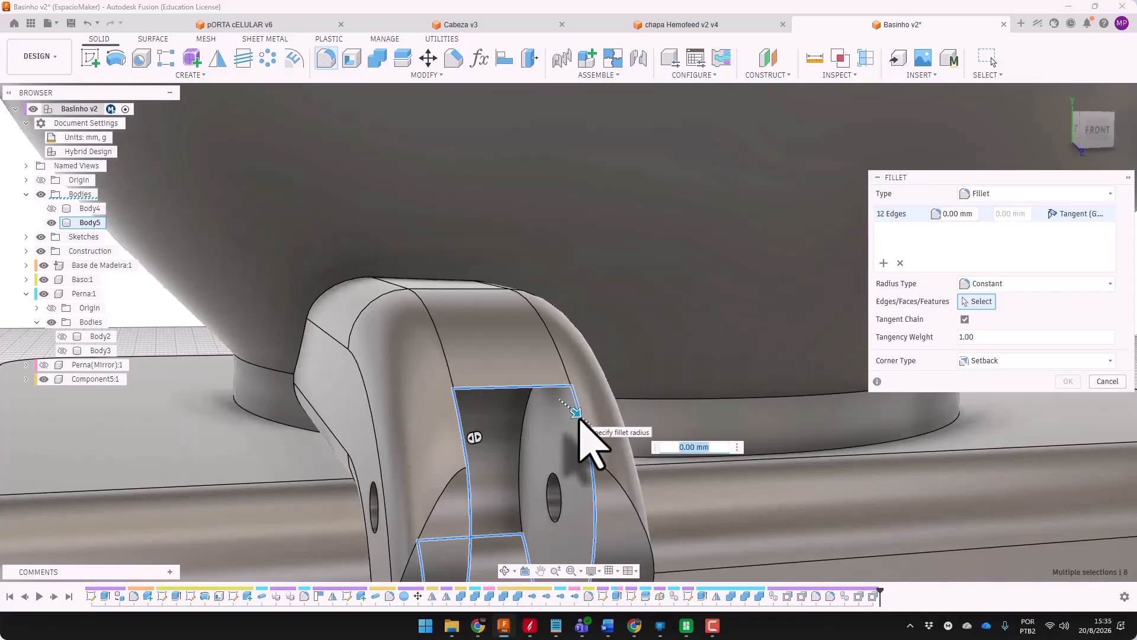
key("Return")
Show Body4 together with Body5 and view the assembled leg joint squarely from the left side
scroll(586, 438, "down", 5)
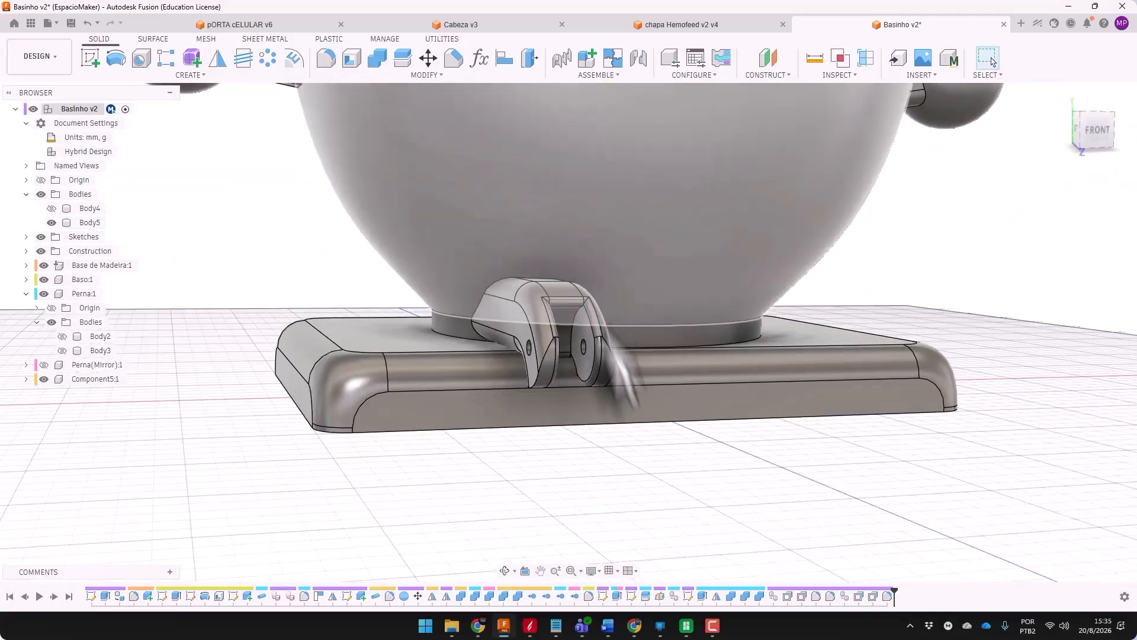
middle_click_drag(592, 426, 654, 363, "shift")
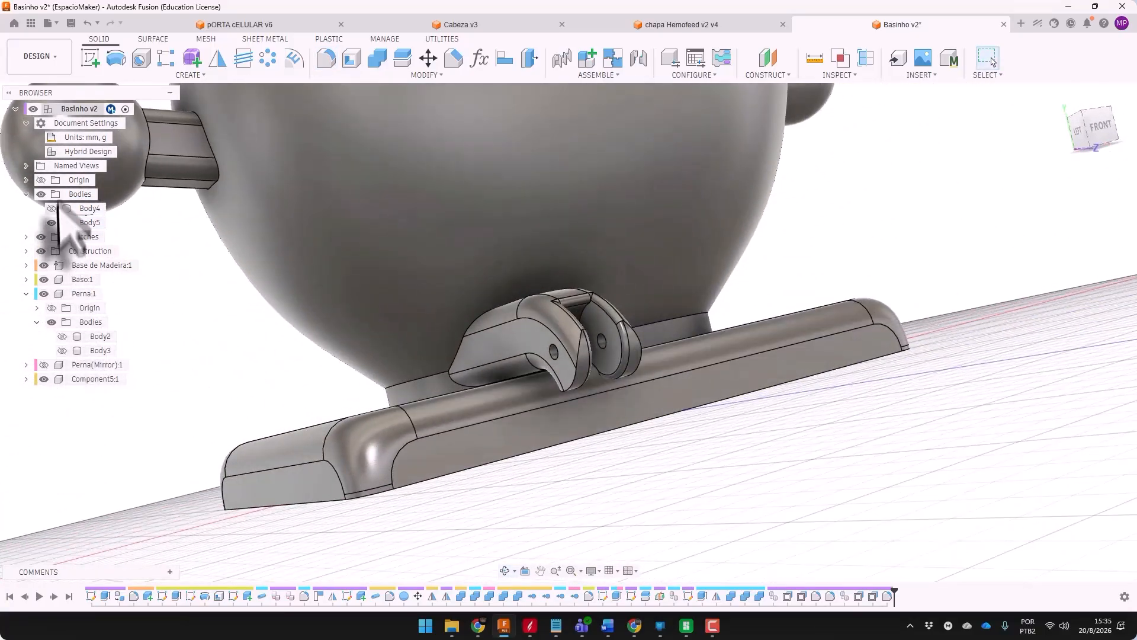
middle_click_drag(586, 379, 930, 284, "shift")
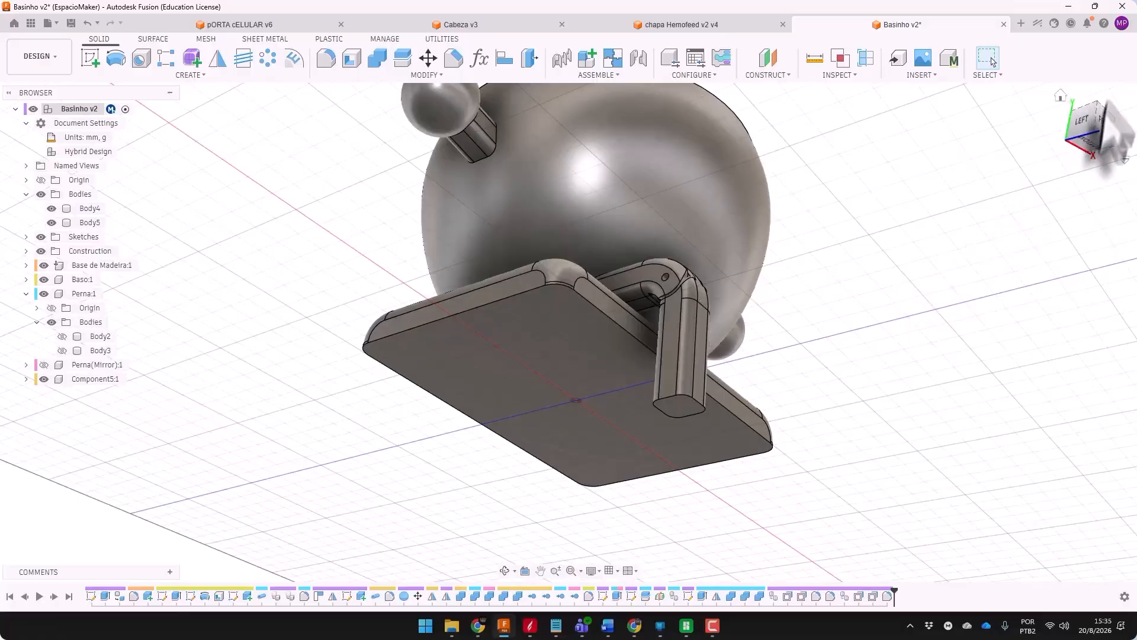
left_click(1076, 115)
scroll(715, 455, "up", 5)
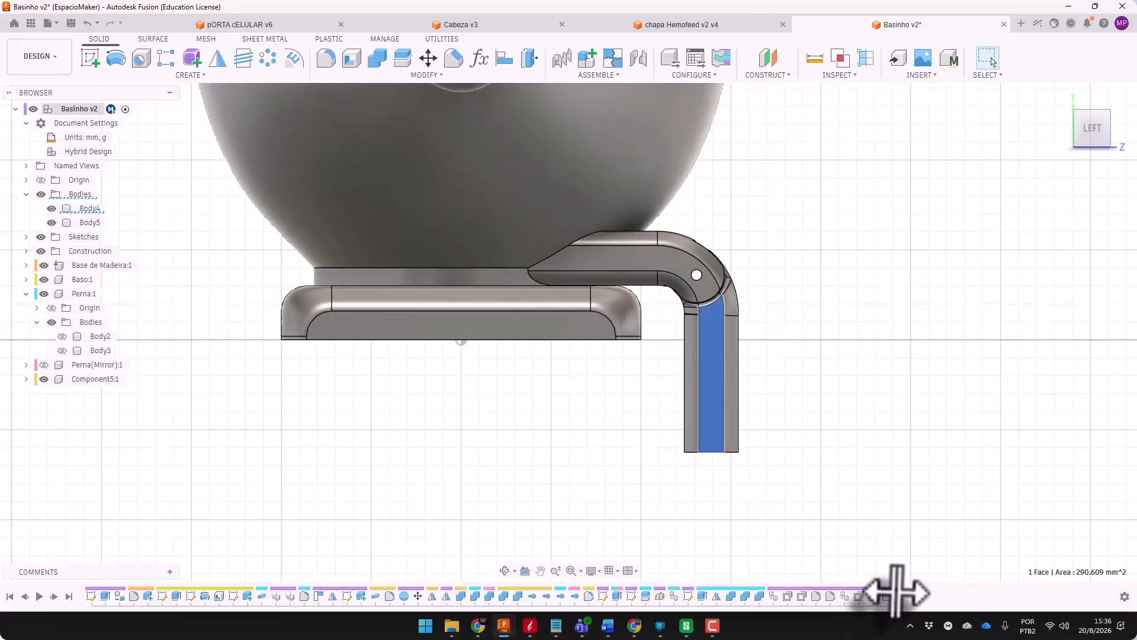
Roll the timeline back to just after the Move feature, before the hinge features, and show Body1 of Perna
left_click_drag(332, 599, 424, 588)
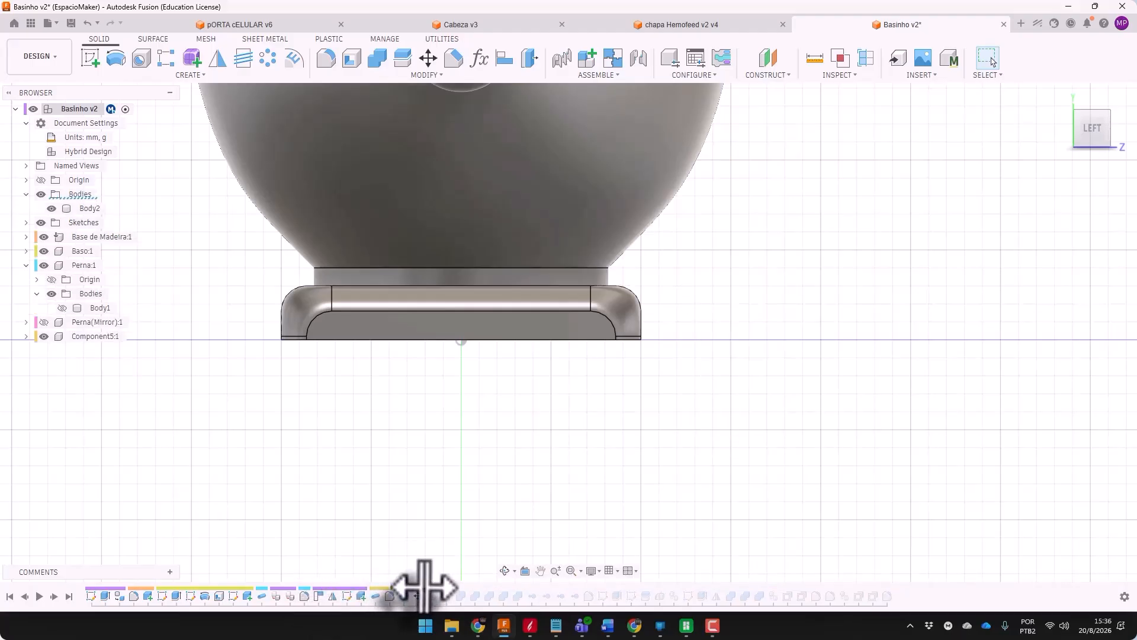
left_click(62, 308)
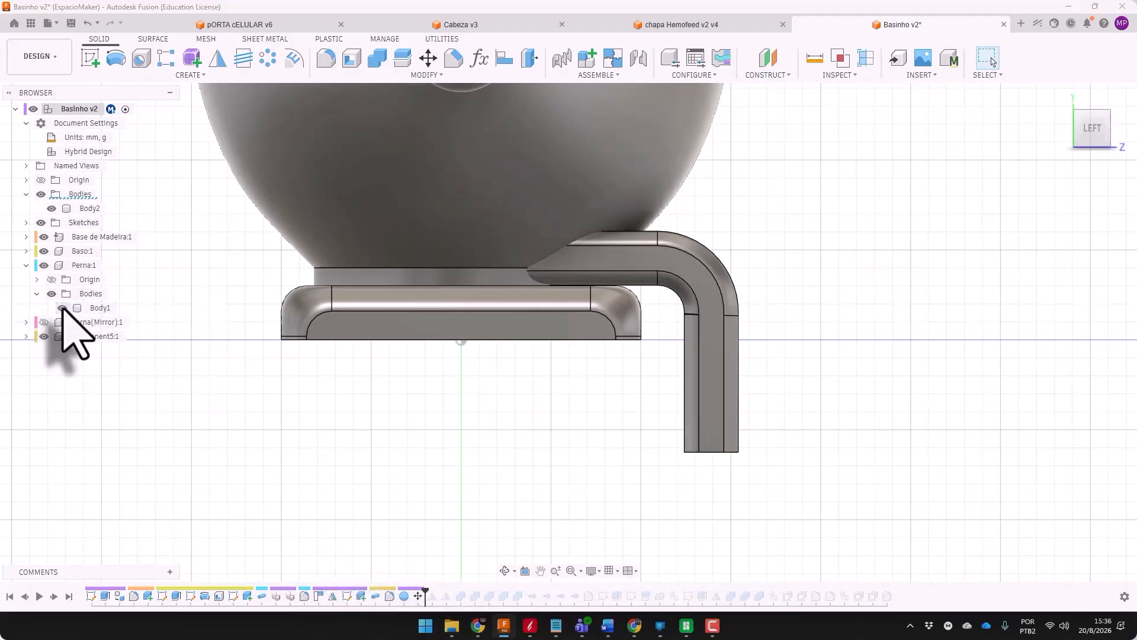
double_click(345, 594)
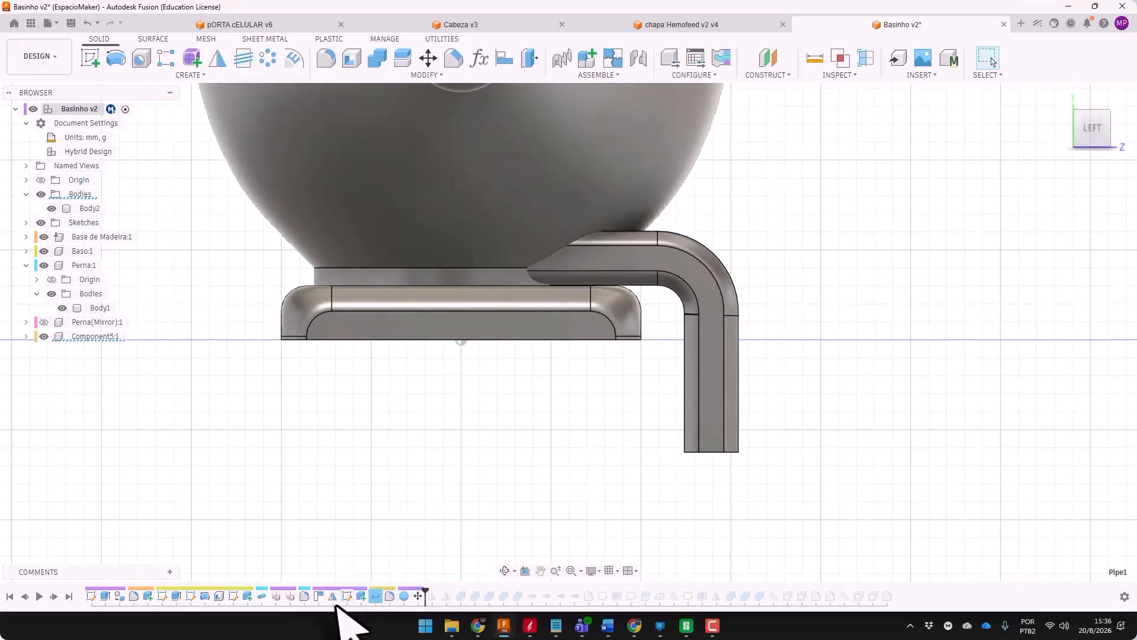
right_click(346, 594)
left_click(379, 460)
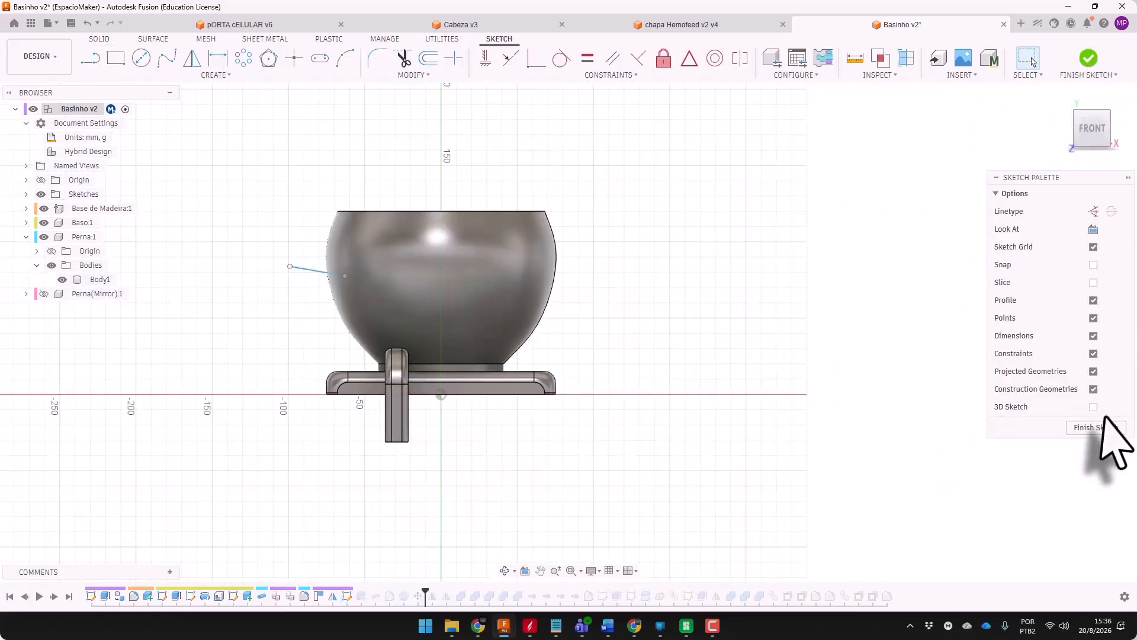
left_click(1099, 427)
Edit the leg path sketch, Sketch3, and draw a horizontal line outward from the lower end of the vertical line
right_click(233, 596)
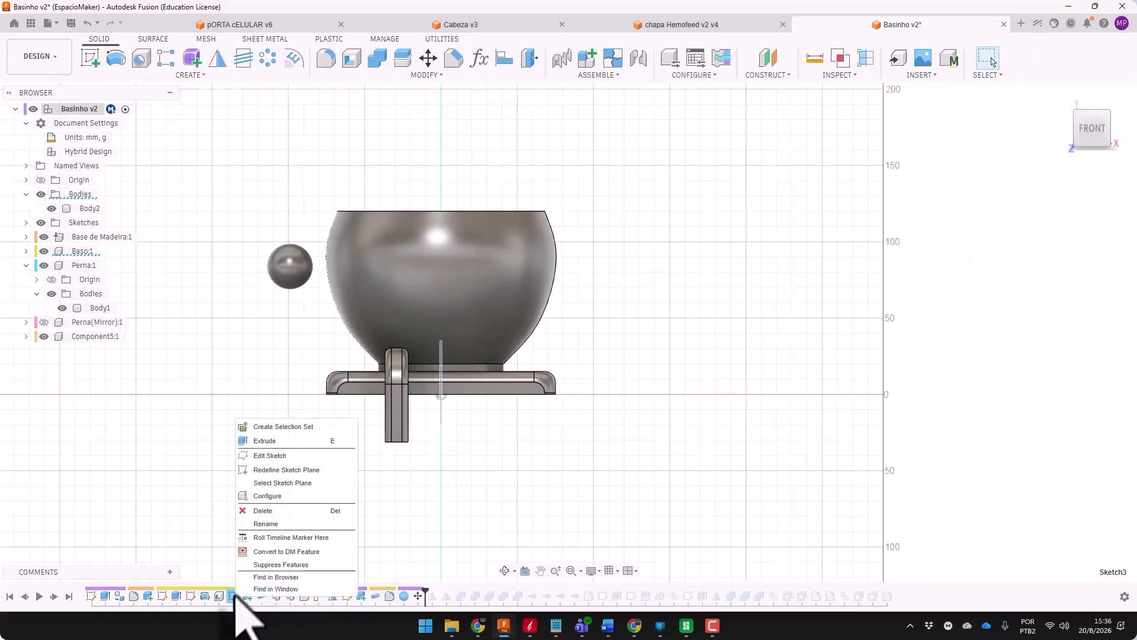
left_click(268, 455)
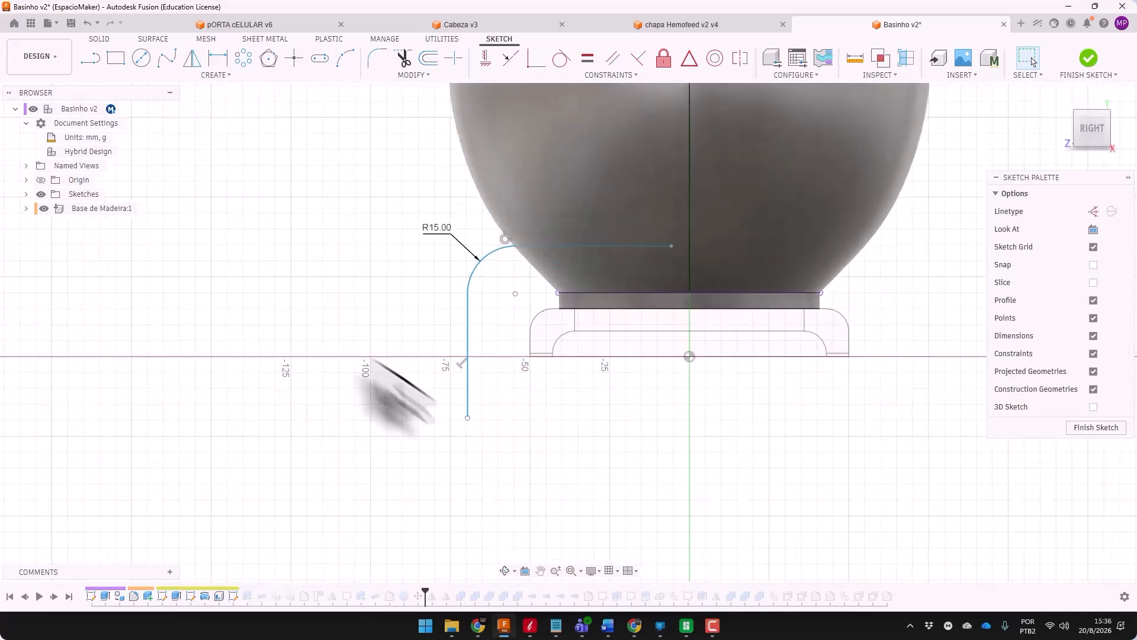
left_click(92, 58)
left_click(468, 419)
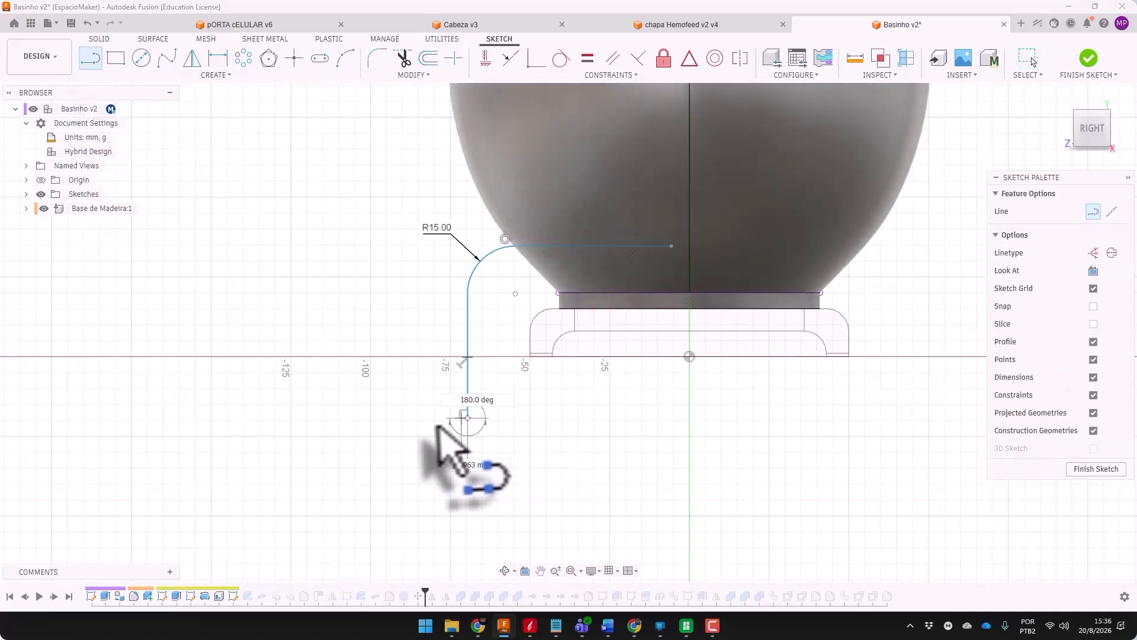
left_click(404, 418)
key("Escape")
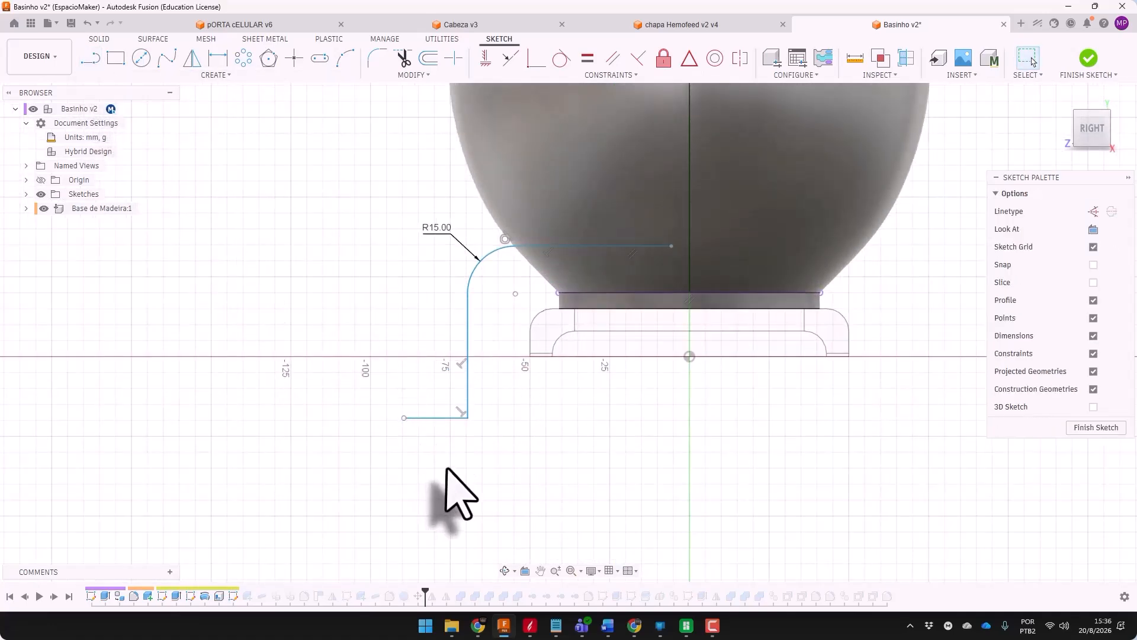
Dimension the new horizontal foot line at 30 mm and finish the sketch
key("d")
left_click(437, 417)
left_click(439, 450)
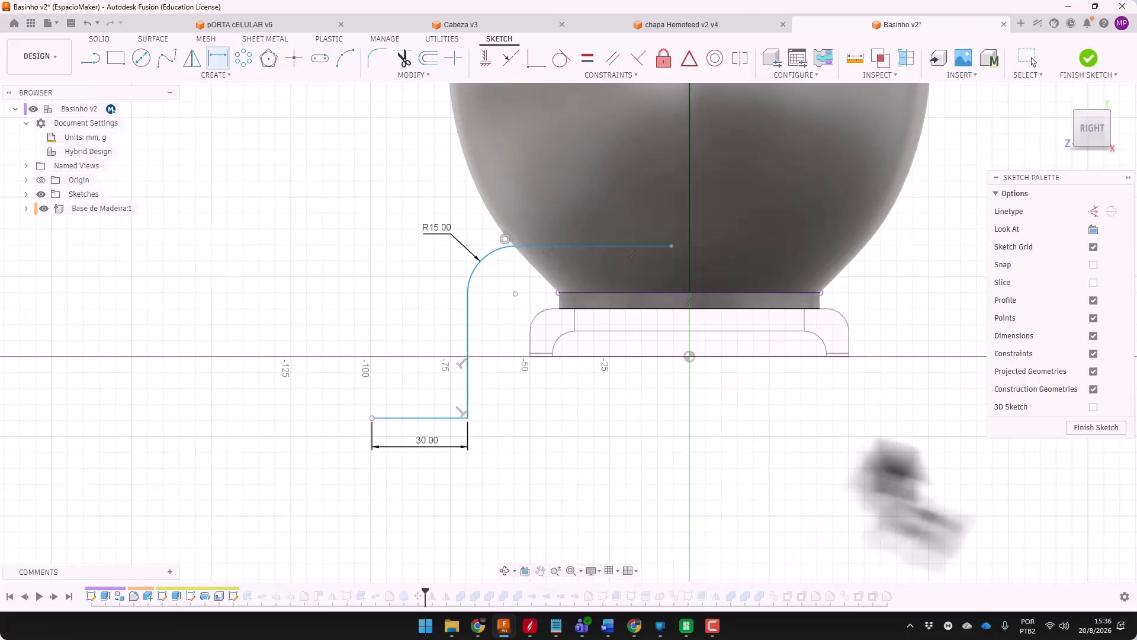
left_click(1097, 427)
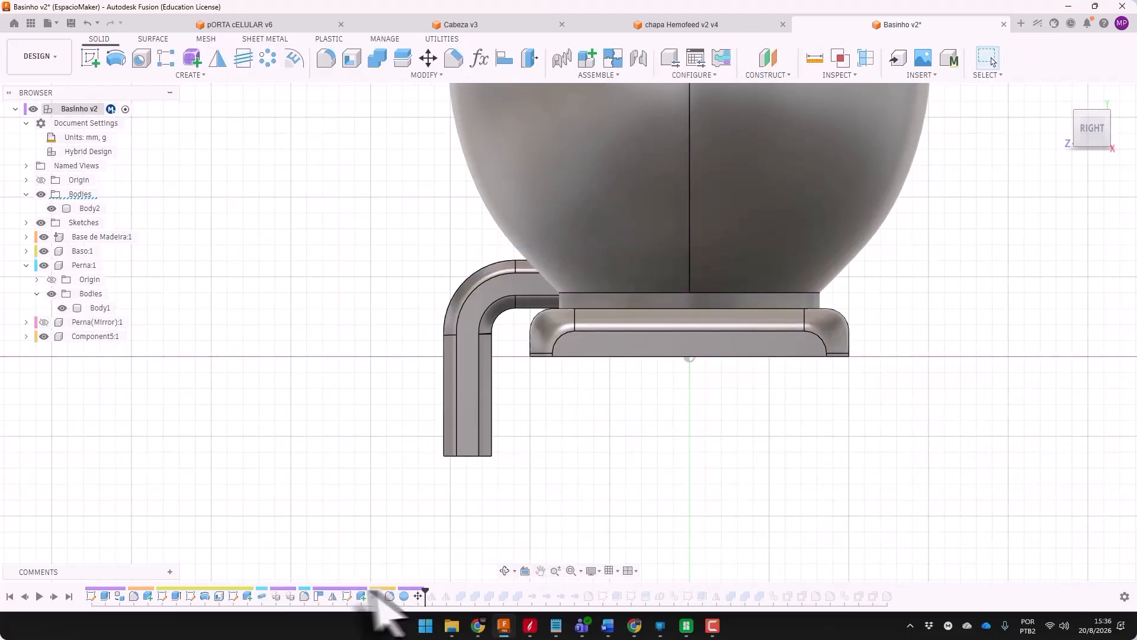
Add the horizontal foot line to the path of the leg's Pipe feature and roll the timeline forward to its end
double_click(262, 596)
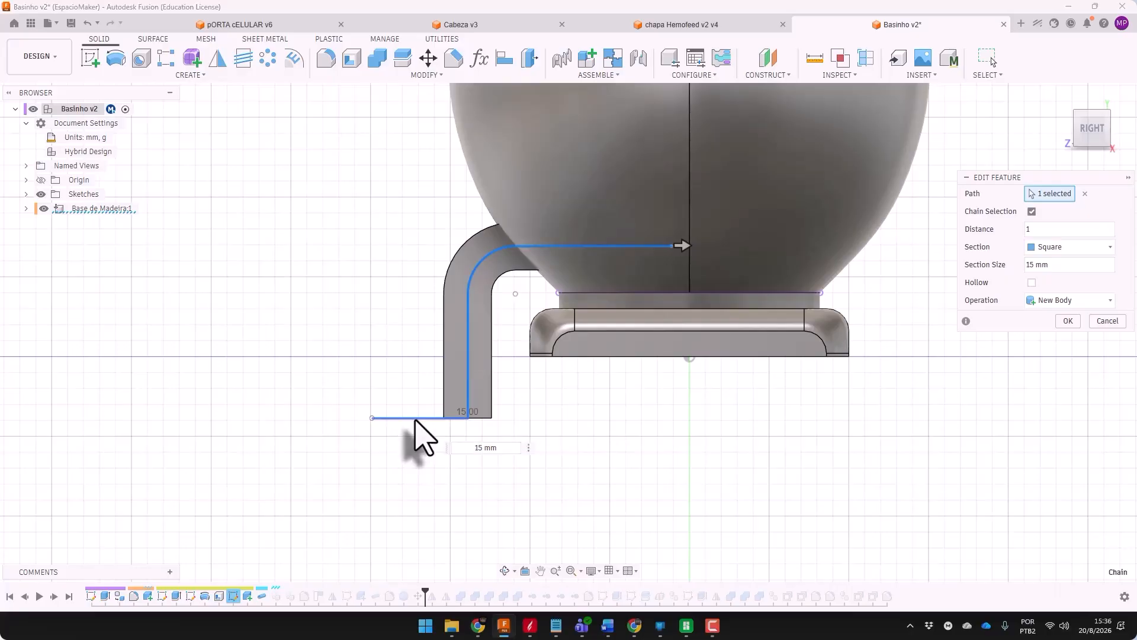
left_click(416, 420)
left_click(1068, 321)
middle_click_drag(443, 428, 419, 482, "shift")
Fillet the chain of bottom edges around the leg's foot with a 4 mm radius
left_click(326, 58)
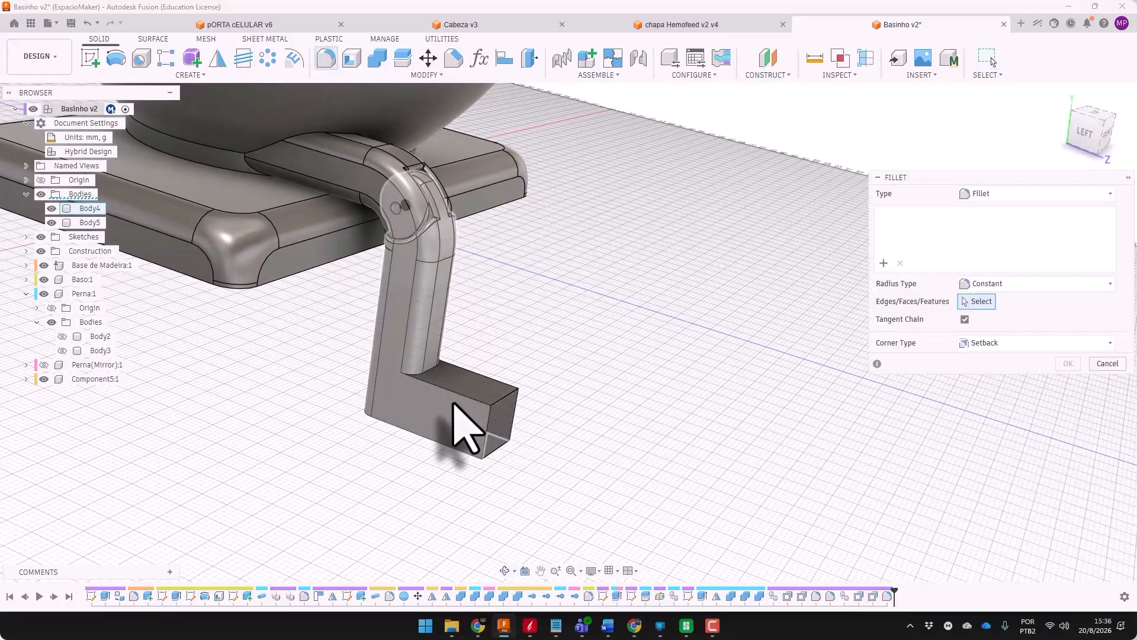
left_click(453, 391)
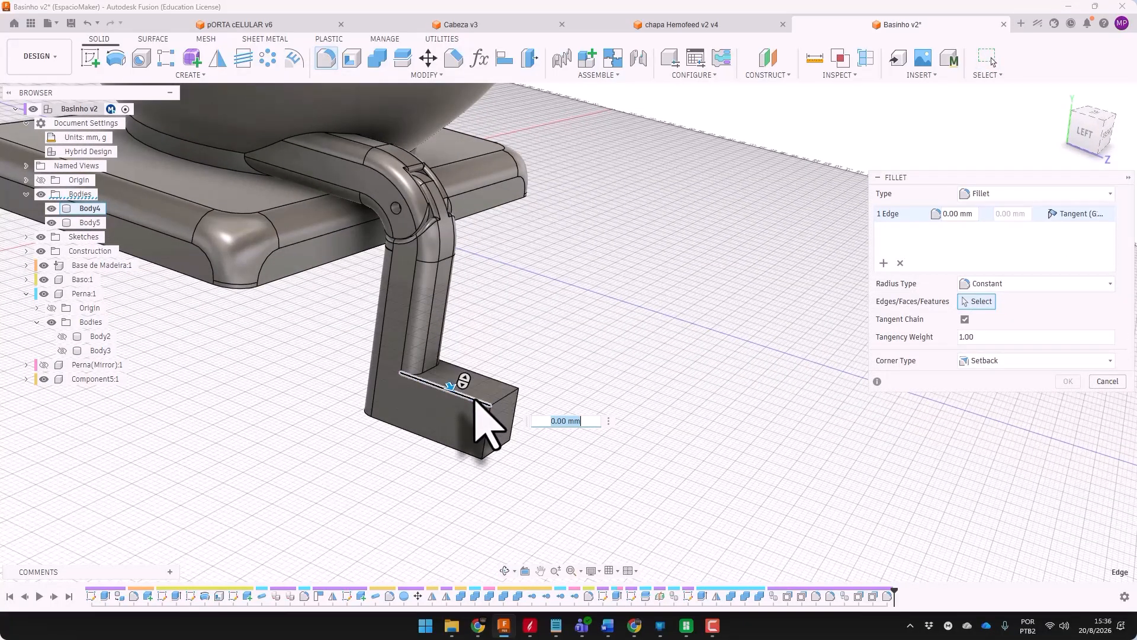
left_click(476, 401)
left_click(424, 438)
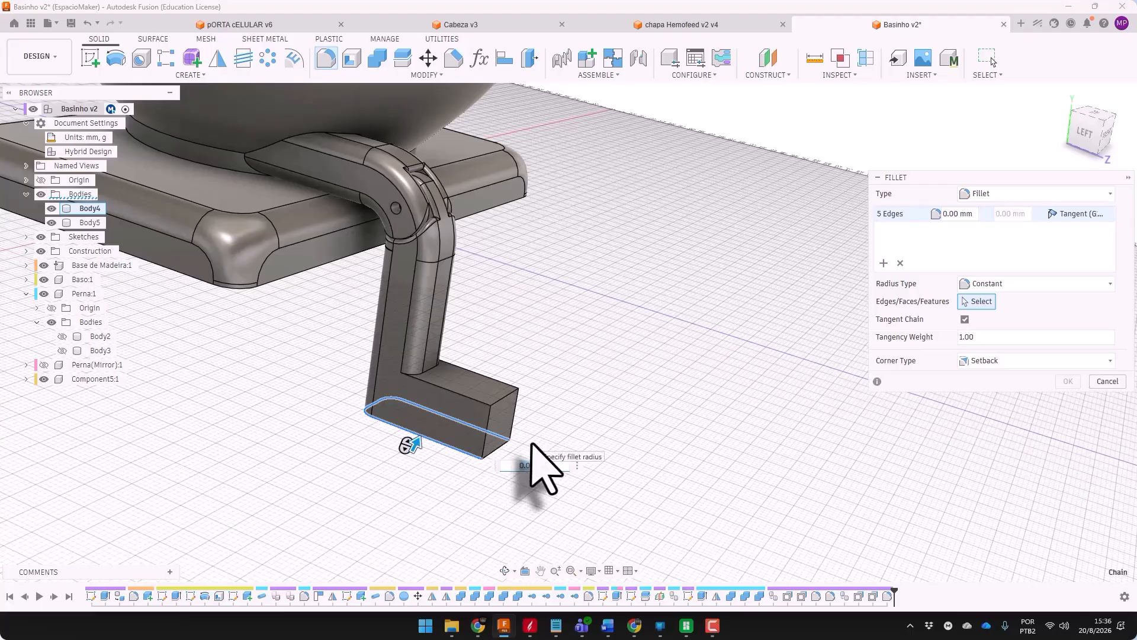
scroll(481, 433, "up", 2)
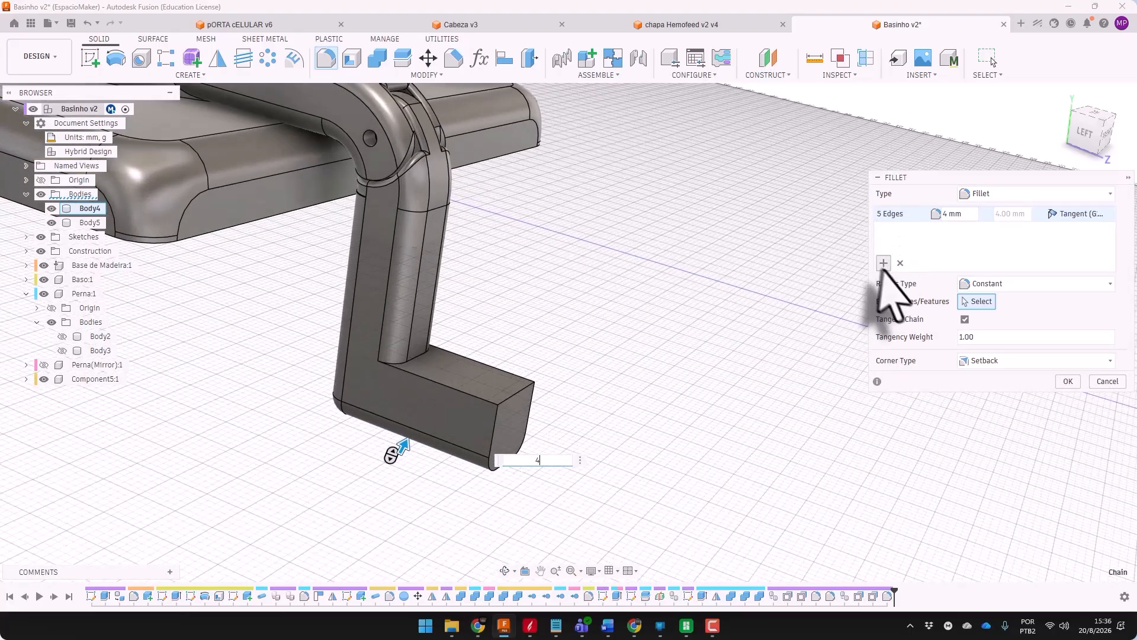
Add a second fillet selection set for the upper edge of the foot's tip with a 10 mm radius
left_click(884, 263)
left_click(515, 393)
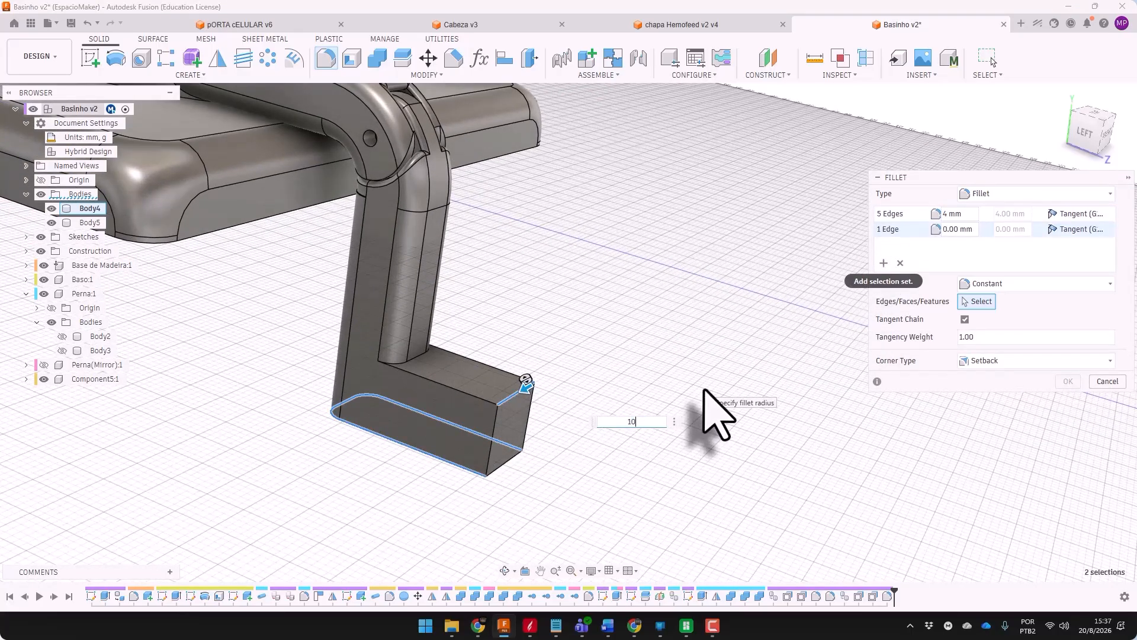
type("10")
key("Return")
Try to add a third fillet set of 1 mm on the foot's top side edges and the vertical edges of its tip
left_click(883, 263)
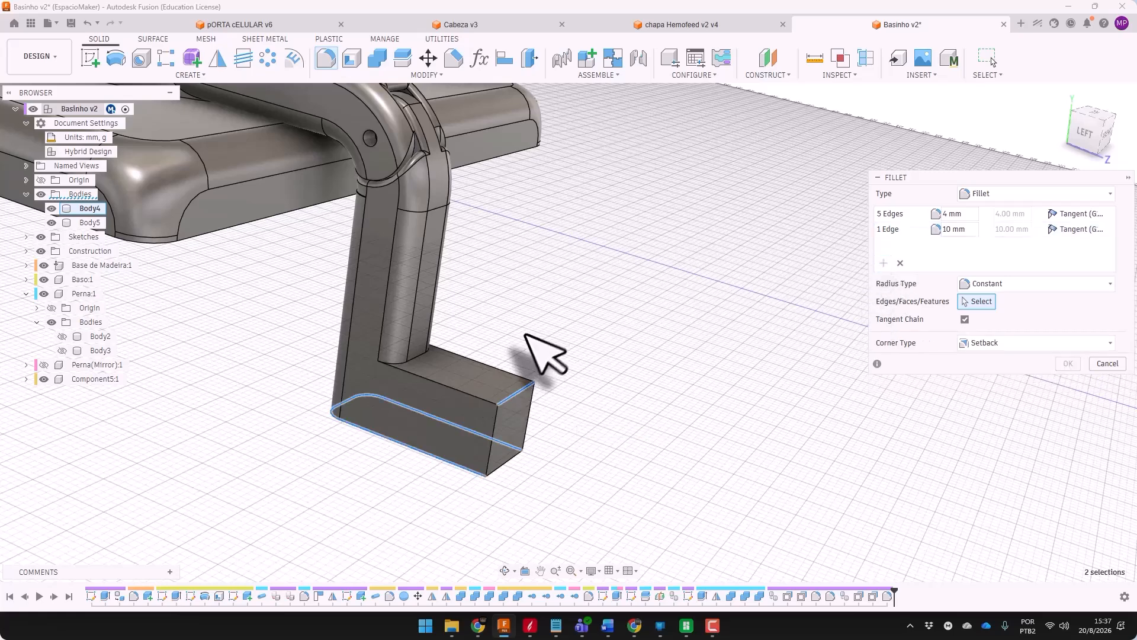
left_click(491, 367)
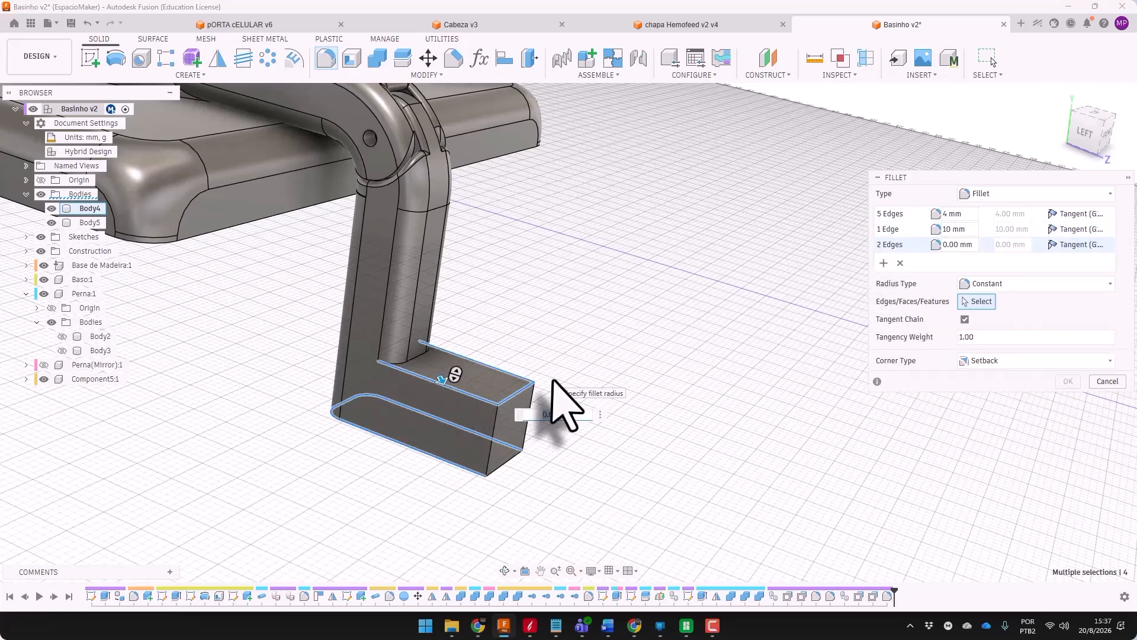
left_click(496, 419)
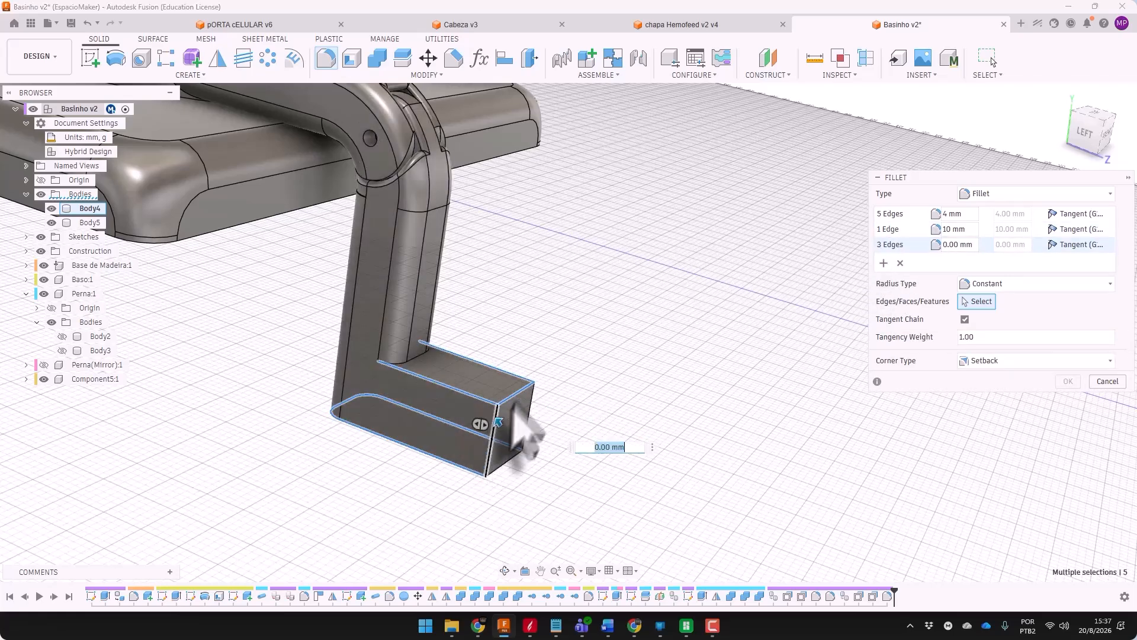
left_click(530, 409)
key("Return")
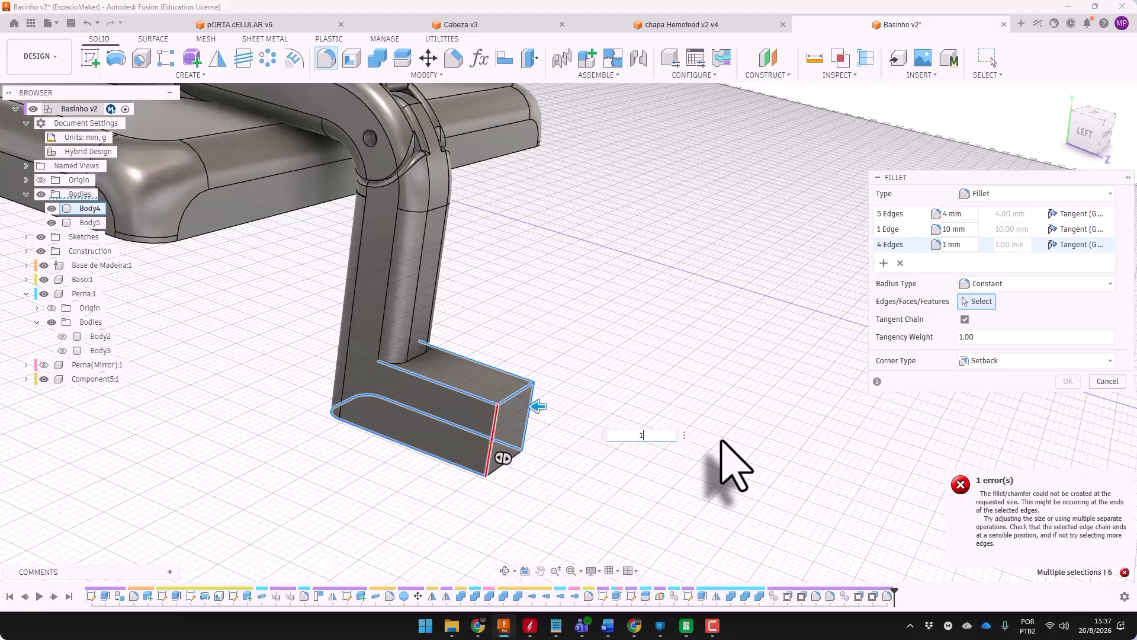
type("0")
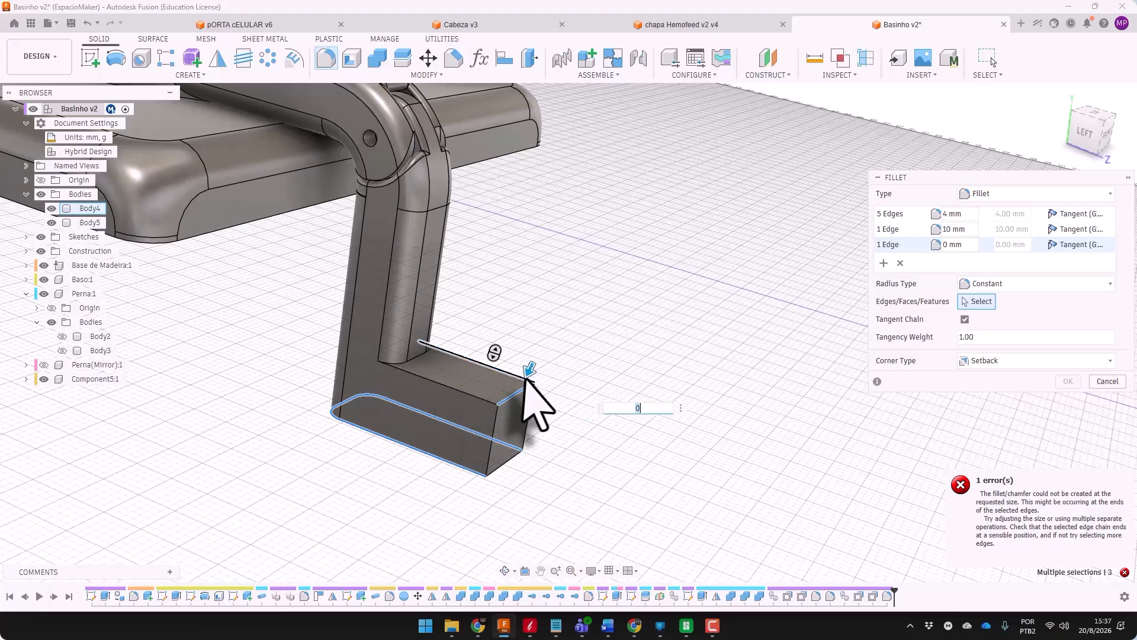
left_click(505, 375)
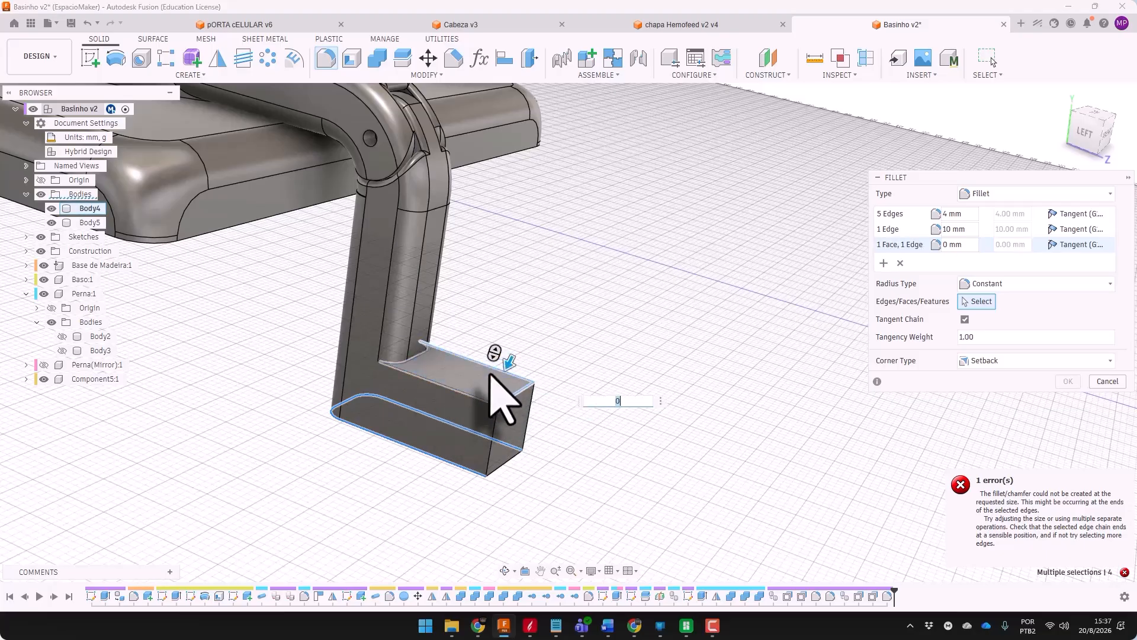
left_click(490, 372)
Apply the foot fillets, and round the remaining chain of top and tip edges with a new 4 mm fillet
left_click(1065, 380)
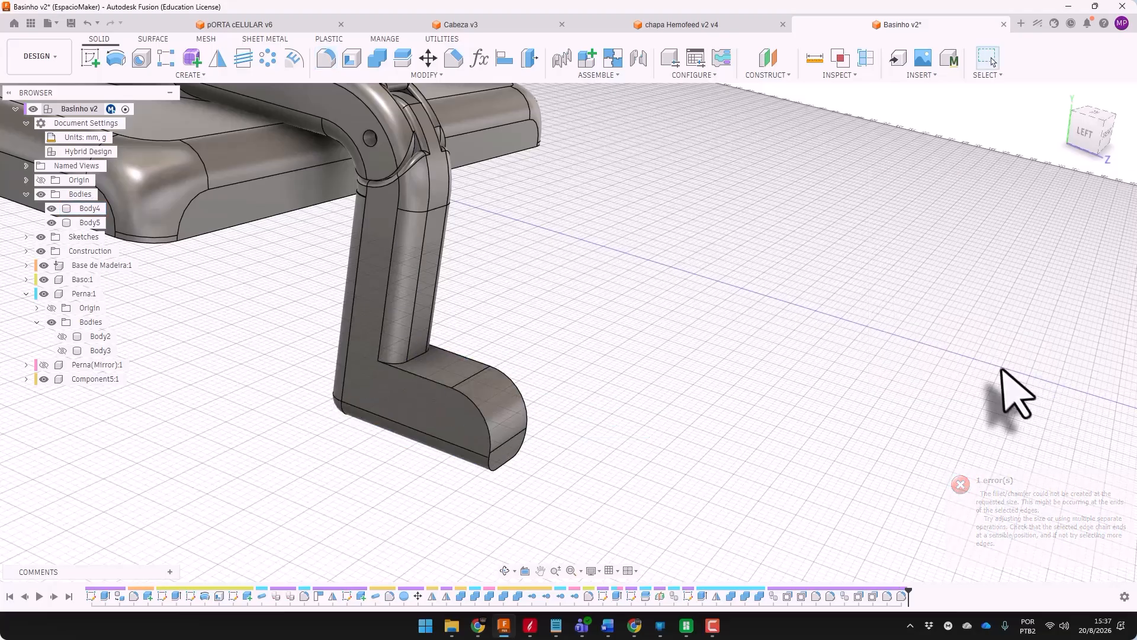
middle_click_drag(610, 332, 634, 343, "shift")
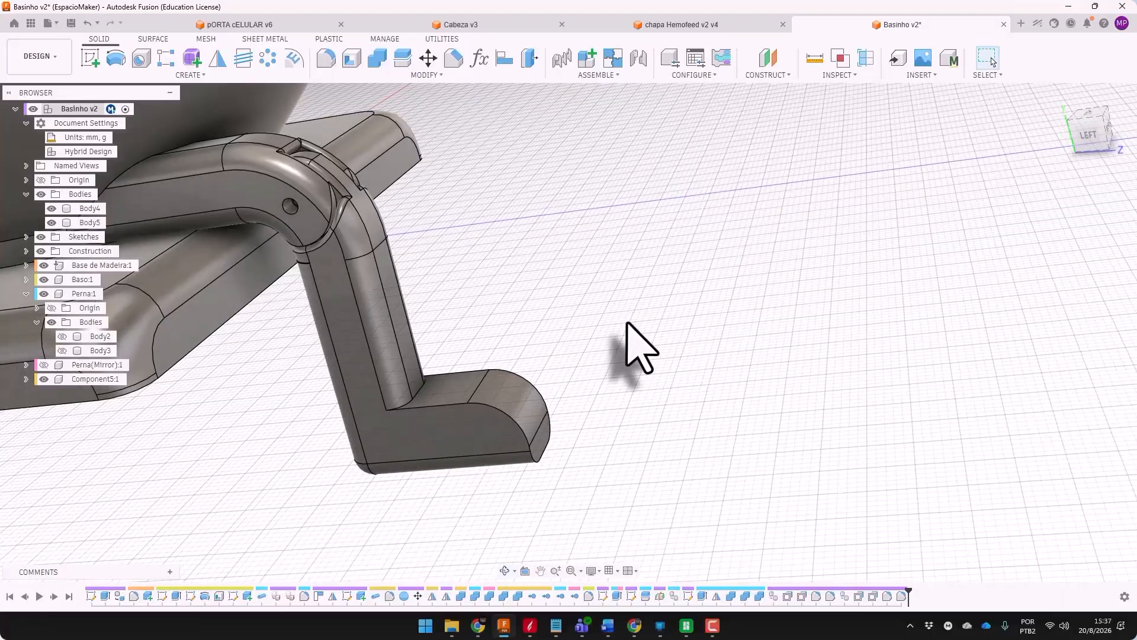
key("f")
left_click(482, 386)
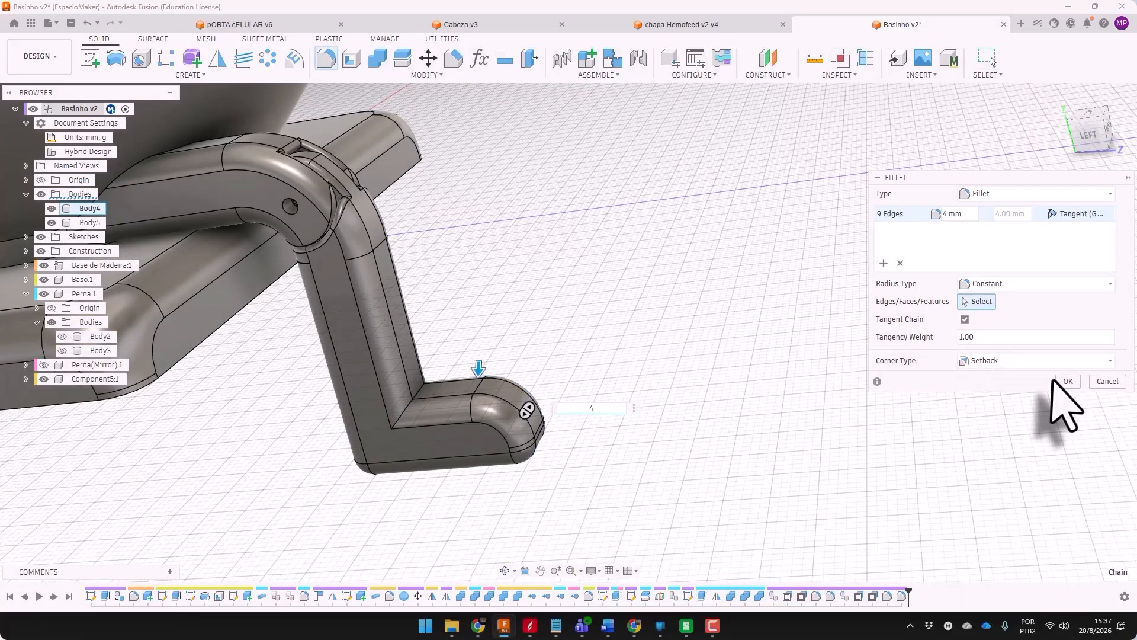
left_click(1060, 382)
Copy Body4 and Body5 and paste them in place into the Bodies folder of Perna
middle_click_drag(723, 393, 71, 249, "shift")
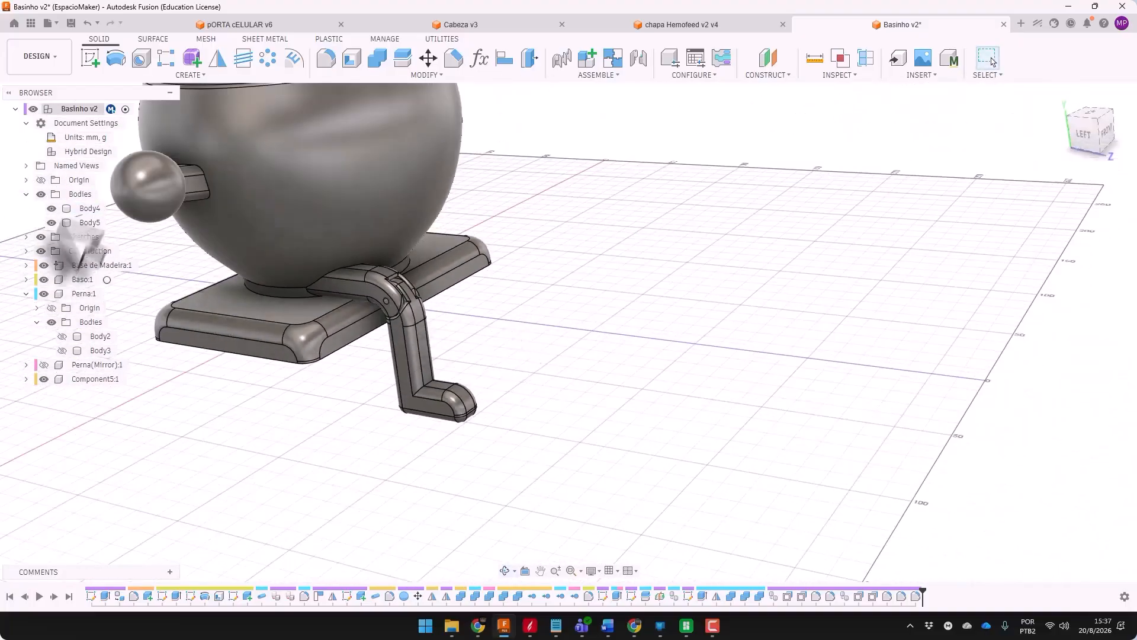
left_click(95, 207)
left_click(96, 221, "ctrl")
right_click(97, 223)
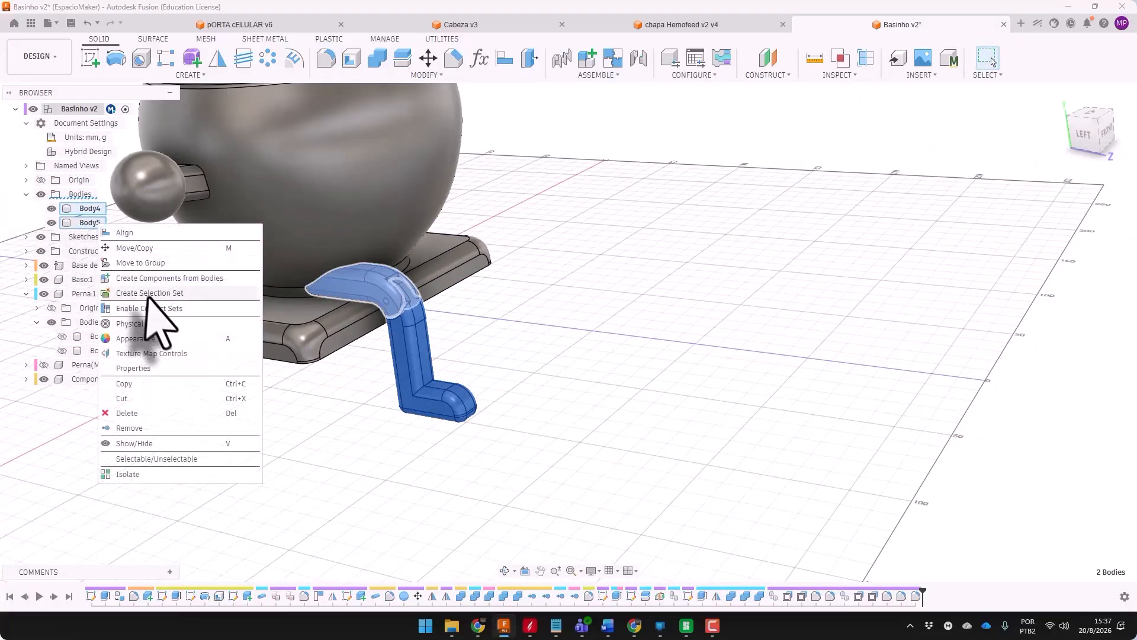
left_click(142, 383)
right_click(95, 323)
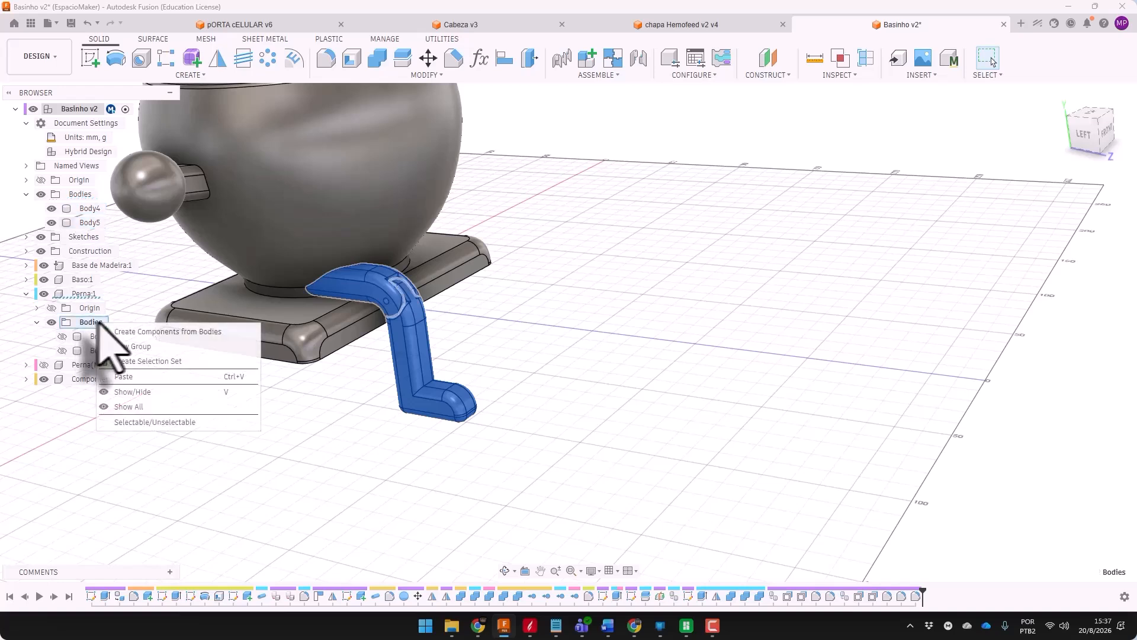
left_click(147, 405)
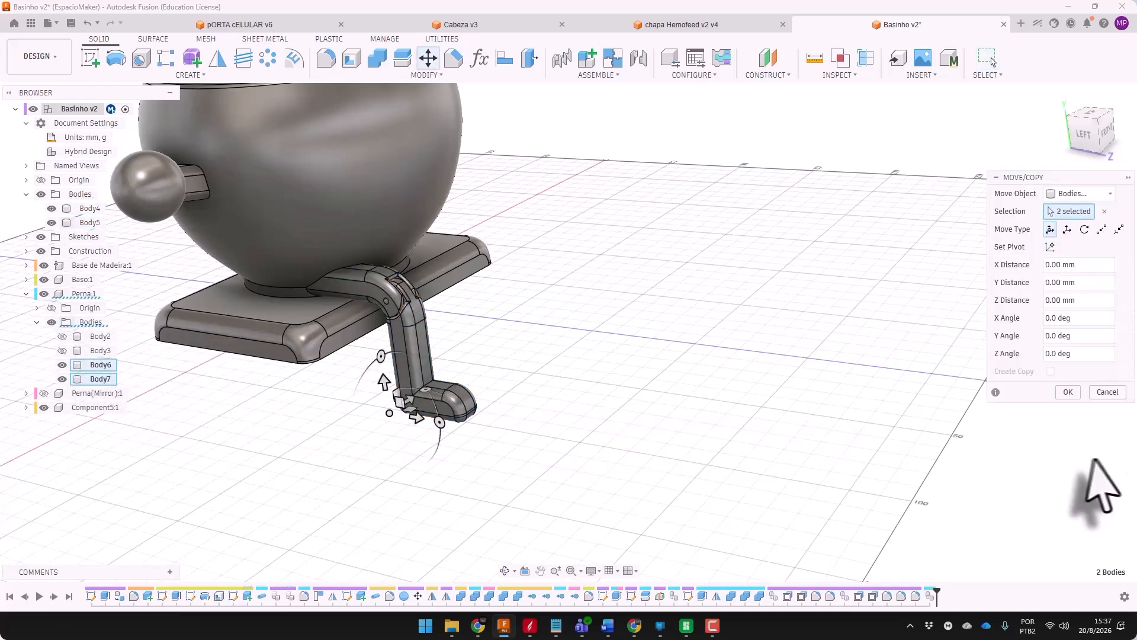
left_click(1068, 391)
Remove the old Body2 and Body3 from Perna after the pasted copies
left_click(100, 336)
left_click(100, 350, "ctrl")
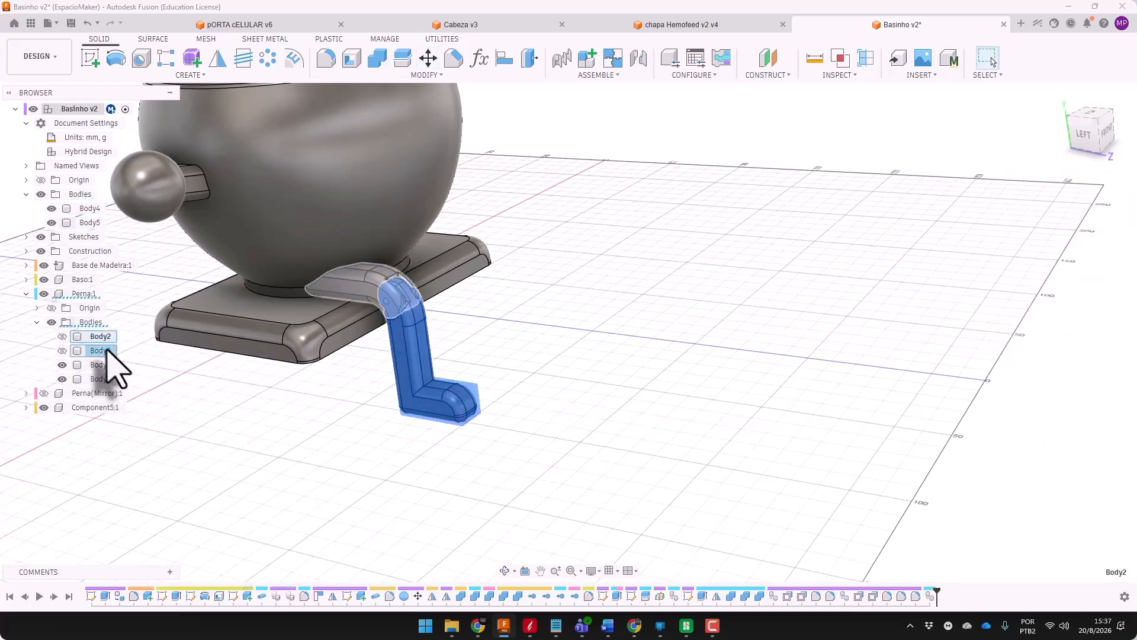
right_click(113, 354)
left_click(148, 557)
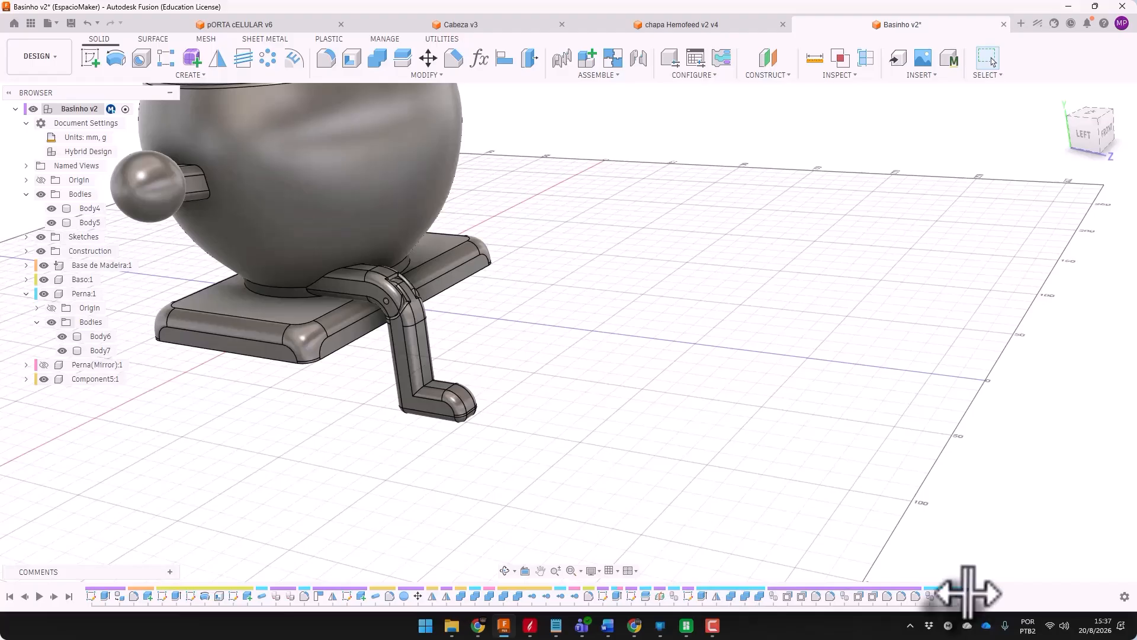
Roll the timeline back to before the pasted bodies and remove Body2 and Body3 from Perna
left_click_drag(924, 596, 922, 595)
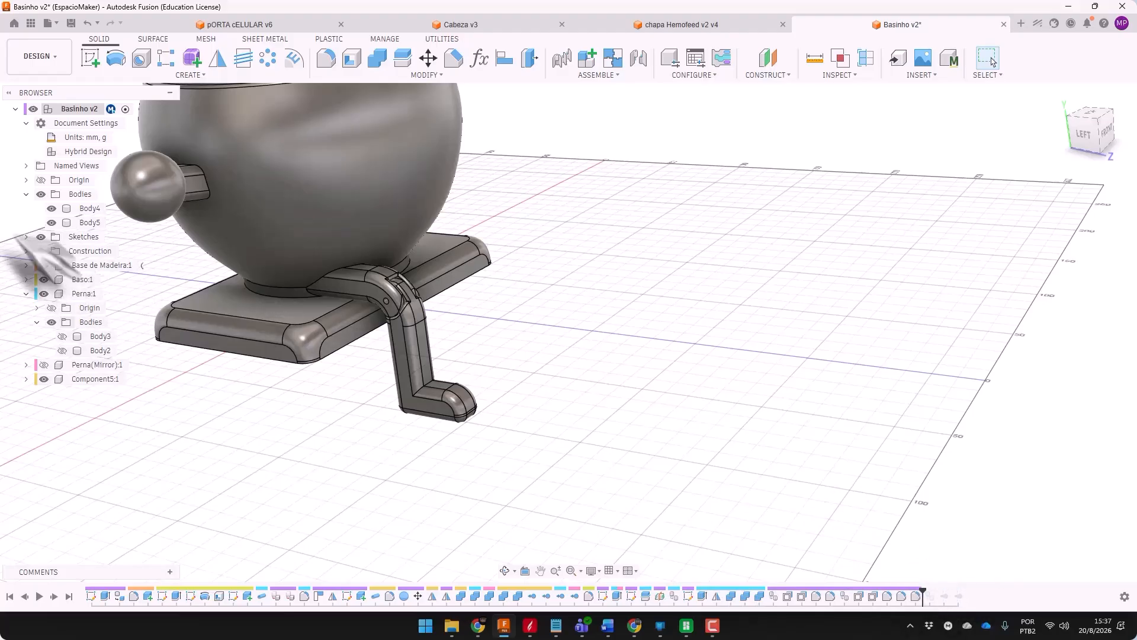
left_click(102, 349, "ctrl")
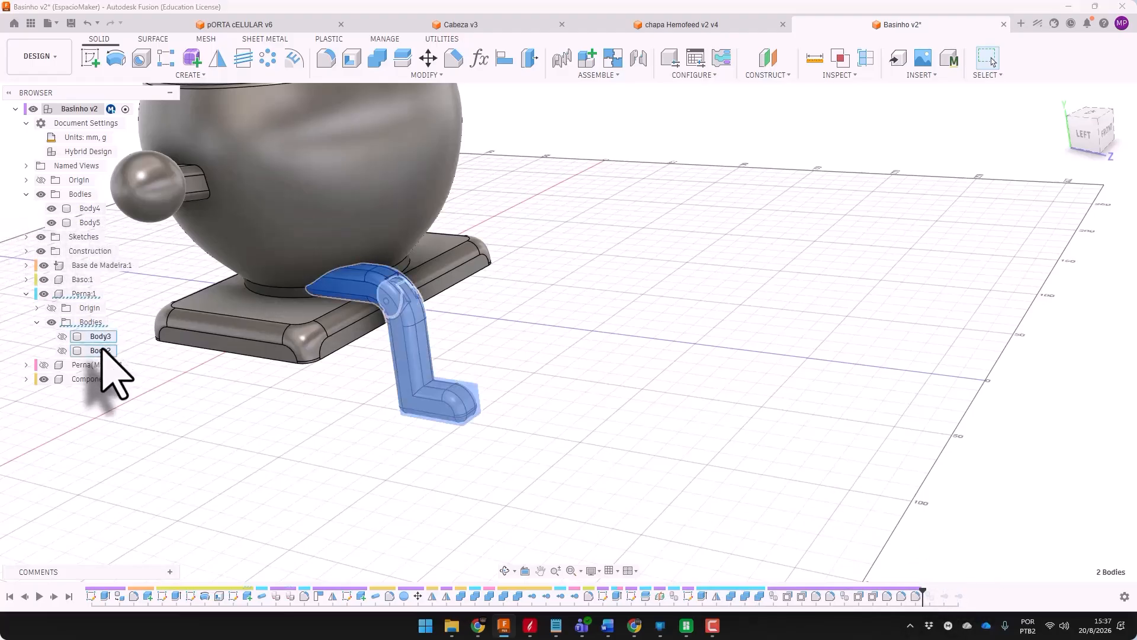
right_click(103, 348)
left_click(159, 552)
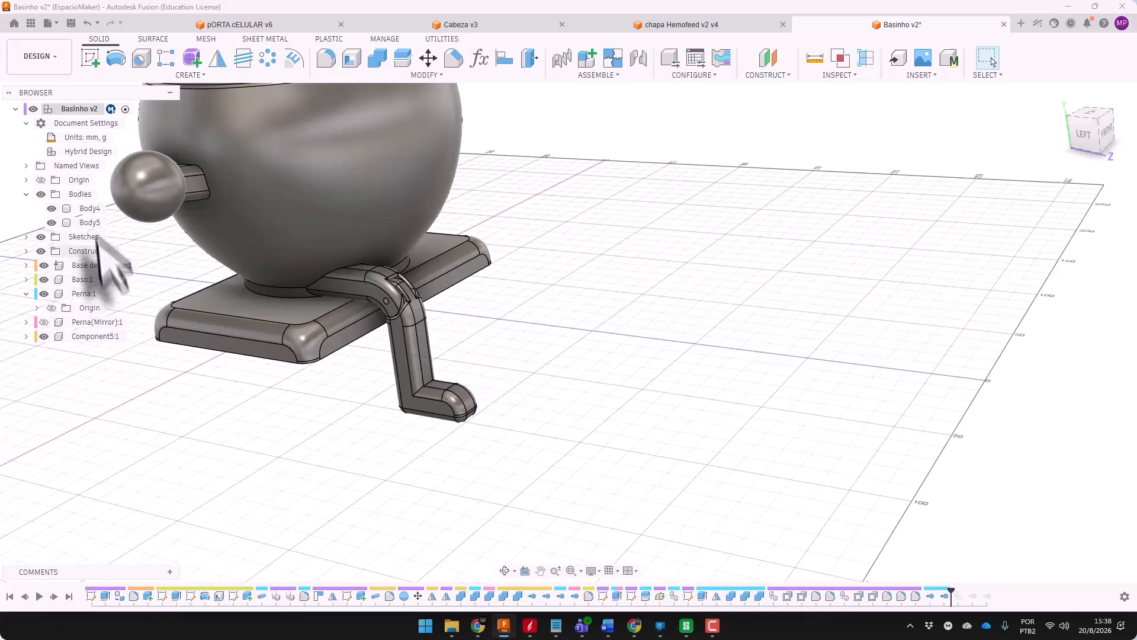
Try to cut Body4 and Body5 and paste them into the emptied Perna component
left_click(93, 211)
left_click(95, 224, "ctrl")
right_click(95, 224)
left_click(164, 400)
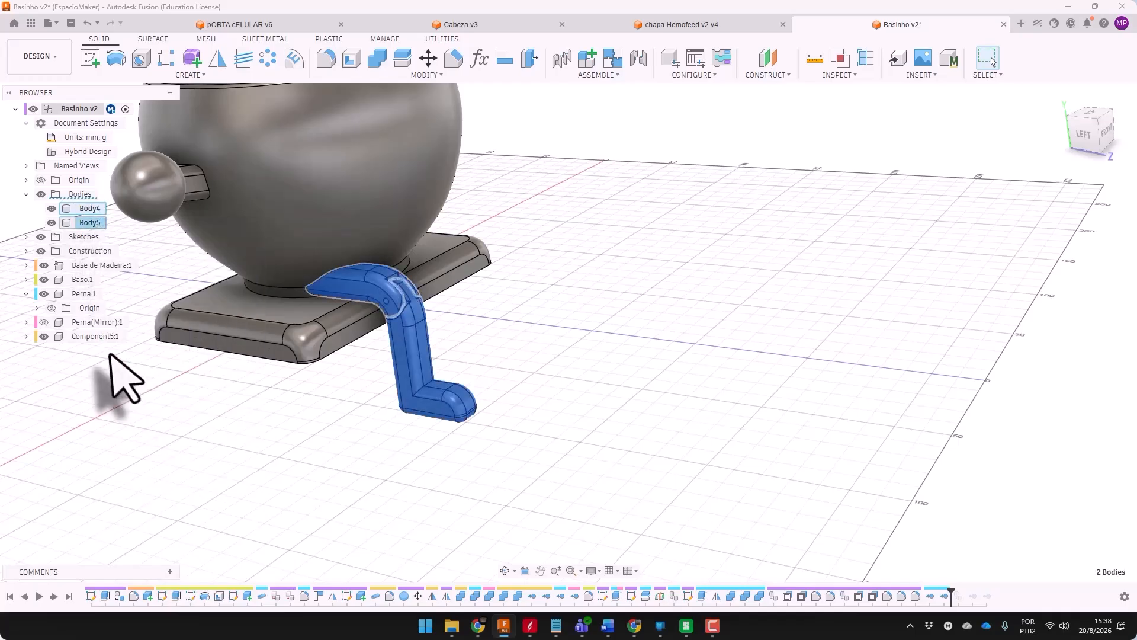
right_click(82, 293)
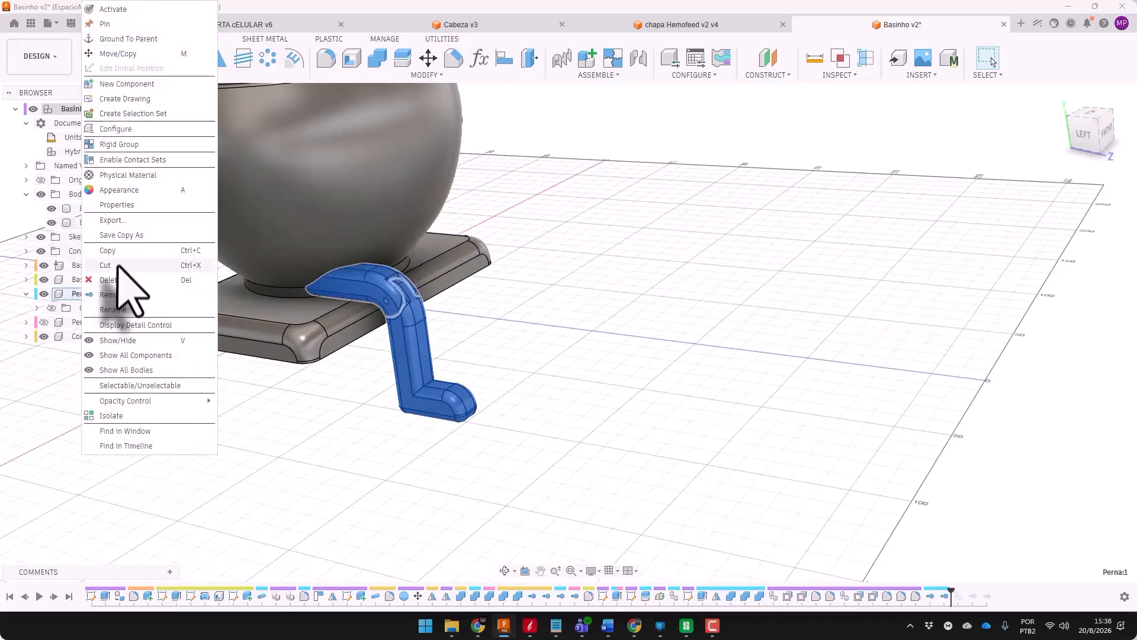
left_click(72, 208)
double_click(89, 210)
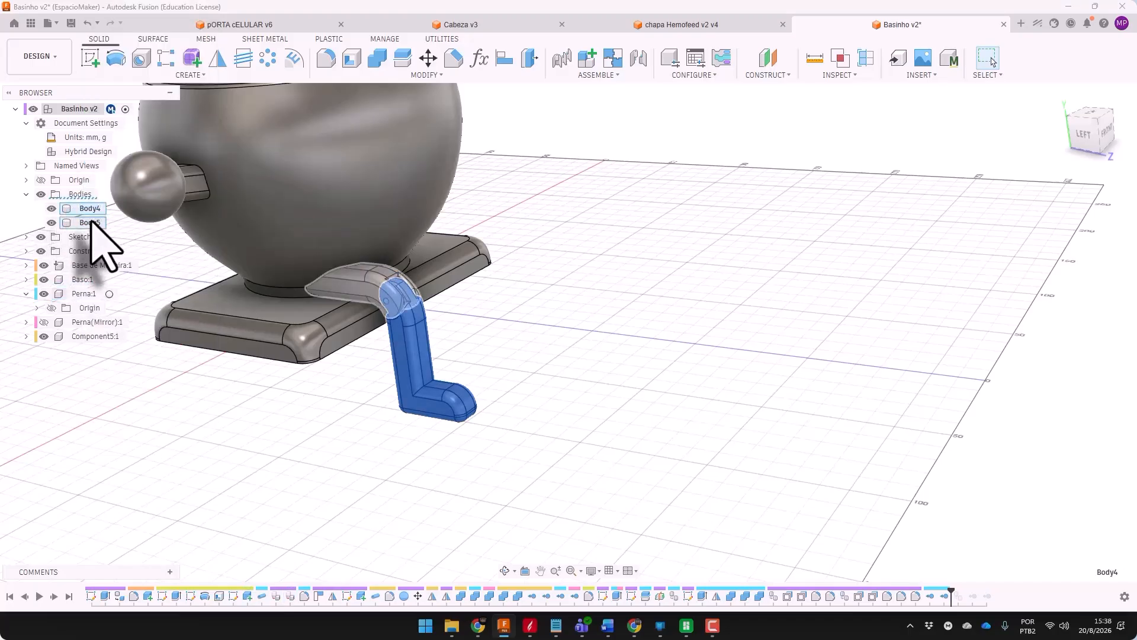
left_click(92, 221, "ctrl")
right_click(96, 226)
left_click(140, 399)
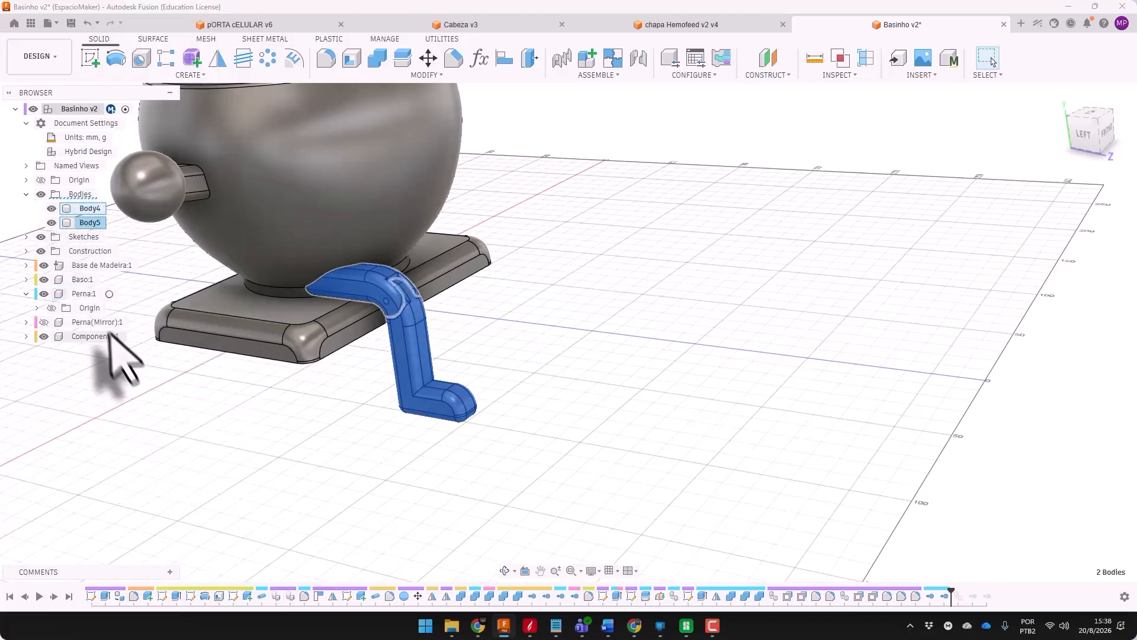
right_click(84, 295)
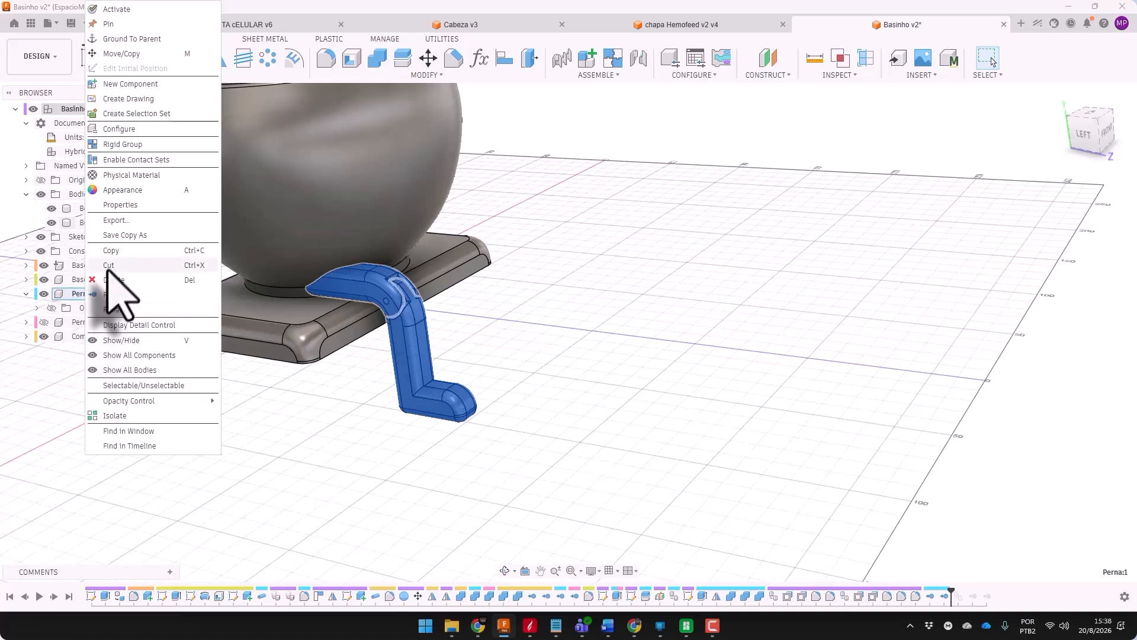
left_click(287, 524)
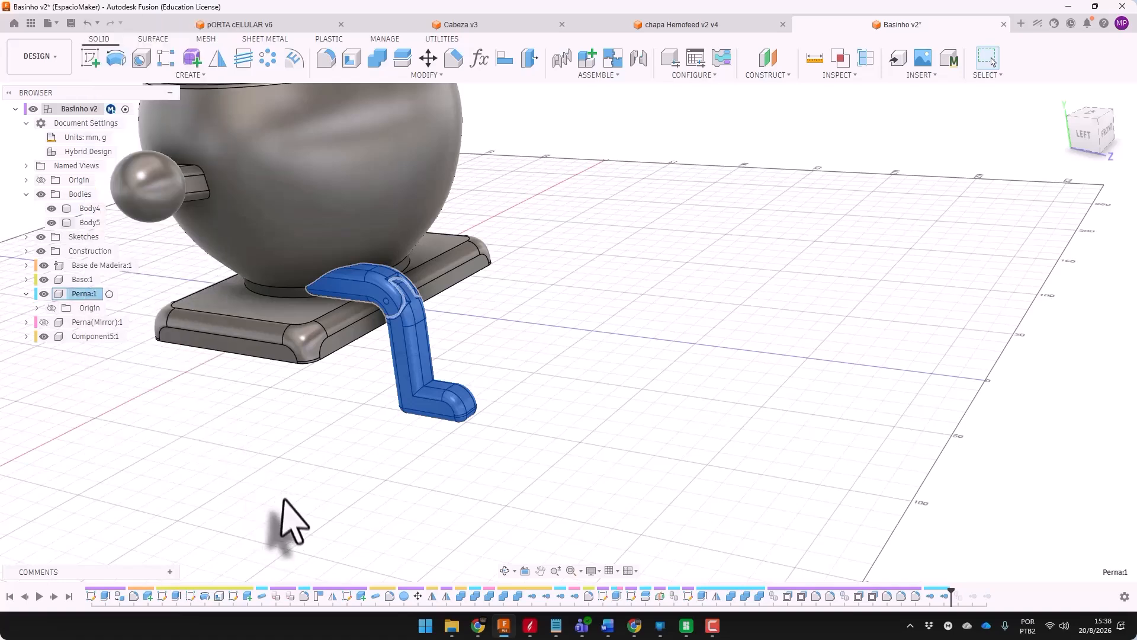
Activate Perna and roll its timeline forward past the pasted bodies, deleting the redundant Remove features at the end
left_click(110, 294)
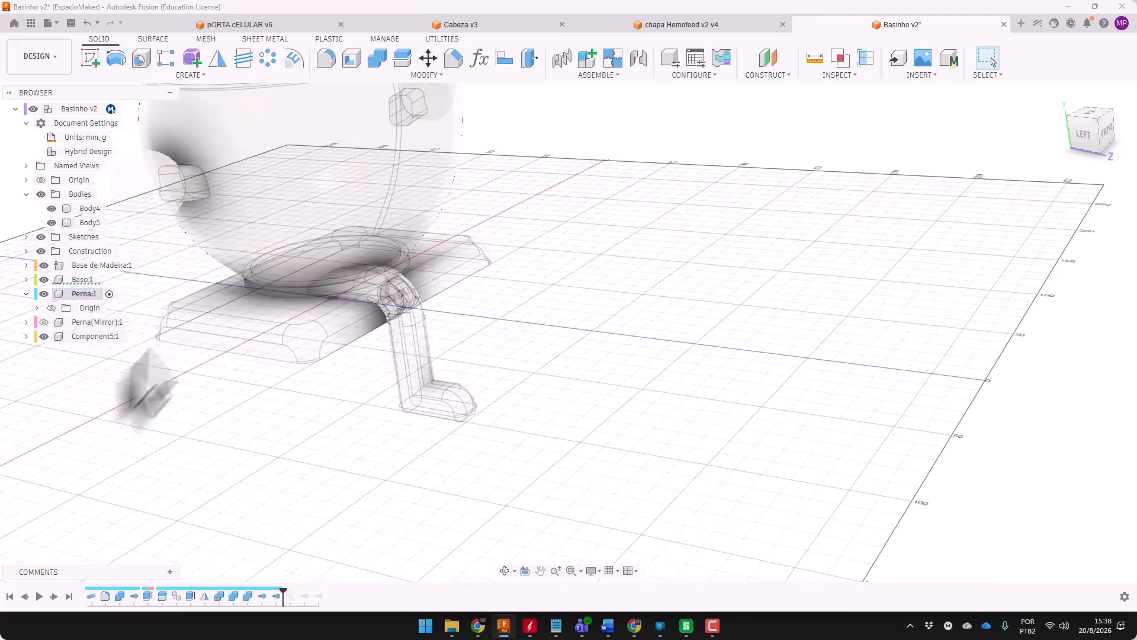
left_click(89, 209)
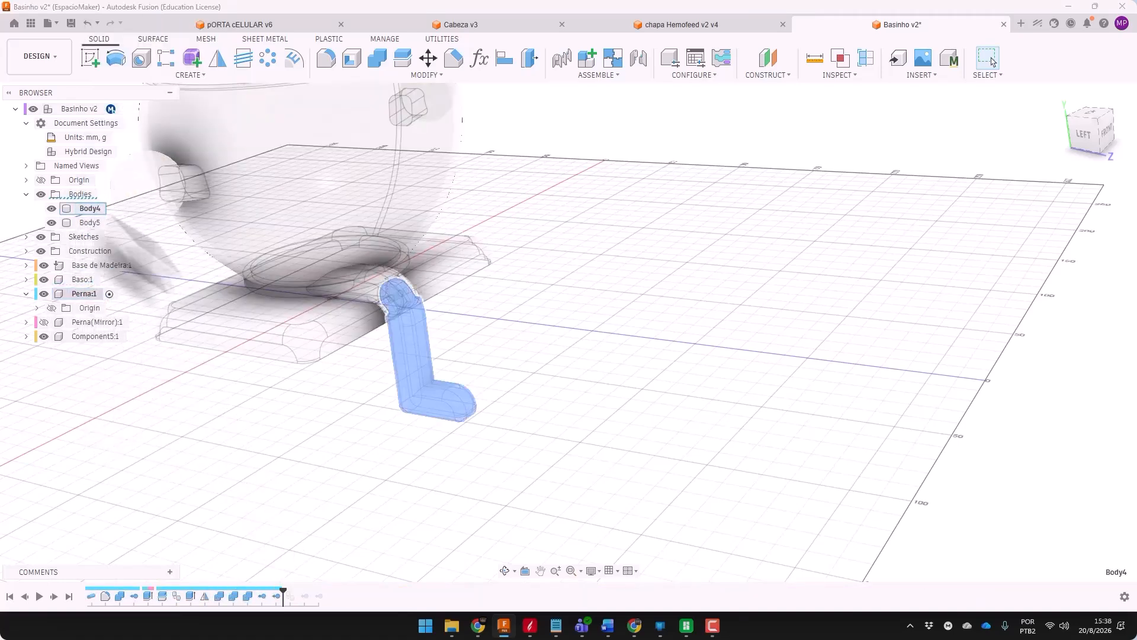
left_click_drag(286, 591, 291, 587)
right_click(314, 596)
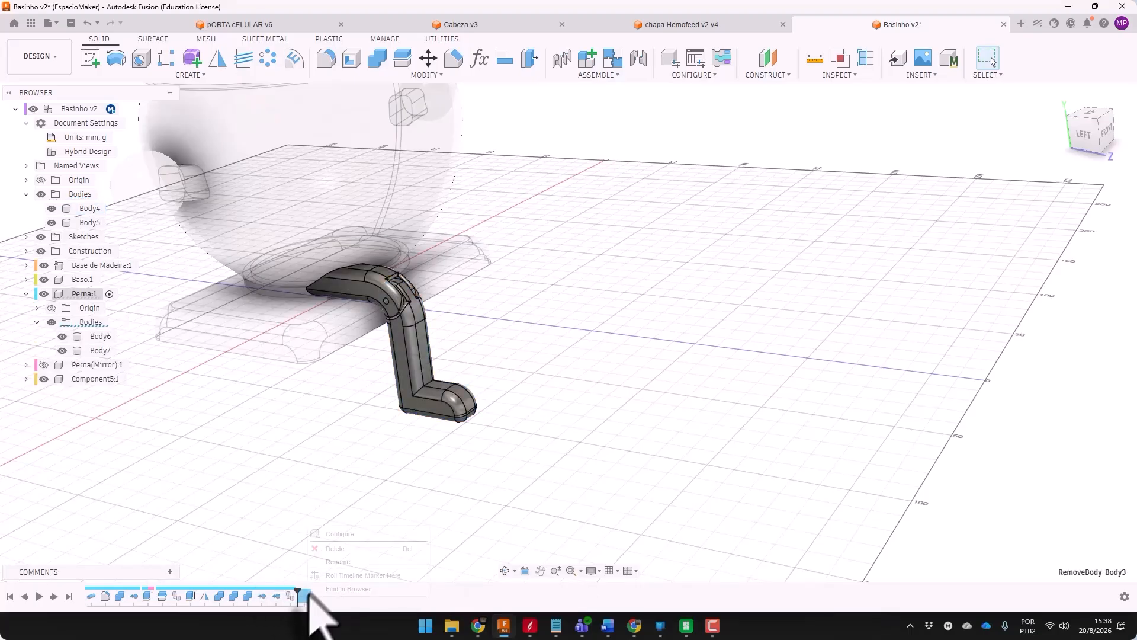
Collapse the expanded browser folders and remove the Perna(Mirror) component
left_click(26, 123)
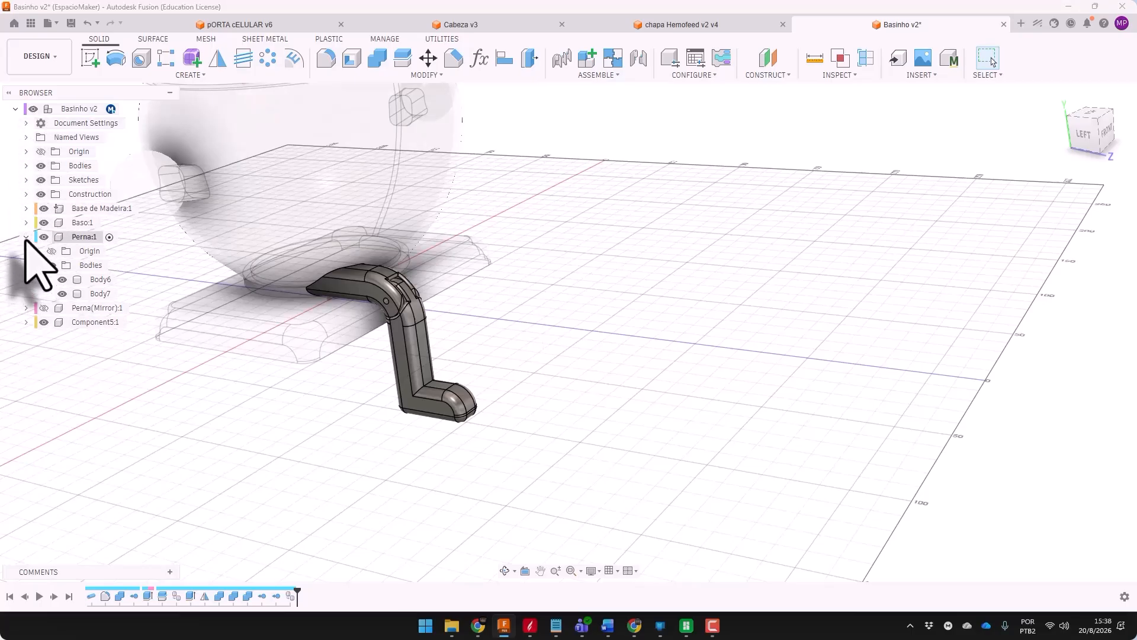
right_click(98, 252)
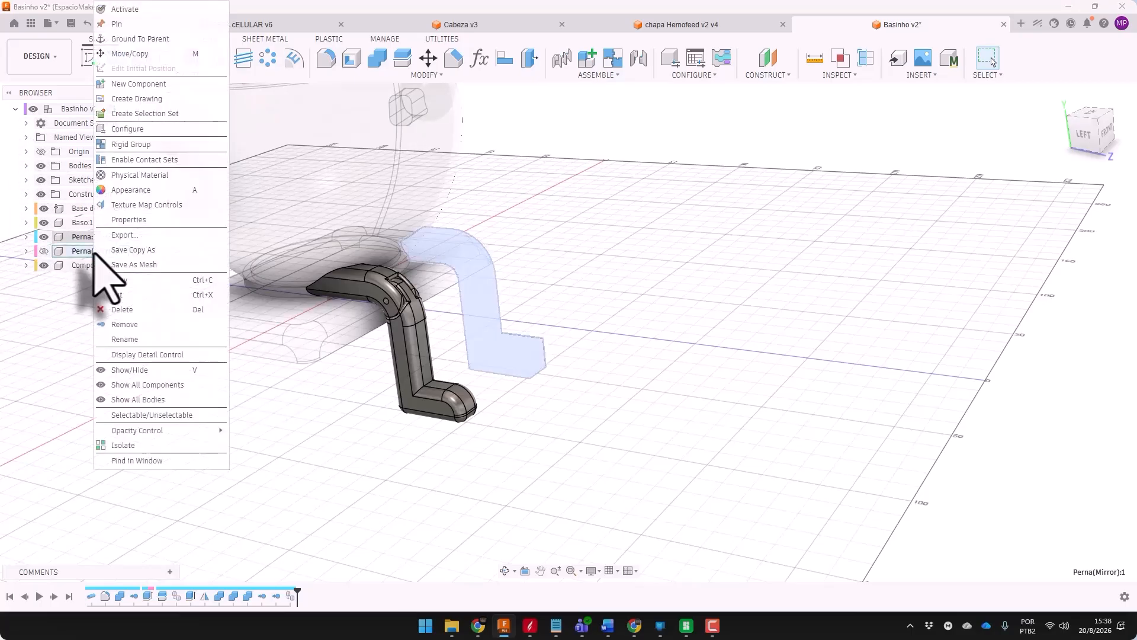
left_click(121, 324)
Mirror the Perna component across the stand's central plane with the object type set to Components
middle_click_drag(190, 431, 393, 381, "shift")
left_click(90, 58)
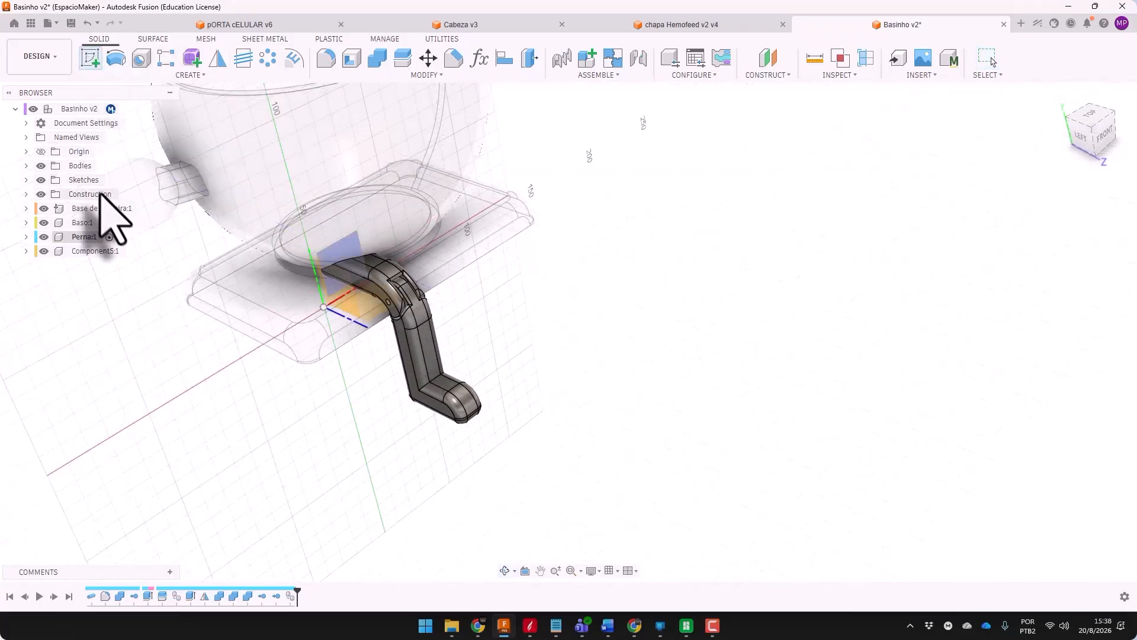
left_click(217, 57)
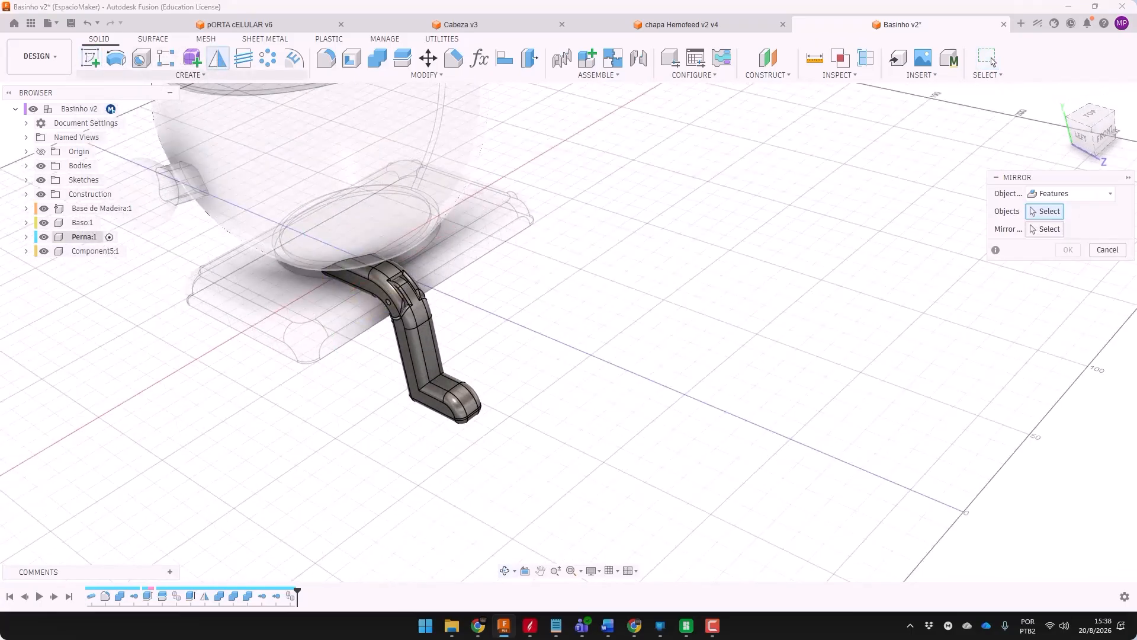
left_click(1042, 195)
left_click(1045, 270)
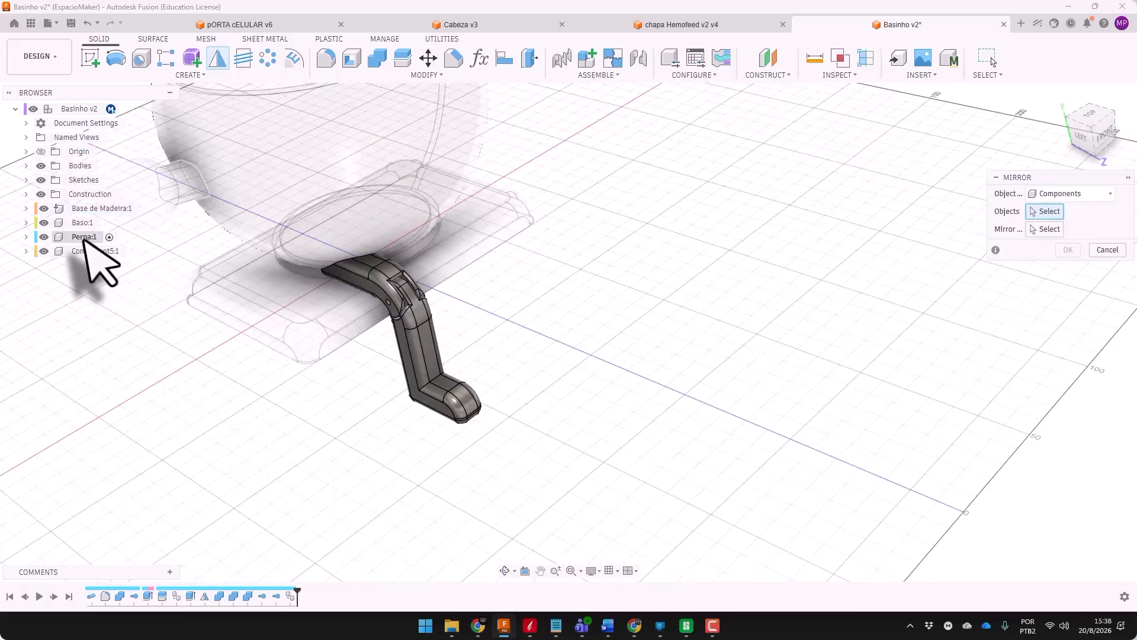
left_click(83, 236)
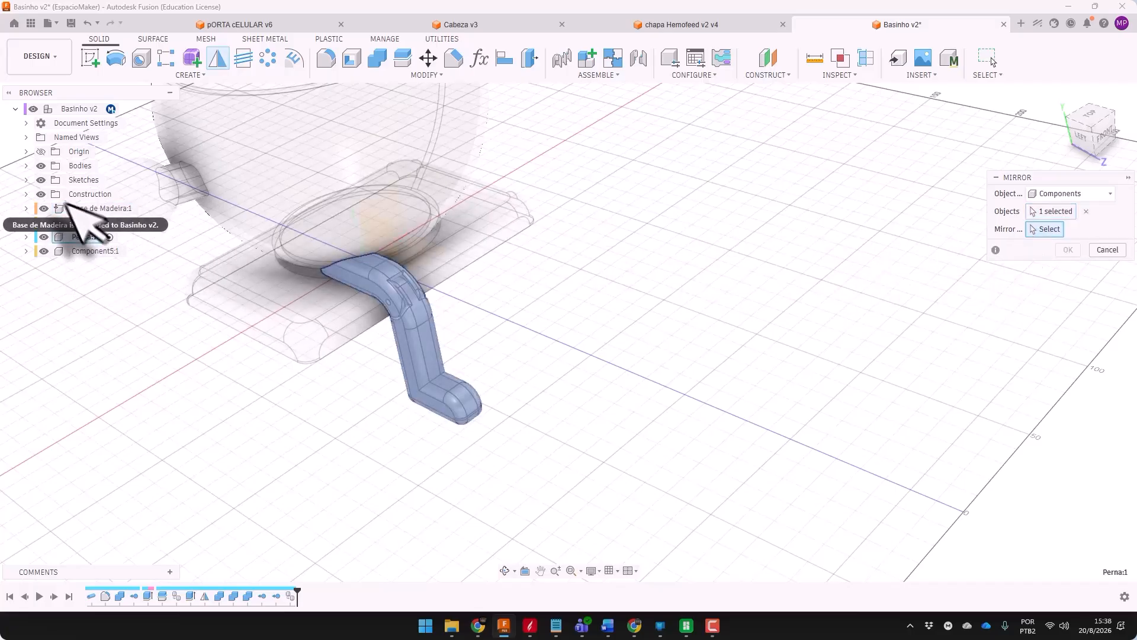
left_click(386, 254)
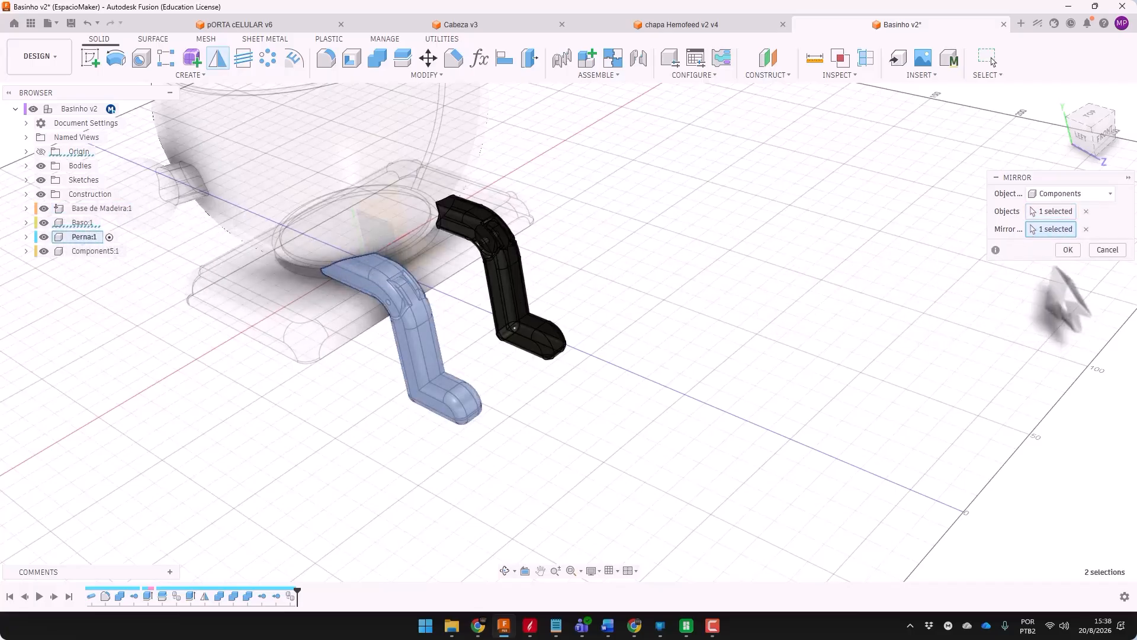
left_click(1067, 250)
Hide the mirrored leg component Perna(Mirror) (1) and Component5
middle_click_drag(750, 351, 522, 293, "shift")
scroll(522, 293, "up", 3)
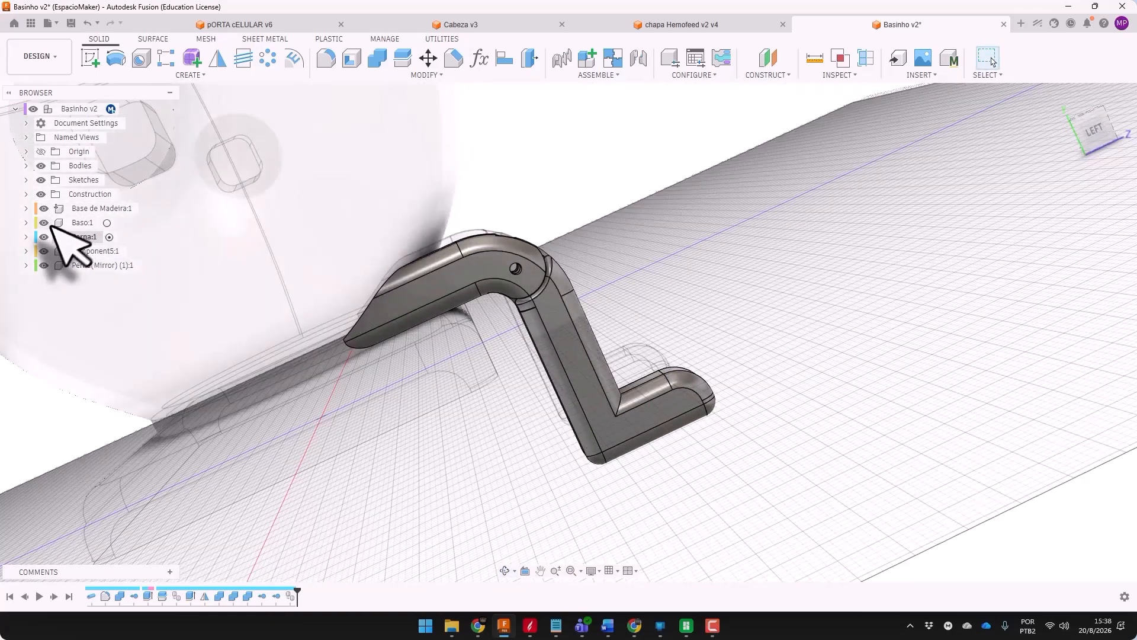
left_click(44, 265)
left_click(43, 251)
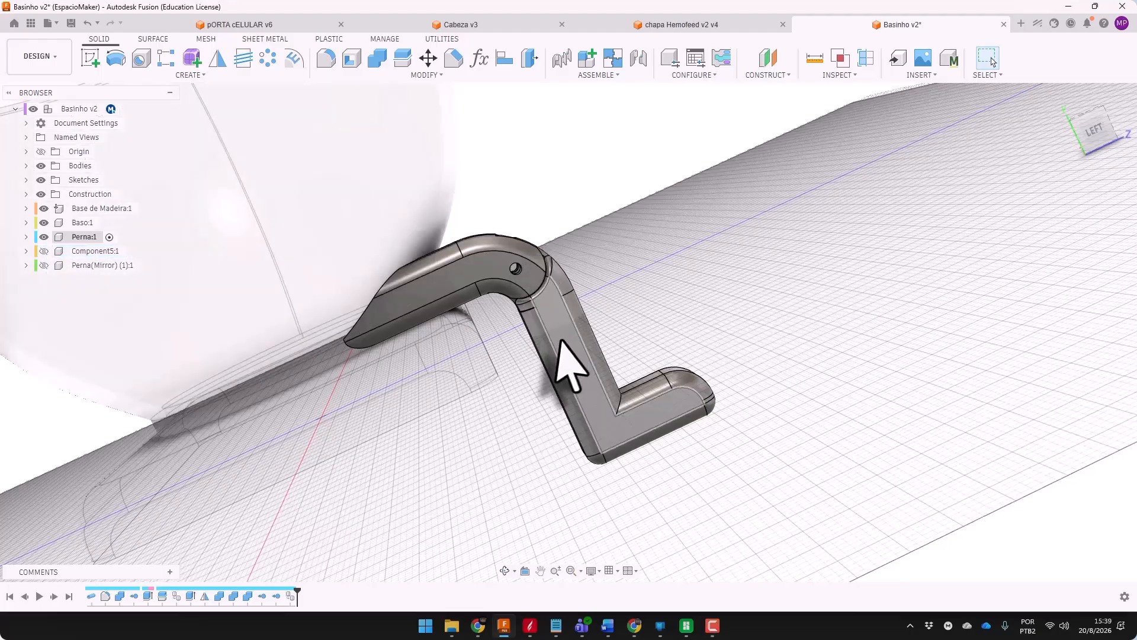
Rename the lower-leg body inside the Perna component as Perna and the upper-leg body as Coxa
left_click(26, 236)
left_click(94, 279)
left_click(97, 293, "shift")
right_click(99, 293)
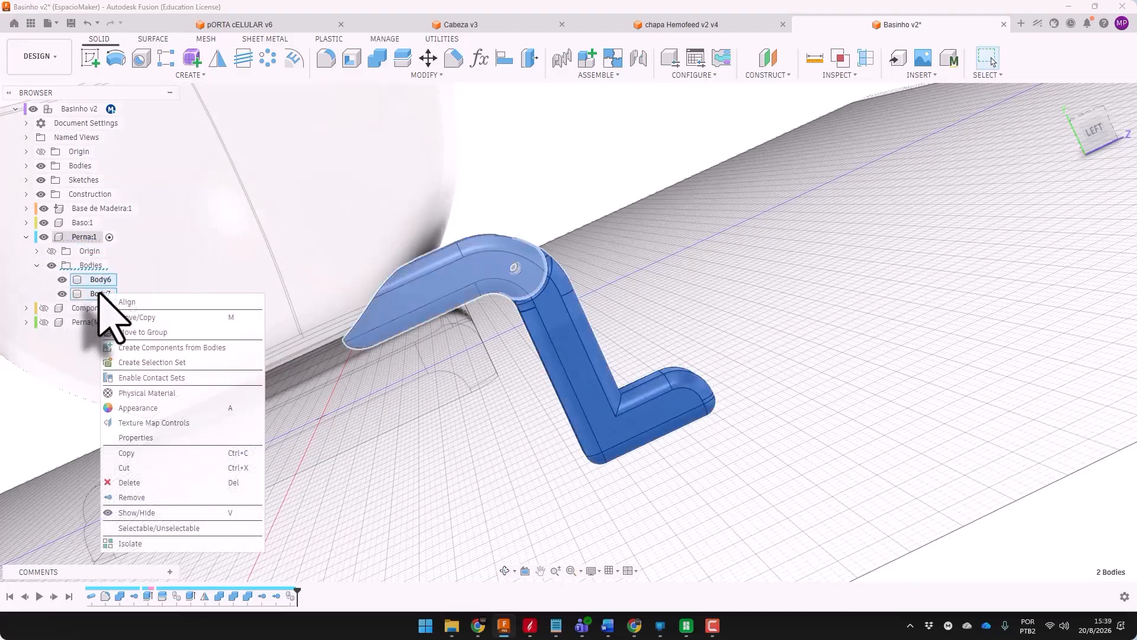
left_click(109, 280)
left_click(219, 461)
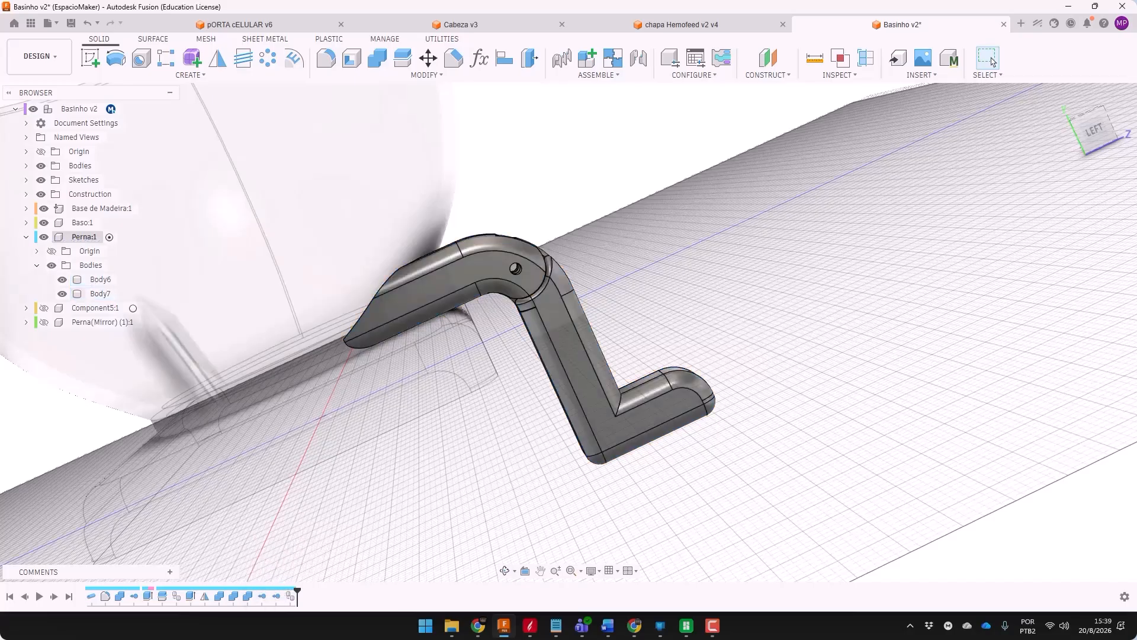
double_click(94, 280)
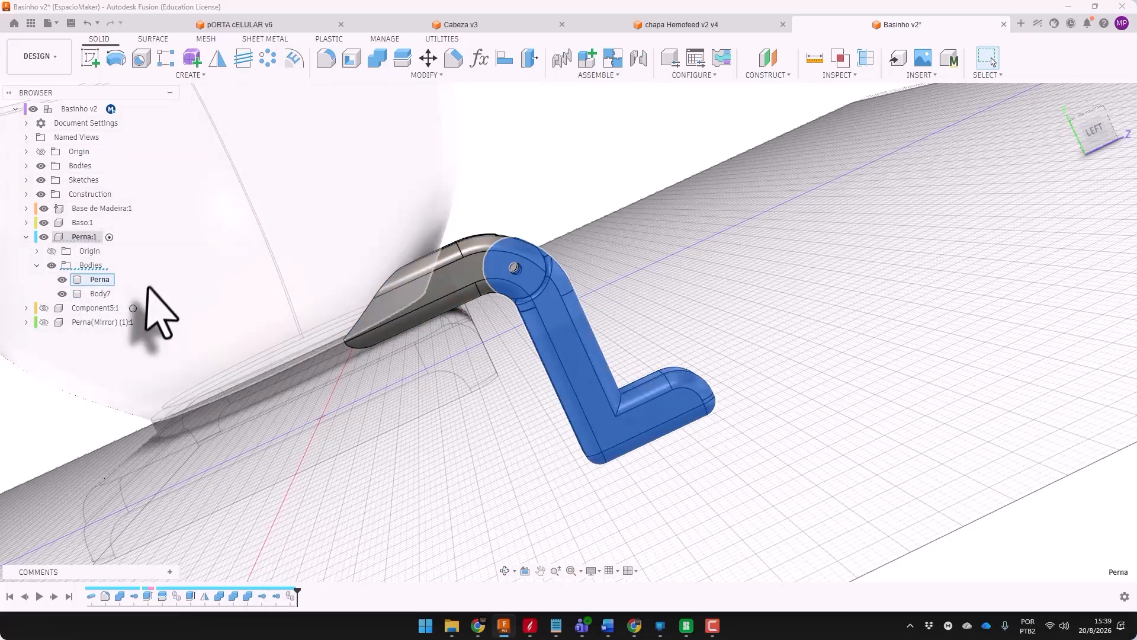
double_click(96, 294)
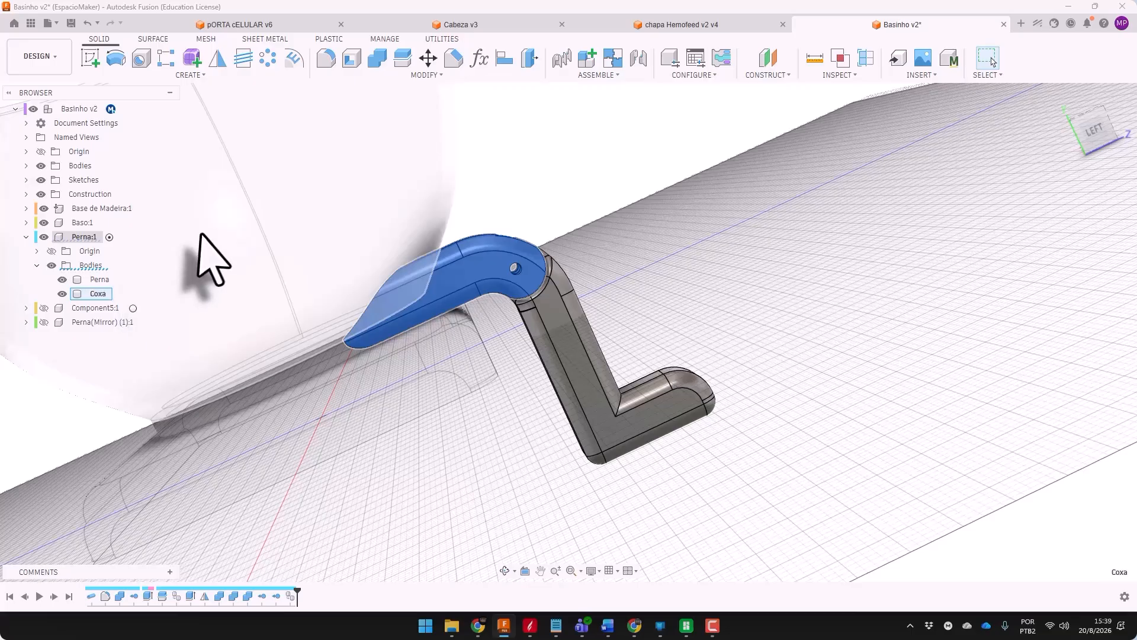
Create components from the Perna and Coxa bodies
left_click(95, 280)
left_click(97, 294, "ctrl")
right_click(98, 296)
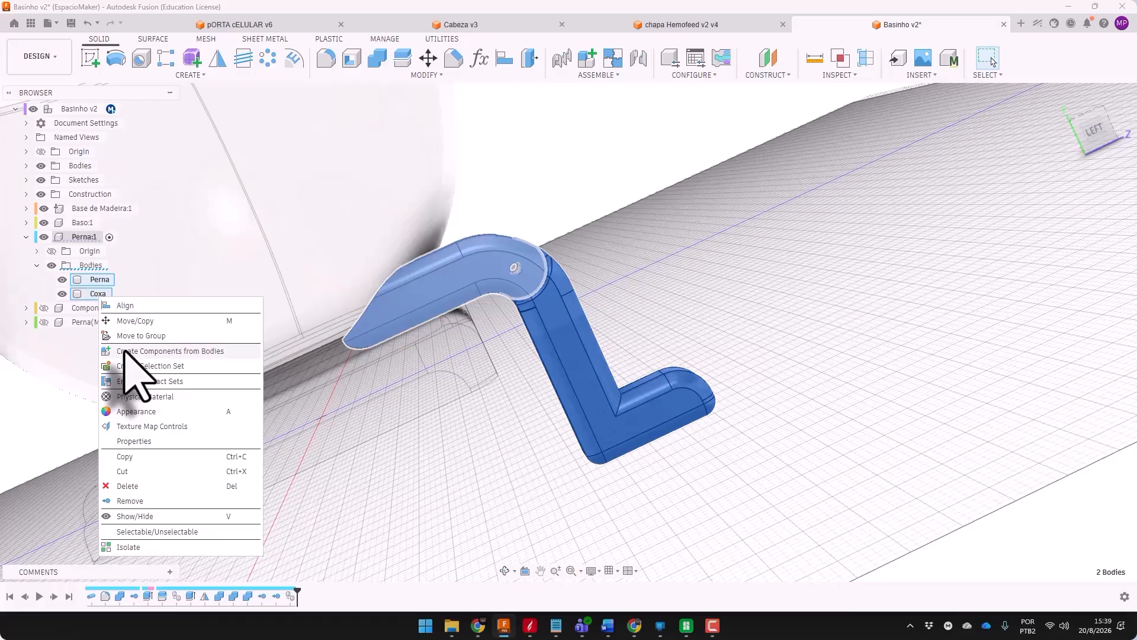
left_click(127, 351)
Unground the Perna (1) component from its parent and ground the Coxa component to its parent instead
right_click(88, 267)
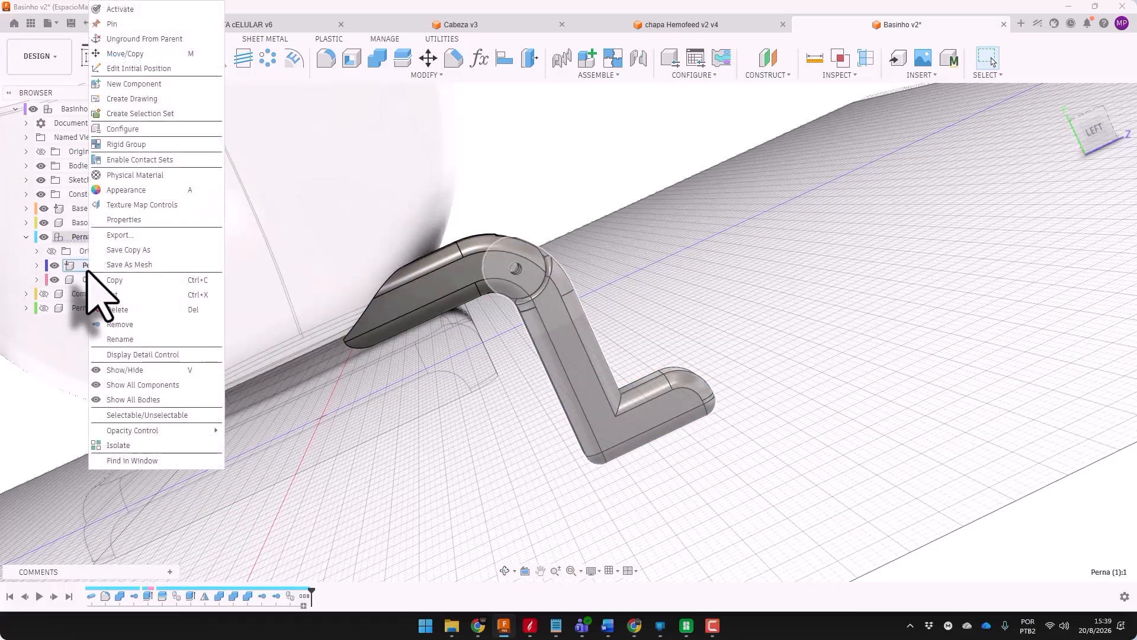
left_click(145, 40)
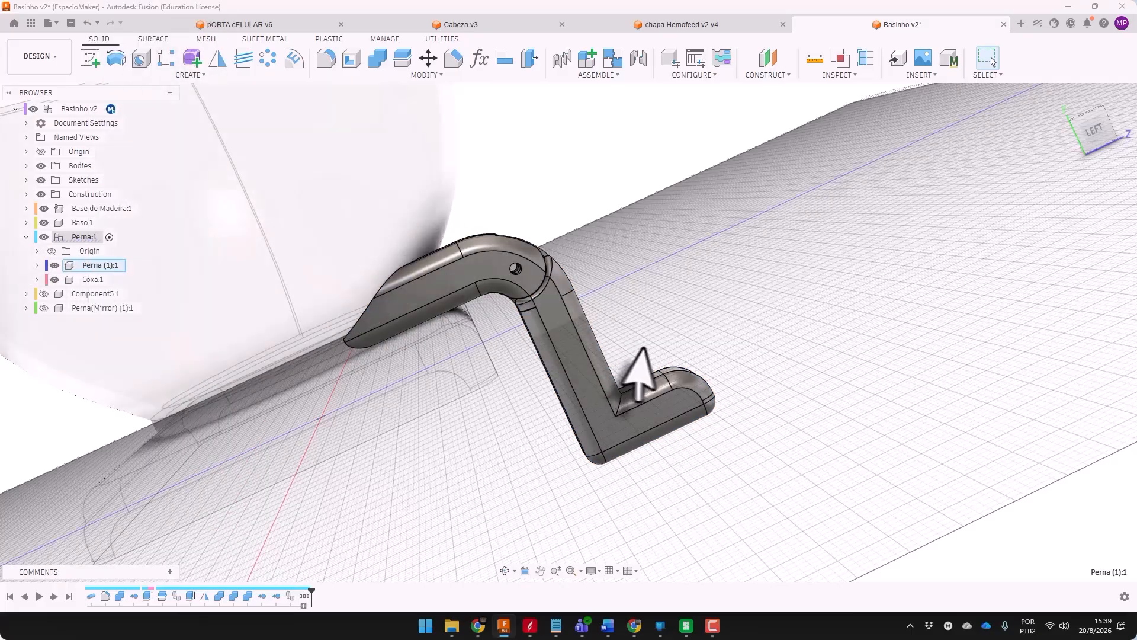
right_click(97, 279)
left_click(156, 45)
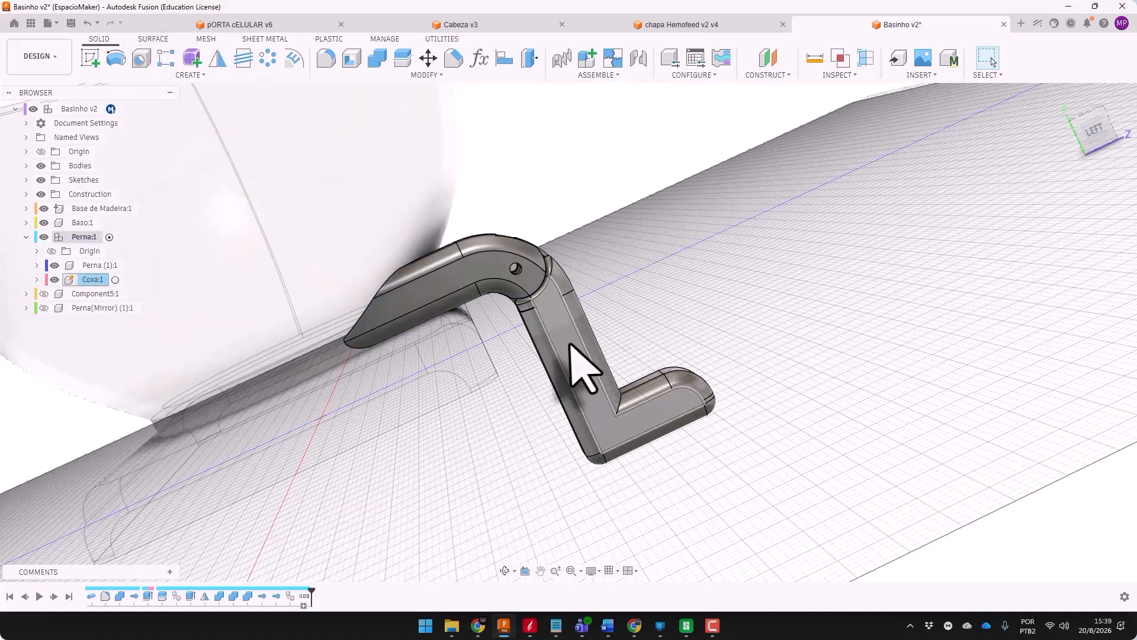
Pull the lower leg away from Coxa and start a joint with its first snap at the lower leg's hinge hole centre
left_click_drag(570, 338, 743, 204)
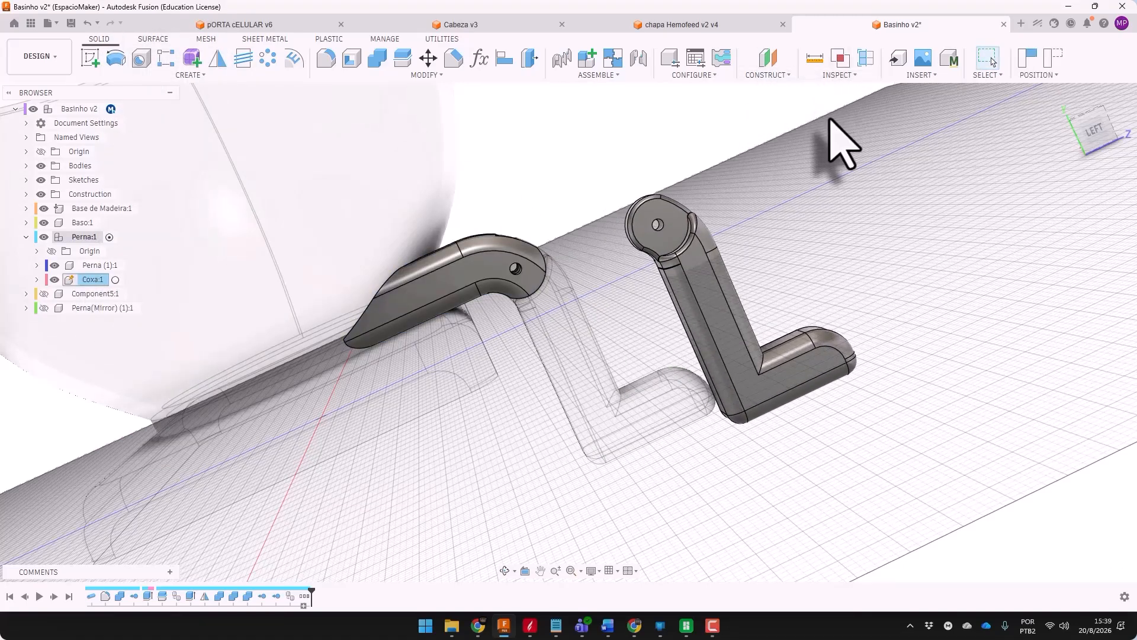
key("j")
scroll(652, 231, "up", 5)
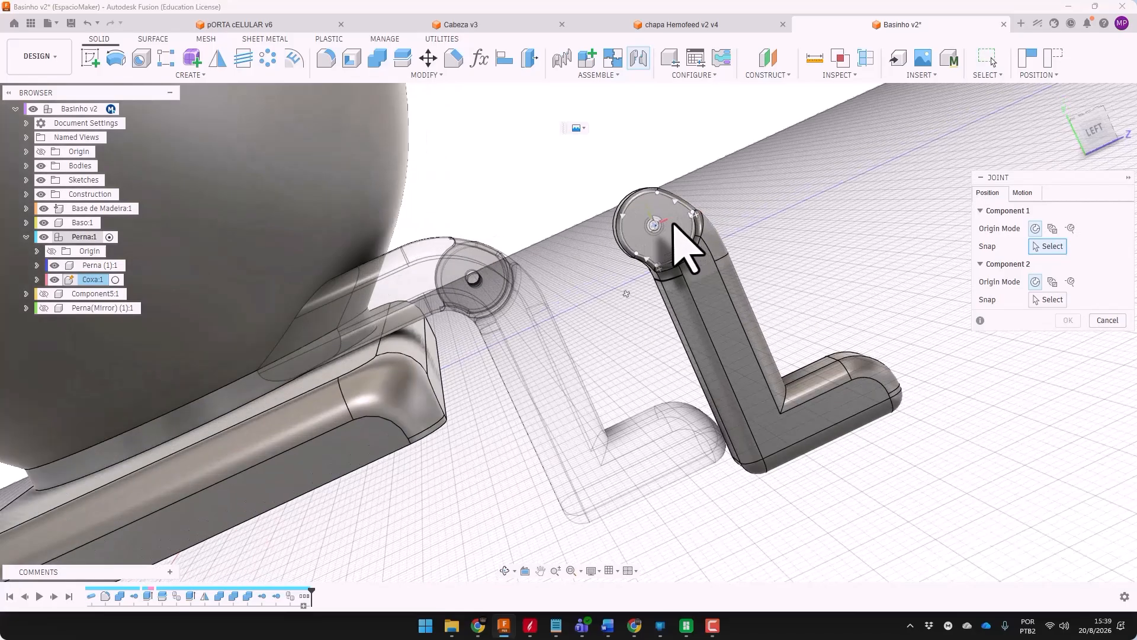
left_click(643, 218)
scroll(656, 262, "down", 3)
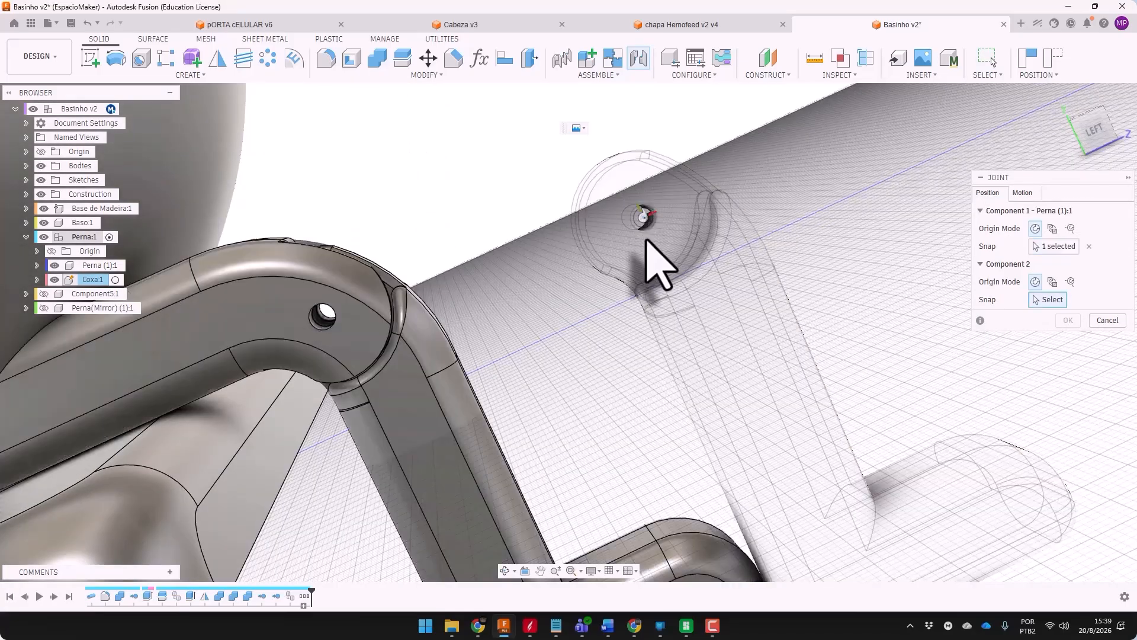
Hide the leftover Body4 and Body5 in the top-level Bodies folder so they do not cover the hinge
middle_click_drag(656, 261, 462, 447, "shift")
scroll(450, 438, "down", 5)
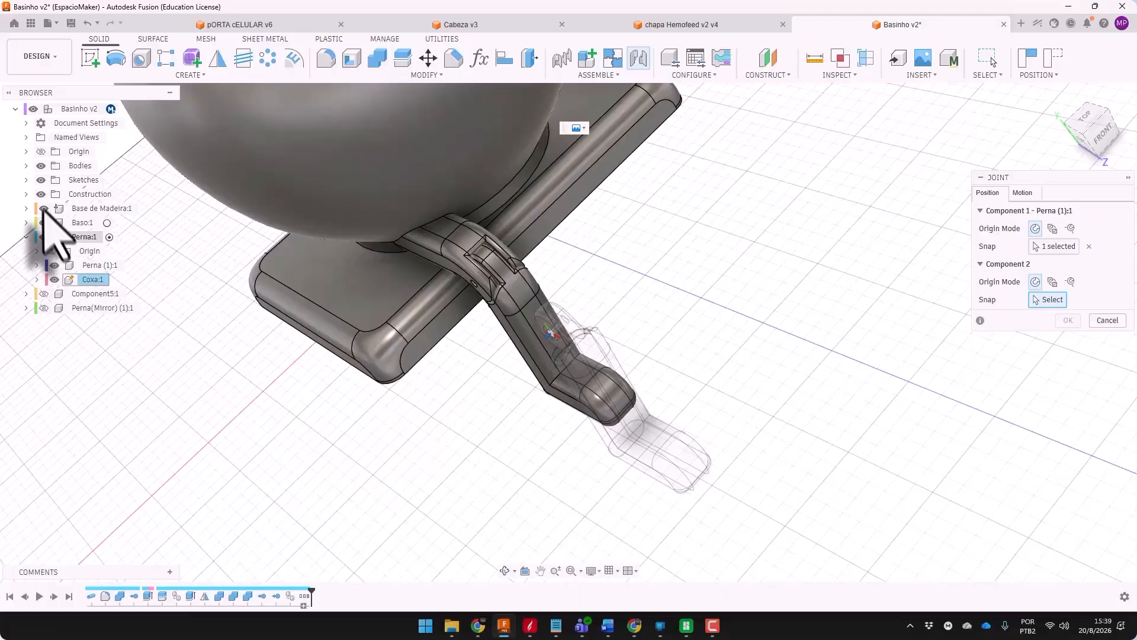
middle_click_drag(539, 320, 622, 286, "shift")
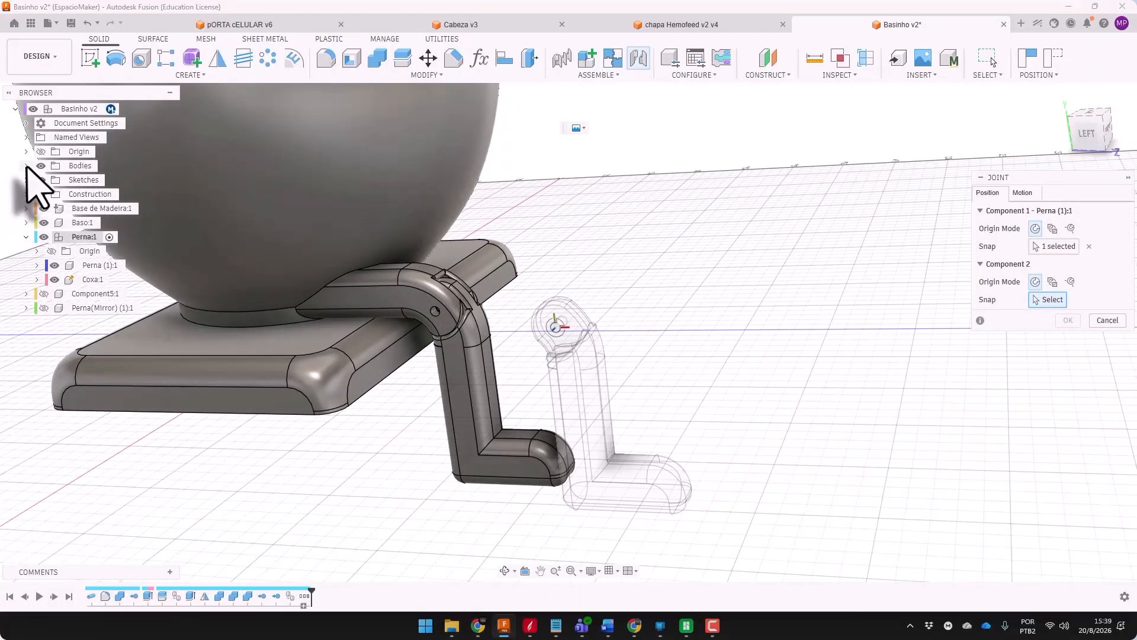
left_click(26, 166)
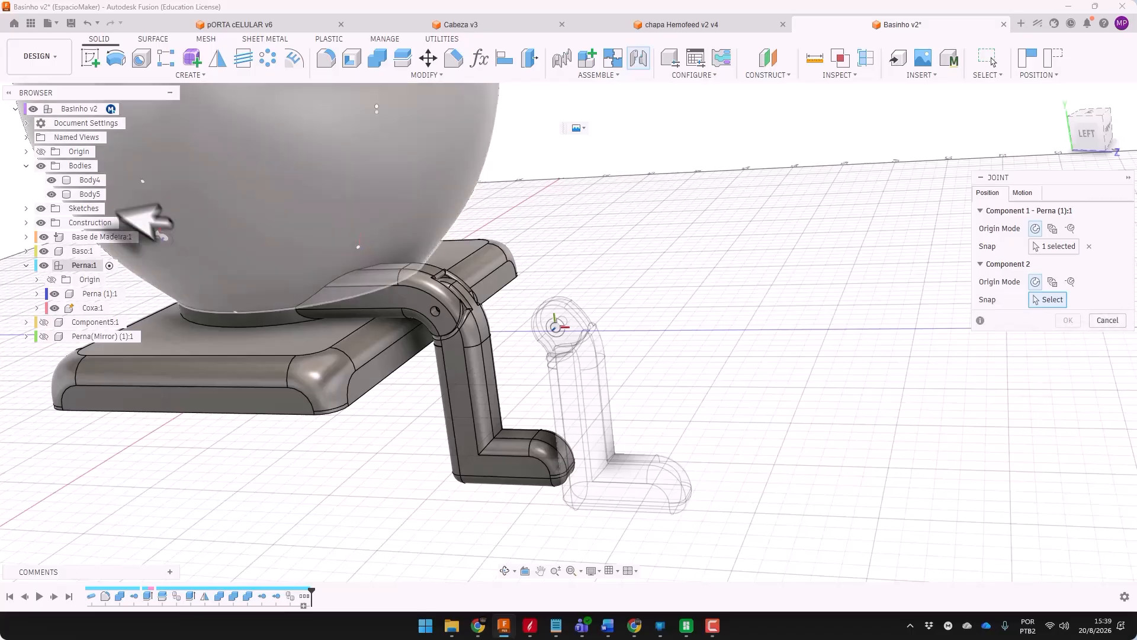
left_click(51, 179)
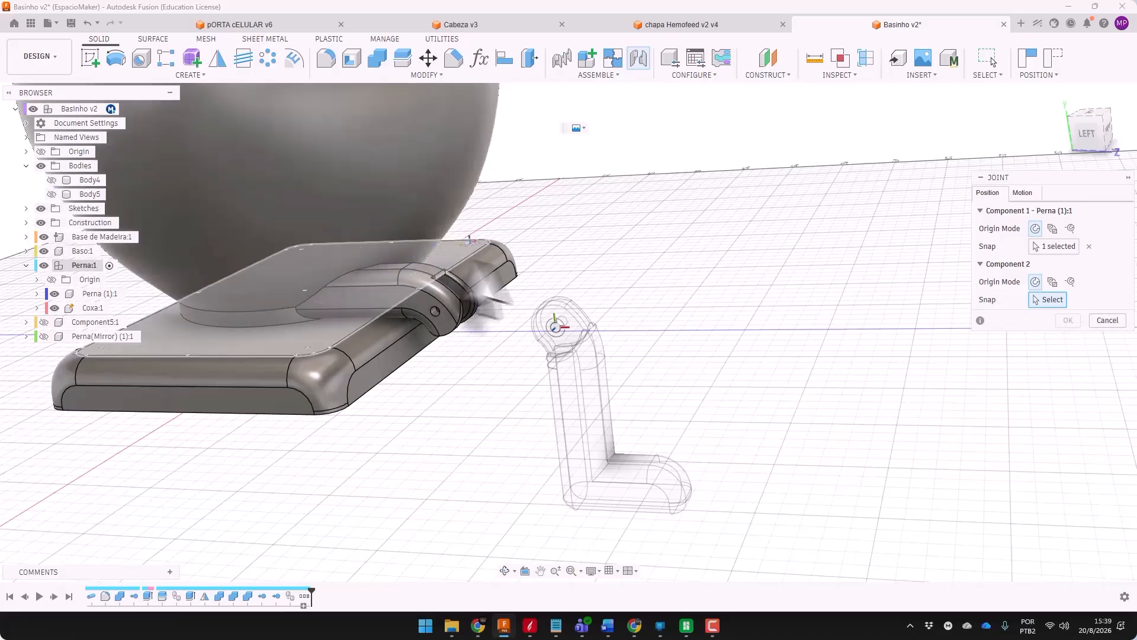
Snap the joint's second component to Coxa's hinge hole and create the rigid joint with a Z offset of 0.5 mm
middle_click_drag(472, 278, 404, 388, "shift")
scroll(388, 322, "up", 3)
left_click(350, 337)
scroll(369, 304, "up", 3)
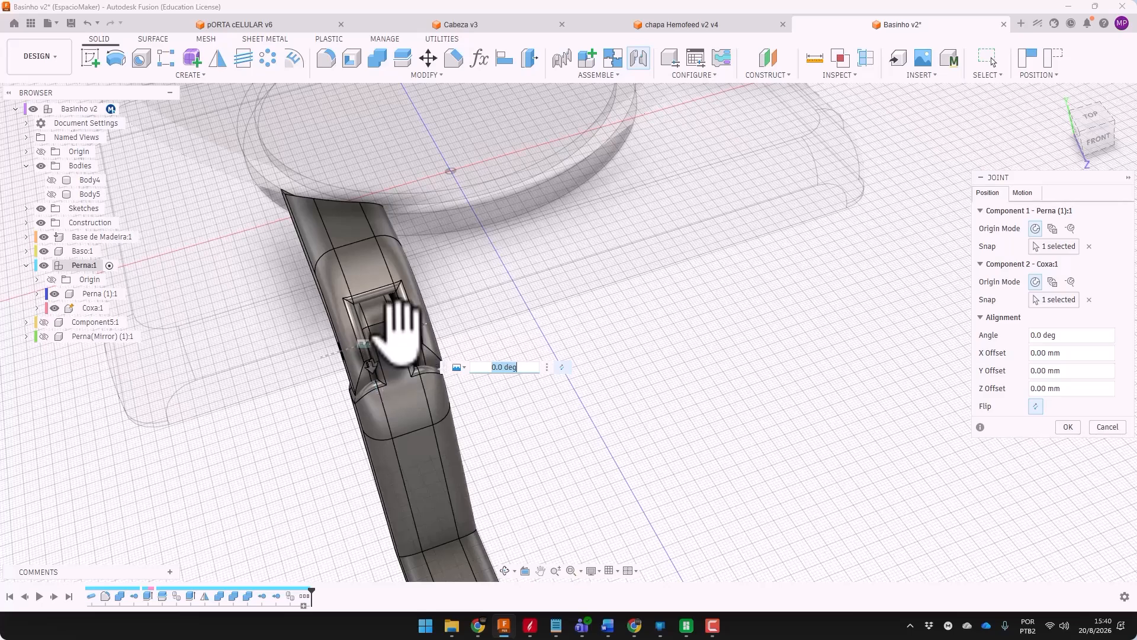
left_click_drag(400, 322, 402, 337)
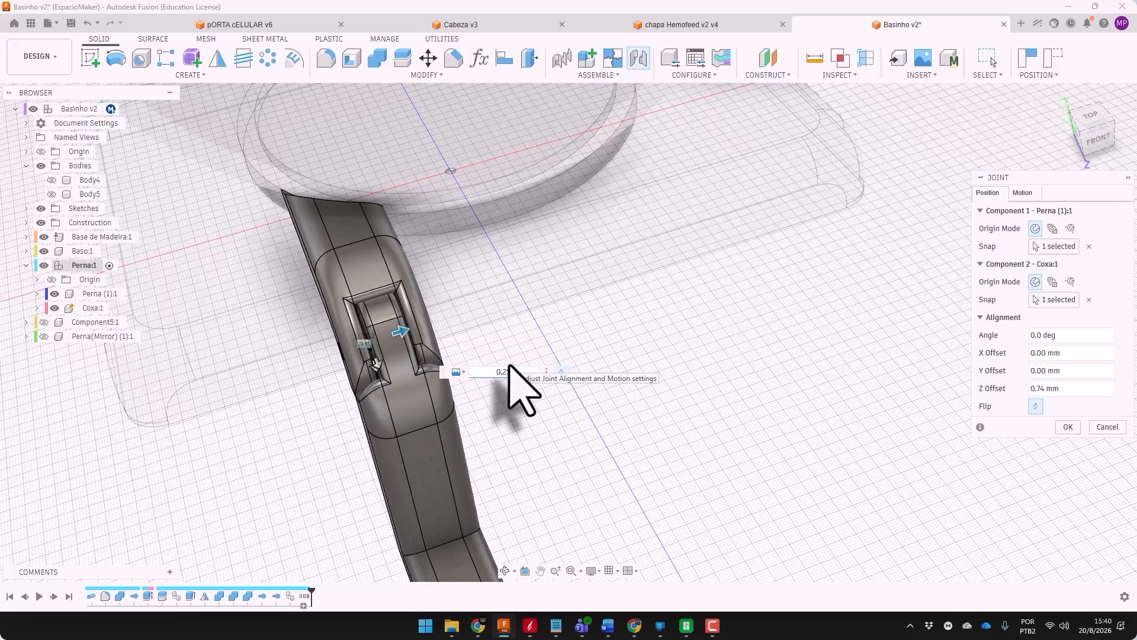
scroll(382, 354, "up", 1)
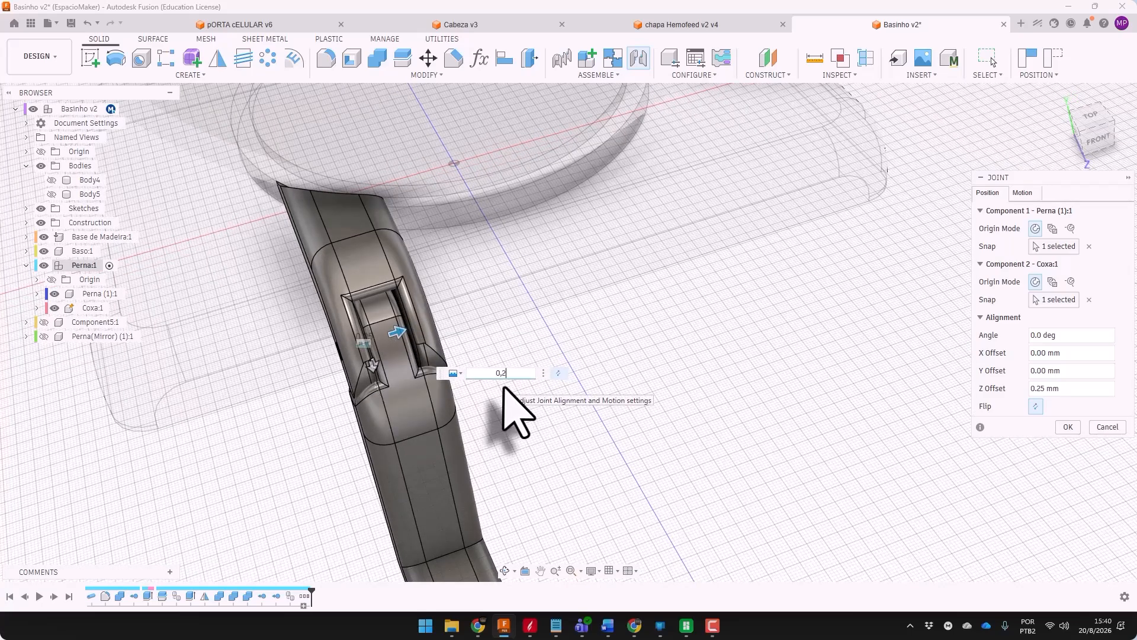
type("5")
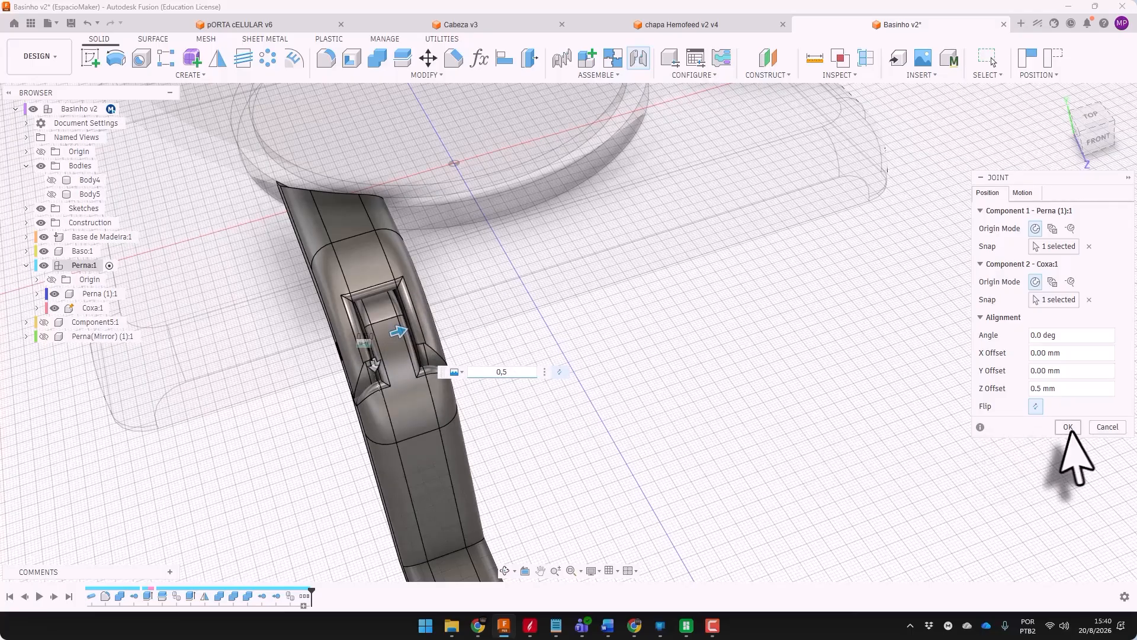
left_click(1068, 426)
Edit the hinge joint between the lower leg and Coxa, changing its motion type to Revolute
middle_click_drag(495, 447, 376, 380, "shift")
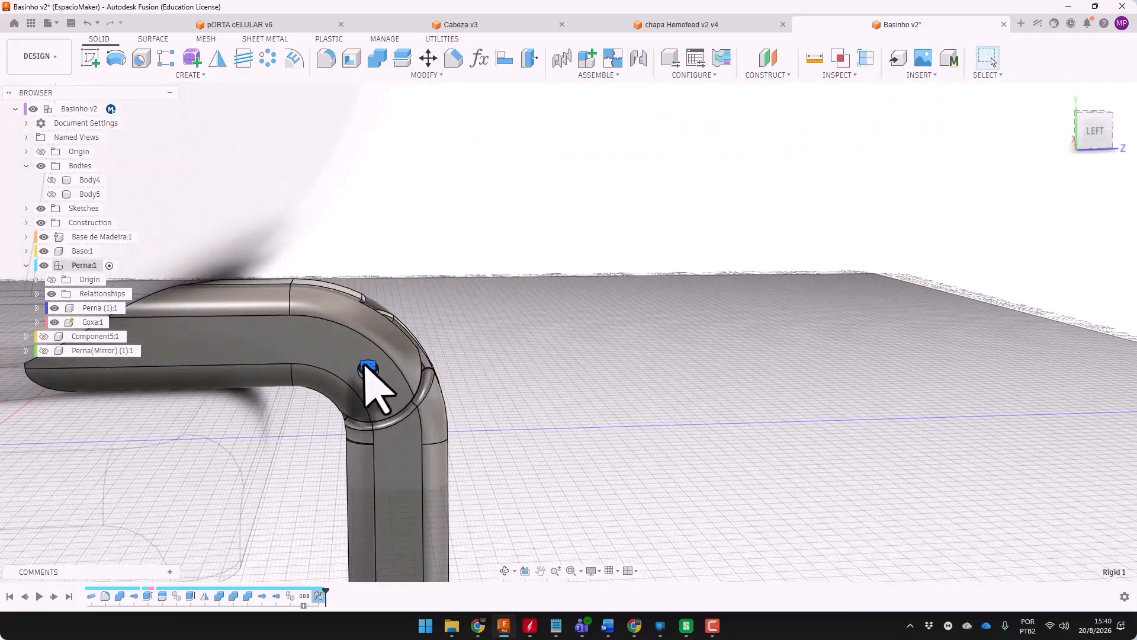
right_click(367, 365)
left_click(345, 448)
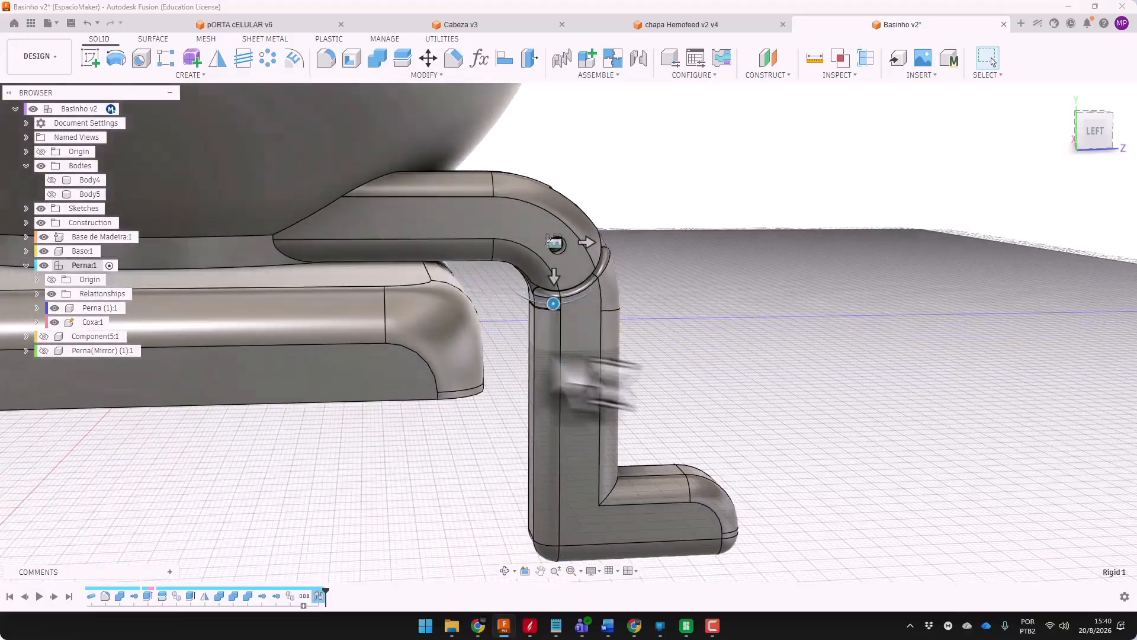
left_click(456, 394)
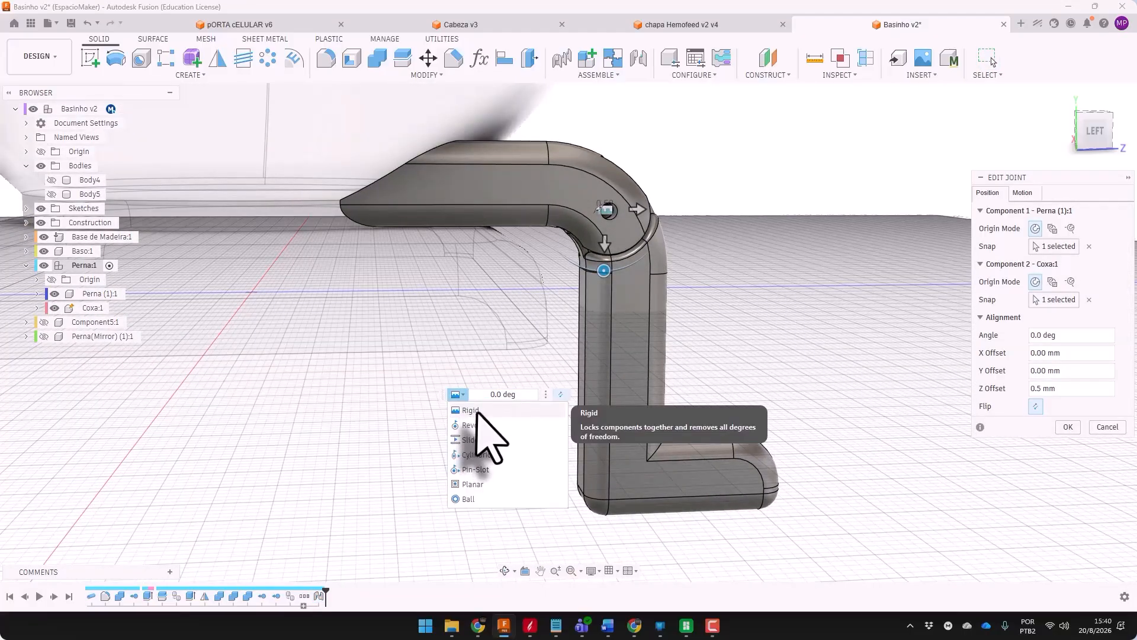
left_click(481, 434)
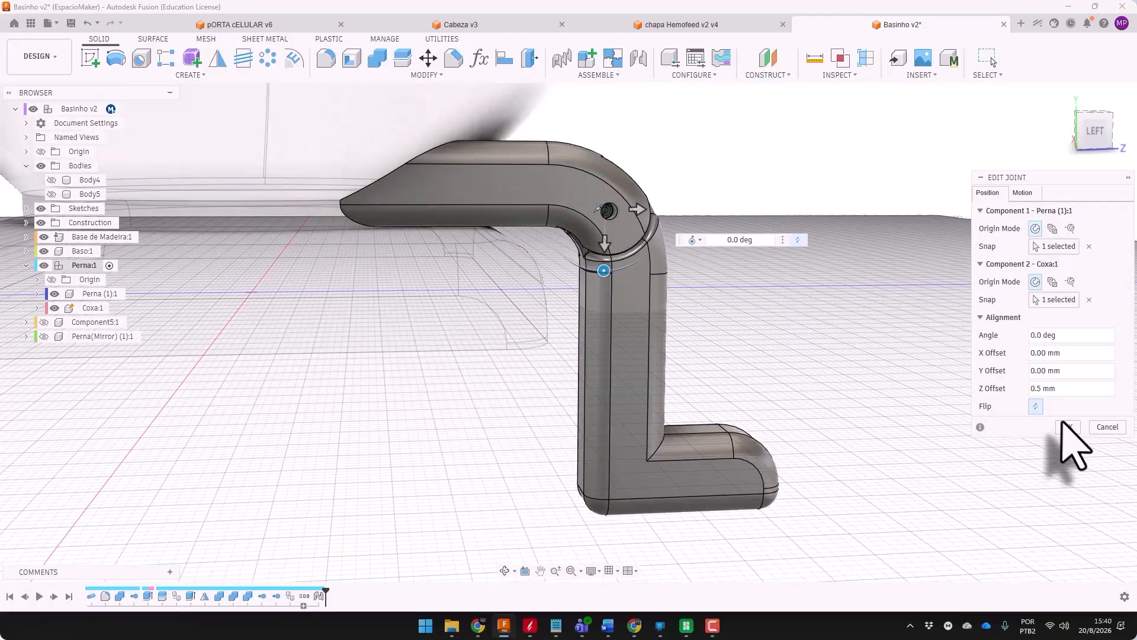
left_click(1068, 426)
Activate the top-level Basinho component and swing the lower leg about its hinge to test the motion, leaving it roughly vertical
middle_click_drag(866, 398, 806, 408, "shift")
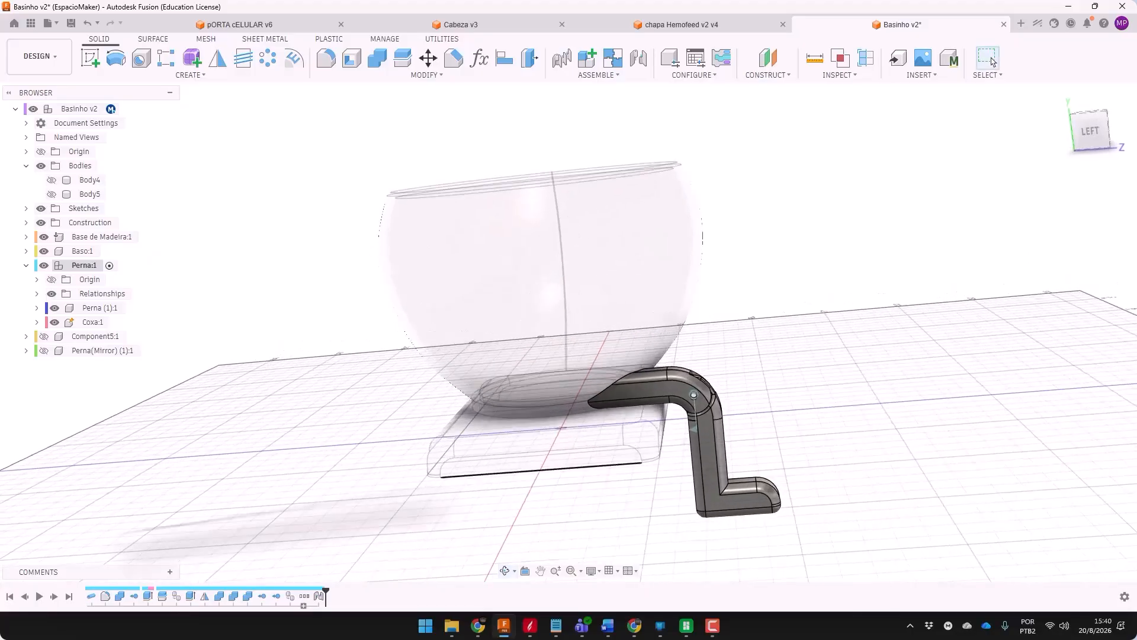
left_click(125, 109)
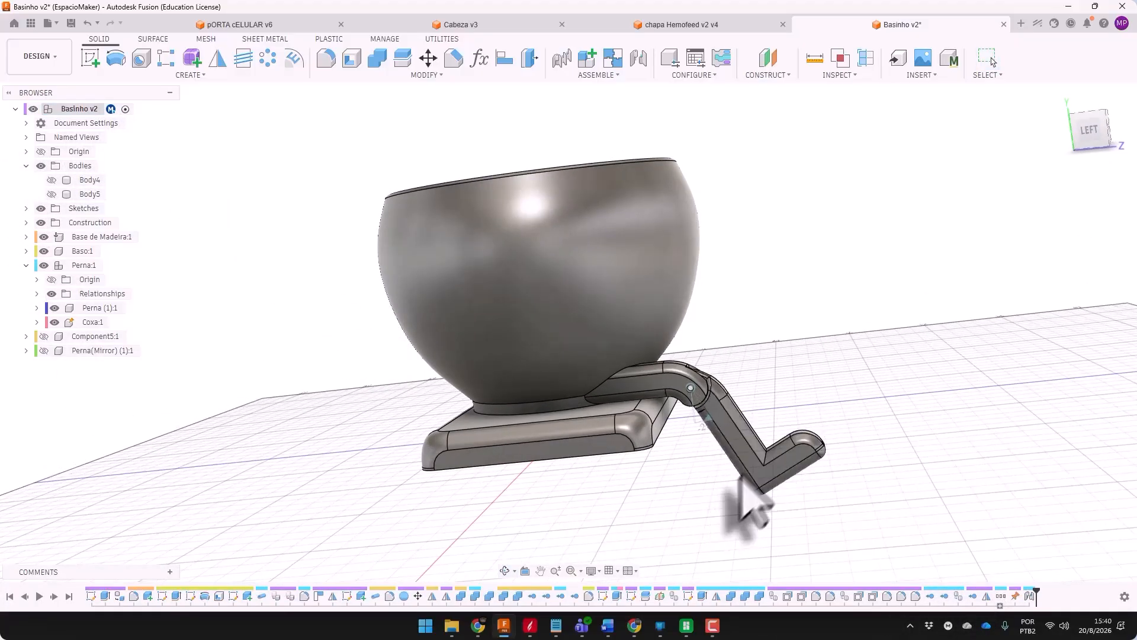
left_click_drag(718, 465, 639, 456)
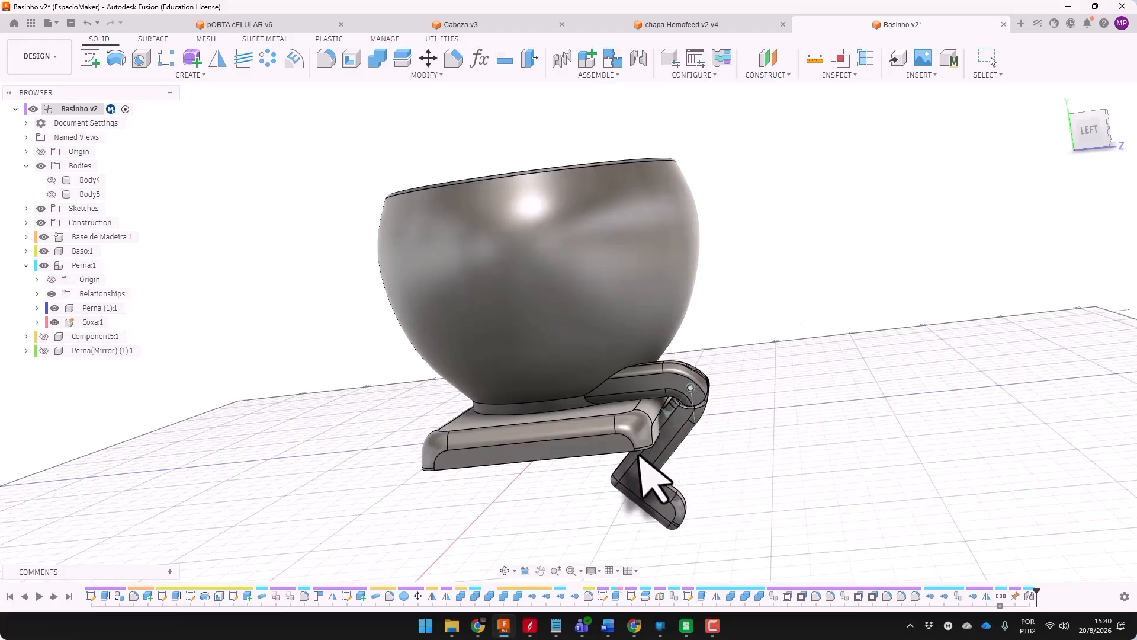
left_click_drag(718, 404, 720, 386)
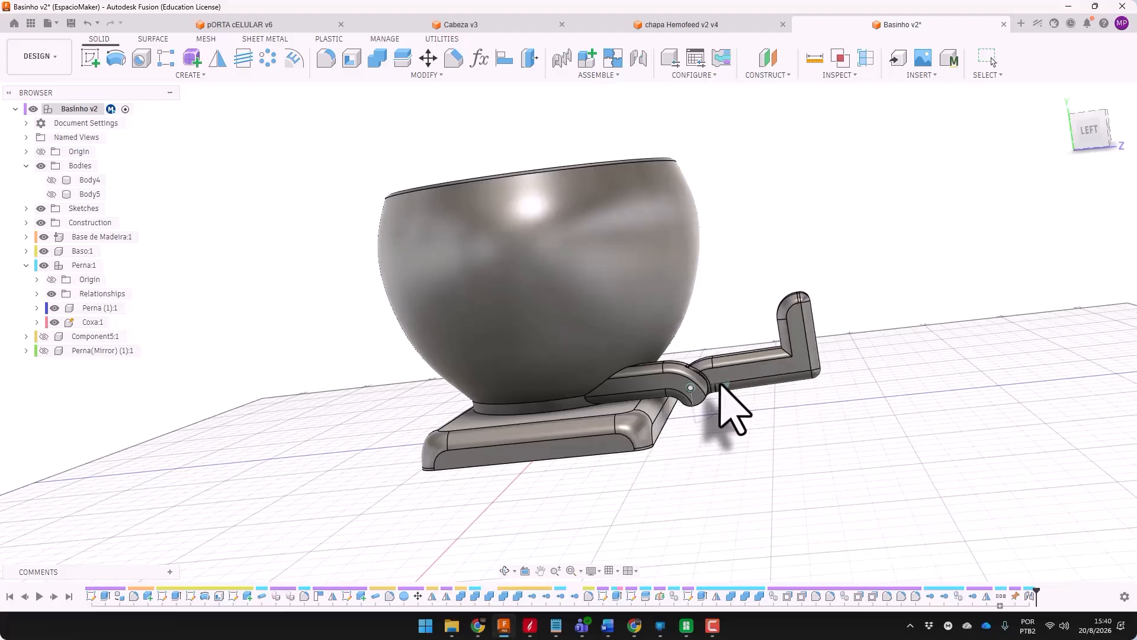
middle_click_drag(724, 385, 795, 462, "shift")
left_click_drag(800, 364, 716, 492)
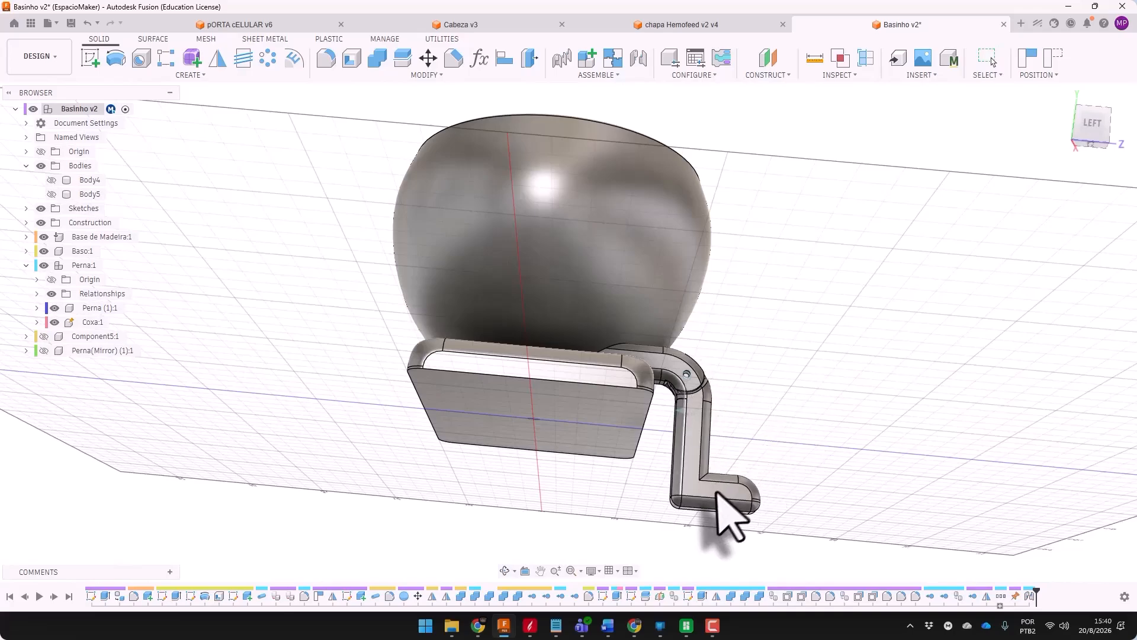
Show the mirrored leg and the arms component Component5, and rename Component5 as Brasos
middle_click_drag(717, 497, 725, 402, "shift")
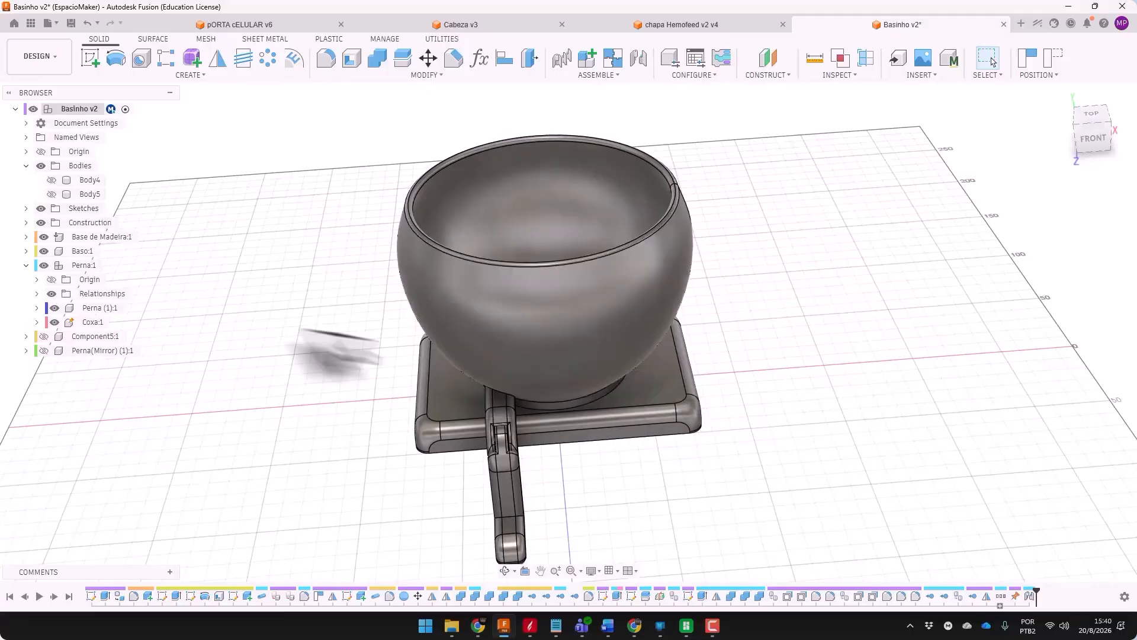
left_click(44, 350)
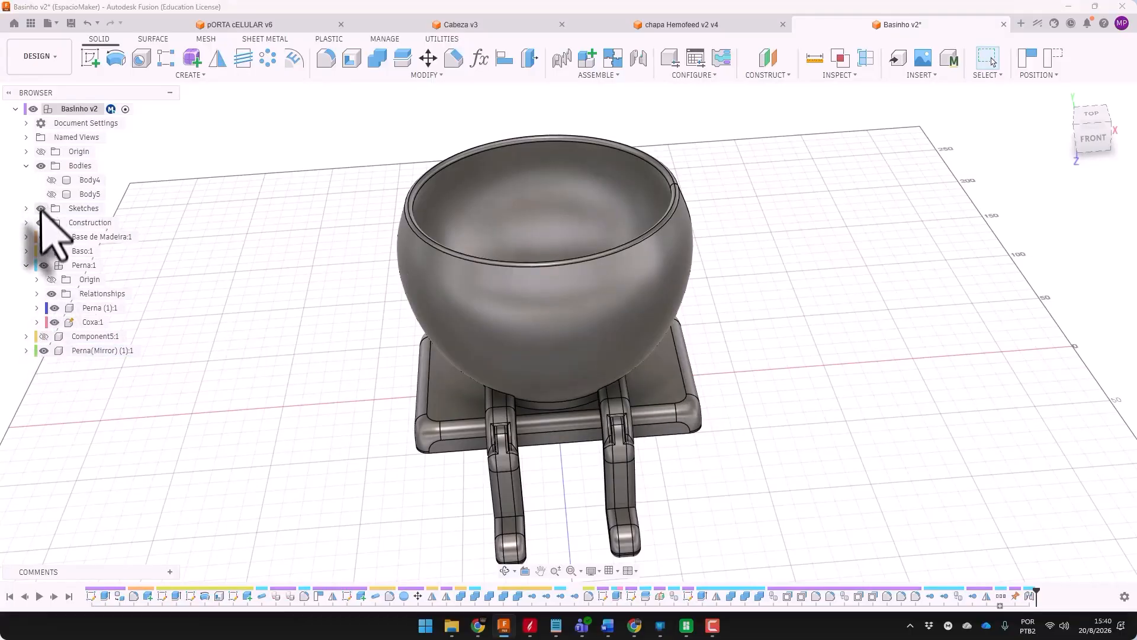
left_click(44, 336)
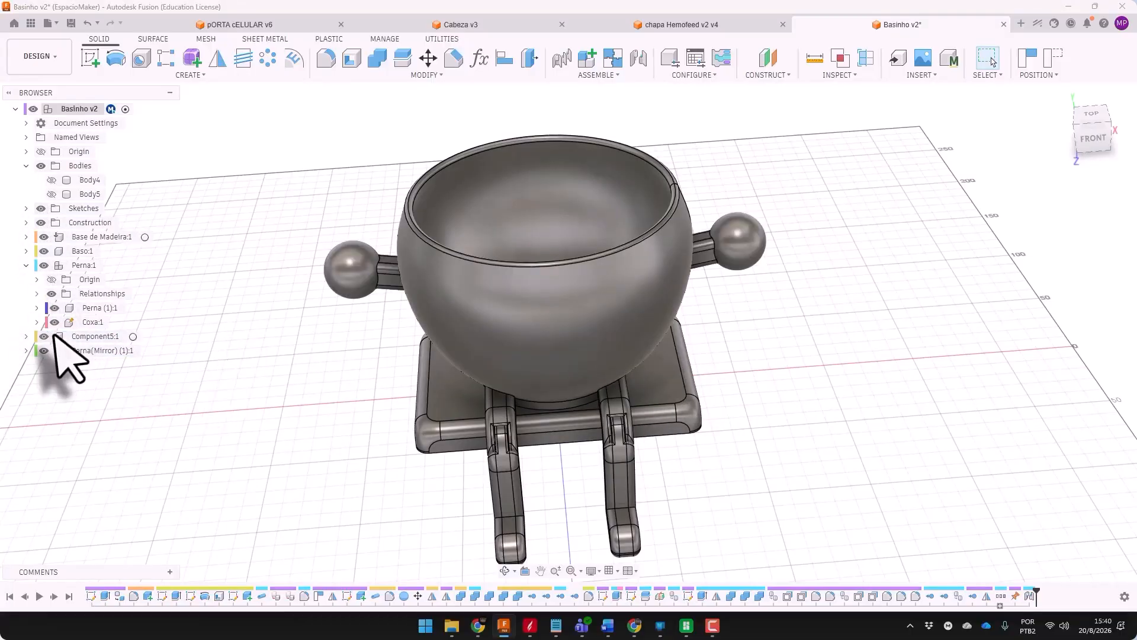
double_click(89, 336)
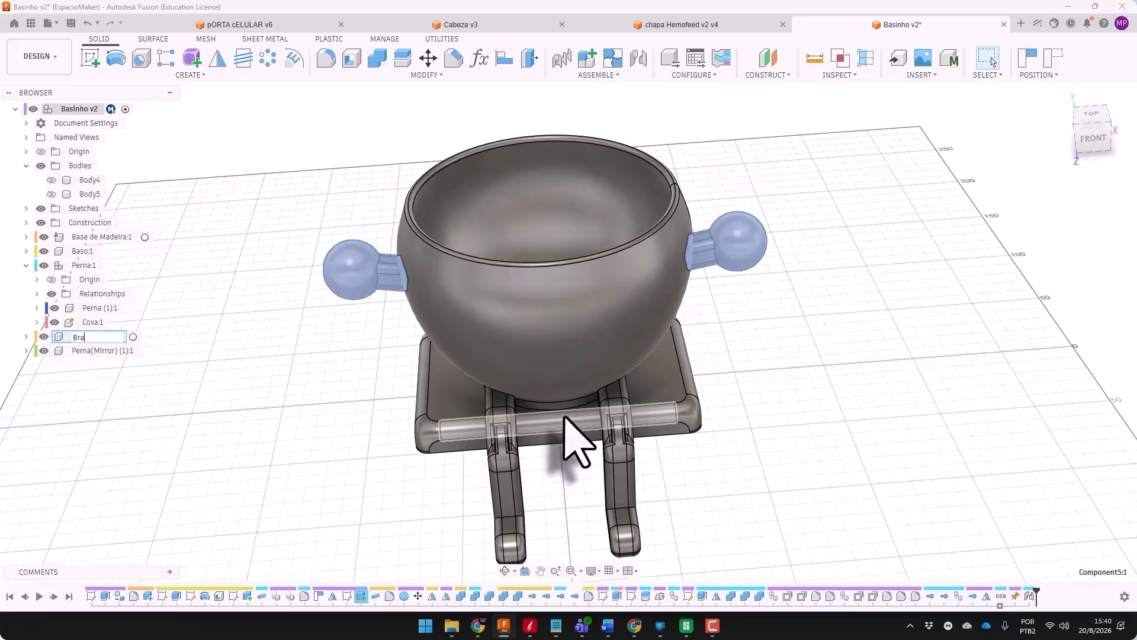
left_click(857, 406)
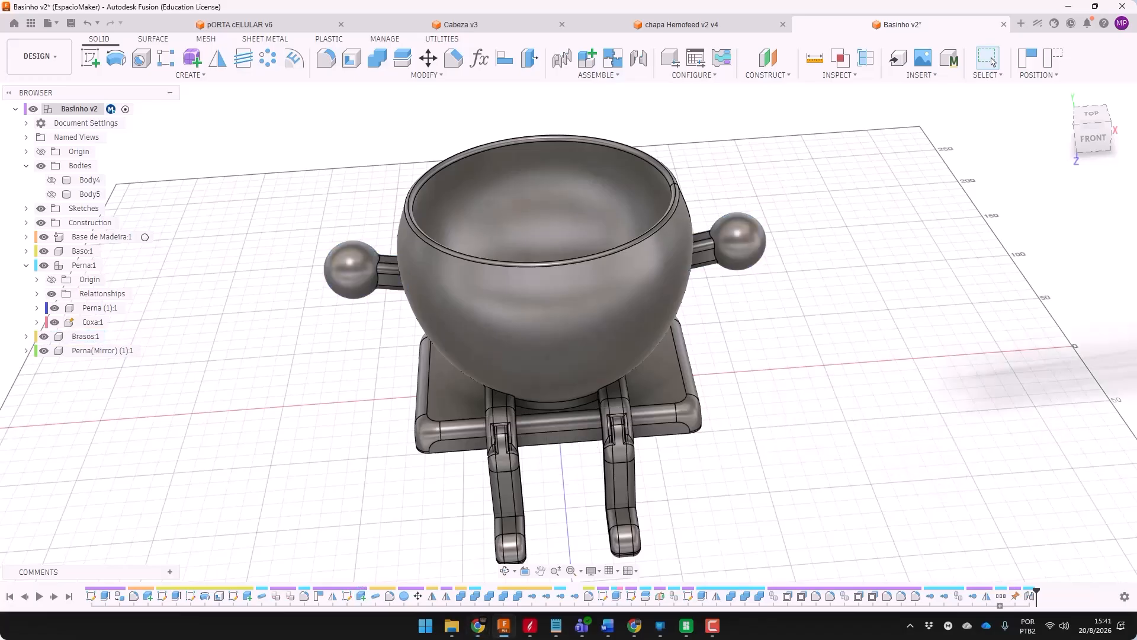
Show the origin planes and start an offset plane, capturing the current position of the moved components
middle_click_drag(732, 376, 741, 332, "shift")
left_click(609, 279)
key("Escape")
left_click(1093, 133)
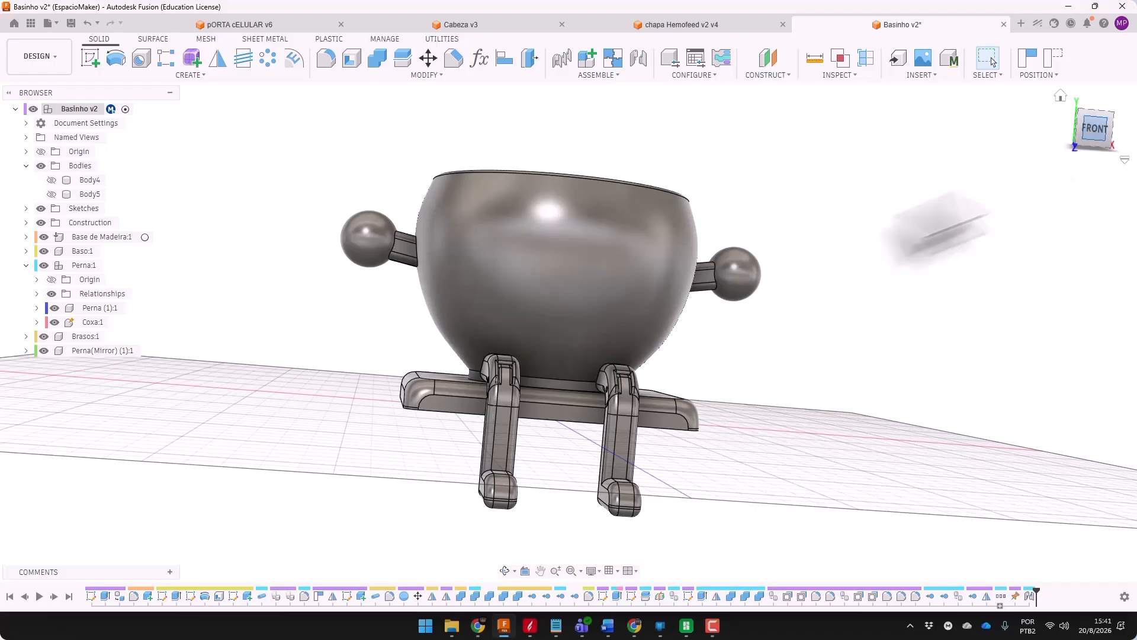
middle_click_drag(445, 359, 584, 417, "shift")
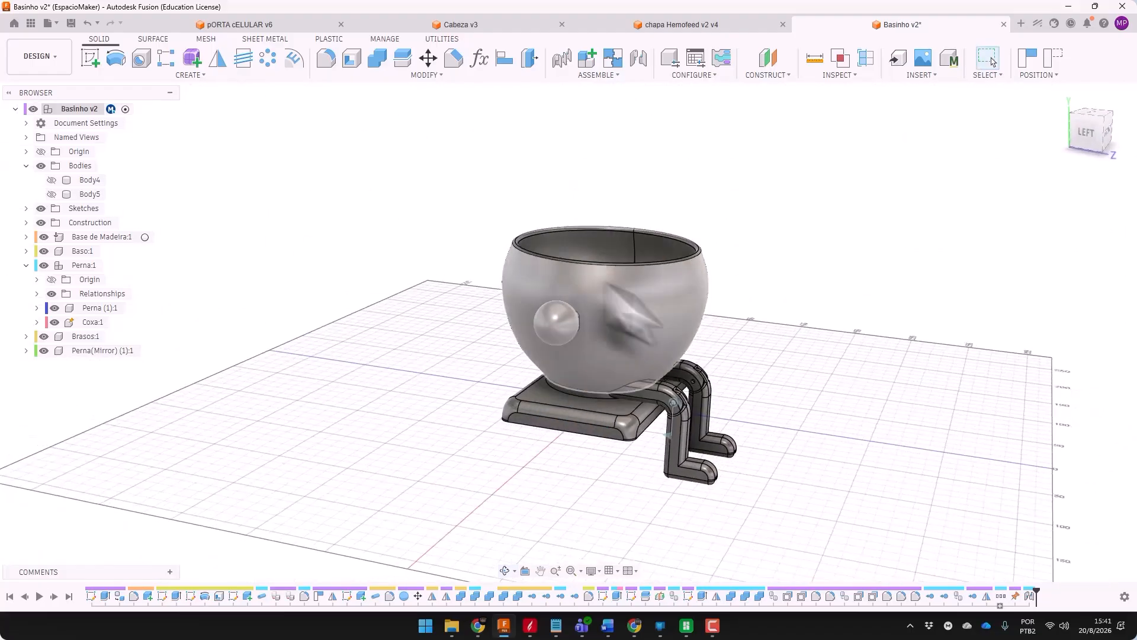
middle_click_drag(584, 230, 558, 279, "shift")
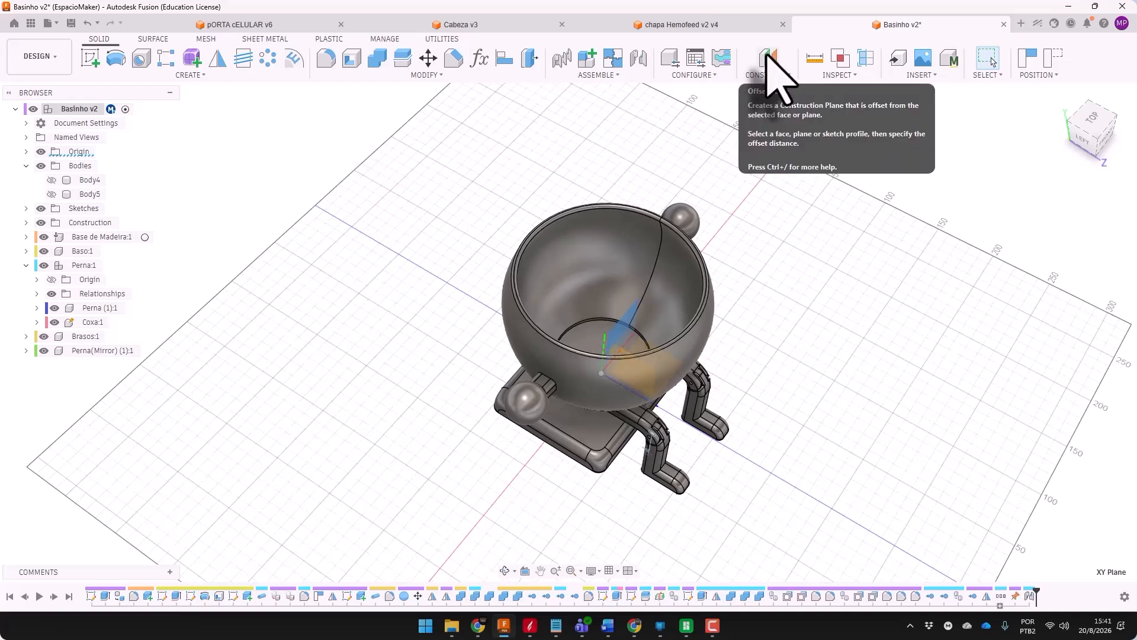
left_click(768, 55)
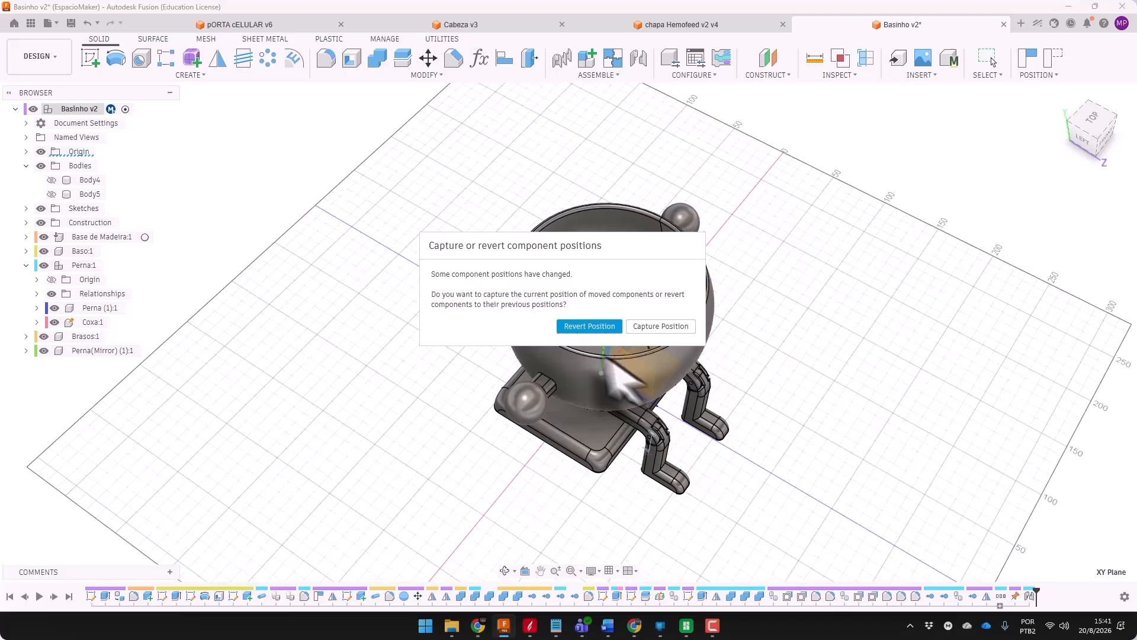
left_click(641, 326)
Create a construction plane offset 82.90 mm from the XY plane, in front of the pot
left_click(630, 350)
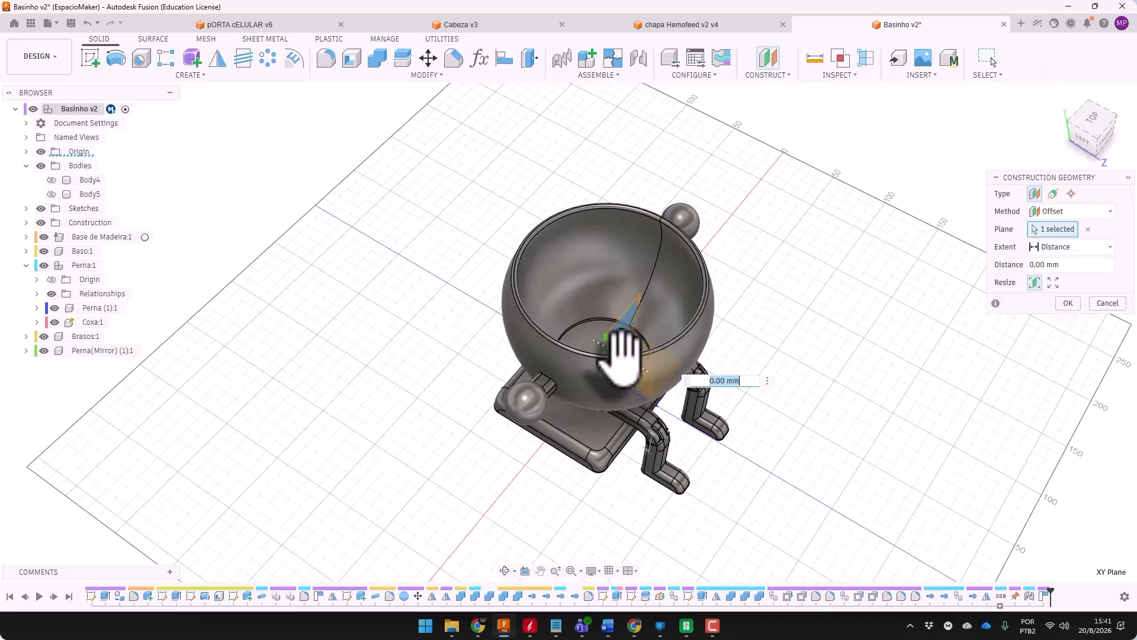
left_click_drag(622, 356, 713, 436)
middle_click_drag(845, 425, 841, 332, "shift")
left_click(1084, 127)
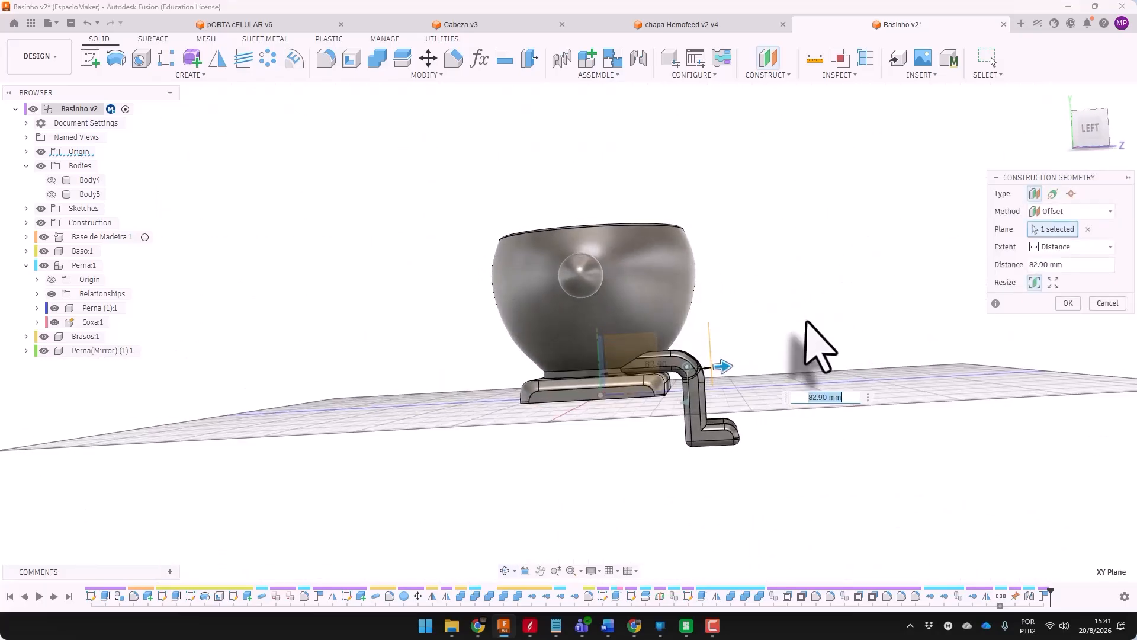
left_click(1091, 128)
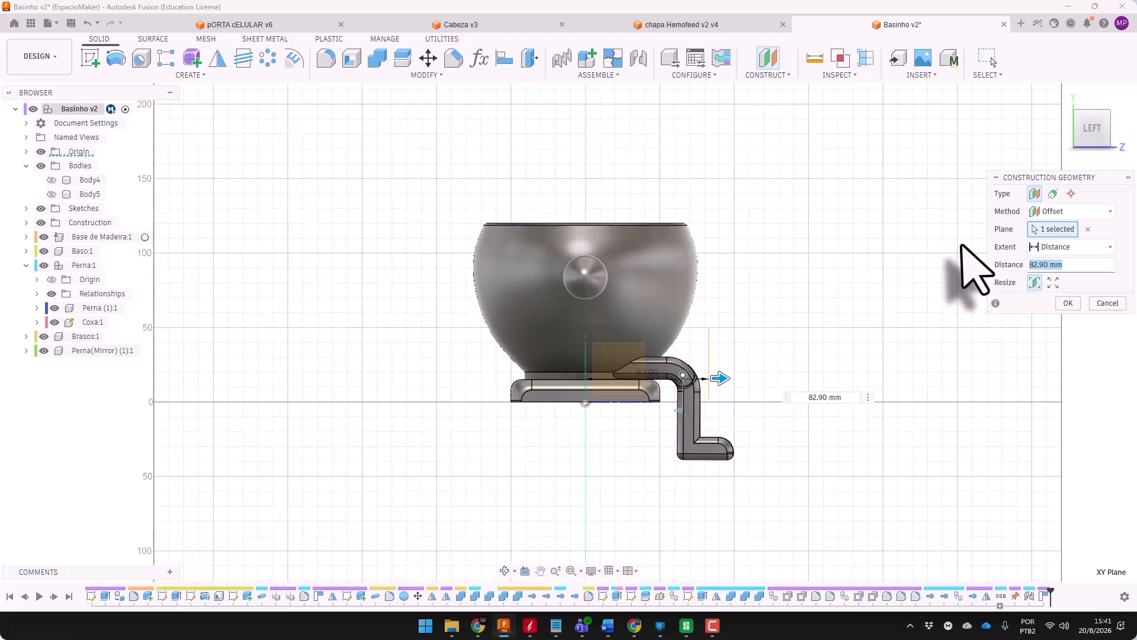
key("Return")
Resize the offset plane in the front view so that it spans the pot's full width and extends above its rim
middle_click_drag(889, 319, 856, 329, "shift")
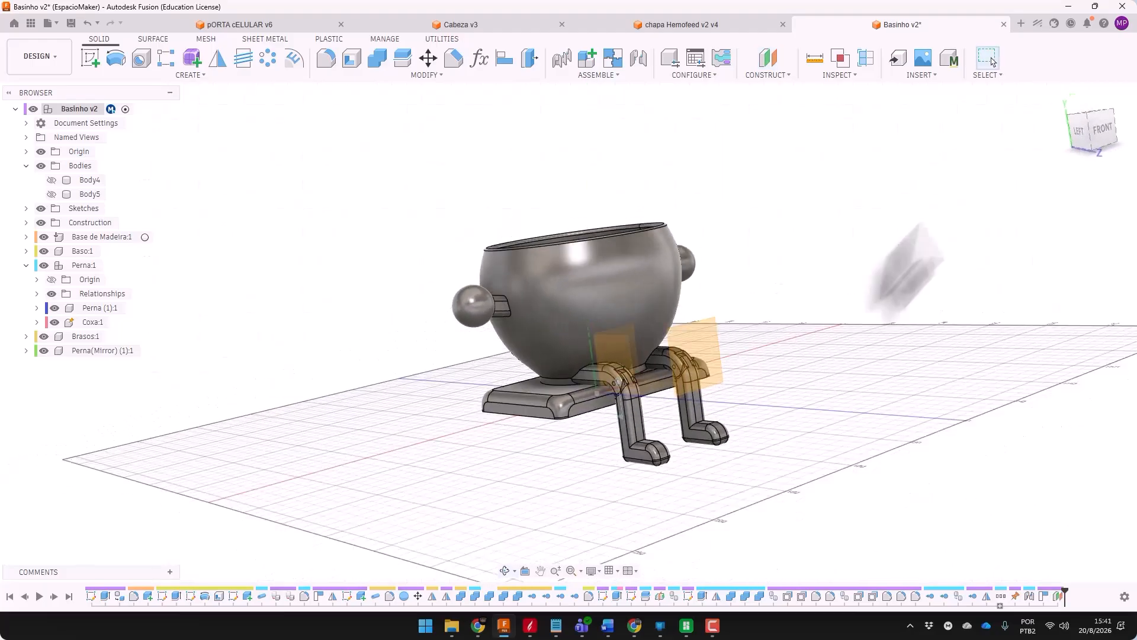
left_click(1102, 128)
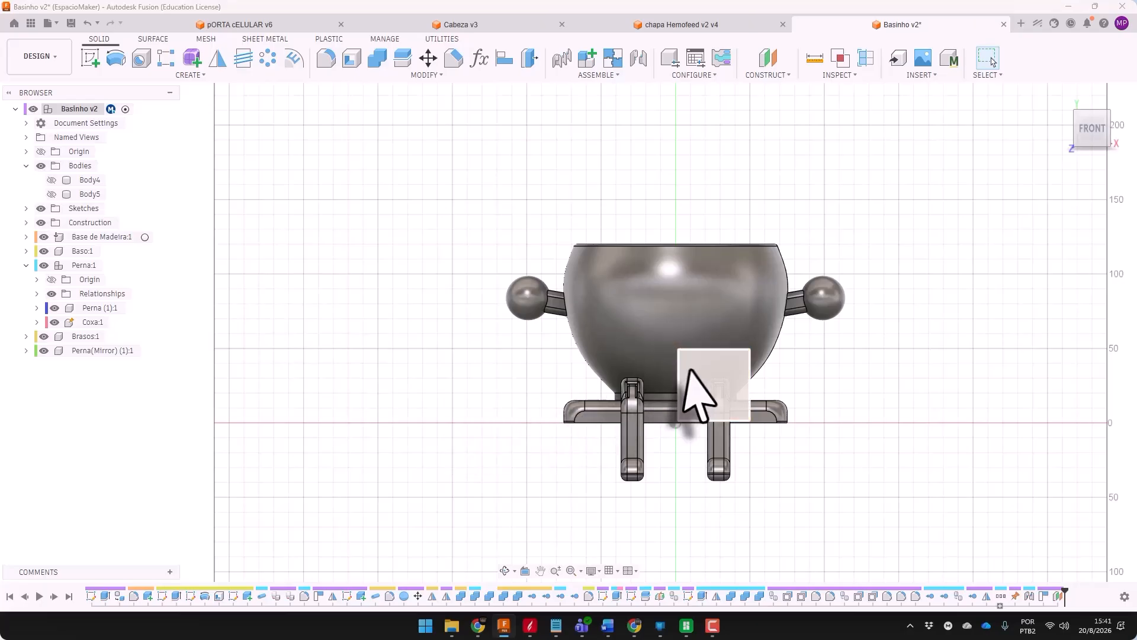
left_click_drag(678, 380, 571, 375)
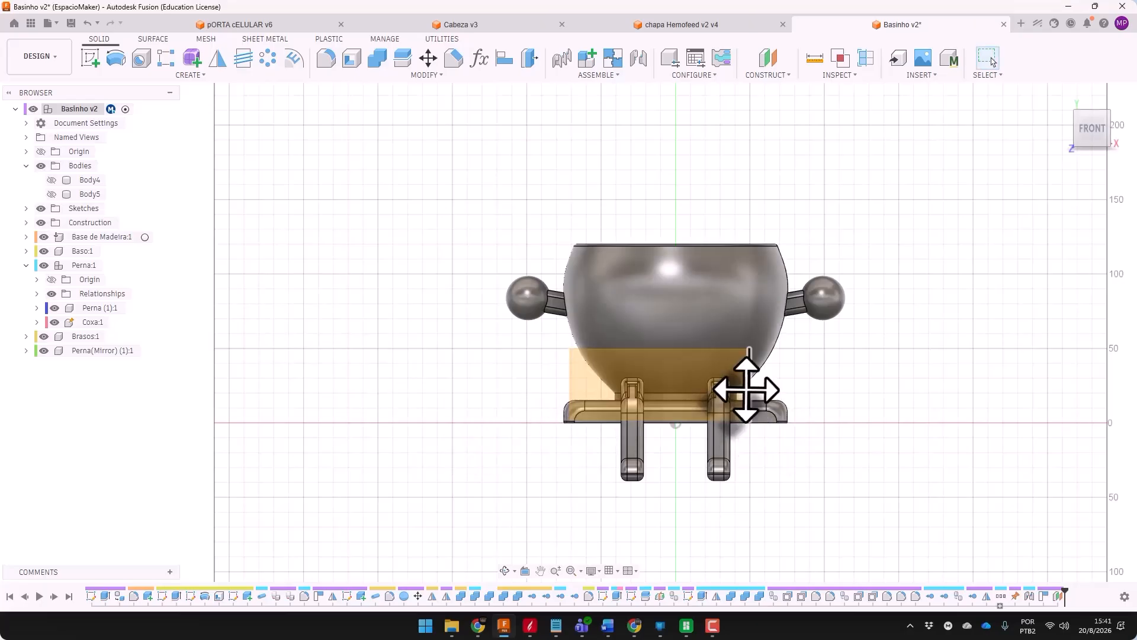
left_click_drag(747, 389, 787, 388)
left_click_drag(693, 349, 691, 210)
left_click_drag(576, 388, 560, 393)
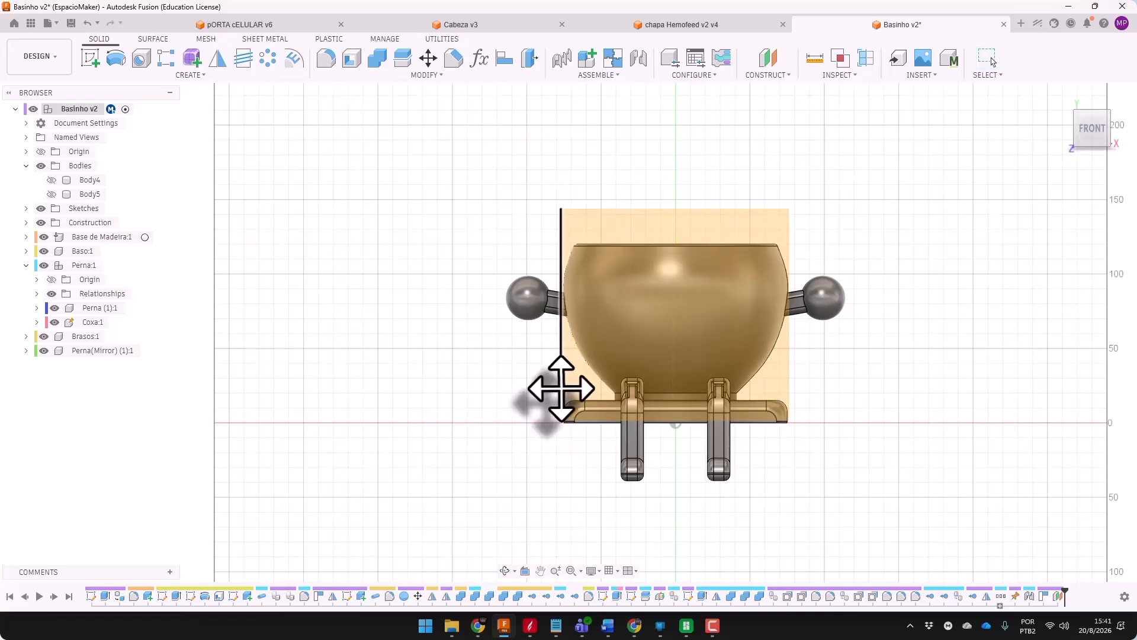
Start a sketch on the offset plane and draw a vertical slot 8 mm wide, about 8 mm between centres, left of the pot's middle
left_click(714, 247)
left_click(86, 58)
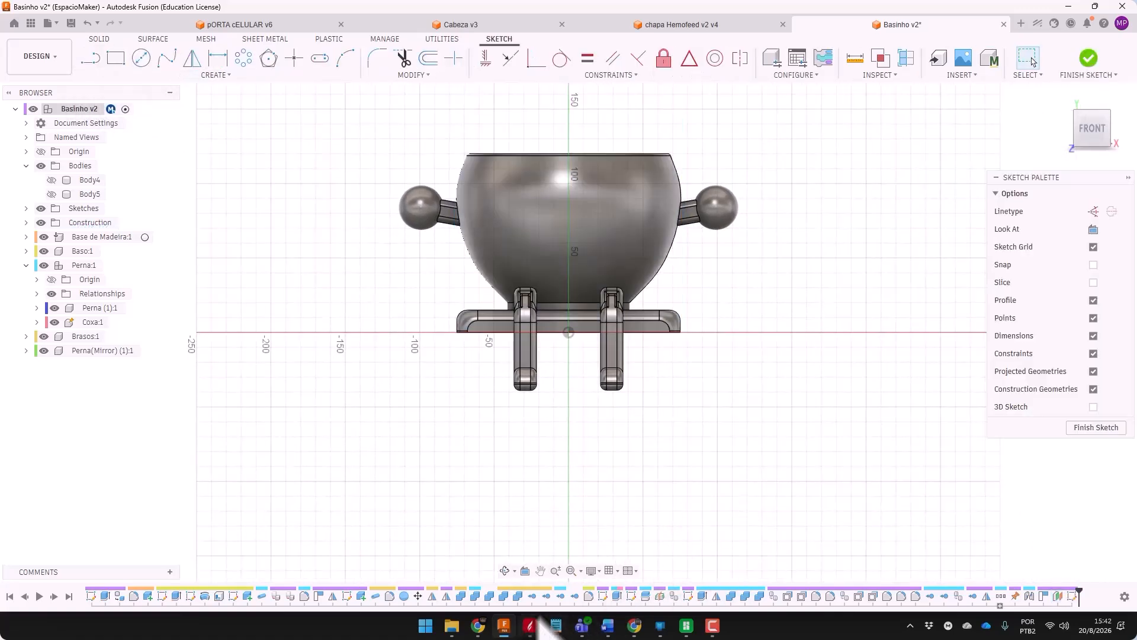
mouse_move(477, 627)
mouse_move(382, 577)
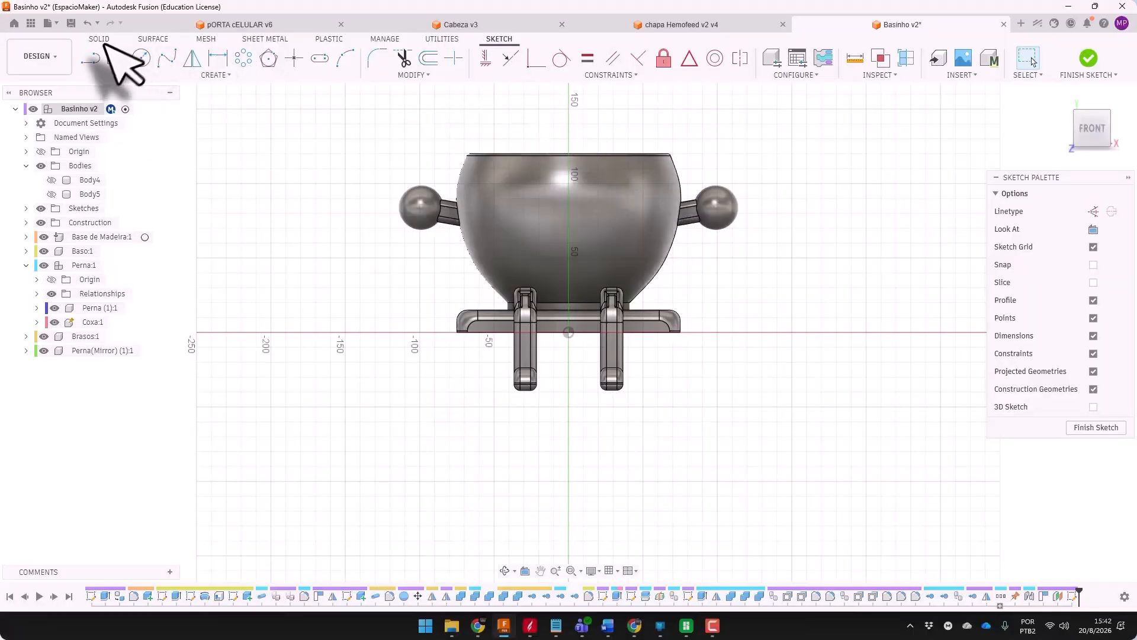
left_click(142, 58)
left_click(320, 58)
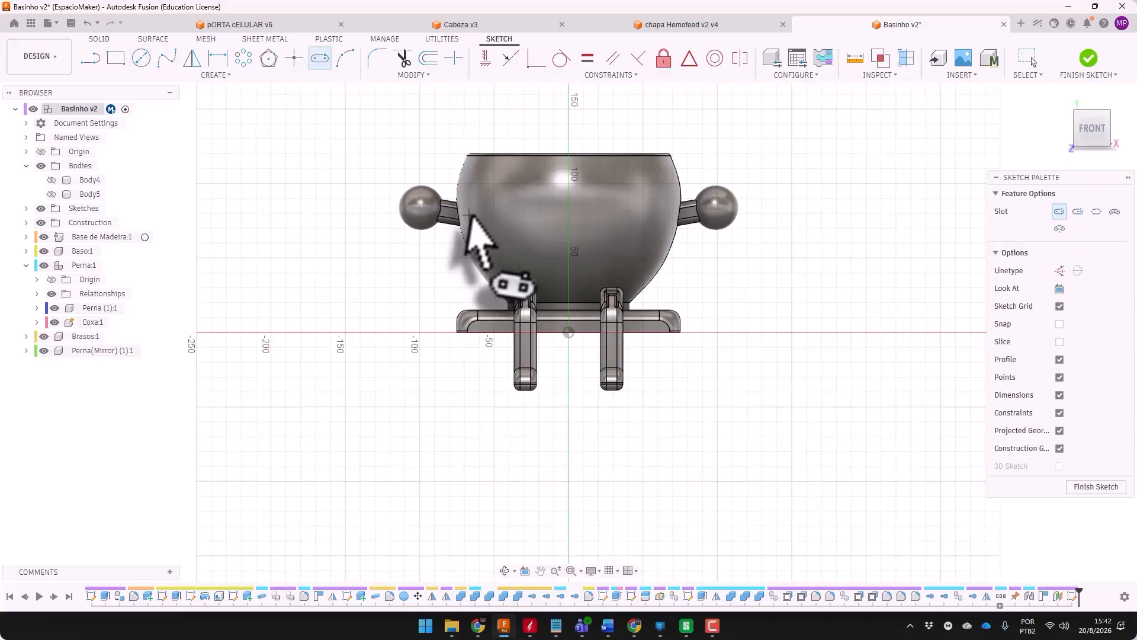
scroll(568, 196, "up", 3)
left_click(574, 189)
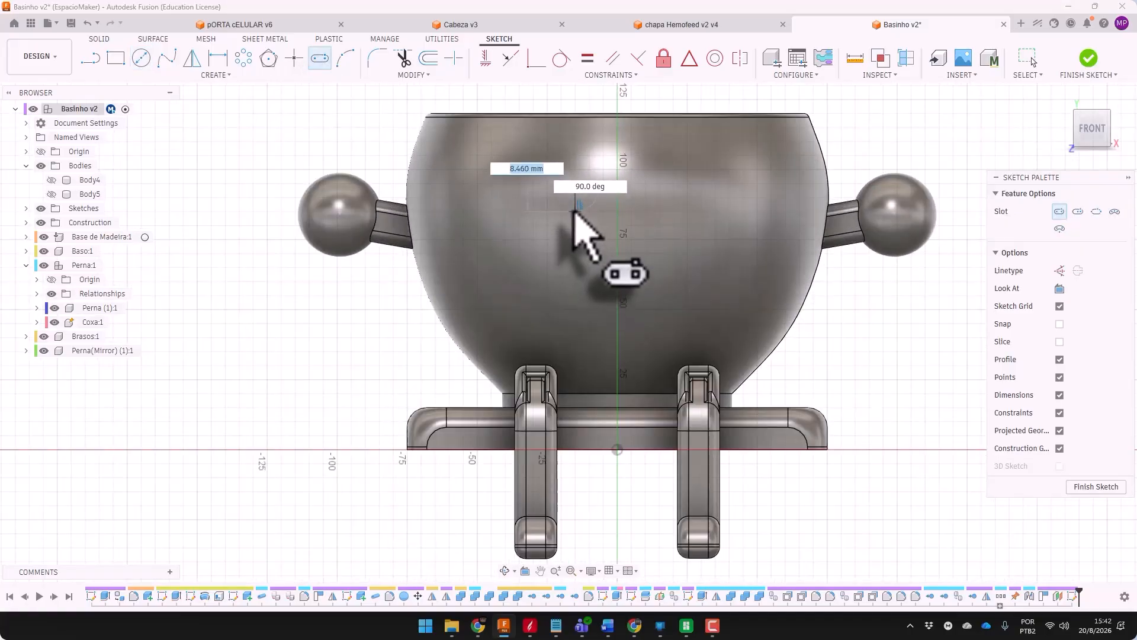
left_click(575, 210)
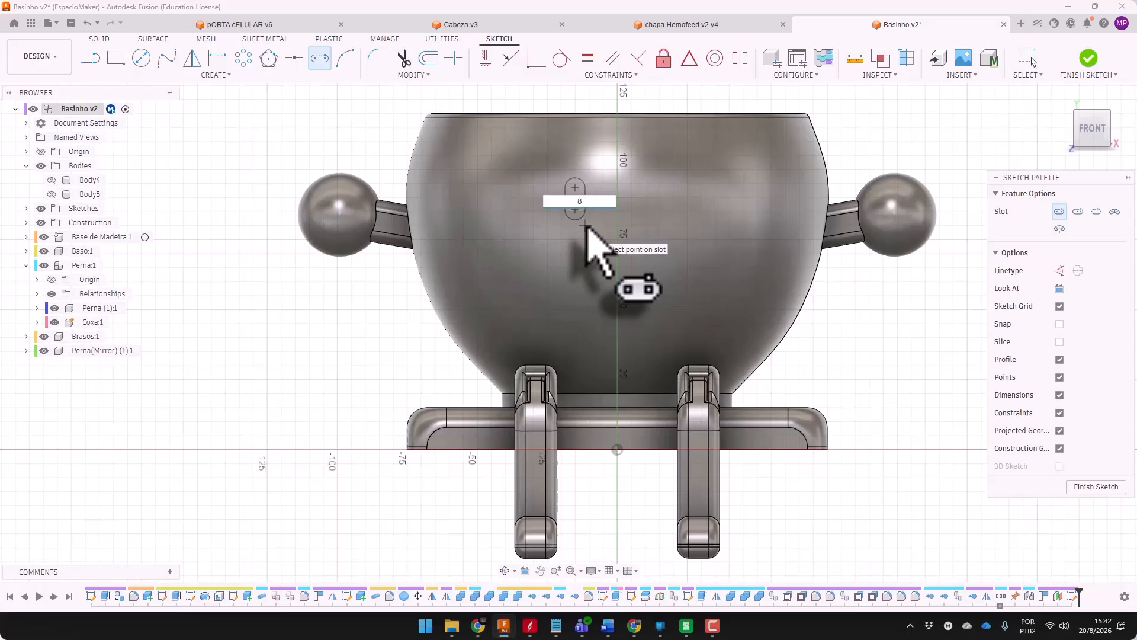
key("Return")
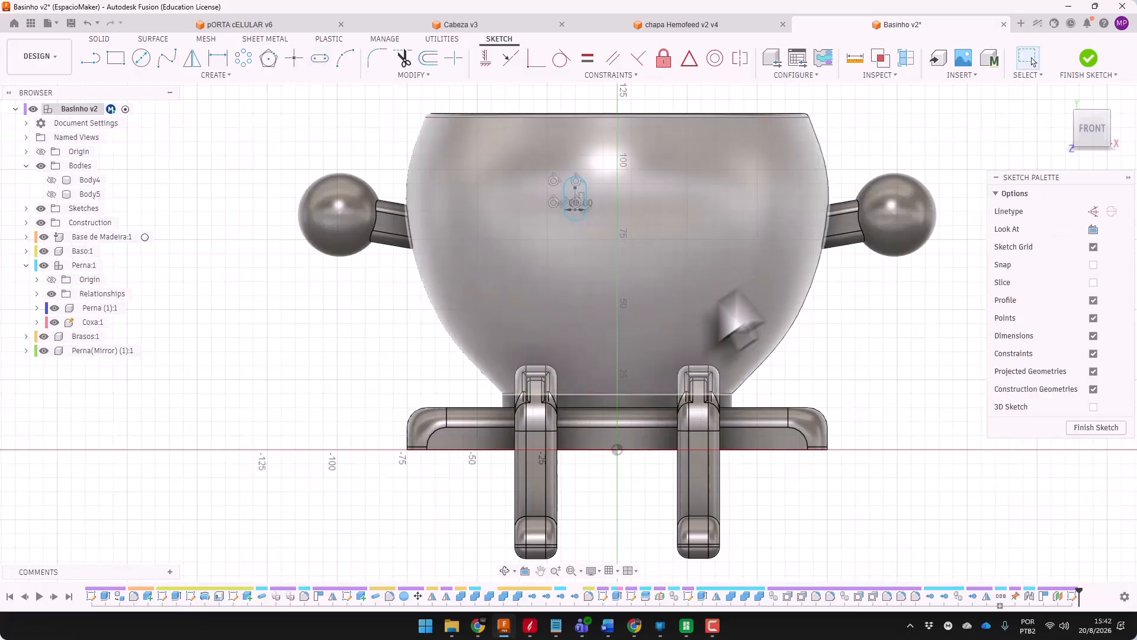
Draw a vertical construction line about 137 mm long from the origin up through the middle of the pot
key("l")
left_click(1112, 253)
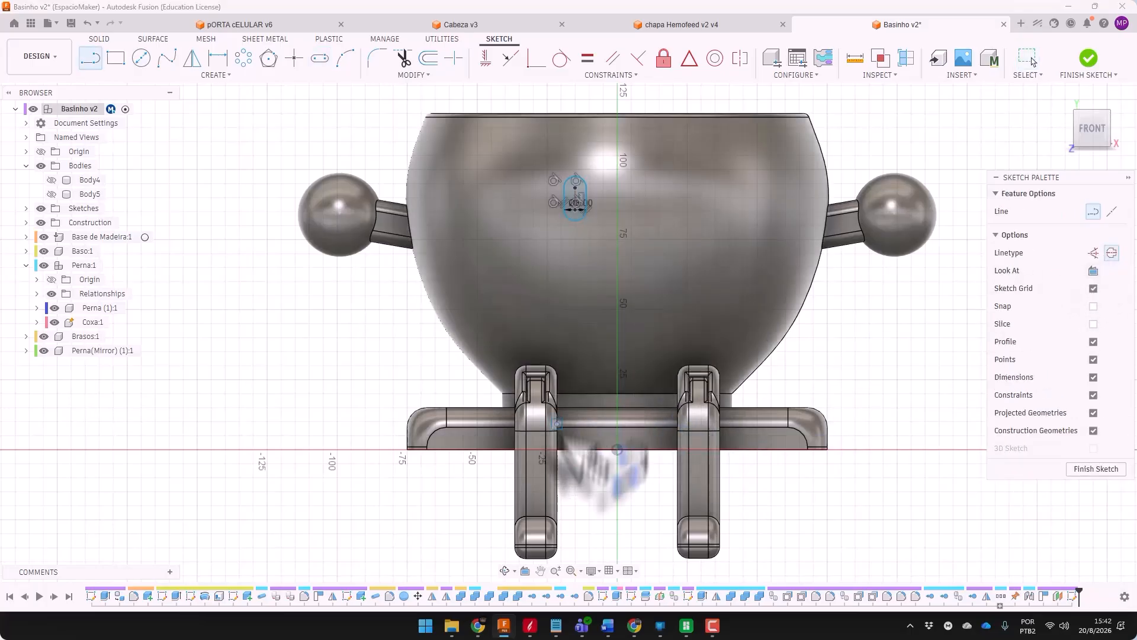
scroll(548, 510, "down", 2)
left_click(595, 462)
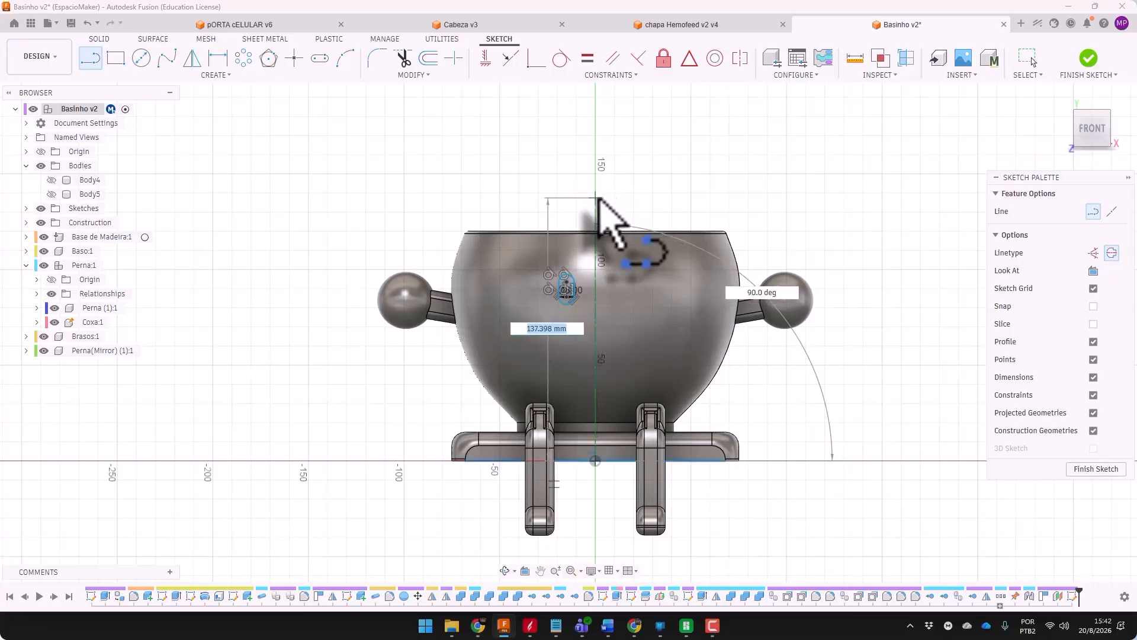
left_click(595, 195)
key("Escape")
Dimension the slot's centre line symmetrically about the vertical construction line as a 40 mm diameter
scroll(598, 202, "up", 2)
left_click(218, 57)
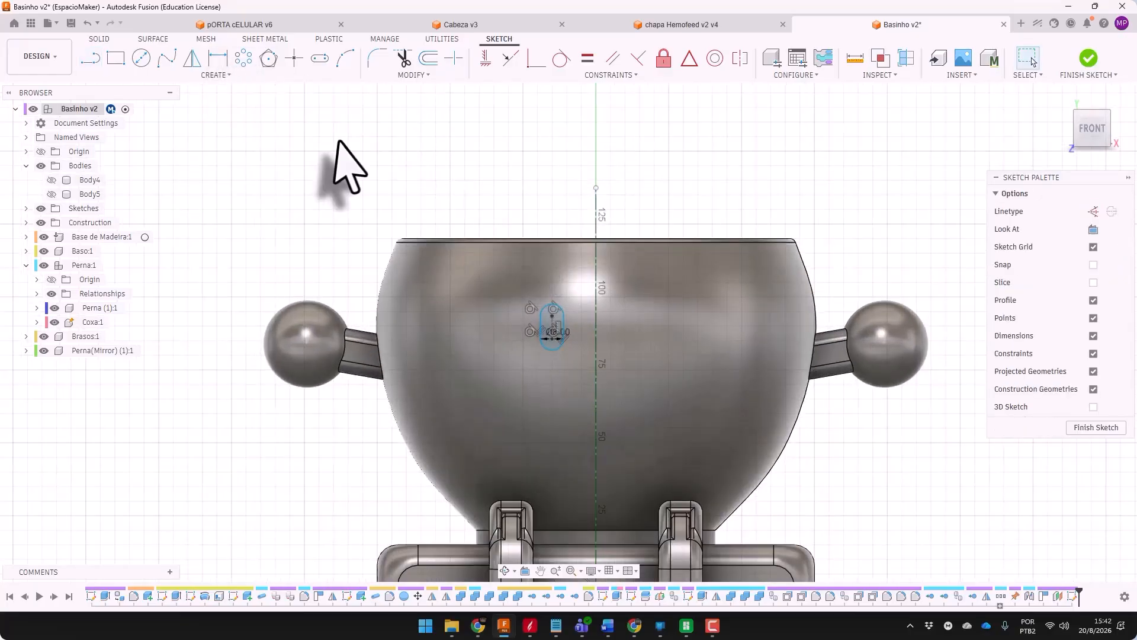
scroll(560, 335, "up", 2)
left_click(560, 363)
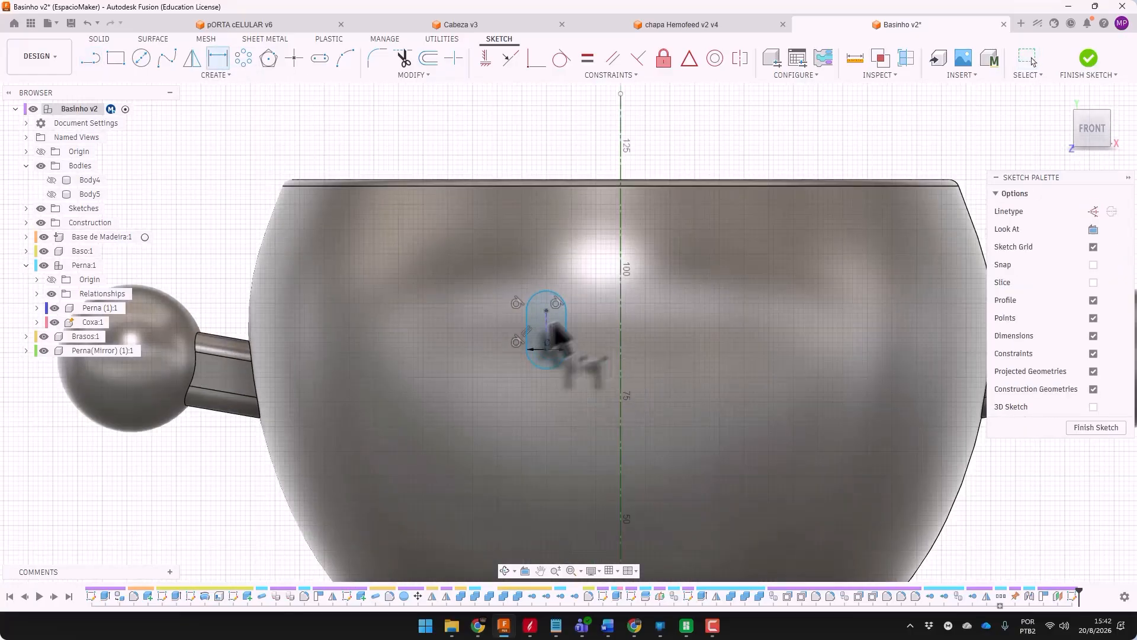
left_click(625, 342)
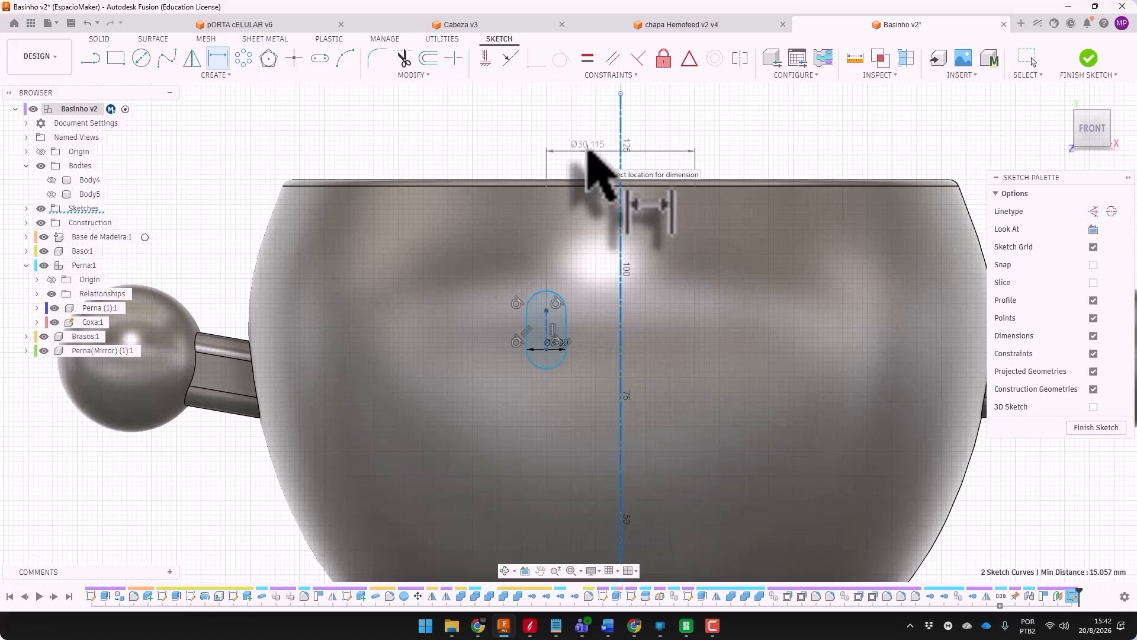
left_click(590, 152)
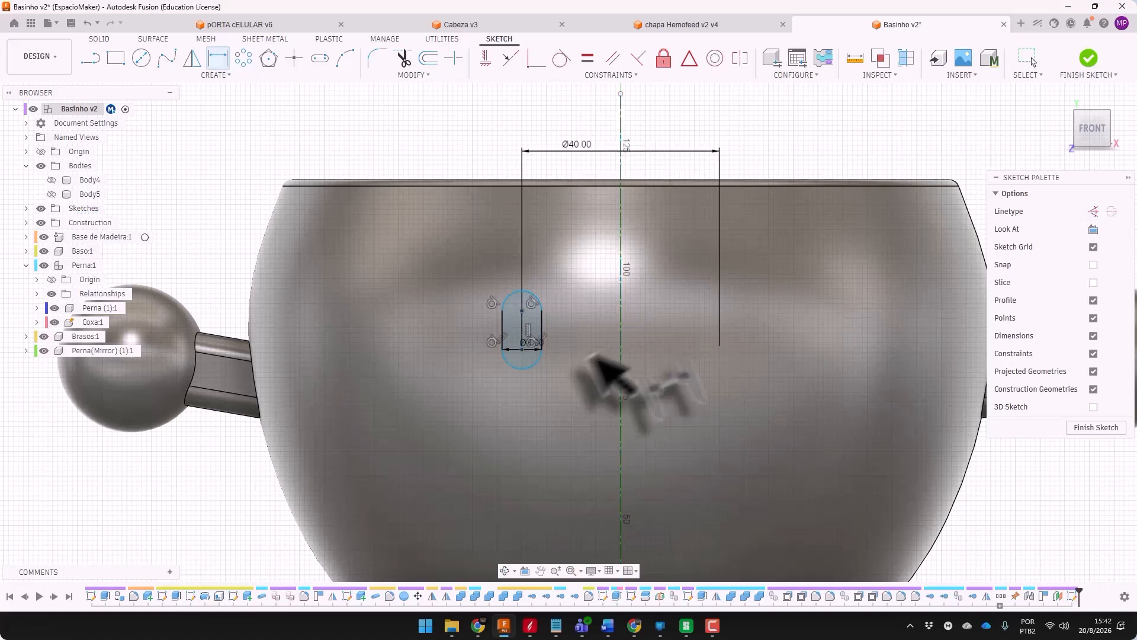
scroll(598, 343, "down", 3)
left_click(225, 76)
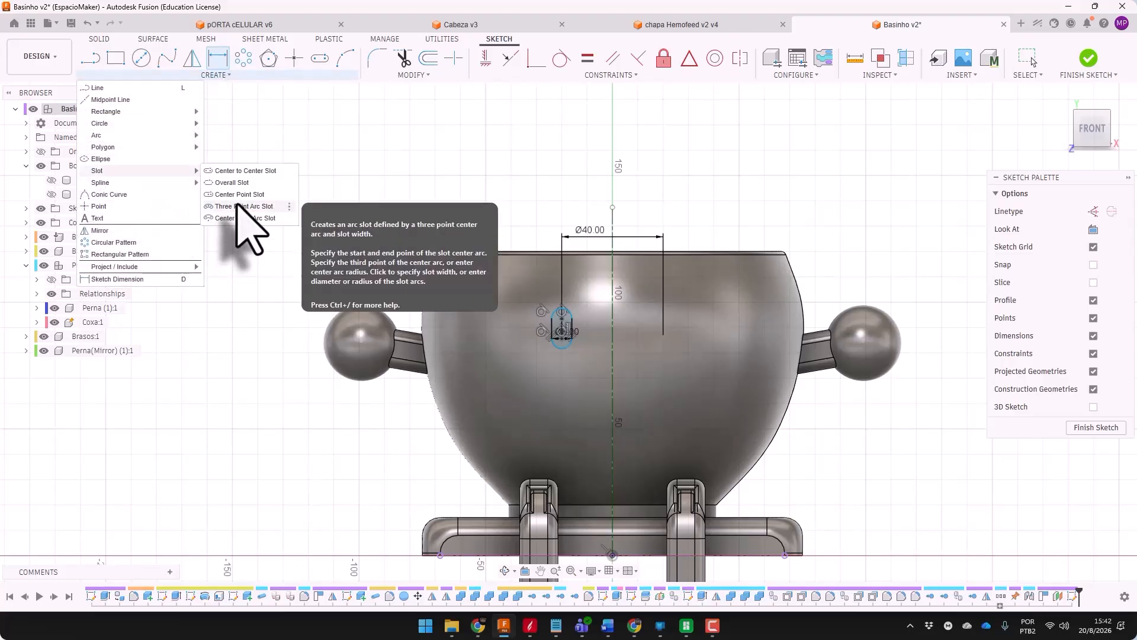
left_click(240, 206)
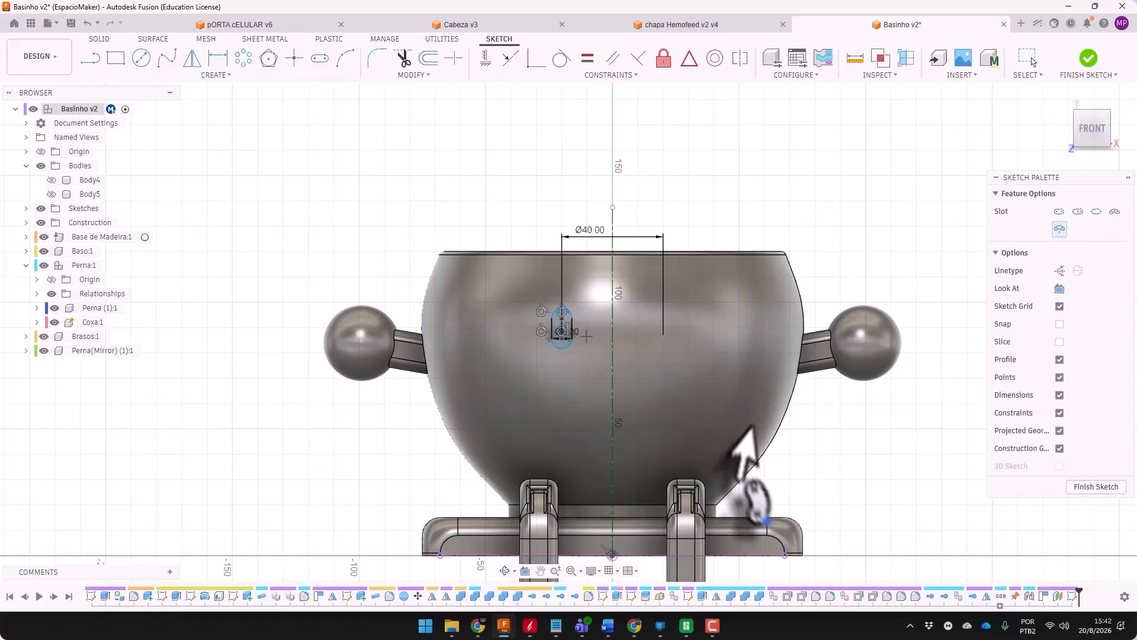
left_click(614, 382)
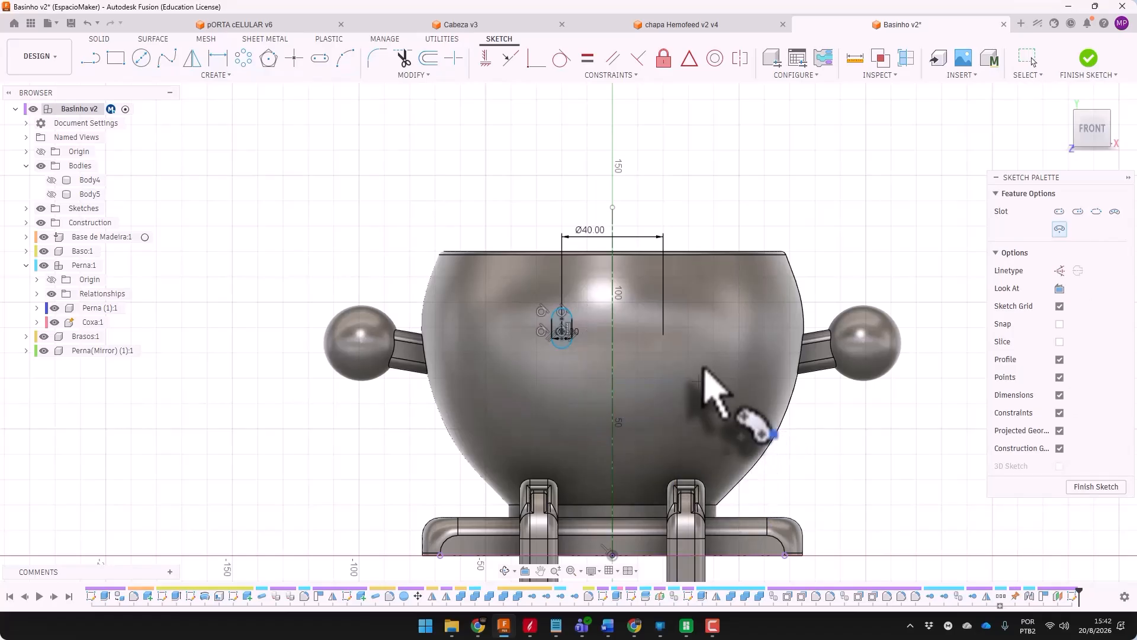
key("Escape")
left_click(214, 75)
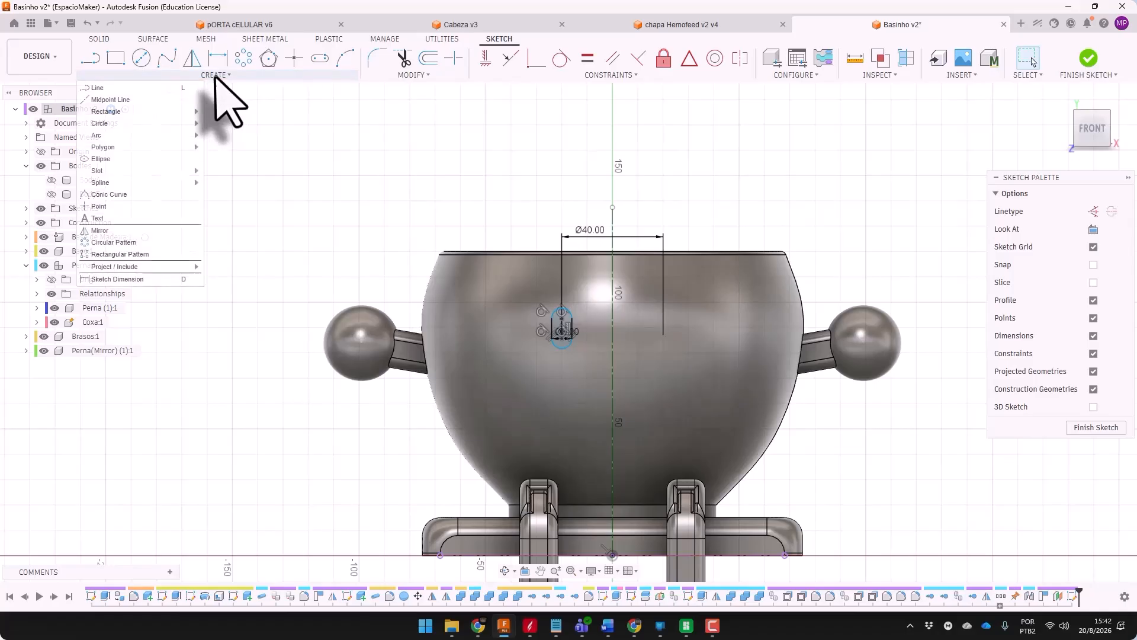
left_click(238, 206)
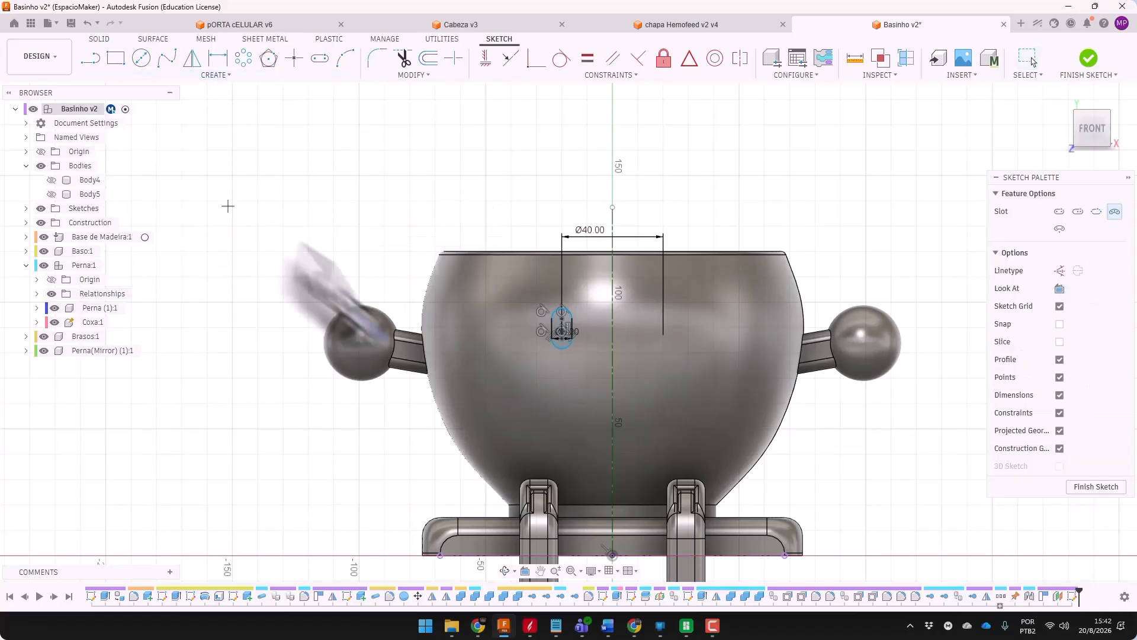
left_click(543, 394)
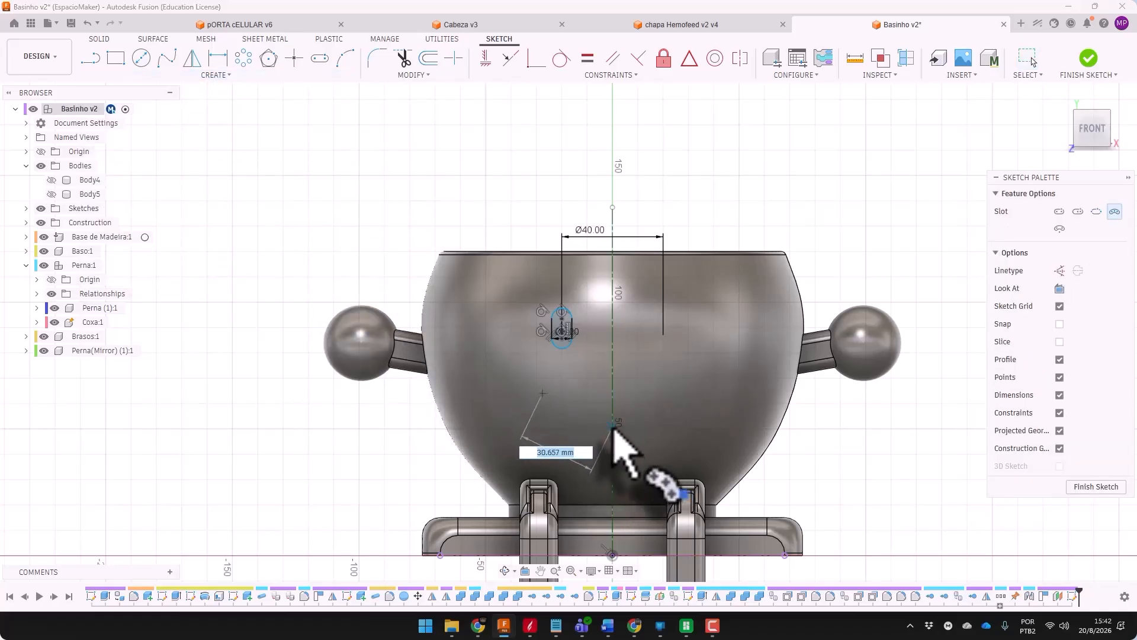
left_click(612, 425)
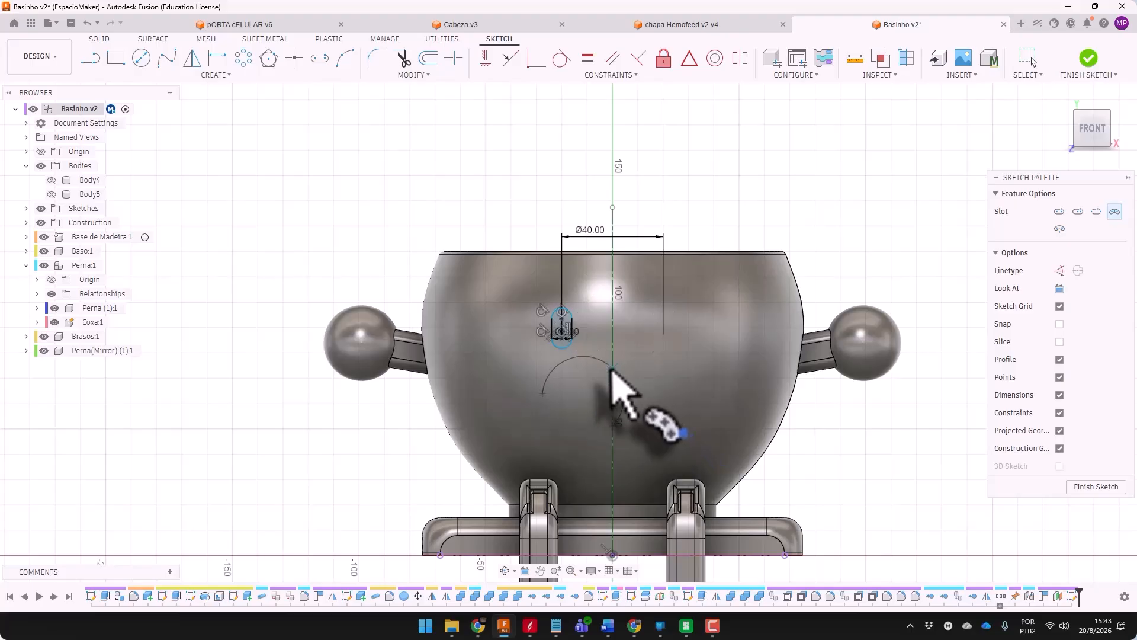
key("Escape")
Draw a three-point arc slot 8 mm wide and about 70 mm between end centres, curving downward like a smile below the vertical slot
left_click(215, 74)
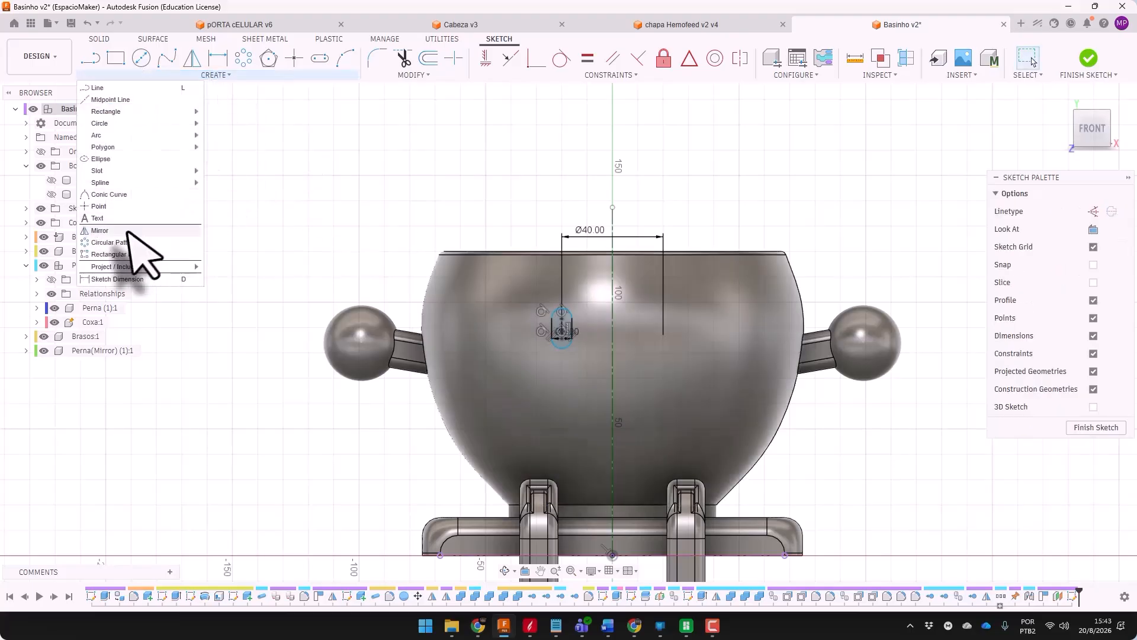
mouse_move(172, 170)
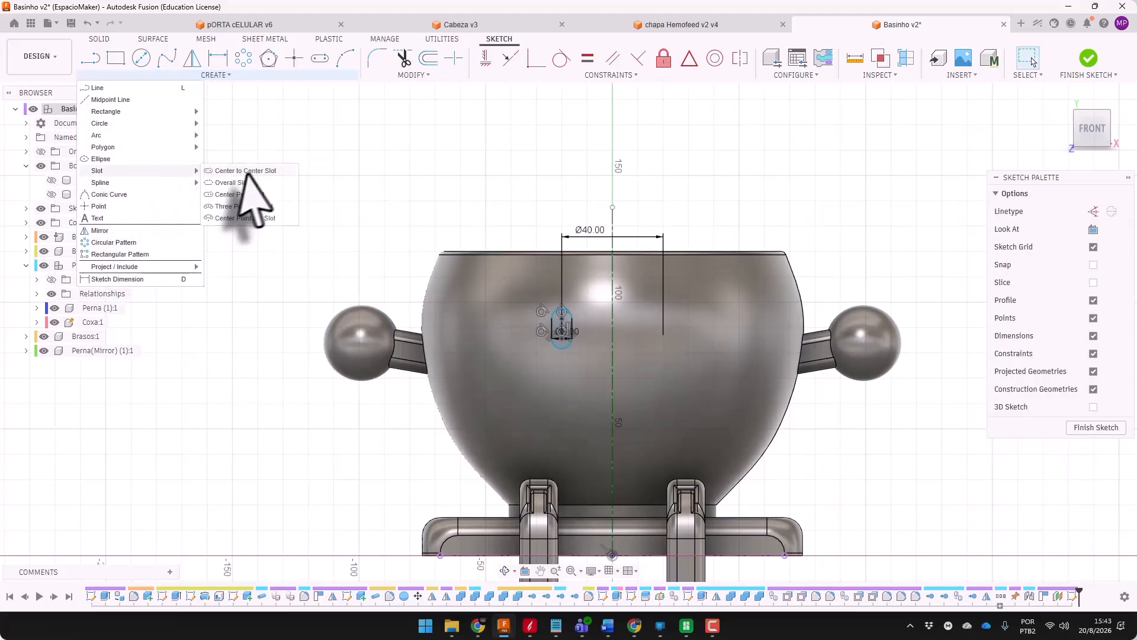
left_click(247, 206)
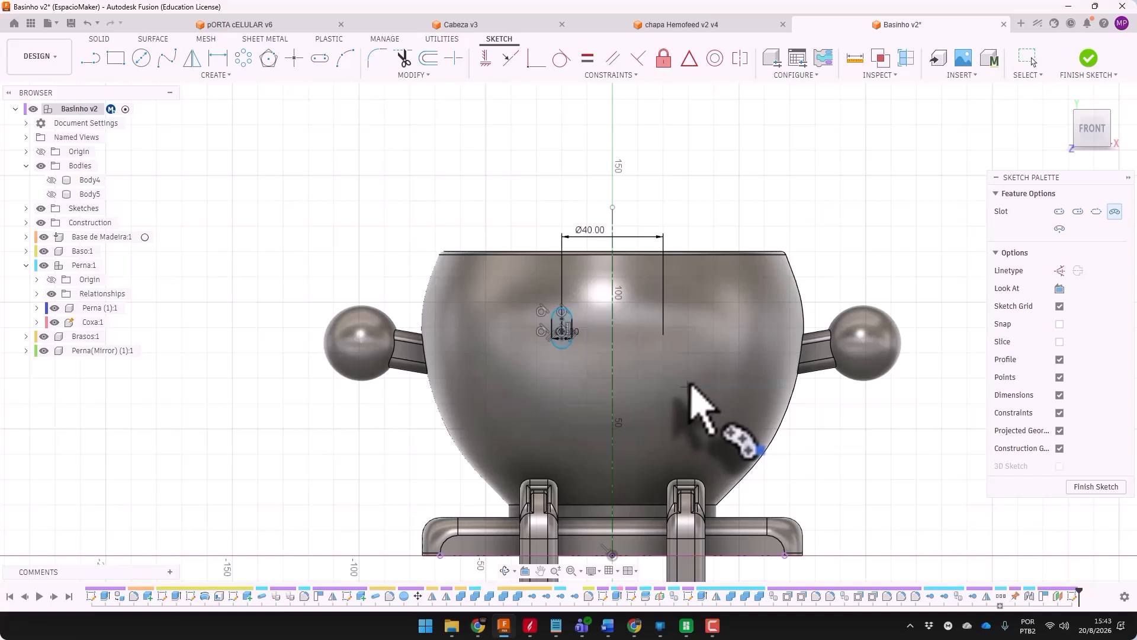
left_click(522, 387)
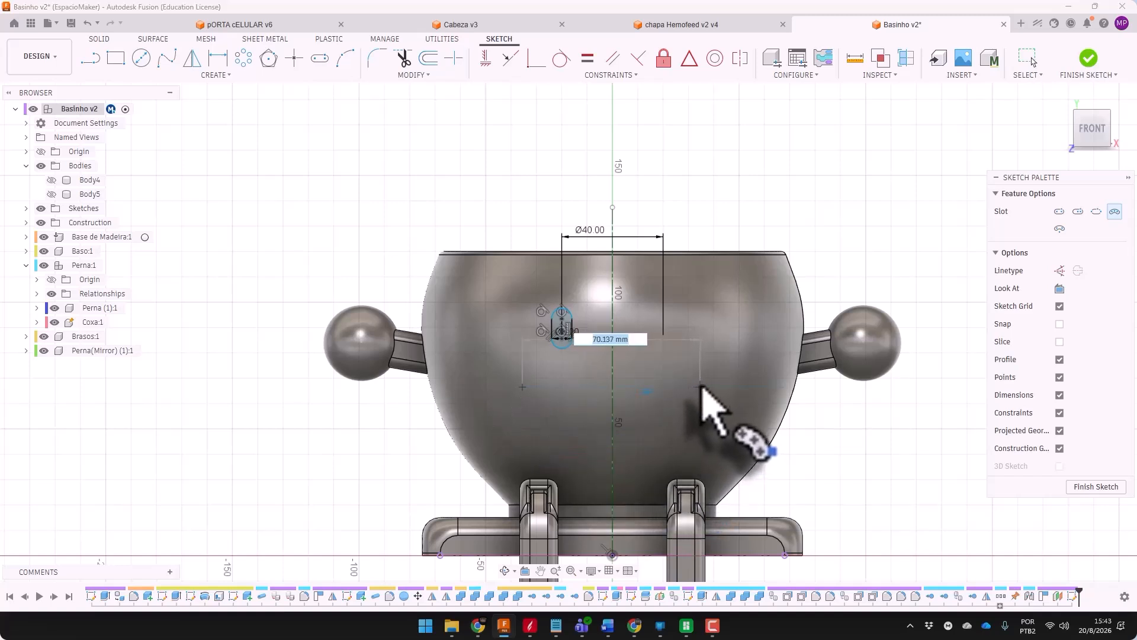
left_click(697, 388)
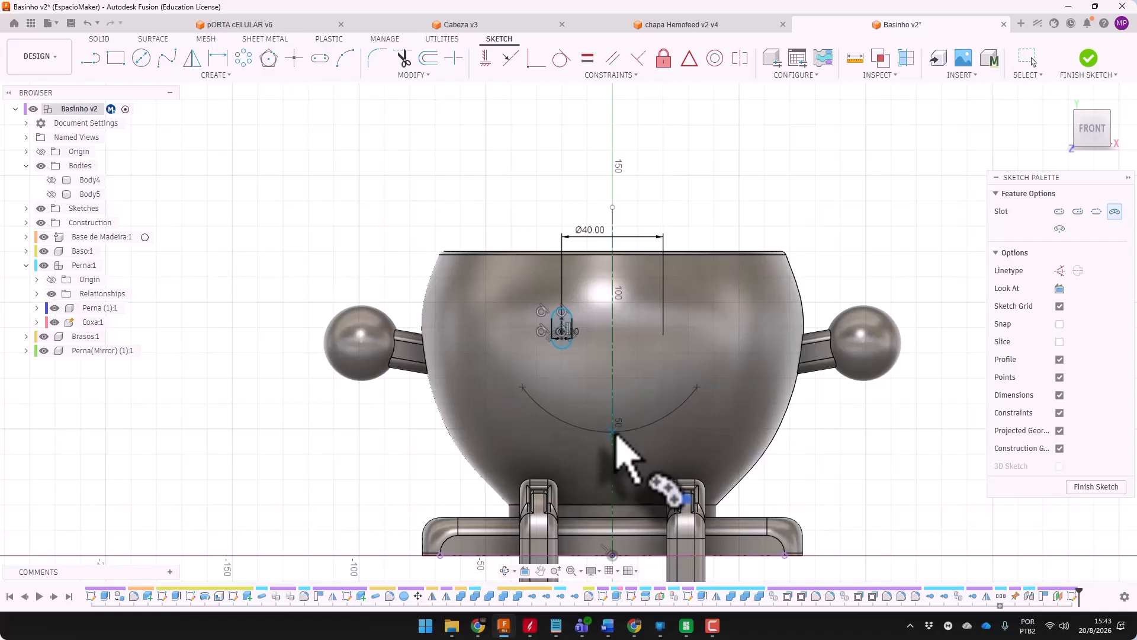
left_click(614, 438)
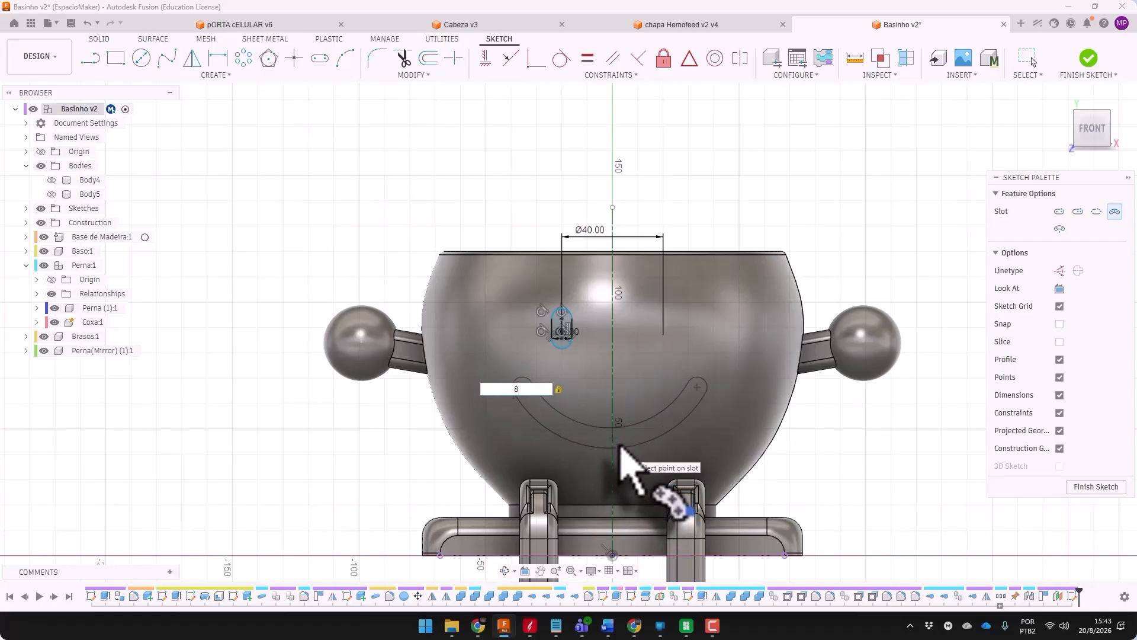
key("Return")
Mirror the vertical slot's four curves about the vertical construction line
scroll(538, 390, "up", 5)
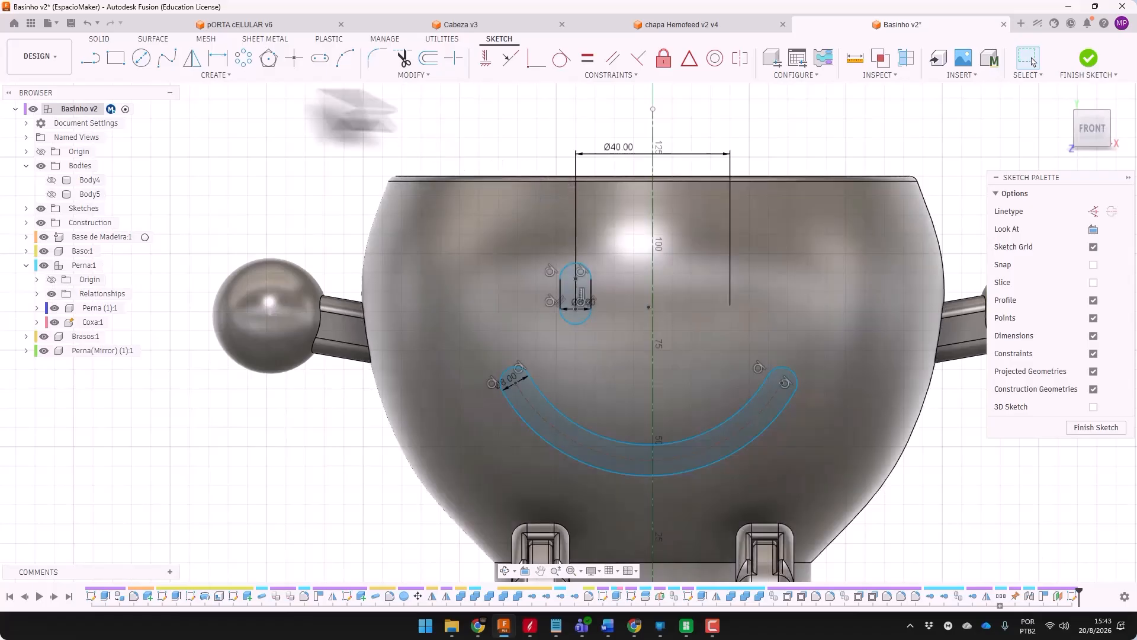
left_click(192, 58)
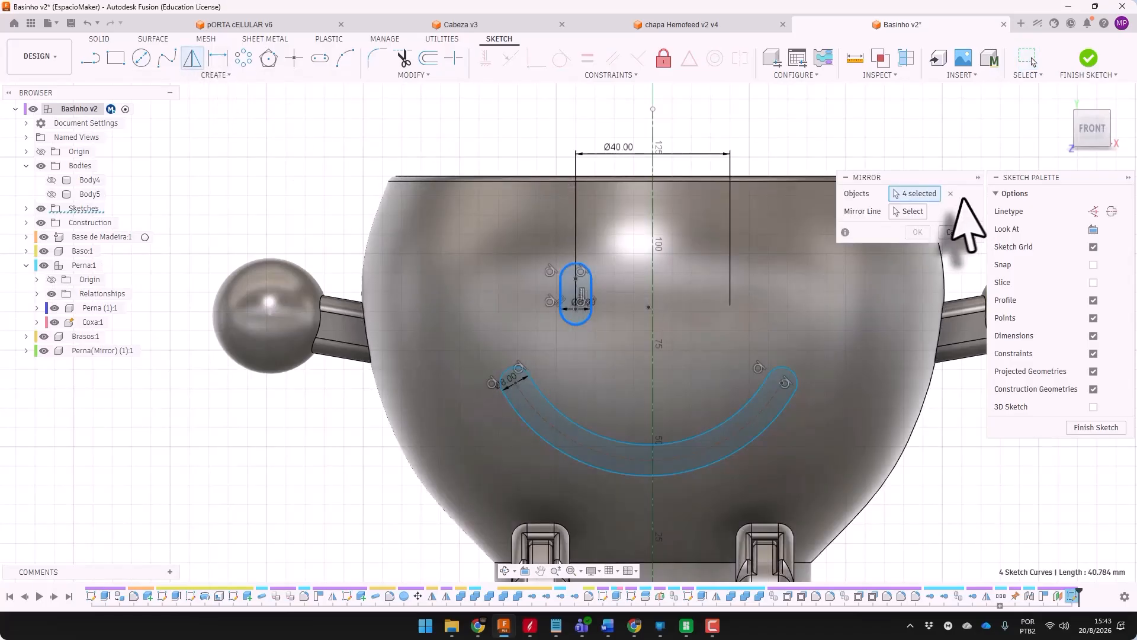
left_click(653, 272)
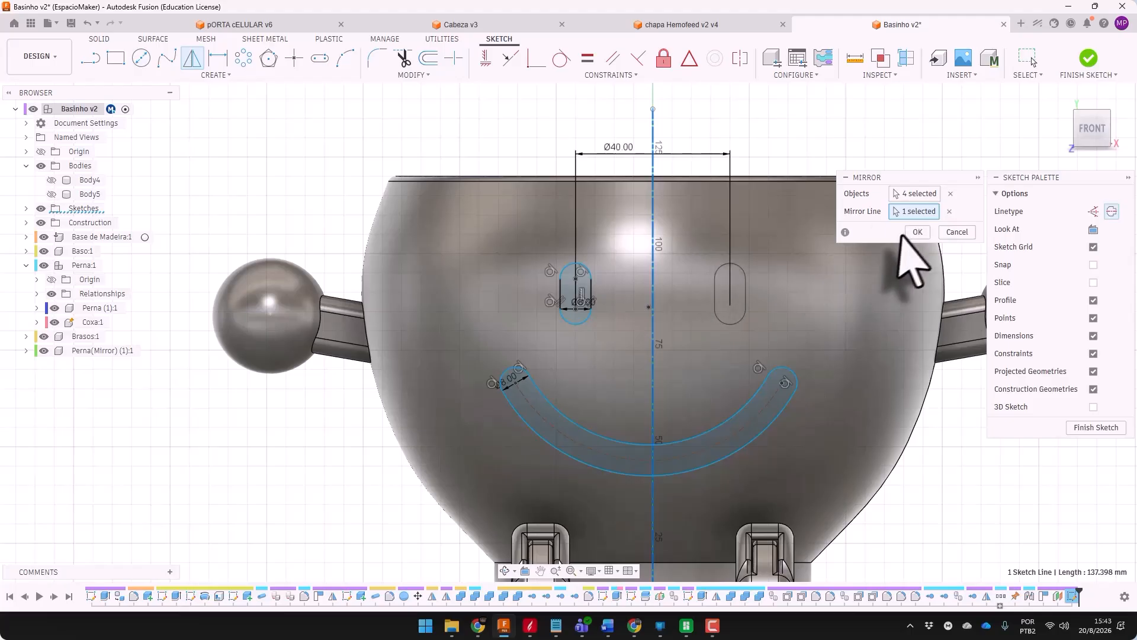
left_click(917, 231)
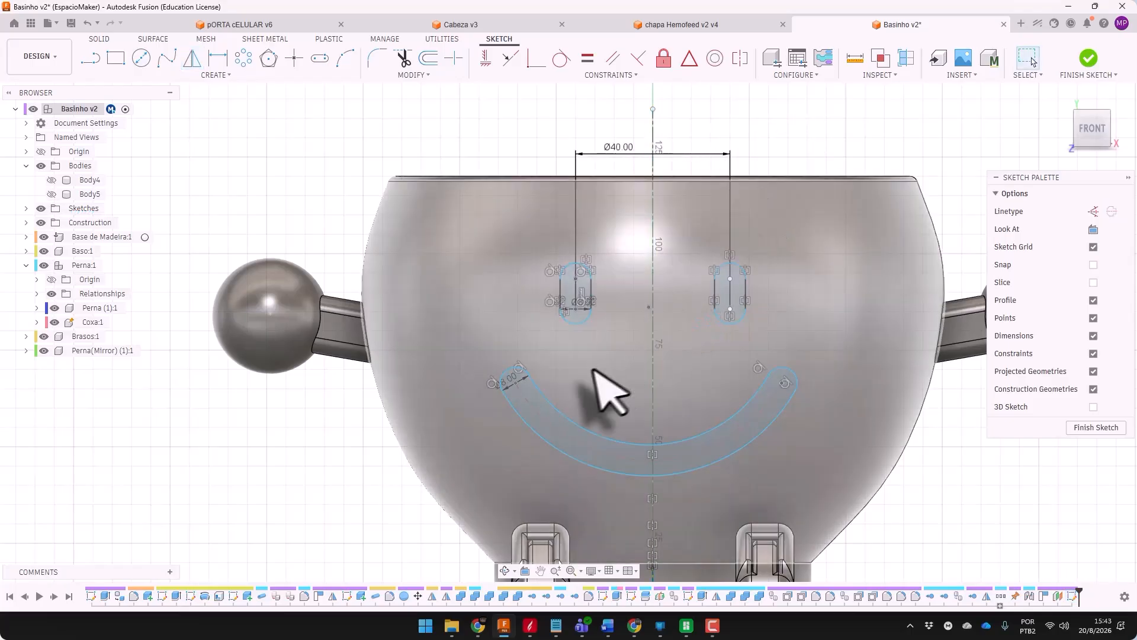
Dimension the arc slot's left end centre symmetrically about the vertical construction line as a 70 mm diameter
key("d")
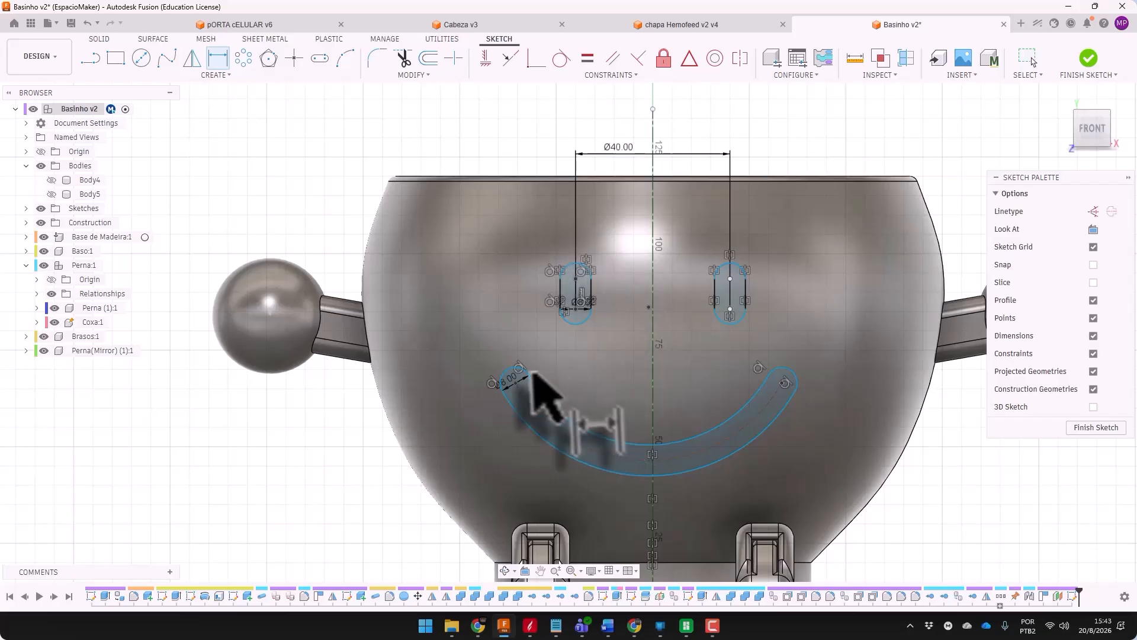
left_click(515, 383)
left_click(653, 287)
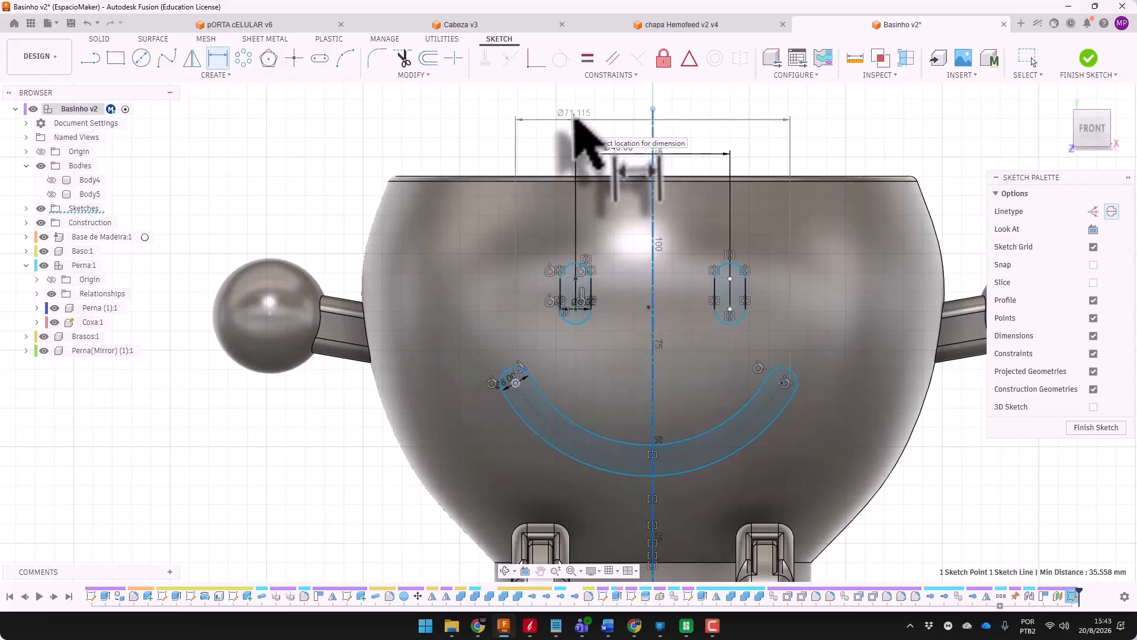
left_click(587, 122)
type("70")
key("Return")
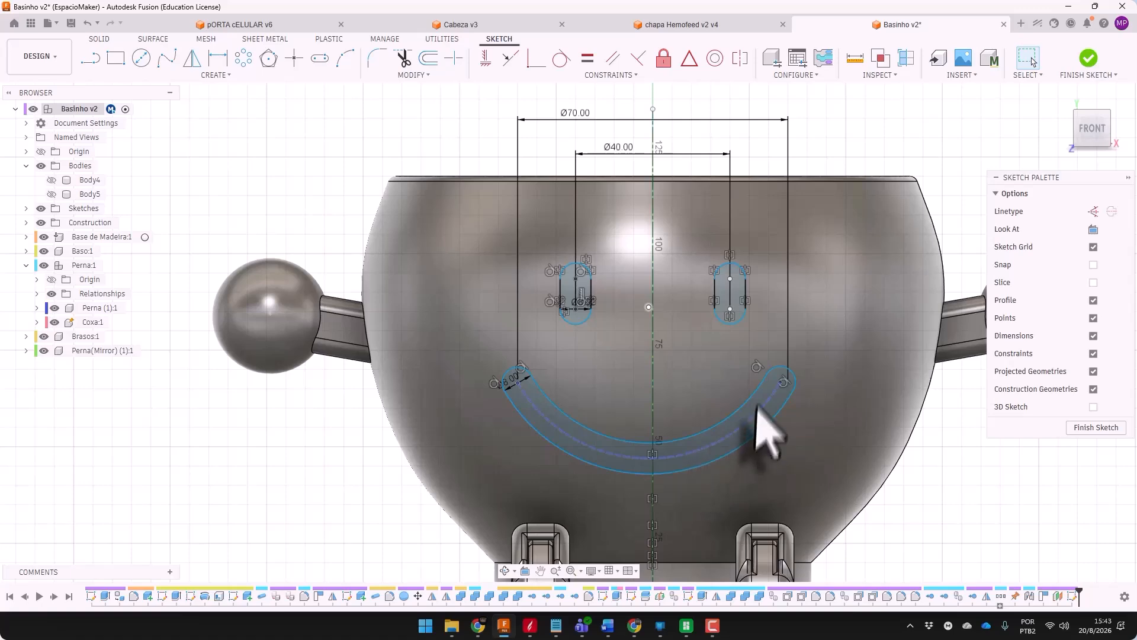
Dimension the arc slot's left end centre 53.5 mm below the pot's rim and link the right end centre to the same distance
scroll(621, 300, "down", 3)
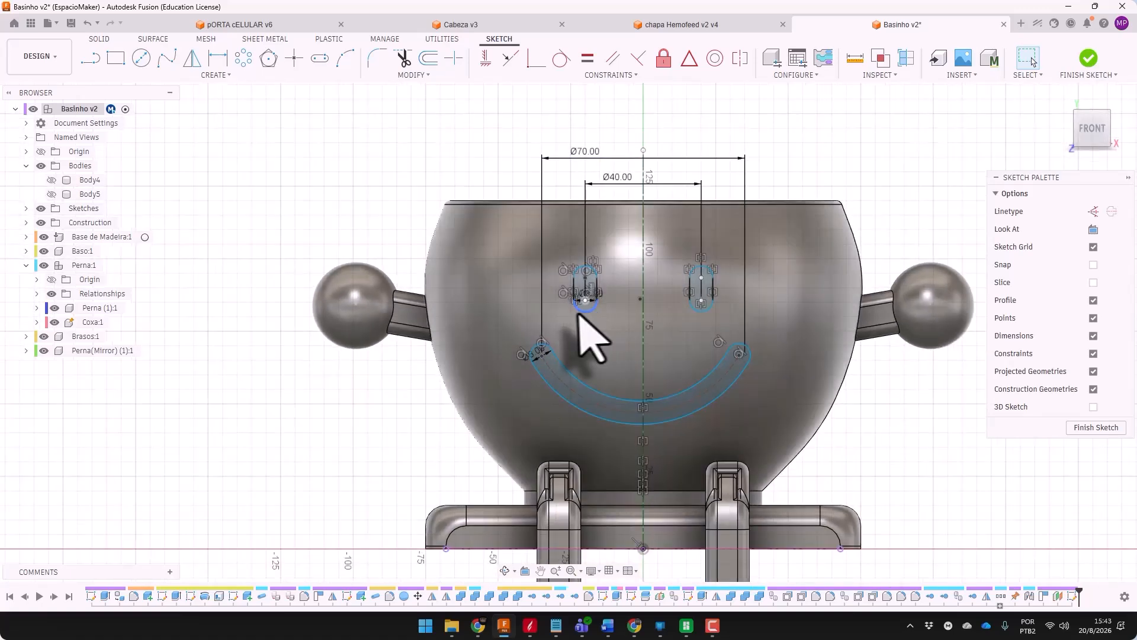
key("d")
left_click(541, 354)
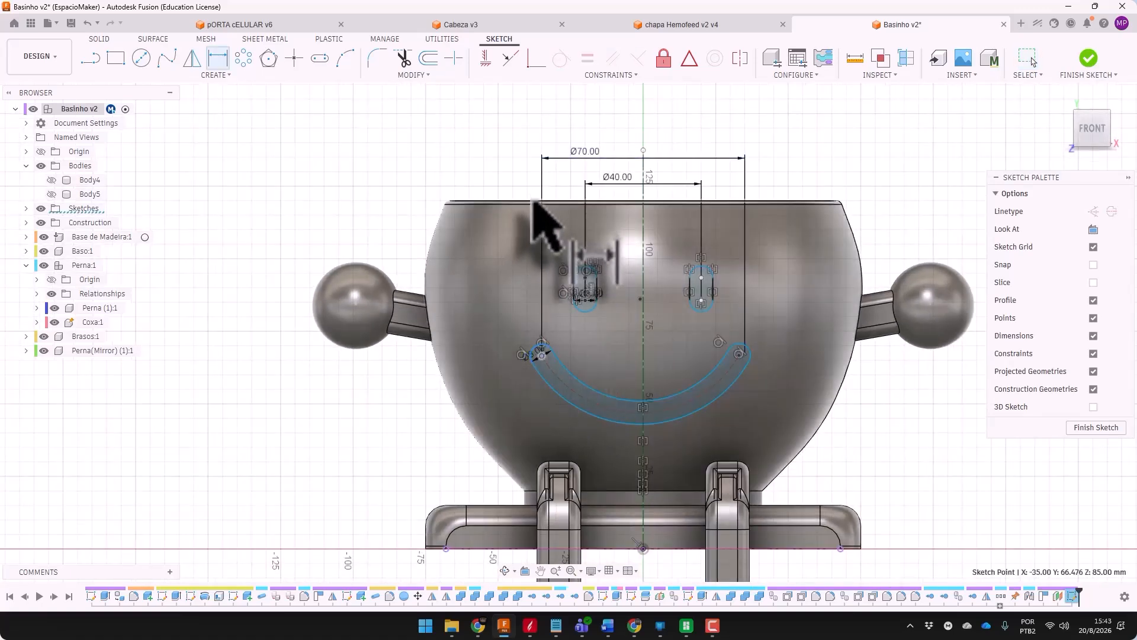
left_click(539, 202)
left_click(275, 196)
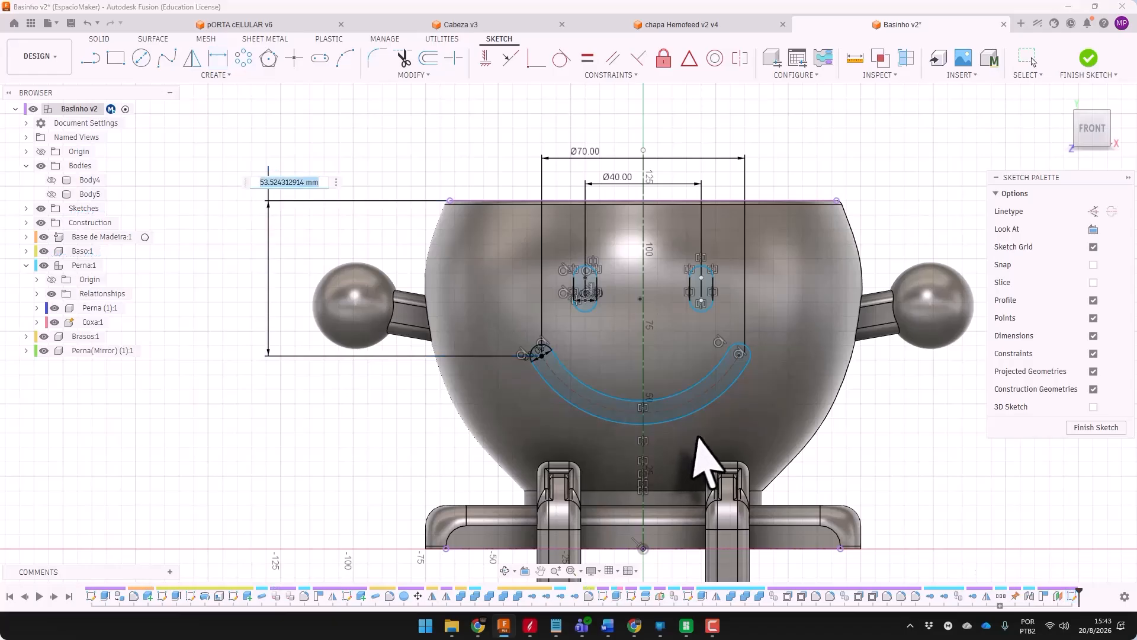
type("53,5")
key("Return")
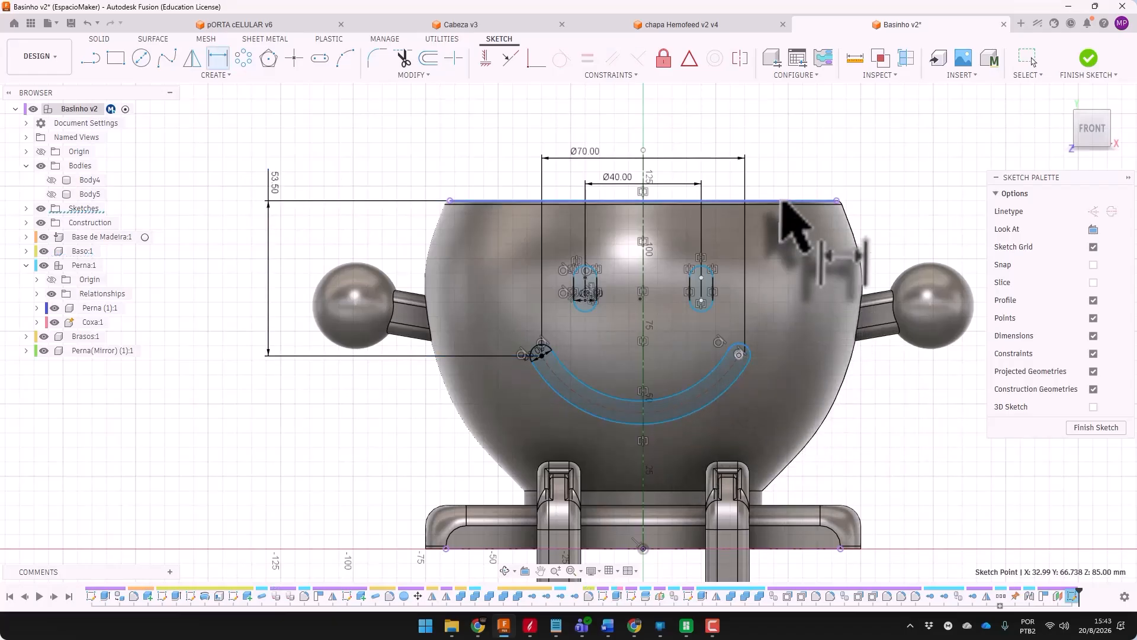
left_click(785, 202)
left_click(976, 255)
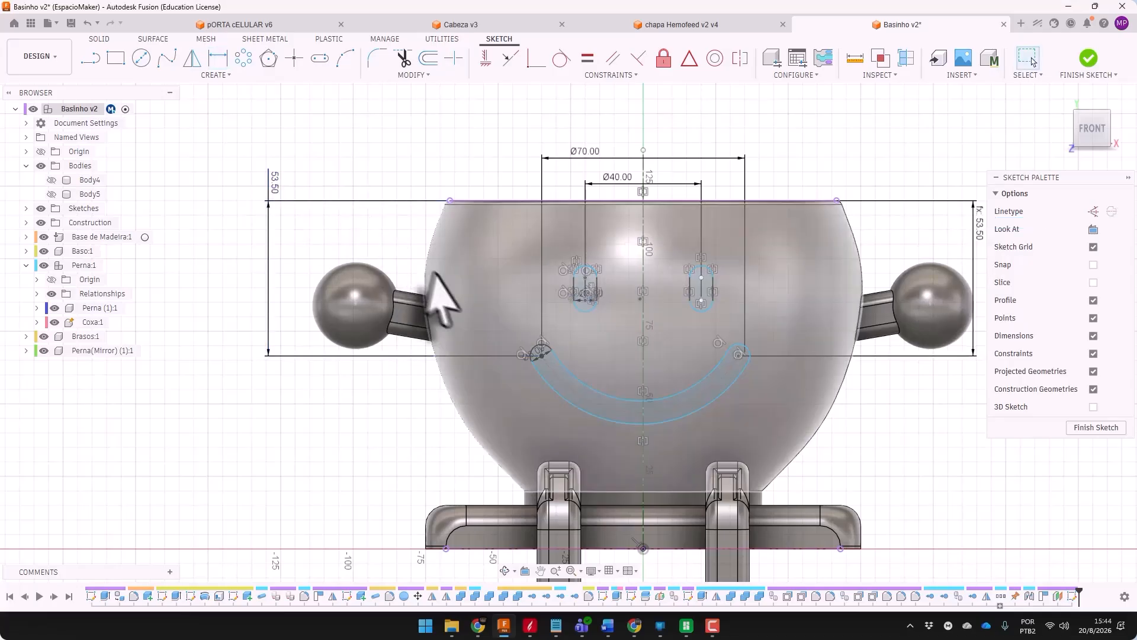
Pull the arc slot's centre curve out of shape by hand to check which end is still free to move
scroll(746, 385, "up", 2)
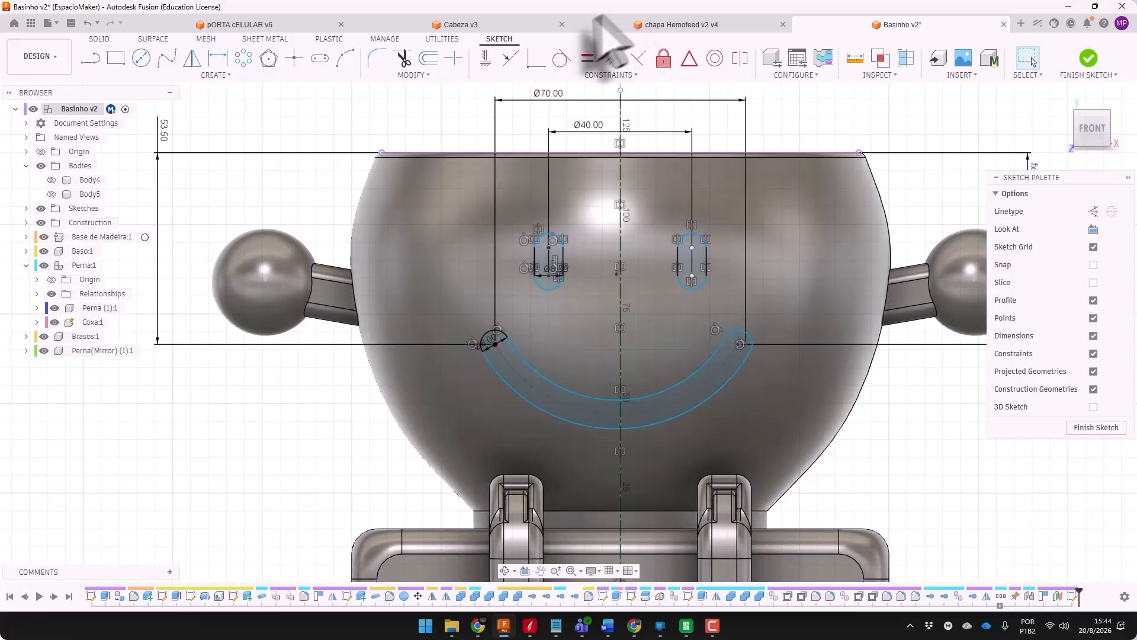
scroll(737, 370, "up", 5)
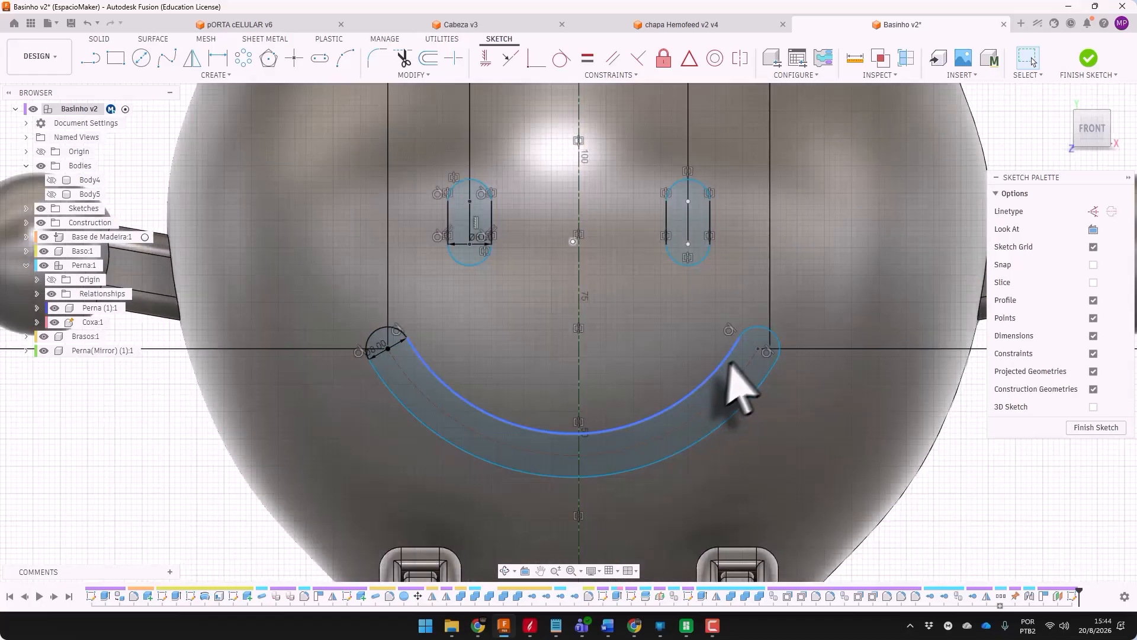
scroll(773, 332, "down", 8)
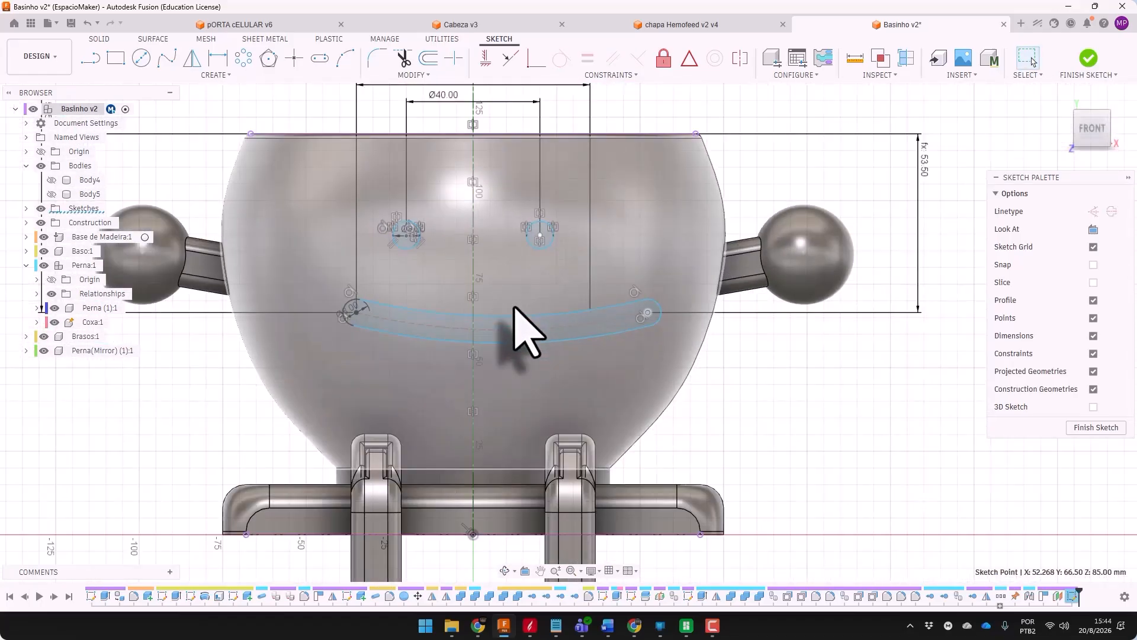
left_click_drag(522, 326, 481, 358)
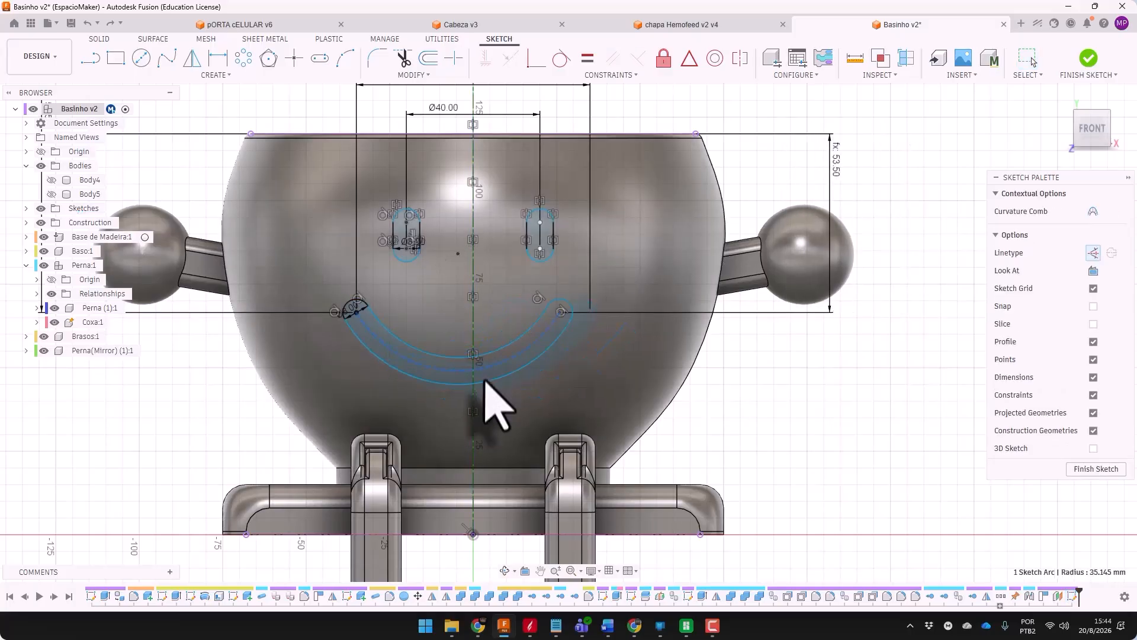
scroll(559, 309, "up", 3)
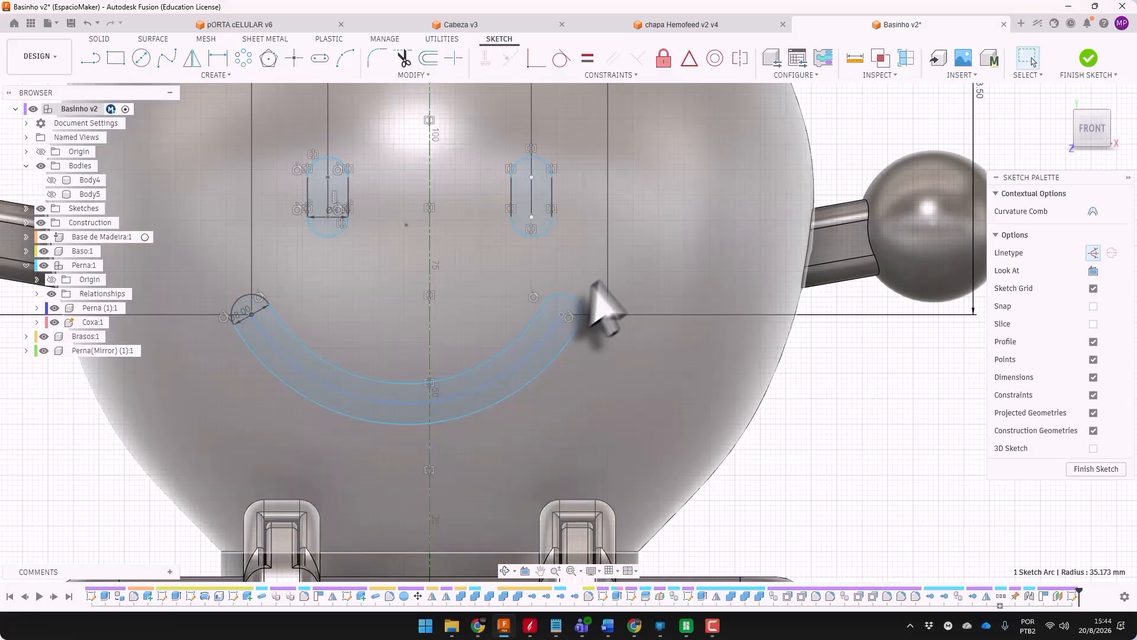
scroll(582, 335, "down", 3)
Dimension the arc slot's right end centre symmetrically about the construction line, linking it to the left end's 70 mm dimension (d71)
key("d")
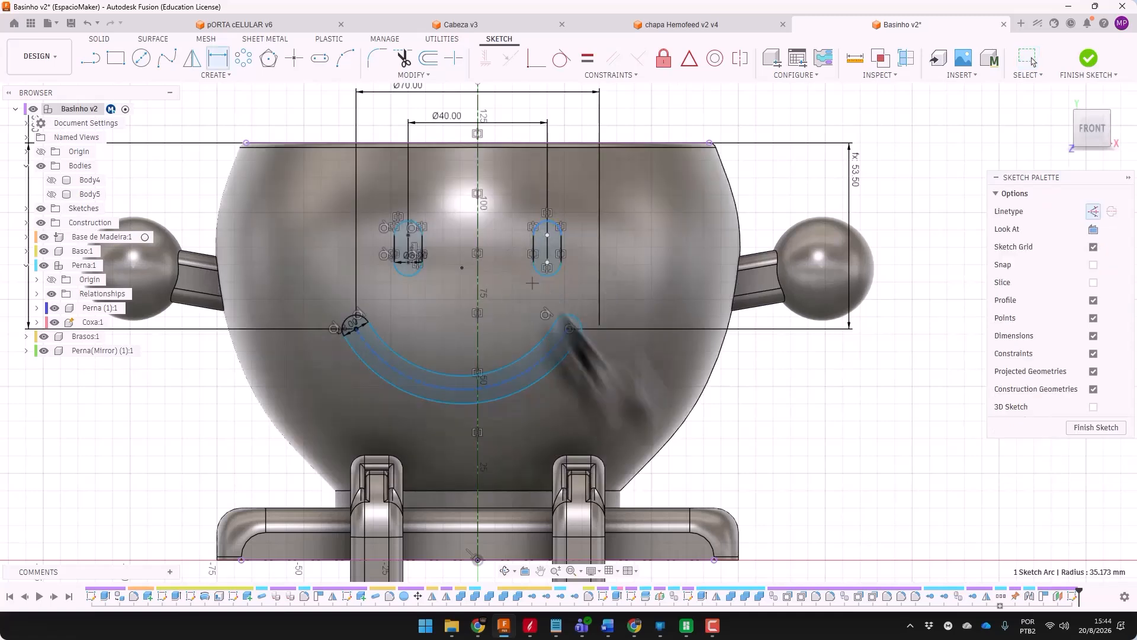
left_click(569, 327)
key("Escape")
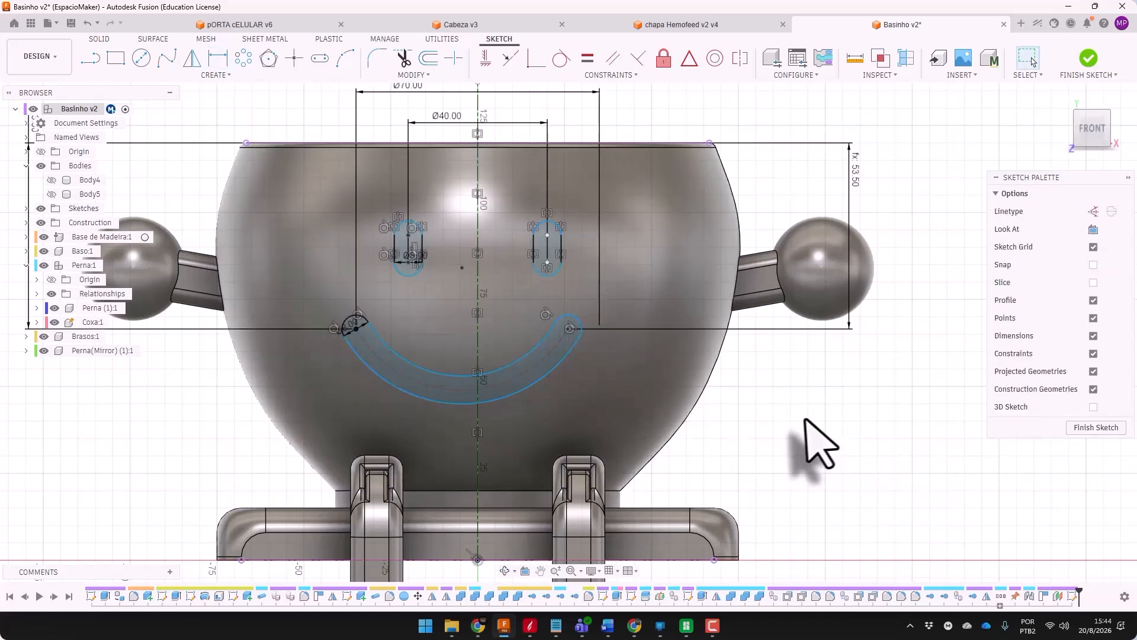
key("d")
left_click(568, 327)
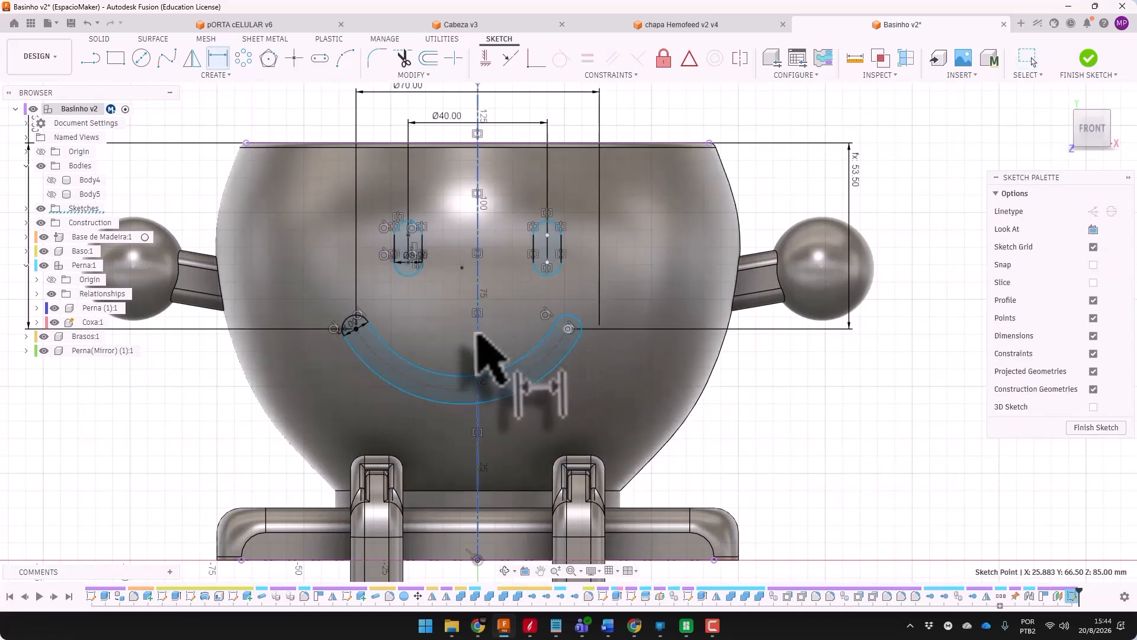
left_click(478, 338)
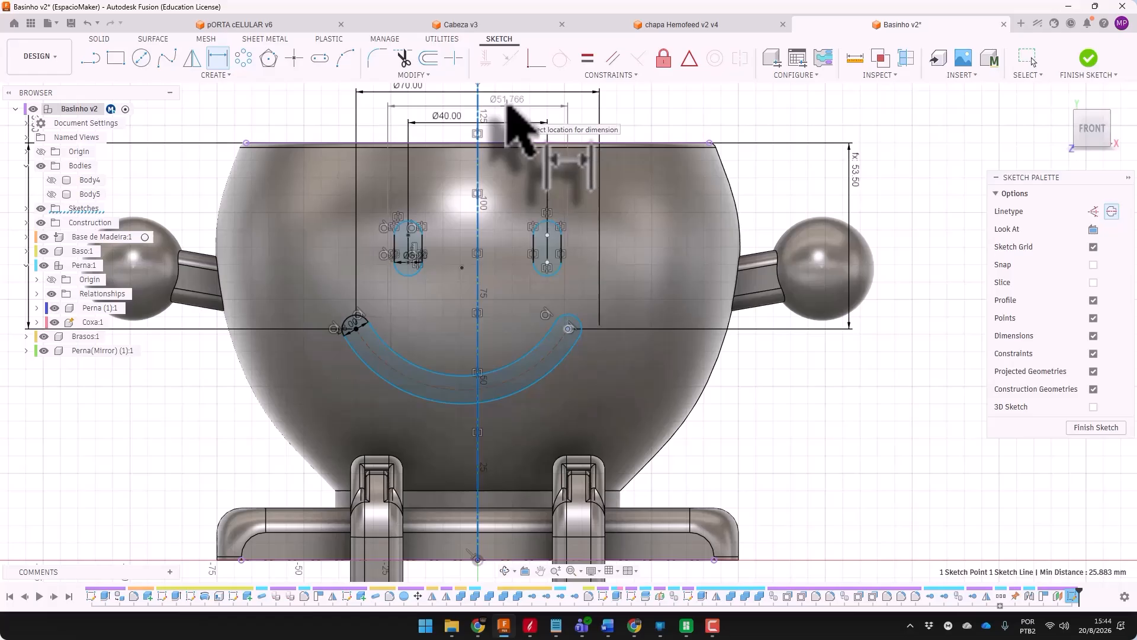
left_click(508, 105)
scroll(521, 409, "down", 2)
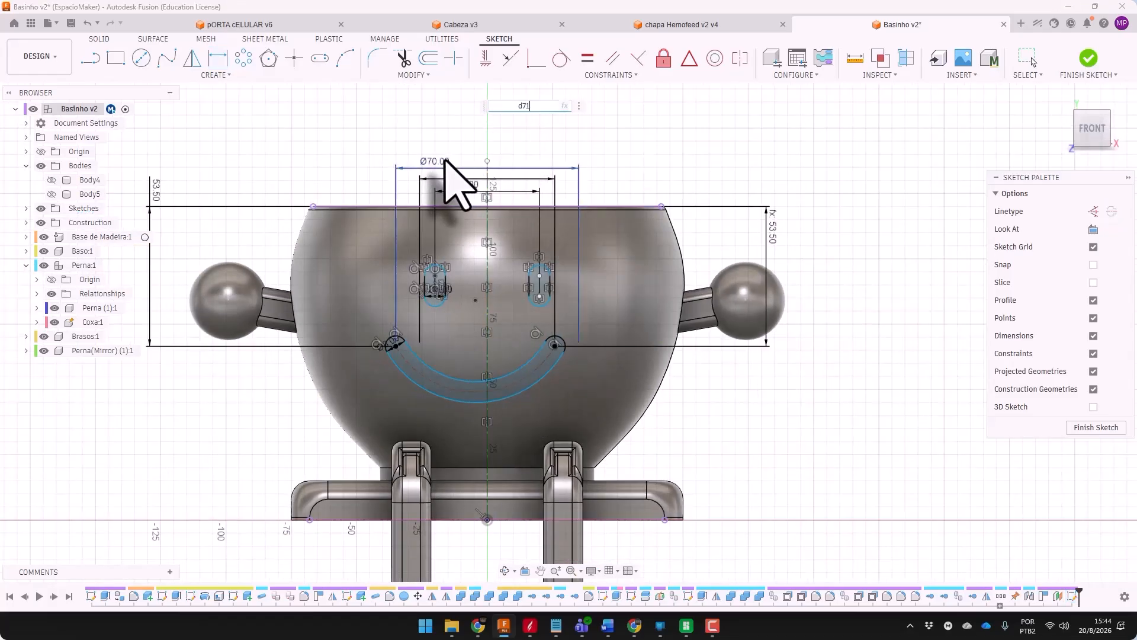
type("d71")
key("Return")
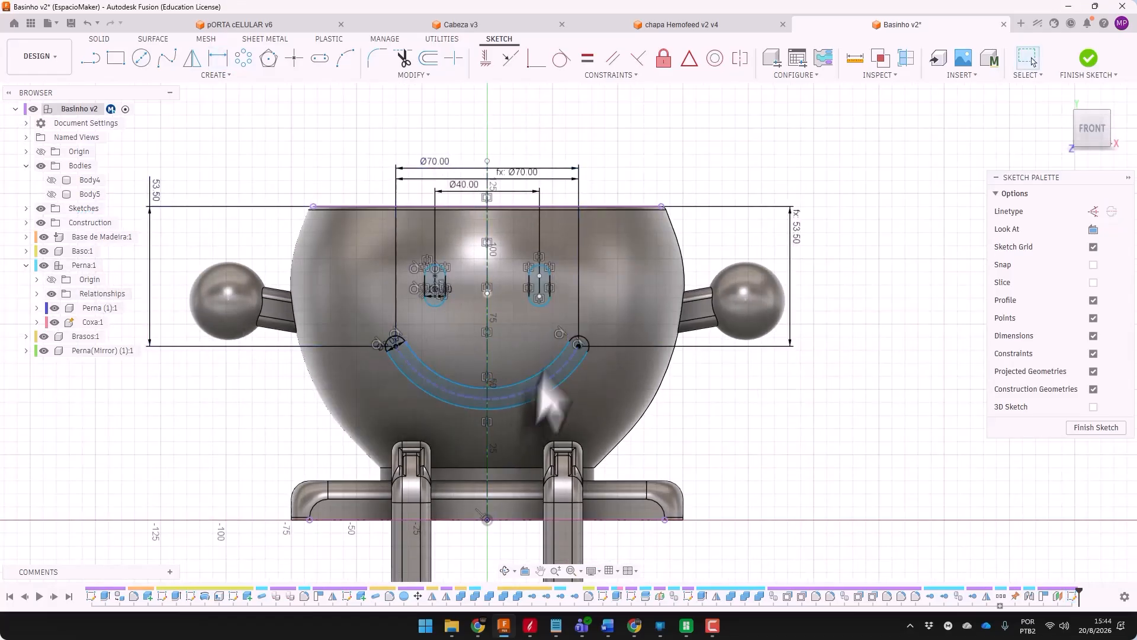
Finish the face sketch and orbit to a perspective view of the sketch in front of the pot
middle_click_drag(545, 254, 457, 267, "shift")
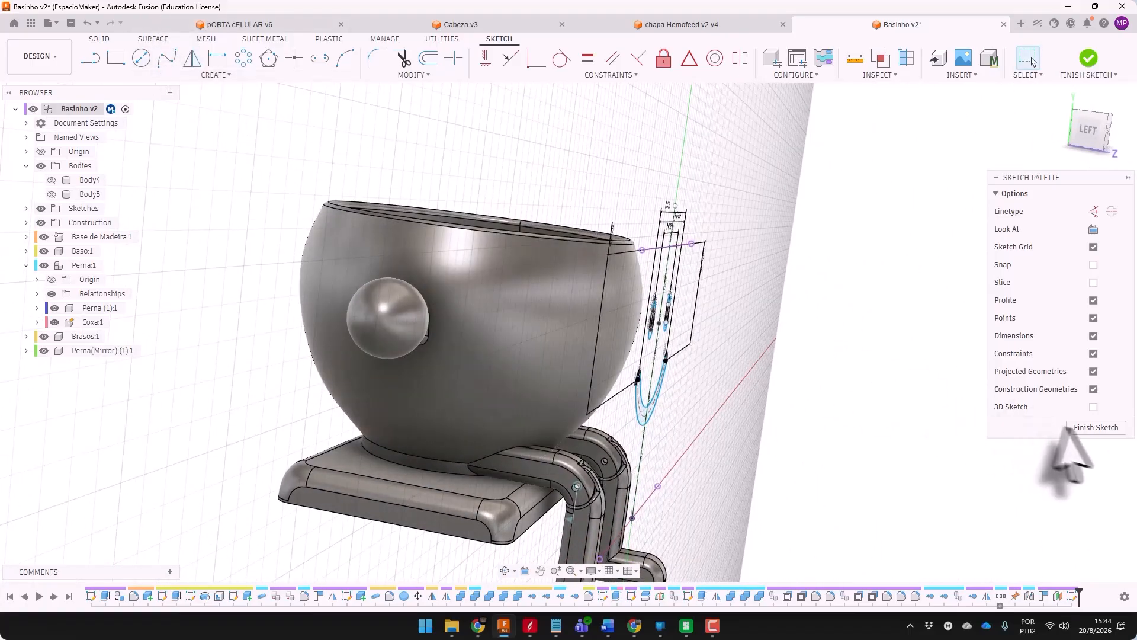
left_click(1071, 428)
mouse_move(787, 304)
middle_mouse_down("shift")
mouse_move(762, 266)
mouse_move(589, 386)
middle_mouse_up("shift")
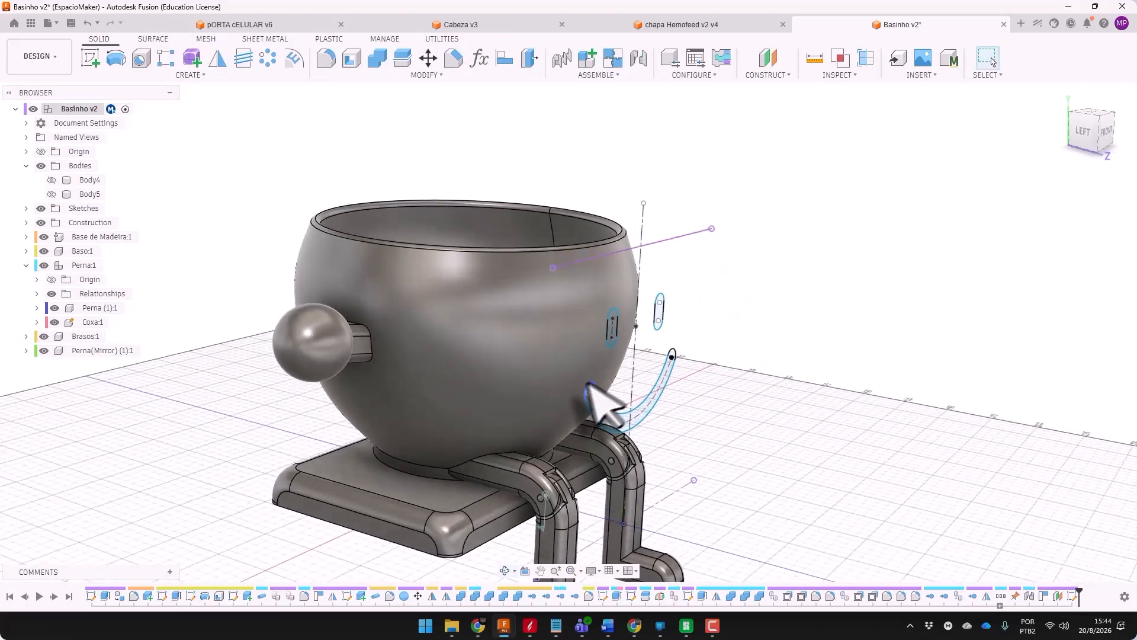
Start an Emboss of the two eye slots and both parts of the smile profile onto the pot's outer face
left_click(190, 75)
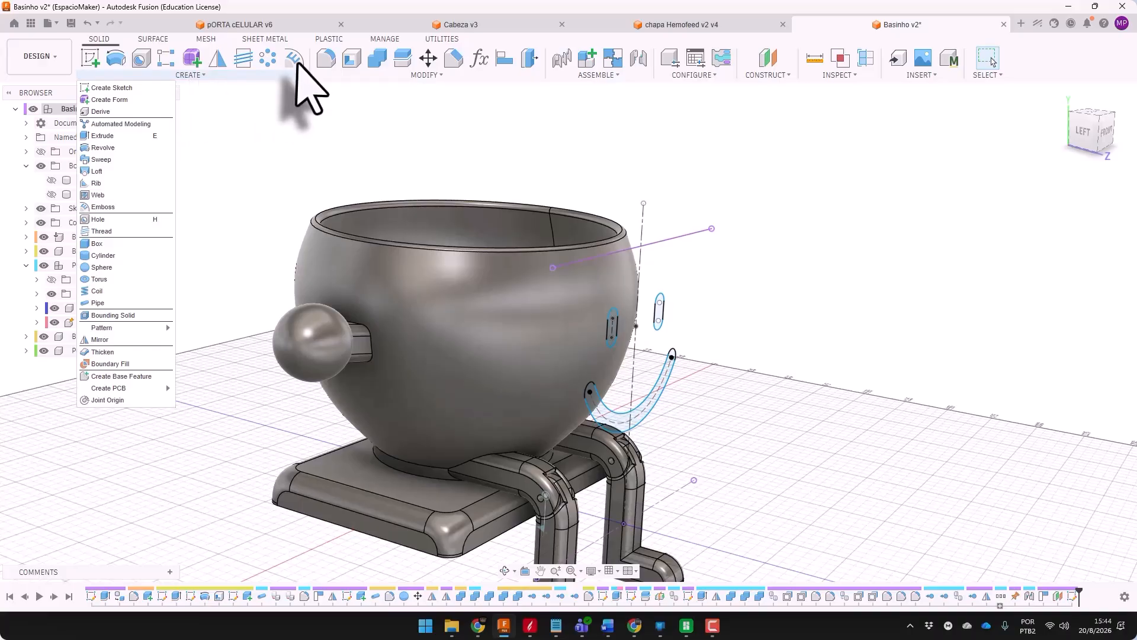
left_click(101, 207)
scroll(602, 318, "up", 5)
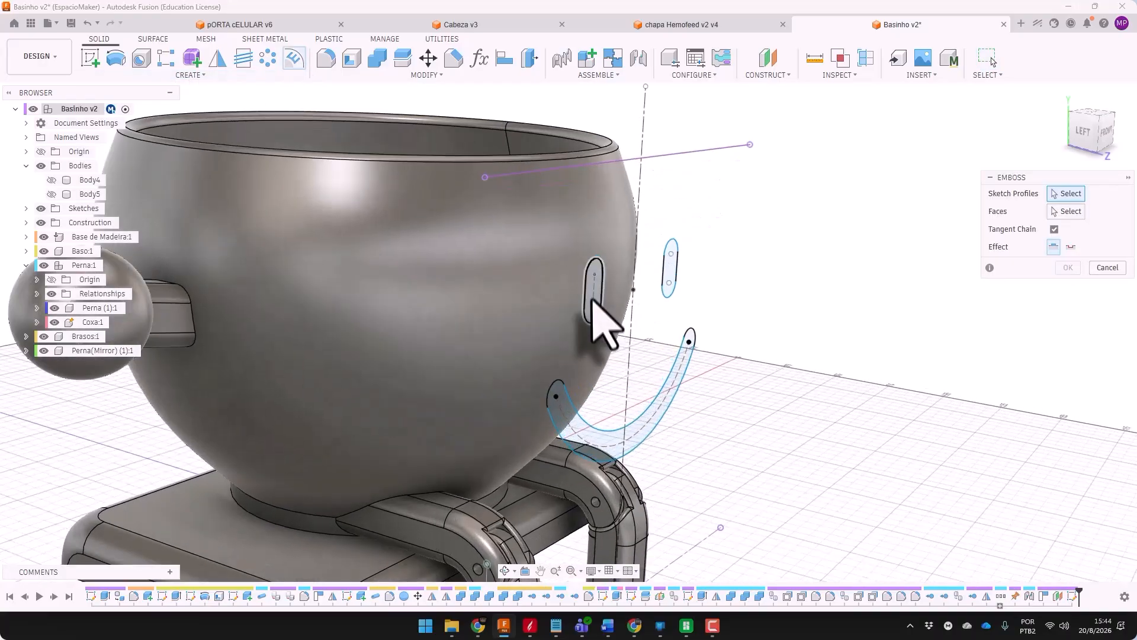
left_click(594, 290)
left_click(679, 276)
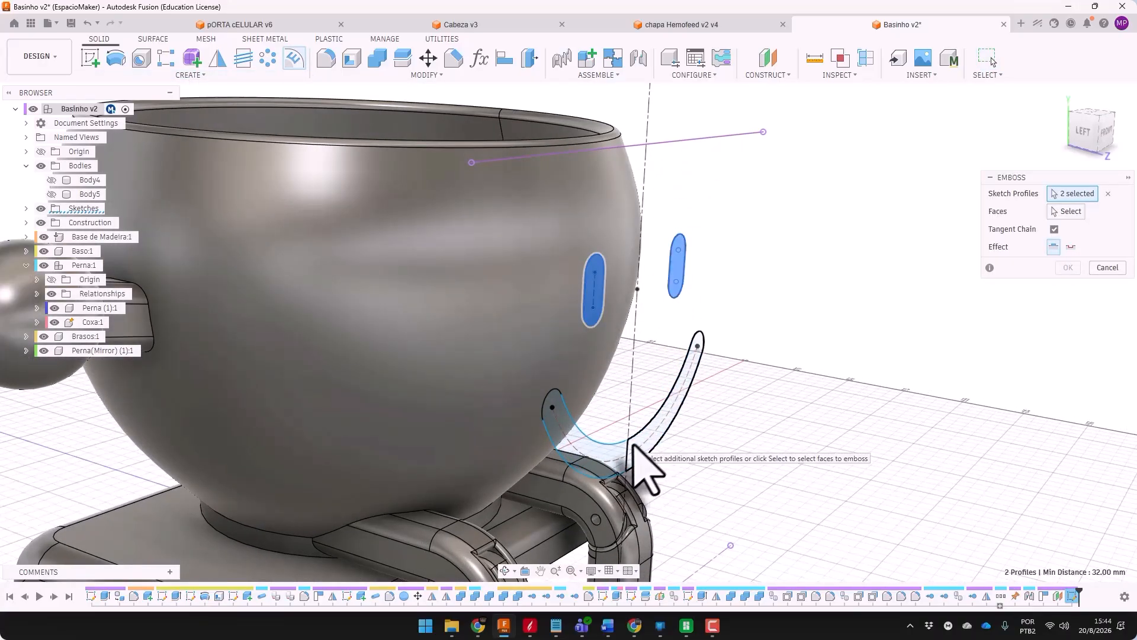
left_click(634, 446)
left_click(571, 456)
left_click(1067, 211)
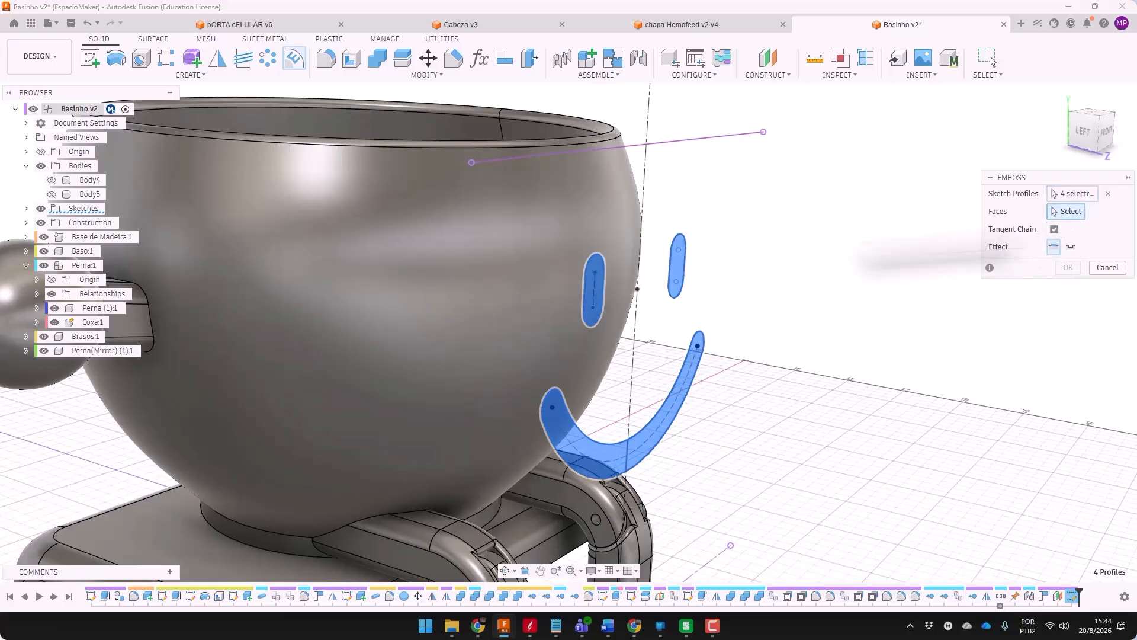
left_click(569, 284)
Set the face features to a Deboss effect with a depth of 0.5 mm and complete the Emboss
middle_click_drag(690, 285, 1013, 420, "shift")
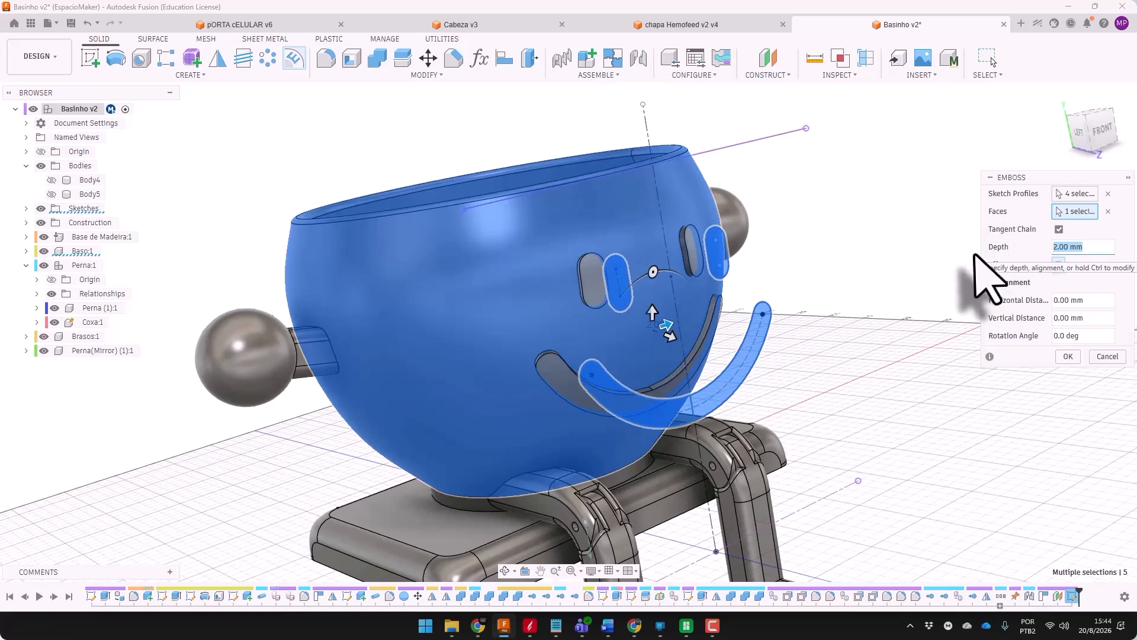
type("1")
left_click(1075, 264)
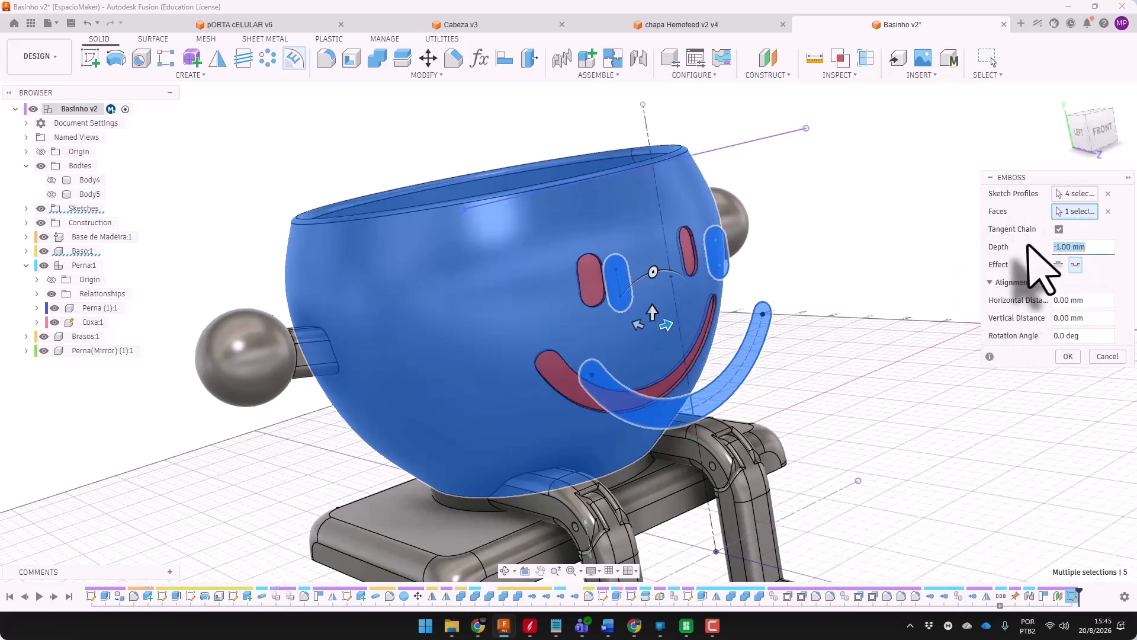
type("0,5")
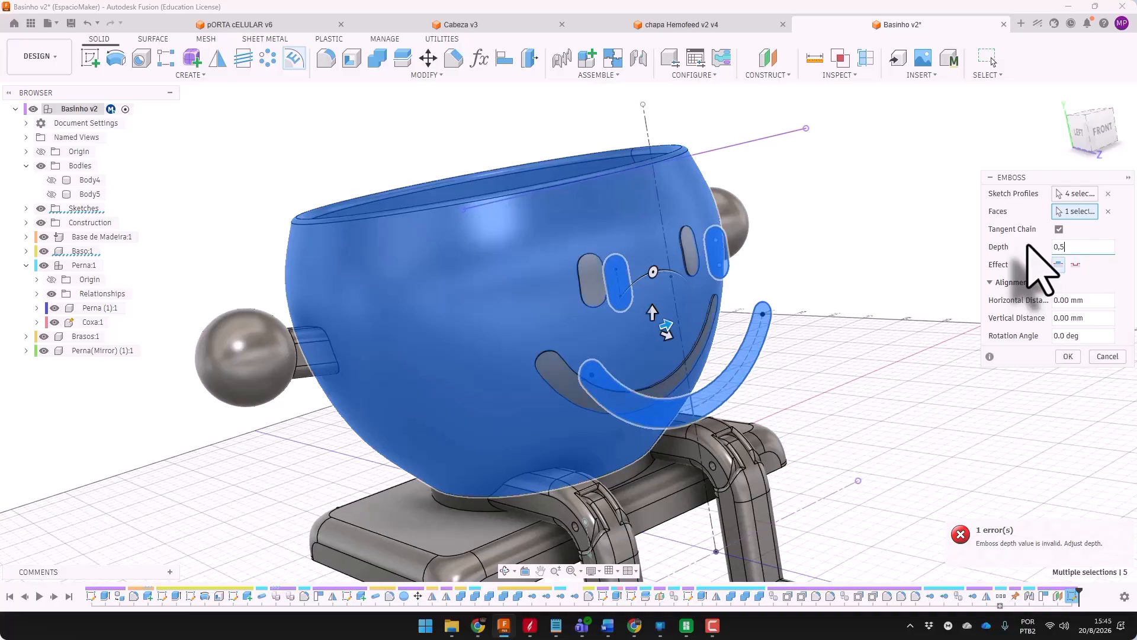
left_click(1081, 265)
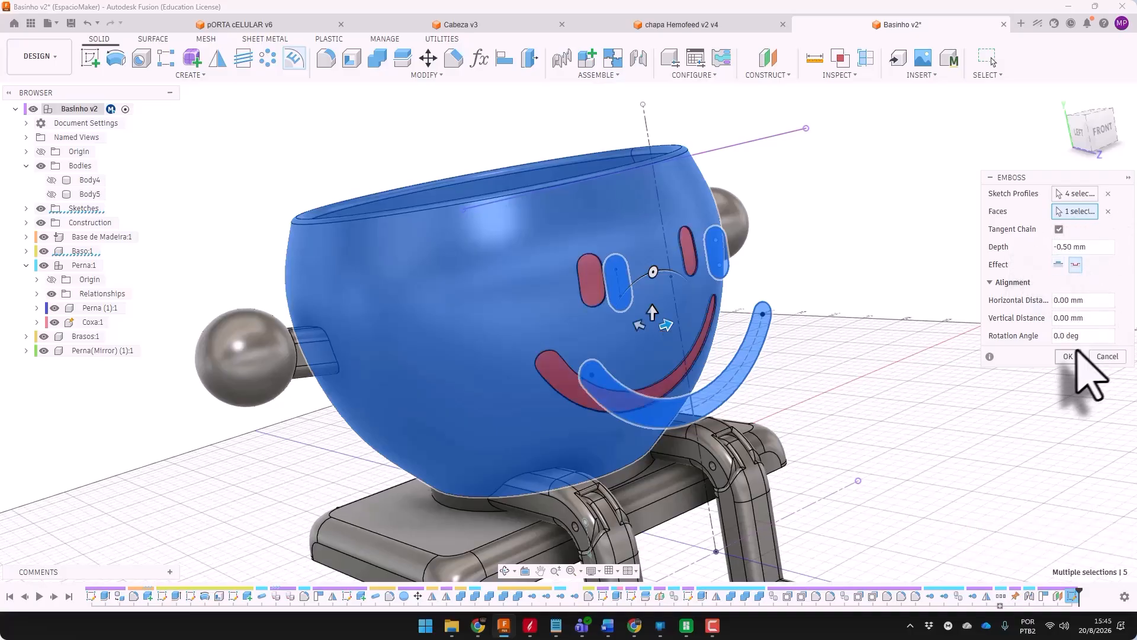
middle_click_drag(825, 355, 533, 228, "shift")
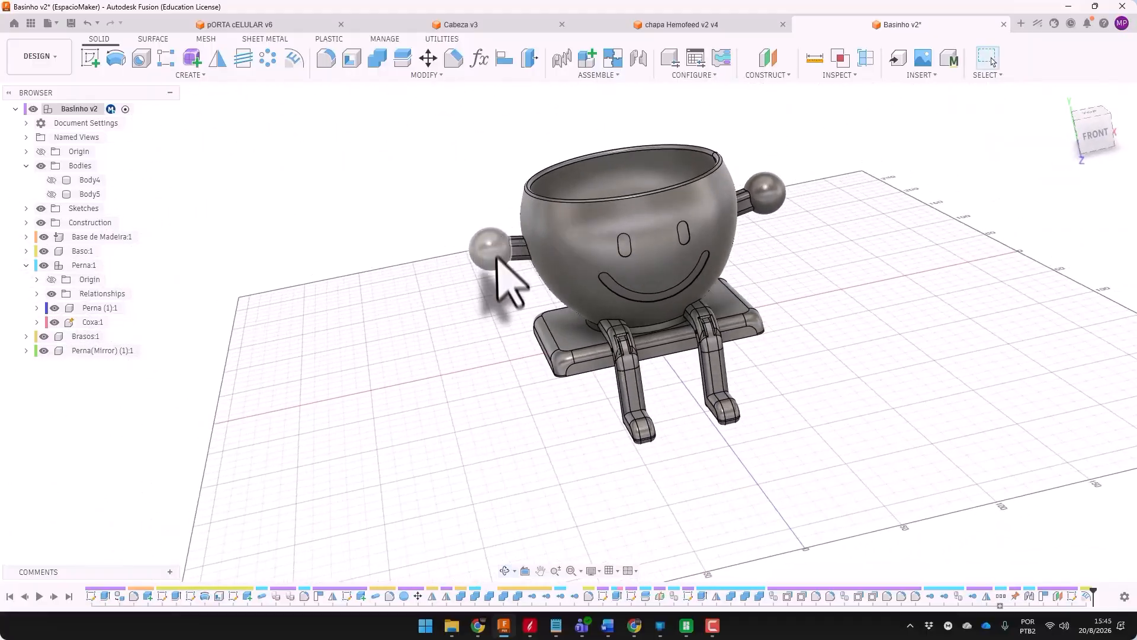
Create a sketch on the front origin plane and draw a vertical construction line about 250 mm long up from the origin
left_click(1094, 135)
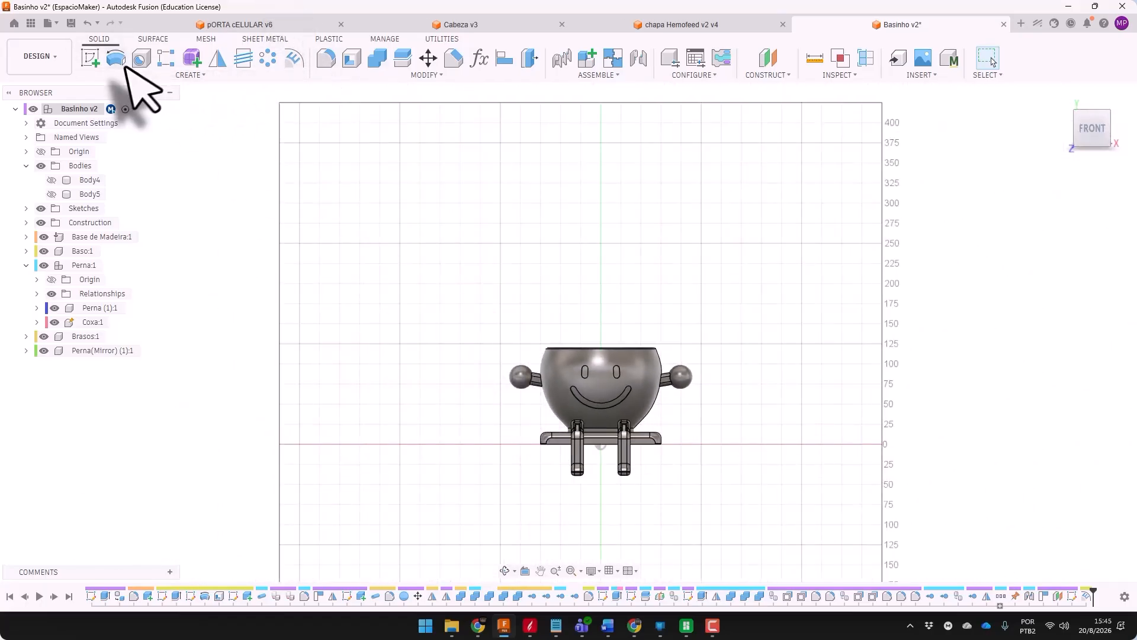
left_click(89, 59)
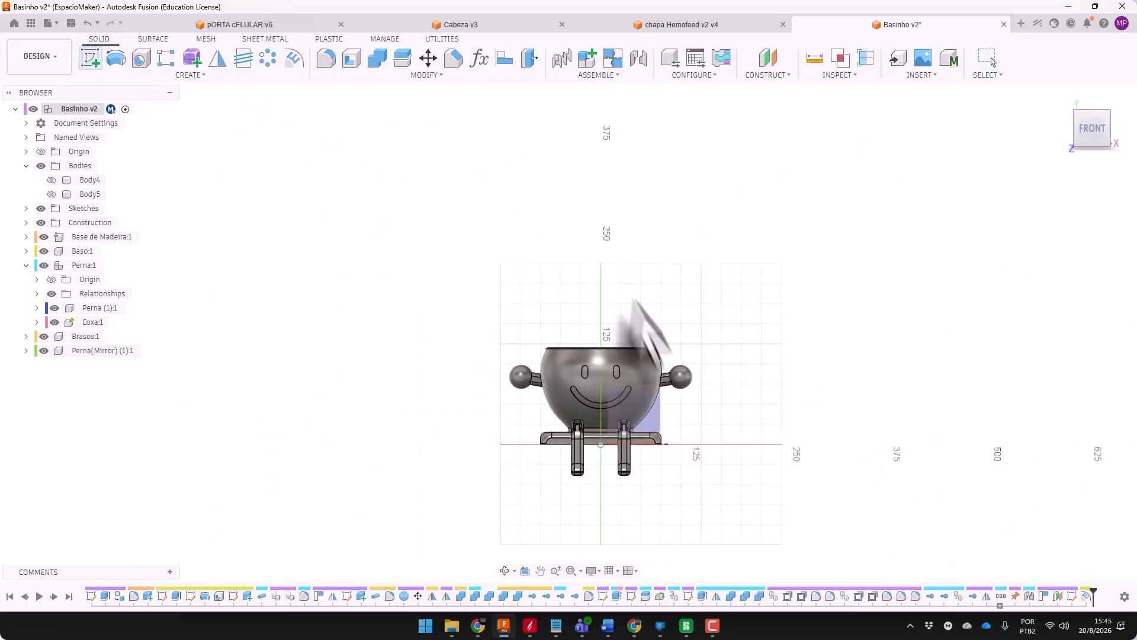
scroll(652, 407, "down", 2)
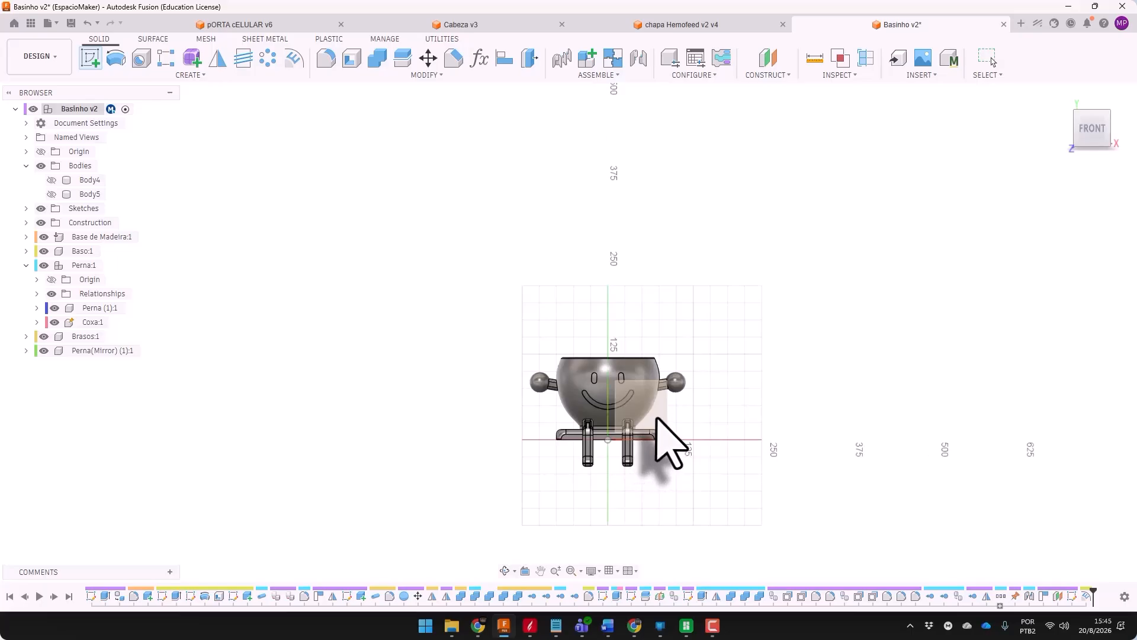
left_click(664, 437)
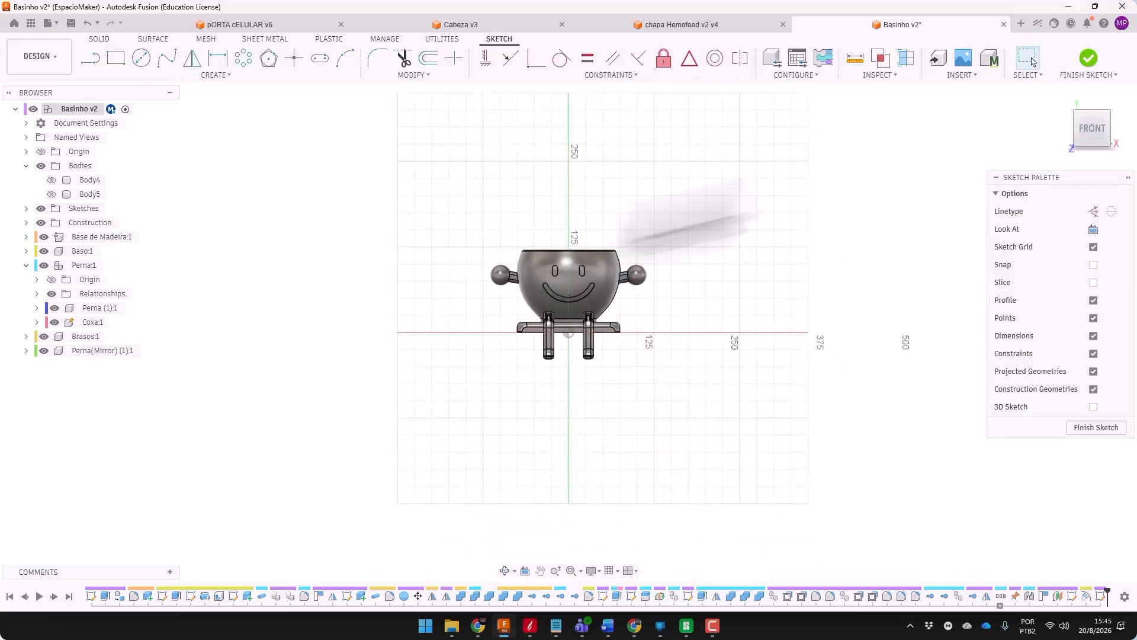
scroll(498, 266, "up", 2)
left_click(90, 58)
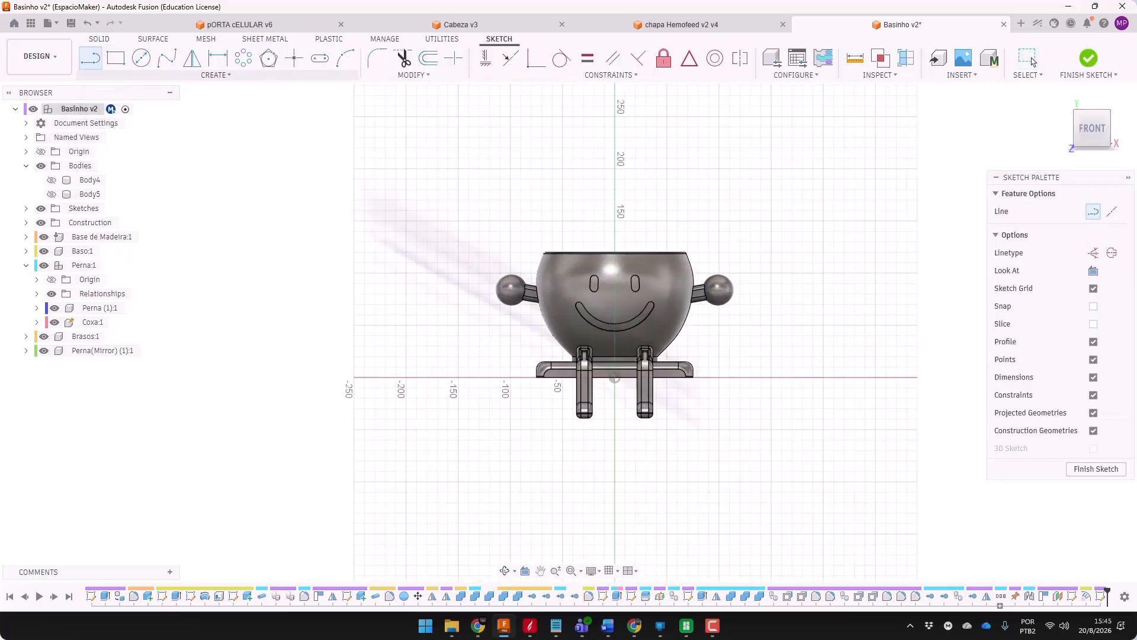
left_click(1095, 253)
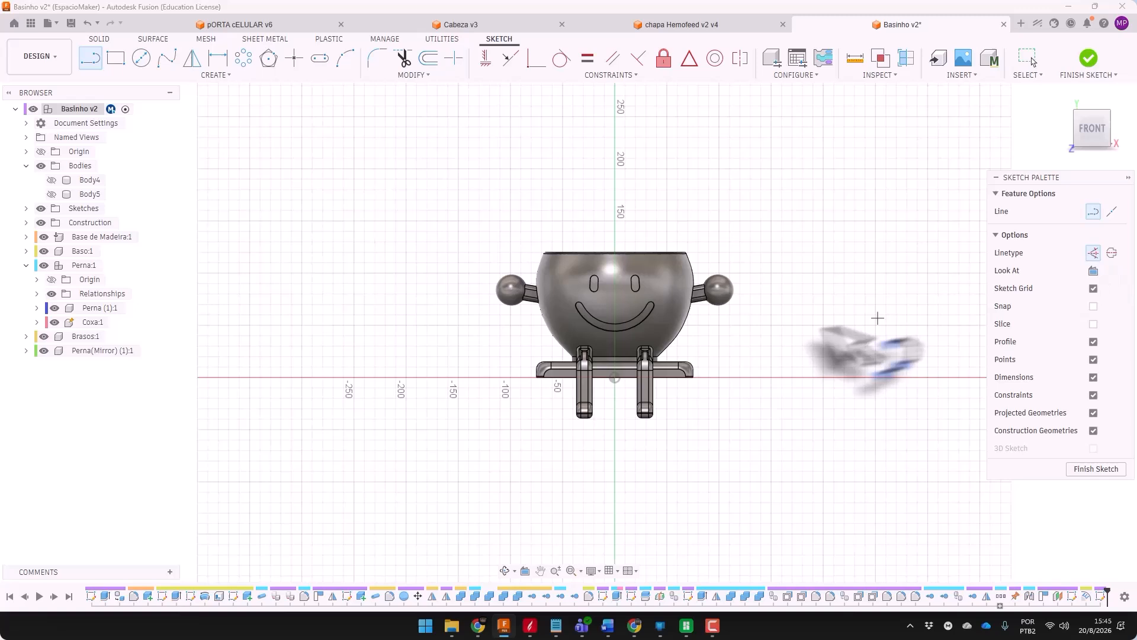
left_click(615, 378)
left_click(614, 111)
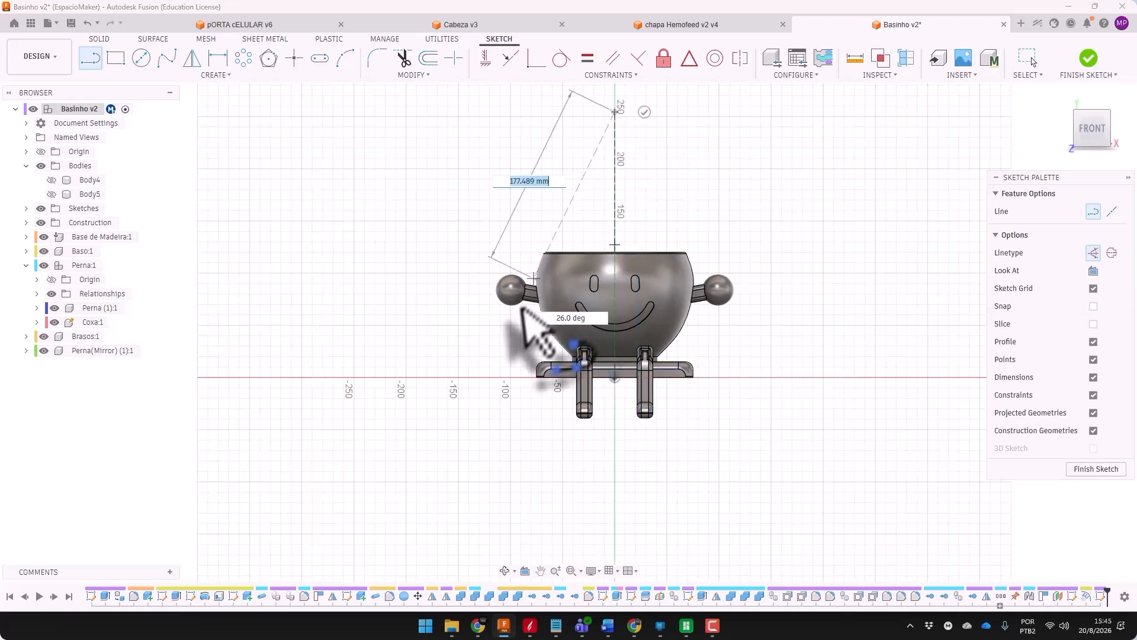
Draw a slanted line about 243 mm long from the construction line's top end past the left hand, and make it a regular line
left_click(485, 327)
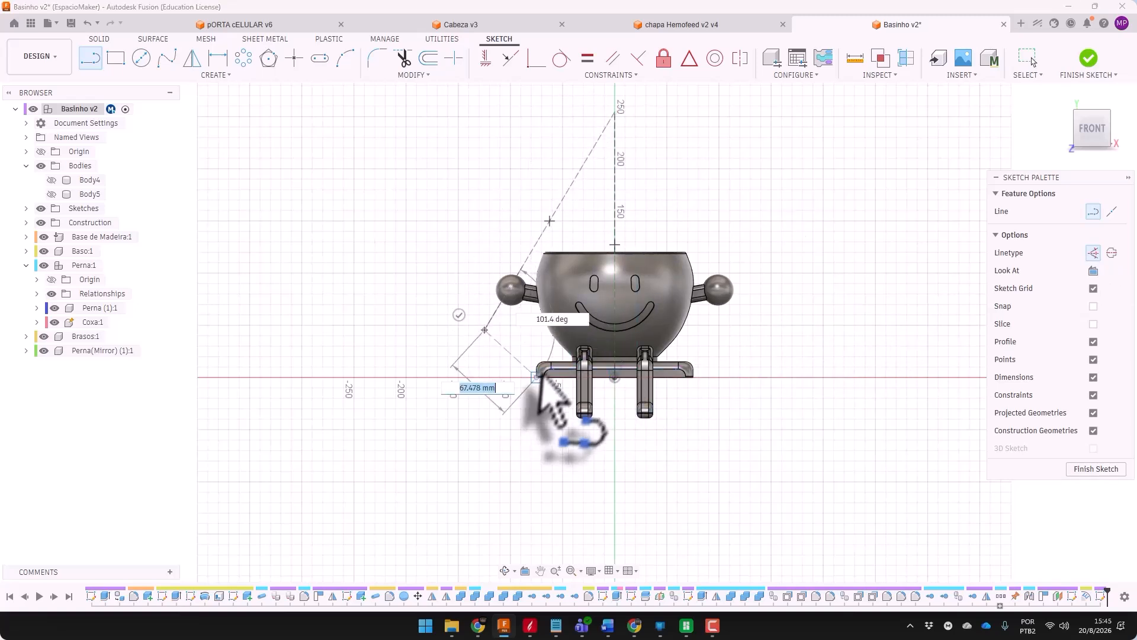
left_click(459, 321)
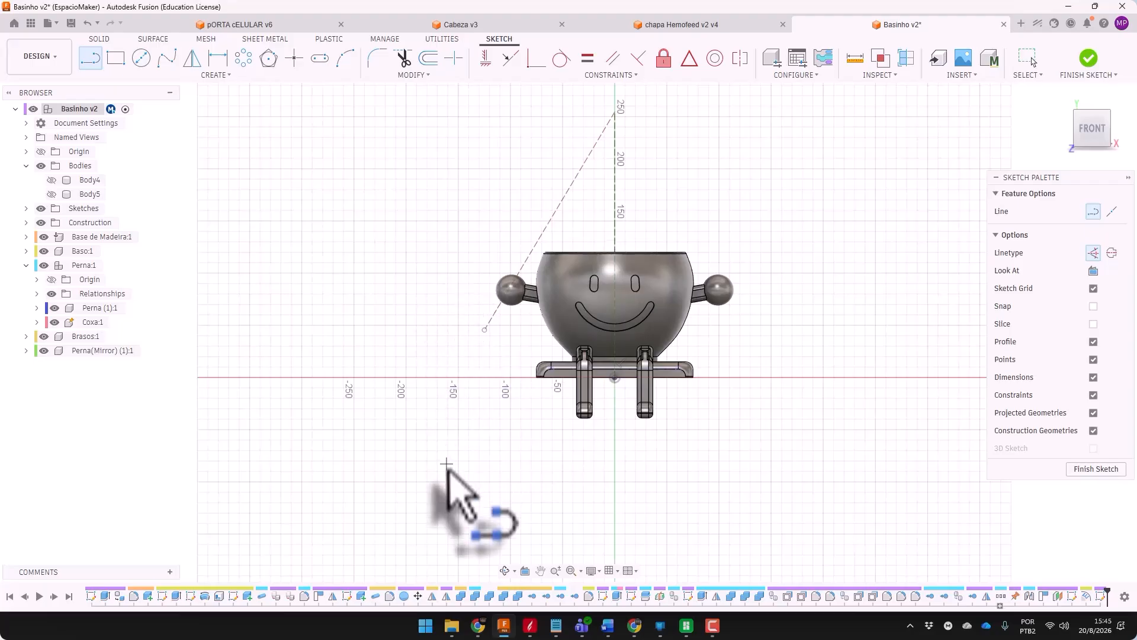
scroll(477, 509, "down", 4)
scroll(540, 298, "up", 4)
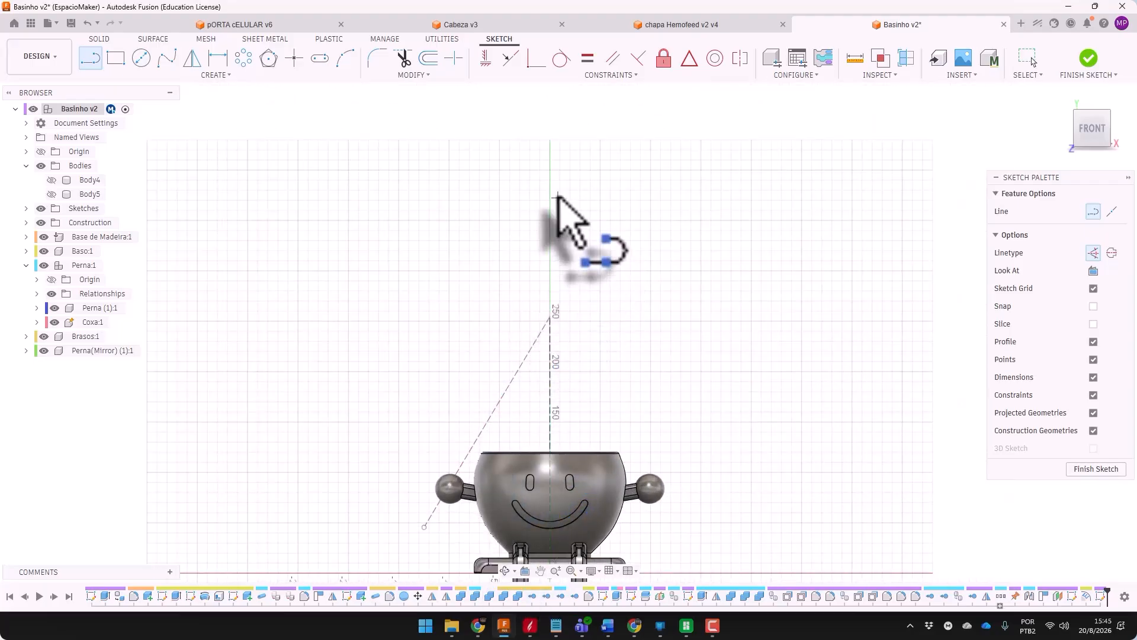
scroll(554, 293, "down", 2)
key("Escape")
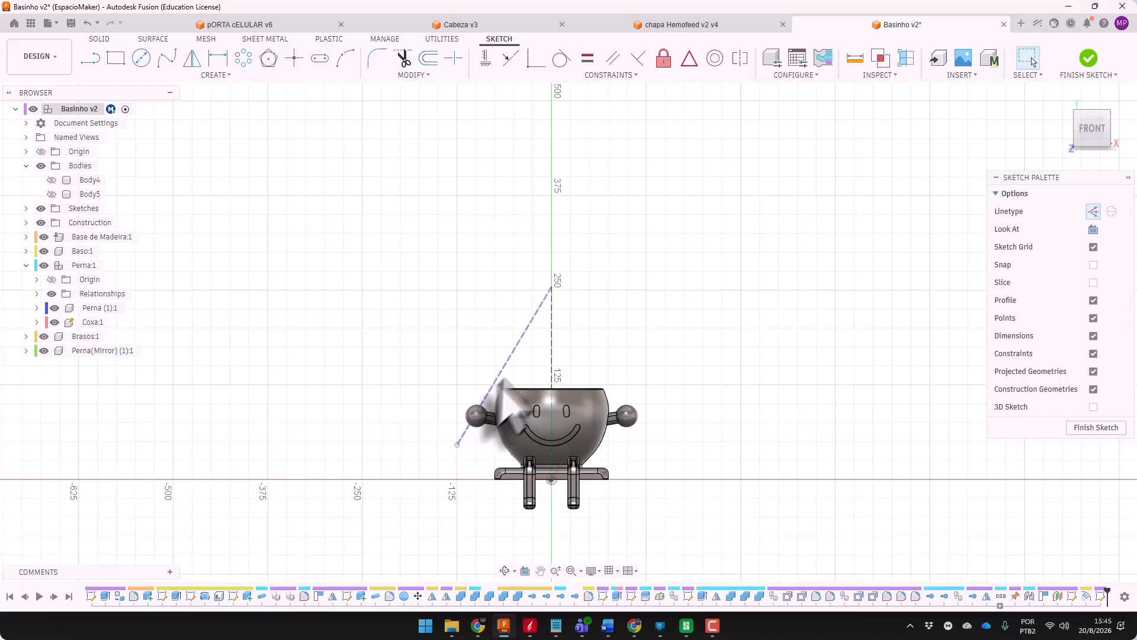
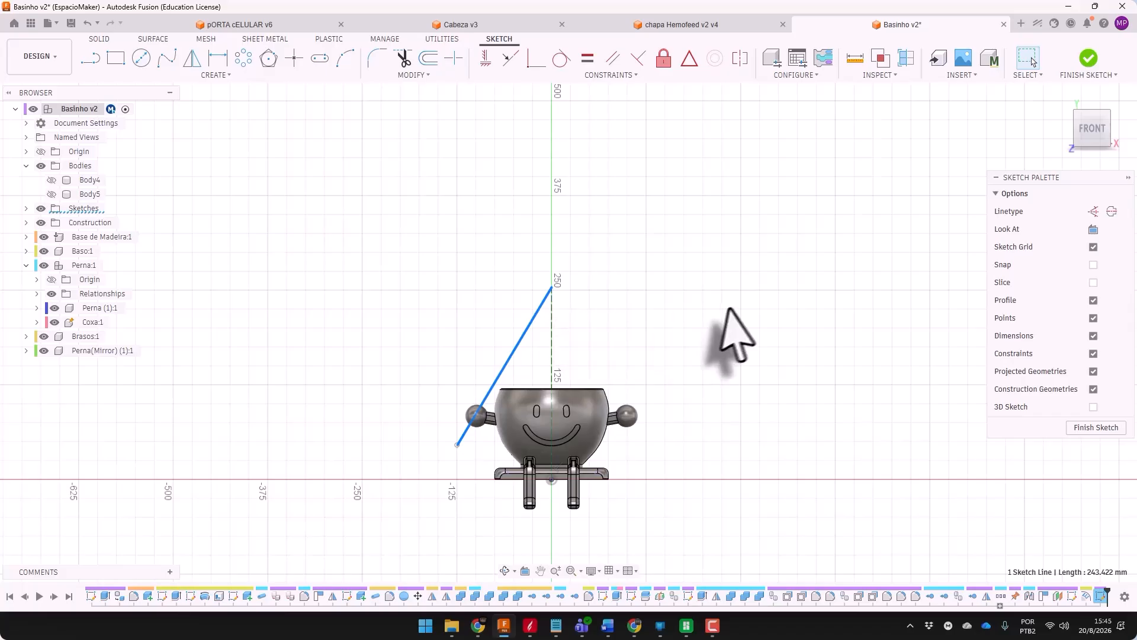
Dimension the vertical construction line's length as 300 mm
key("d")
left_click(552, 327)
left_click(706, 355)
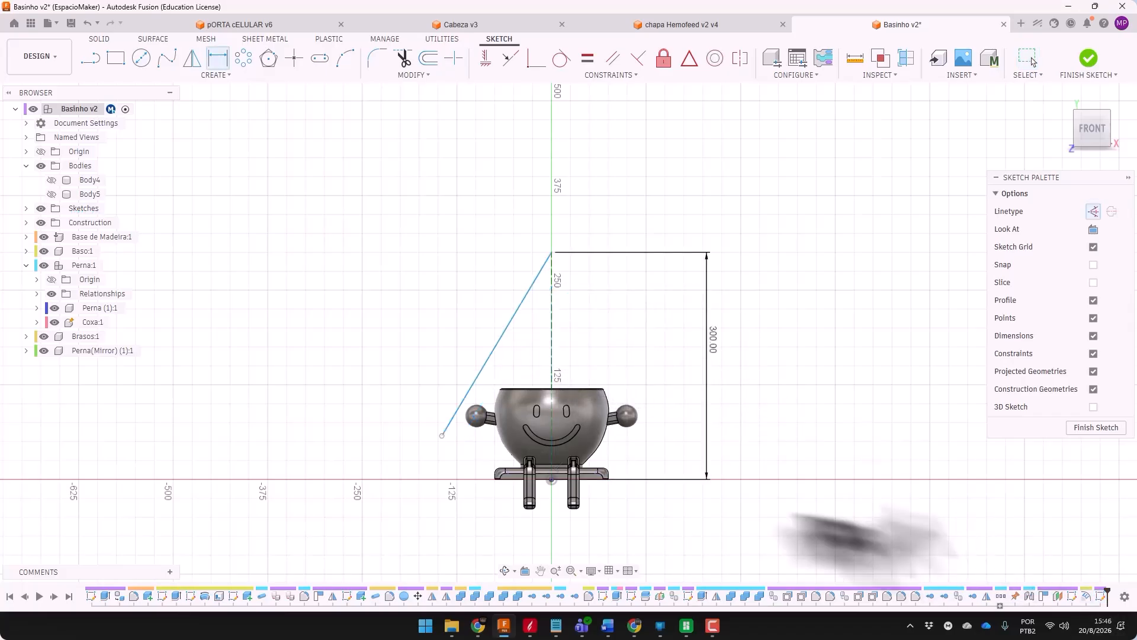
Pull the slanted line's lower end to about 117 mm from the vertical axis and set the angle between both lines to 25°
scroll(474, 382, "up", 4)
left_click_drag(410, 489, 442, 502)
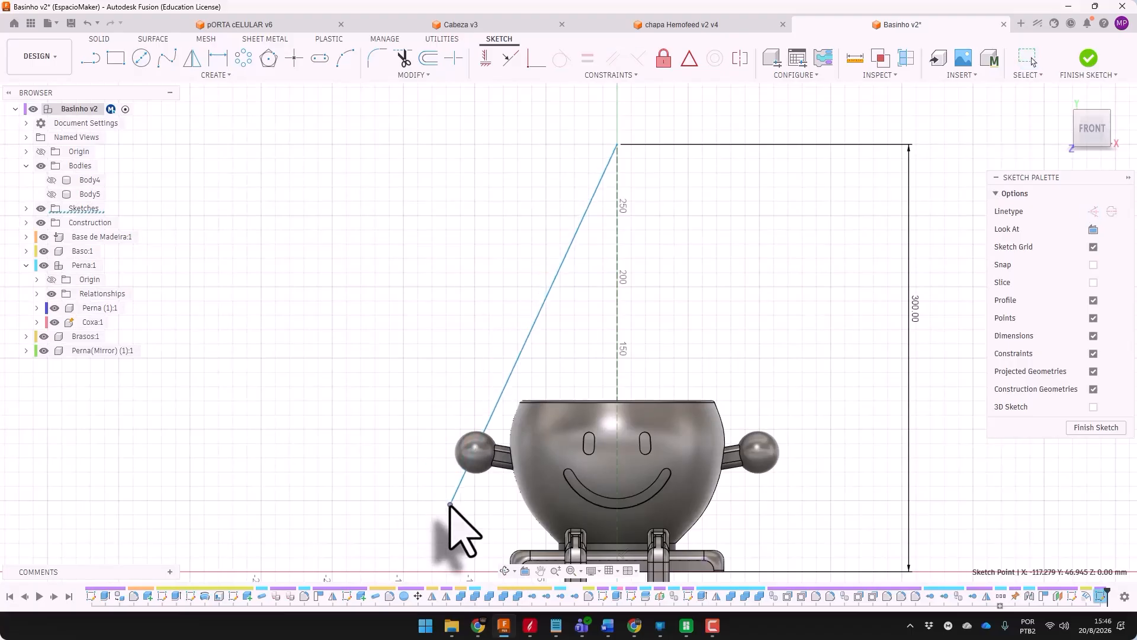
scroll(468, 323, "down", 3)
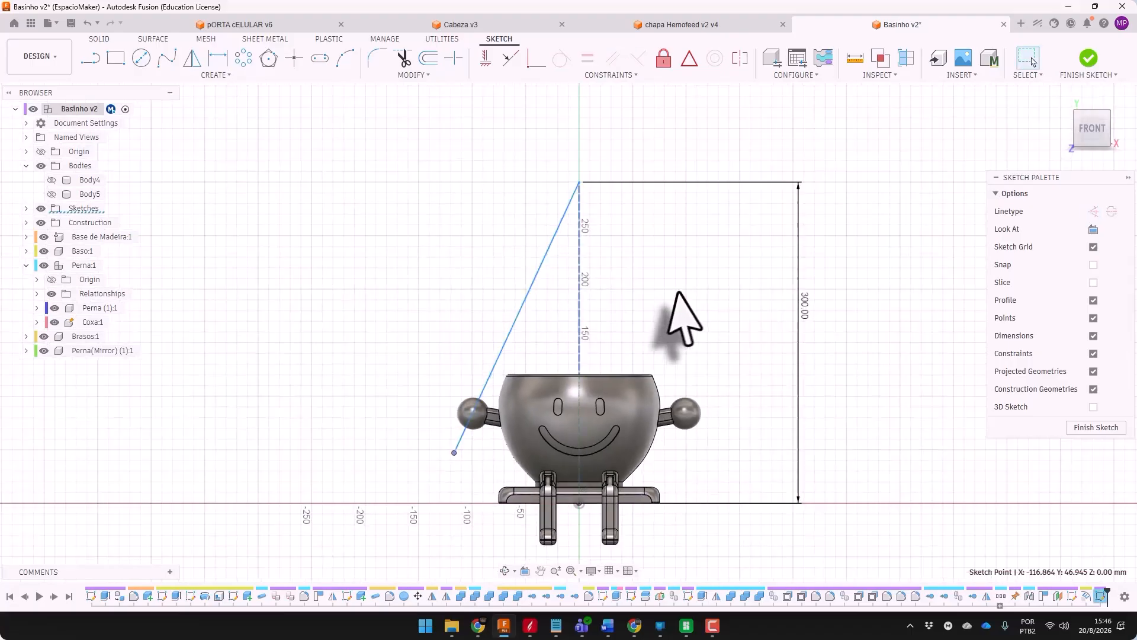
key("d")
left_click(524, 308)
left_click(579, 329)
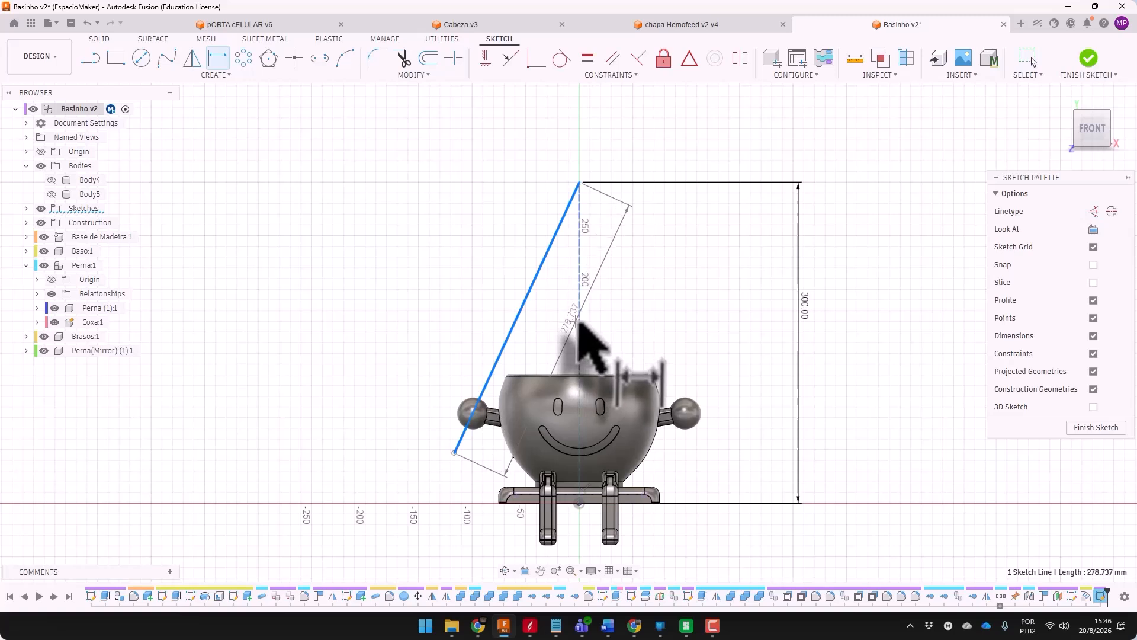
left_click(548, 317)
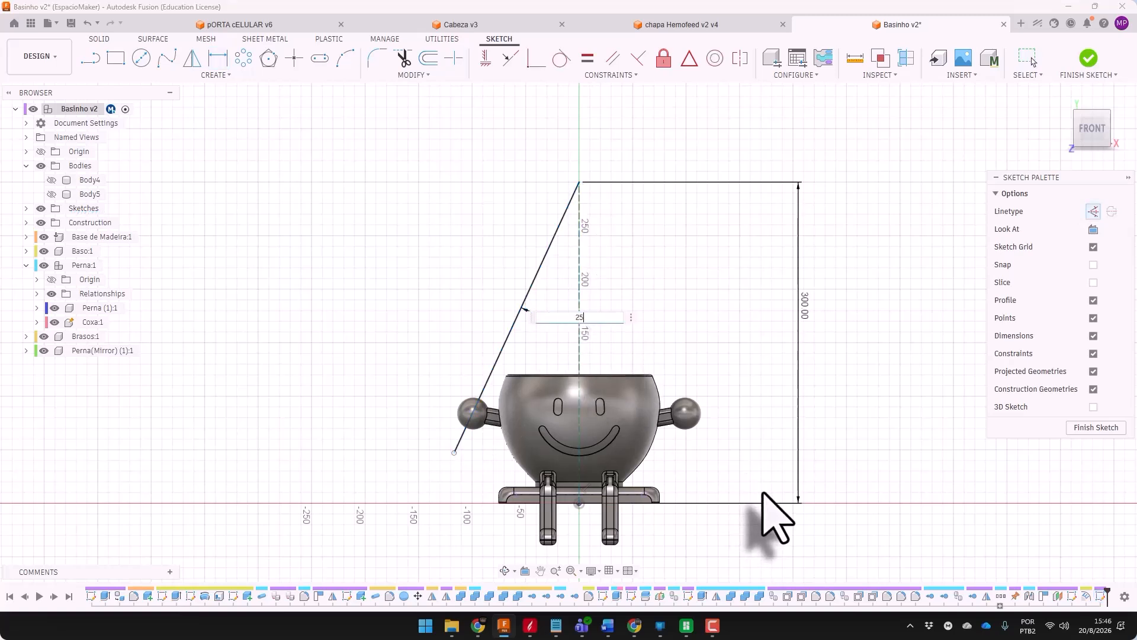
key("Escape")
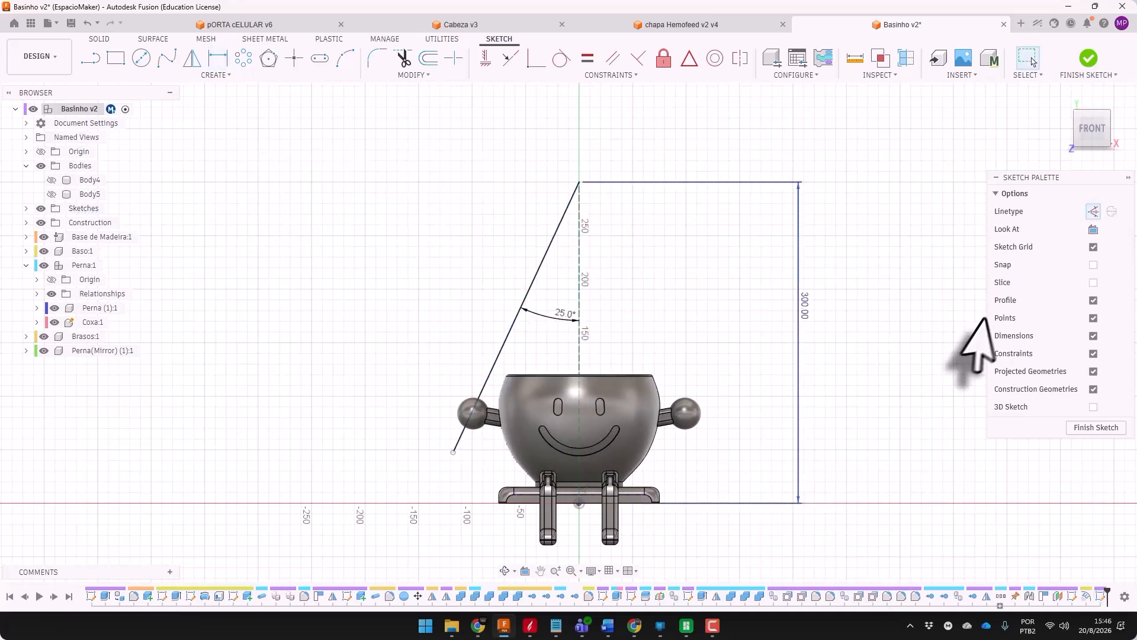
Mirror the slanted line about the vertical construction line
left_click(192, 57)
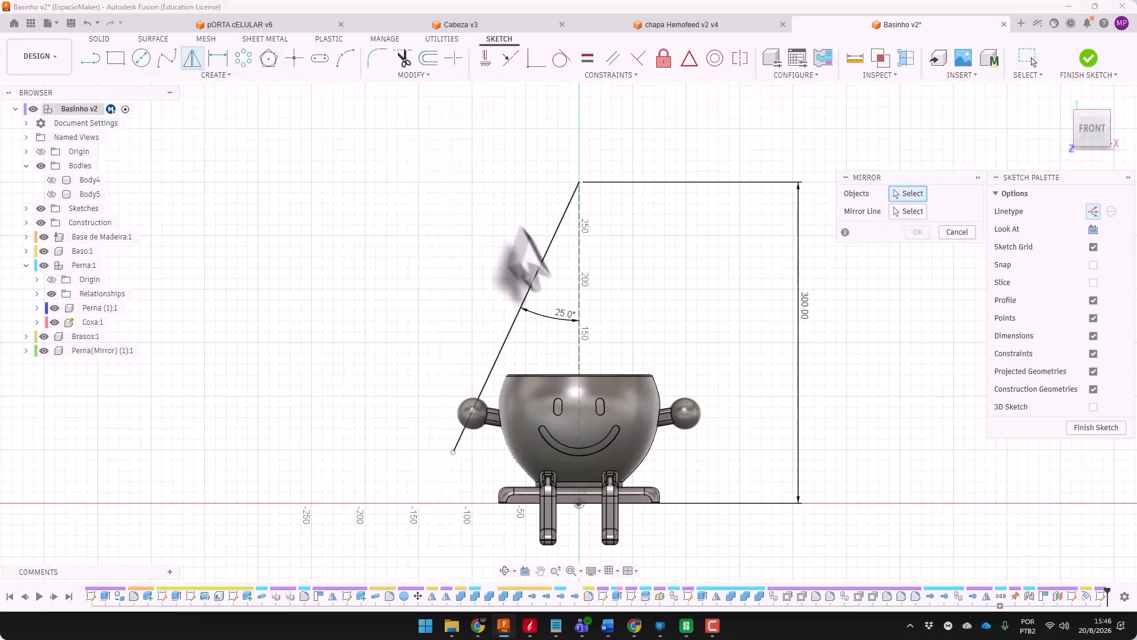
left_click(542, 260)
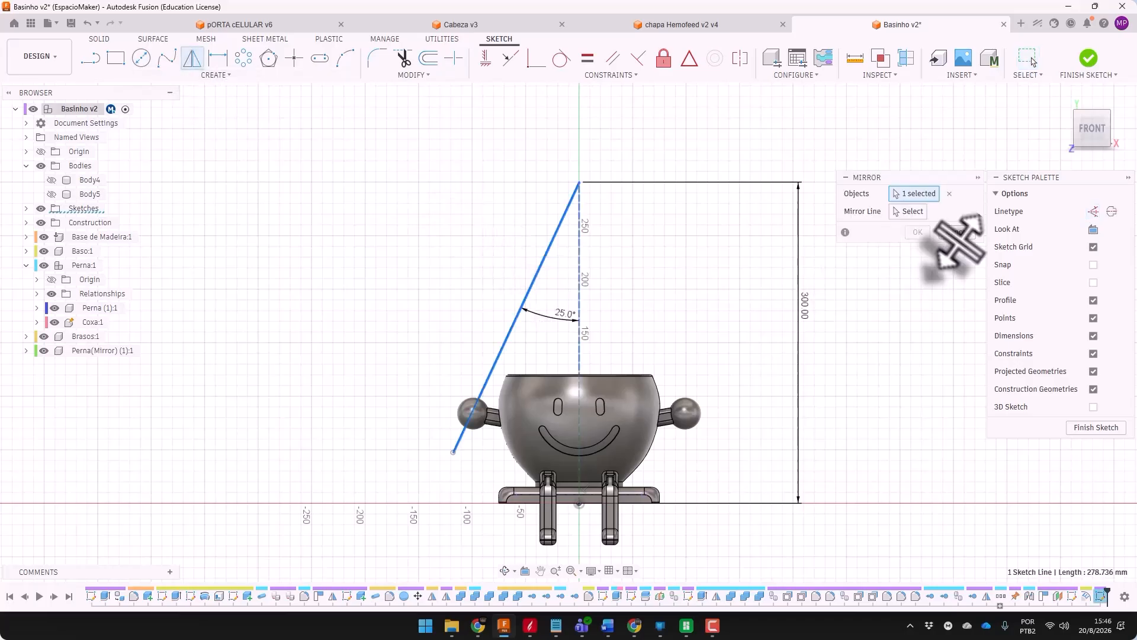
left_click(580, 260)
left_click(919, 233)
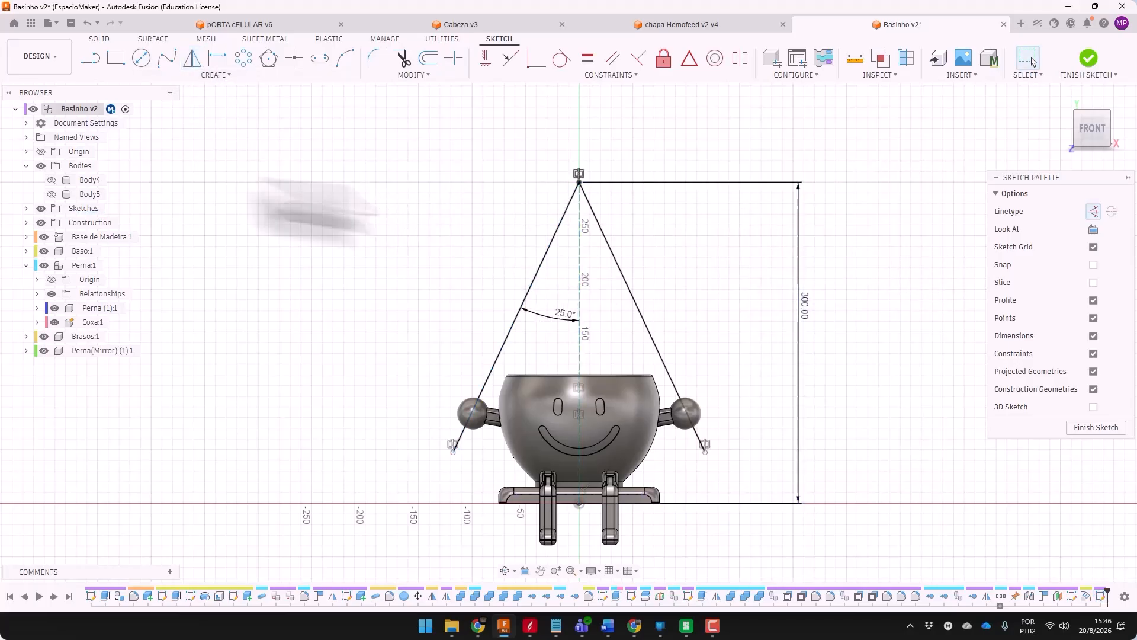
Create a solid circular pipe with a 6 mm section size along both slanted lines as a new component
left_click(101, 39)
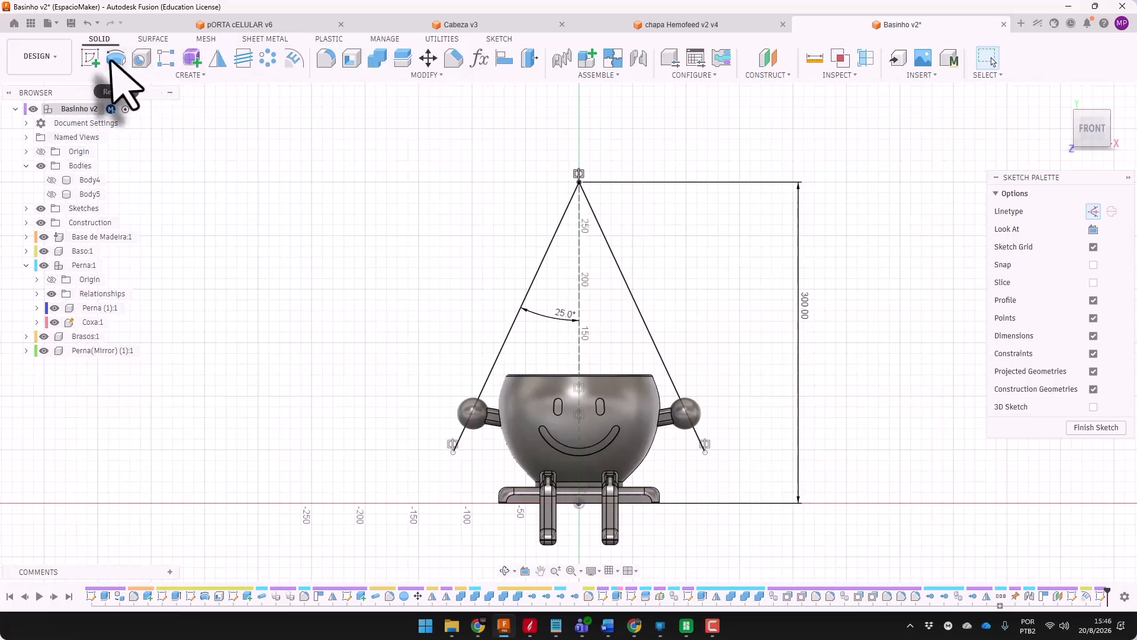
left_click(177, 77)
left_click(112, 325)
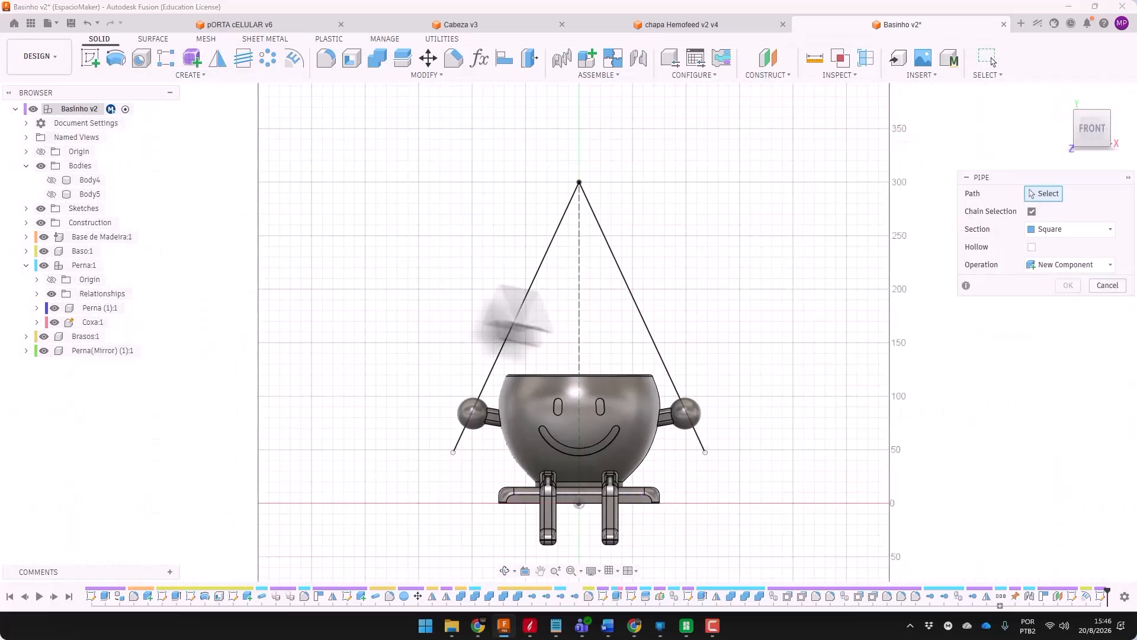
left_click(527, 296)
left_click(640, 302)
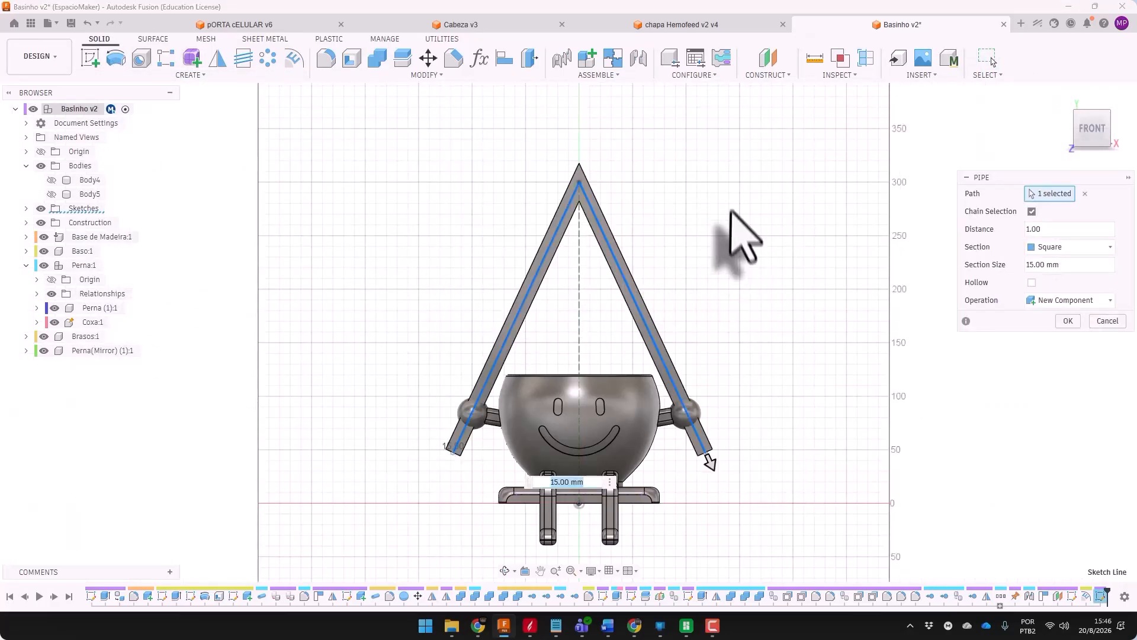
mouse_move(752, 381)
middle_mouse_down("shift")
mouse_move(726, 365)
mouse_move(728, 394)
mouse_move(757, 406)
mouse_move(761, 330)
mouse_move(747, 388)
middle_mouse_up("shift")
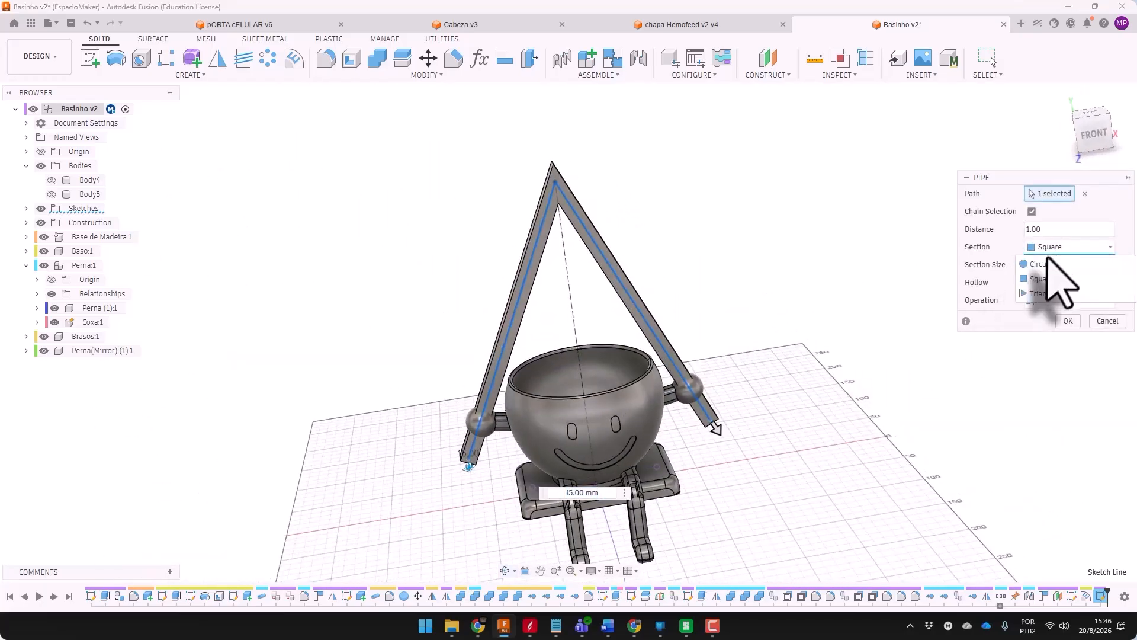
left_click(1040, 264)
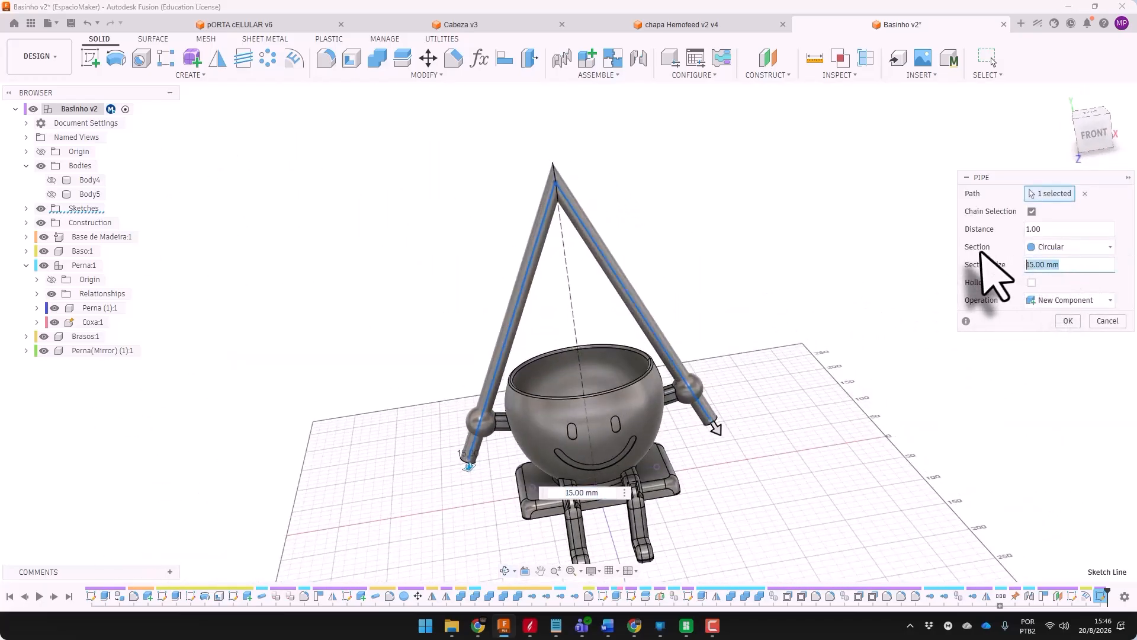
type("6")
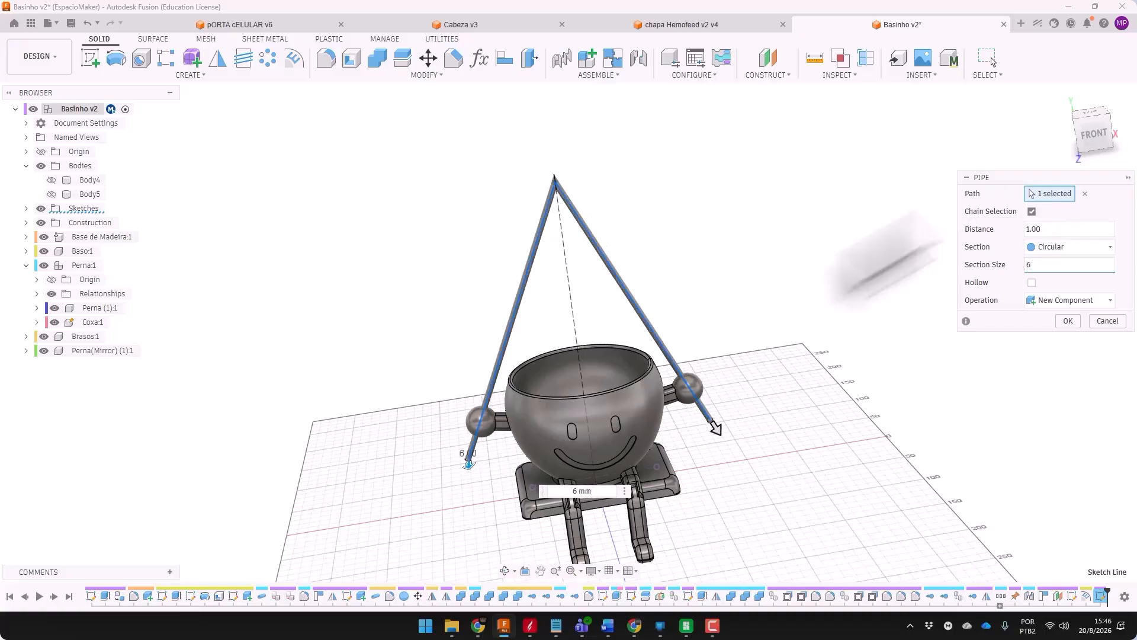
mouse_move(736, 330)
middle_mouse_down("shift")
mouse_move(762, 355)
mouse_move(748, 326)
middle_mouse_up("shift")
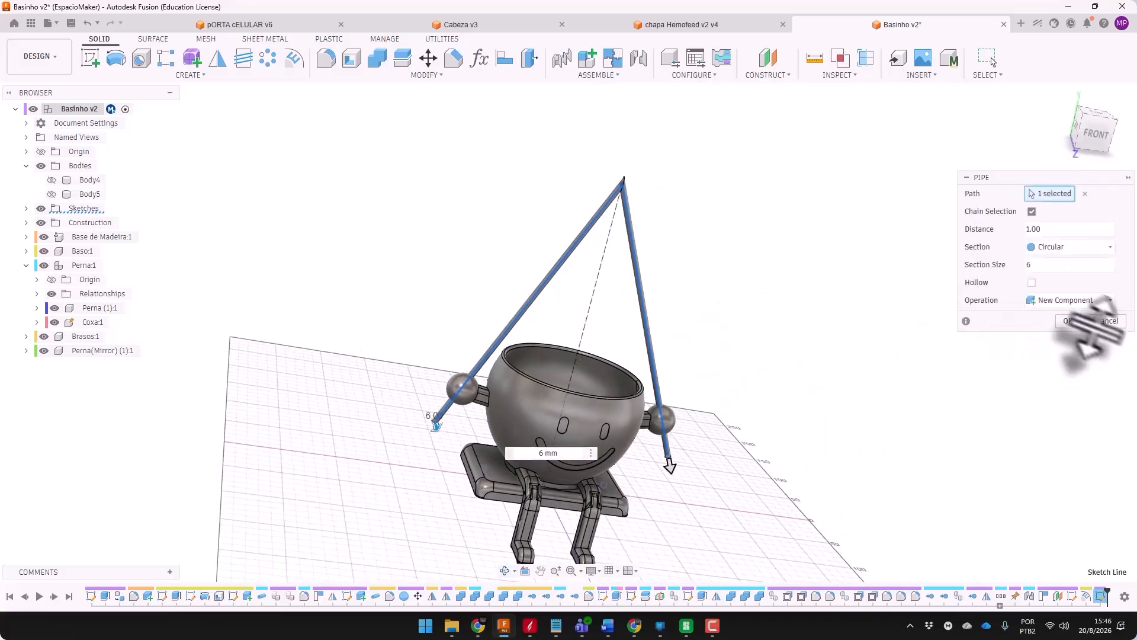
key("Return")
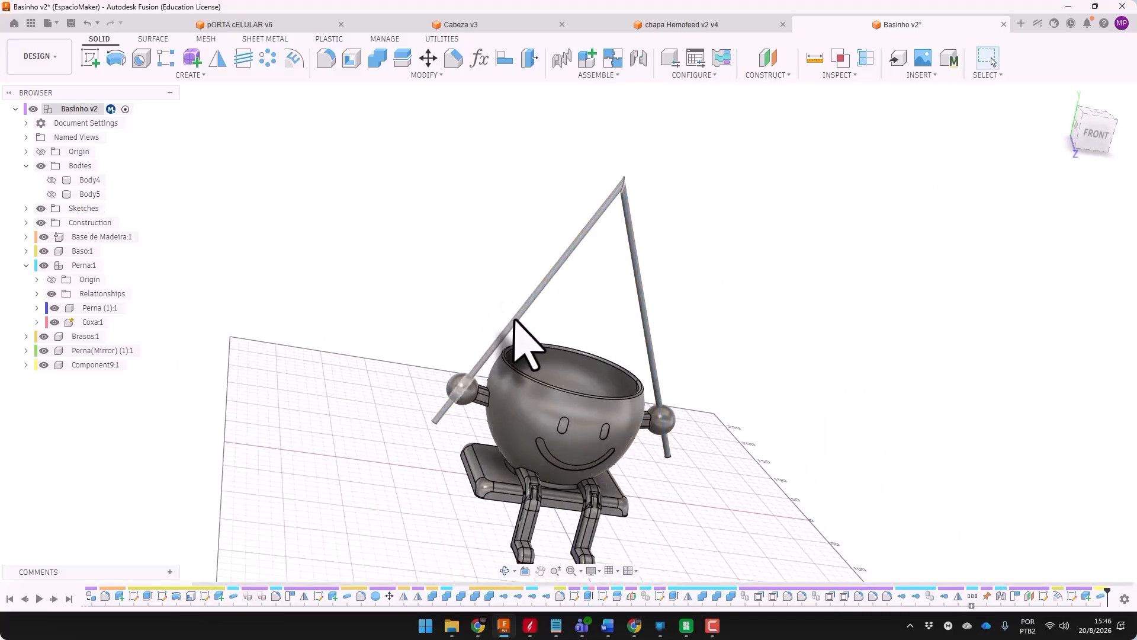
left_click(514, 320)
double_click(1104, 597)
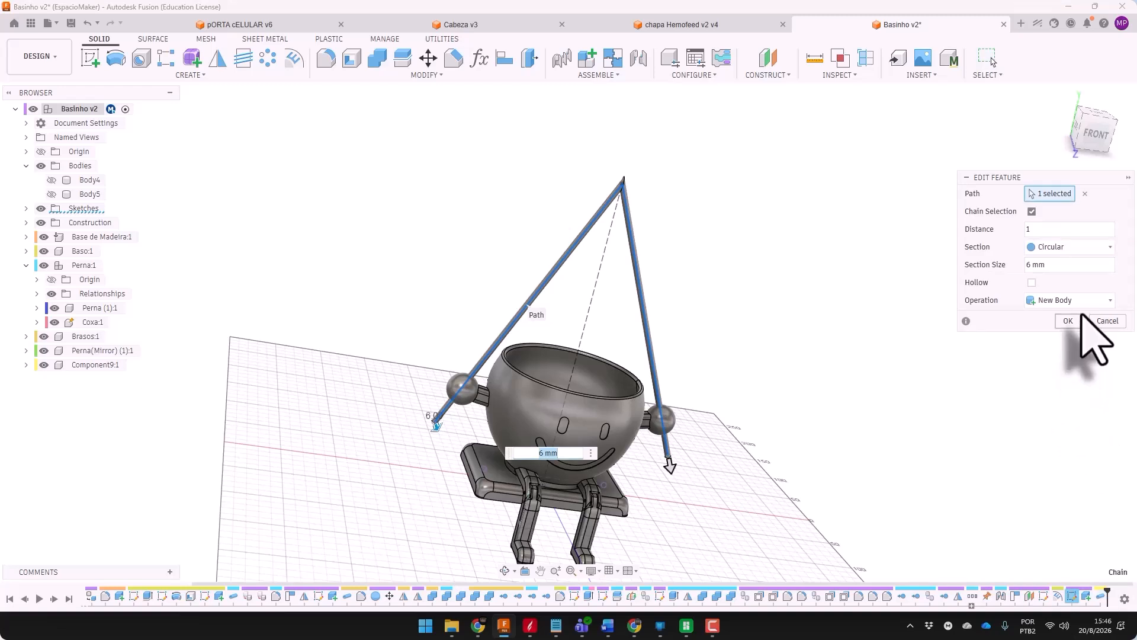
left_click(1069, 299)
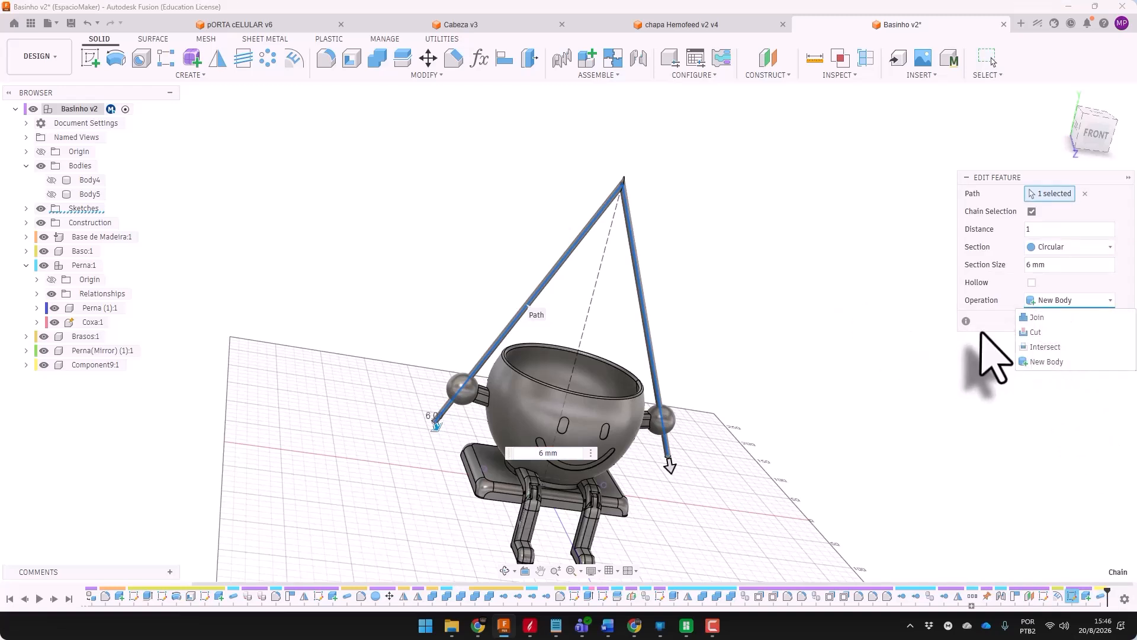
left_click(984, 330)
left_click(1062, 322)
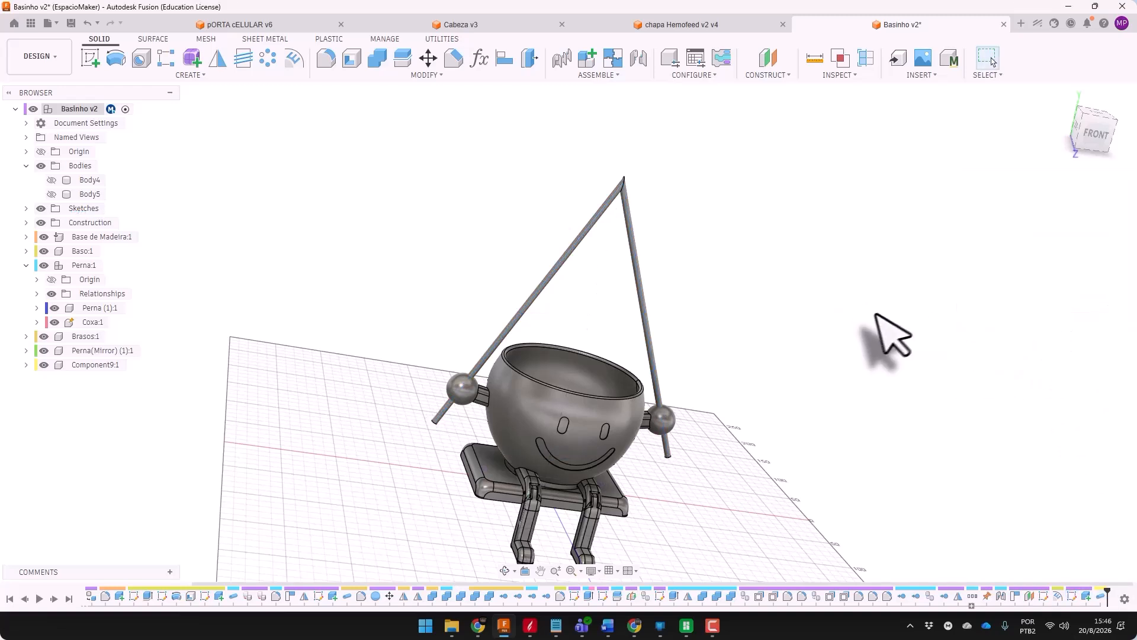
Cut the pipe's shape out of both hands with Combine, keeping the pipe for the left cut and consuming it in the right one
left_click(376, 58)
left_click(462, 393)
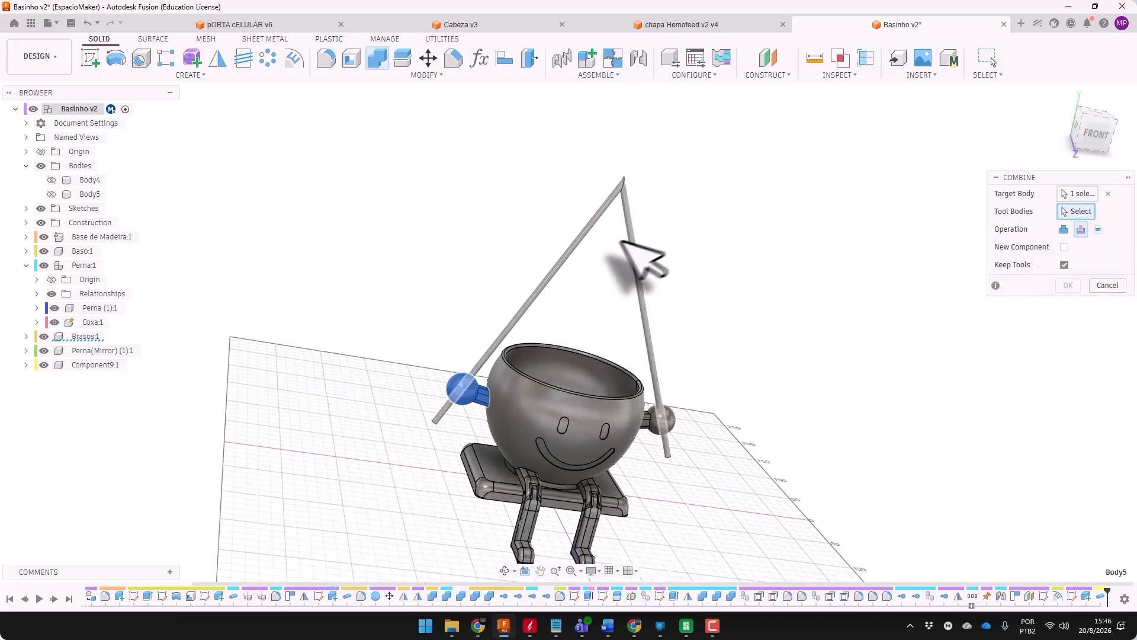
left_click(568, 253)
left_click(1078, 286)
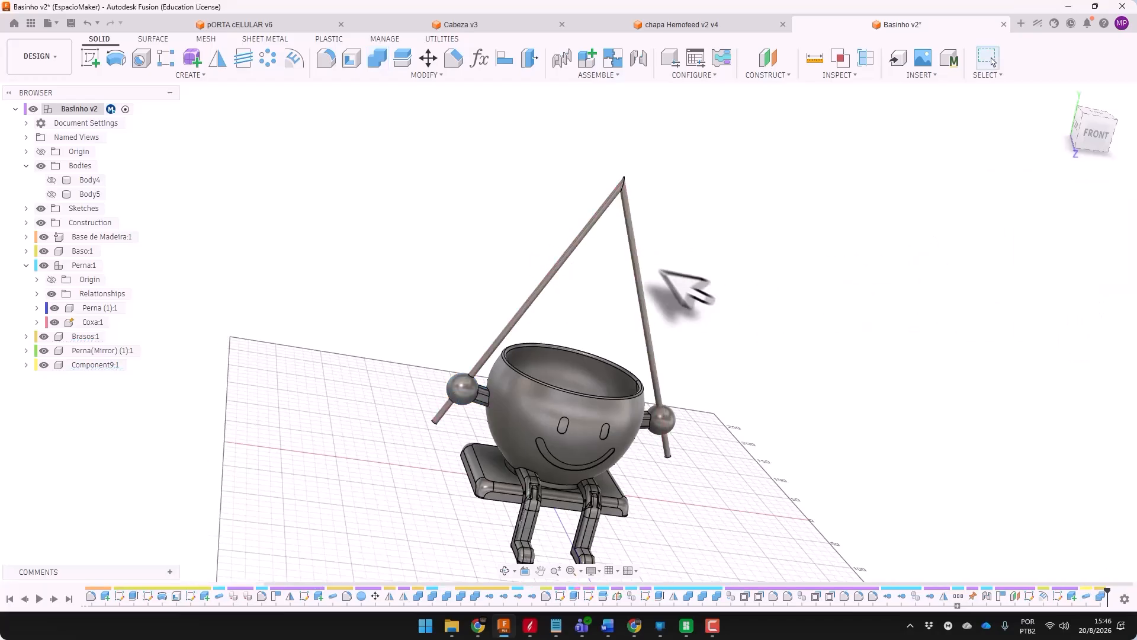
left_click(379, 58)
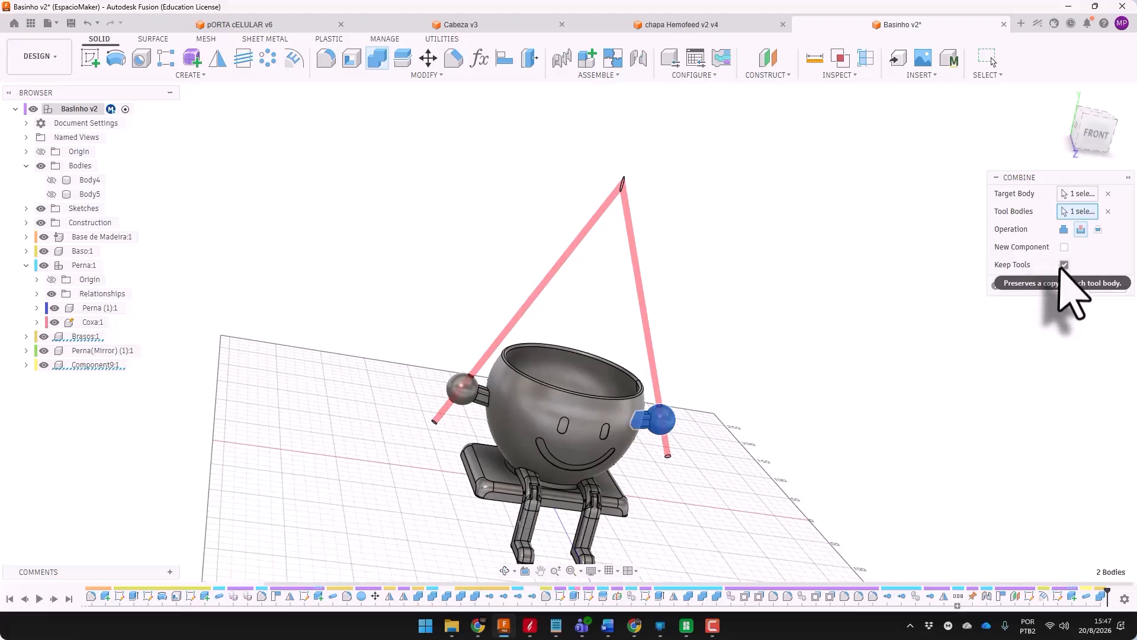
left_click(1069, 285)
middle_click_drag(1010, 330, 486, 497, "shift")
scroll(547, 434, "up", 5)
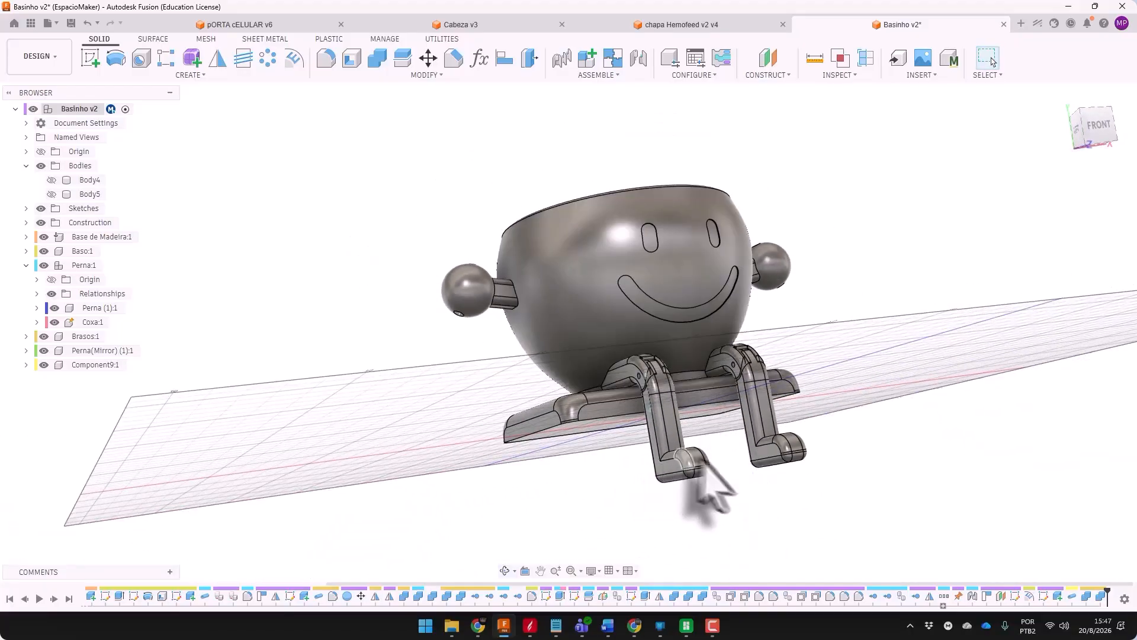
middle_click_drag(756, 483, 607, 232, "shift")
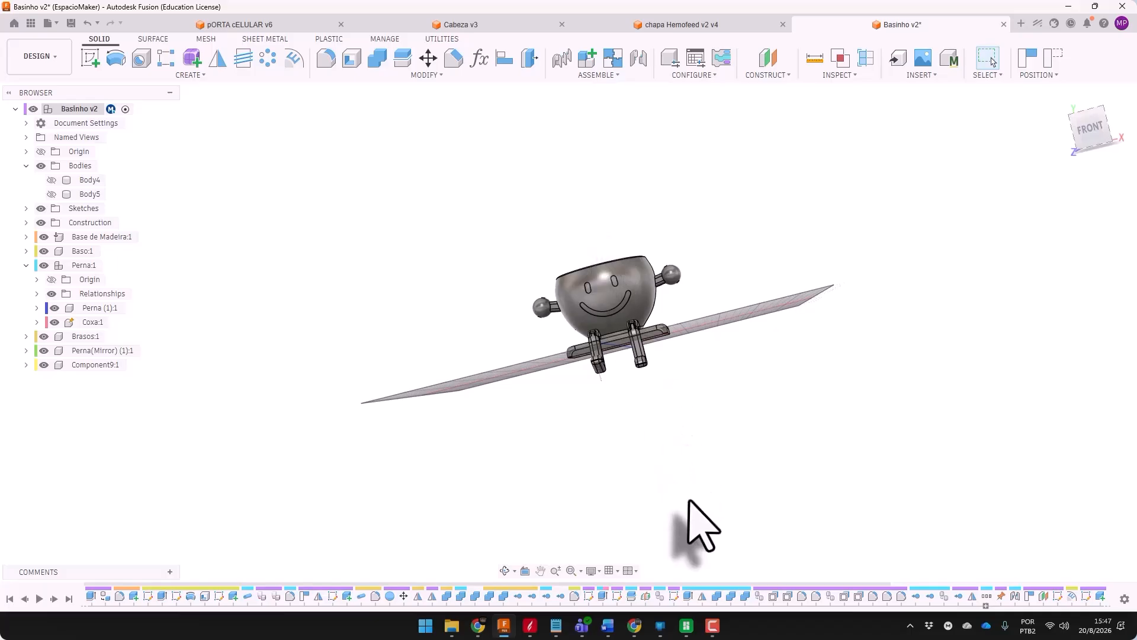
middle_click_drag(694, 340, 772, 268, "shift")
scroll(663, 280, "up", 5)
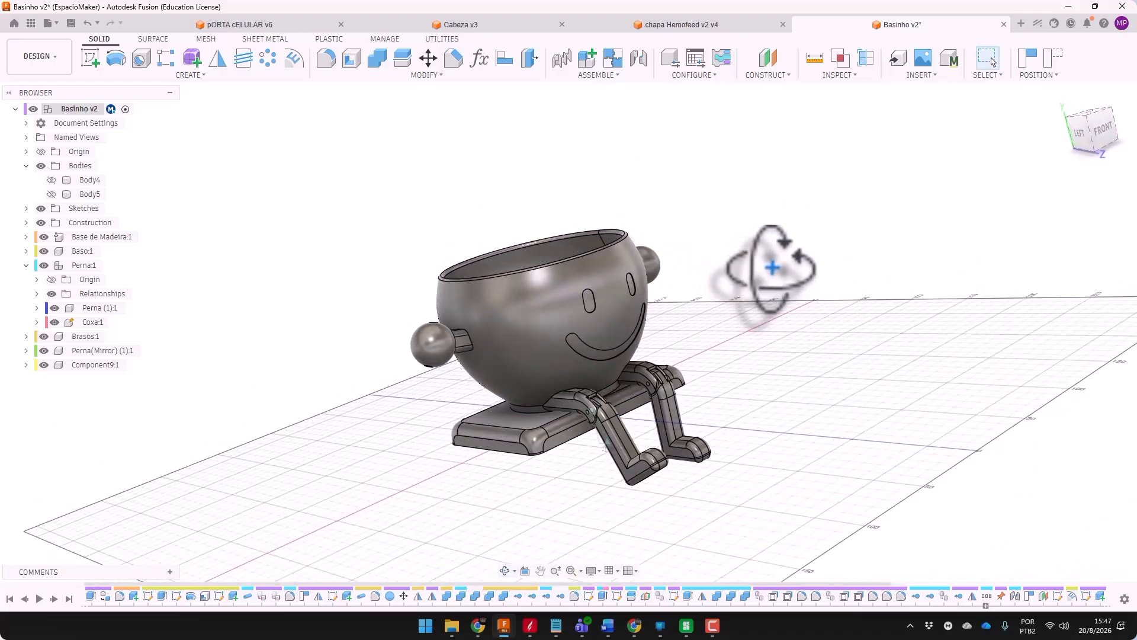